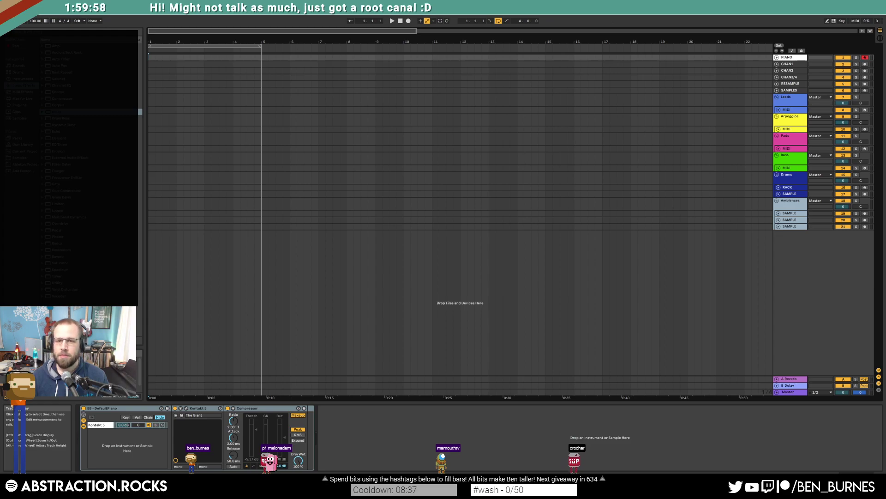
Step: Unfold and arm the MIDI track in the Leads group, and load Kontakt onto it
{"action": "left_click", "coordinate": [780, 112]}
{"action": "left_click", "coordinate": [865, 110]}
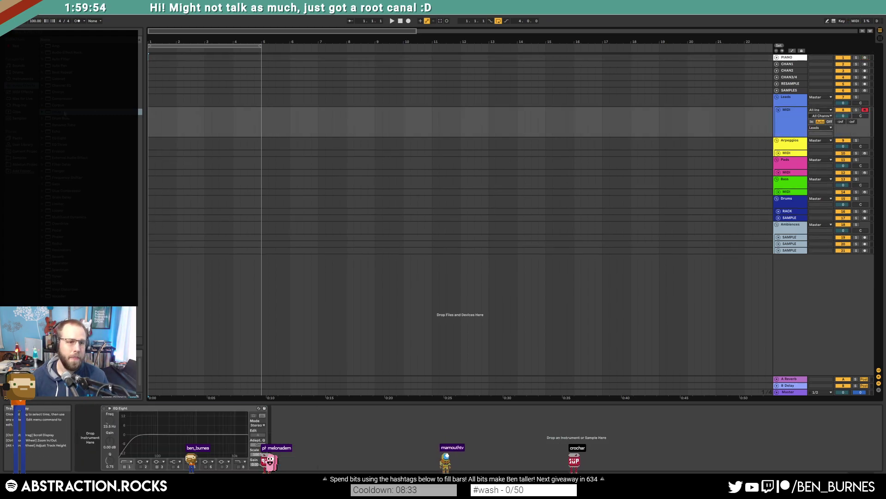
{"action": "left_click", "coordinate": [19, 105]}
{"action": "left_click", "coordinate": [44, 46]}
{"action": "left_click", "coordinate": [45, 66]}
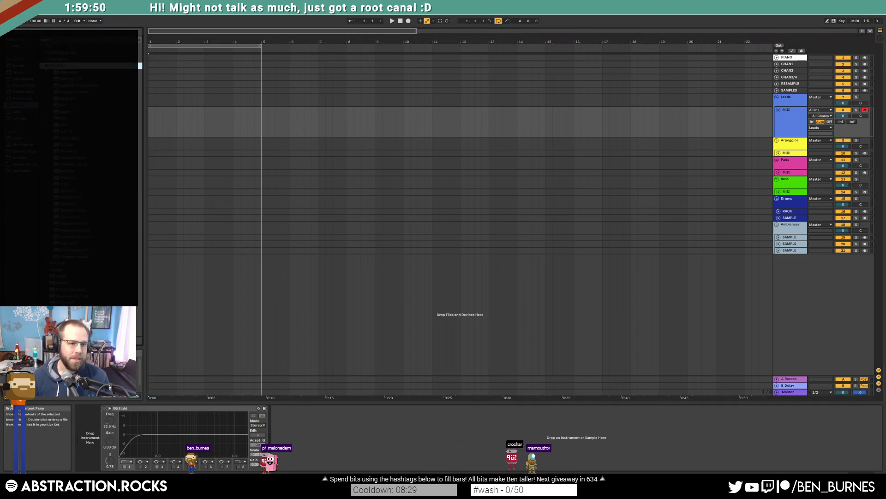
{"action": "left_click_drag", "start_coordinate": [67, 144], "coordinate": [180, 114]}
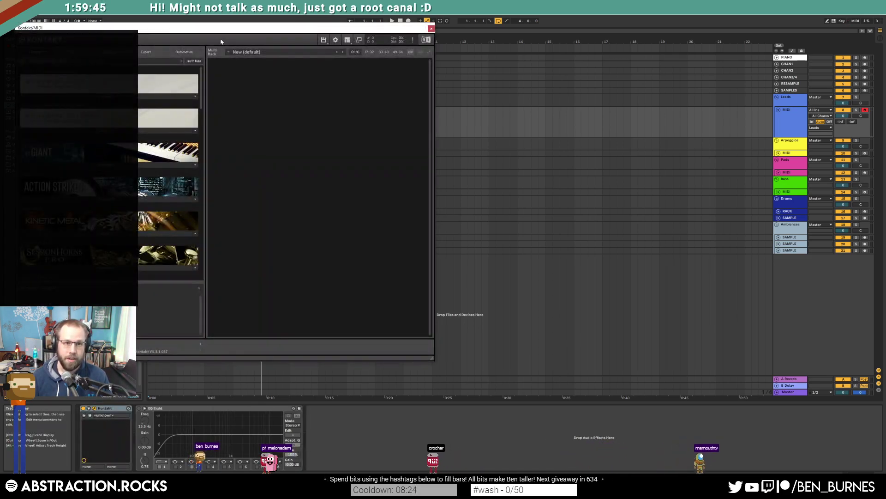
Step: Load the Where's Wallee instrument from the Scarbee Vintage Keys library into Kontakt and close its window
{"action": "left_click_drag", "start_coordinate": [226, 31], "coordinate": [495, 51]}
{"action": "left_click_drag", "start_coordinate": [471, 116], "coordinate": [474, 150]}
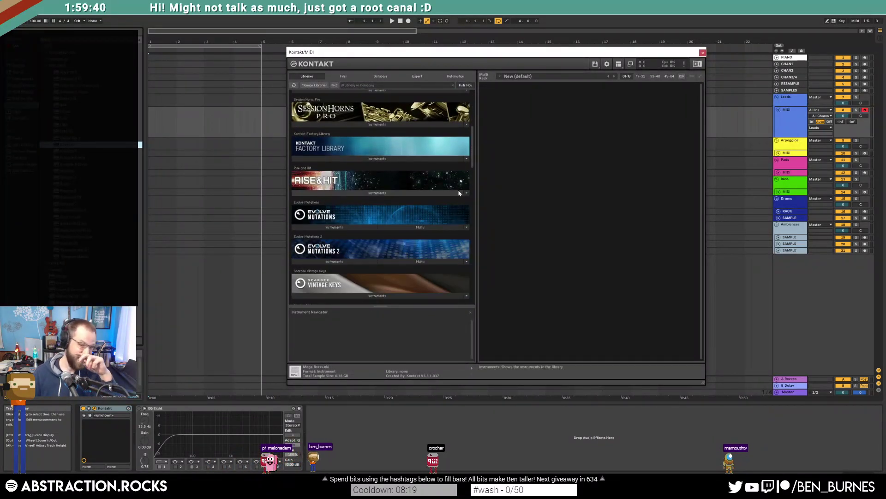
{"action": "scroll", "coordinate": [383, 247], "scroll_direction": "down", "scroll_amount": 3}
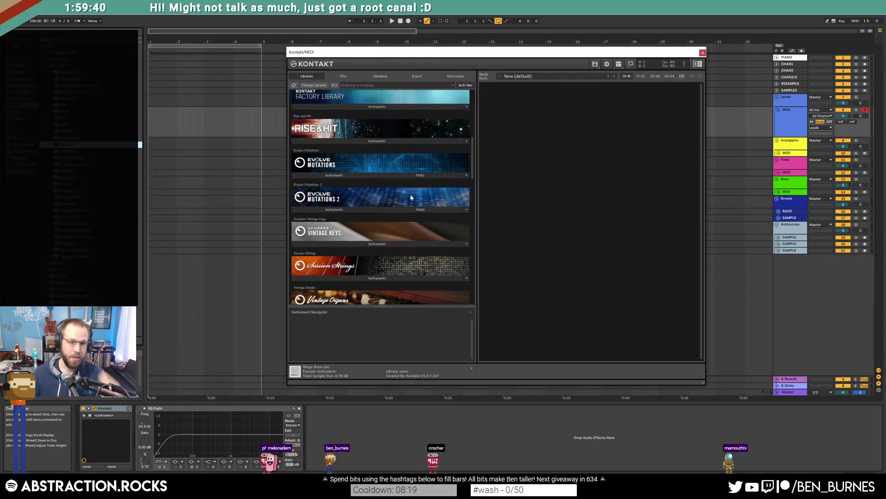
{"action": "left_click", "coordinate": [383, 243]}
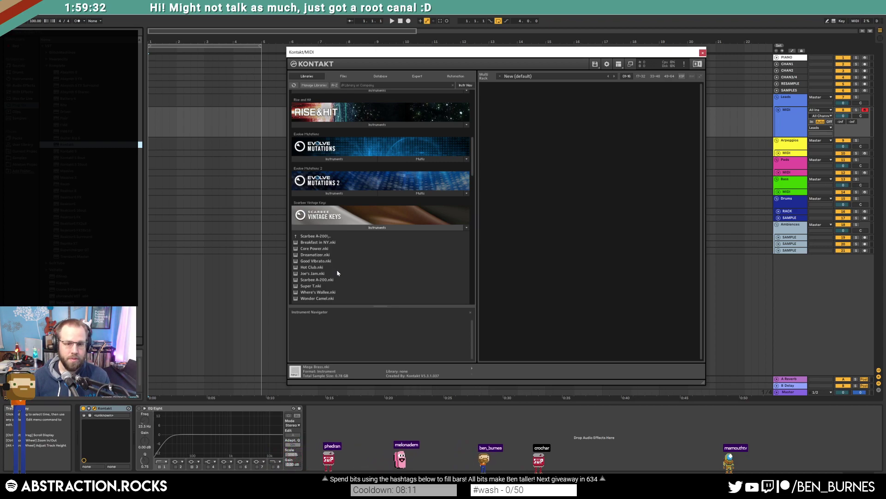
{"action": "double_click", "coordinate": [340, 292]}
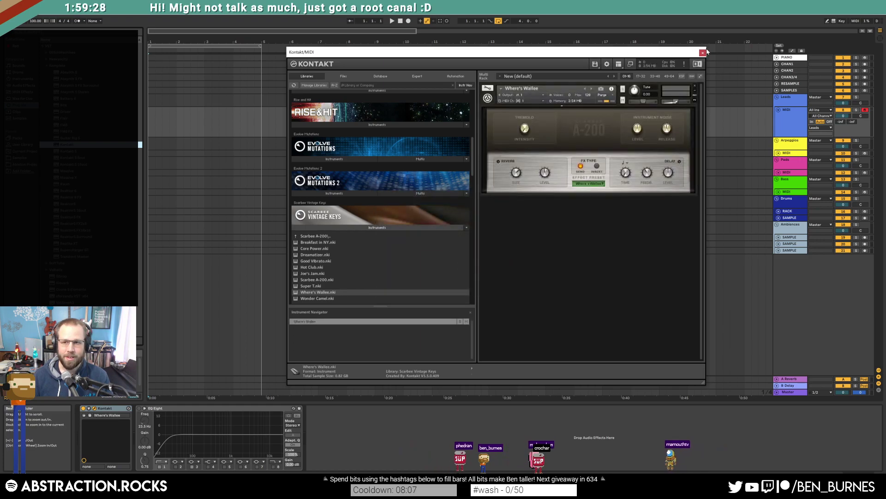
{"action": "left_click", "coordinate": [702, 52]}
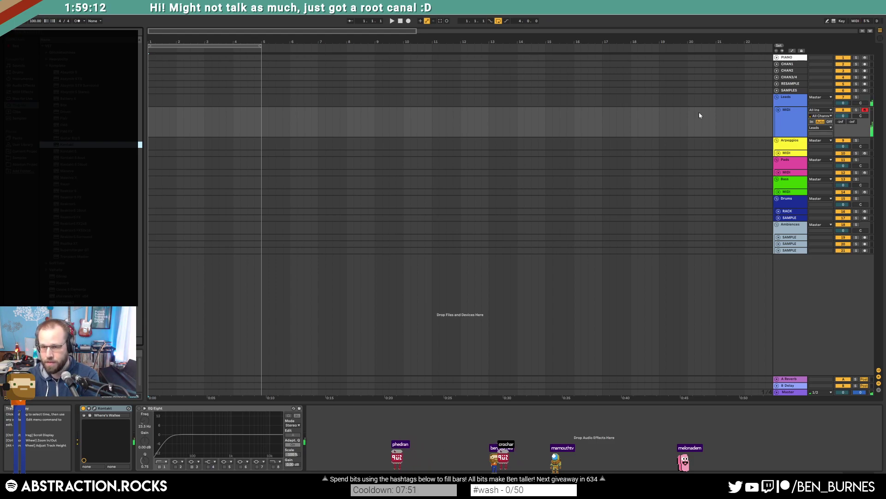
Step: Delete the Kontakt instrument from the Leads MIDI track
{"action": "left_click", "coordinate": [94, 408]}
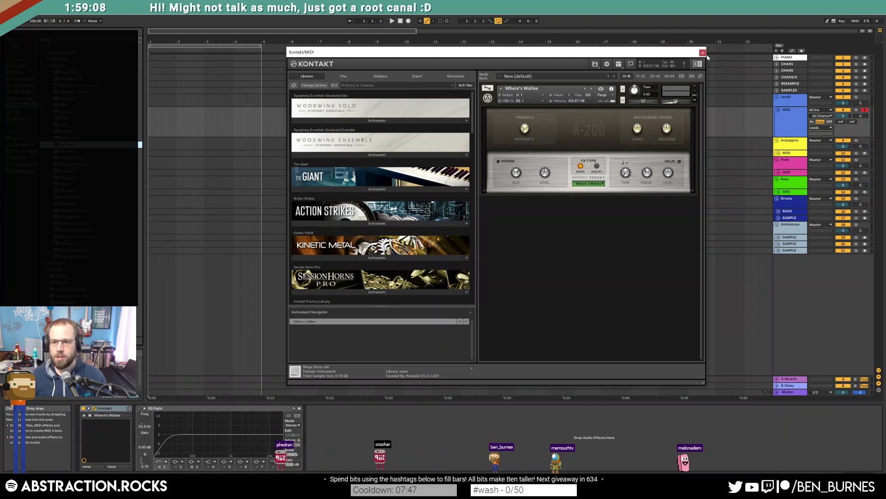
{"action": "left_click", "coordinate": [702, 53]}
{"action": "left_click", "coordinate": [109, 409]}
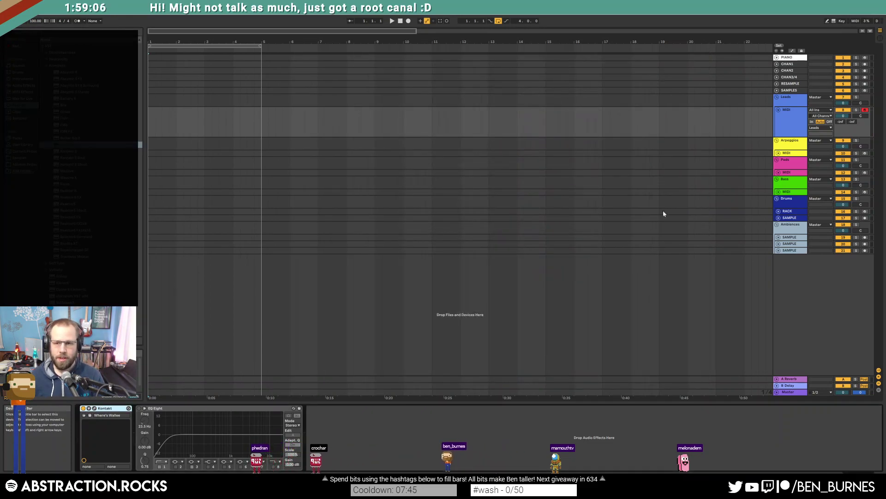
{"action": "key", "text": "Delete"}
Step: Unfold and arm the MIDI track in the Arpeggios group
{"action": "left_click", "coordinate": [779, 154]}
{"action": "left_click", "coordinate": [790, 154]}
{"action": "left_click", "coordinate": [865, 153]}
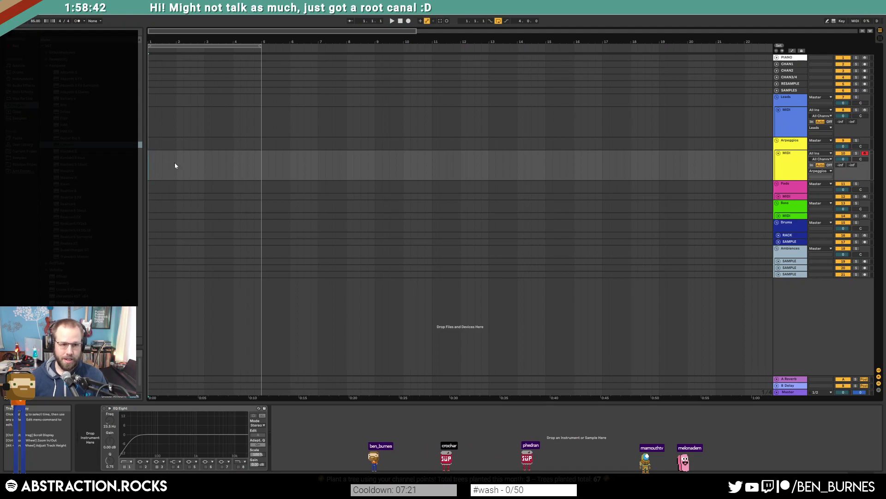
Step: Create an empty one-bar MIDI clip at bar 1 on the Arpeggios MIDI track and return to its device chain
{"action": "left_click_drag", "start_coordinate": [176, 164], "coordinate": [149, 166]}
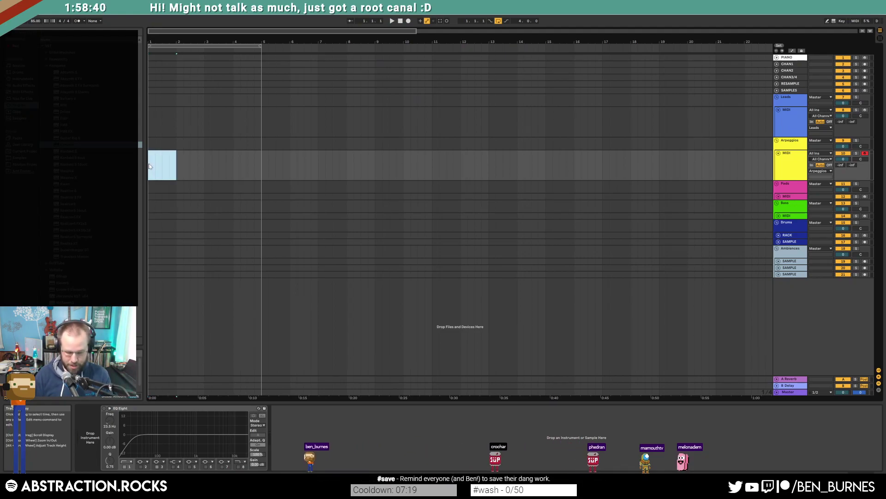
{"action": "key", "text": "ctrl+shift+m"}
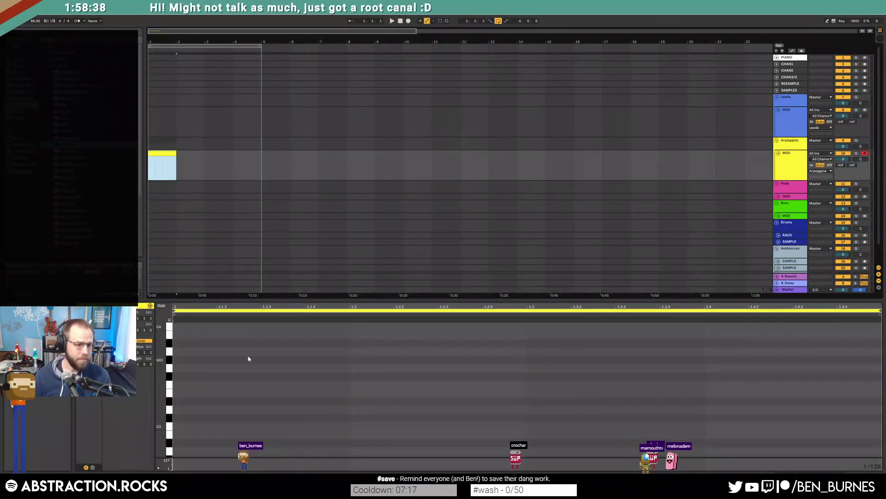
{"action": "key", "text": "shift+Tab"}
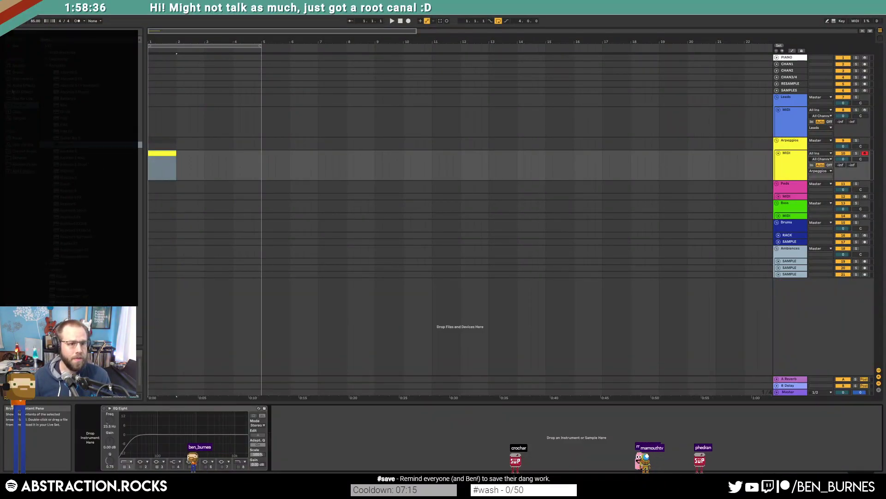
Step: Load Wavetable onto the Arpeggios MIDI track and set oscillator 1's wavetable category to User
{"action": "left_click", "coordinate": [23, 78]}
{"action": "left_click_drag", "start_coordinate": [52, 119], "coordinate": [91, 437]}
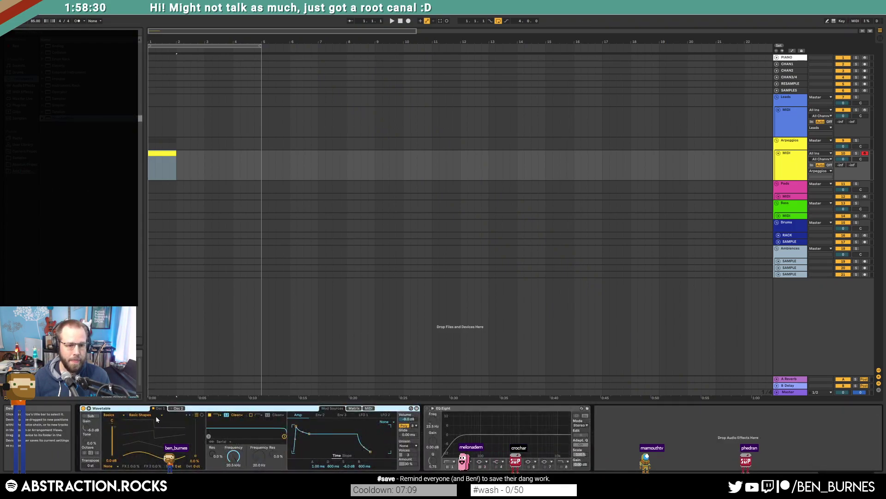
{"action": "left_click", "coordinate": [157, 416]}
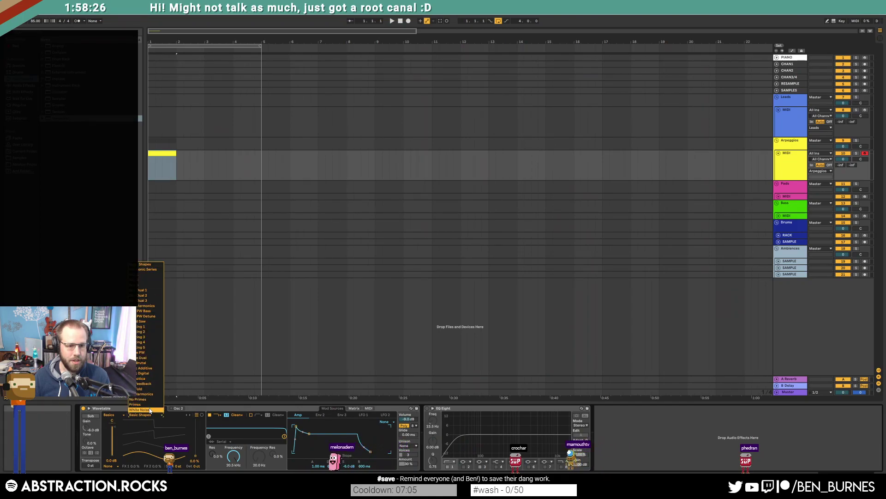
{"action": "left_click", "coordinate": [172, 414]}
{"action": "left_click", "coordinate": [111, 414]}
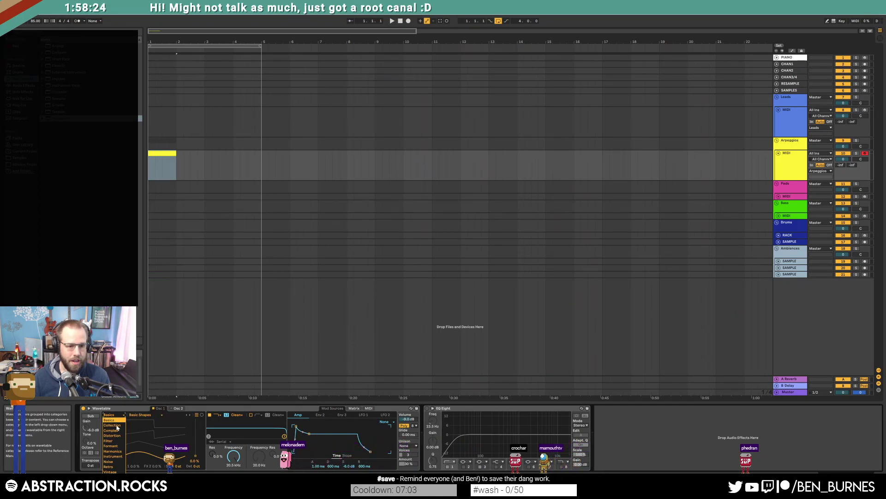
{"action": "left_click", "coordinate": [113, 475]}
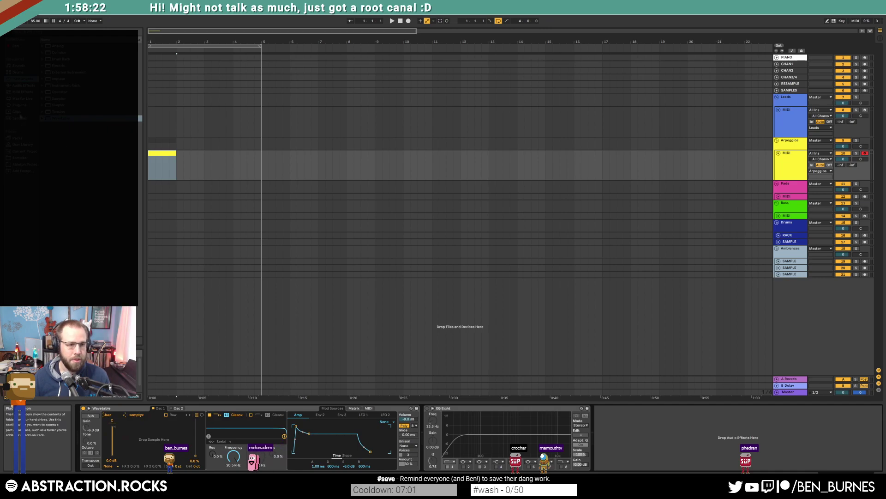
Step: Load a user audio sample whose name starts with 2018-11-23 as oscillator 1's wavetable
{"action": "left_click", "coordinate": [26, 158]}
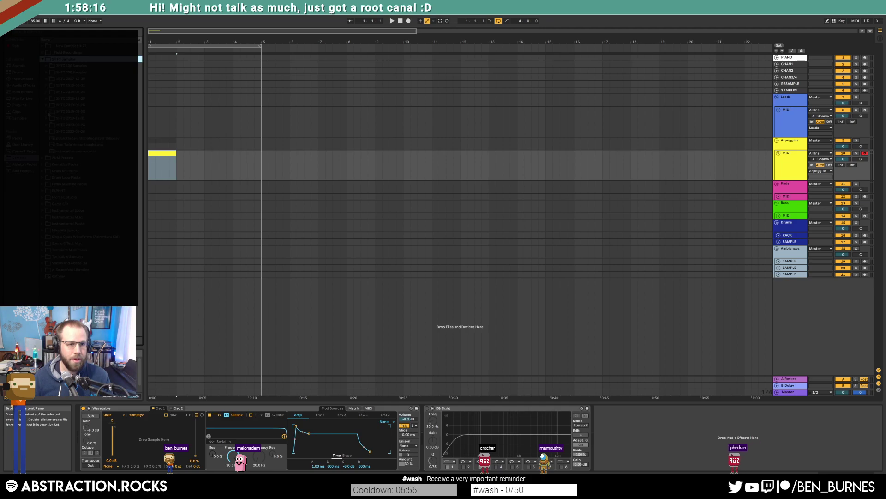
{"action": "left_click", "coordinate": [48, 73]}
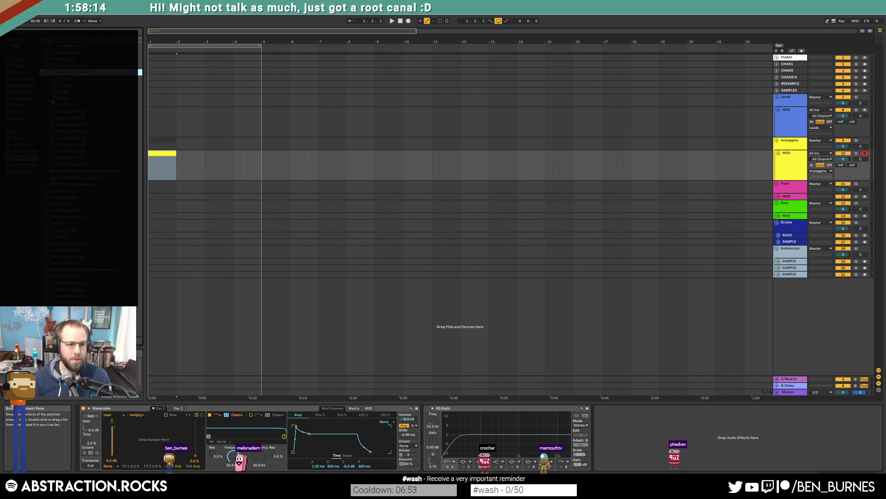
{"action": "left_click", "coordinate": [52, 106]}
{"action": "scroll", "coordinate": [138, 83], "scroll_direction": "down", "scroll_amount": 3}
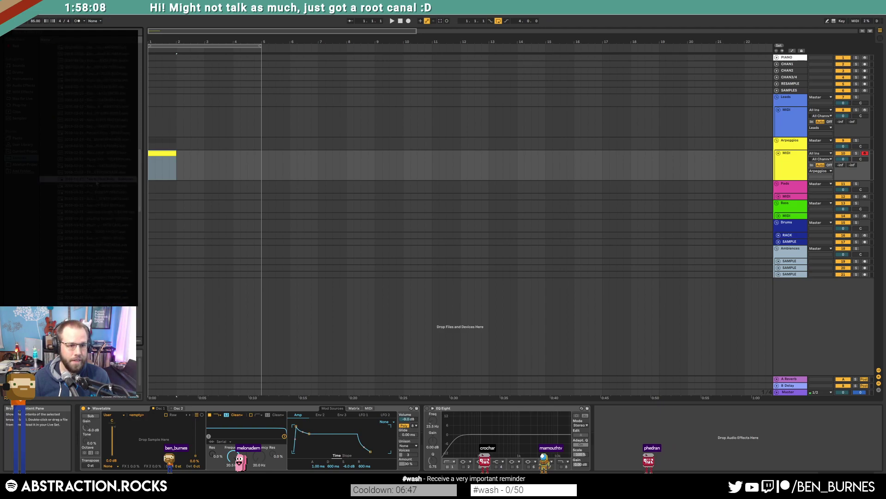
{"action": "left_click_drag", "start_coordinate": [125, 401], "coordinate": [151, 442]}
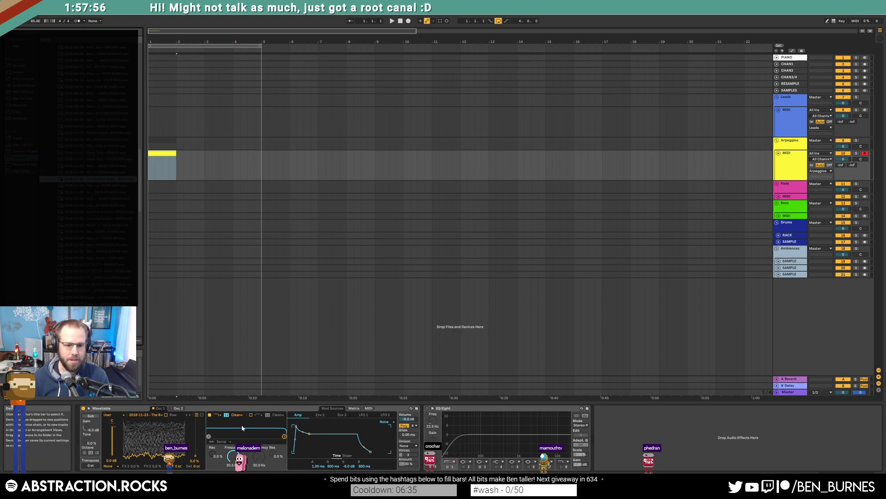
Step: Route LFO 1 to oscillator 1's wavetable position in Wavetable's modulation matrix with a partial positive amount
{"action": "left_click", "coordinate": [368, 408]}
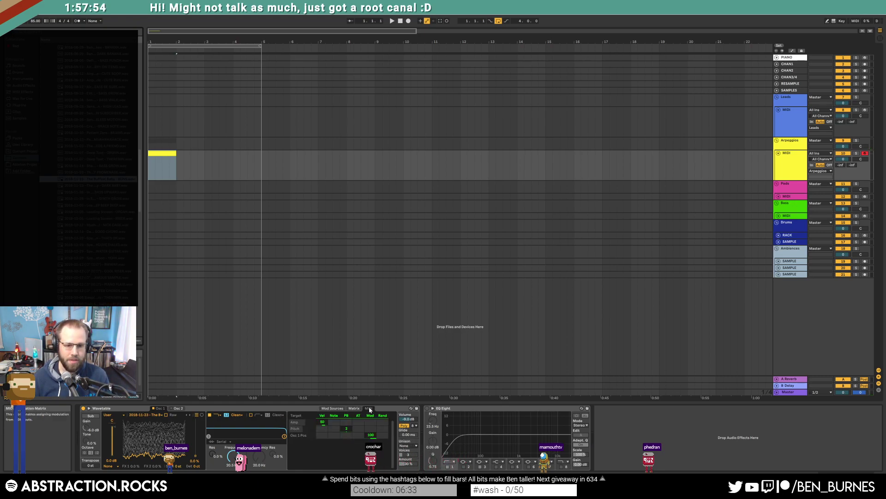
{"action": "left_click", "coordinate": [339, 408]}
{"action": "left_click", "coordinate": [354, 409]}
{"action": "double_click", "coordinate": [362, 435]}
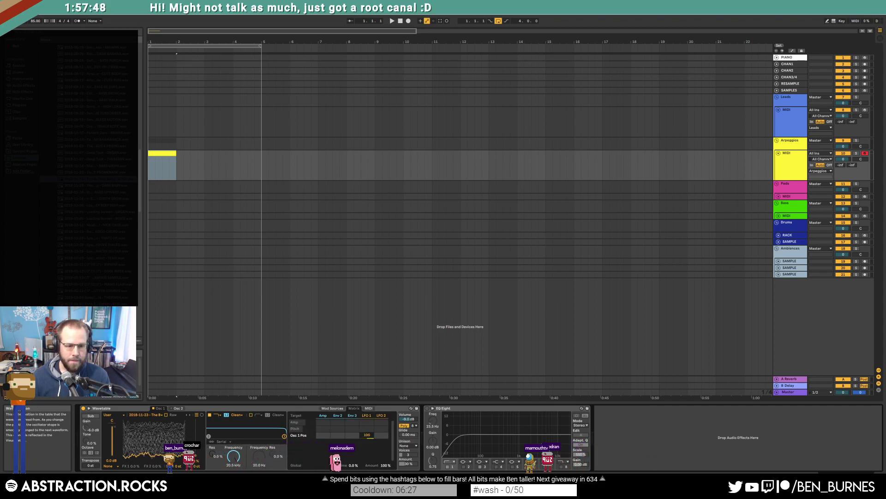
{"action": "left_click_drag", "start_coordinate": [374, 440], "coordinate": [375, 465]}
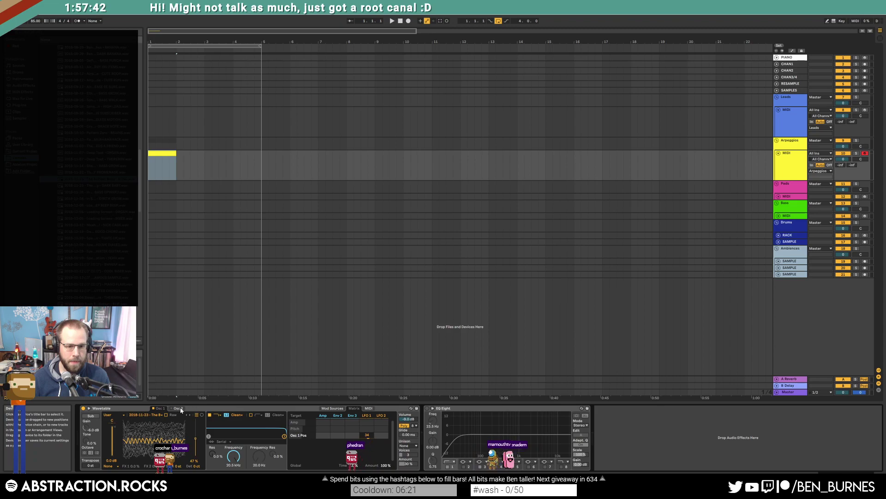
Step: Give LFO 1 a stepped random waveform with a tempo-synced 1/16 rate, and raise its modulation of oscillator 1's position
{"action": "left_click", "coordinate": [370, 416]}
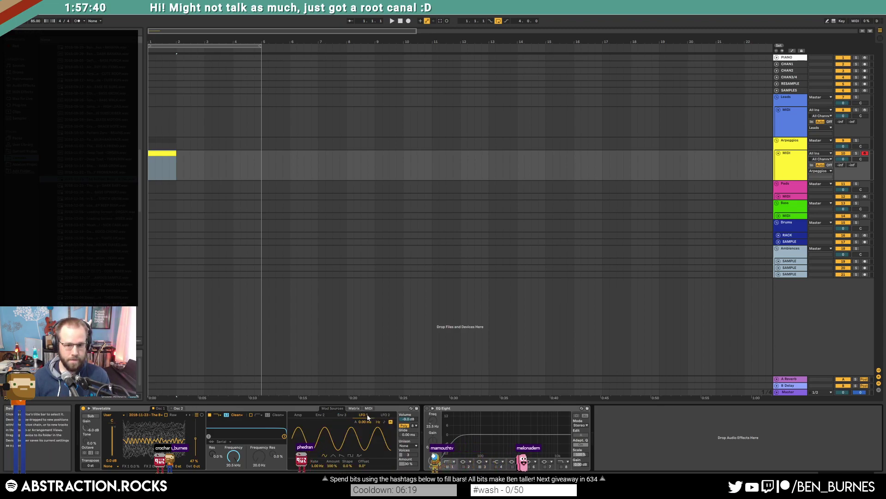
{"action": "left_click", "coordinate": [360, 456]}
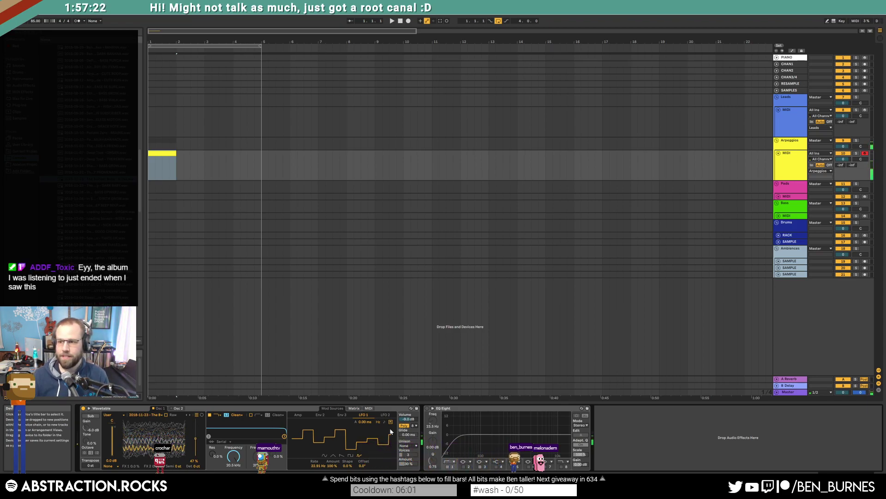
{"action": "left_click_drag", "start_coordinate": [318, 465], "coordinate": [318, 492]}
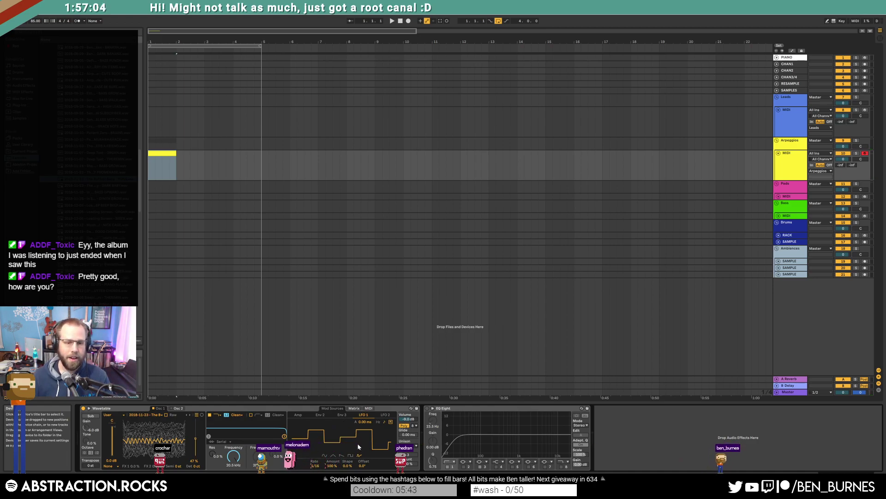
{"action": "left_click", "coordinate": [354, 409]}
{"action": "left_click_drag", "start_coordinate": [367, 435], "coordinate": [367, 428]}
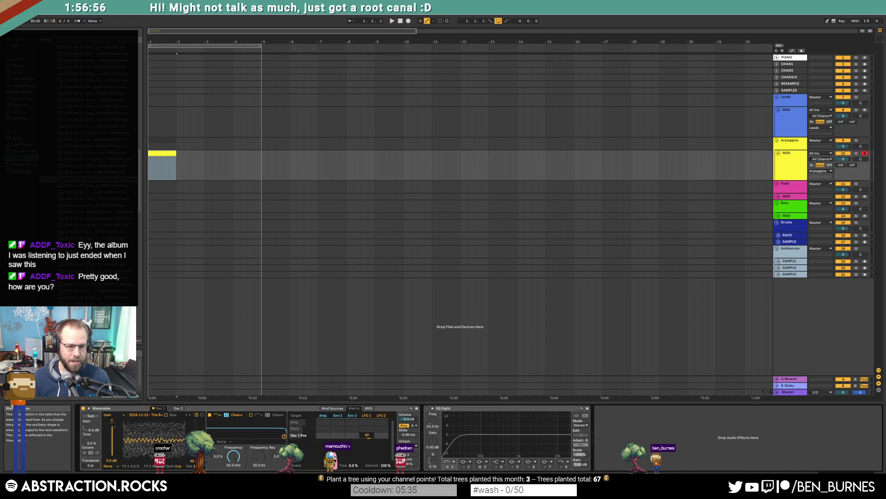
Step: Give LFO 2 a sawtooth waveform with a tempo-synced 1/16 rate and a raised phase offset
{"action": "left_click", "coordinate": [334, 409]}
{"action": "left_click", "coordinate": [320, 414]}
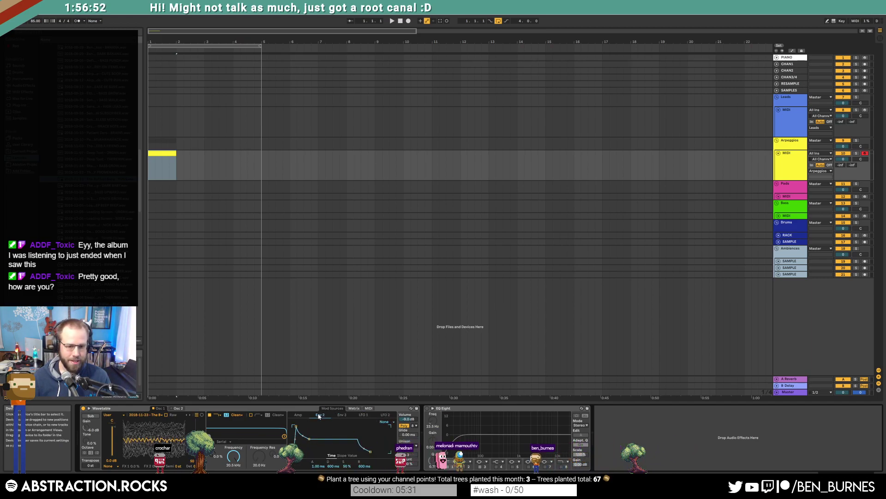
{"action": "left_click", "coordinate": [385, 415]}
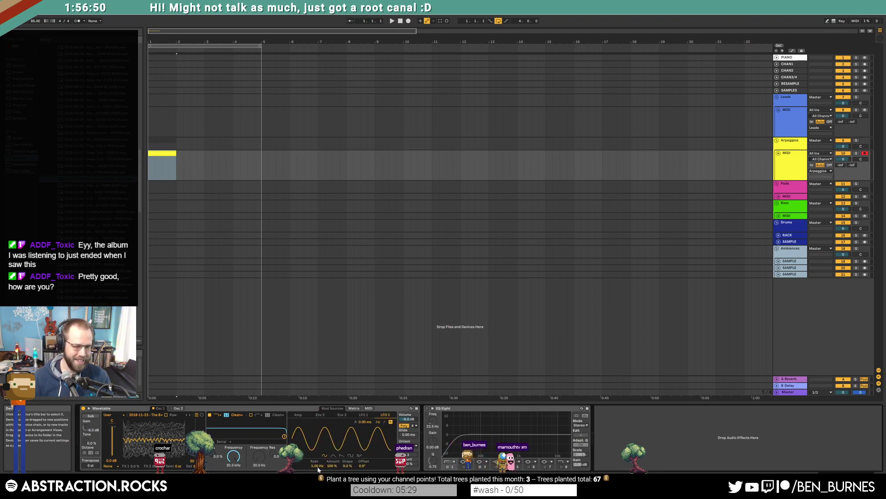
{"action": "left_click", "coordinate": [342, 455]}
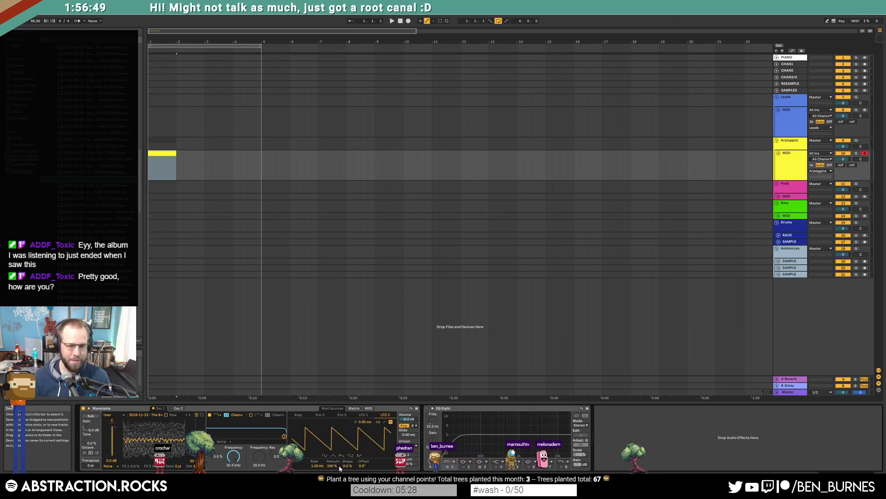
{"action": "left_click", "coordinate": [384, 422]}
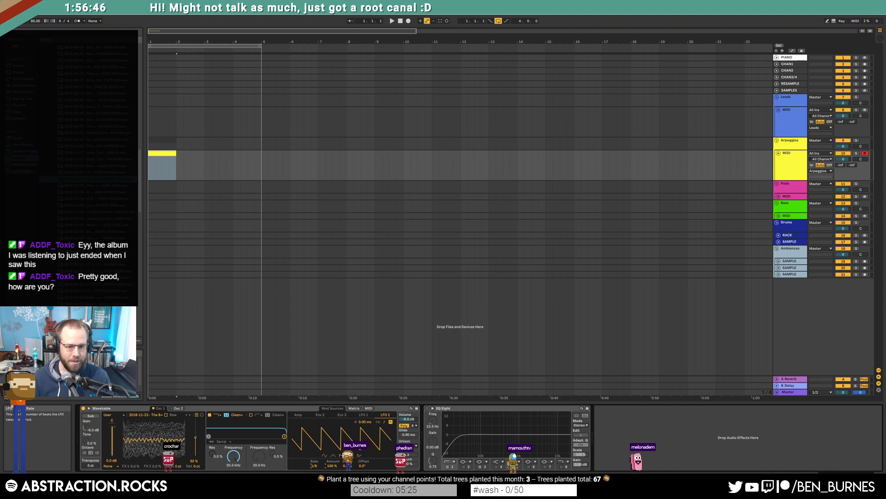
{"action": "left_click_drag", "start_coordinate": [314, 465], "coordinate": [362, 442]}
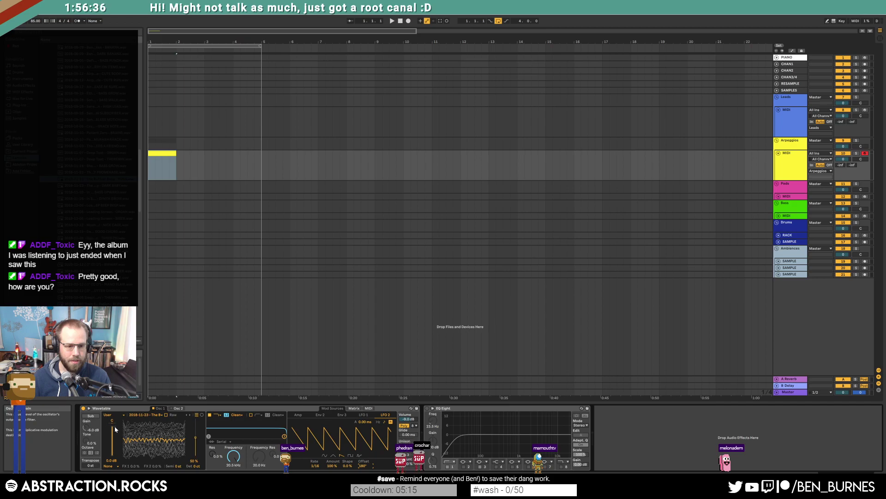
Step: Route LFO 2 to oscillator 1's gain in Wavetable's modulation matrix with a partial amount
{"action": "left_click", "coordinate": [354, 409]}
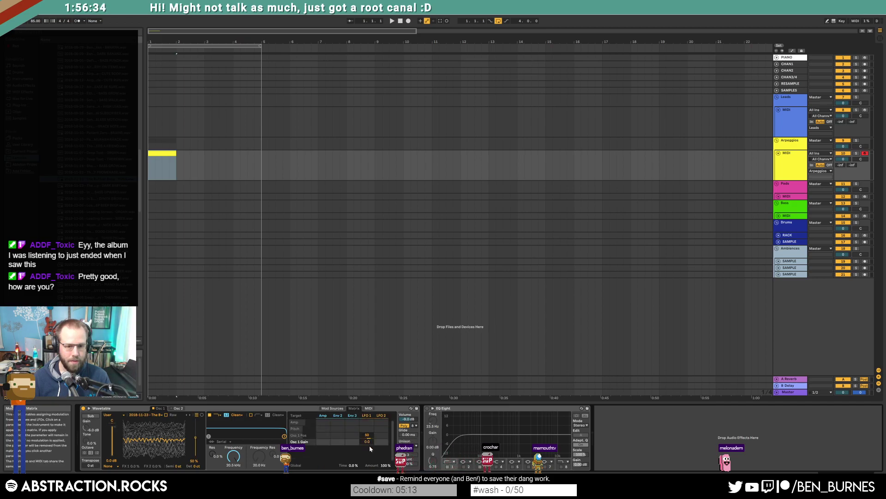
{"action": "left_click_drag", "start_coordinate": [379, 442], "coordinate": [379, 466]}
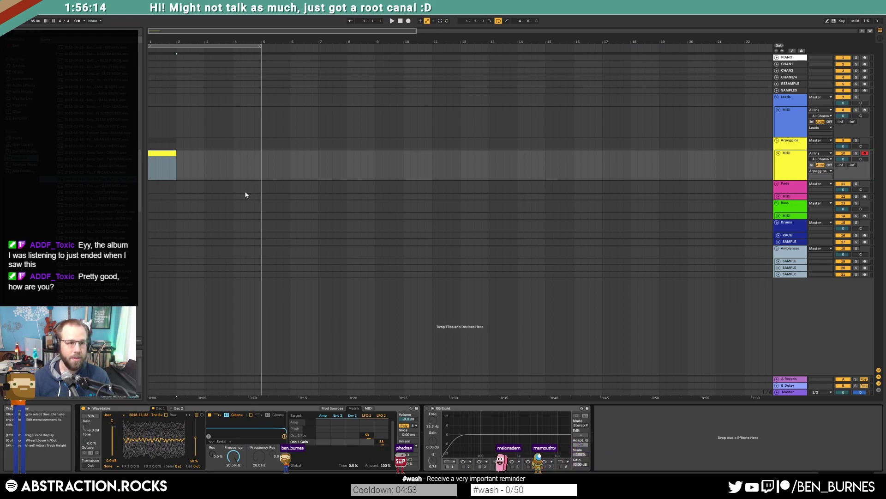
Step: Replace ValhallaRoom with a fully wet Raum on the A Reverb return, and raise the arpeggio MIDI track's reverb send to about -18.2 dB
{"action": "left_click", "coordinate": [22, 98]}
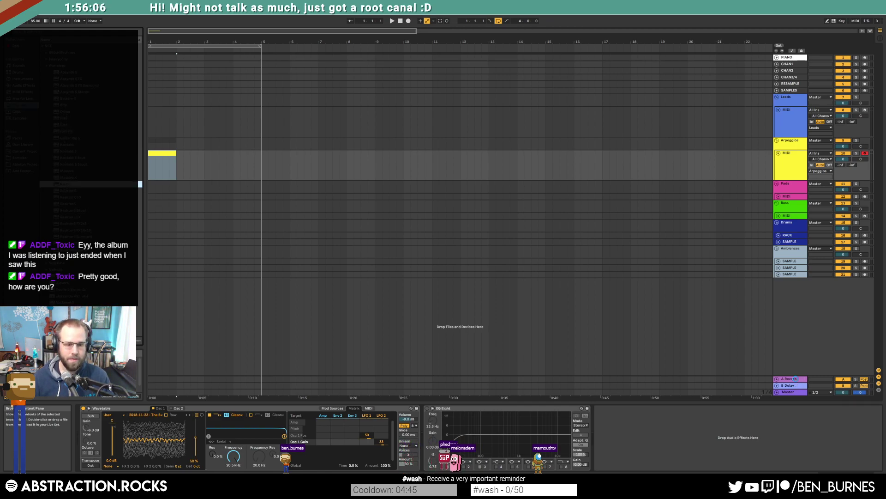
{"action": "left_click", "coordinate": [795, 379]}
{"action": "left_click", "coordinate": [103, 411]}
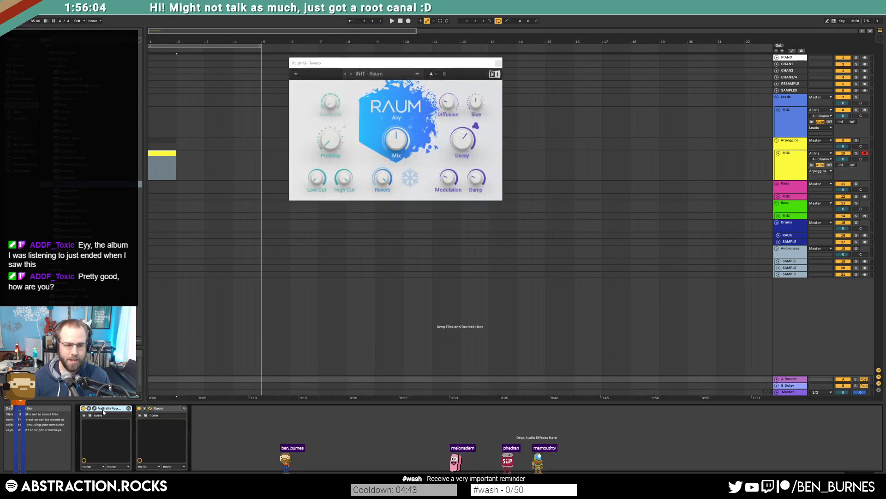
{"action": "key", "text": "Delete"}
{"action": "left_click", "coordinate": [396, 140]}
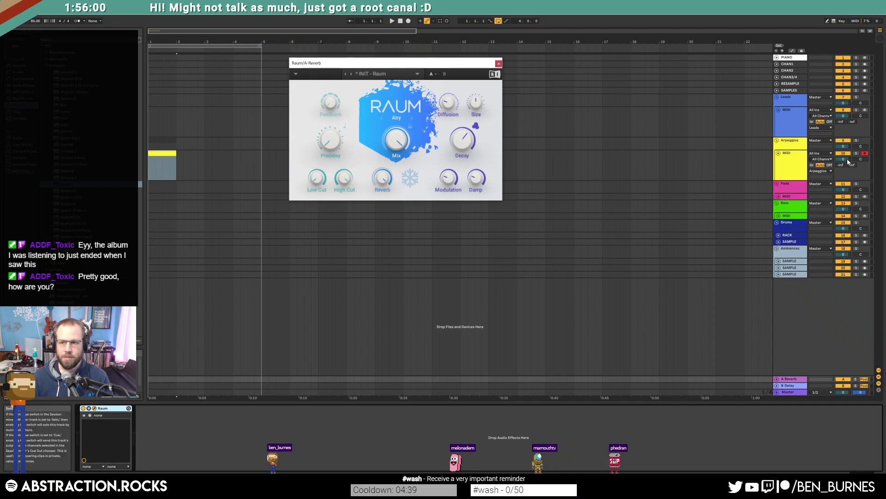
{"action": "left_click_drag", "start_coordinate": [840, 165], "coordinate": [841, 139]}
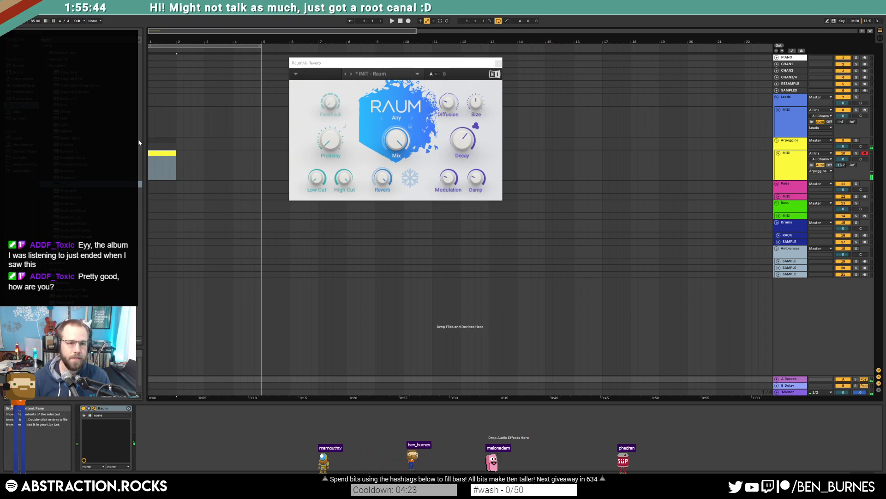
Step: Add an Arpeggiator MIDI effect ahead of Wavetable on the arpeggio MIDI track
{"action": "left_click", "coordinate": [161, 164]}
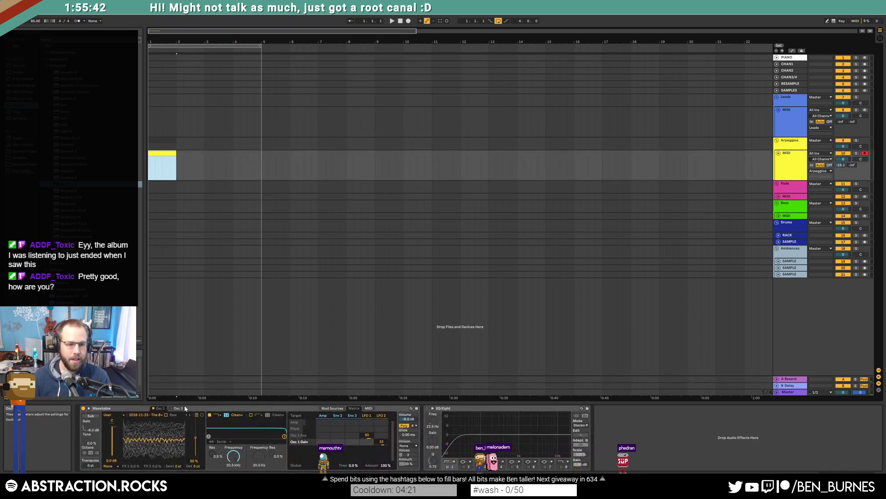
{"action": "left_click", "coordinate": [25, 86]}
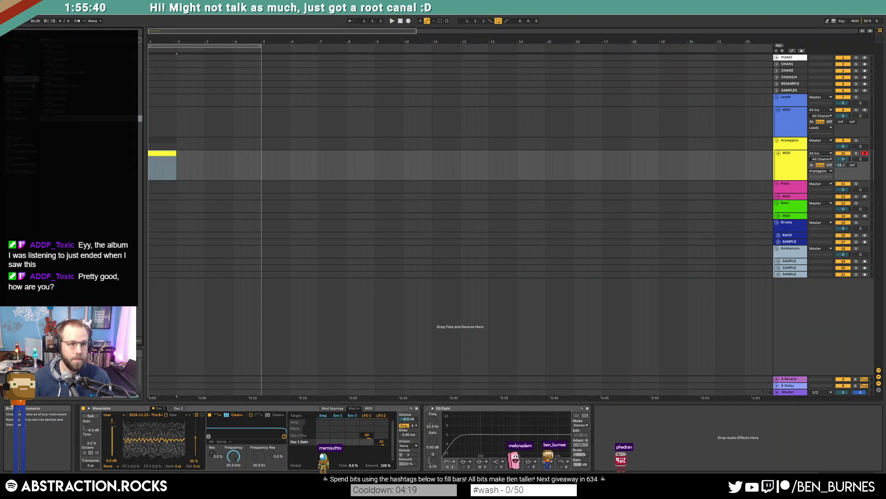
{"action": "left_click", "coordinate": [21, 105]}
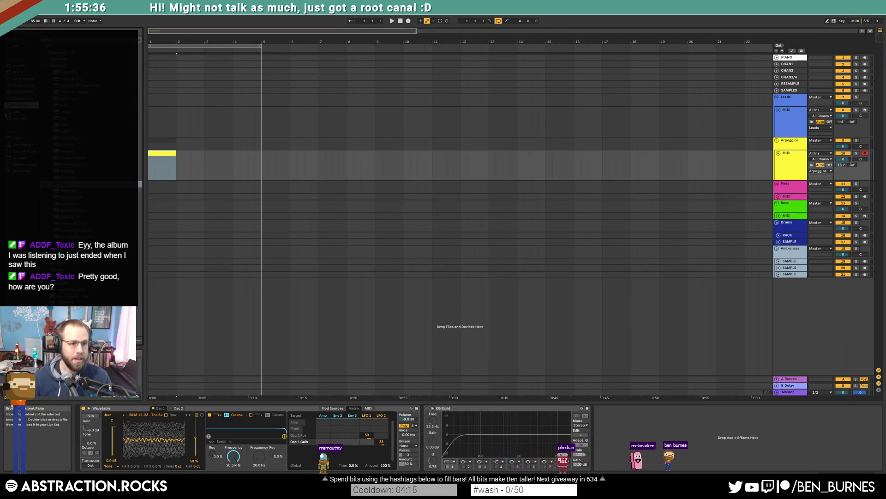
{"action": "left_click", "coordinate": [27, 92]}
{"action": "left_click_drag", "start_coordinate": [59, 47], "coordinate": [107, 450]}
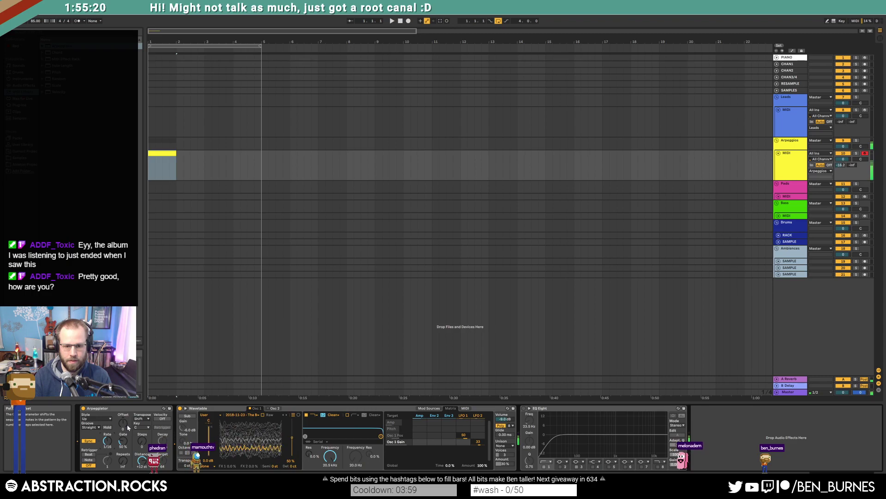
Step: Insert an Echo audio effect between Wavetable and EQ Eight on the arpeggio MIDI track
{"action": "left_click", "coordinate": [23, 85]}
{"action": "left_click", "coordinate": [68, 111]}
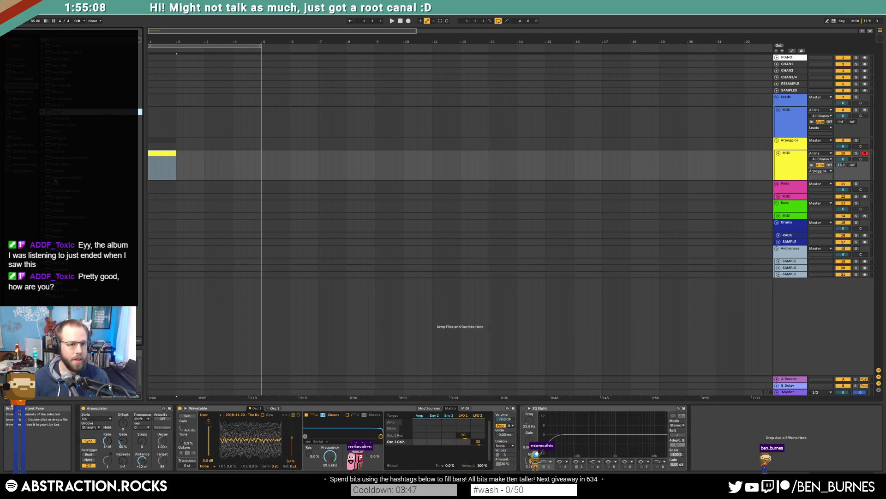
{"action": "left_click_drag", "start_coordinate": [248, 283], "coordinate": [550, 421]}
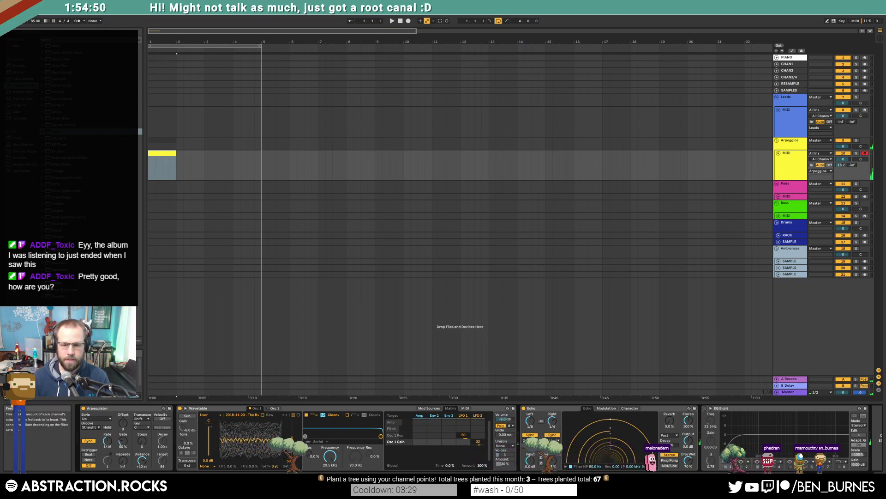
Step: Set both Echo channels to tempo-synced, dotted 1/16 delay times
{"action": "left_click", "coordinate": [530, 434]}
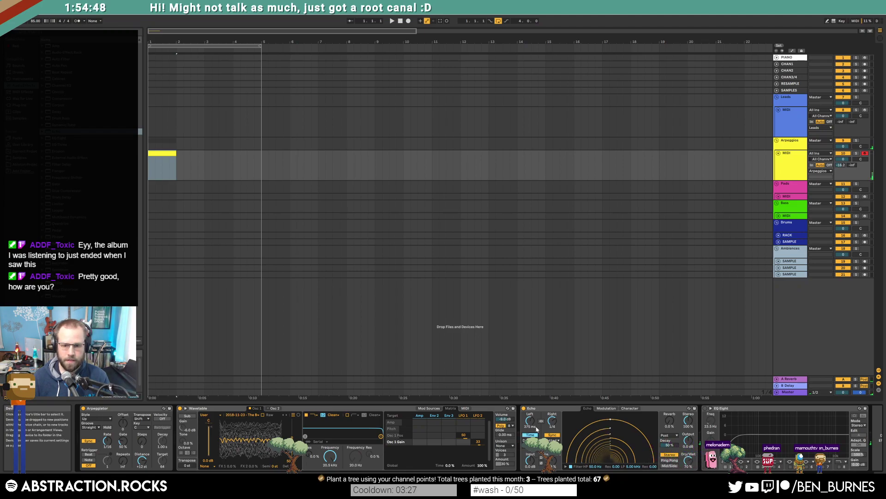
{"action": "left_click", "coordinate": [531, 434]}
{"action": "left_click", "coordinate": [530, 440]}
{"action": "left_click", "coordinate": [533, 423]}
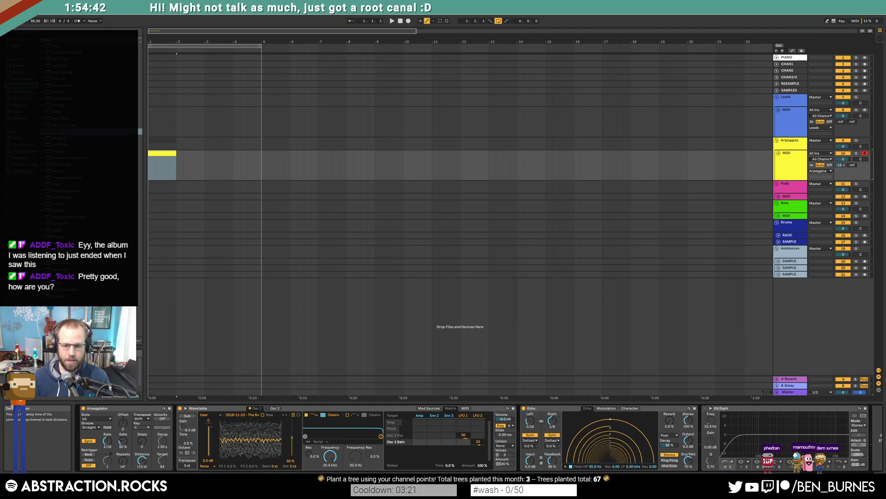
Step: Try triplet timing on both Echo channels with a positive time offset on the right channel
{"action": "left_click", "coordinate": [552, 450]}
{"action": "left_click", "coordinate": [529, 439]}
{"action": "left_click", "coordinate": [533, 451]}
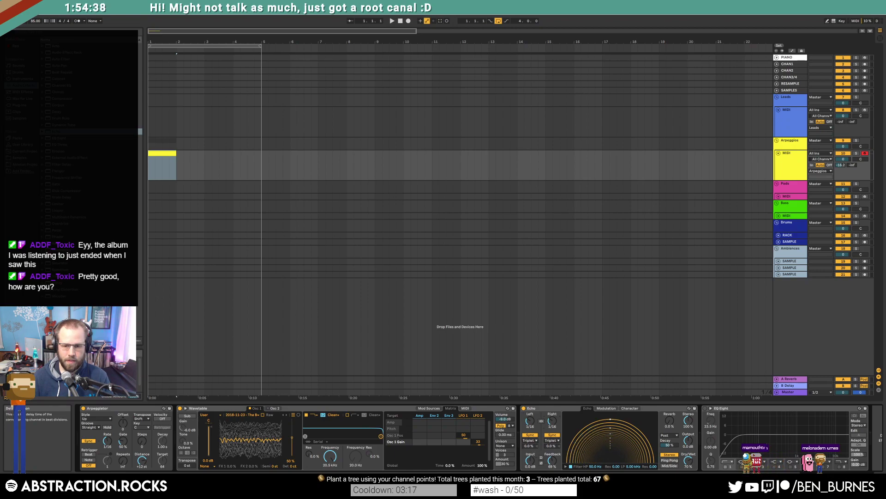
{"action": "left_click_drag", "start_coordinate": [551, 446], "coordinate": [551, 443]}
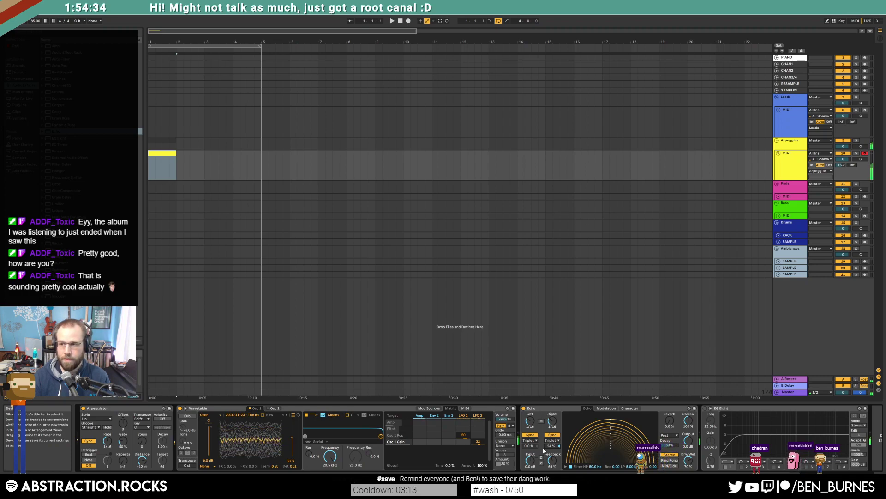
Step: Set both Echo channels to dotted timing, with a small negative offset on the left channel and a small positive one on the right
{"action": "left_click", "coordinate": [552, 441]}
{"action": "left_click", "coordinate": [553, 457]}
{"action": "left_click", "coordinate": [530, 441]}
{"action": "left_click", "coordinate": [530, 457]}
{"action": "left_click_drag", "start_coordinate": [529, 446], "coordinate": [555, 446]}
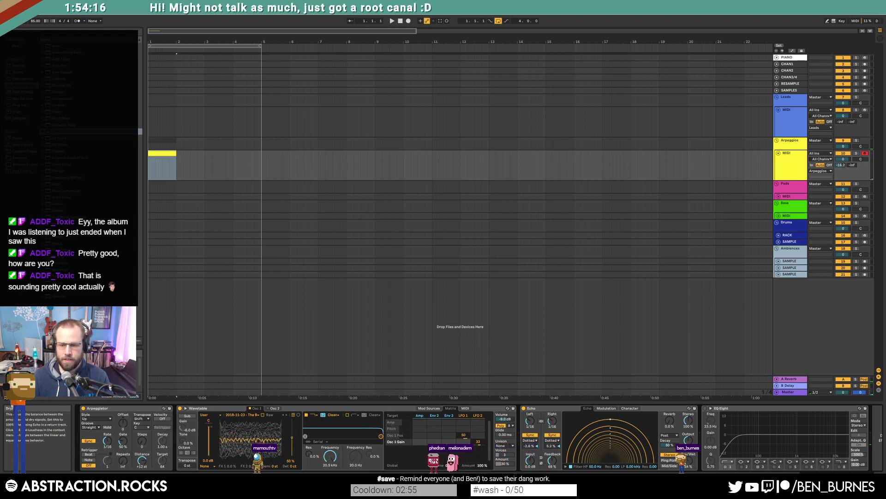
Step: Draw a bar-long C3 note in the arpeggio clip and add a copy of it at D#3
{"action": "double_click", "coordinate": [172, 154]}
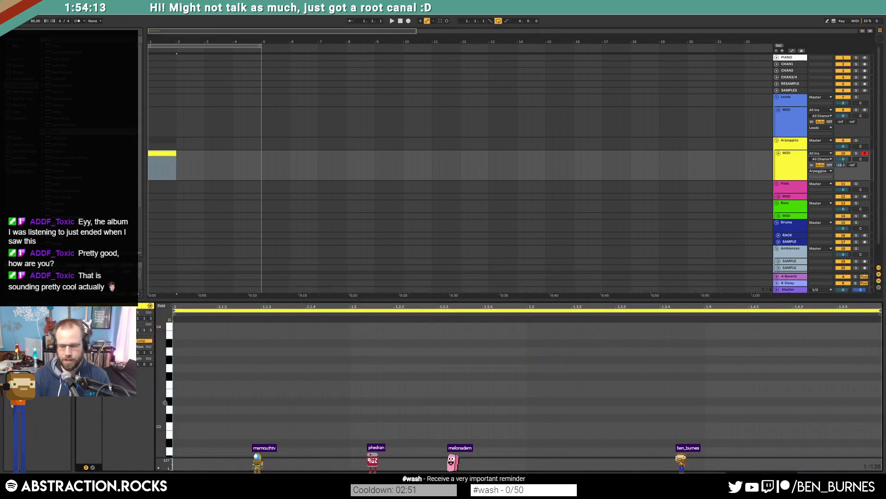
{"action": "left_click_drag", "start_coordinate": [175, 426], "coordinate": [878, 424]}
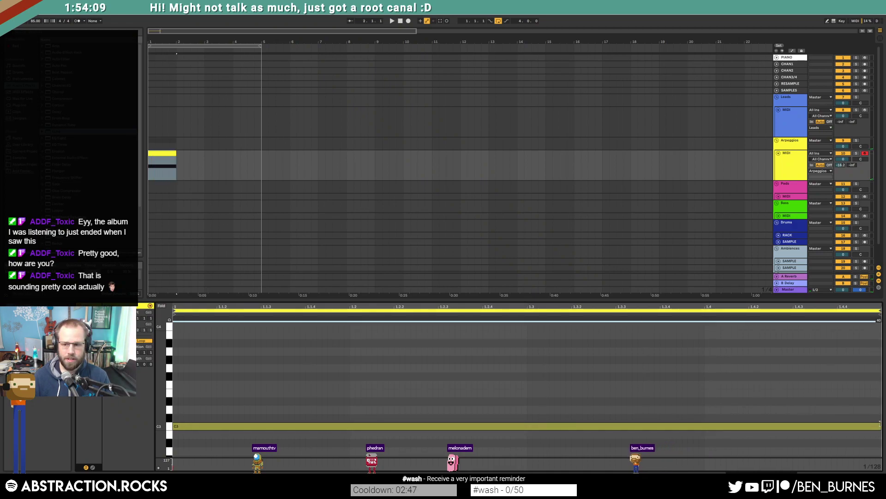
{"action": "key", "text": "ctrl+c"}
{"action": "key", "text": "ctrl+v"}
{"action": "key", "text": "shift+Up"}
{"action": "key", "text": "shift+Down"}
{"action": "key", "text": "Up"}
{"action": "key", "text": "Up"}
{"action": "key", "text": "Up"}
Step: Add another bar-long copy of the note at G3 to complete the chord, and audition the clip
{"action": "key", "text": "ctrl+v"}
{"action": "key", "text": "Up"}
{"action": "key", "text": "Up"}
{"action": "key", "text": "Up"}
{"action": "key", "text": "Up"}
{"action": "key", "text": "Up"}
{"action": "key", "text": "Up"}
{"action": "key", "text": "Up"}
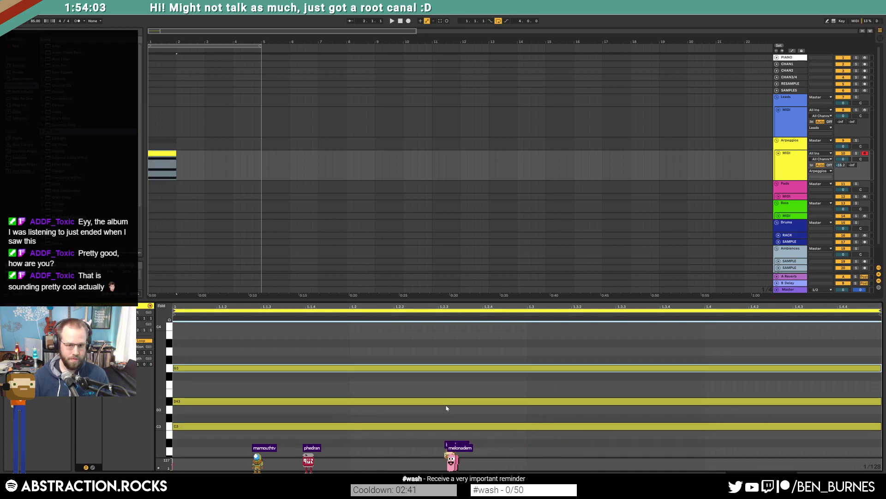
{"action": "key", "text": "space"}
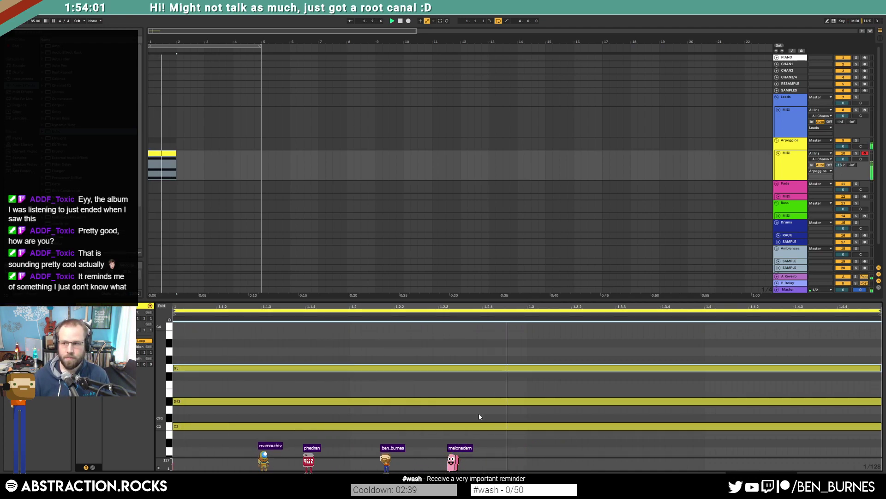
{"action": "key", "text": "space"}
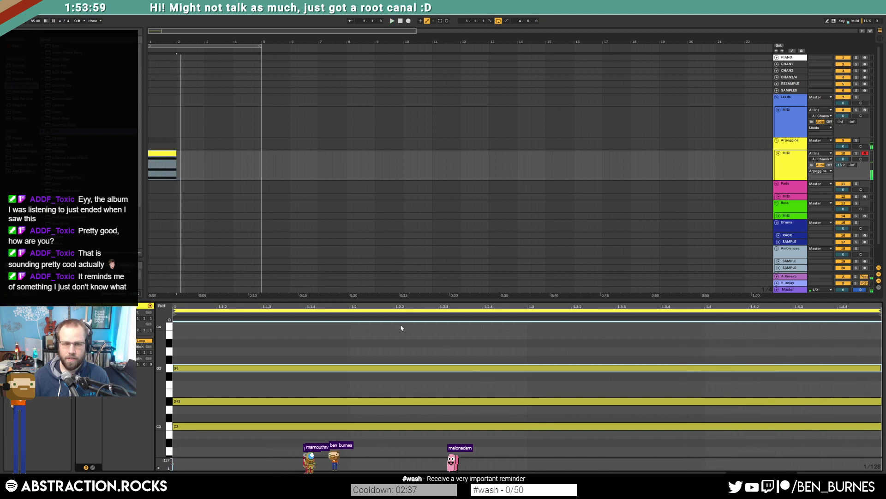
Step: Duplicate the chord clip into bars 2 and 3, adding a D3 note in bar 2 and moving that note to F3 in bar 3
{"action": "key", "text": "ctrl+d"}
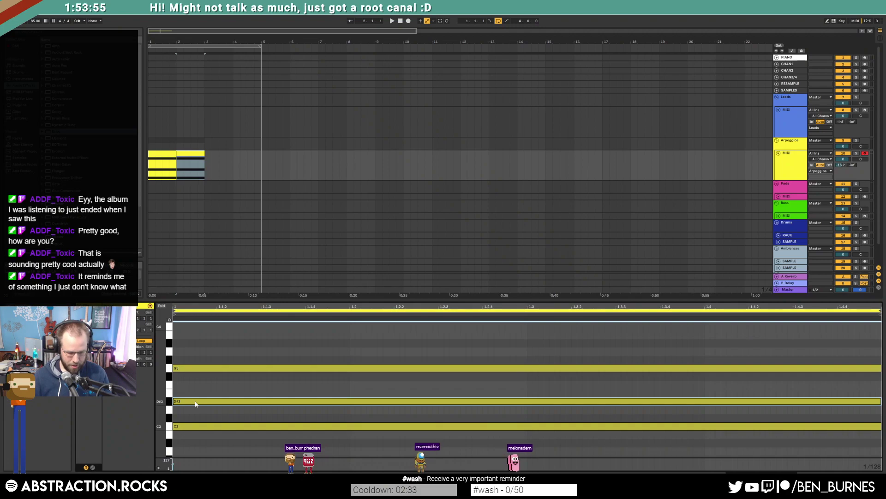
{"action": "left_click_drag", "start_coordinate": [195, 403], "coordinate": [195, 409]}
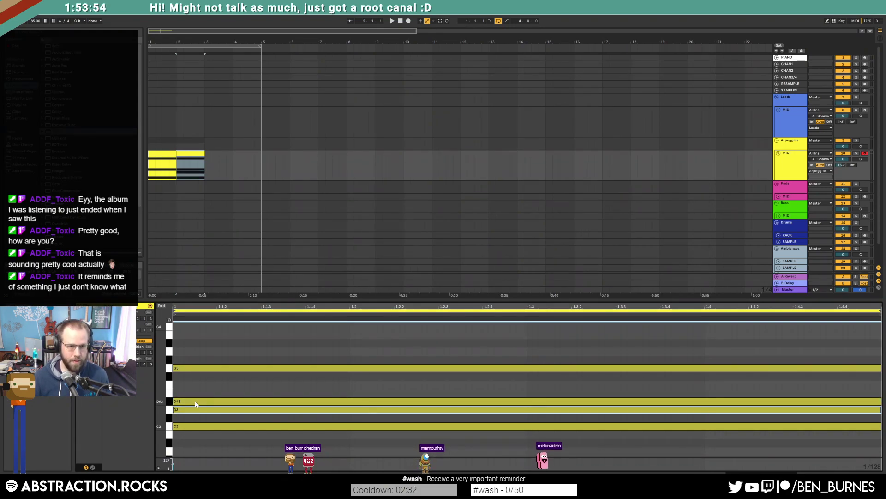
{"action": "left_click", "coordinate": [186, 151]}
{"action": "key", "text": "ctrl+d"}
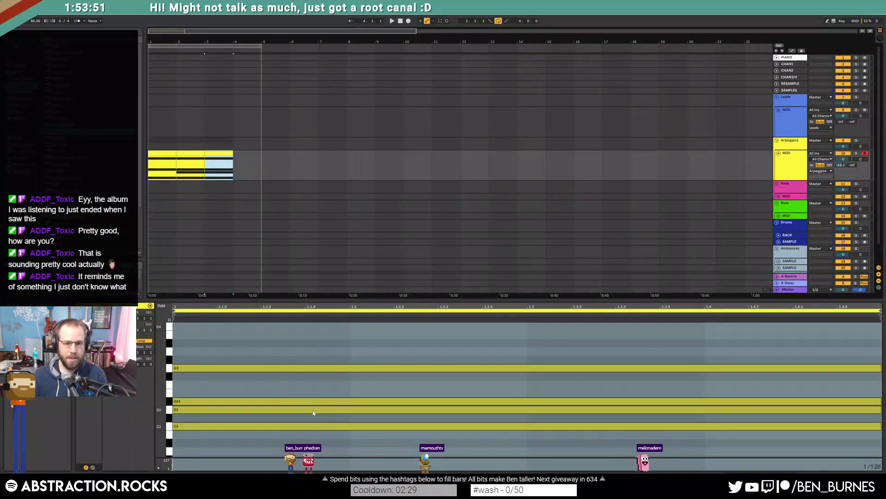
{"action": "left_click_drag", "start_coordinate": [313, 412], "coordinate": [310, 386]}
Step: Duplicate the bar 3 clip into bar 4, raising its G3 note to A#3 and its F3 note to F#3
{"action": "key", "text": "ctrl+d"}
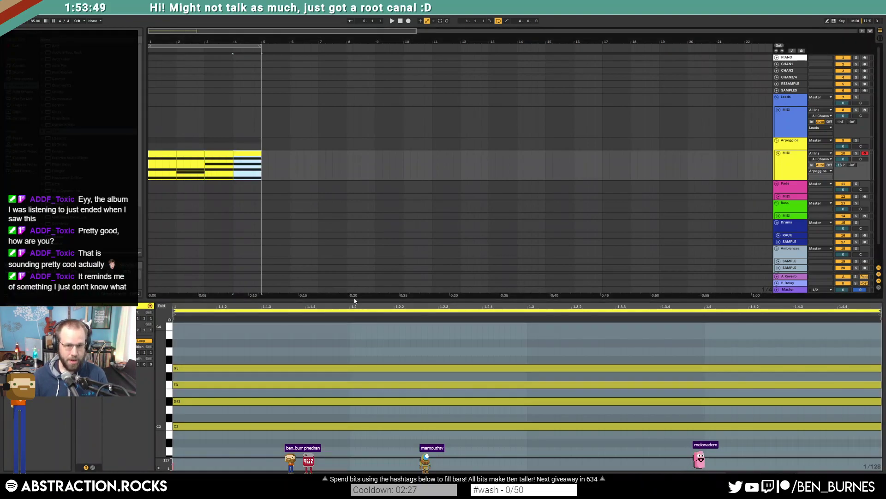
{"action": "left_click", "coordinate": [325, 368]}
{"action": "key", "text": "Up"}
{"action": "key", "text": "Up"}
{"action": "key", "text": "Up"}
{"action": "left_click", "coordinate": [332, 384]}
{"action": "key", "text": "Up"}
{"action": "key", "text": "Up"}
{"action": "key", "text": "Down"}
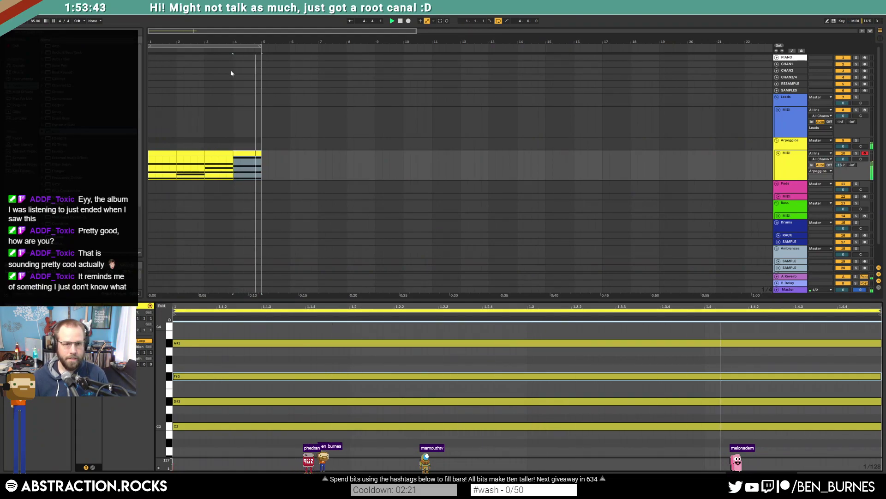
Step: Delete the F#3 note from the bar 4 clip and return to the track's devices
{"action": "key", "text": "shift+Tab"}
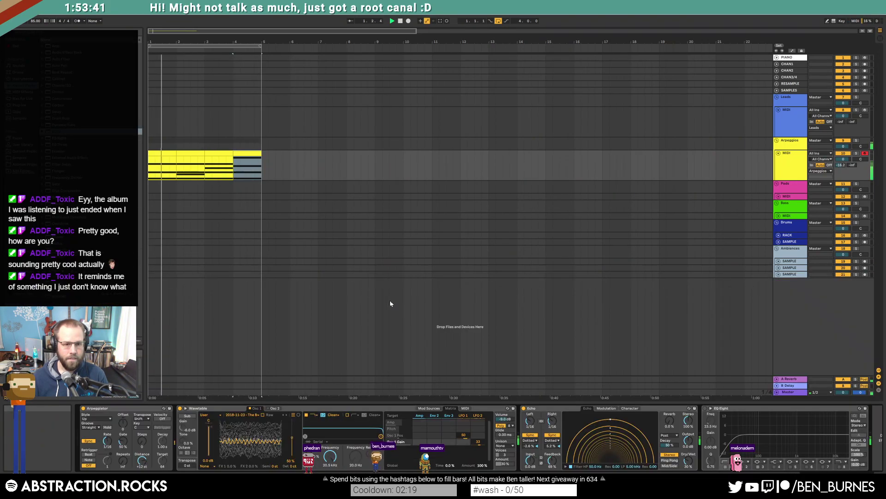
{"action": "double_click", "coordinate": [235, 153]}
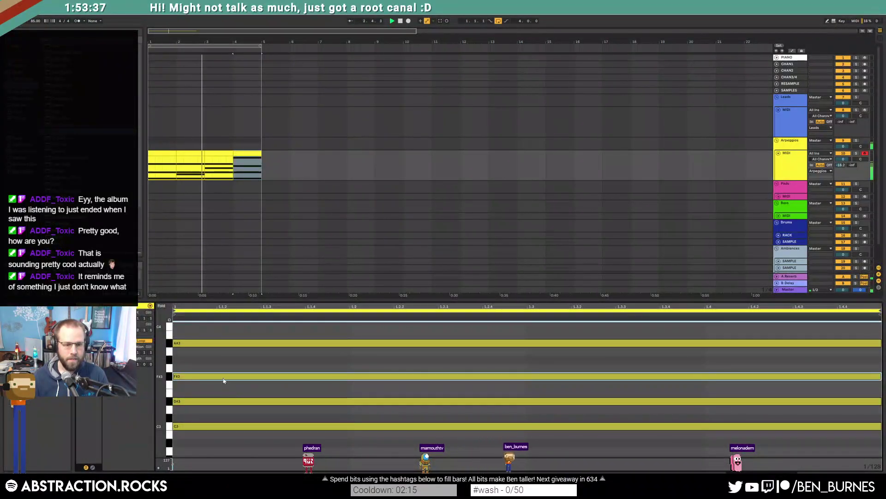
{"action": "key", "text": "Delete"}
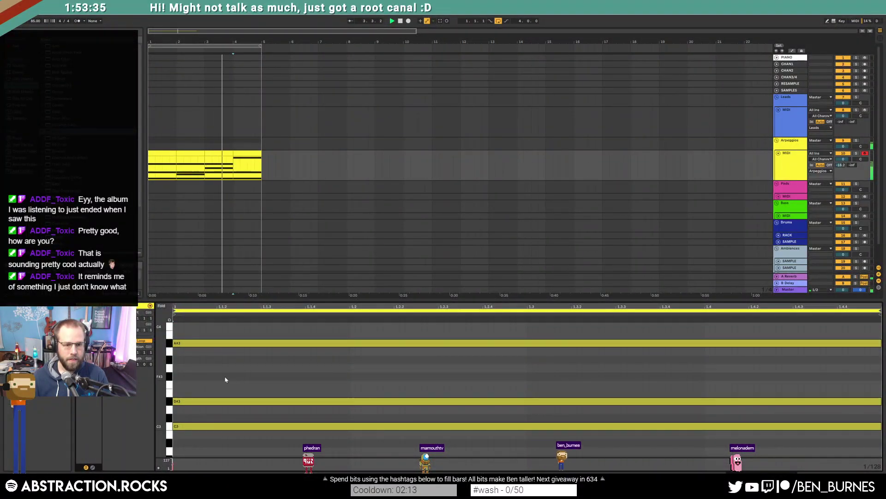
{"action": "key", "text": "shift+Tab"}
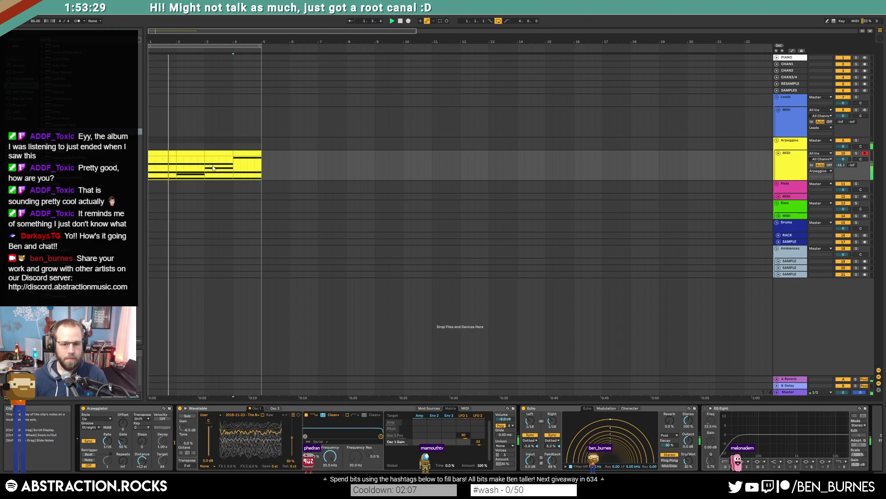
Step: Lower the sustain of Wavetable's amp envelope all the way down to silence
{"action": "left_click", "coordinate": [429, 410]}
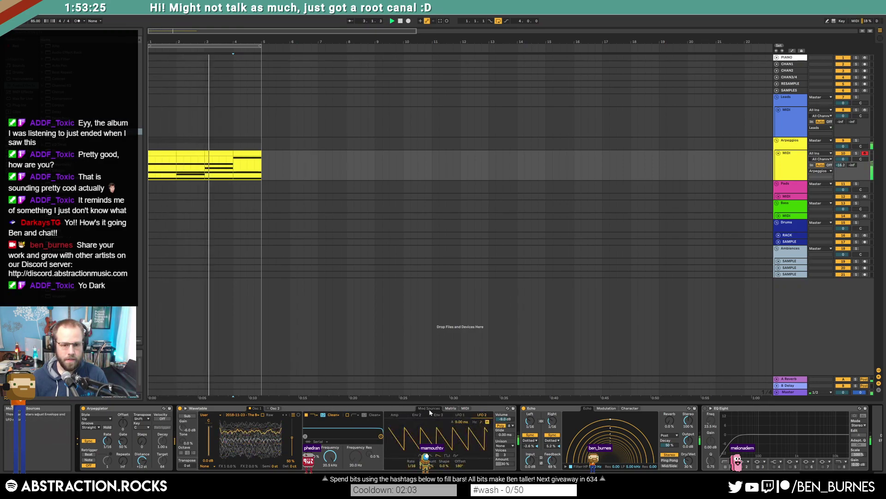
{"action": "left_click", "coordinate": [417, 414]}
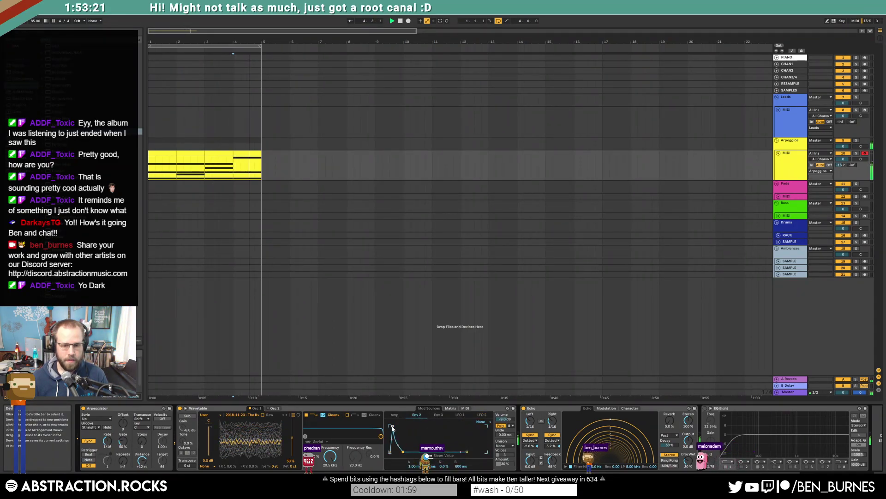
{"action": "left_click", "coordinate": [394, 415]}
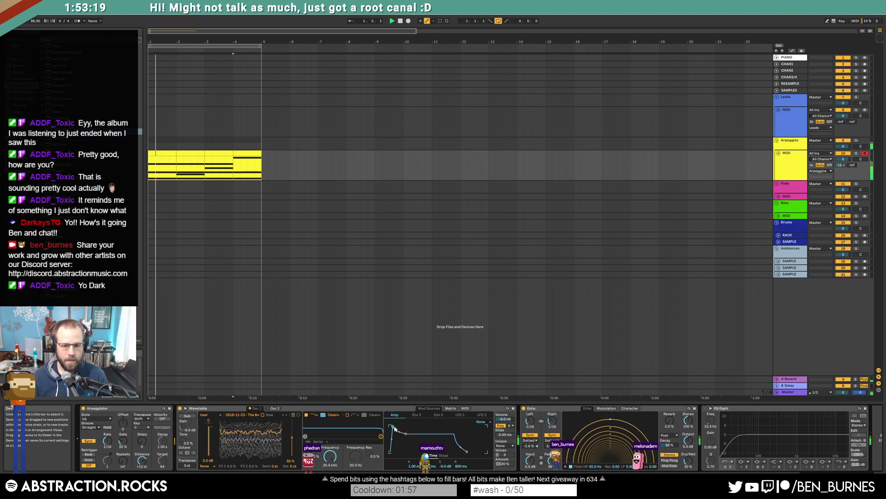
{"action": "left_click_drag", "start_coordinate": [403, 433], "coordinate": [405, 451]}
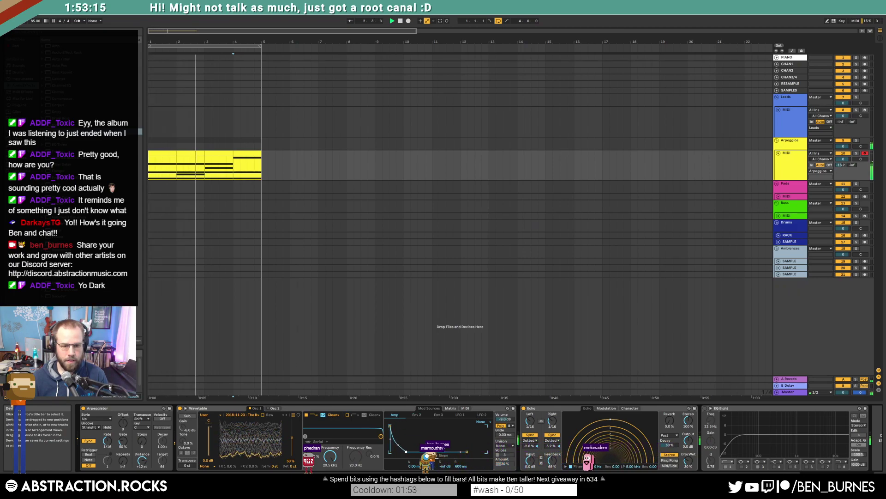
Step: Review Wavetable's MIDI and matrix modulation assignments, and adjust the rate of LFO 1
{"action": "left_click", "coordinate": [464, 408]}
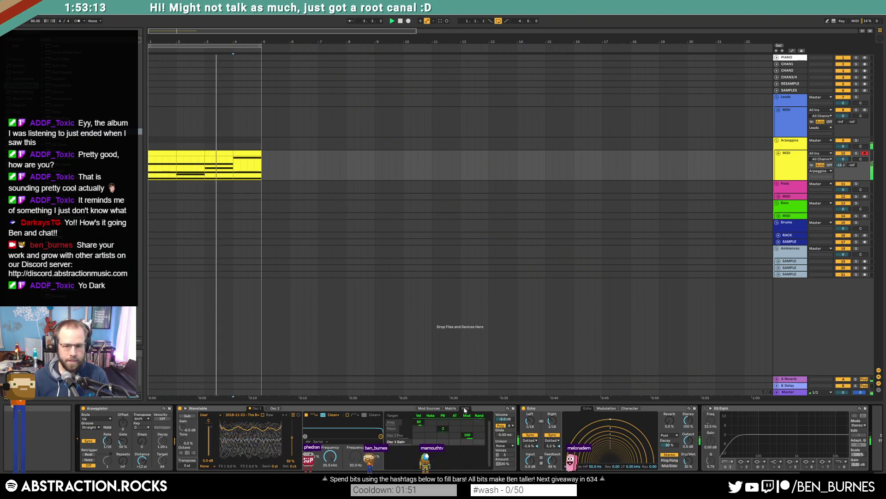
{"action": "left_click", "coordinate": [451, 408]}
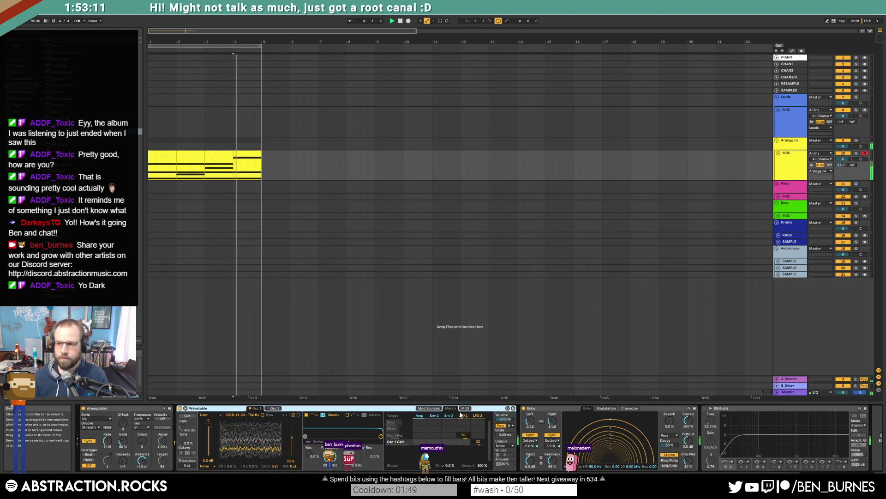
{"action": "left_click", "coordinate": [463, 415]}
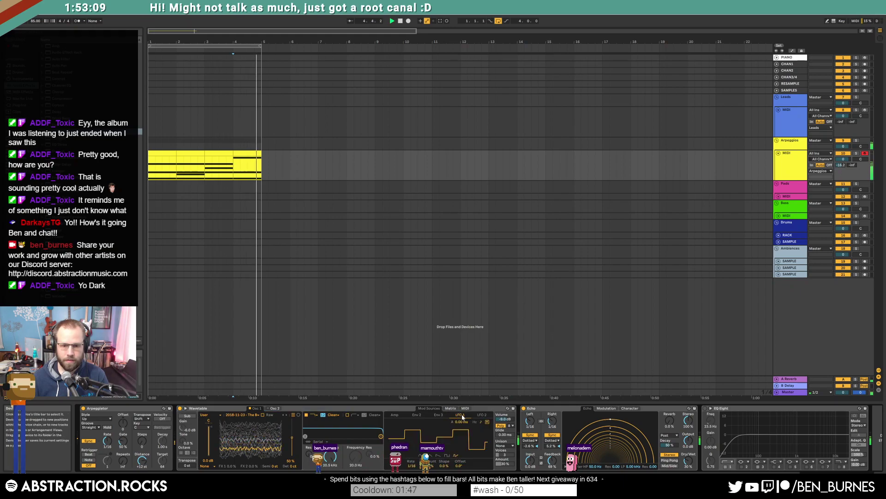
{"action": "left_click_drag", "start_coordinate": [412, 465], "coordinate": [411, 463]}
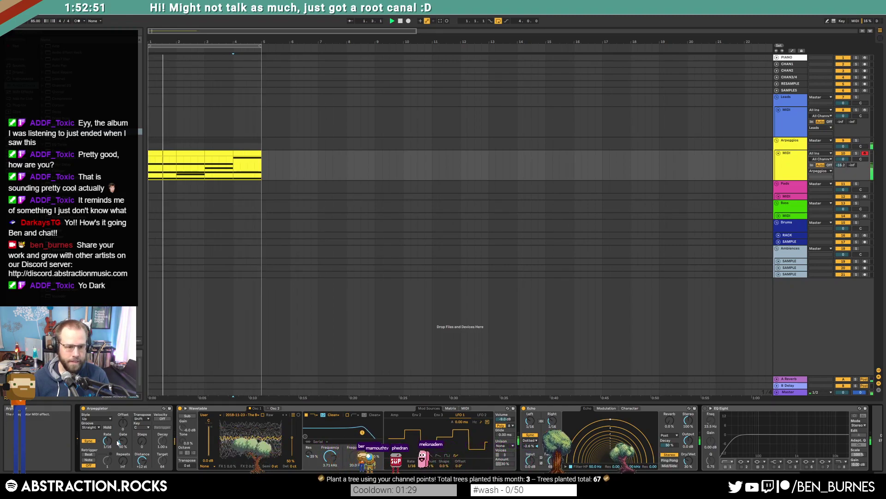
Step: Set the Arpeggiator's gate to 70%
{"action": "left_click_drag", "start_coordinate": [123, 442], "coordinate": [123, 424]}
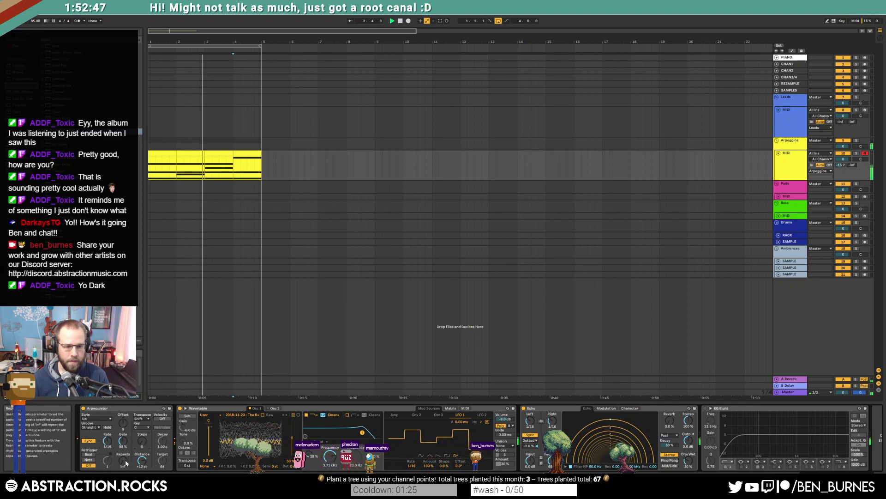
{"action": "left_click_drag", "start_coordinate": [123, 442], "coordinate": [122, 447]}
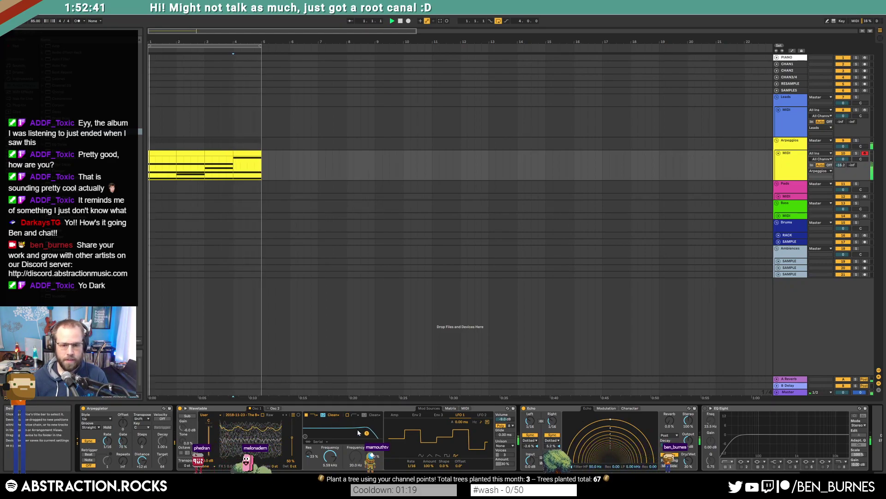
Step: Expand and arm the Bass group's MIDI track, stop playback and load the Massive instrument onto it
{"action": "left_click", "coordinate": [778, 216]}
{"action": "left_click", "coordinate": [865, 216]}
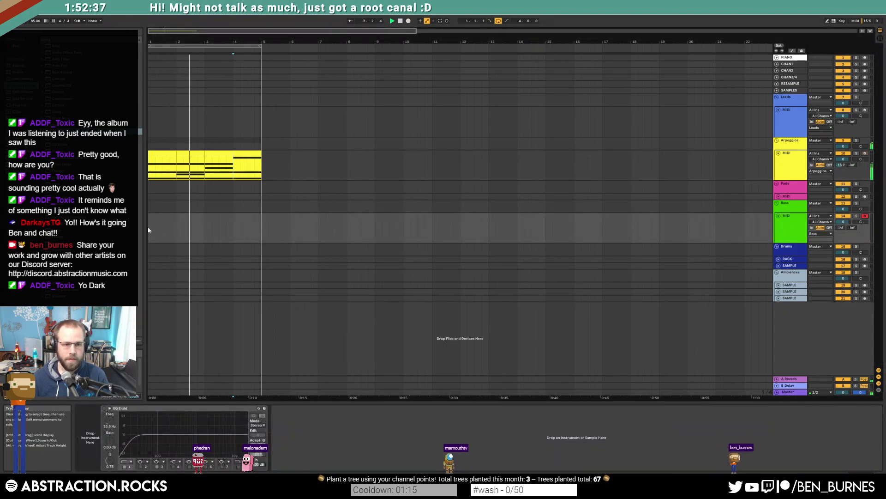
{"action": "left_click_drag", "start_coordinate": [149, 227], "coordinate": [257, 231]}
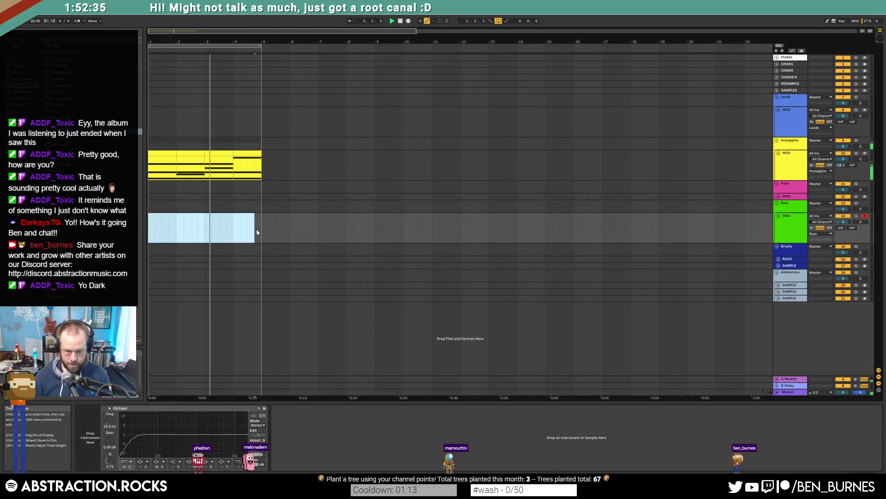
{"action": "left_click", "coordinate": [157, 234]}
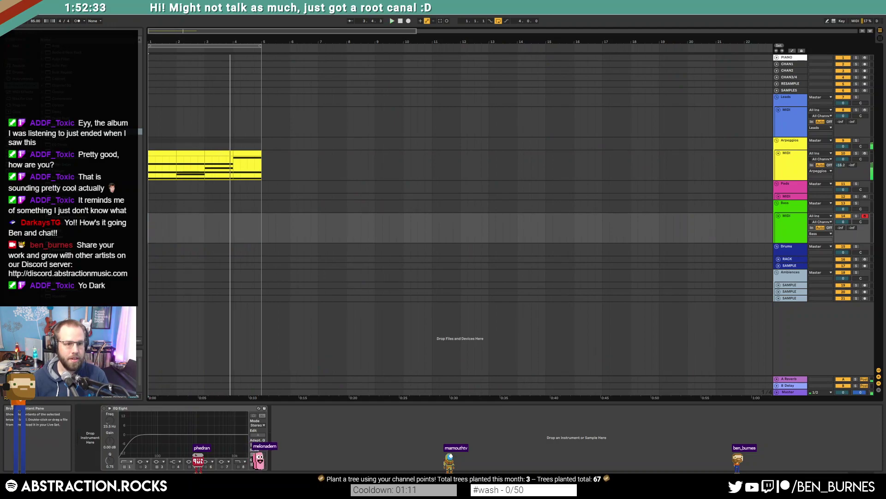
{"action": "key", "text": "space"}
{"action": "double_click", "coordinate": [69, 170]}
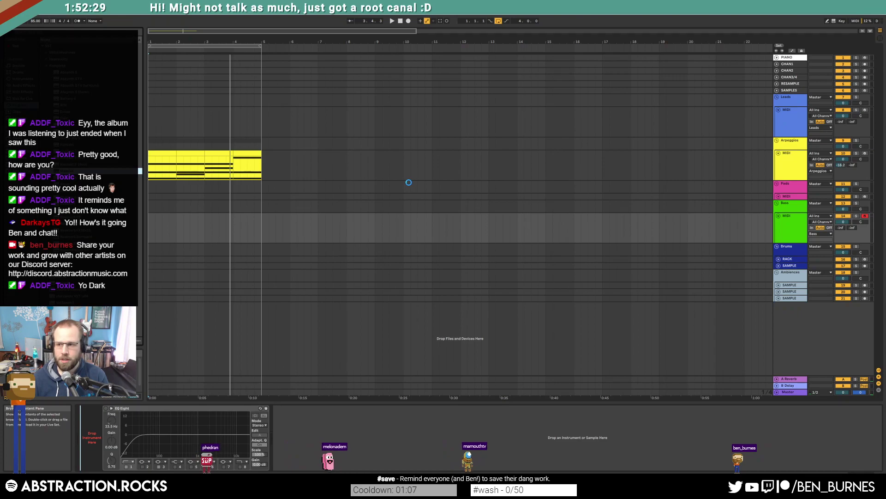
Step: Set Massive's Filter 1 to Lowpass 4 and reposition the plugin window over the arrangement
{"action": "left_click_drag", "start_coordinate": [394, 74], "coordinate": [414, 107]}
{"action": "left_click", "coordinate": [488, 137]}
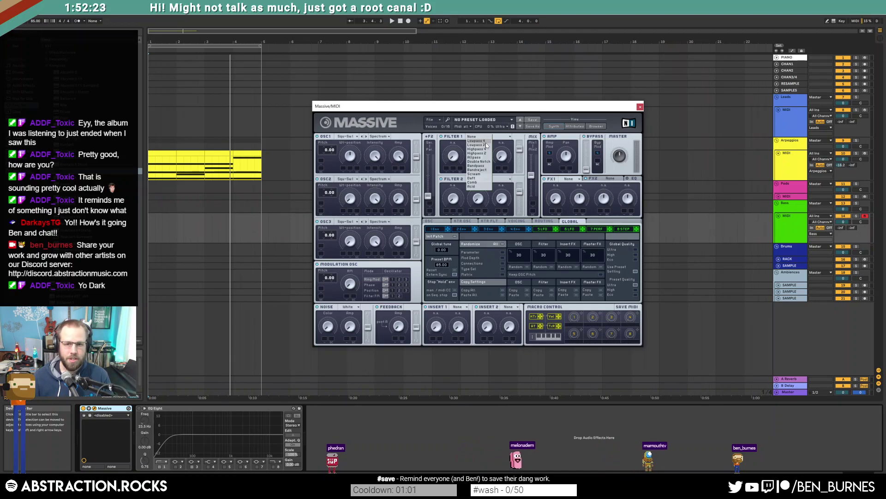
{"action": "left_click", "coordinate": [486, 141]}
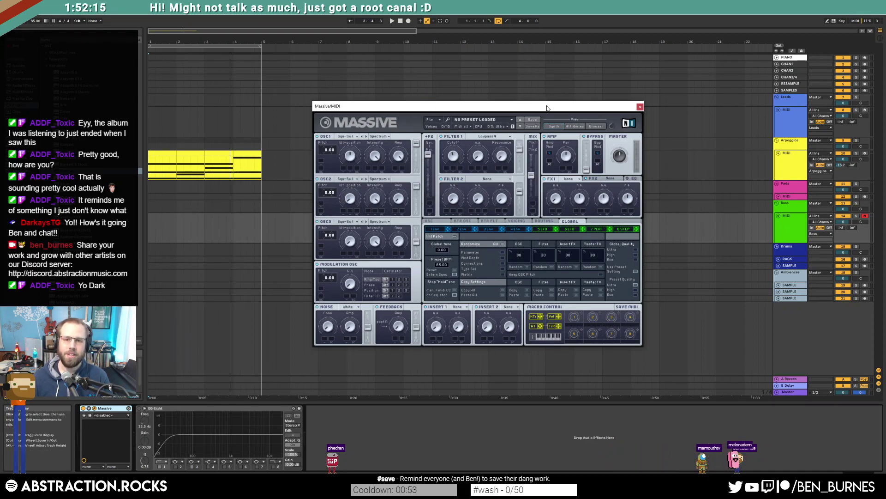
{"action": "left_click_drag", "start_coordinate": [546, 107], "coordinate": [530, 98]}
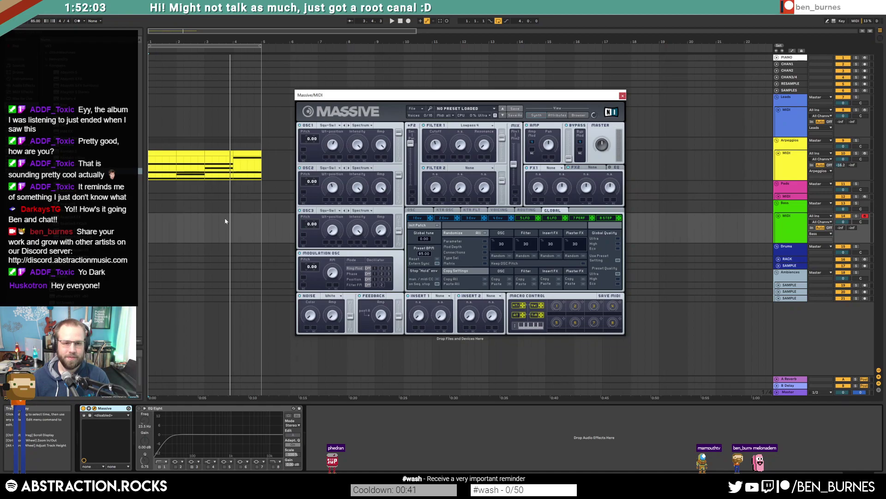
Step: Return the playback start to bar 1, set Massive's Filter 1 to Scream and raise its resonance
{"action": "left_click", "coordinate": [153, 225]}
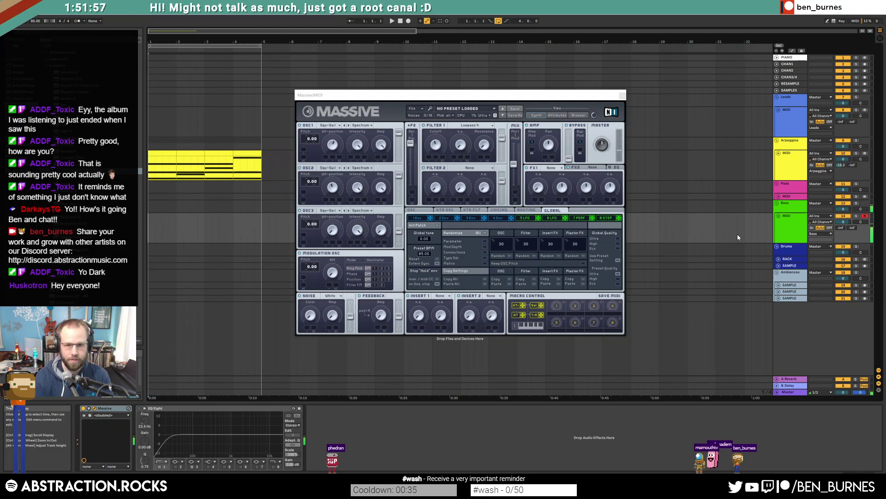
{"action": "left_click", "coordinate": [462, 127]}
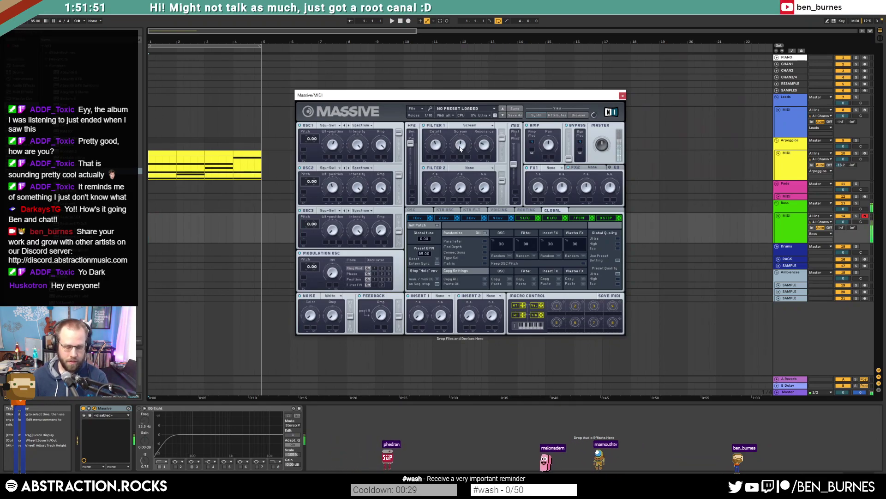
{"action": "left_click_drag", "start_coordinate": [484, 147], "coordinate": [483, 129]}
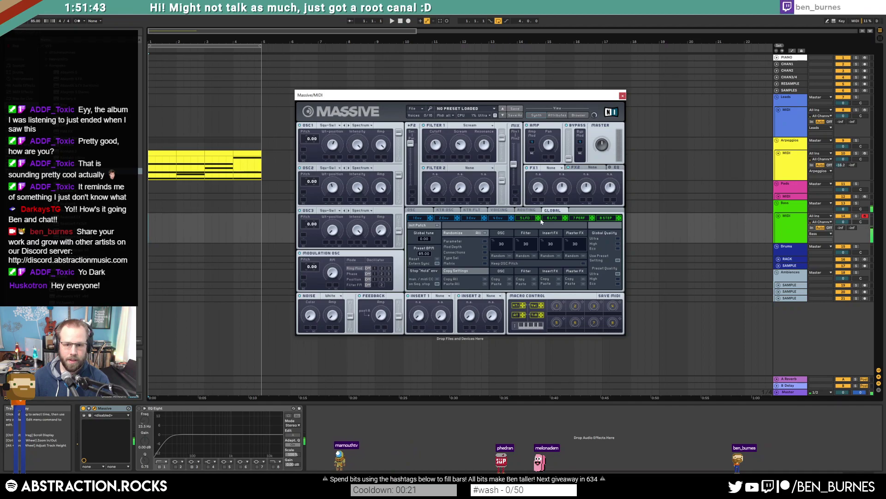
Step: Give Massive's LFO 5 a triangle curve with tempo sync and assign it to modulate Filter 1's cutoff
{"action": "left_click", "coordinate": [524, 218]}
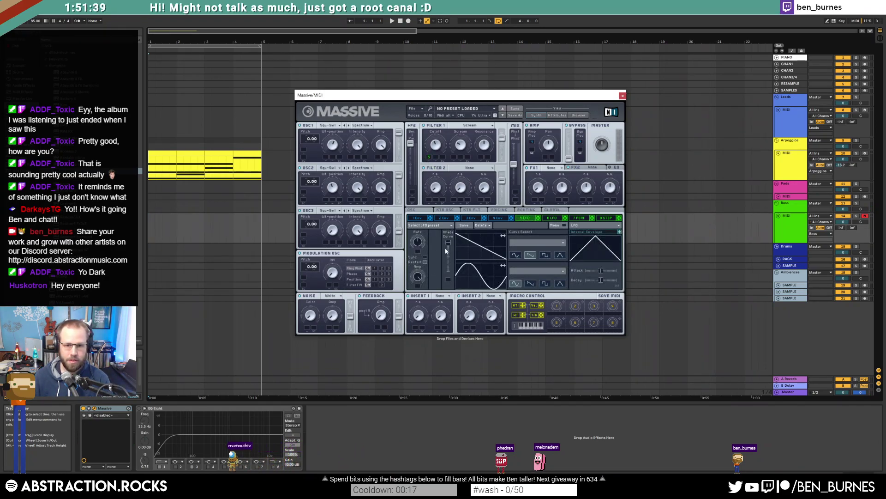
{"action": "left_click", "coordinate": [560, 255]}
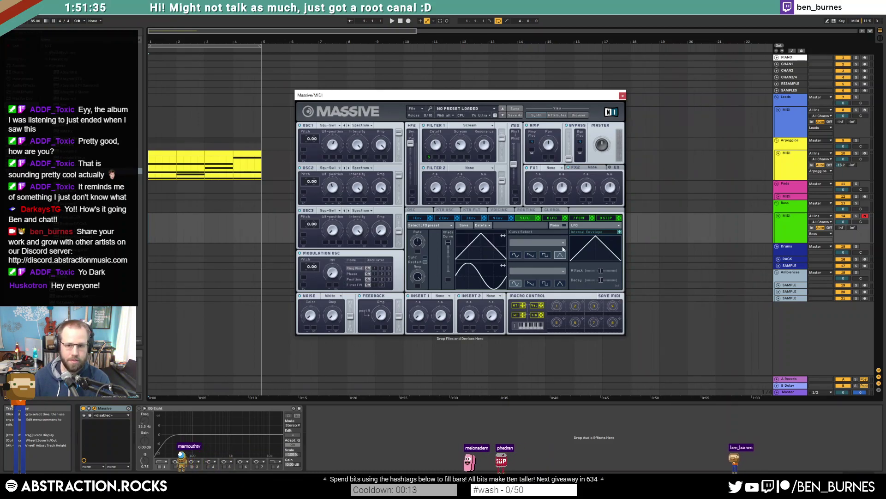
{"action": "left_click", "coordinate": [425, 257]}
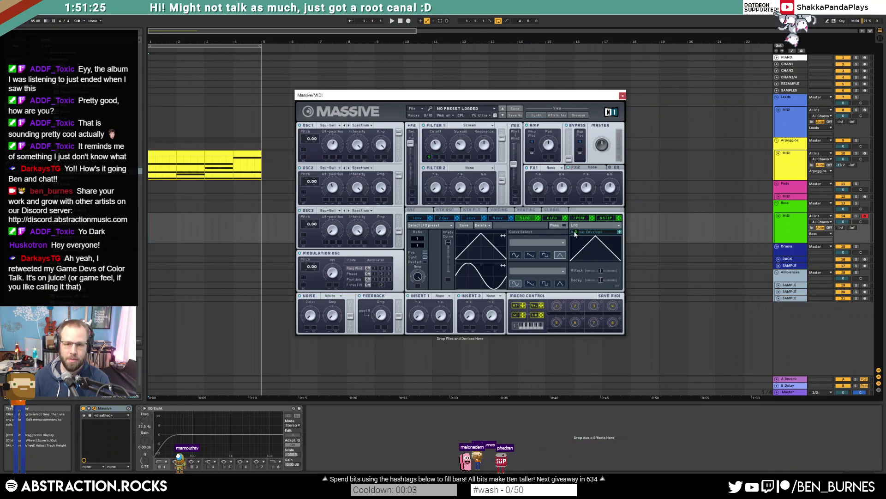
{"action": "left_click_drag", "start_coordinate": [539, 218], "coordinate": [426, 148]}
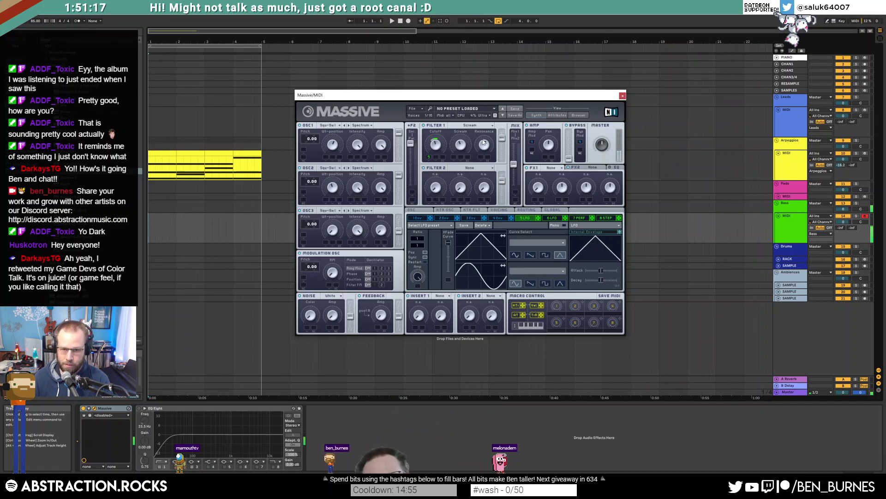
Step: Record a four-bar bass line on the Bass MIDI track and open the recorded clip for note editing
{"action": "left_click", "coordinate": [408, 21]}
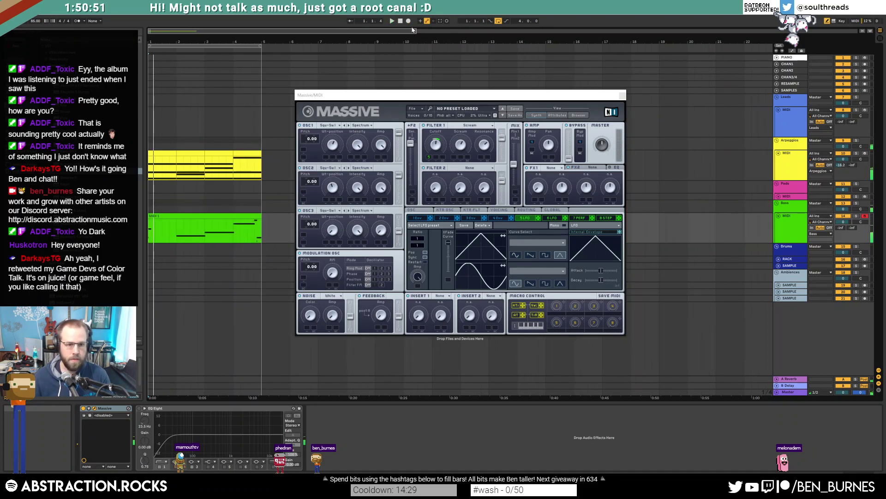
{"action": "double_click", "coordinate": [254, 216]}
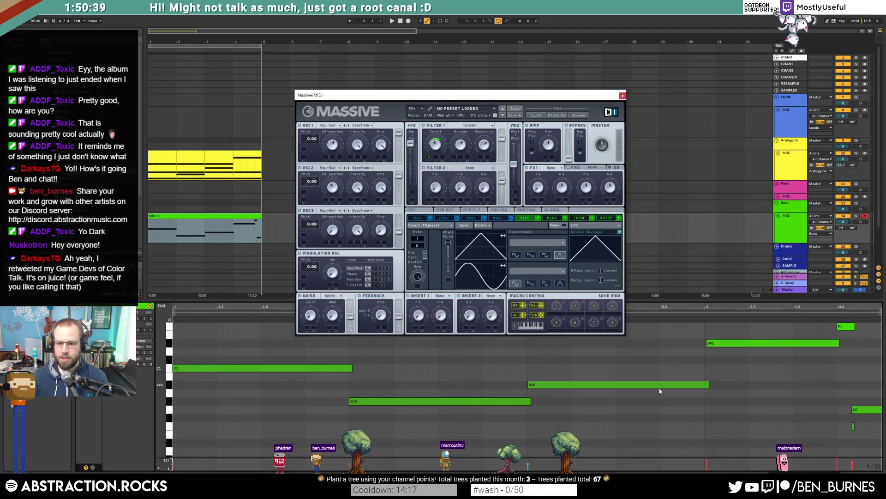
Step: Trim the bass clip's bar 3 note to end at bar 4, and lower the long bar 4 note to D1
{"action": "left_click", "coordinate": [594, 380]}
{"action": "left_click_drag", "start_coordinate": [710, 385], "coordinate": [703, 384]}
{"action": "left_click", "coordinate": [718, 345]}
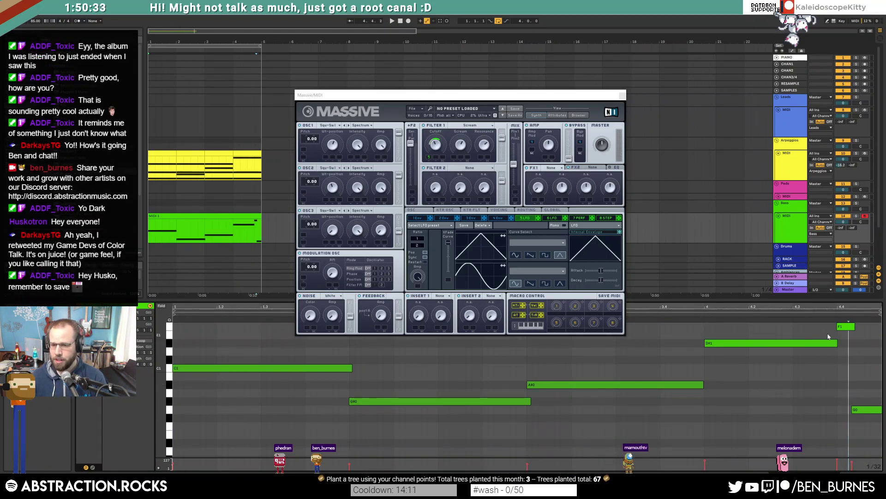
{"action": "left_click_drag", "start_coordinate": [795, 343], "coordinate": [795, 351]}
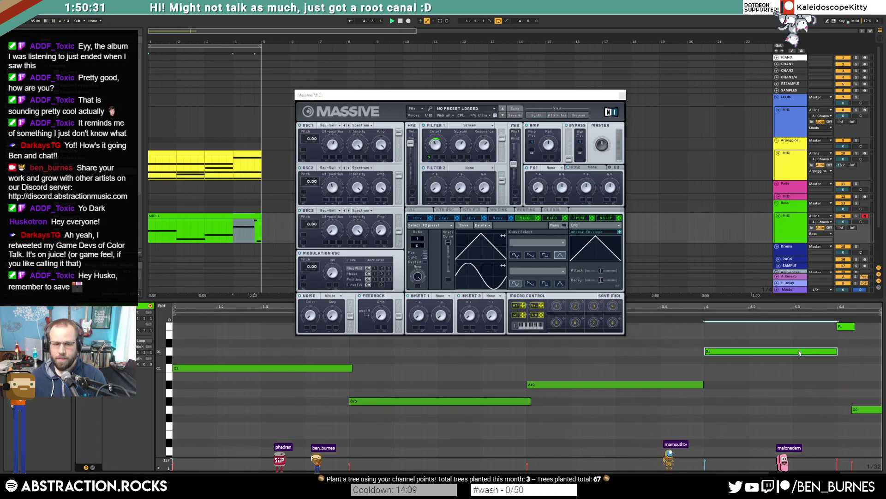
Step: Reduce LFO 5's modulation depth on Filter 1's cutoff and set the LFO's sync ratio to 2/1
{"action": "left_click_drag", "start_coordinate": [428, 157], "coordinate": [426, 165]}
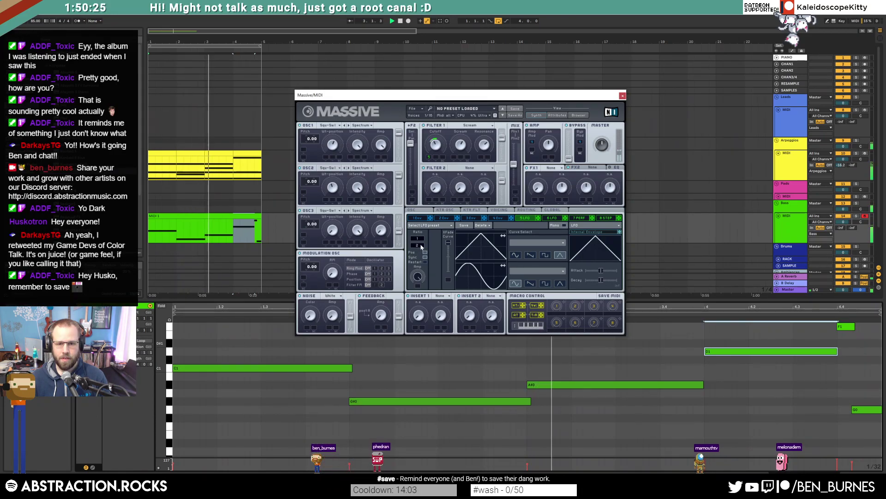
{"action": "left_click_drag", "start_coordinate": [421, 239], "coordinate": [421, 235]}
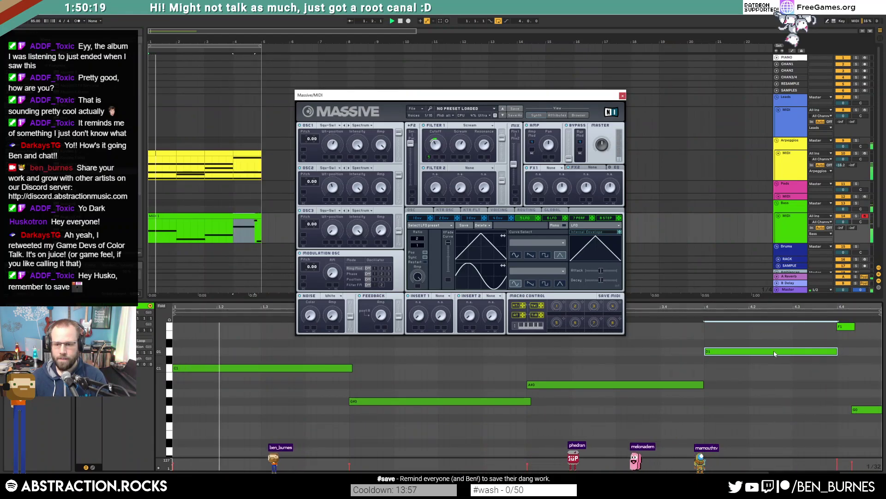
Step: Raise the long bar 4 bass note to D#1 and the final note to A#0, and readjust the filter cutoff modulation
{"action": "left_click_drag", "start_coordinate": [776, 340], "coordinate": [773, 371]}
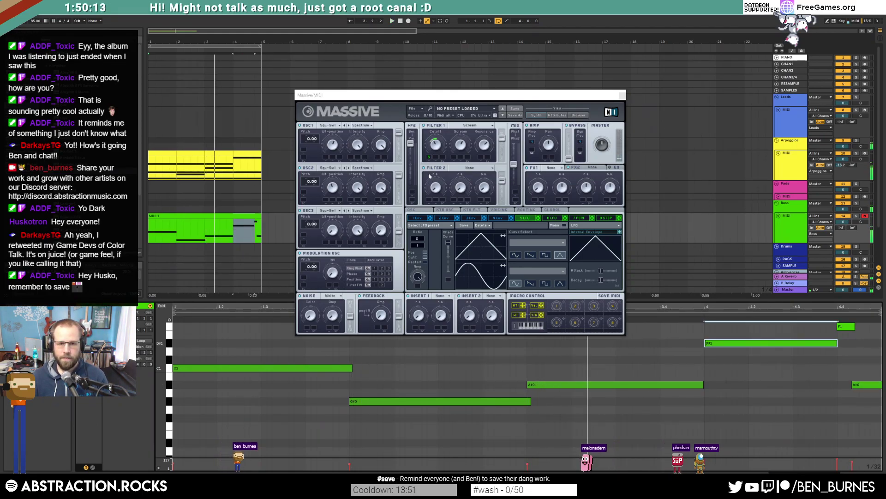
{"action": "left_click", "coordinate": [434, 144]}
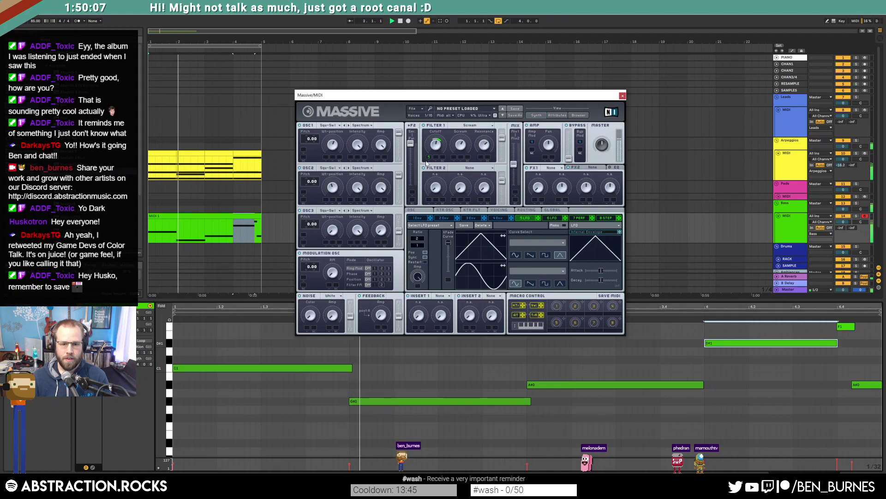
Step: Trim the first two bass notes to end exactly at the start of bars 2 and 3
{"action": "left_click_drag", "start_coordinate": [351, 369], "coordinate": [348, 368]}
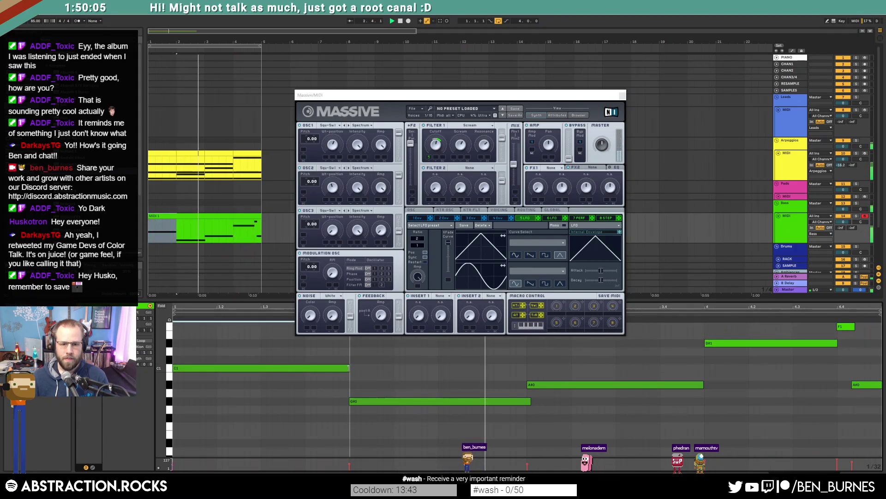
{"action": "left_click", "coordinate": [372, 375]}
{"action": "left_click_drag", "start_coordinate": [529, 402], "coordinate": [527, 401]}
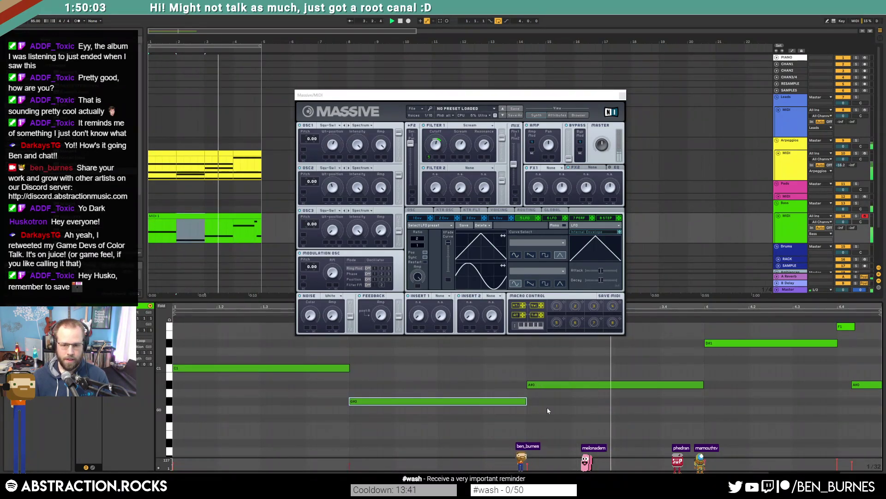
{"action": "left_click", "coordinate": [548, 409]}
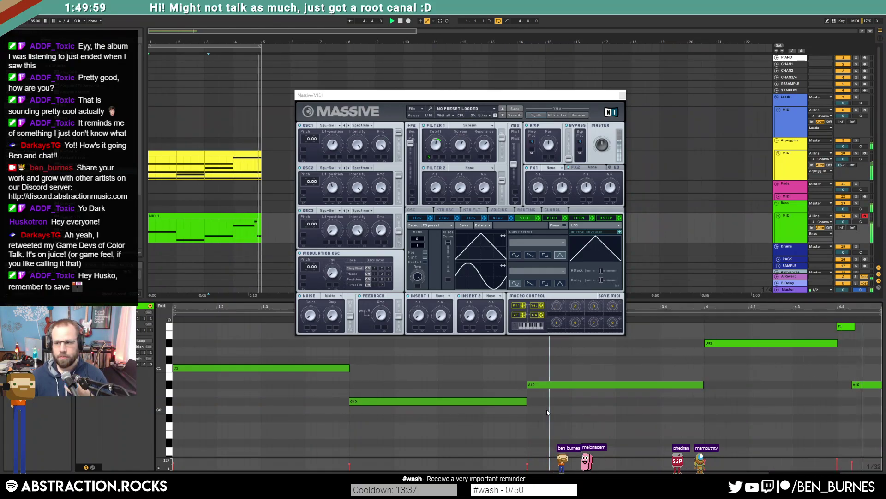
{"action": "left_click", "coordinate": [485, 360]}
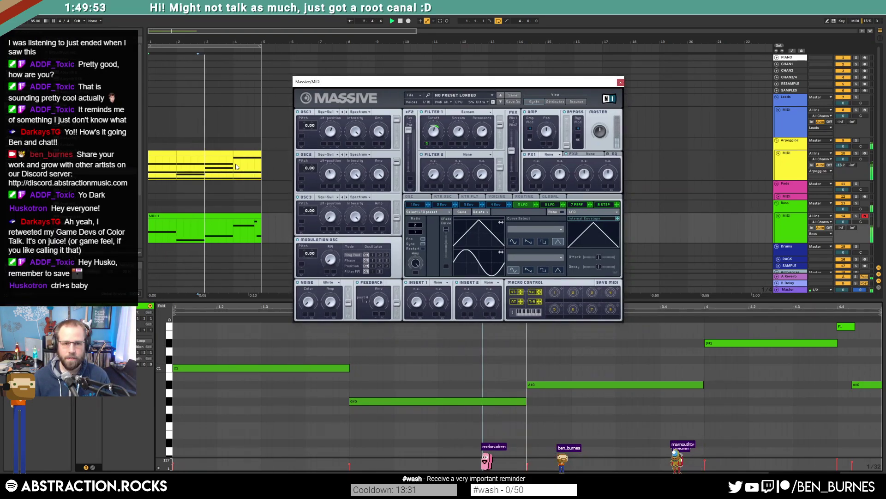
Step: Lengthen the attack of the Wavetable amp envelope on the arpeggio track to about 172 ms
{"action": "left_click", "coordinate": [223, 152]}
{"action": "key", "text": "shift+Tab"}
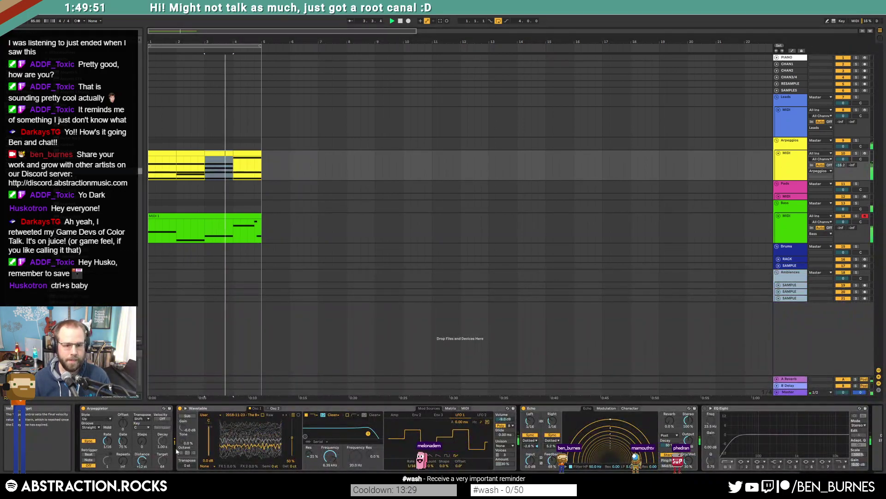
{"action": "left_click", "coordinate": [397, 414]}
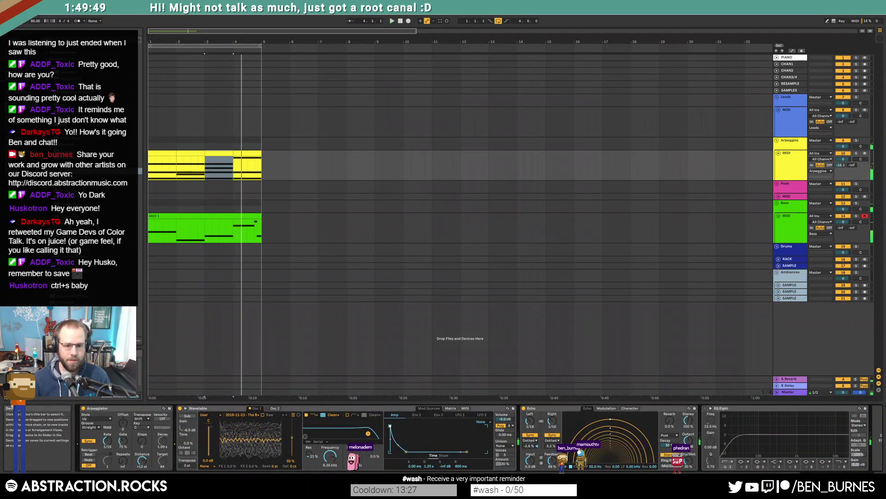
{"action": "key", "text": "space"}
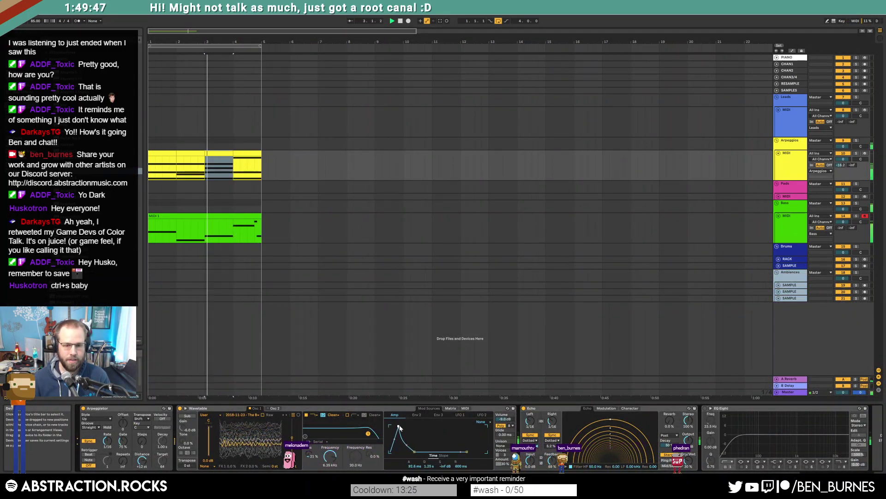
{"action": "left_click_drag", "start_coordinate": [399, 426], "coordinate": [401, 425]}
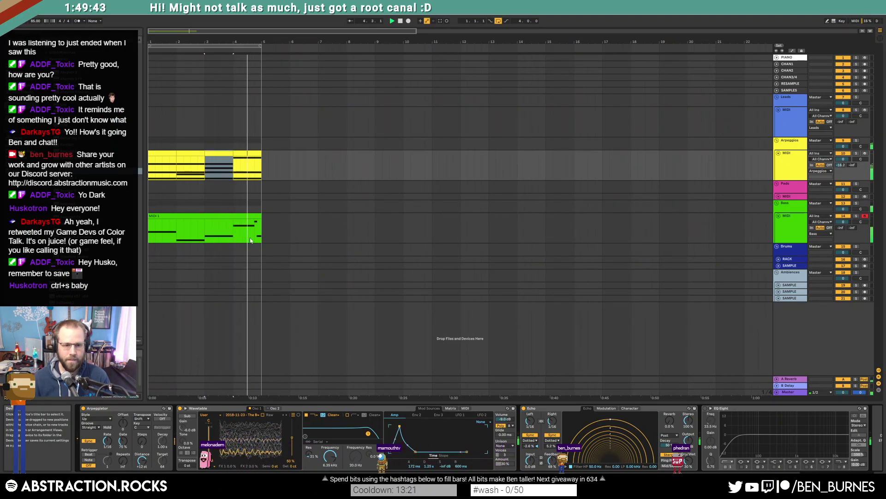
Step: Raise the sustain level and slightly lengthen the attack of envelope 4 in the bass track's Massive
{"action": "left_click", "coordinate": [250, 216]}
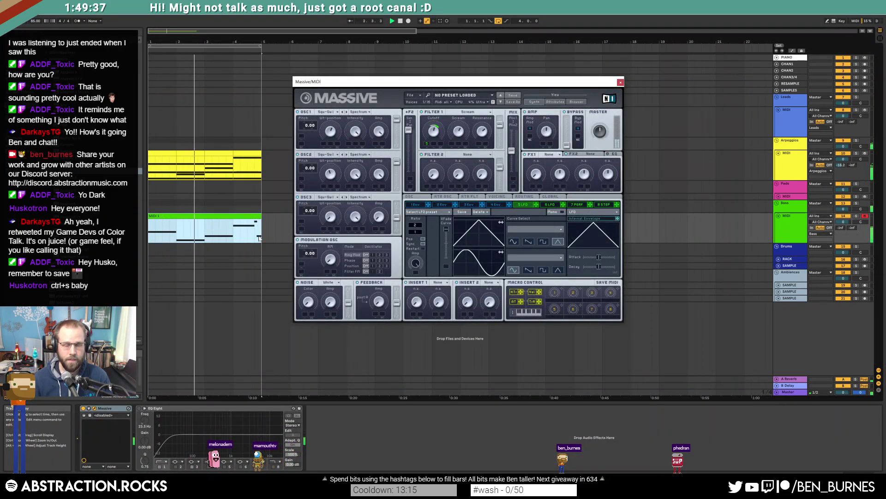
{"action": "left_click", "coordinate": [493, 204]}
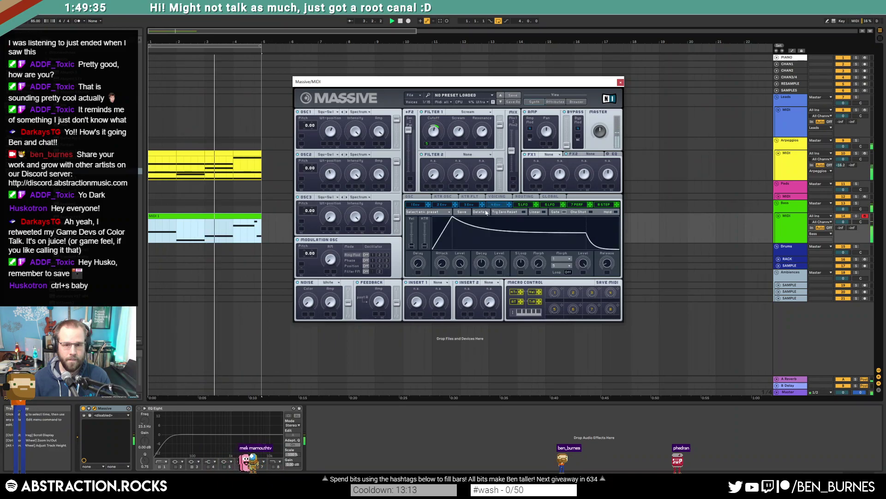
{"action": "left_click_drag", "start_coordinate": [575, 235], "coordinate": [577, 226]}
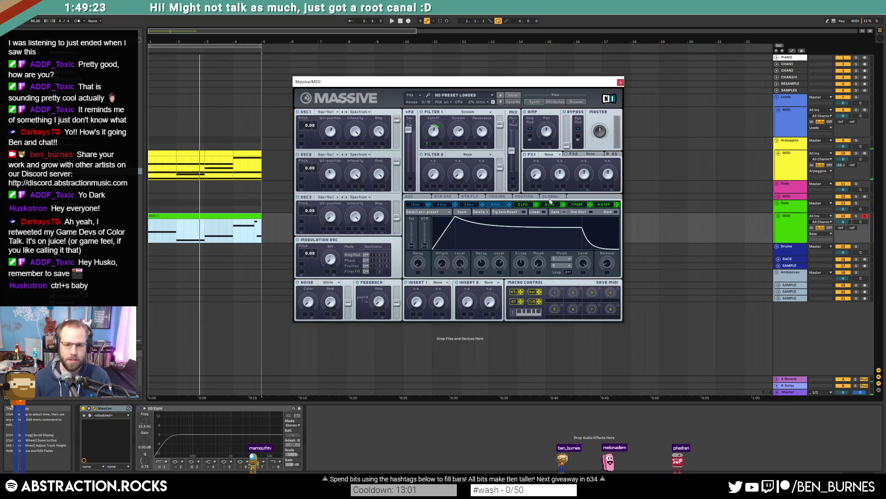
Step: Give the Massive bass patch 4 unison voices and solo the bass track
{"action": "left_click", "coordinate": [525, 196]}
{"action": "left_click", "coordinate": [503, 197]}
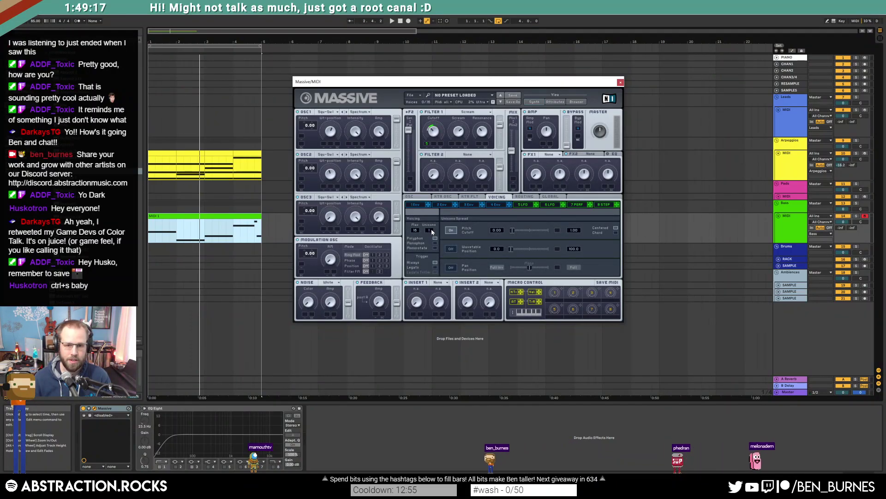
{"action": "key", "text": "space"}
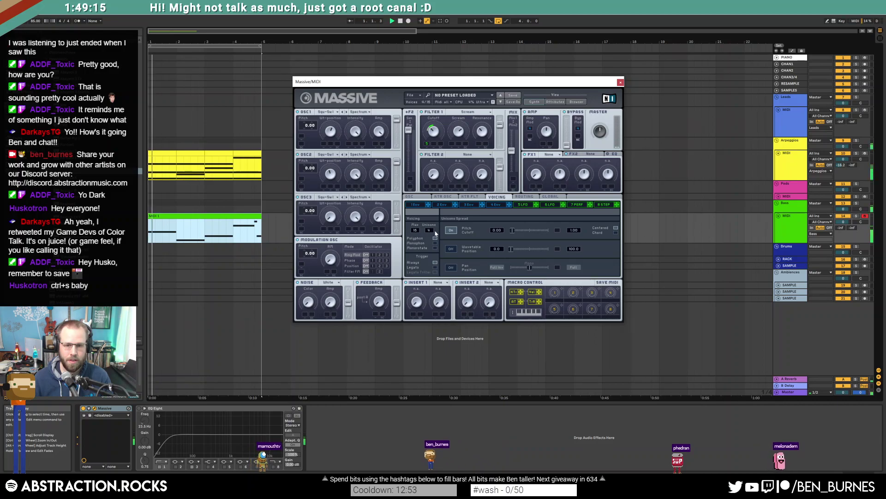
{"action": "left_click", "coordinate": [858, 216]}
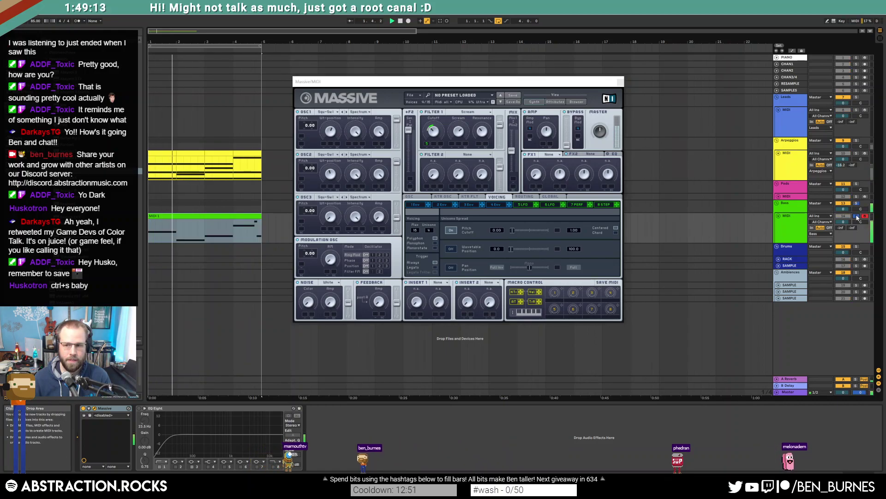
Step: Readjust the modulation of the bass's Filter 1 cutoff and slightly widen the unison pitch spread
{"action": "left_click_drag", "start_coordinate": [436, 131], "coordinate": [439, 130]}
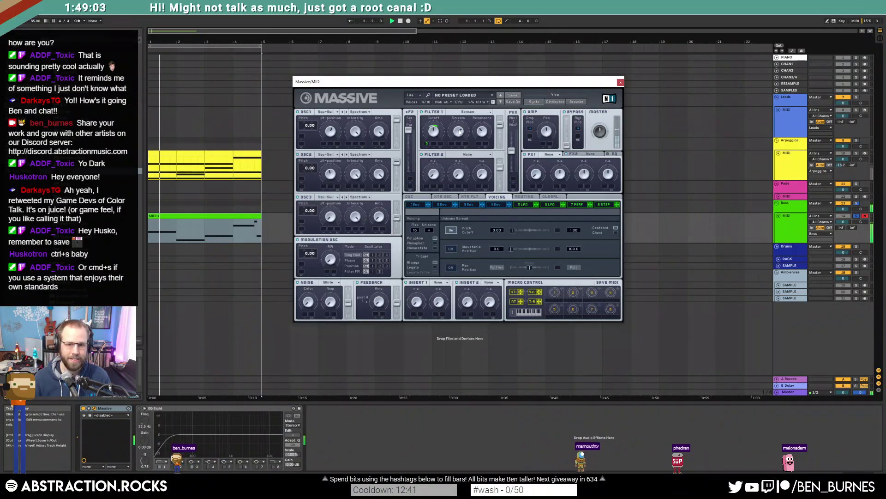
{"action": "mouse_move", "coordinate": [523, 233]}
{"action": "left_mouse_down"}
{"action": "mouse_move", "coordinate": [533, 235]}
{"action": "mouse_move", "coordinate": [513, 232]}
{"action": "left_mouse_up"}
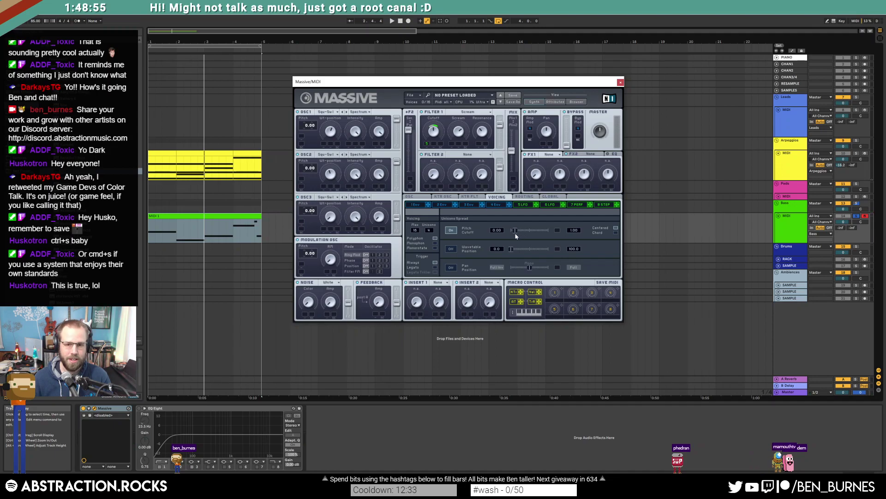
{"action": "key", "text": "space"}
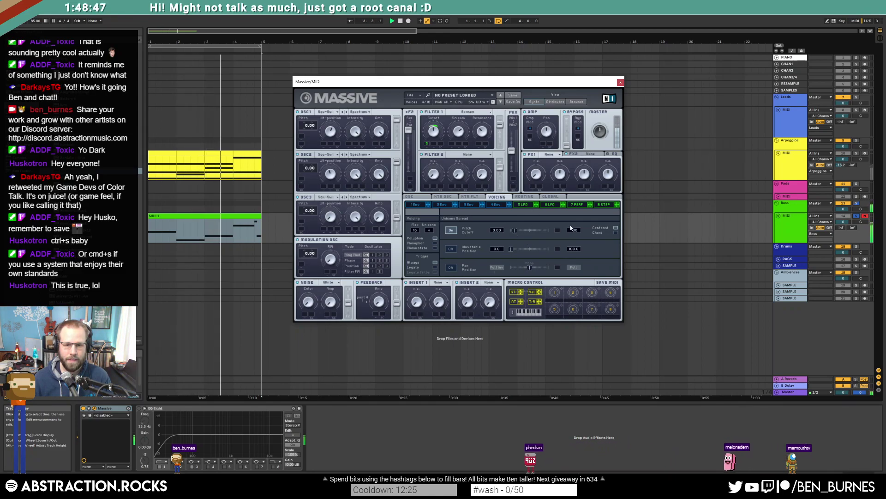
Step: Modulate the bass's unison pitch spread lightly with LFO 5, and take the bass track out of solo
{"action": "left_click_drag", "start_coordinate": [554, 238], "coordinate": [524, 234]}
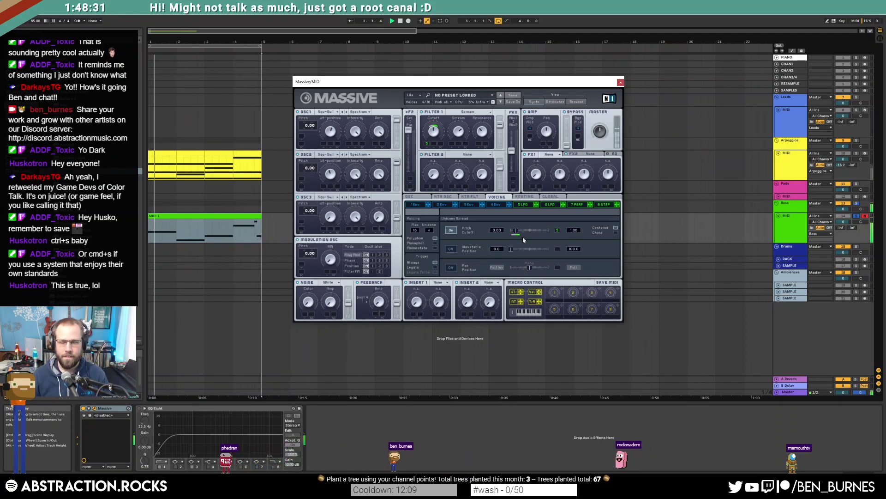
{"action": "left_click", "coordinate": [855, 216]}
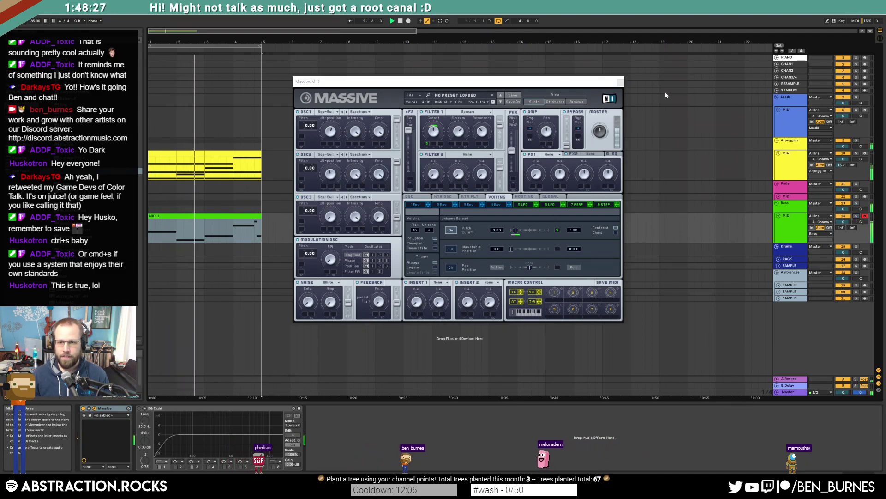
{"action": "left_click", "coordinate": [620, 82]}
Step: Load Massive on the Leads MIDI track and set the track's reverb send to -21 dB
{"action": "left_click", "coordinate": [790, 119]}
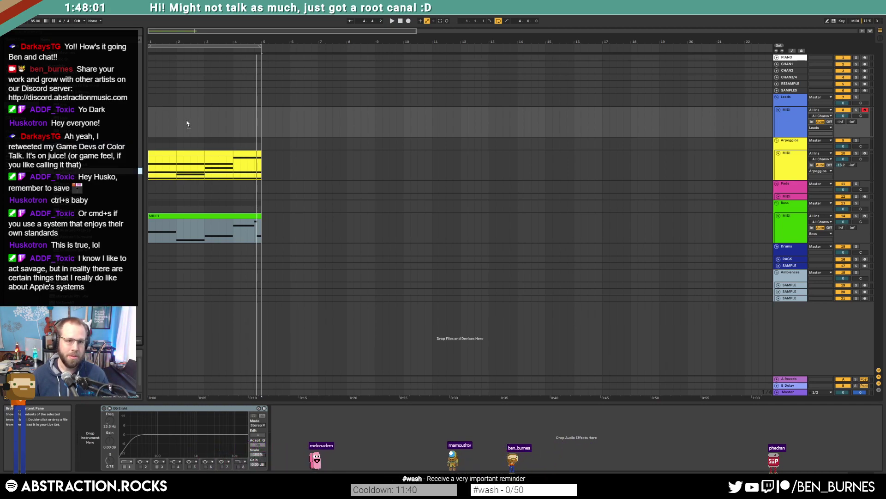
{"action": "left_click_drag", "start_coordinate": [417, 98], "coordinate": [385, 121]}
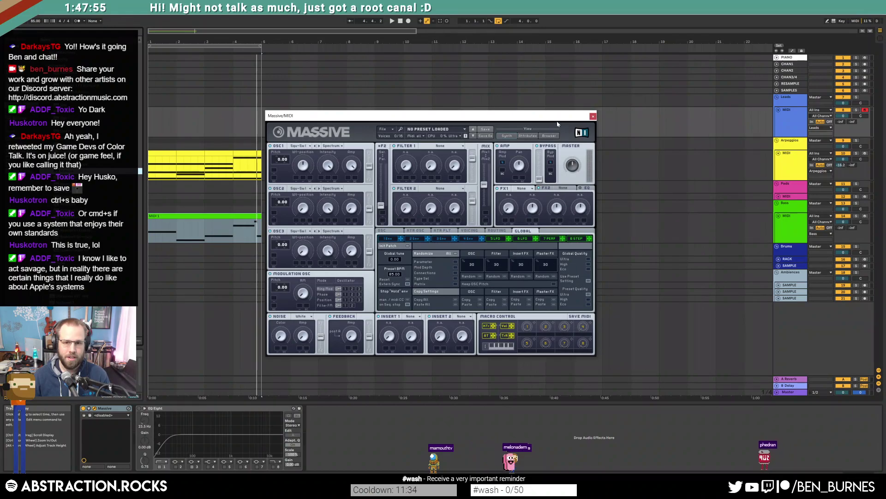
{"action": "left_click", "coordinate": [846, 125]}
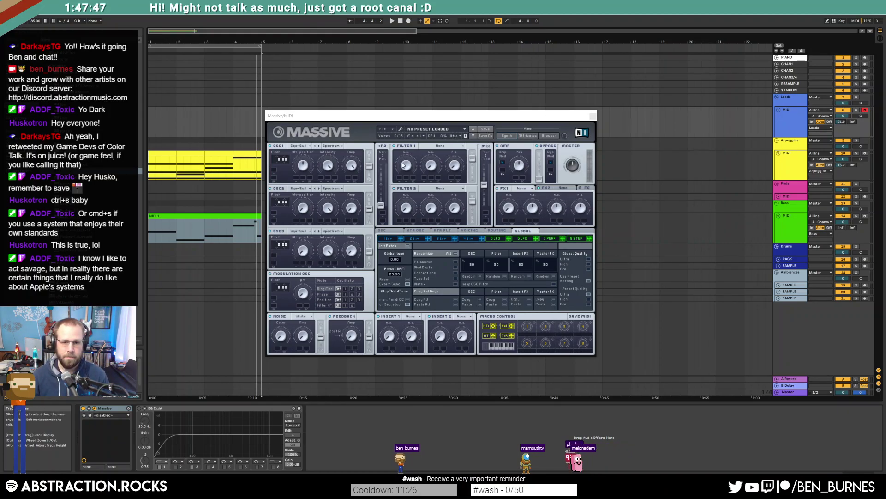
Step: Set Filter 1 of the lead's Massive patch to Lowpass 4
{"action": "left_click", "coordinate": [441, 149]}
{"action": "left_click", "coordinate": [432, 160]}
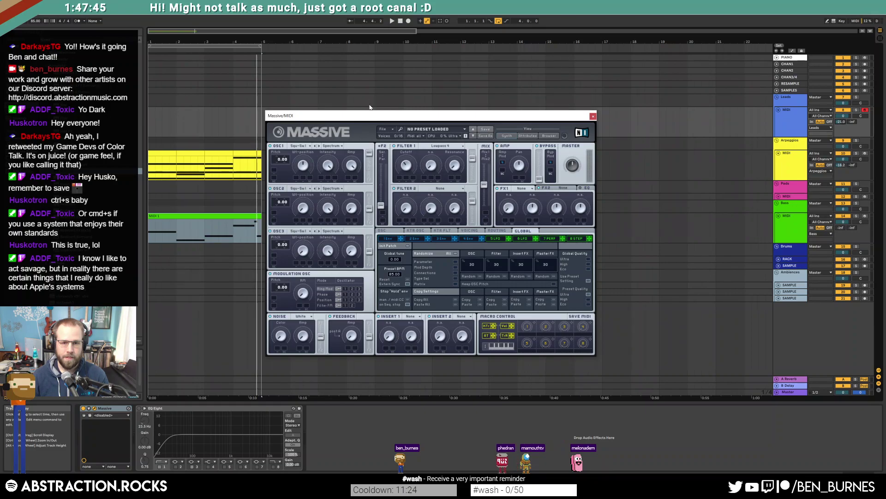
{"action": "key", "text": "space"}
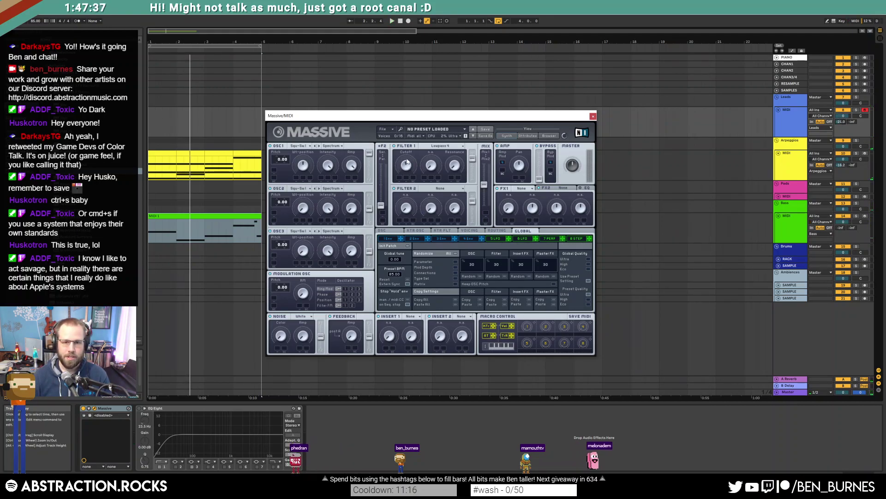
Step: Set the bass track's volume to -12.4 dB with its reverb send at -24.8 dB, and the lead's reverb send to -18.2 dB
{"action": "left_click_drag", "start_coordinate": [840, 224], "coordinate": [840, 232]}
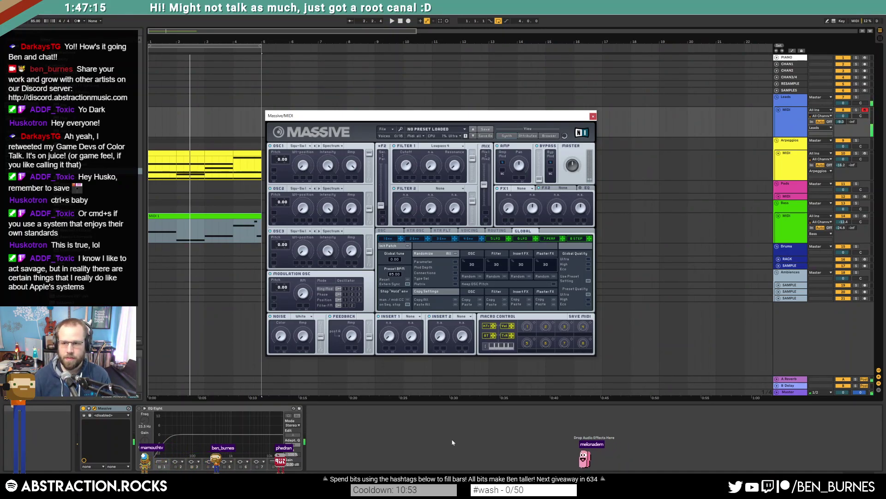
{"action": "left_click_drag", "start_coordinate": [839, 122], "coordinate": [843, 119]}
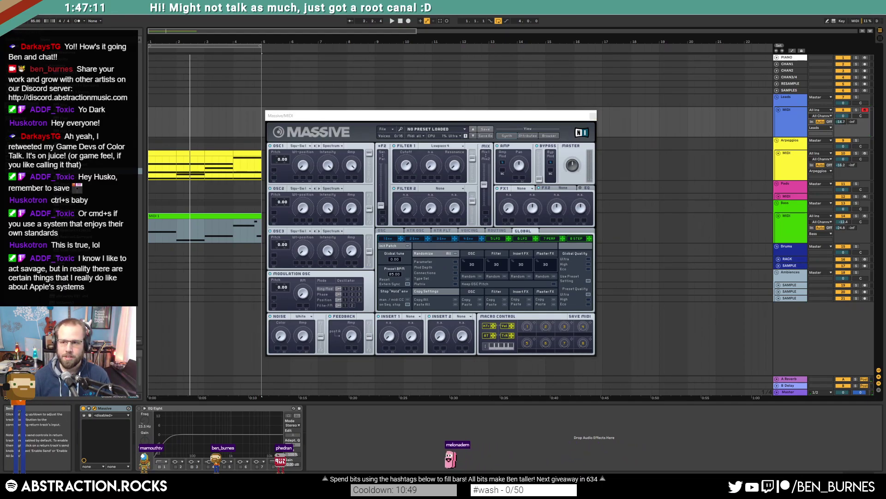
Step: Modulate the lead's Filter 1 cutoff with envelope 3, using a short attack and a full decay
{"action": "left_click", "coordinate": [407, 170]}
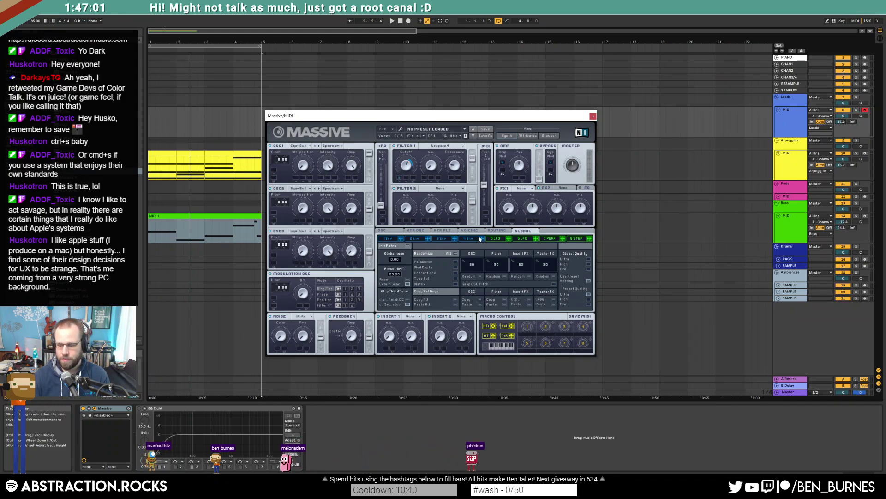
{"action": "left_click", "coordinate": [441, 239]}
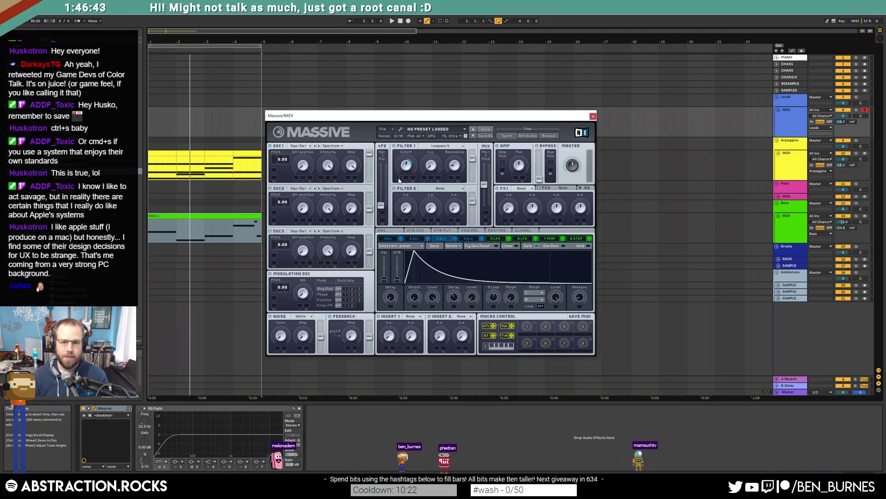
{"action": "left_click_drag", "start_coordinate": [407, 170], "coordinate": [410, 172]}
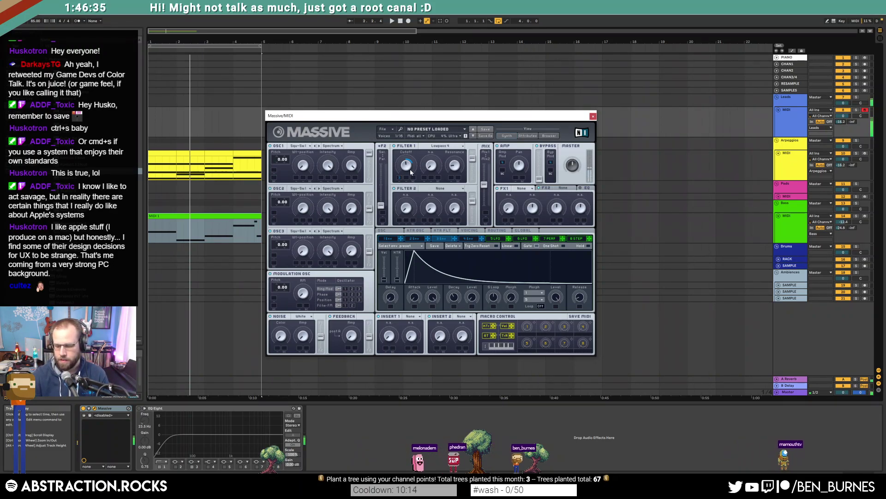
Step: Record a four-bar lead melody on the Leads MIDI track
{"action": "key", "text": "F9"}
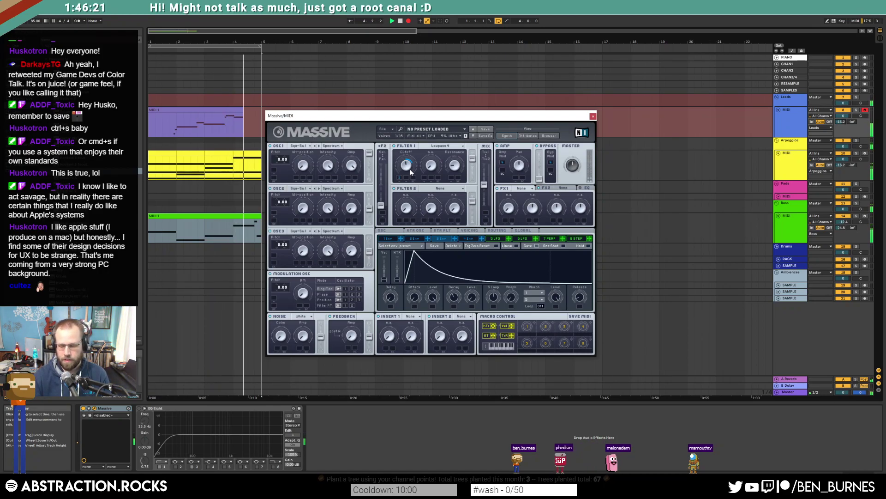
{"action": "key", "text": "space"}
{"action": "left_click", "coordinate": [215, 111]}
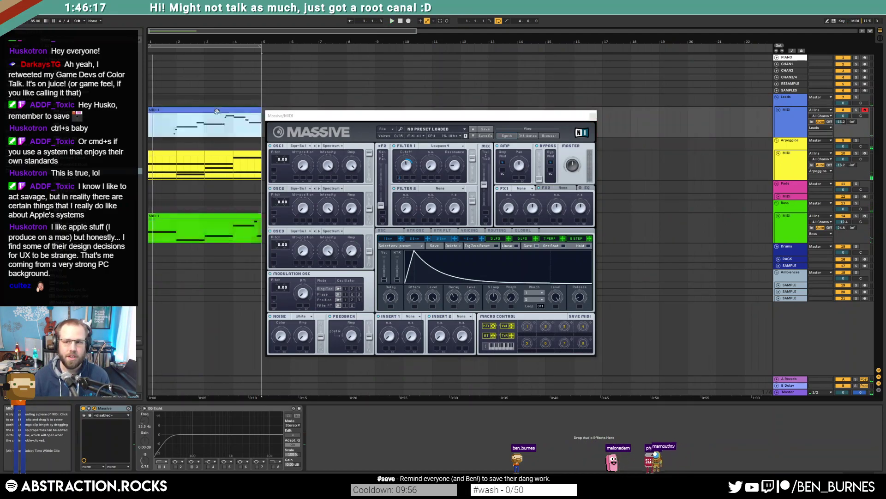
Step: Raise the lead track's reverb send to -2.4 dB and load the Bitcrusher in Massive's Insert 1
{"action": "left_click_drag", "start_coordinate": [841, 122], "coordinate": [841, 108]}
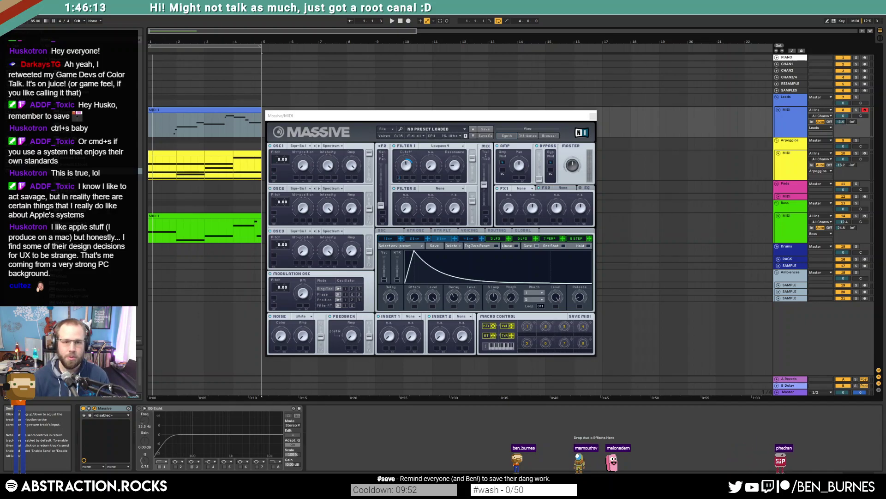
{"action": "left_click", "coordinate": [413, 316]}
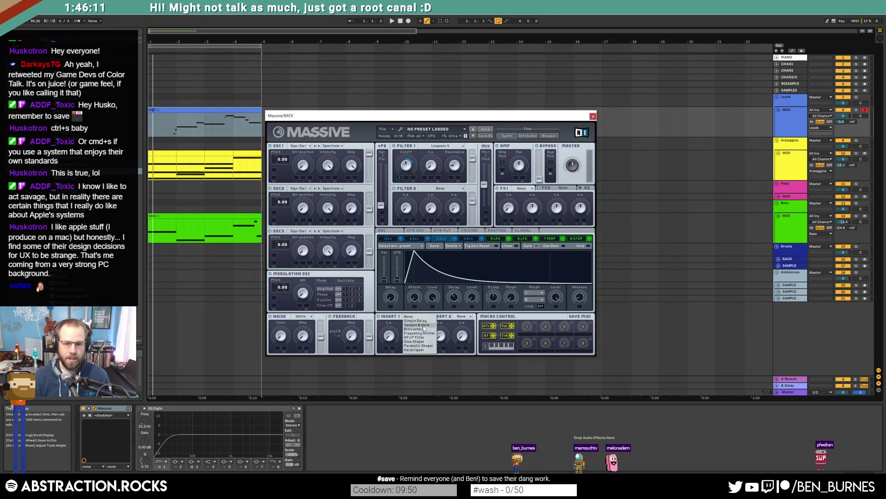
{"action": "left_click", "coordinate": [427, 328]}
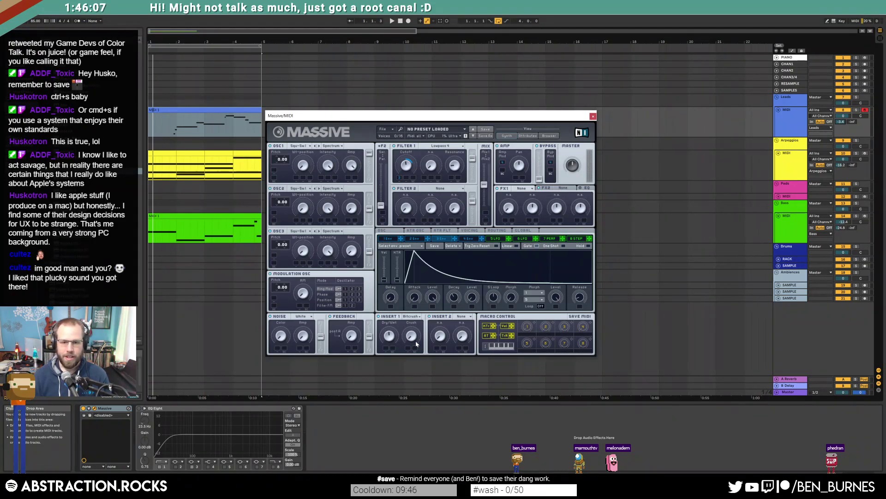
Step: Delete the recorded lead clip and set the lead track's reverb send to -6.3 dB and delay send to -28 dB
{"action": "left_click", "coordinate": [183, 112]}
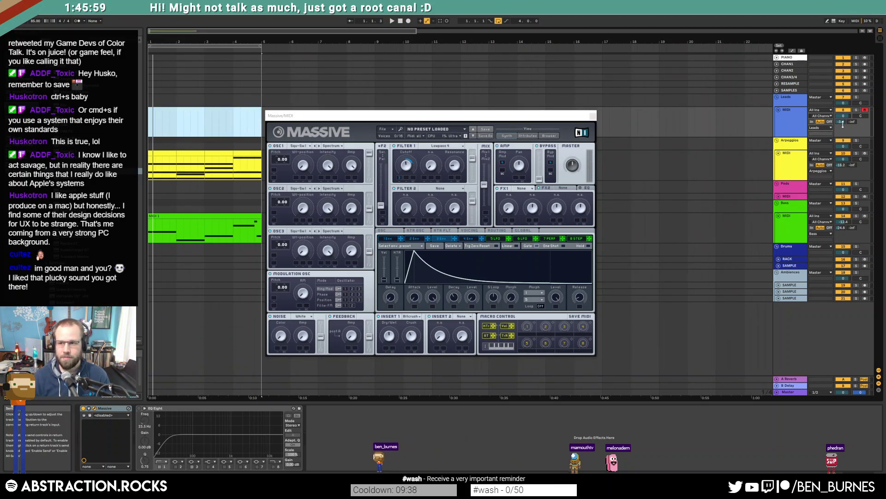
{"action": "key", "text": "Delete"}
{"action": "left_click_drag", "start_coordinate": [852, 122], "coordinate": [852, 120]}
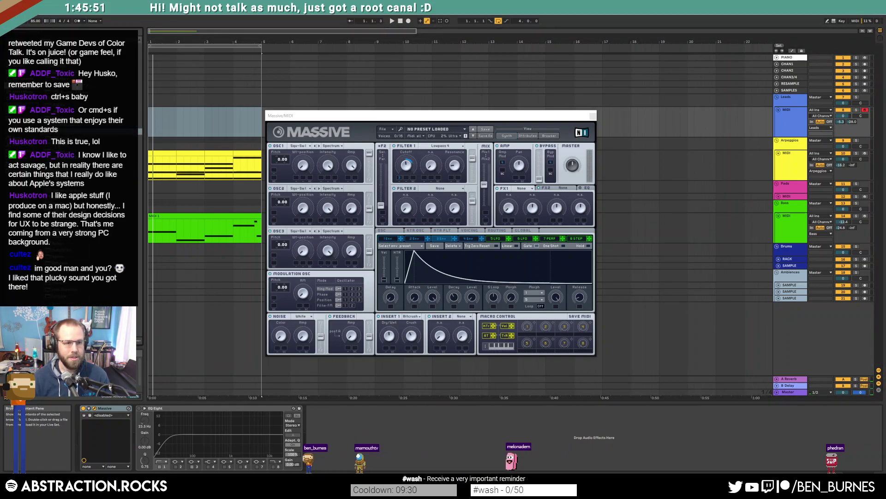
Step: Replace the lead track's EQ Eight with a Delay and set its synced left time to 5 sixteenths
{"action": "left_click_drag", "start_coordinate": [63, 111], "coordinate": [375, 436]}
{"action": "left_click", "coordinate": [238, 412]}
{"action": "key", "text": "Delete"}
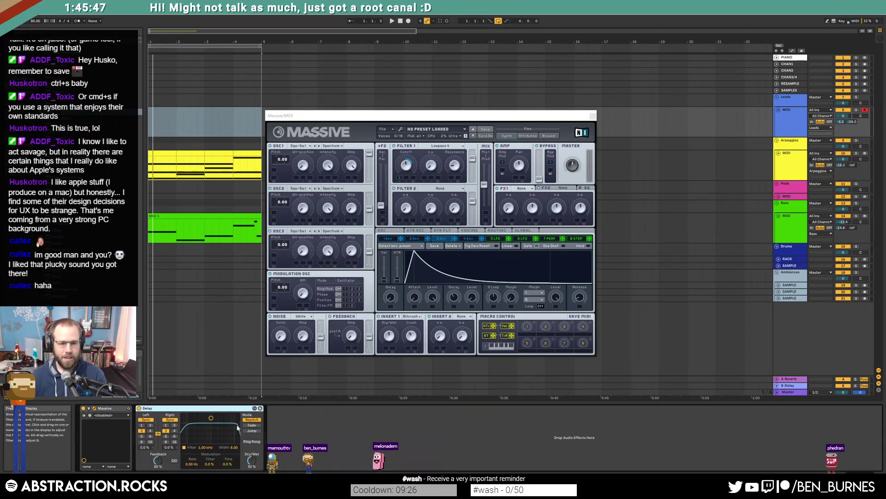
{"action": "left_click", "coordinate": [142, 436]}
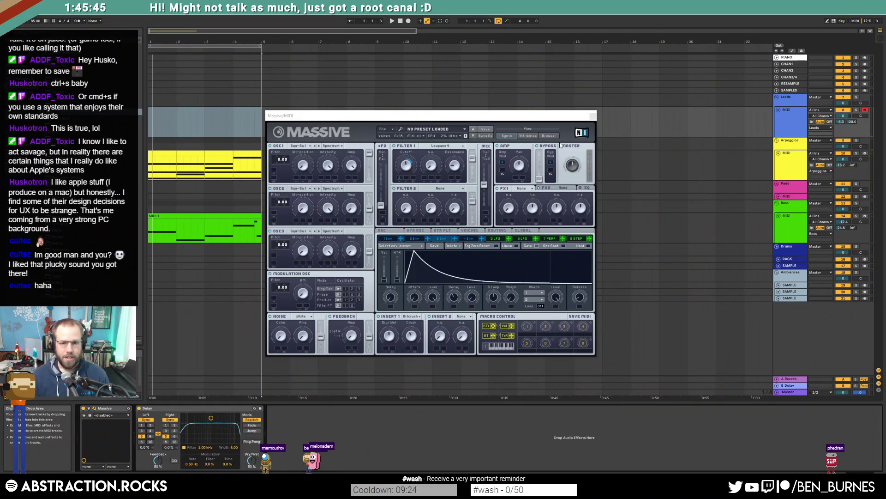
{"action": "left_click", "coordinate": [593, 116]}
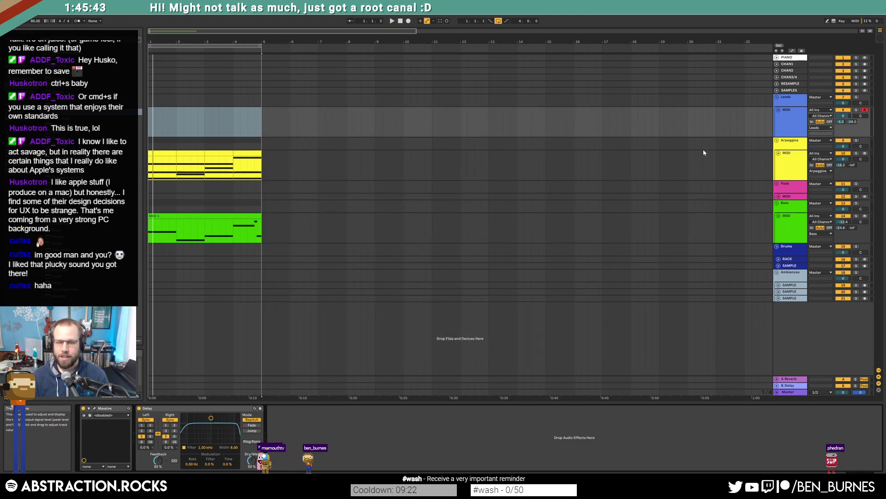
Step: Set the lead Delay's Dry/Wet to 32 % and record a four-bar melody on the Leads MIDI track
{"action": "left_click", "coordinate": [94, 408]}
{"action": "left_click_drag", "start_coordinate": [367, 115], "coordinate": [374, 119]}
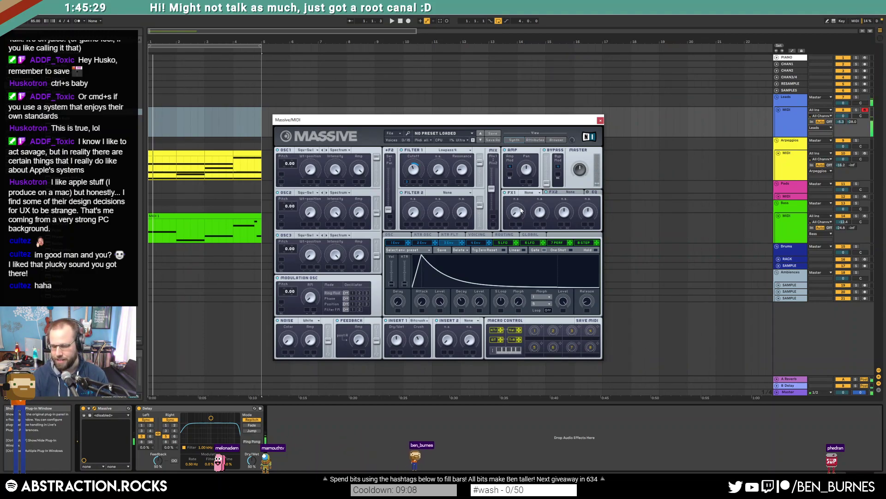
{"action": "left_click_drag", "start_coordinate": [251, 461], "coordinate": [250, 470]}
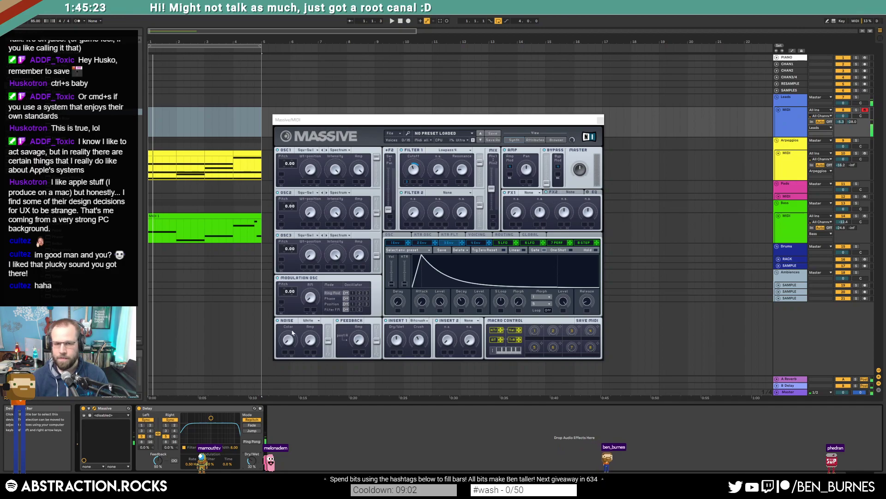
{"action": "left_click", "coordinate": [409, 21]}
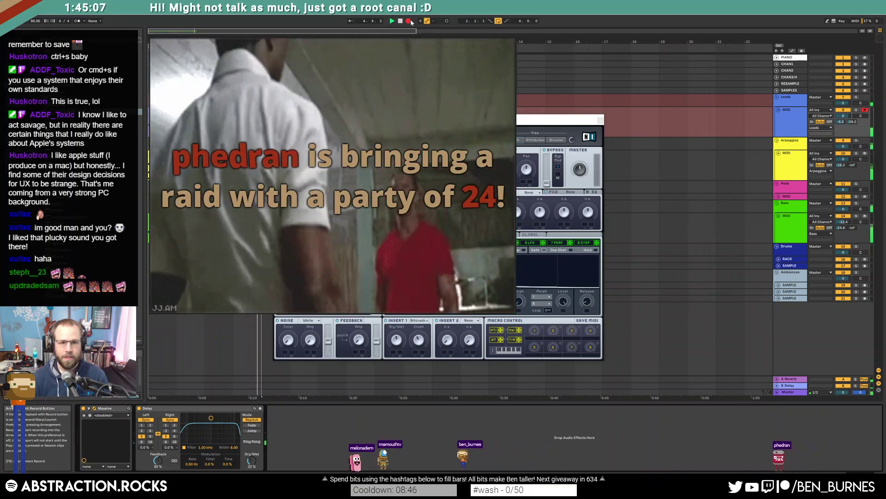
{"action": "key", "text": "space"}
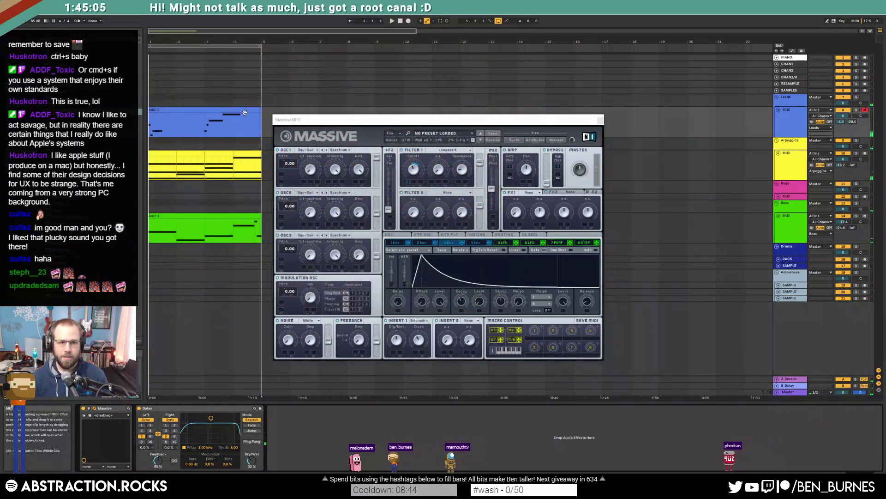
Step: Add a closing high note to the recorded lead clip from about 4.3.3 to the end of bar 4, and close Massive
{"action": "double_click", "coordinate": [204, 111]}
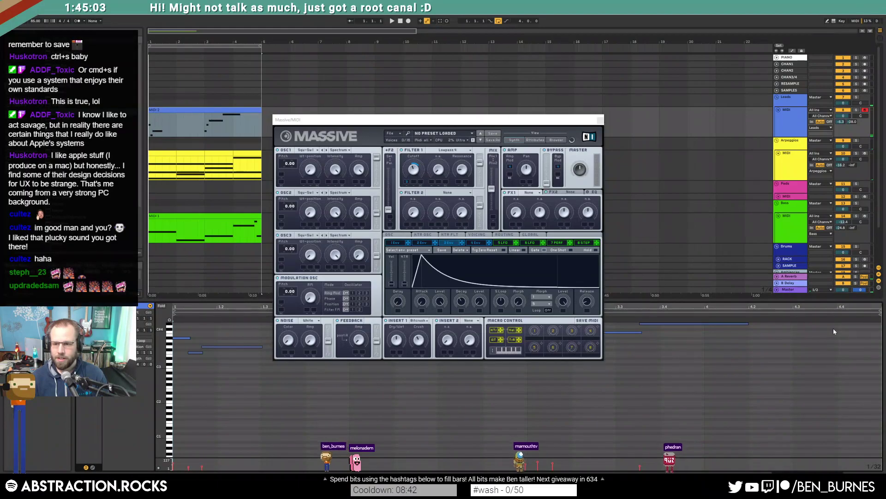
{"action": "left_click", "coordinate": [818, 327]}
{"action": "left_click_drag", "start_coordinate": [817, 327], "coordinate": [874, 327]}
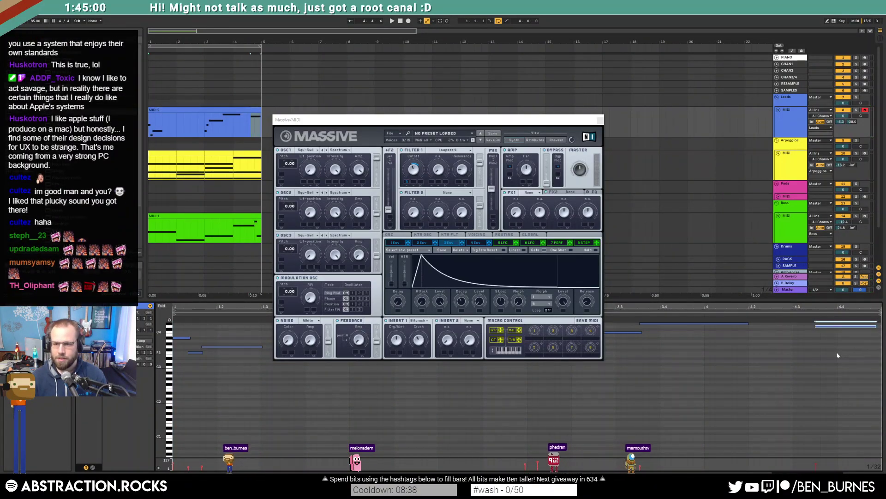
{"action": "left_click", "coordinate": [600, 119]}
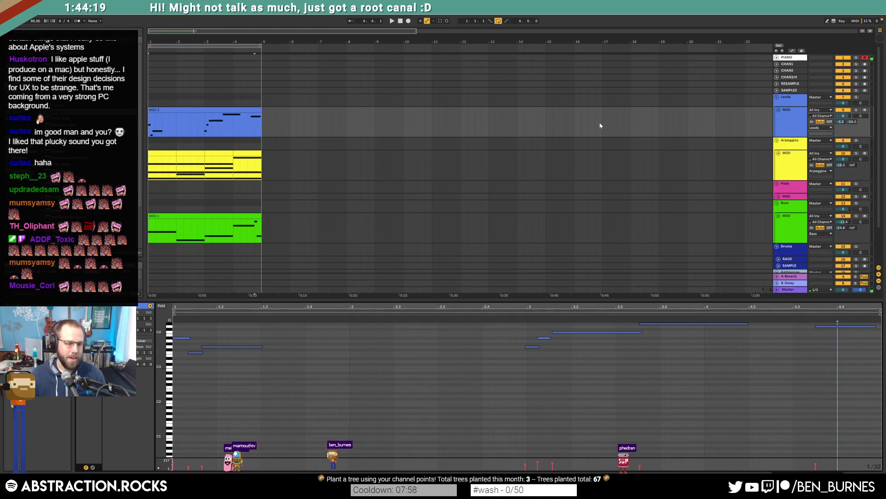
{"action": "left_click", "coordinate": [401, 21]}
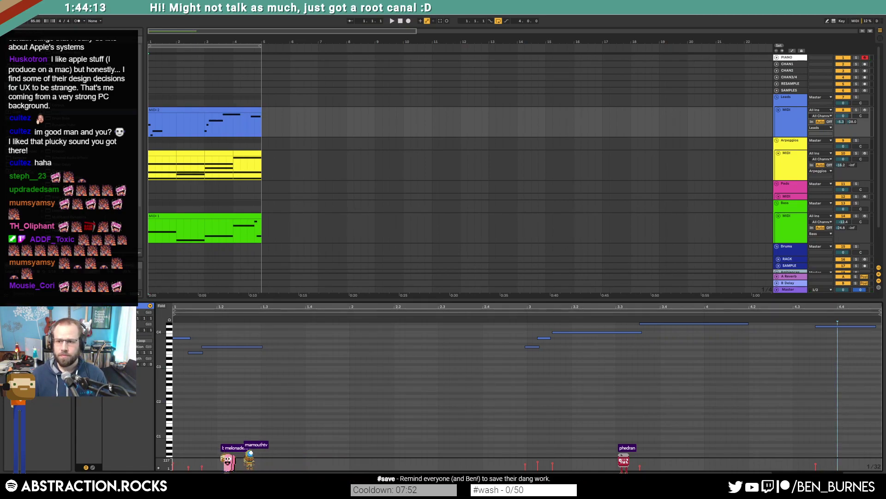
Step: Lower the filter frequency of the Arpeggios track's Wavetable to about 4.08 kHz and play the loop
{"action": "left_click", "coordinate": [789, 171]}
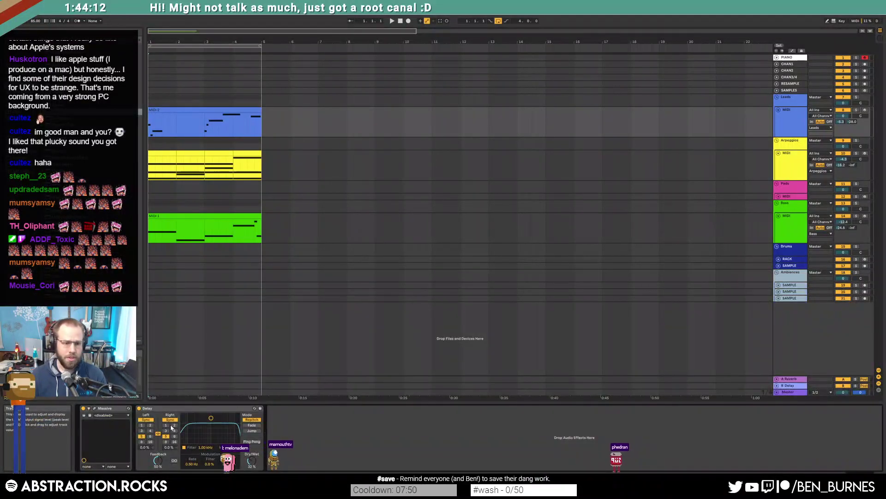
{"action": "left_click", "coordinate": [94, 409]}
{"action": "left_click", "coordinate": [789, 161]}
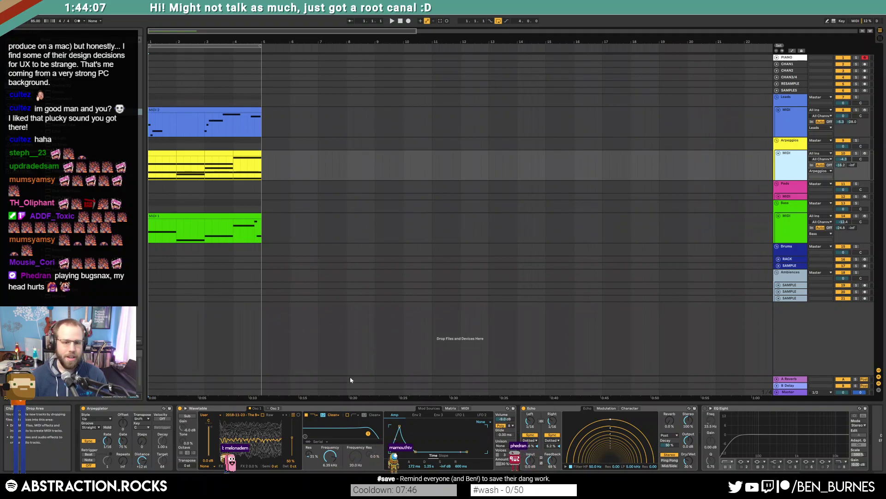
{"action": "left_click_drag", "start_coordinate": [370, 436], "coordinate": [363, 433]}
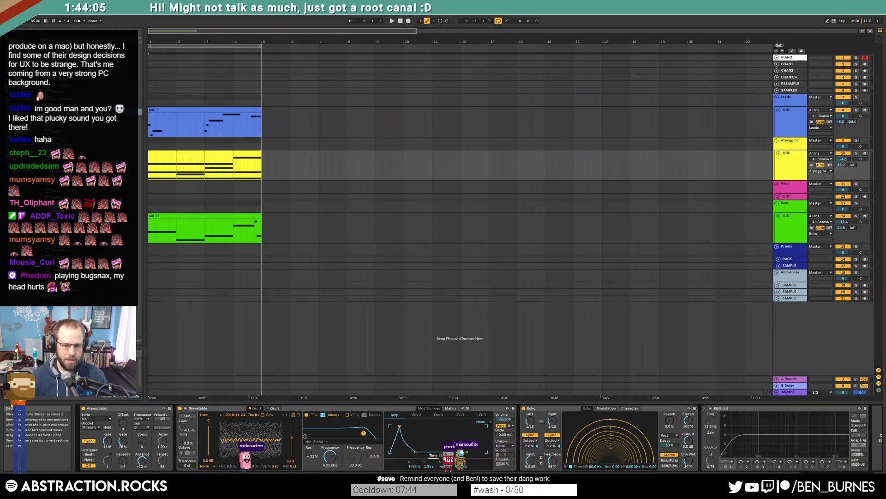
{"action": "left_click", "coordinate": [392, 21]}
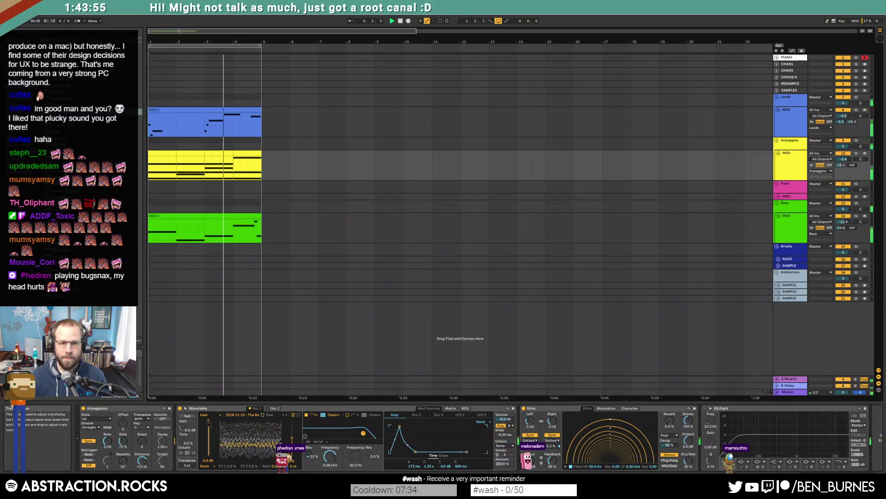
Step: Nudge the lead clip's four-note middle phrase earlier so that its first long note starts around bar 3
{"action": "double_click", "coordinate": [247, 122]}
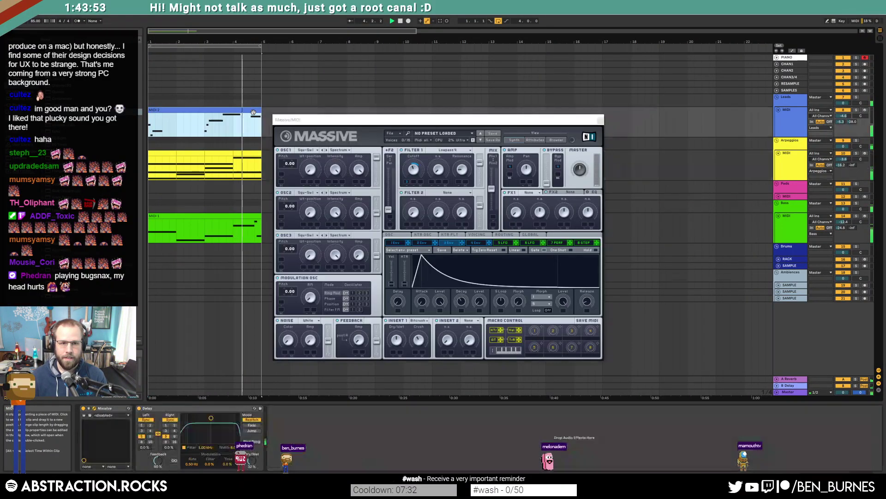
{"action": "left_click", "coordinate": [600, 121]}
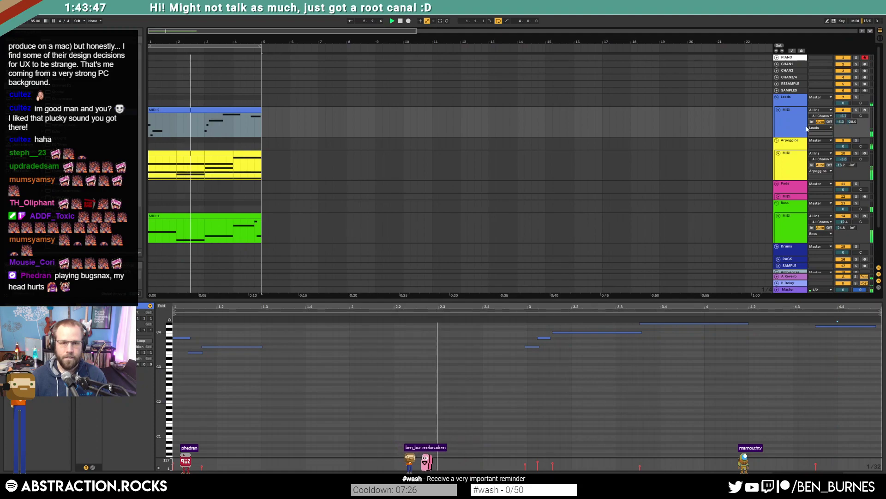
{"action": "key", "text": "shift+Tab"}
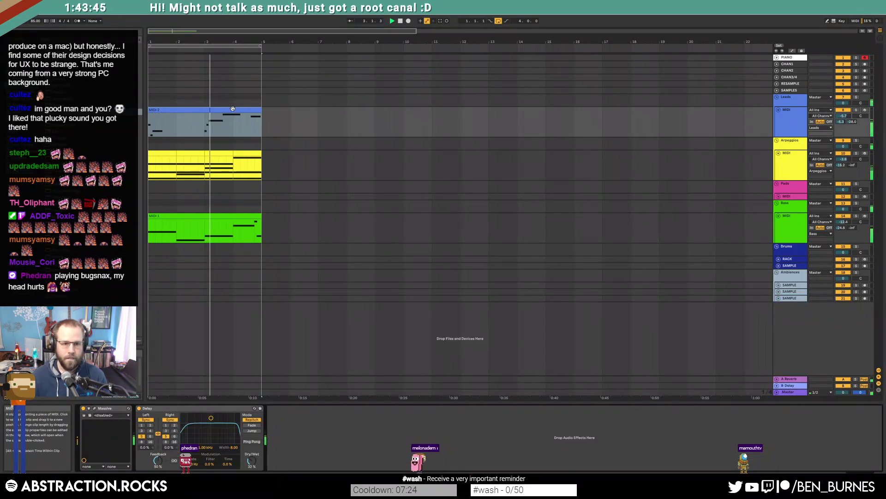
{"action": "key", "text": "shift+Tab"}
{"action": "left_click_drag", "start_coordinate": [514, 383], "coordinate": [752, 297]}
{"action": "key", "text": "Left"}
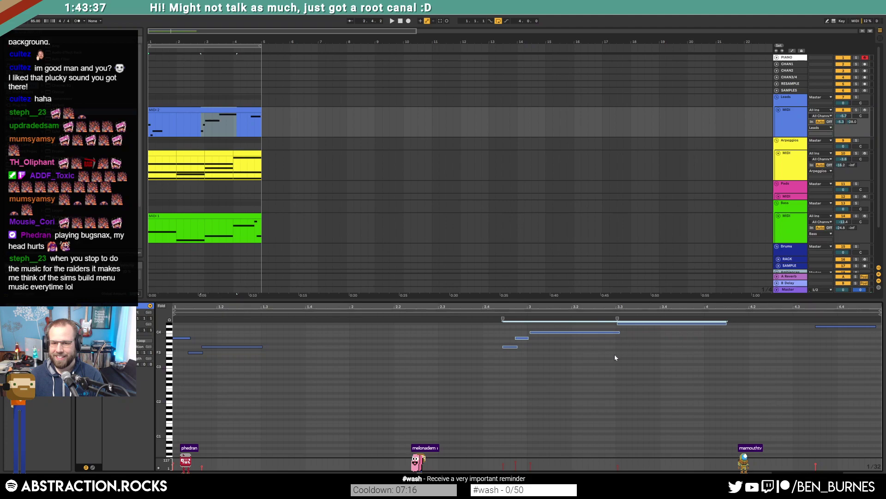
Step: Fine-tune the timing of the phrase's highest note to start at about 3.3, and return to the lead track's devices
{"action": "scroll", "coordinate": [624, 379], "scroll_direction": "up", "scroll_amount": 1}
{"action": "left_click_drag", "start_coordinate": [639, 337], "coordinate": [643, 350]}
{"action": "key", "text": "Right"}
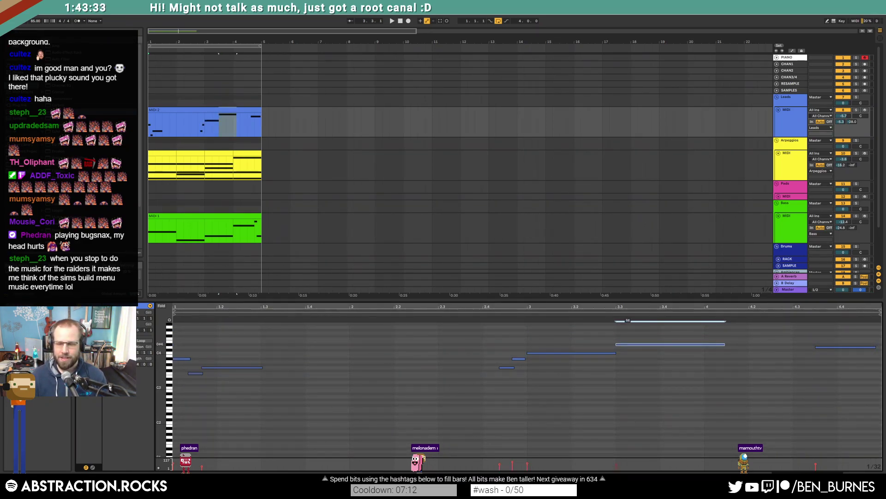
{"action": "left_click_drag", "start_coordinate": [834, 363], "coordinate": [835, 363]}
{"action": "left_click", "coordinate": [786, 367]}
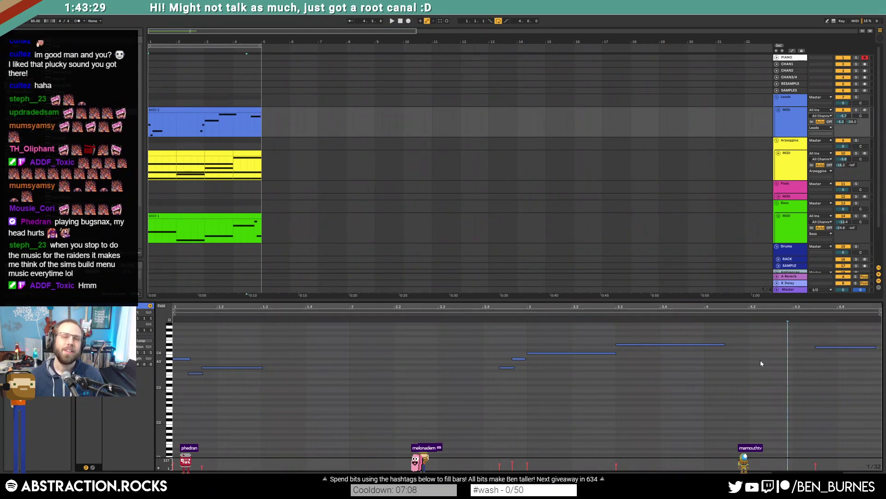
{"action": "left_click", "coordinate": [237, 110]}
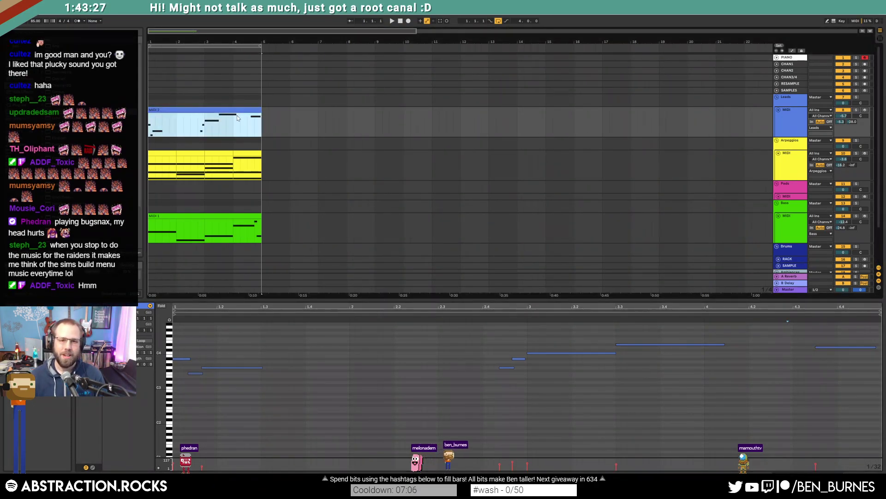
{"action": "left_click", "coordinate": [266, 138]}
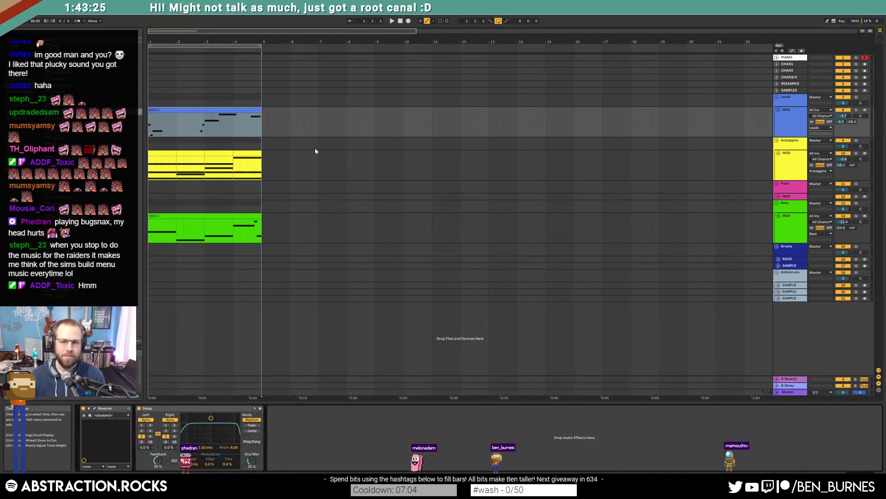
Step: Play the loop and shorten the amp envelope's attack to its minimum in the Arpeggios track's Wavetable
{"action": "left_click", "coordinate": [164, 159]}
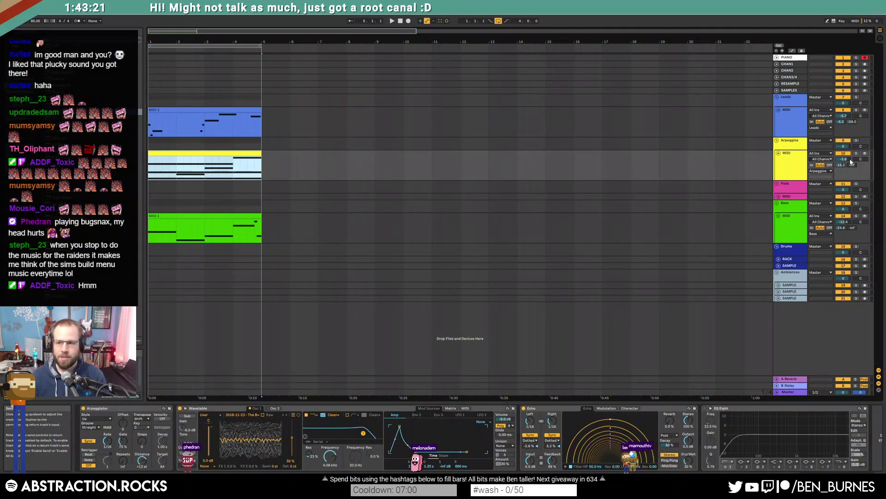
{"action": "key", "text": "space"}
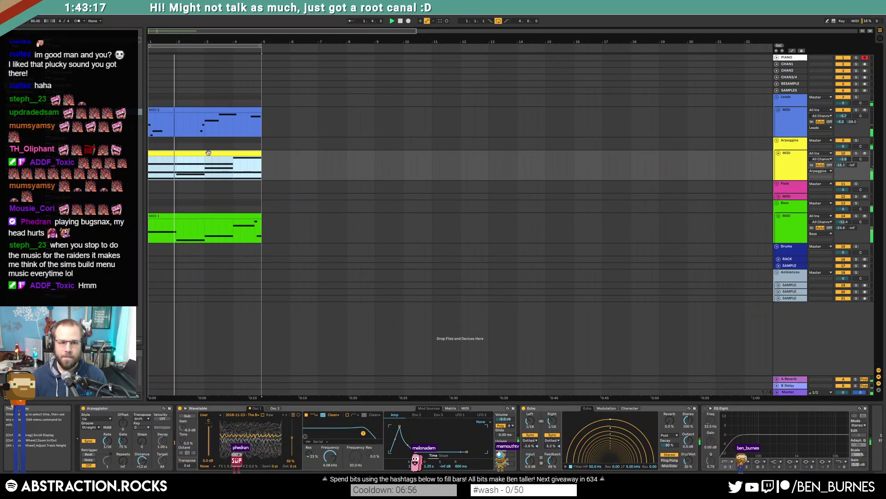
{"action": "left_click_drag", "start_coordinate": [399, 426], "coordinate": [390, 426]}
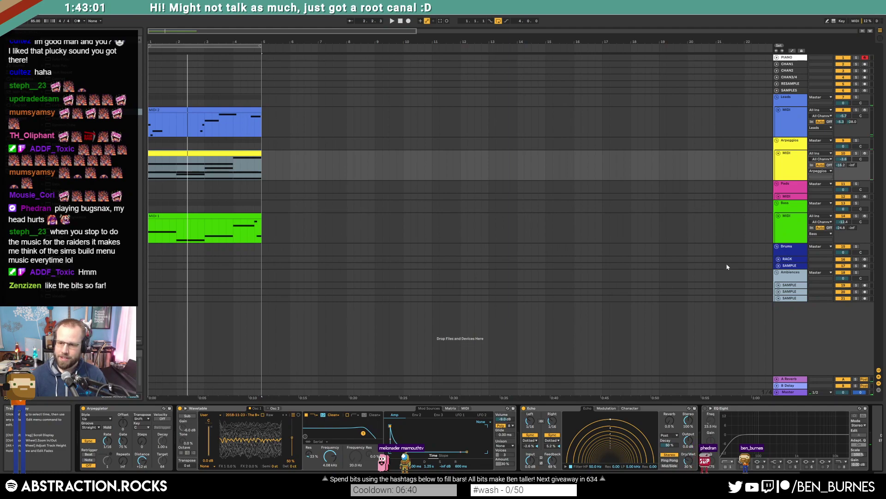
Step: Unfold the Drums group's RACK and SAMPLE tracks, switch to Splice and search the sample library for "drum"
{"action": "left_click", "coordinate": [779, 259]}
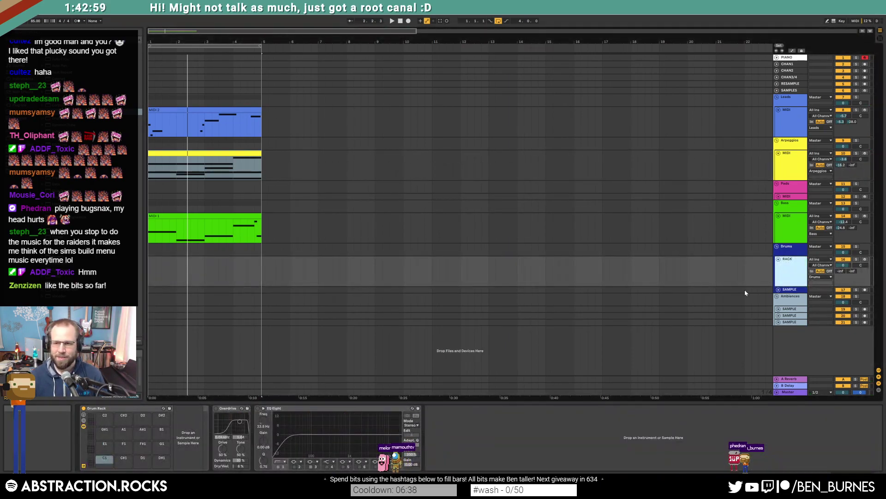
{"action": "left_click", "coordinate": [778, 290]}
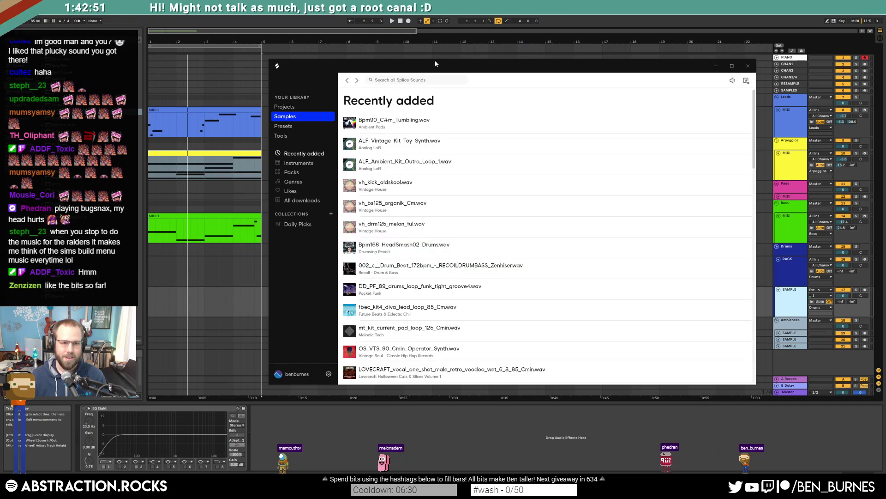
{"action": "left_click", "coordinate": [401, 63]}
{"action": "type", "text": "drum"}
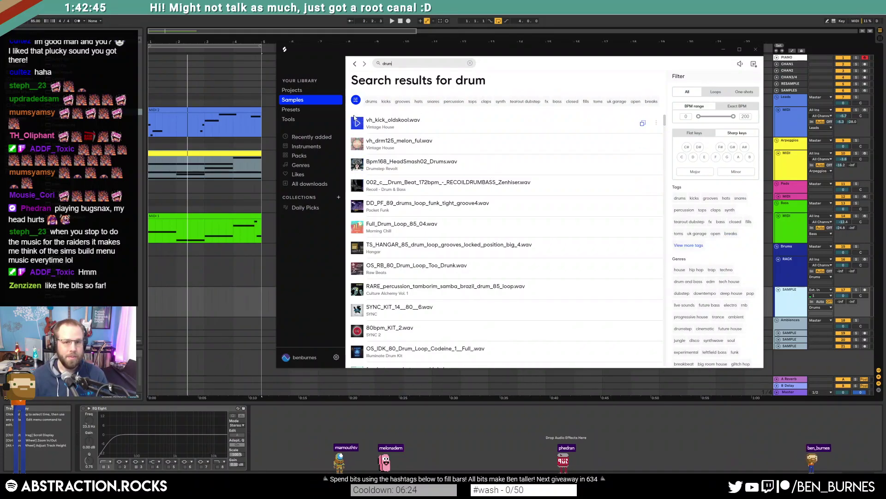
Step: Filter the drum search results to loops with a BPM range of 80 to 90
{"action": "left_click", "coordinate": [686, 117]}
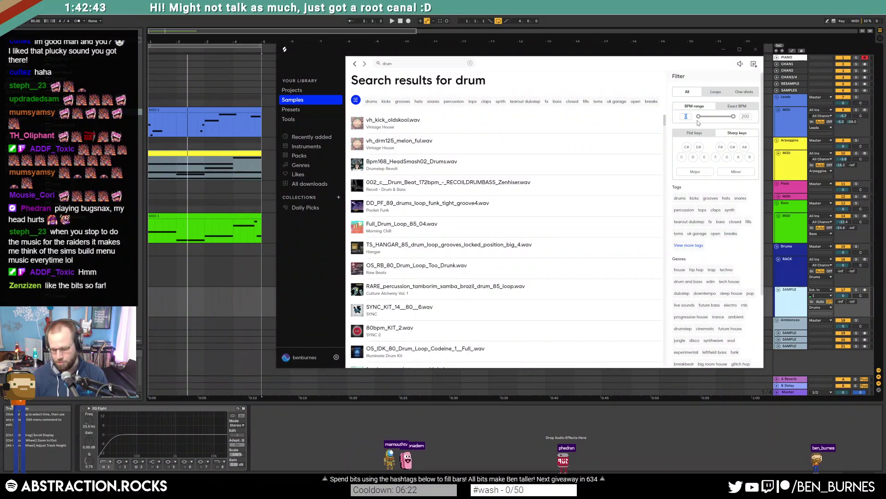
{"action": "type", "text": "85"}
{"action": "key", "text": "Tab"}
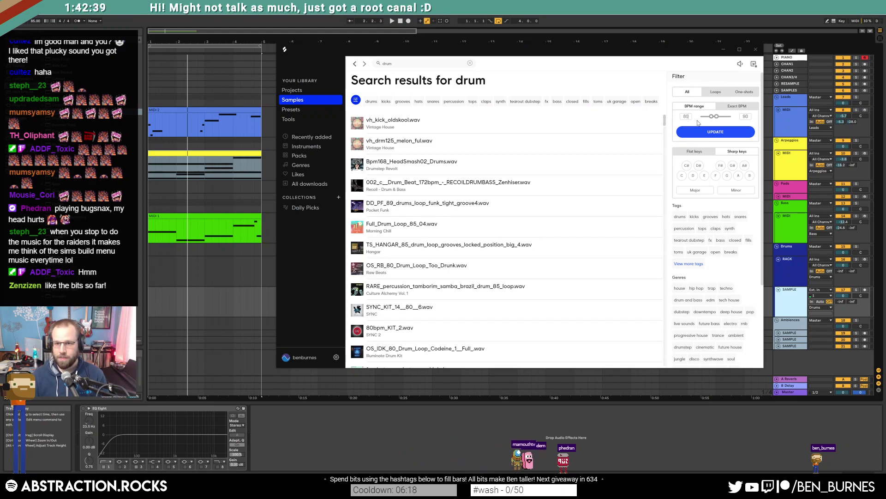
{"action": "left_click", "coordinate": [714, 132]}
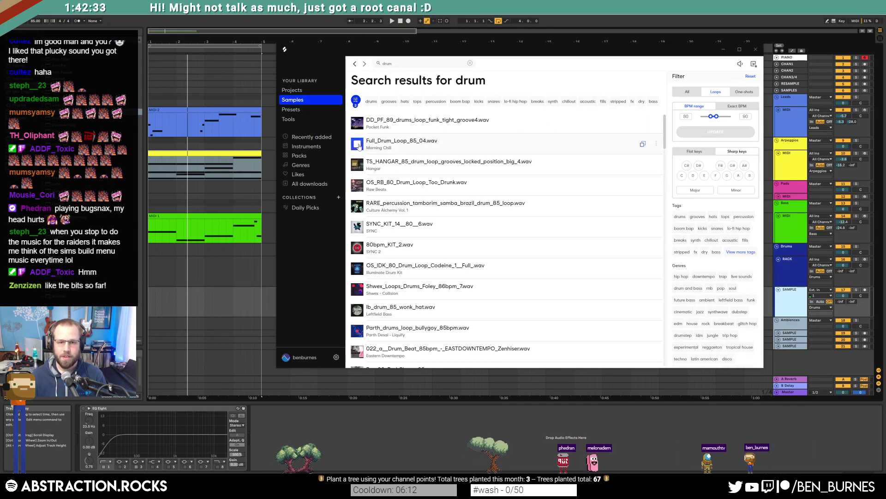
Step: Get SNS_LFS_85_drum_loop_distance.wav from the similar Splice loops and place it at bar 1 of the drum SAMPLE track
{"action": "left_click_drag", "start_coordinate": [664, 132], "coordinate": [663, 270]}
{"action": "scroll", "coordinate": [389, 199], "scroll_direction": "down", "scroll_amount": 3}
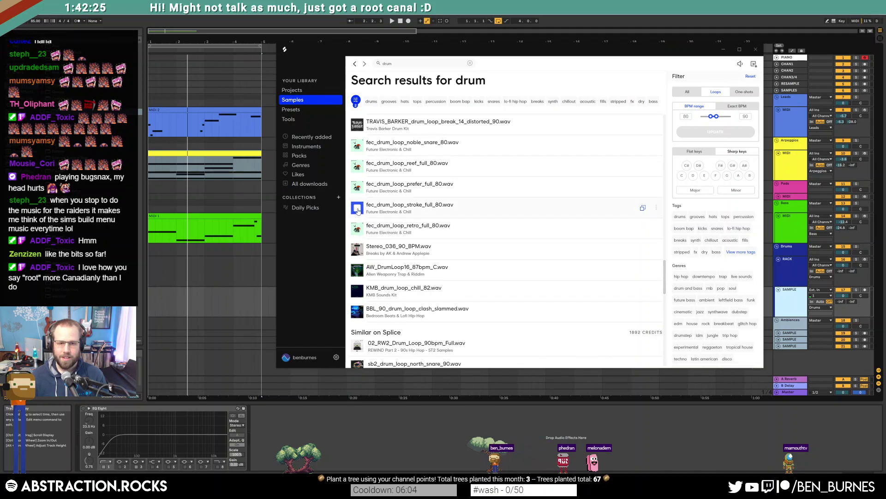
{"action": "scroll", "coordinate": [495, 239], "scroll_direction": "down", "scroll_amount": 12}
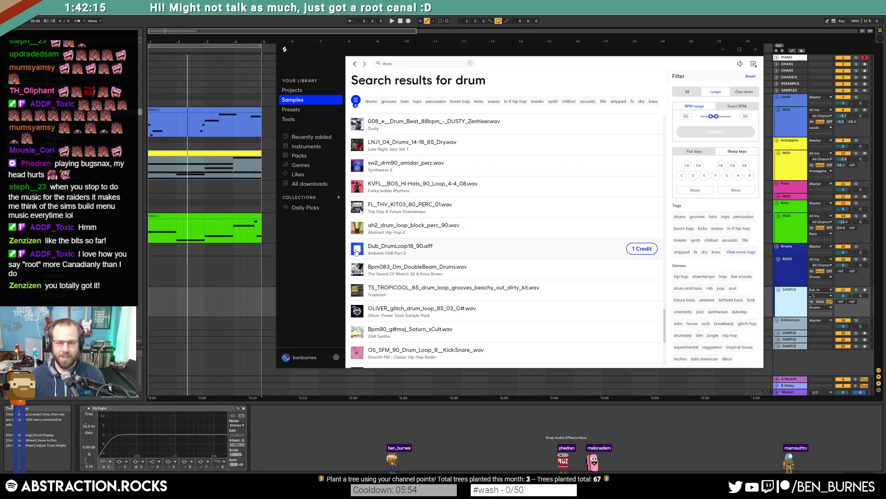
{"action": "scroll", "coordinate": [519, 263], "scroll_direction": "down", "scroll_amount": 4}
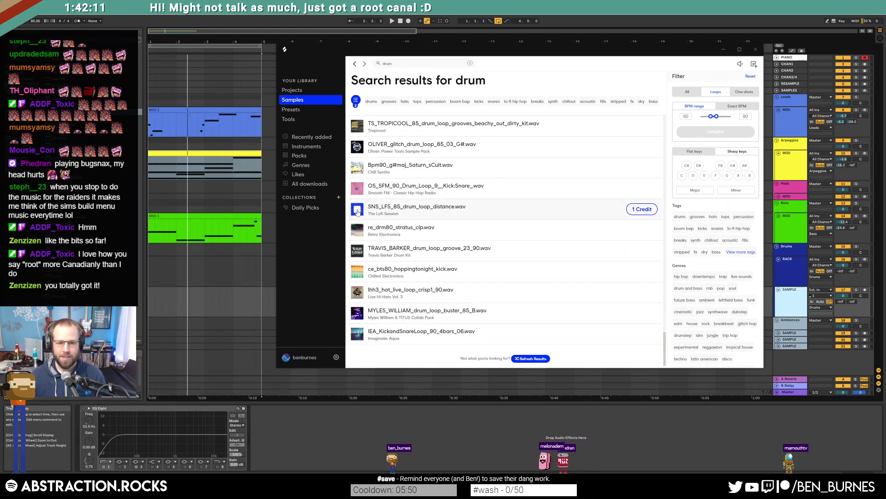
{"action": "left_click_drag", "start_coordinate": [401, 213], "coordinate": [424, 213]}
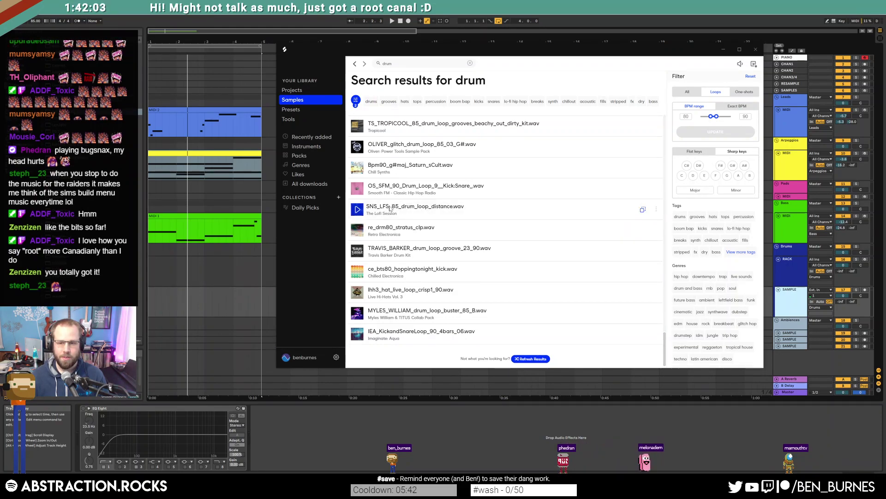
{"action": "left_click_drag", "start_coordinate": [392, 209], "coordinate": [215, 293]}
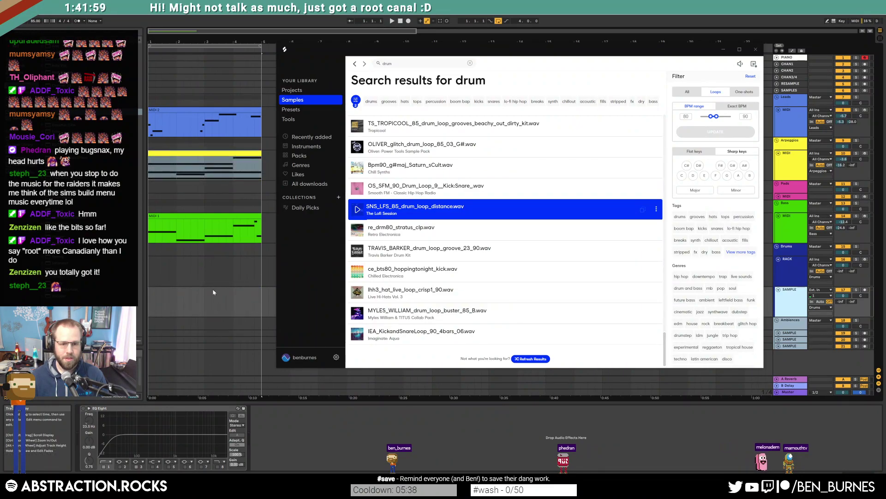
{"action": "left_click_drag", "start_coordinate": [400, 210], "coordinate": [152, 294]}
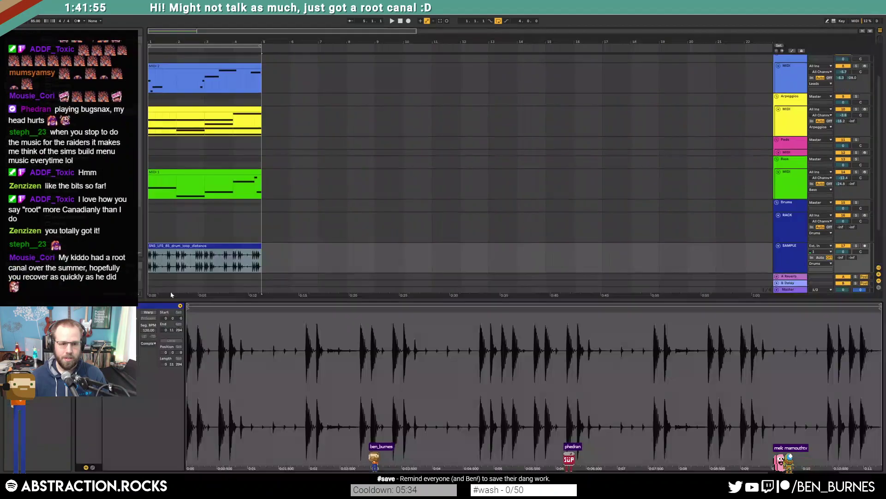
Step: Play the loop and raise the drum SAMPLE track's sends to the reverb and delay returns
{"action": "key", "text": "space"}
{"action": "key", "text": "shift+Tab"}
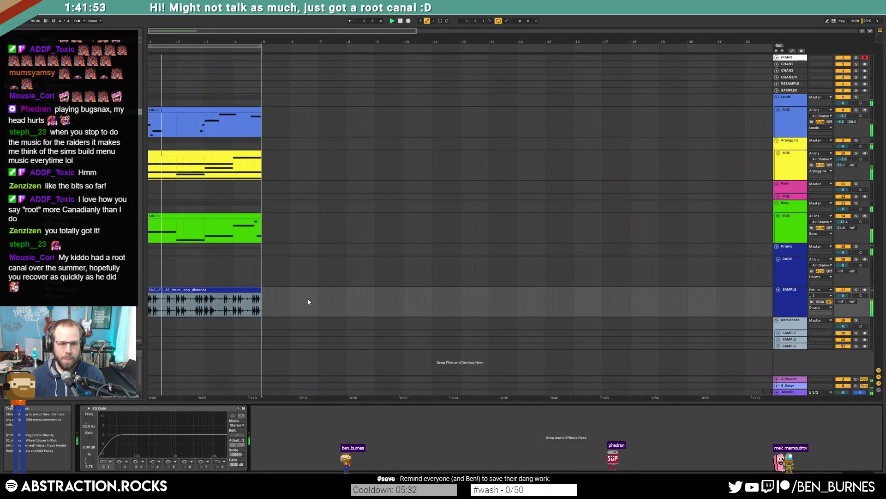
{"action": "left_click_drag", "start_coordinate": [849, 301], "coordinate": [848, 280]}
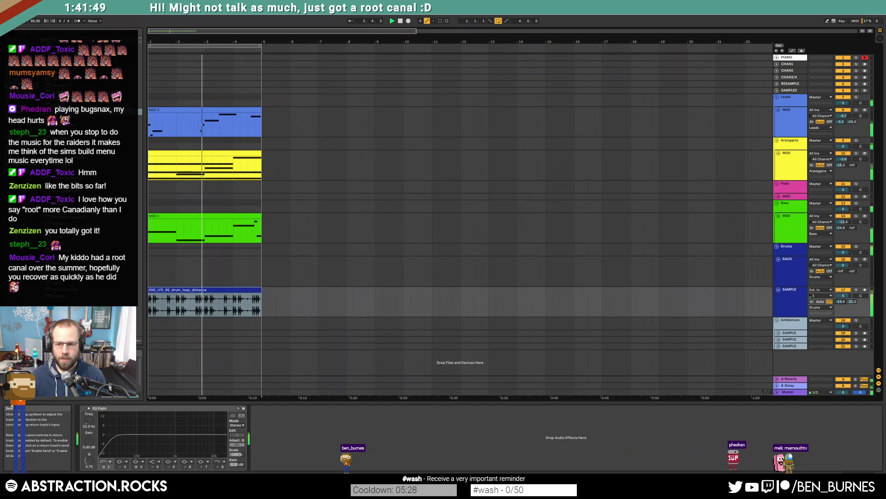
Step: Raise the low cut of the Raum reverb on the A Reverb return track and close the plugin
{"action": "left_click", "coordinate": [789, 302]}
{"action": "left_click", "coordinate": [789, 379]}
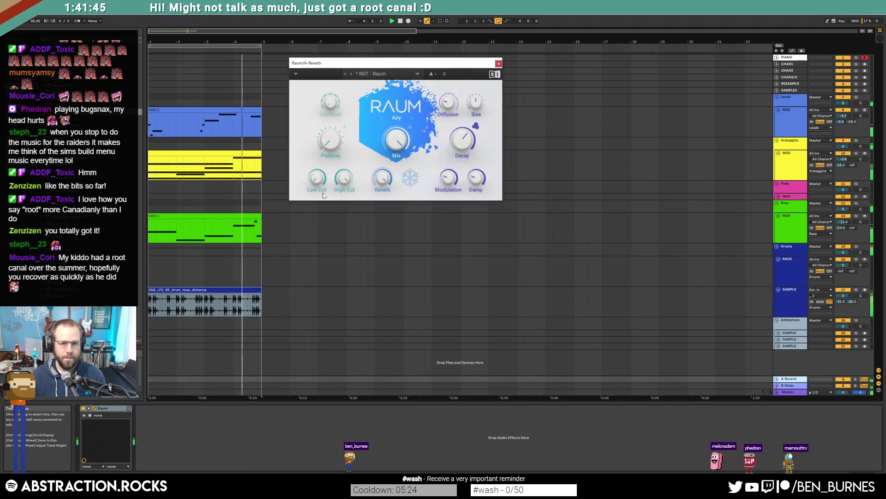
{"action": "left_click_drag", "start_coordinate": [317, 180], "coordinate": [318, 152]}
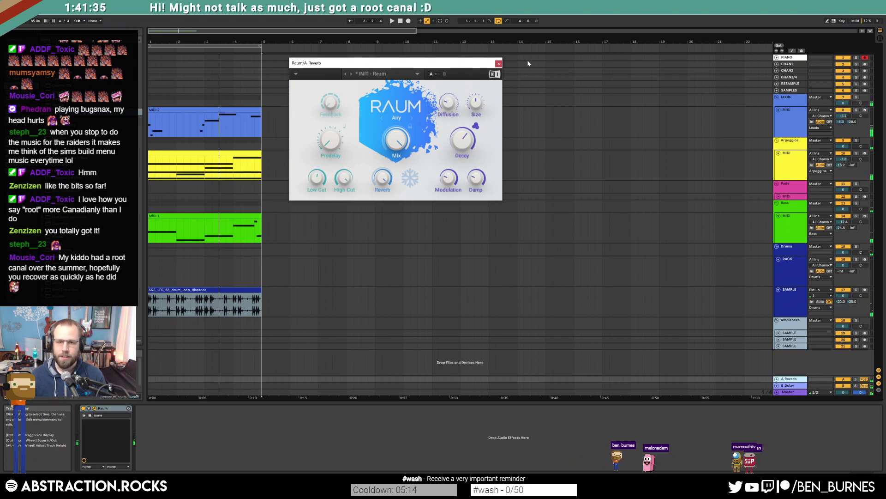
{"action": "left_click", "coordinate": [498, 64]}
Step: Duplicate the drum loop's sixteenth-note hit at 4.4.3 onto the loop's last sixteenth
{"action": "left_click", "coordinate": [170, 290]}
{"action": "scroll", "coordinate": [169, 290], "scroll_direction": "up", "scroll_amount": 3}
{"action": "left_click_drag", "start_coordinate": [170, 31], "coordinate": [247, 79]}
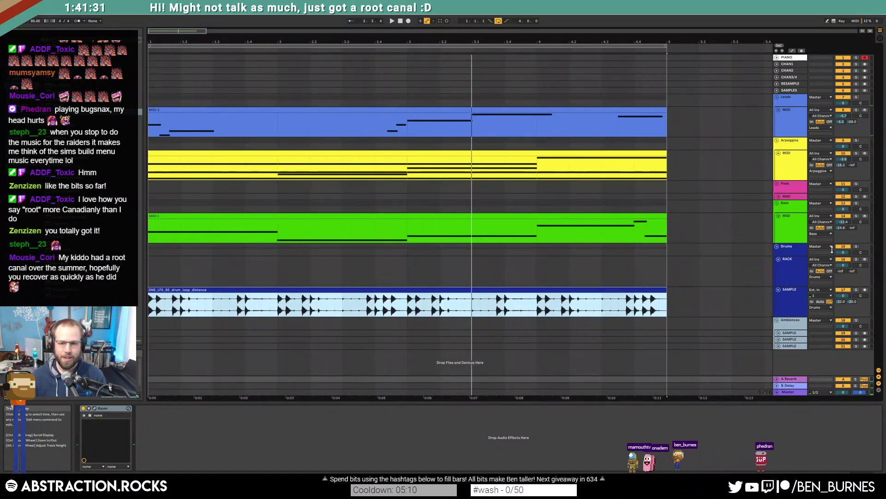
{"action": "left_click", "coordinate": [655, 305]}
{"action": "scroll", "coordinate": [656, 306], "scroll_direction": "up", "scroll_amount": 3}
{"action": "left_click_drag", "start_coordinate": [654, 309], "coordinate": [655, 308]}
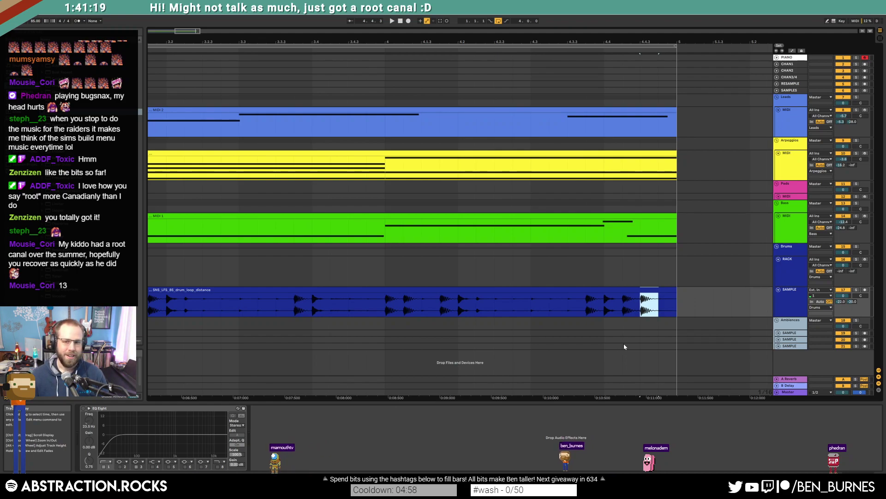
{"action": "key", "text": "ctrl+d"}
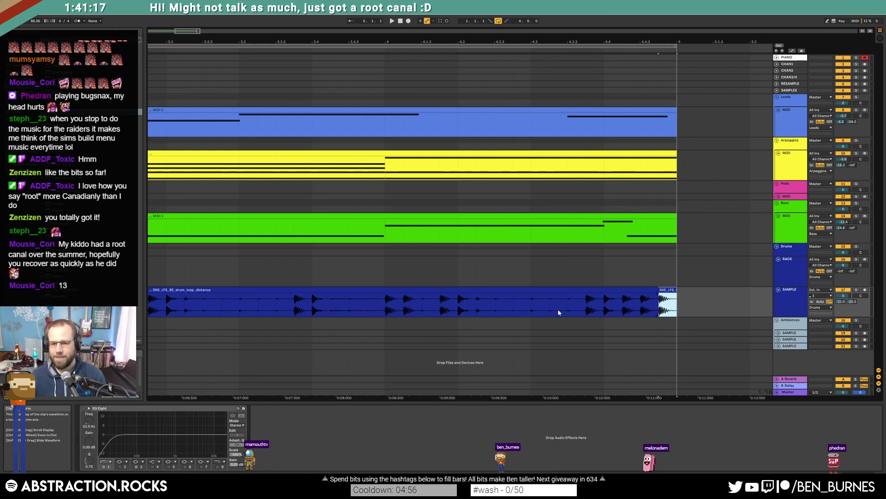
Step: Try pasting a quiet slice from beat 4.3 over the second half of the hit at 4.4.3 in the drum loop
{"action": "mouse_move", "coordinate": [553, 307]}
{"action": "left_mouse_down"}
{"action": "mouse_move", "coordinate": [563, 306]}
{"action": "mouse_move", "coordinate": [555, 306]}
{"action": "left_mouse_up"}
{"action": "key", "text": "ctrl+1"}
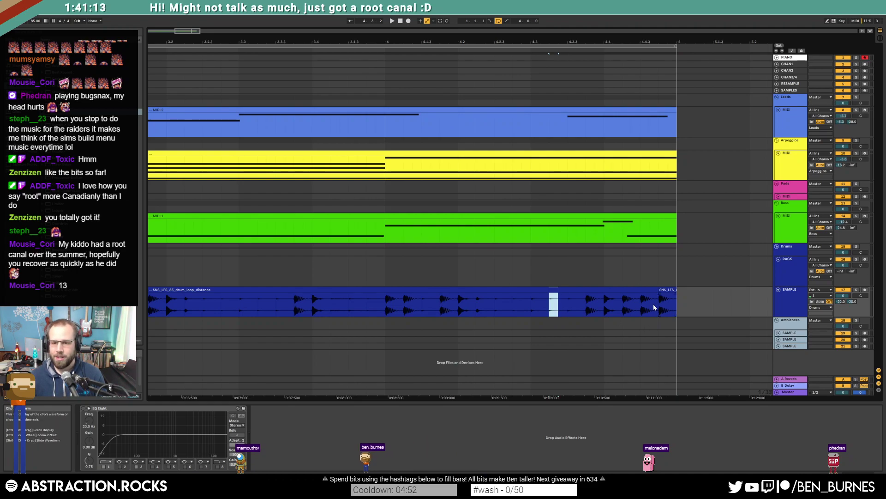
{"action": "left_click", "coordinate": [651, 307]}
{"action": "left_click", "coordinate": [595, 304]}
{"action": "key", "text": "space"}
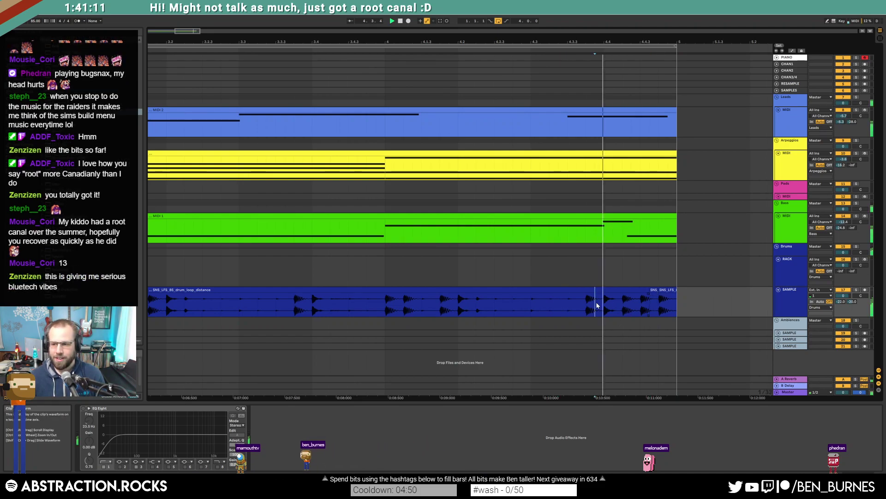
{"action": "left_click_drag", "start_coordinate": [647, 290], "coordinate": [656, 290]}
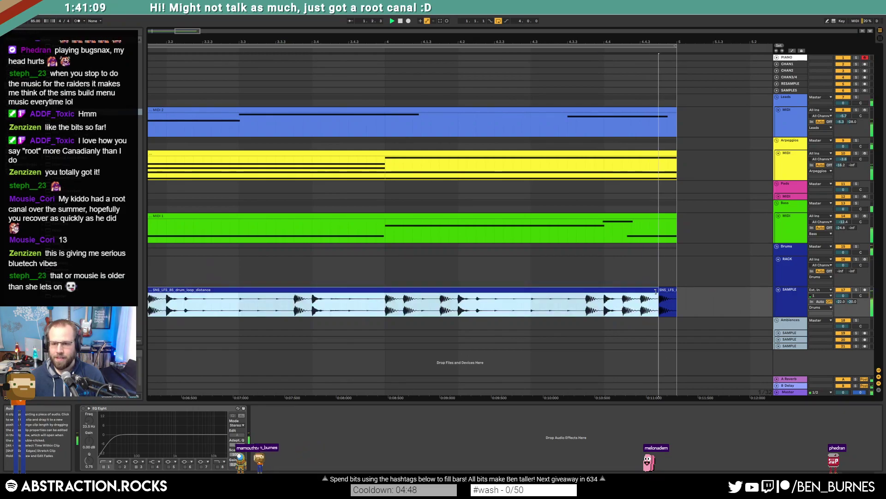
Step: Listen to the edited drum loop with the other parts, restarting playback from bar 1
{"action": "left_click", "coordinate": [633, 305]}
{"action": "scroll", "coordinate": [507, 299], "scroll_direction": "down", "scroll_amount": 2}
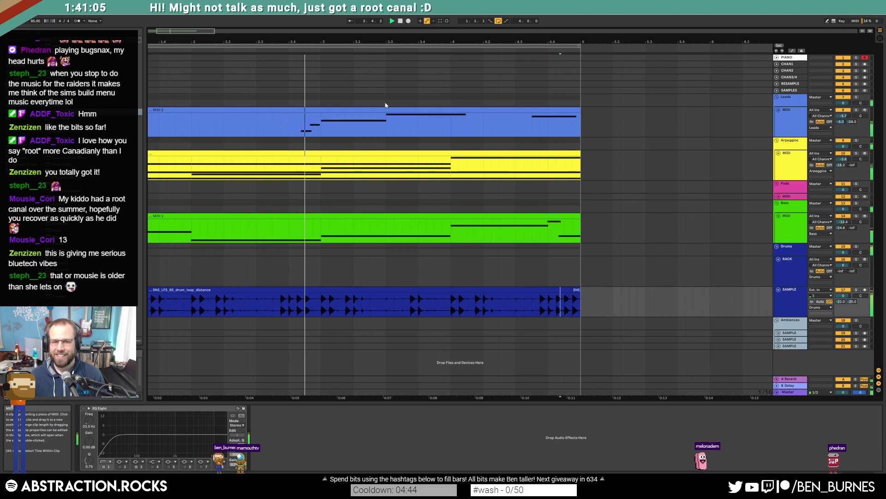
{"action": "left_click_drag", "start_coordinate": [206, 31], "coordinate": [191, 30]}
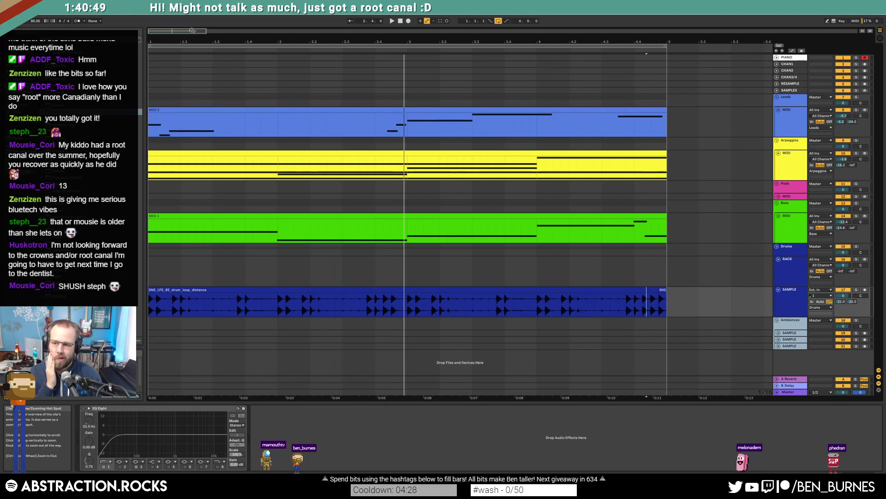
{"action": "left_click", "coordinate": [400, 21]}
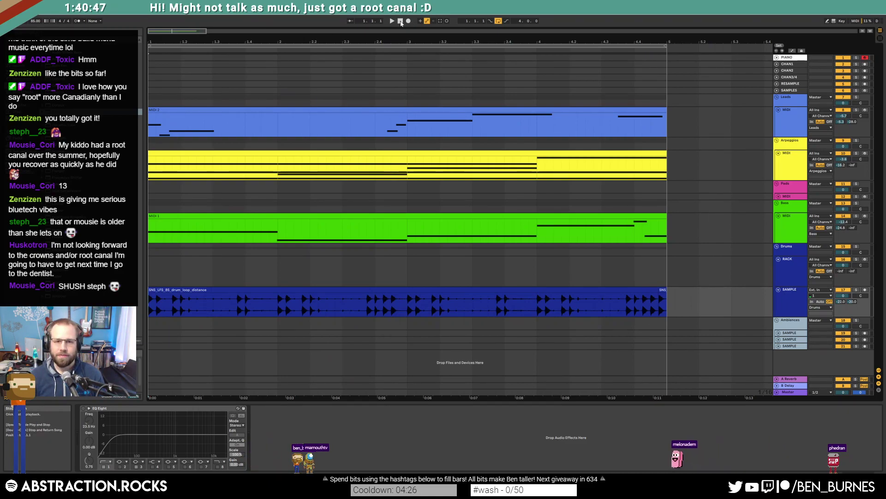
{"action": "left_click_drag", "start_coordinate": [252, 42], "coordinate": [252, 35]}
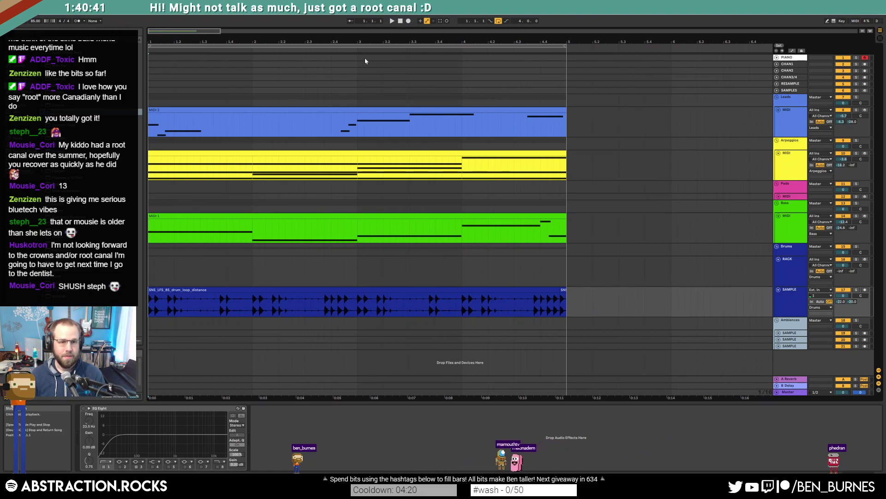
{"action": "left_click", "coordinate": [776, 263]}
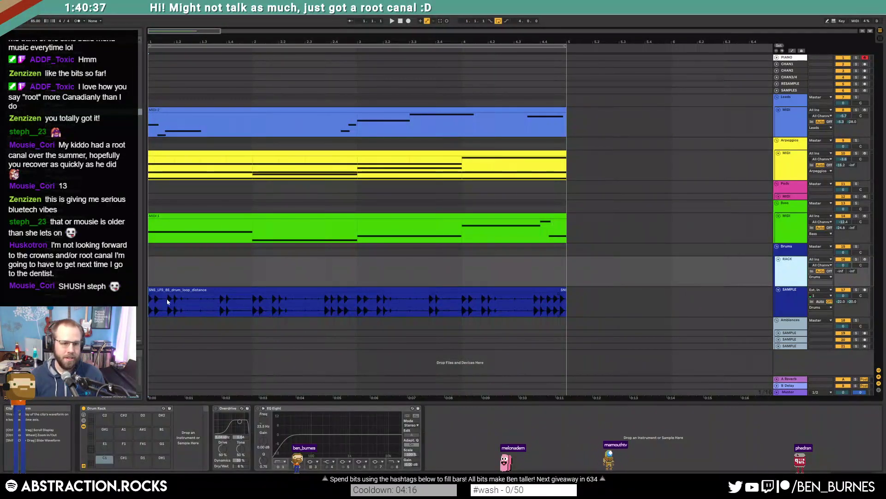
{"action": "key", "text": "space"}
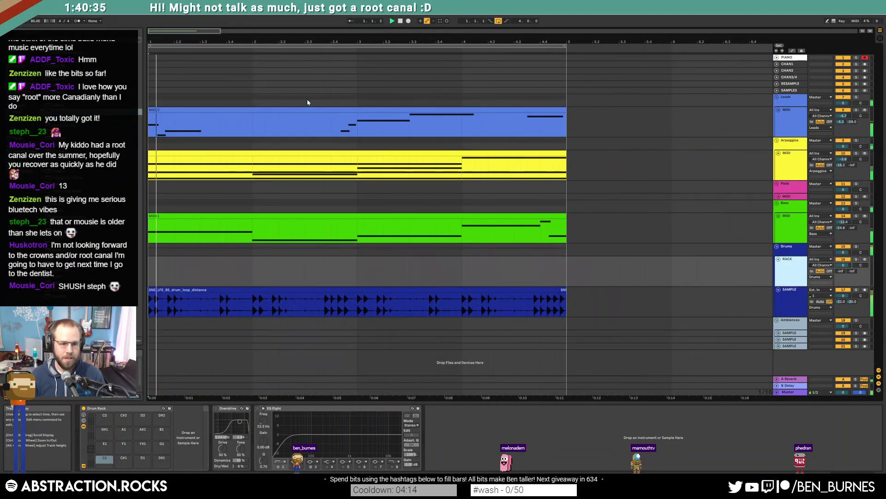
Step: Copy the sixteenth-note slice just after beat 1.2 of the drum loop and repeat it in gaps of bars 2, 3 and 4
{"action": "left_click", "coordinate": [183, 305]}
{"action": "key", "text": "ctrl+c"}
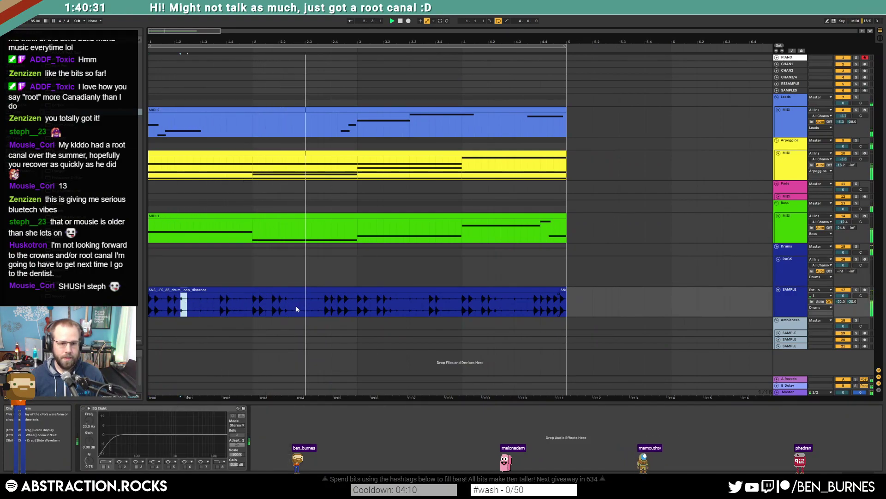
{"action": "left_click", "coordinate": [297, 303]}
{"action": "key", "text": "ctrl+v"}
{"action": "key", "text": "ctrl+d"}
{"action": "key", "text": "ctrl+d"}
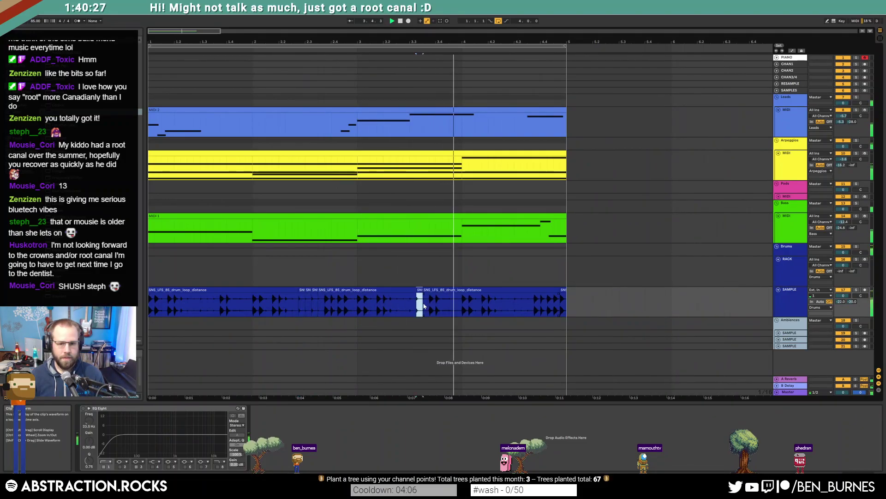
{"action": "key", "text": "ctrl+d"}
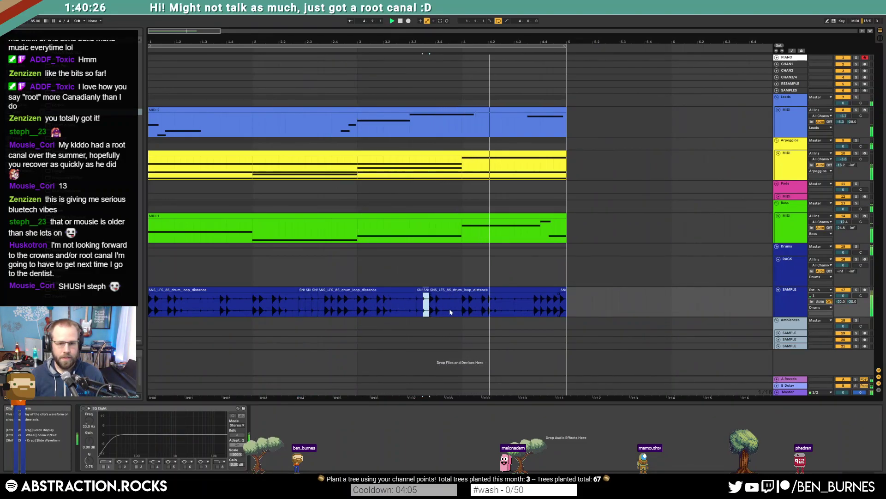
{"action": "left_click", "coordinate": [507, 304]}
{"action": "key", "text": "ctrl+v"}
{"action": "key", "text": "ctrl+v"}
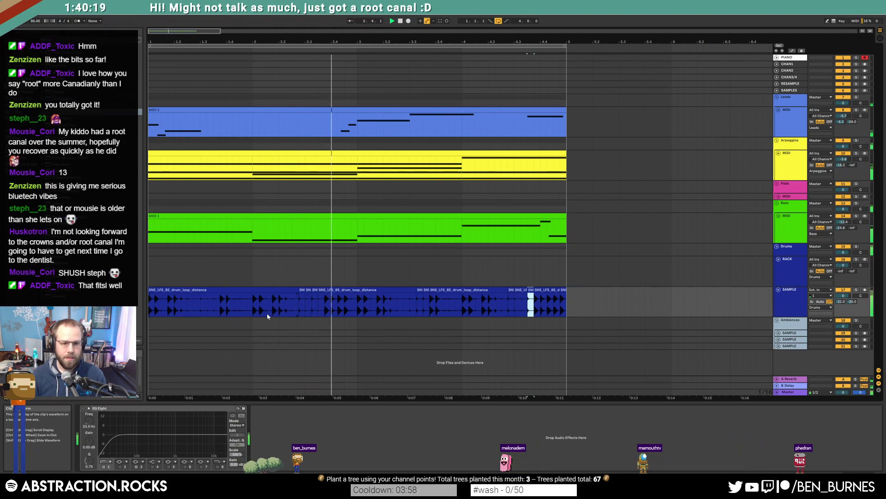
Step: Duplicate the last of the pasted slices in bar 2 of the drum loop two more times
{"action": "left_click", "coordinate": [314, 291]}
{"action": "key", "text": "ctrl+d"}
{"action": "key", "text": "ctrl+d"}
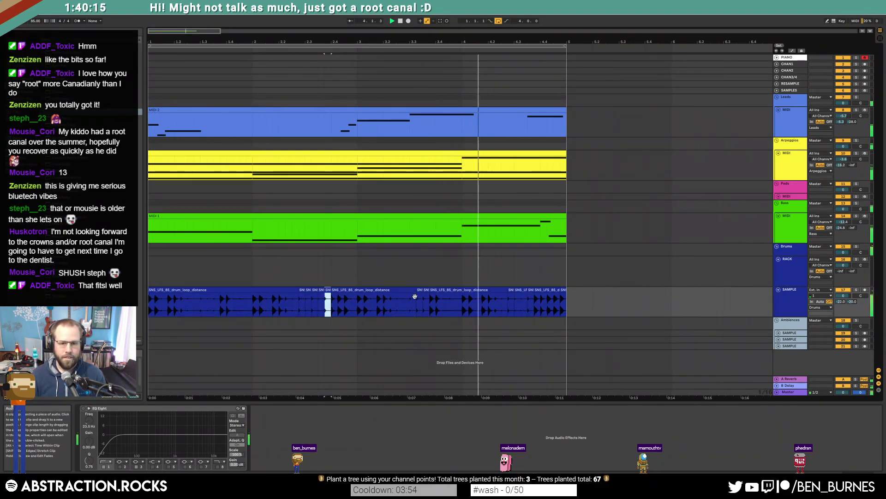
Step: Cover the second halves of the bar 3 slices at 3.3.2 and 3.3.3 with quiet slices, deactivate the 3.3.3 slice and play the passage
{"action": "scroll", "coordinate": [421, 303], "scroll_direction": "up", "scroll_amount": 5, "text": "ctrl"}
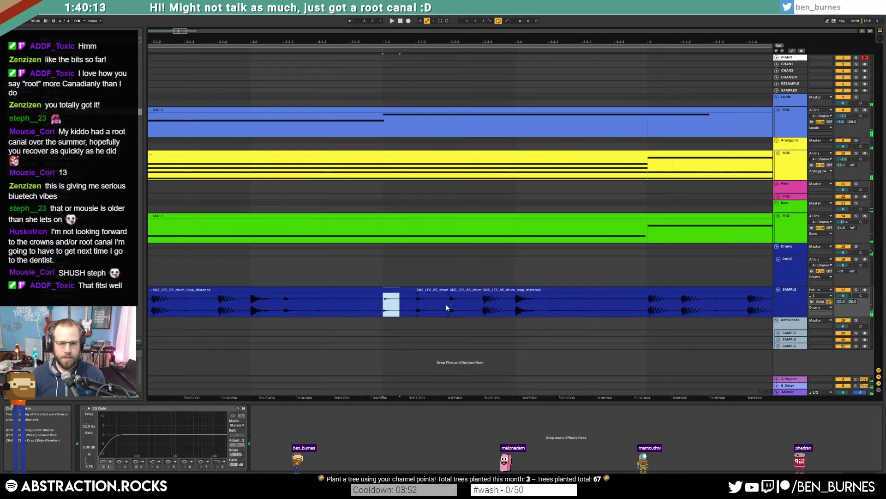
{"action": "left_click", "coordinate": [467, 309]}
{"action": "key", "text": "ctrl+v"}
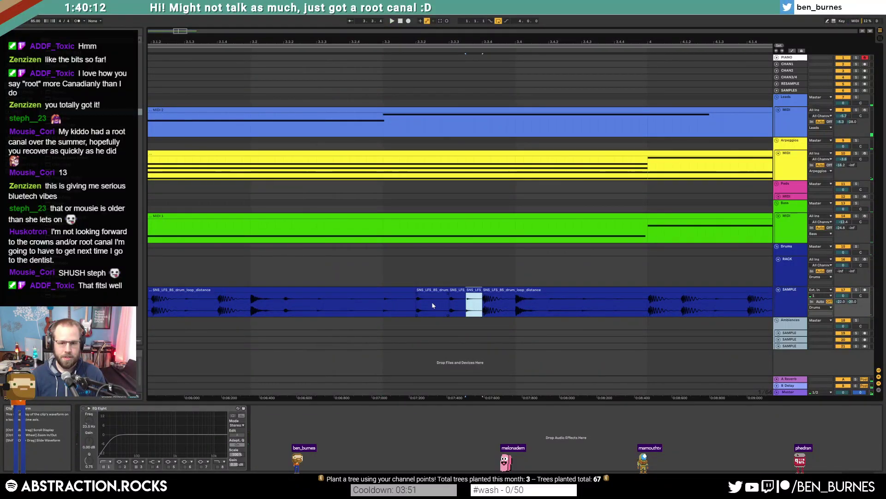
{"action": "left_click_drag", "start_coordinate": [448, 291], "coordinate": [434, 294]}
{"action": "left_click", "coordinate": [455, 291]}
{"action": "key", "text": "0"}
{"action": "left_click", "coordinate": [250, 299]}
{"action": "key", "text": "space"}
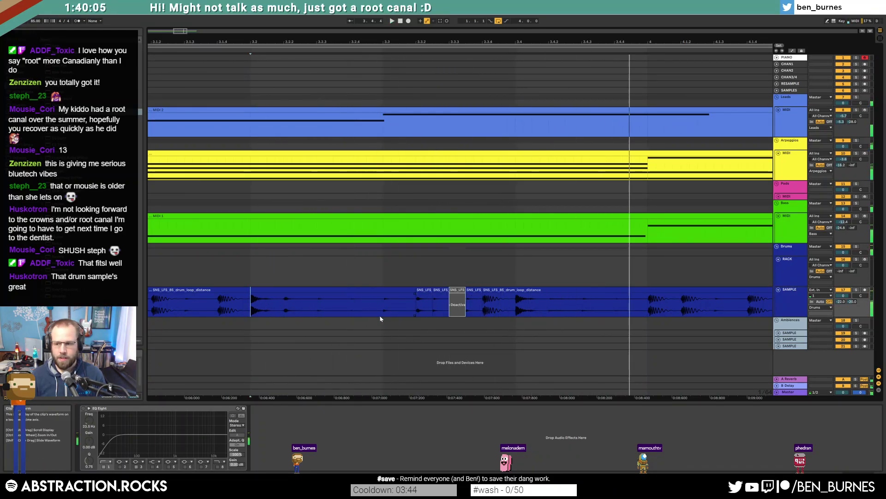
Step: Load the hihatClosed_OH_P_7 sample onto a pad of the RACK track's Drum Rack
{"action": "scroll", "coordinate": [380, 319], "scroll_direction": "down", "scroll_amount": 8}
{"action": "left_click", "coordinate": [790, 267]}
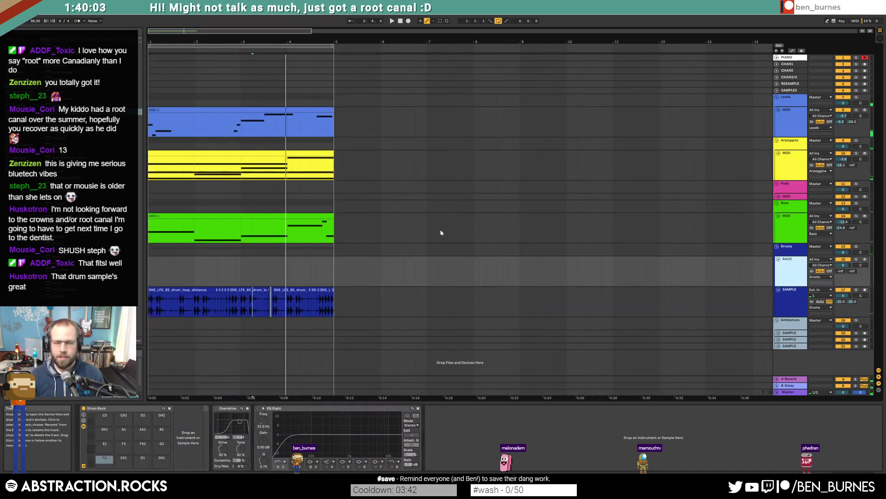
{"action": "left_click", "coordinate": [254, 106]}
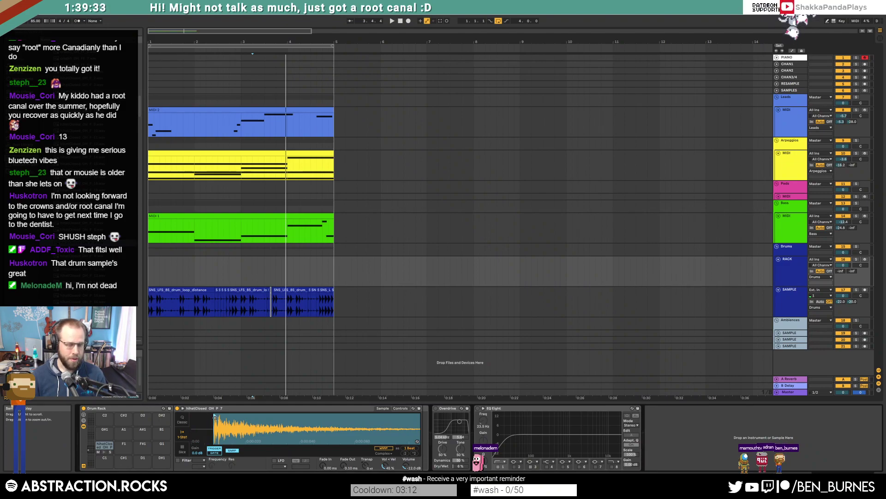
Step: Create a one-bar MIDI clip at bar 1 of the RACK track and extend it to loop across four bars
{"action": "left_click_drag", "start_coordinate": [193, 273], "coordinate": [160, 276]}
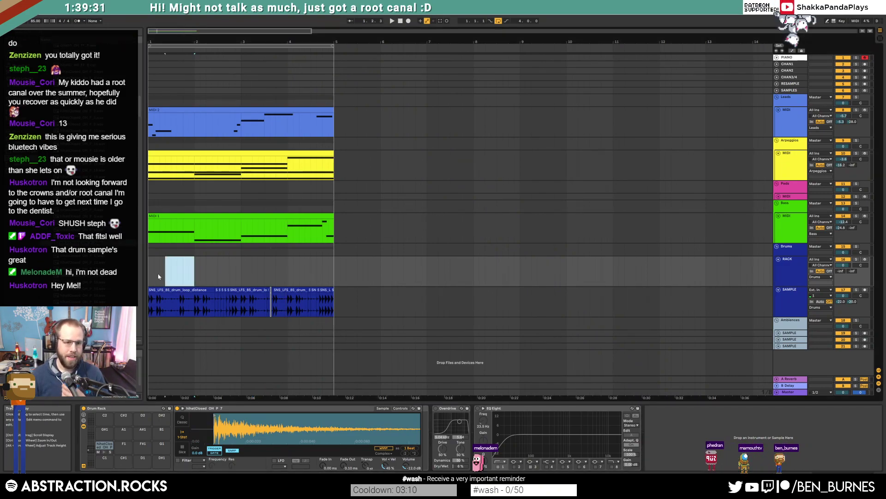
{"action": "key", "text": "ctrl+shift+m"}
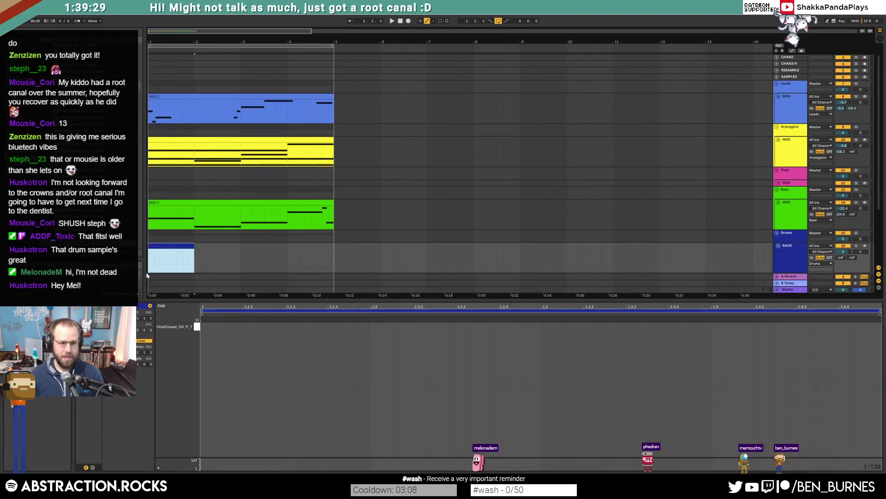
{"action": "left_click_drag", "start_coordinate": [195, 250], "coordinate": [333, 256]}
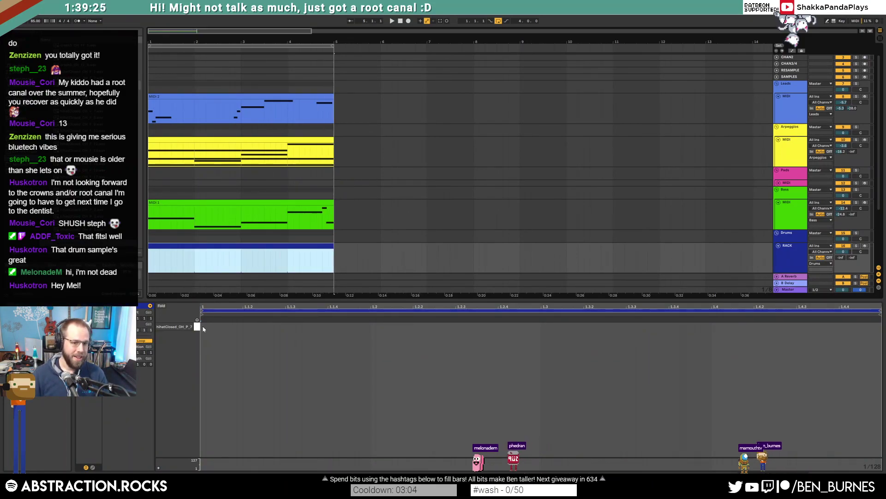
Step: Add a sixteenth-note closed hi-hat on each of the four beats of the RACK clip and audition it
{"action": "mouse_move", "coordinate": [204, 328]}
{"action": "left_mouse_down"}
{"action": "mouse_move", "coordinate": [251, 331]}
{"action": "mouse_move", "coordinate": [241, 331]}
{"action": "left_mouse_up"}
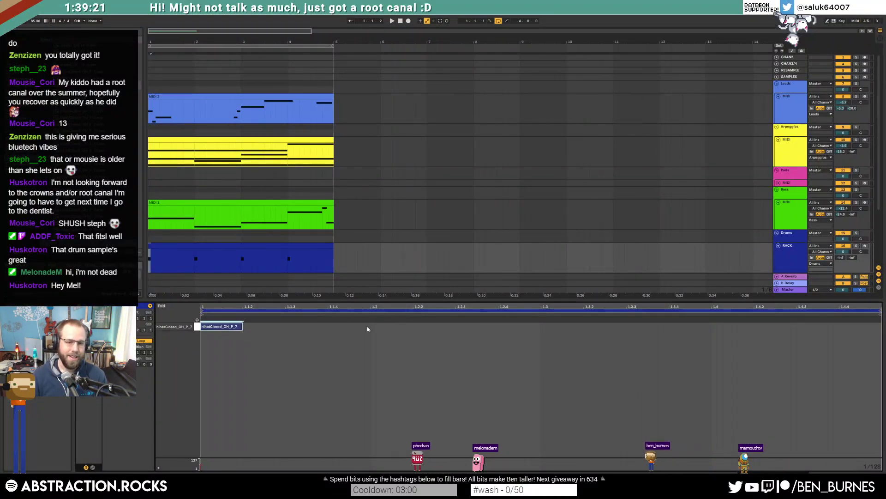
{"action": "key", "text": "ctrl+d"}
{"action": "key", "text": "ctrl+d"}
{"action": "key", "text": "ctrl+d"}
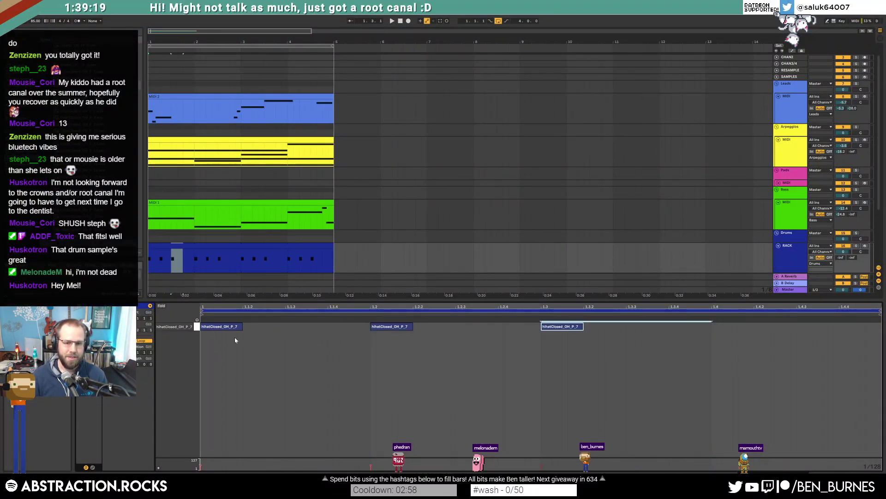
{"action": "key", "text": "space"}
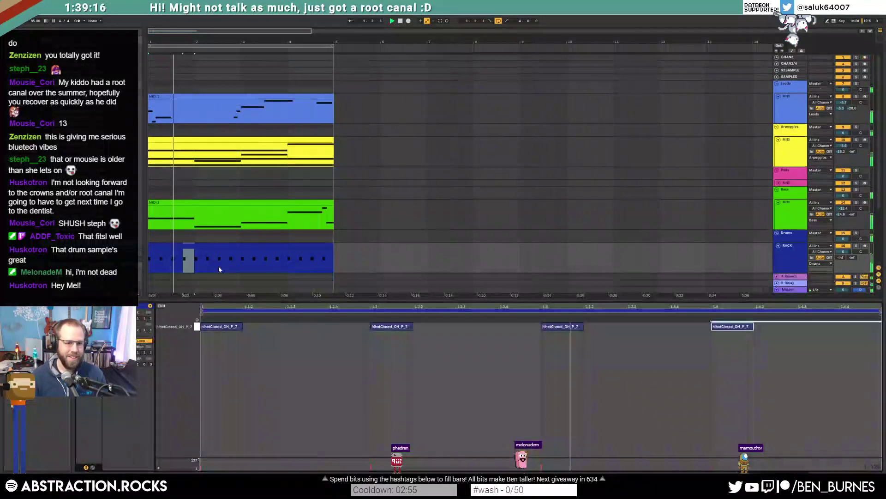
{"action": "key", "text": "space"}
Step: Copy extra hi-hat notes to 1.1.4, 1.2.3, 1.3.4 and 1.4.3 and play the loop with the Drum Rack's devices shown
{"action": "left_click", "coordinate": [292, 373]}
{"action": "left_click_drag", "start_coordinate": [237, 326], "coordinate": [816, 339]}
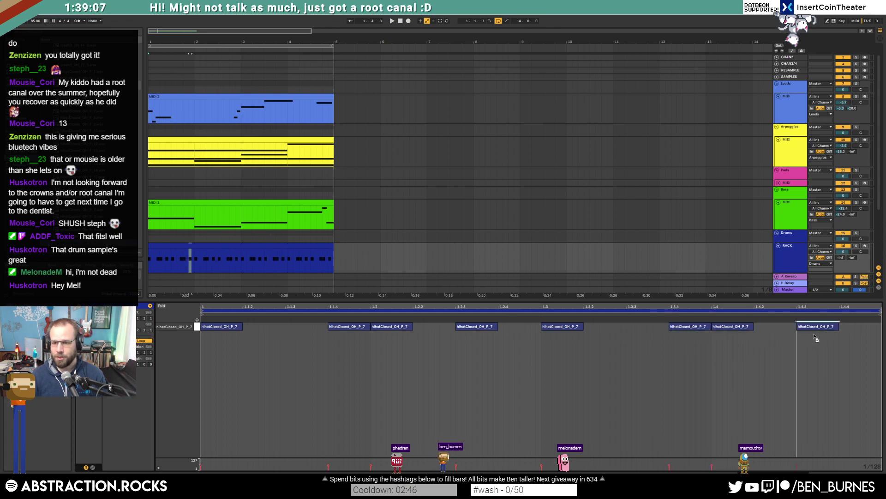
{"action": "key", "text": "space"}
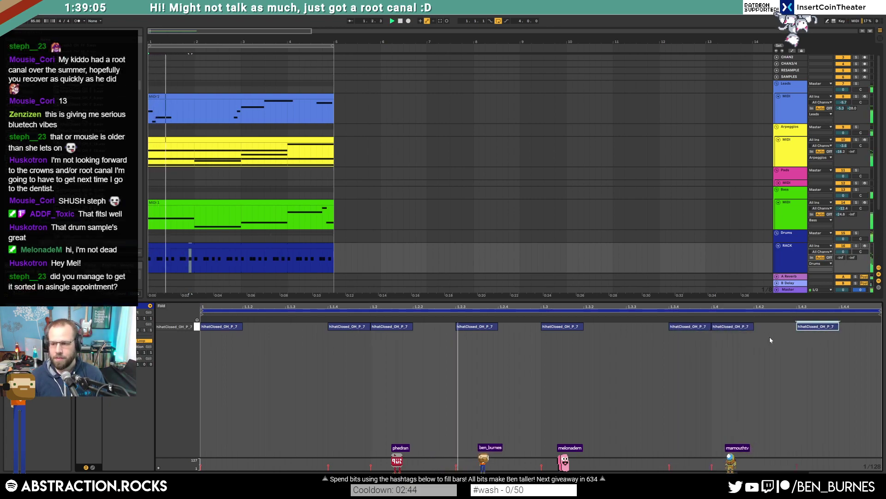
{"action": "key", "text": "shift+Tab"}
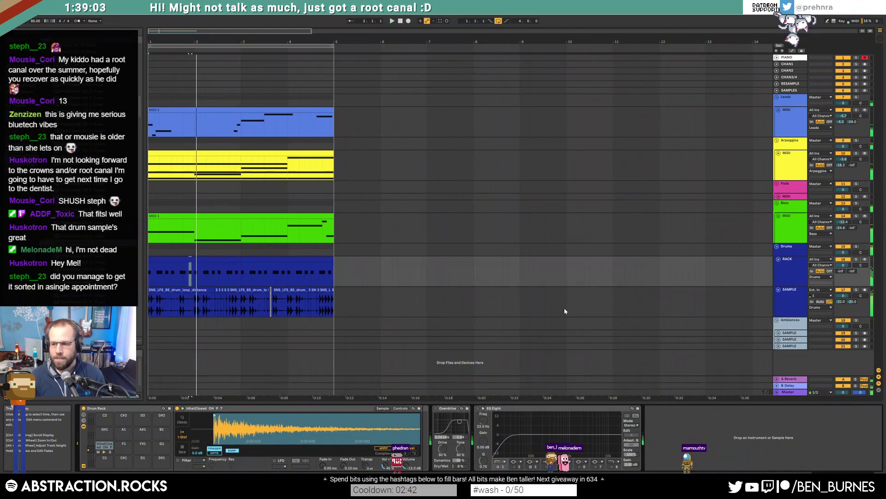
Step: Copy a closed hi-hat note to 1.1.3 in the RACK clip and shorten all its notes to thirty-seconds
{"action": "key", "text": "space"}
{"action": "double_click", "coordinate": [229, 258]}
{"action": "left_click", "coordinate": [417, 403]}
{"action": "left_click_drag", "start_coordinate": [349, 326], "coordinate": [308, 331]}
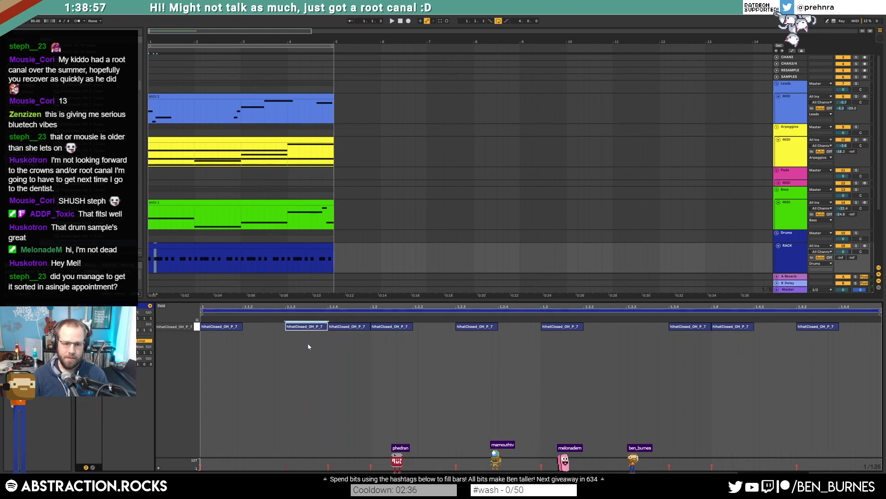
{"action": "left_click", "coordinate": [307, 346]}
{"action": "key", "text": "ctrl+a"}
{"action": "left_click_drag", "start_coordinate": [242, 326], "coordinate": [221, 326]}
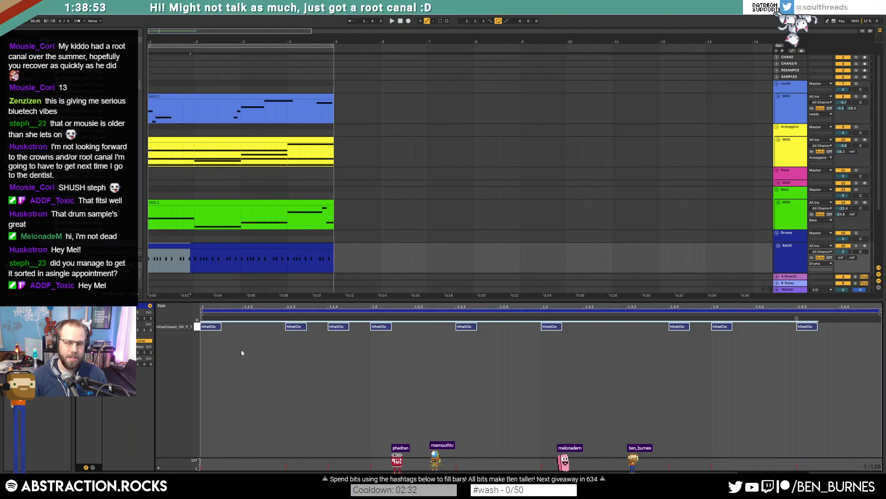
Step: Add hi-hats at 1.2.4, 1.3.3, 1.4.2 and 1.4.4, doubling those at 1.2.4 and 1.4.4 with an adjoining thirty-second, and play the loop
{"action": "left_click", "coordinate": [242, 352]}
{"action": "left_click_drag", "start_coordinate": [302, 329], "coordinate": [533, 328]}
{"action": "double_click", "coordinate": [637, 329]}
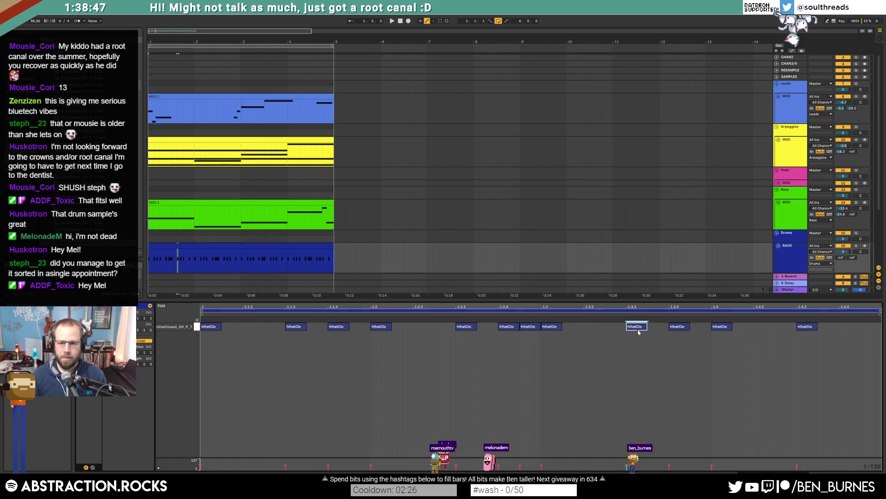
{"action": "double_click", "coordinate": [758, 329]}
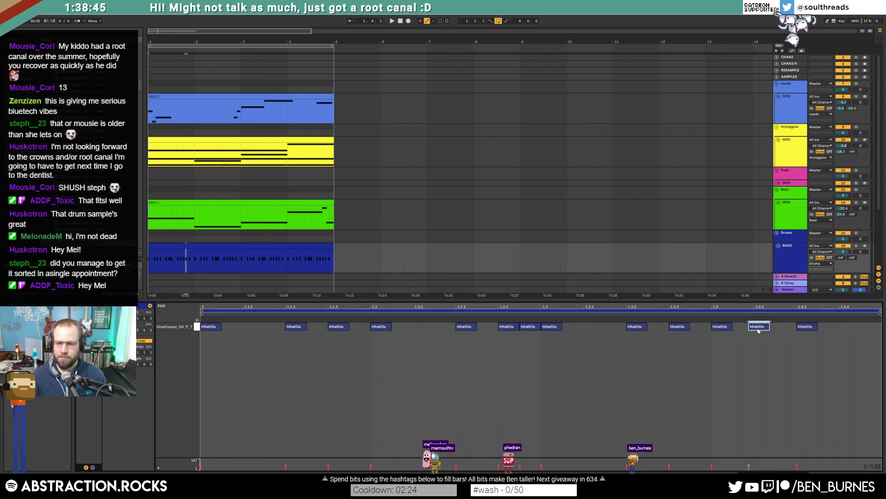
{"action": "double_click", "coordinate": [847, 329]}
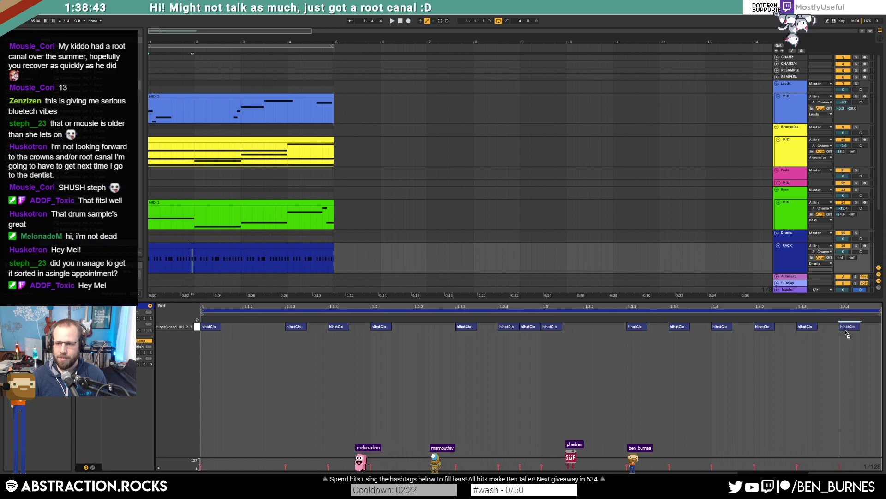
{"action": "key", "text": "ctrl+d"}
{"action": "key", "text": "space"}
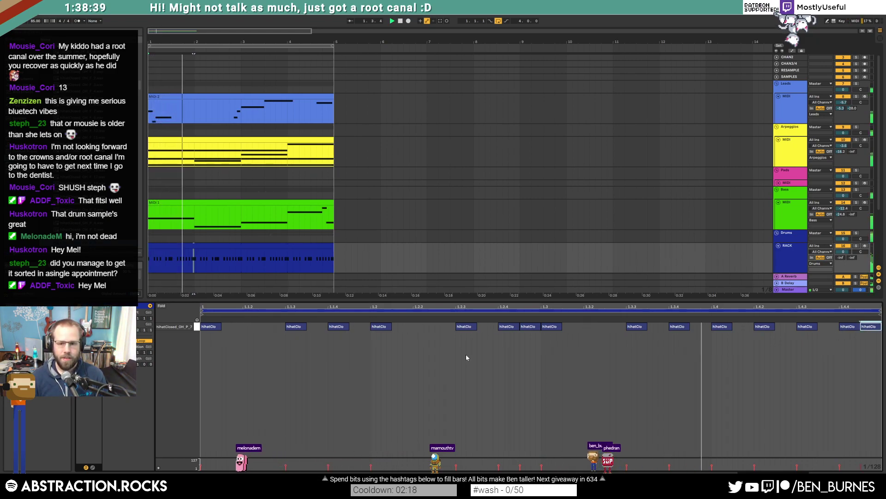
Step: Fill the hi-hat gaps at 1.1.2, 1.2.2 and 1.3.2, and add a thirty-second note right after the one at 1.4.3
{"action": "left_click_drag", "start_coordinate": [536, 326], "coordinate": [536, 336]}
{"action": "left_click", "coordinate": [536, 336]}
{"action": "key", "text": "space"}
{"action": "double_click", "coordinate": [422, 327]}
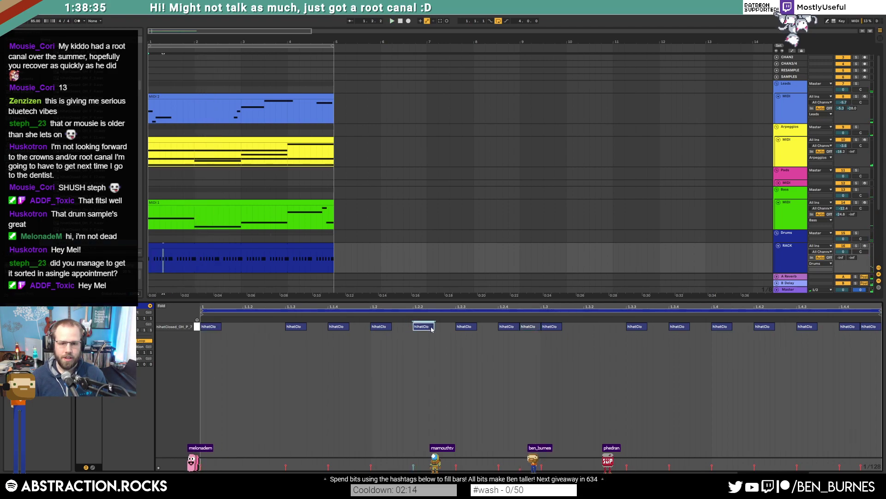
{"action": "left_click_drag", "start_coordinate": [586, 335], "coordinate": [603, 336]}
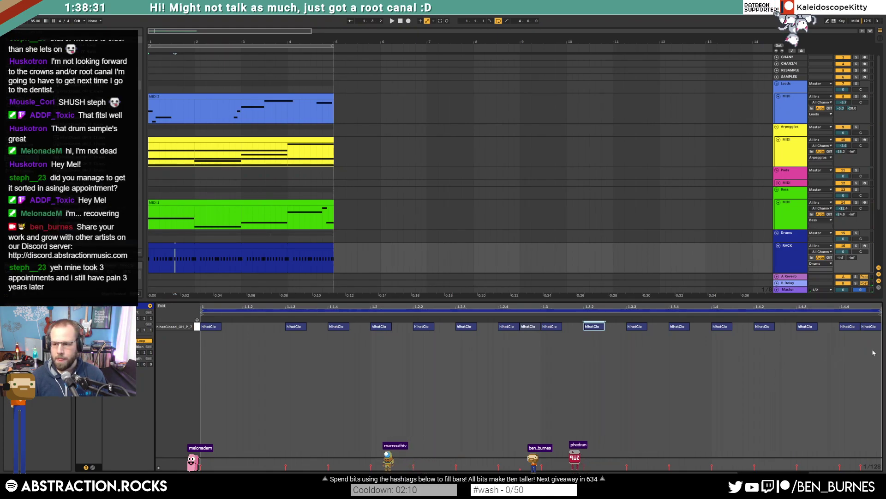
{"action": "double_click", "coordinate": [830, 326]}
{"action": "key", "text": "space"}
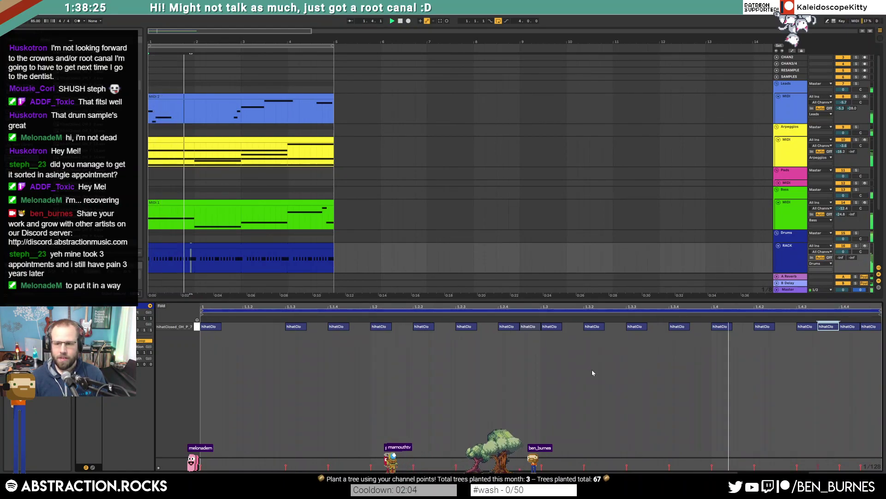
{"action": "left_click_drag", "start_coordinate": [829, 327], "coordinate": [871, 342]}
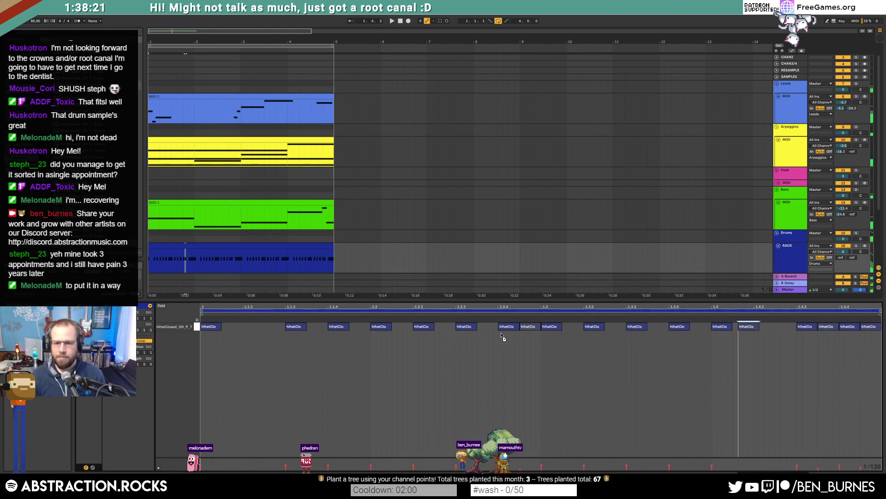
{"action": "double_click", "coordinate": [252, 326]}
{"action": "left_click_drag", "start_coordinate": [254, 326], "coordinate": [253, 325]}
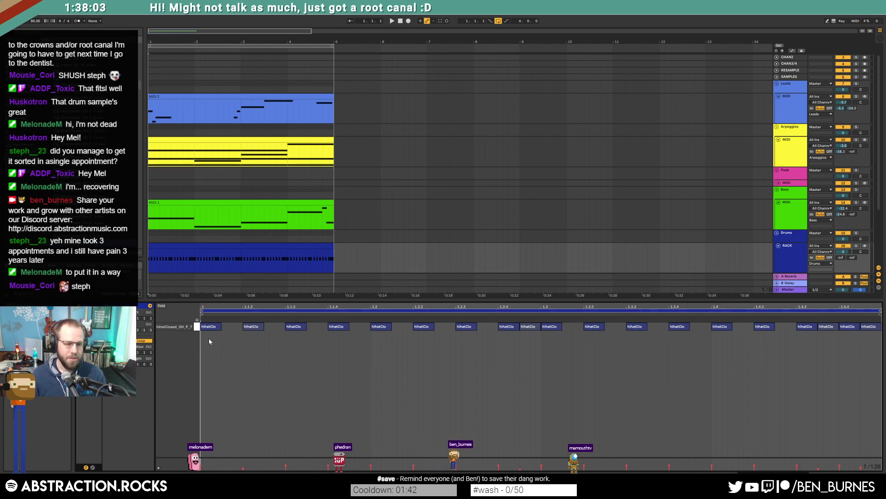
Step: Trim the end of the hi-hat sample to its initial hit in the RACK track's sampler and set its fade-out to 46.8 ms
{"action": "key", "text": "shift+Tab"}
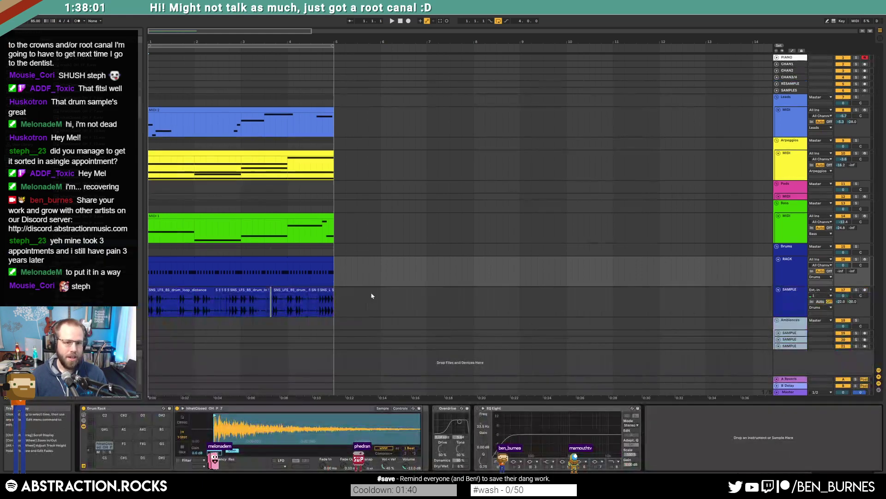
{"action": "left_click", "coordinate": [230, 258]}
{"action": "left_click_drag", "start_coordinate": [237, 429], "coordinate": [237, 413]}
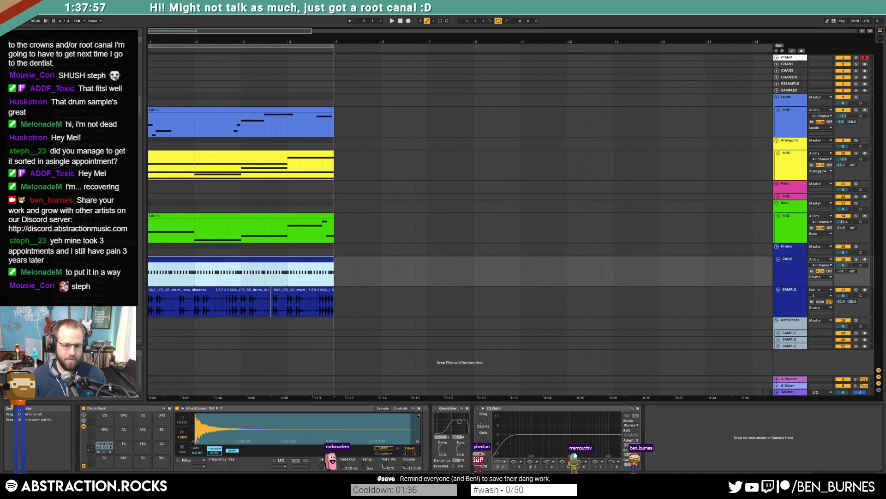
{"action": "left_click_drag", "start_coordinate": [419, 416], "coordinate": [263, 416]}
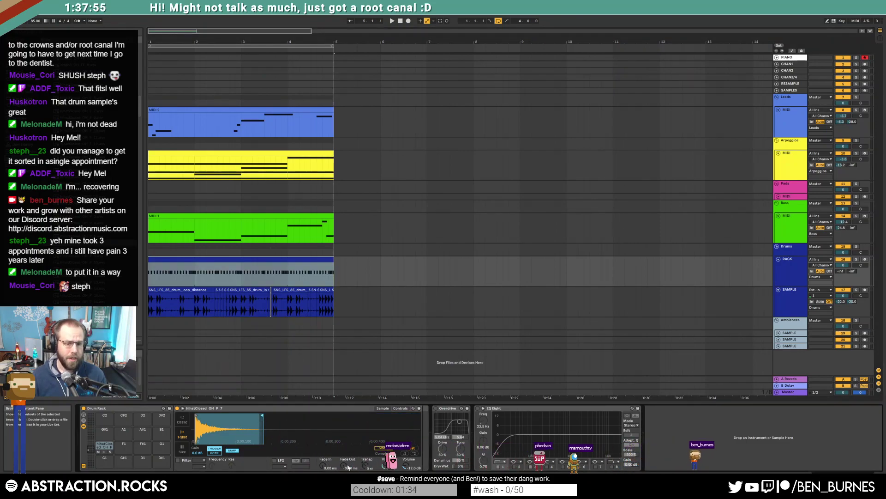
{"action": "left_click_drag", "start_coordinate": [350, 466], "coordinate": [350, 440]}
{"action": "left_click_drag", "start_coordinate": [262, 415], "coordinate": [231, 415]}
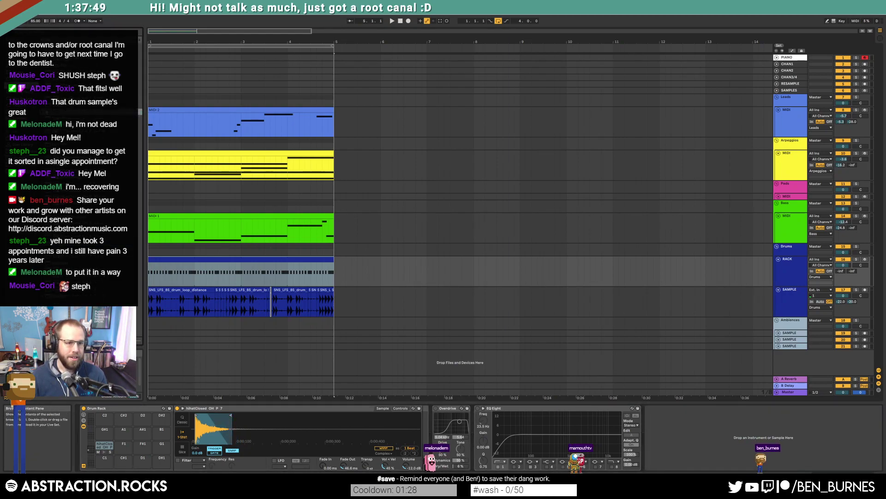
Step: Add a Compressor between the hi-hat sampler and the Overdrive on the RACK track and play the loop
{"action": "left_click_drag", "start_coordinate": [295, 352], "coordinate": [430, 429]}
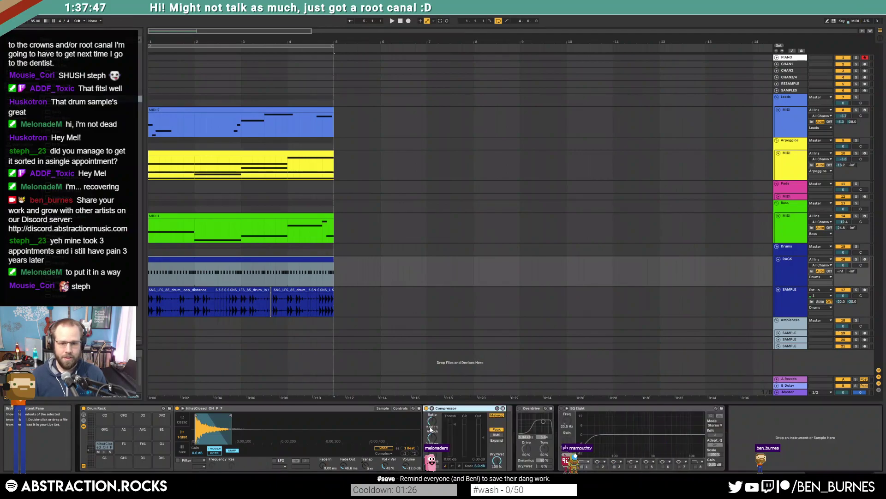
{"action": "left_click", "coordinate": [185, 260]}
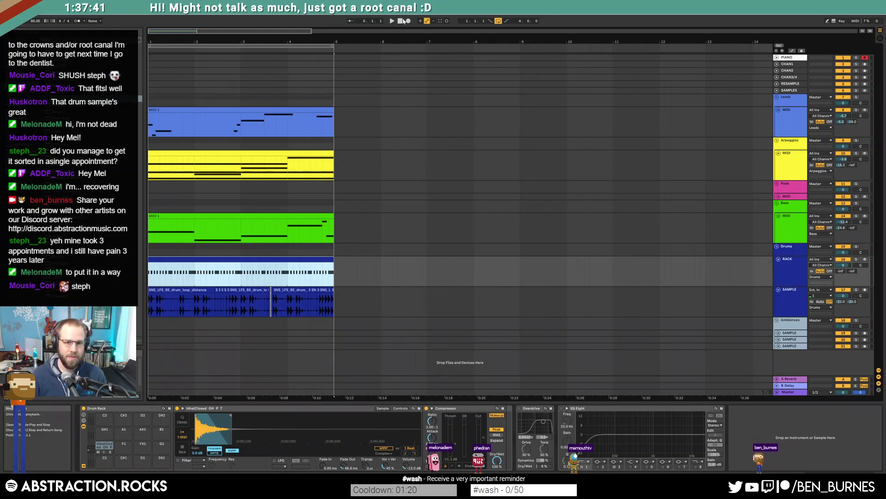
{"action": "key", "text": "space"}
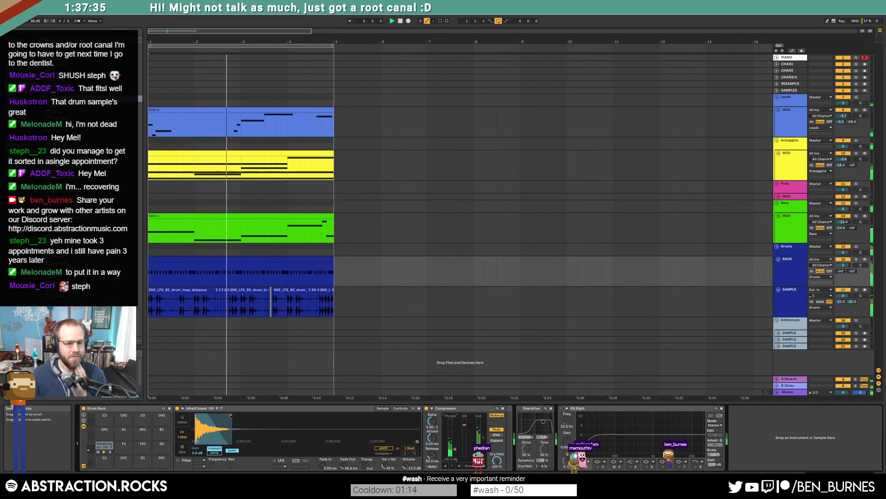
Step: Shorten the hi-hat sample's fade-out and replay the loop, checking the RACK clip's notes
{"action": "left_click_drag", "start_coordinate": [345, 466], "coordinate": [345, 475]}
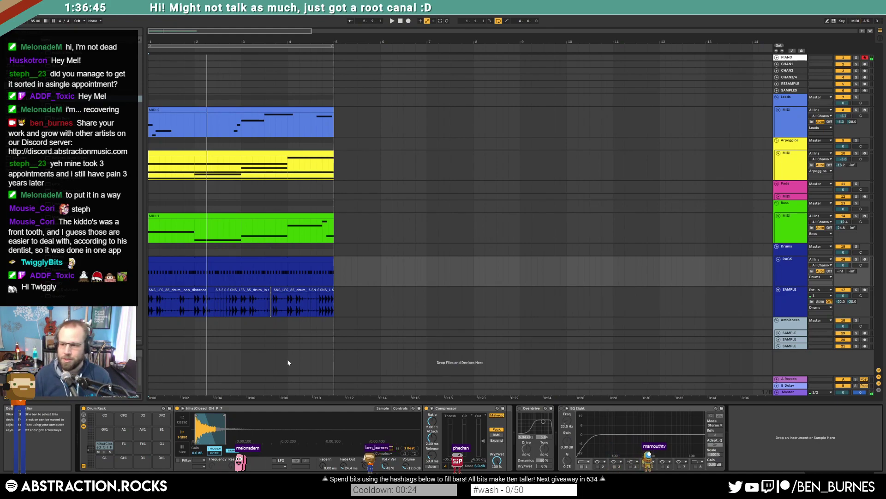
{"action": "left_click", "coordinate": [400, 21]}
{"action": "left_click", "coordinate": [392, 21]}
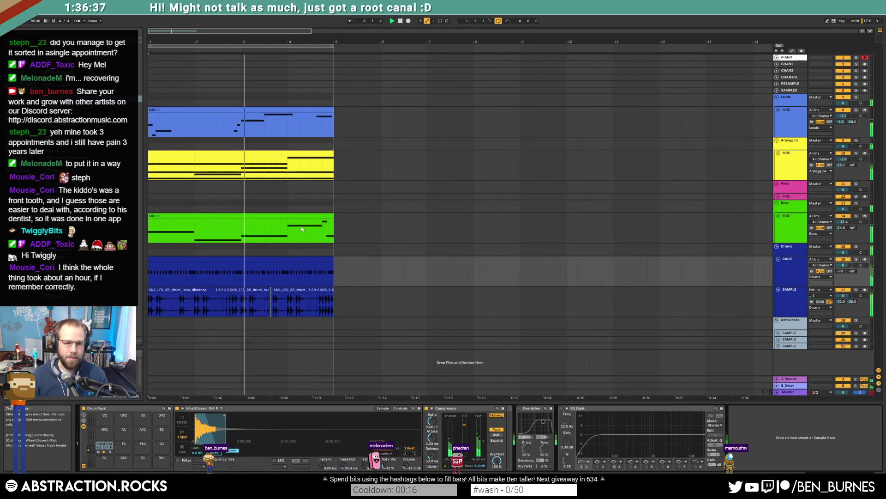
{"action": "double_click", "coordinate": [271, 259]}
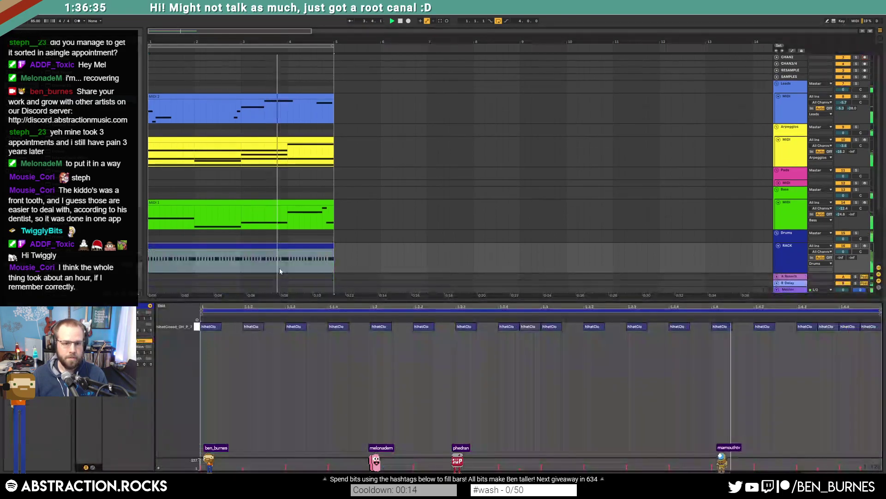
{"action": "key", "text": "shift+Tab"}
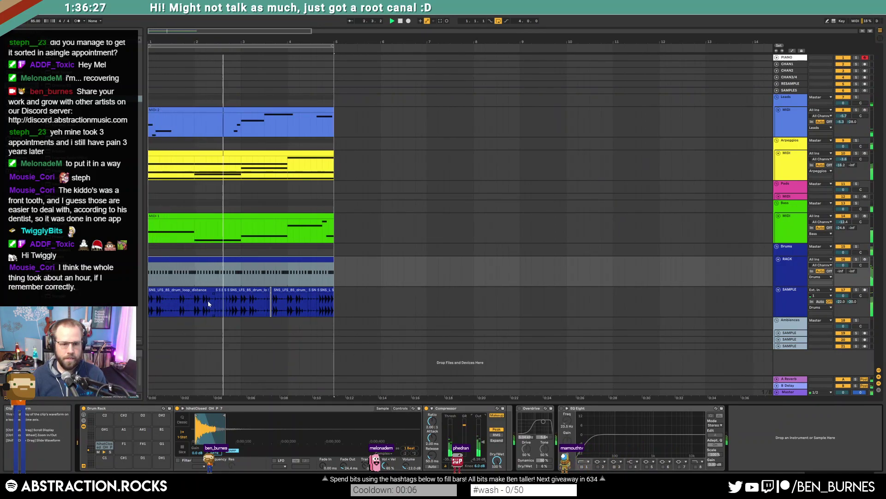
Step: Try copying the SAMPLE track's drum hit at 2.2 onto 2.2.3 and replay the passage
{"action": "scroll", "coordinate": [208, 301], "scroll_direction": "up", "scroll_amount": 10}
{"action": "left_click_drag", "start_coordinate": [208, 301], "coordinate": [240, 310]}
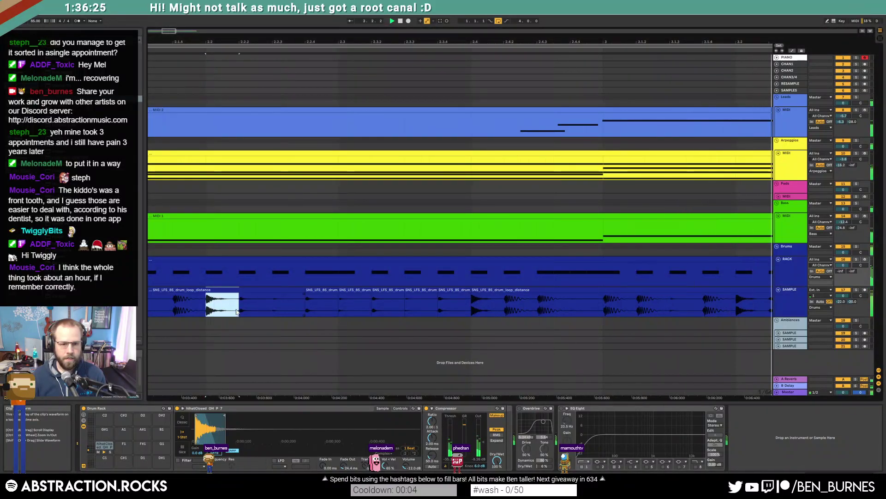
{"action": "key", "text": "ctrl+c"}
{"action": "left_click", "coordinate": [277, 309]}
{"action": "key", "text": "ctrl+v"}
{"action": "left_click", "coordinate": [158, 312]}
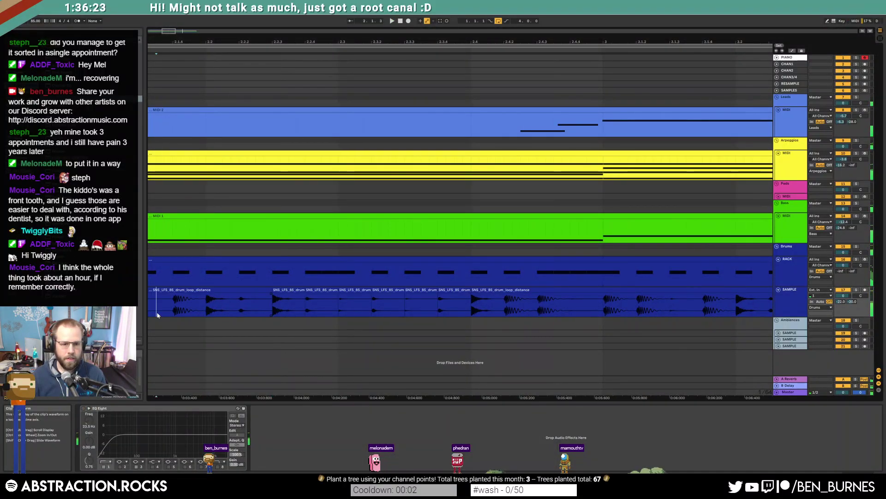
{"action": "key", "text": "space"}
{"action": "key", "text": "space"}
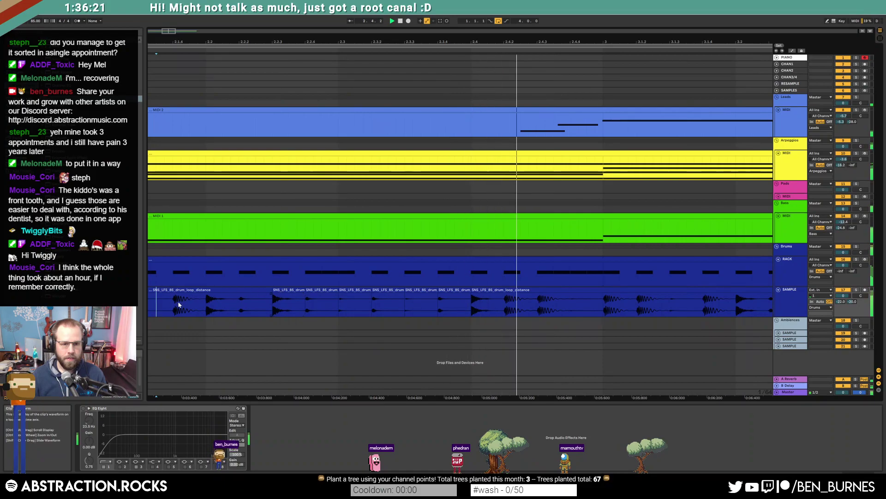
Step: Paste the drum hit from 2.1.4 over the one at 2.2.3 on the SAMPLE track and check its waveform
{"action": "left_click", "coordinate": [273, 304]}
{"action": "key", "text": "ctrl+v"}
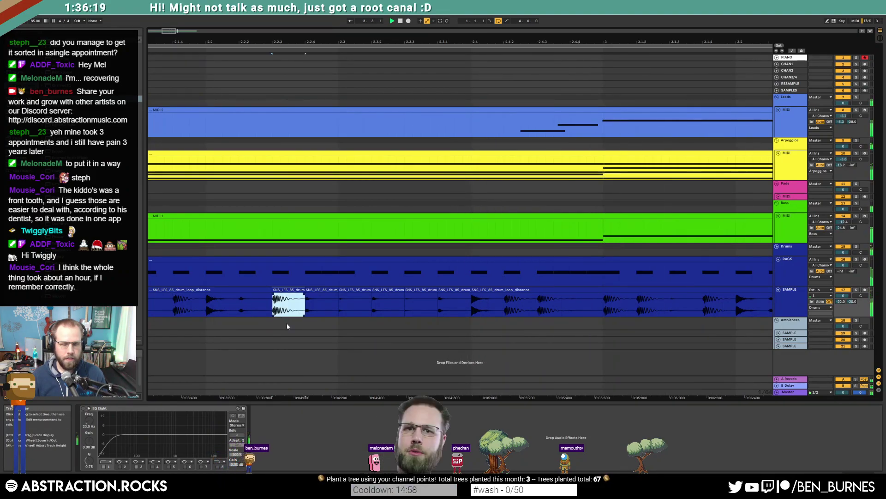
{"action": "double_click", "coordinate": [282, 290]}
{"action": "scroll", "coordinate": [319, 290], "scroll_direction": "down", "scroll_amount": 5}
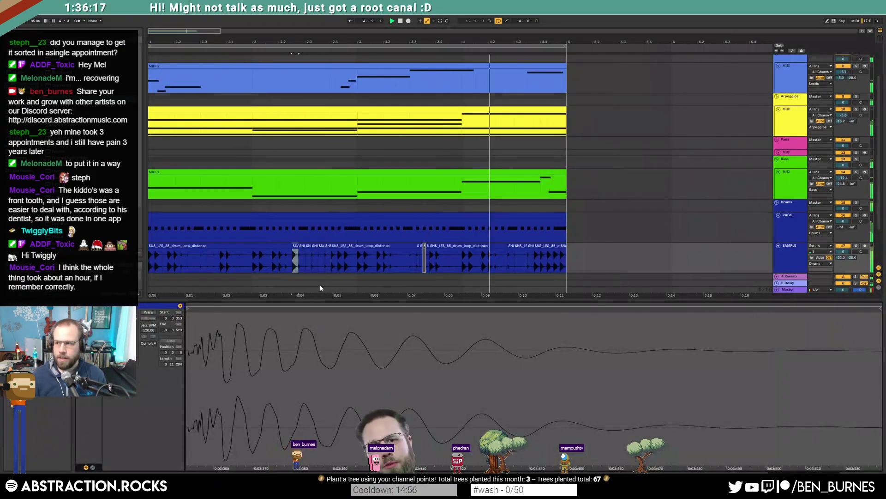
{"action": "key", "text": "shift+Tab"}
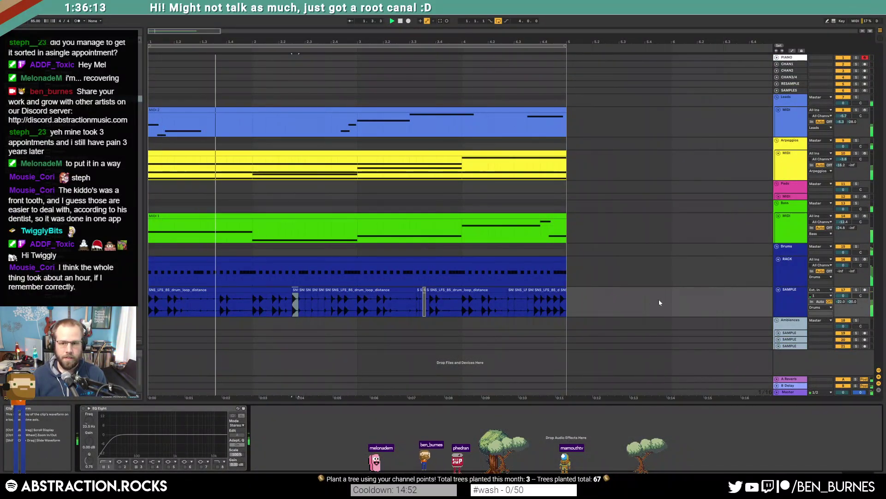
Step: Lower the SAMPLE track's volume to about -5 dB and the RACK track's to about -3 dB
{"action": "left_click", "coordinate": [785, 304]}
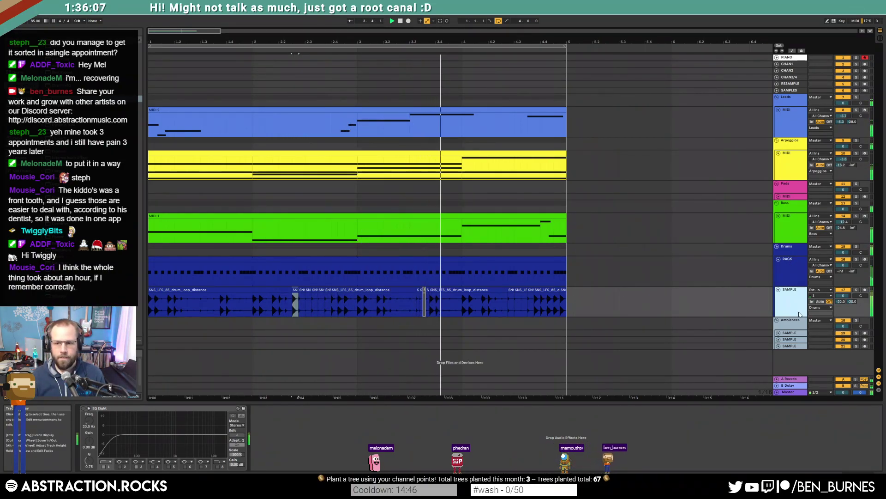
{"action": "left_click_drag", "start_coordinate": [840, 301], "coordinate": [840, 298]}
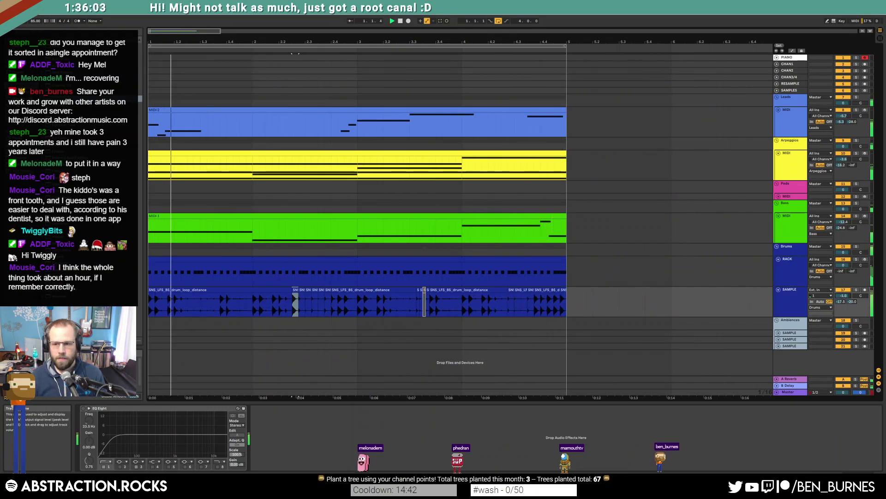
{"action": "left_click_drag", "start_coordinate": [843, 295], "coordinate": [842, 300]}
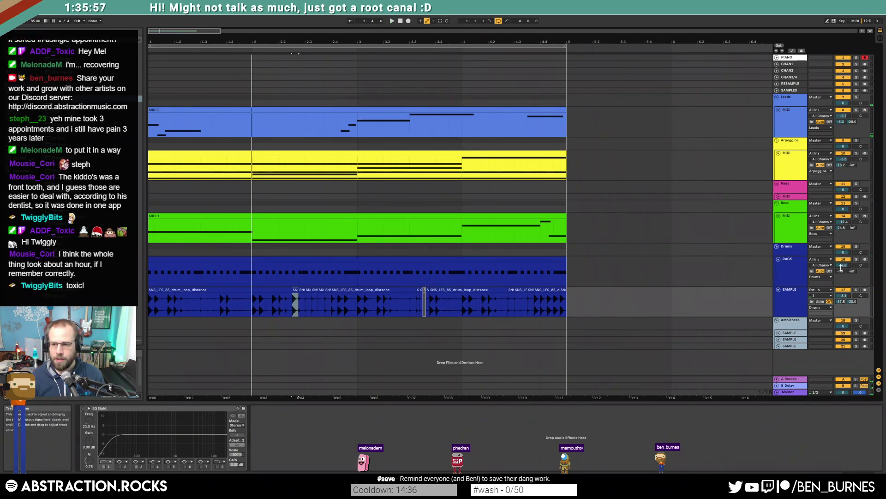
{"action": "left_click_drag", "start_coordinate": [844, 296], "coordinate": [844, 298]}
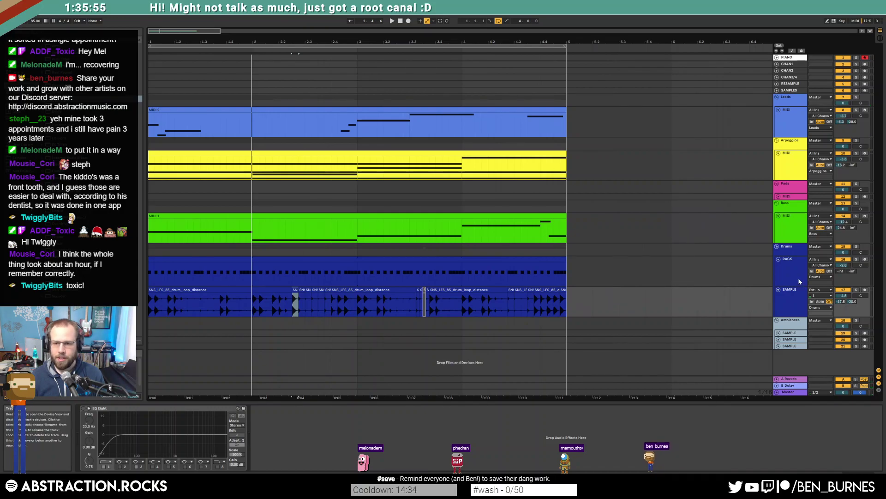
Step: Browse the percussion samples and load Clave - Strike 6 onto the C#1 pad of the RACK track's Drum Rack
{"action": "left_click", "coordinate": [796, 278]}
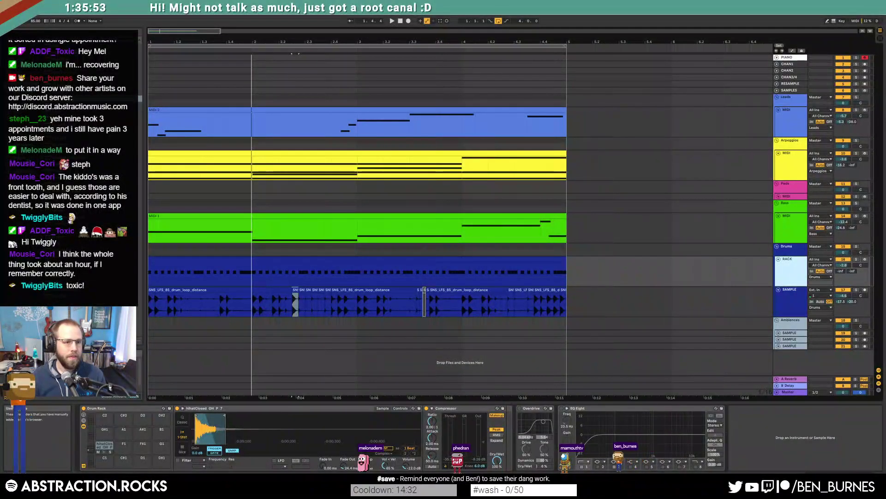
{"action": "left_click", "coordinate": [27, 158]}
{"action": "left_click_drag", "start_coordinate": [147, 121], "coordinate": [149, 56]}
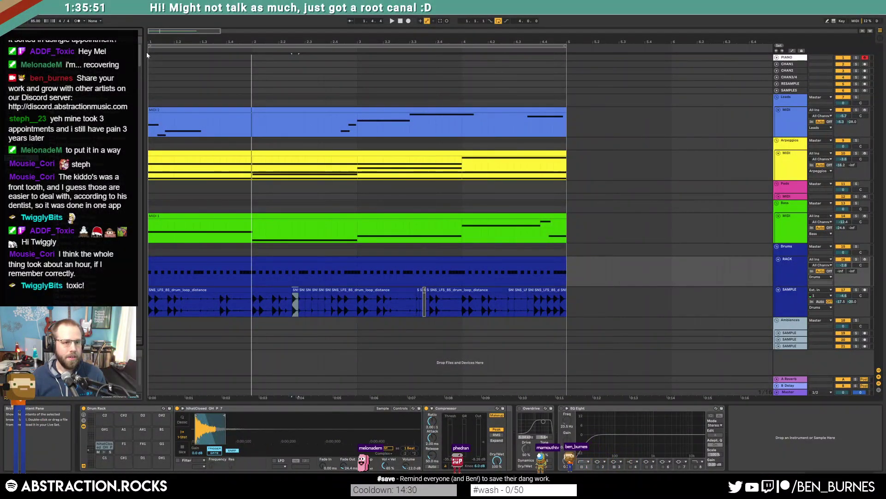
{"action": "left_click", "coordinate": [83, 190]}
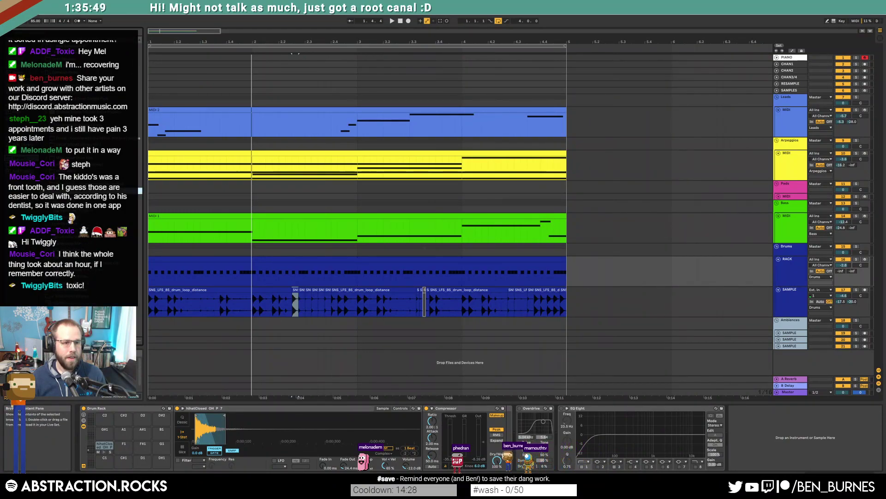
{"action": "left_click", "coordinate": [194, 256]}
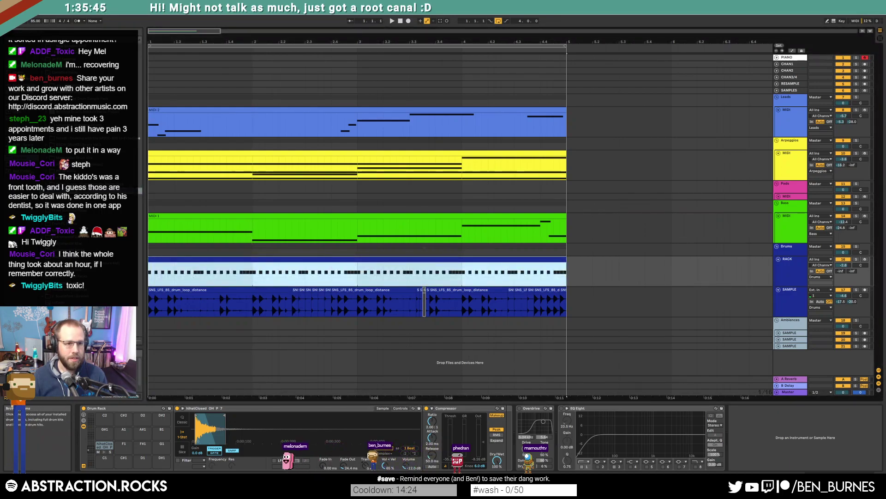
{"action": "left_click_drag", "start_coordinate": [285, 82], "coordinate": [348, 335]}
{"action": "left_click", "coordinate": [422, 346]}
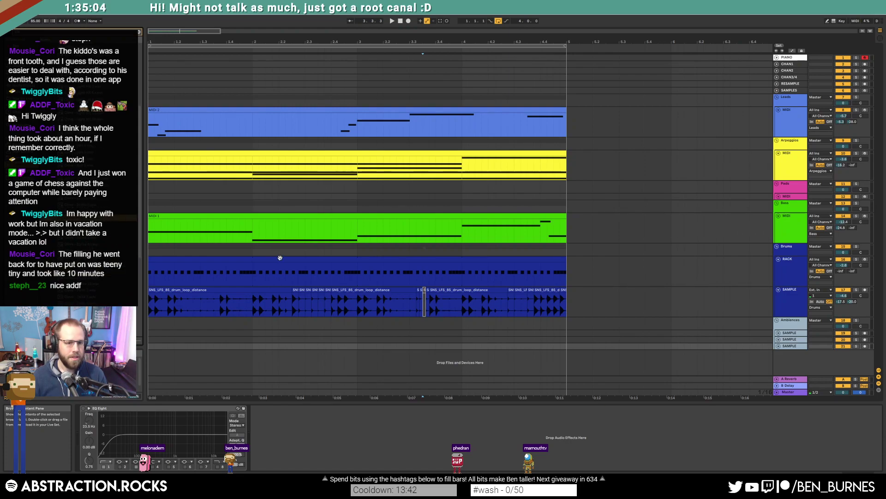
{"action": "left_click", "coordinate": [288, 259]}
{"action": "left_click", "coordinate": [92, 217]}
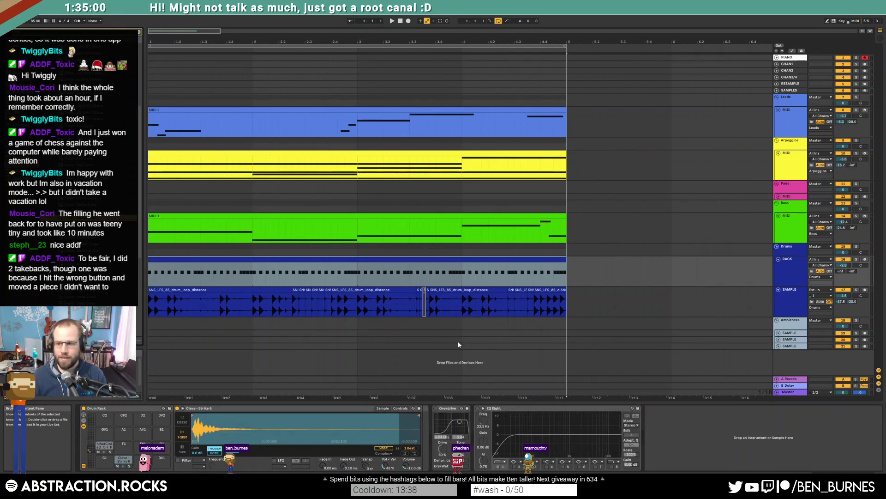
Step: Play the RACK clip briefly and add a sixteenth-note clave hit on beat 1.2
{"action": "double_click", "coordinate": [225, 259]}
{"action": "key", "text": "space"}
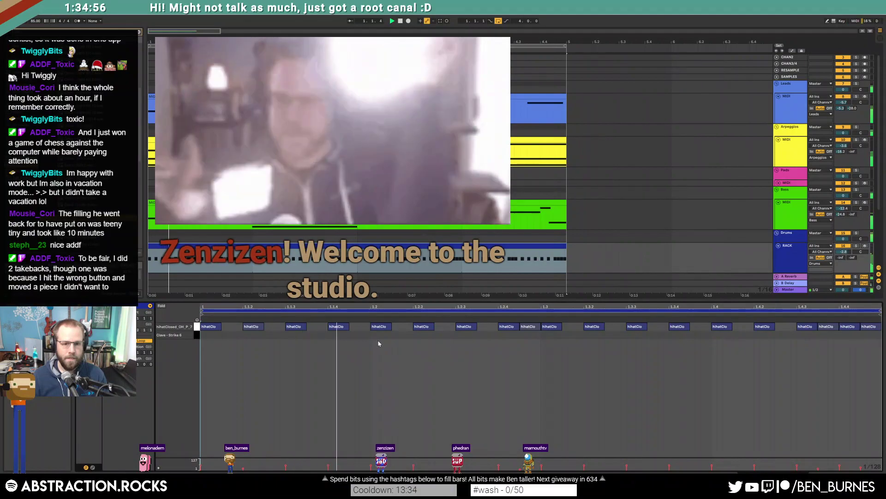
{"action": "key", "text": "space"}
{"action": "double_click", "coordinate": [373, 335]}
{"action": "left_click_drag", "start_coordinate": [373, 335], "coordinate": [411, 296]}
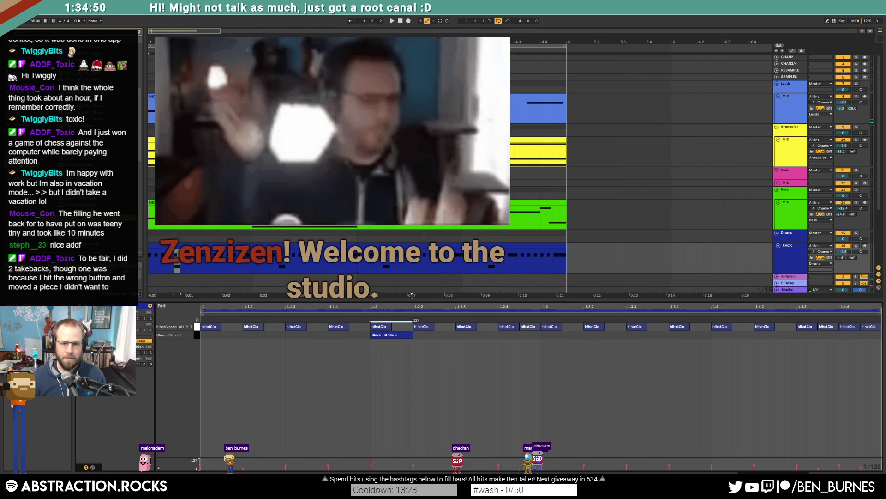
Step: Add a Reverb after the Clave - Strike 6 sampler, lengthen its decay time and audition the pad
{"action": "key", "text": "shift+Tab"}
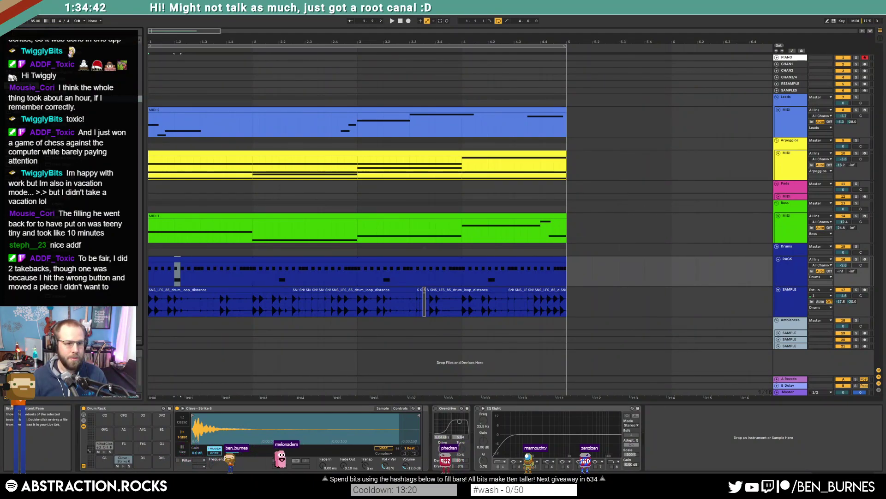
{"action": "left_click_drag", "start_coordinate": [412, 439], "coordinate": [421, 436]}
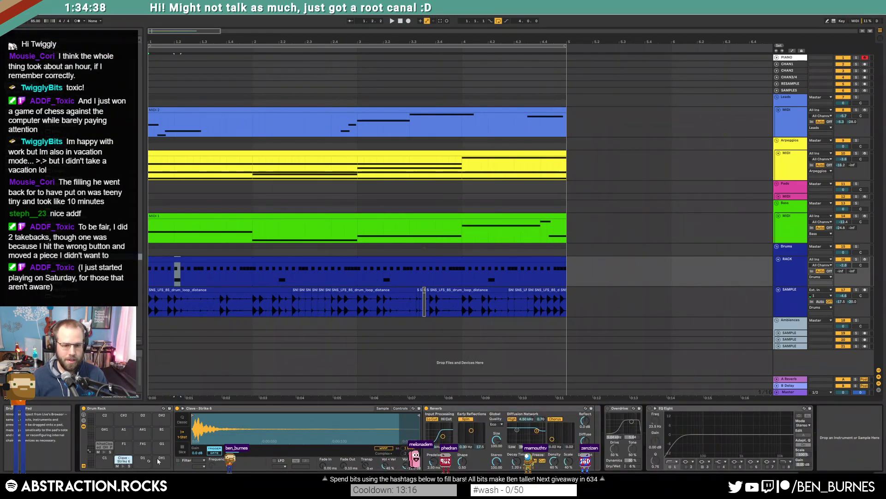
{"action": "left_click_drag", "start_coordinate": [517, 461], "coordinate": [517, 450]}
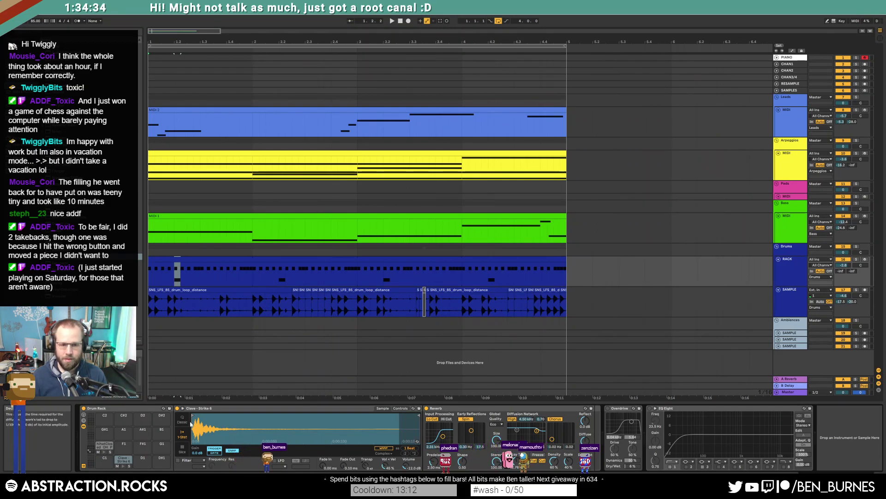
{"action": "left_click", "coordinate": [122, 467]}
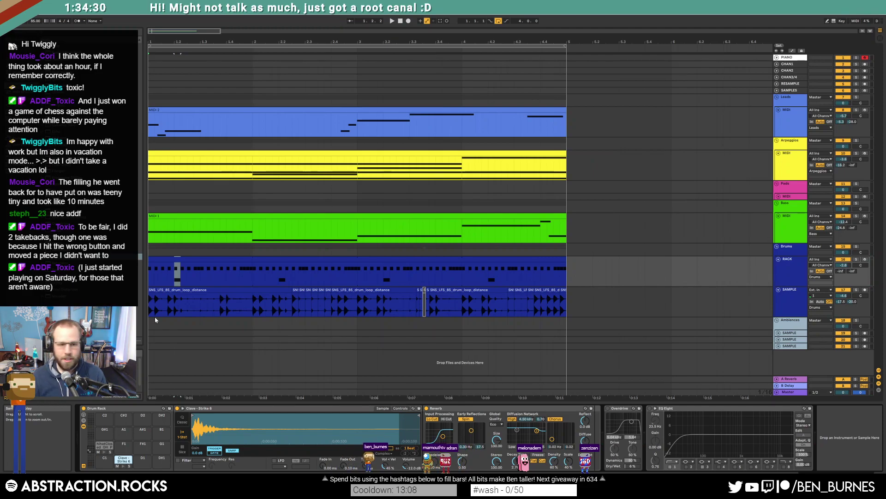
Step: Measure the sixteenth-note span from 1.2.2 to 1.2.3 on the RACK track and set the clave Reverb's predelay to 176 ms
{"action": "scroll", "coordinate": [181, 312], "scroll_direction": "up", "scroll_amount": 5}
{"action": "scroll", "coordinate": [181, 311], "scroll_direction": "up", "scroll_amount": 3}
{"action": "left_click_drag", "start_coordinate": [207, 278], "coordinate": [105, 278]}
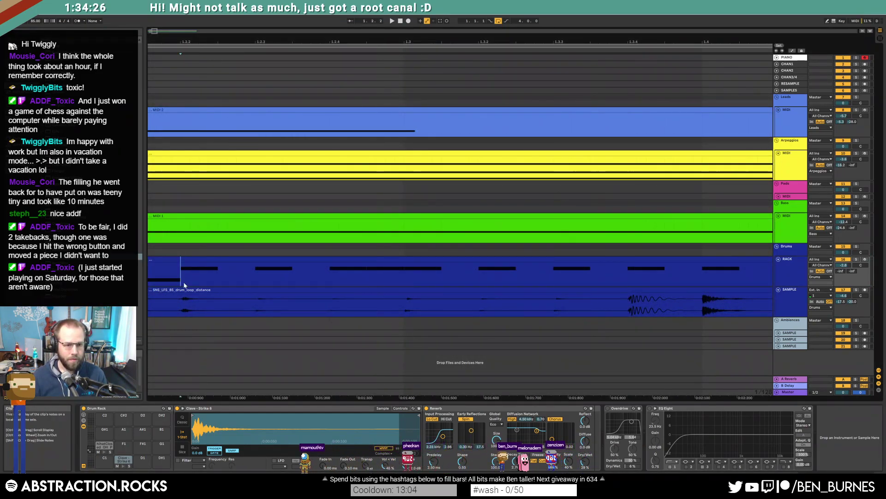
{"action": "left_click_drag", "start_coordinate": [180, 277], "coordinate": [255, 277]}
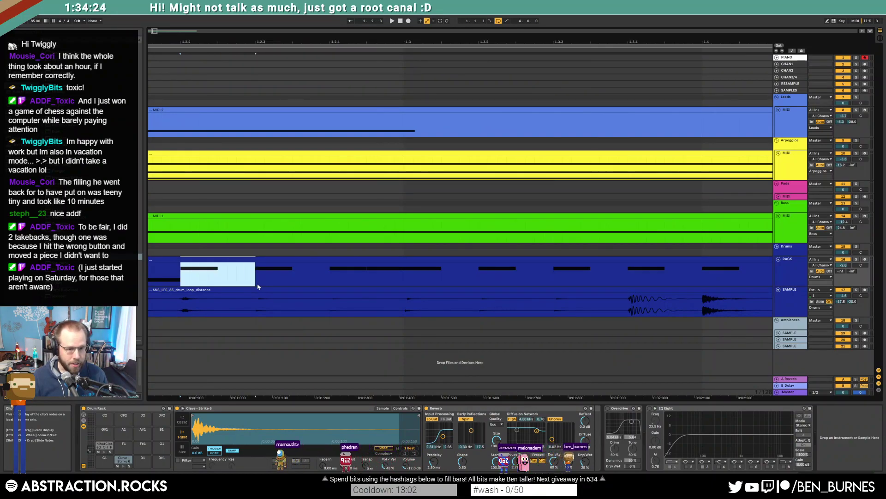
{"action": "left_click_drag", "start_coordinate": [435, 462], "coordinate": [435, 416]}
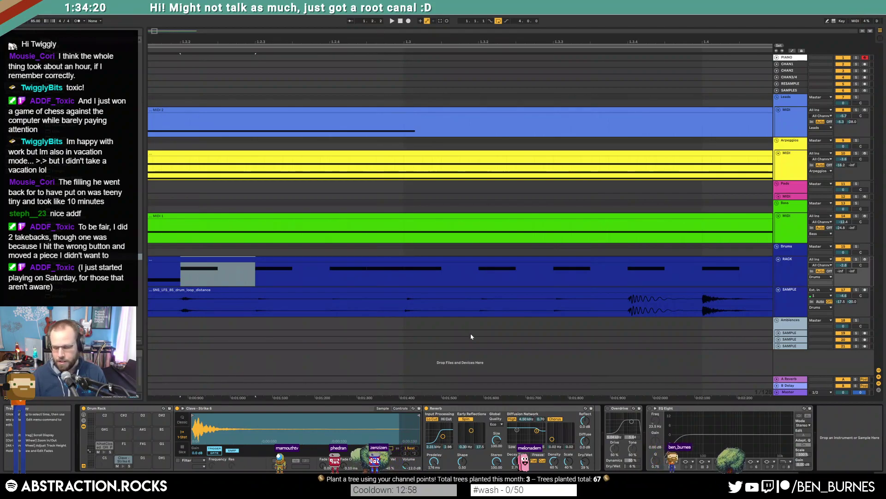
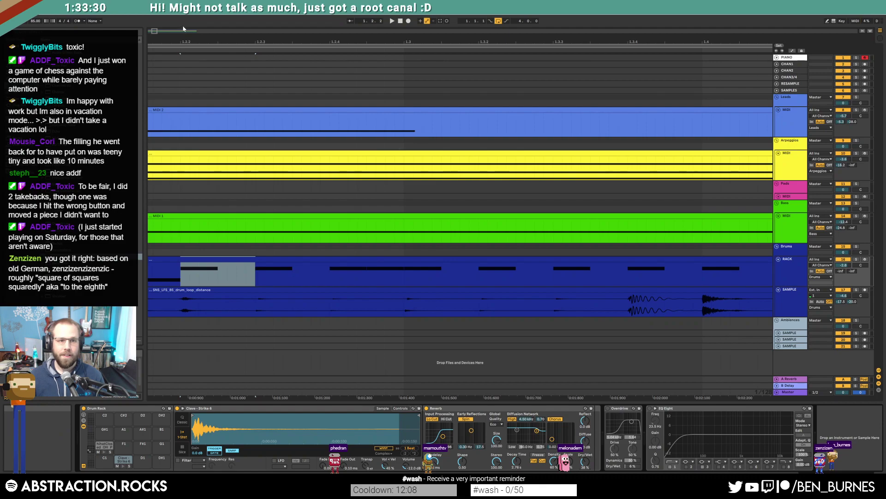
Step: Replay the loop from the start and from the clave hit at 1.2, and audition the clave pad with its reverb
{"action": "left_click_drag", "start_coordinate": [154, 31], "coordinate": [159, 5]}
{"action": "key", "text": "space"}
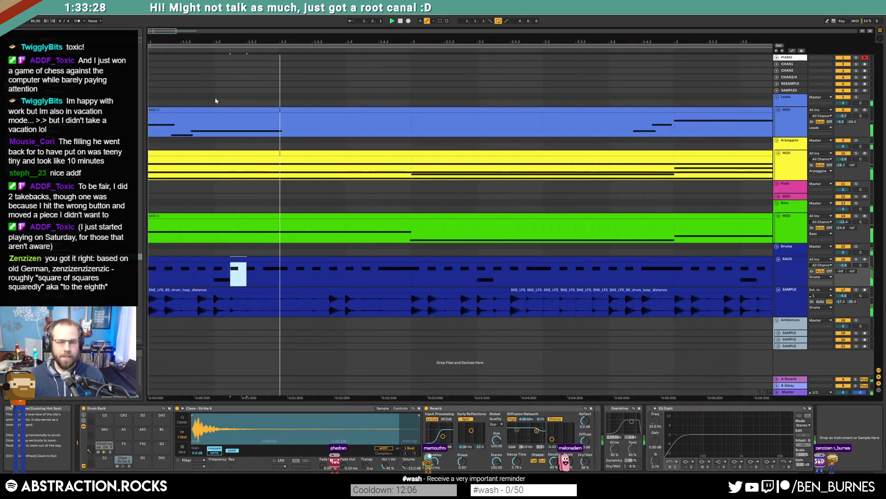
{"action": "left_click", "coordinate": [401, 22]}
{"action": "key", "text": "space"}
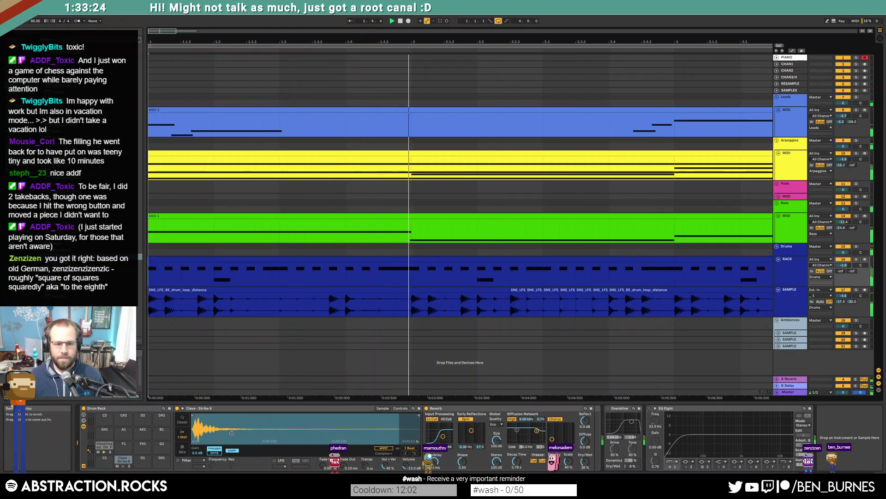
{"action": "left_click", "coordinate": [215, 279]}
{"action": "key", "text": "space"}
{"action": "left_click", "coordinate": [122, 467]}
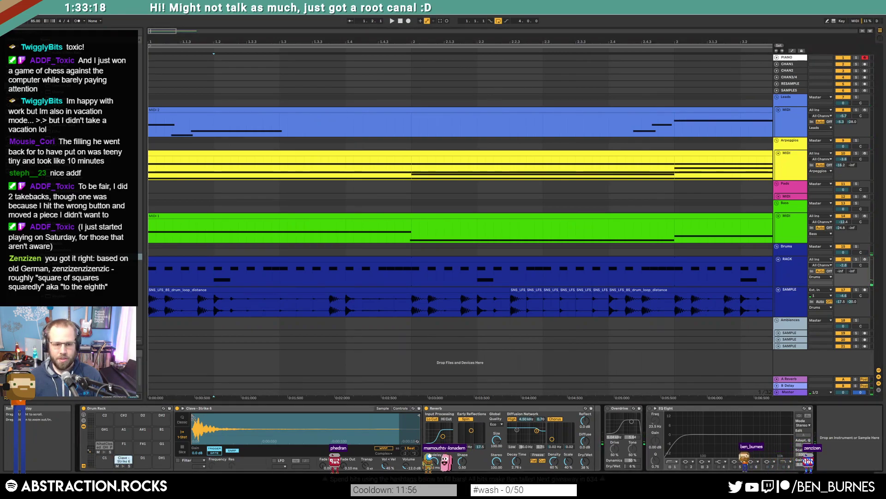
Step: Compare the clave note in the RACK clip with the drum hit at 1.2 on the SAMPLE track
{"action": "double_click", "coordinate": [252, 266]}
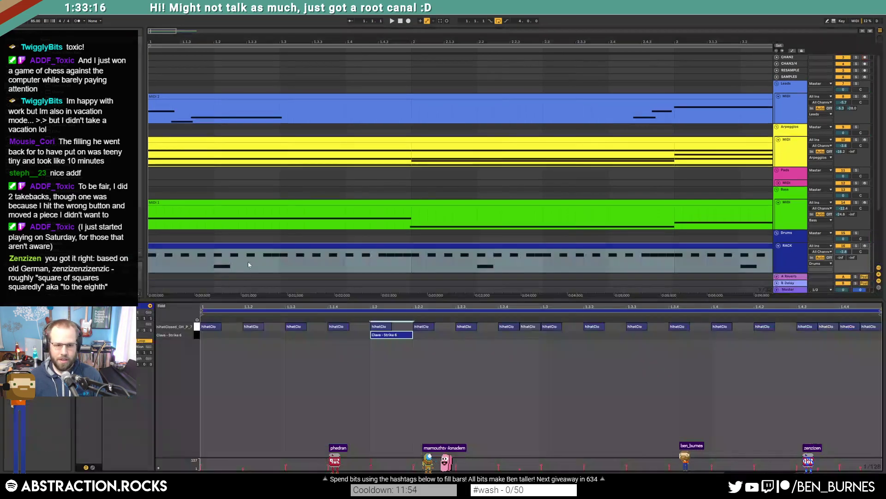
{"action": "left_click", "coordinate": [318, 396]}
{"action": "key", "text": "shift+Tab"}
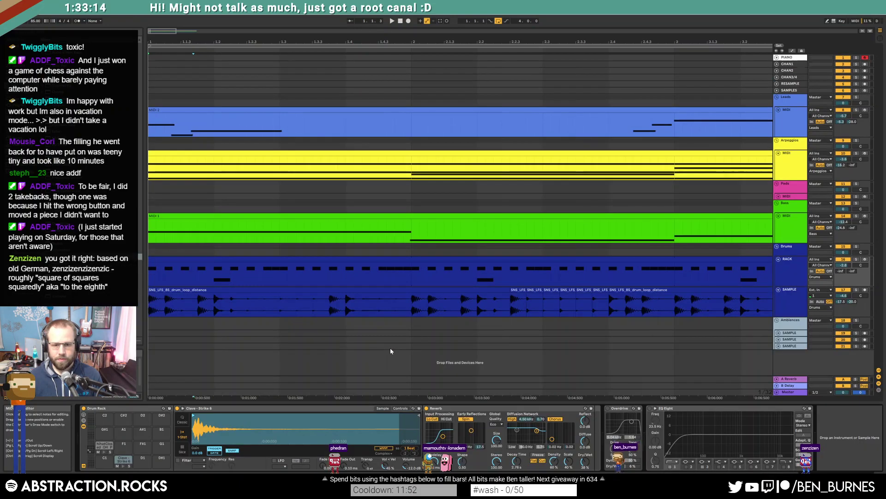
{"action": "left_click", "coordinate": [215, 301]}
{"action": "left_click_drag", "start_coordinate": [227, 308], "coordinate": [227, 308]}
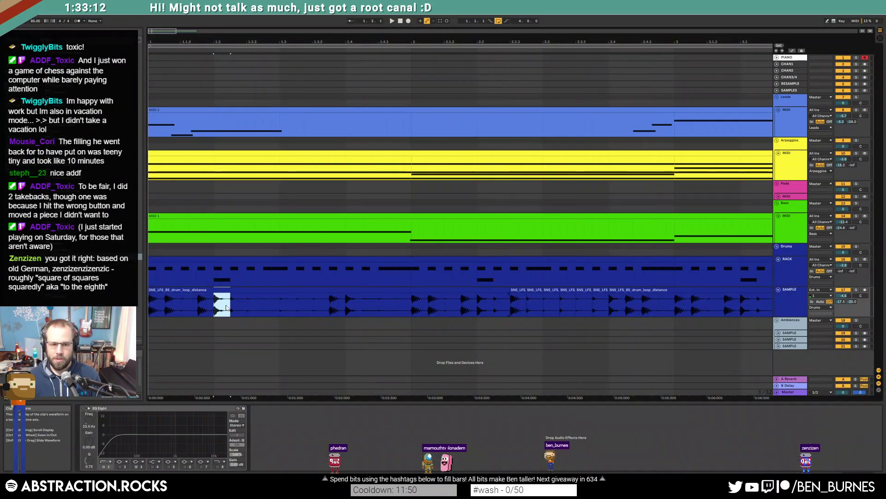
{"action": "left_click", "coordinate": [216, 279]}
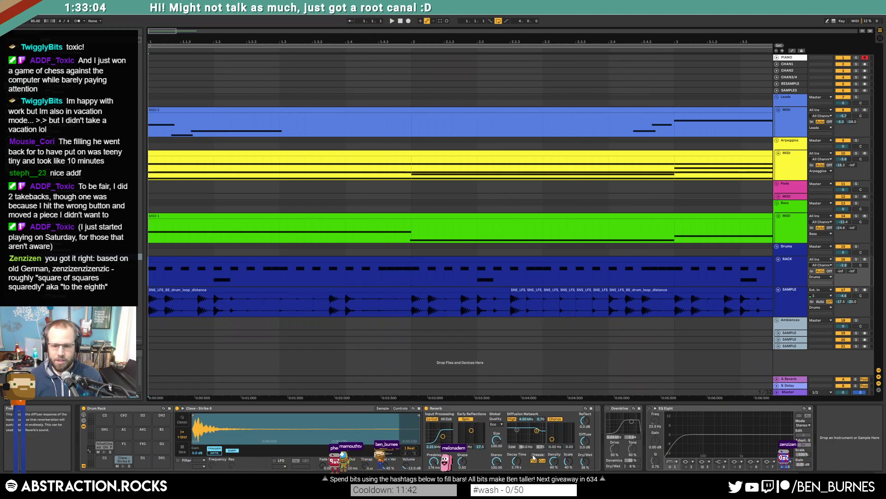
Step: Raise the clave sampler's volume and replay the whole loop
{"action": "left_click_drag", "start_coordinate": [409, 465], "coordinate": [408, 455]}
{"action": "key", "text": "space"}
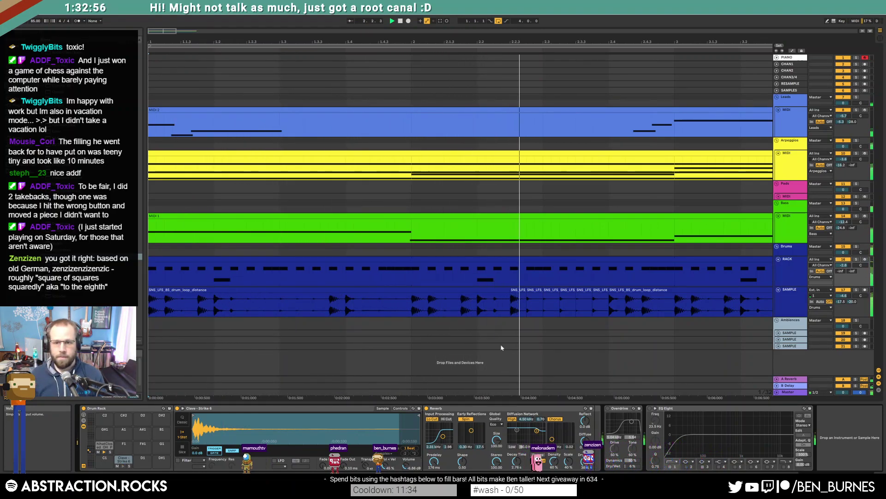
{"action": "left_click_drag", "start_coordinate": [162, 32], "coordinate": [163, 16]}
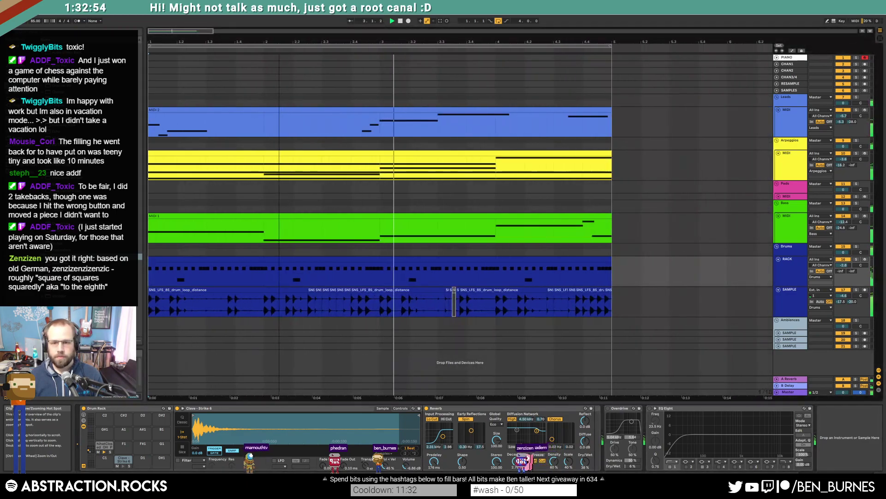
Step: Nudge the two short lead notes before bar 3 slightly later, and fine-tune the second one's timing
{"action": "double_click", "coordinate": [373, 119]}
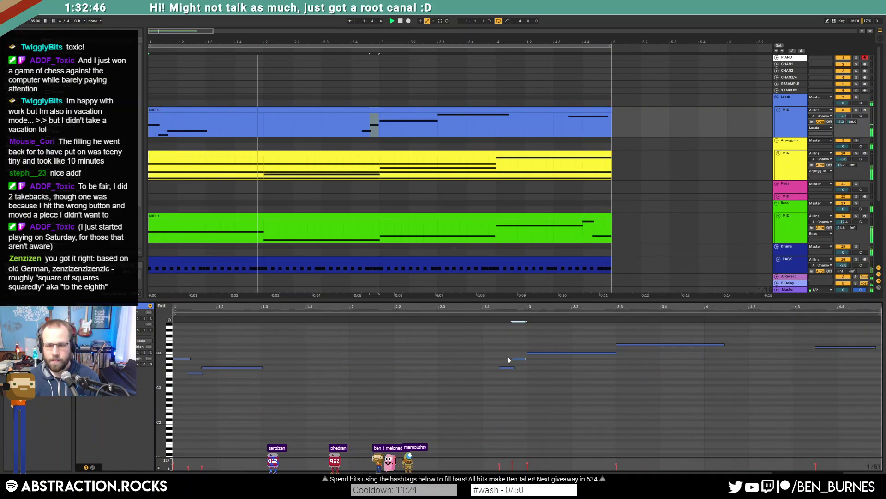
{"action": "left_click_drag", "start_coordinate": [505, 351], "coordinate": [518, 375]}
{"action": "key", "text": "Right"}
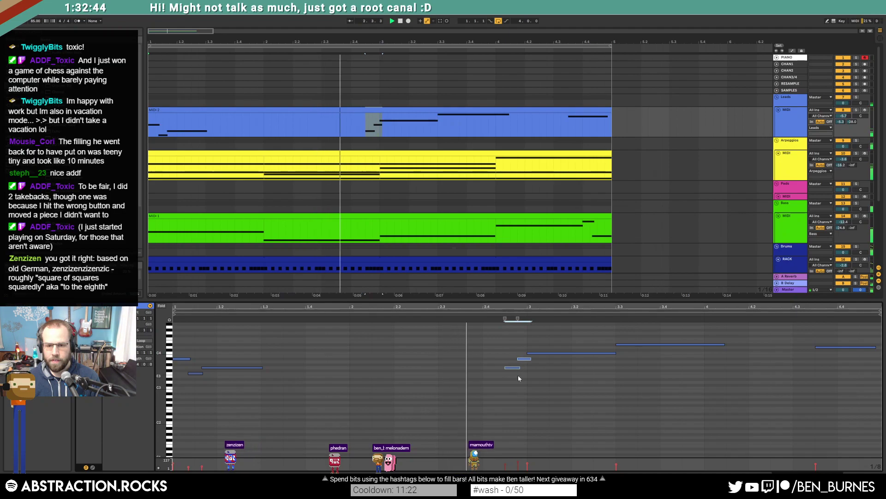
{"action": "left_click", "coordinate": [530, 375]}
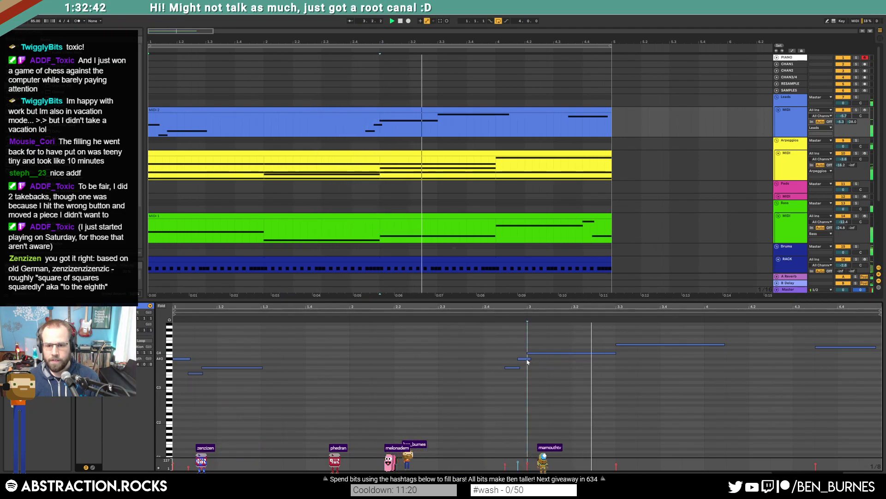
{"action": "left_click", "coordinate": [523, 359]}
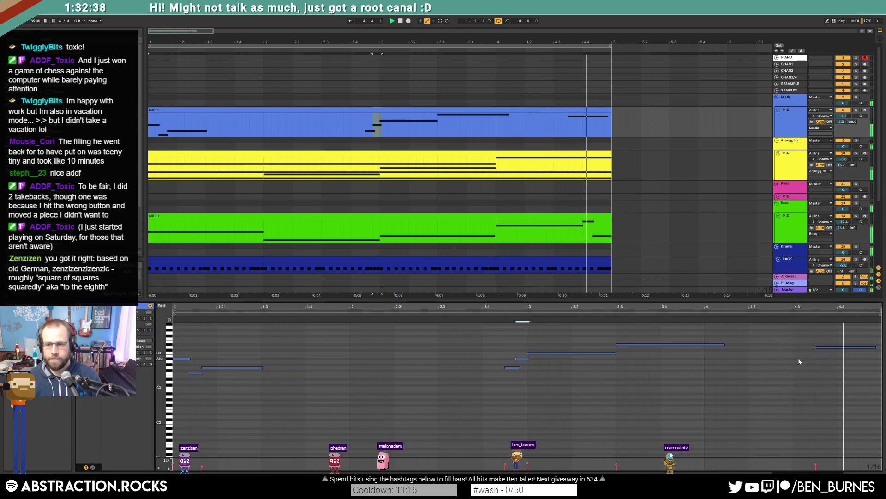
Step: Raise the lead track's reverb send to about -4.4 dB and turn its delay send down to -inf
{"action": "left_click_drag", "start_coordinate": [841, 122], "coordinate": [841, 119]}
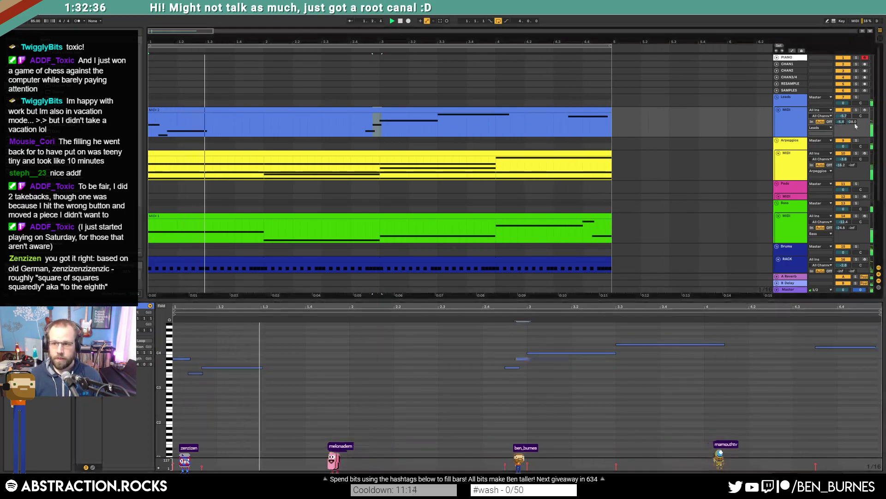
{"action": "key", "text": "shift+Tab"}
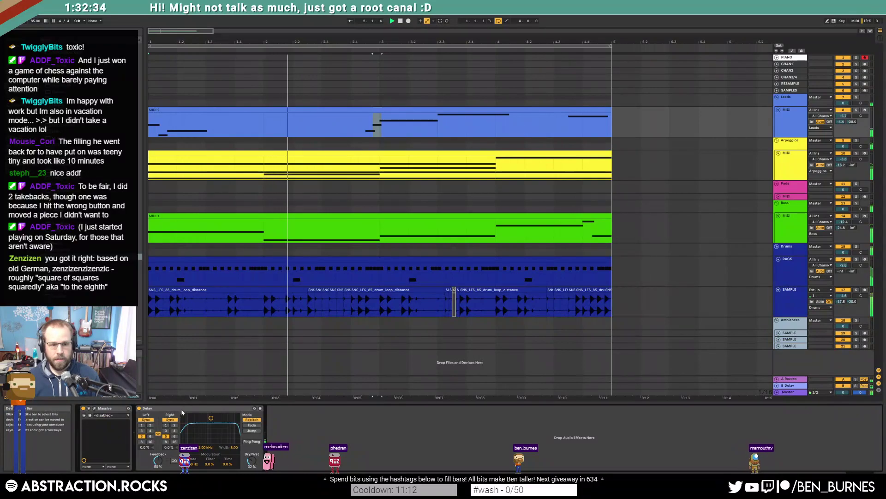
{"action": "left_click_drag", "start_coordinate": [851, 122], "coordinate": [850, 152]}
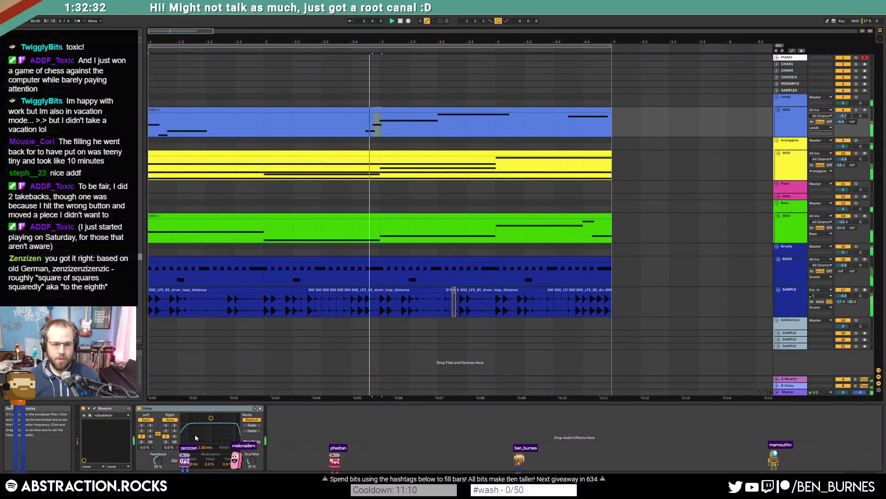
Step: Raise the lead Delay's Dry/Wet to about 41% and set its delay time to 4 sixteenths
{"action": "left_click_drag", "start_coordinate": [251, 460], "coordinate": [251, 456]}
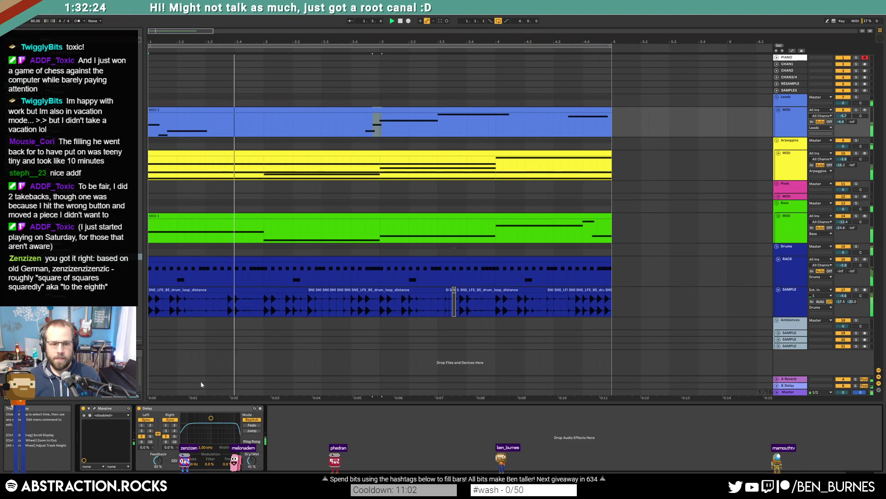
{"action": "left_click", "coordinate": [174, 430]}
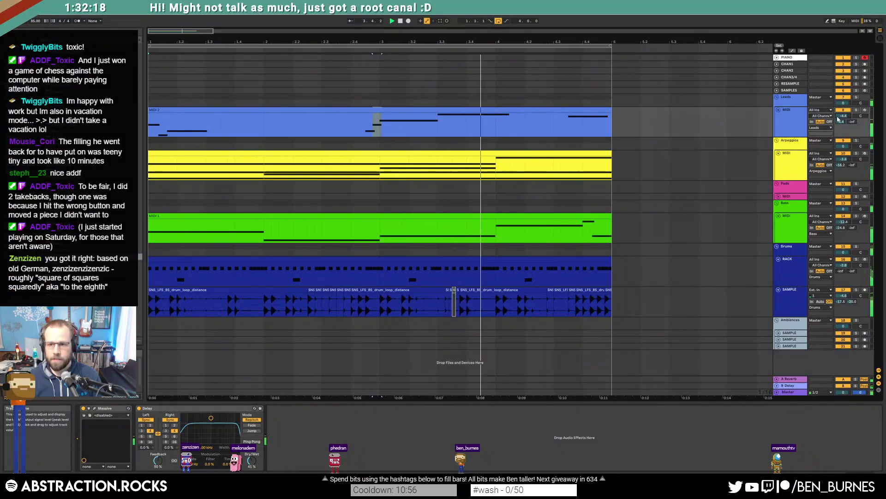
{"action": "left_click", "coordinate": [796, 118]}
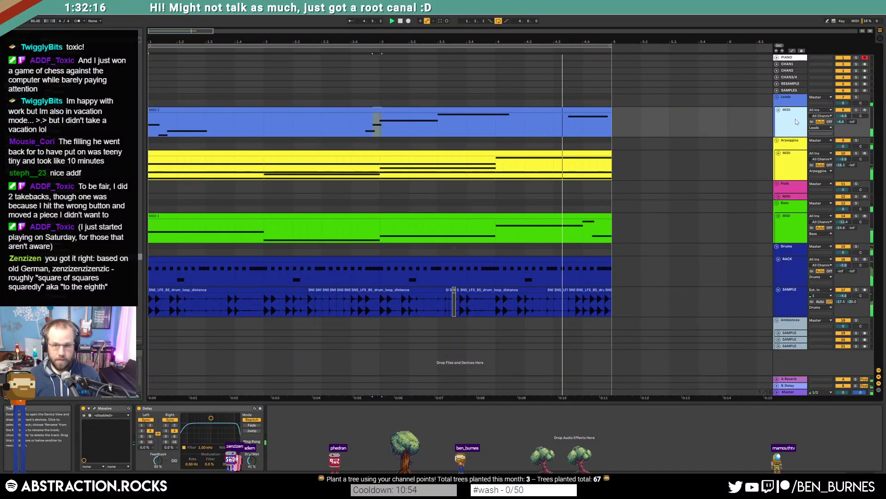
Step: Add and arm a second MIDI track in the Leads group, then switch arming to the PIANO track and play along with the loop
{"action": "key", "text": "ctrl+shift+t"}
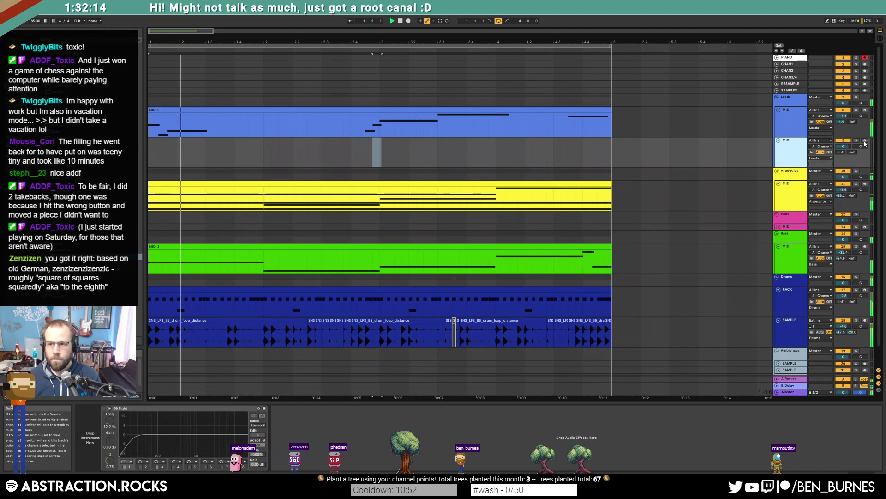
{"action": "left_click", "coordinate": [865, 141]}
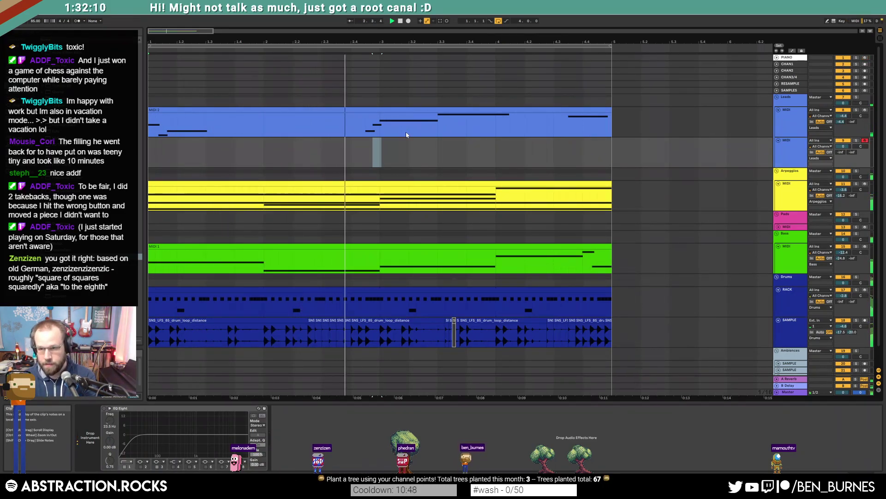
{"action": "left_click", "coordinate": [865, 58]}
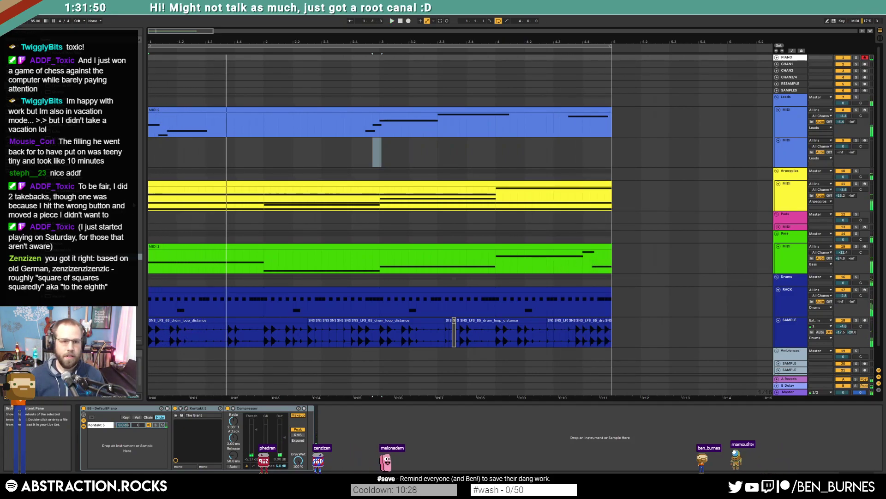
{"action": "key", "text": "space"}
{"action": "left_click", "coordinate": [150, 153]}
Step: Unfold the MIDI track in the Pads group and arm it for recording
{"action": "left_click", "coordinate": [778, 227]}
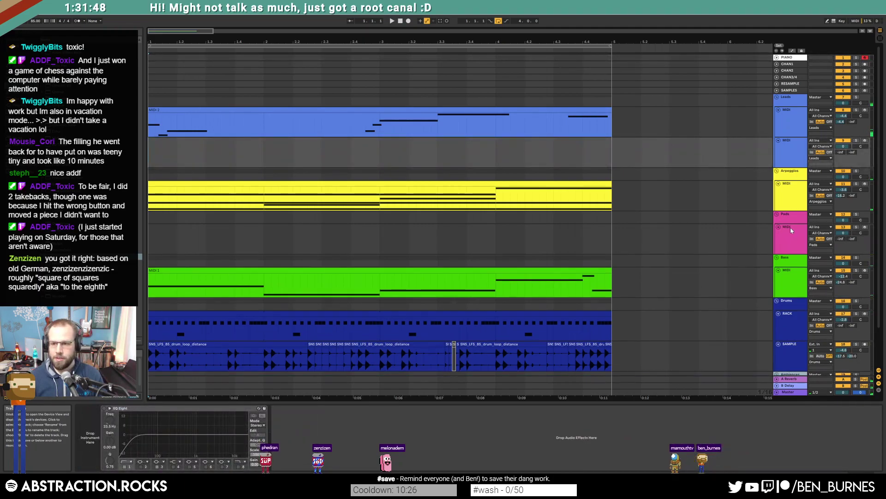
{"action": "left_click", "coordinate": [793, 230]}
{"action": "left_click", "coordinate": [865, 227]}
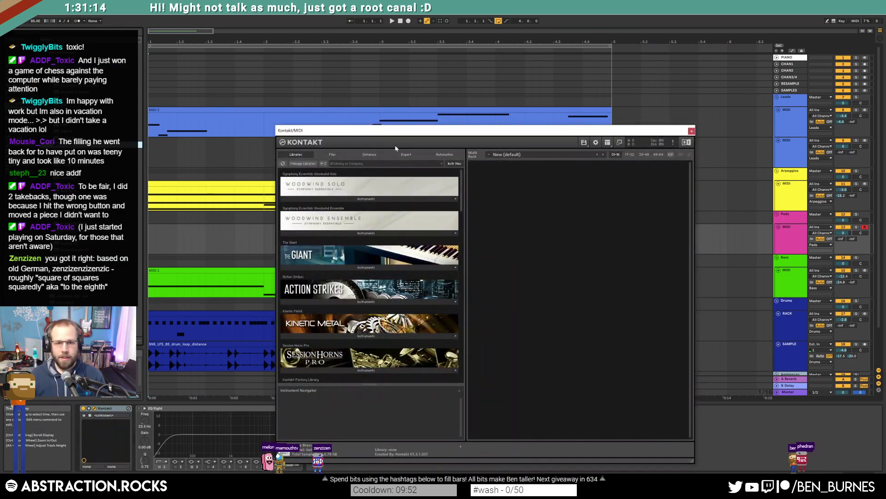
Step: Load the On The Road patch in Kontakt from the Scarbee Mark I folder of the Scarbee Vintage Keys library
{"action": "left_click_drag", "start_coordinate": [513, 133], "coordinate": [517, 192]}
{"action": "left_click", "coordinate": [423, 221]}
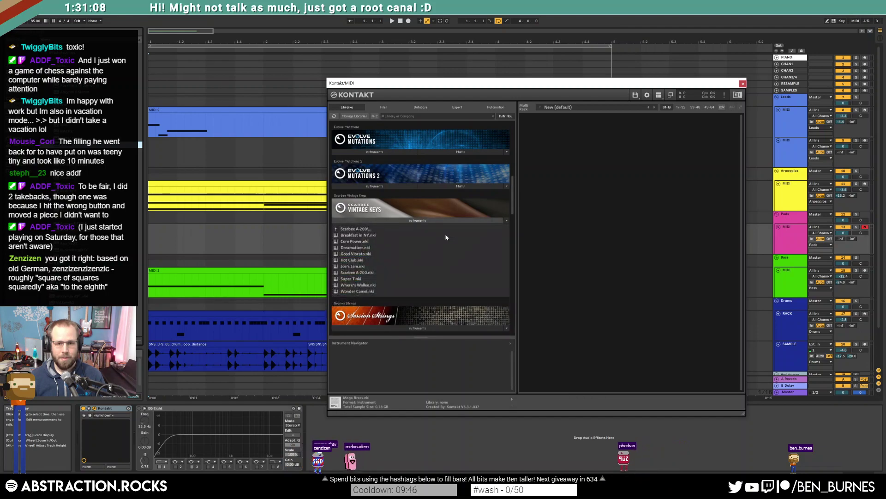
{"action": "left_click", "coordinate": [351, 229]}
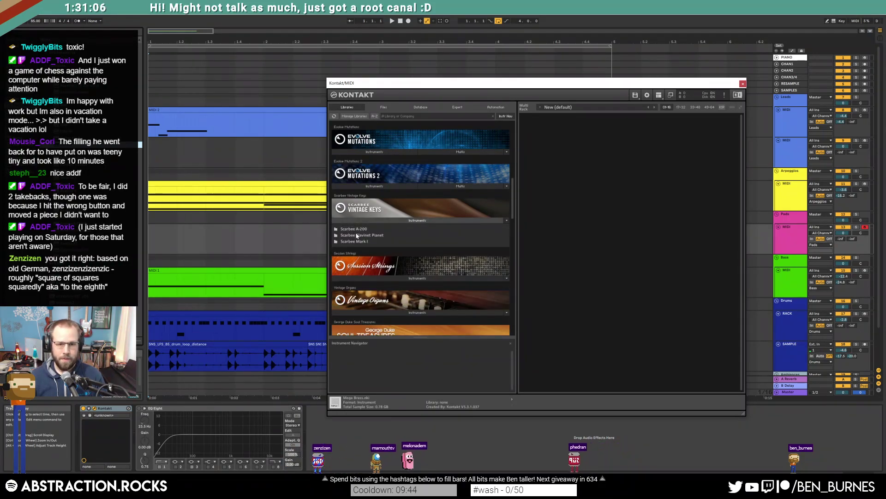
{"action": "left_click", "coordinate": [371, 237]}
{"action": "double_click", "coordinate": [372, 255]}
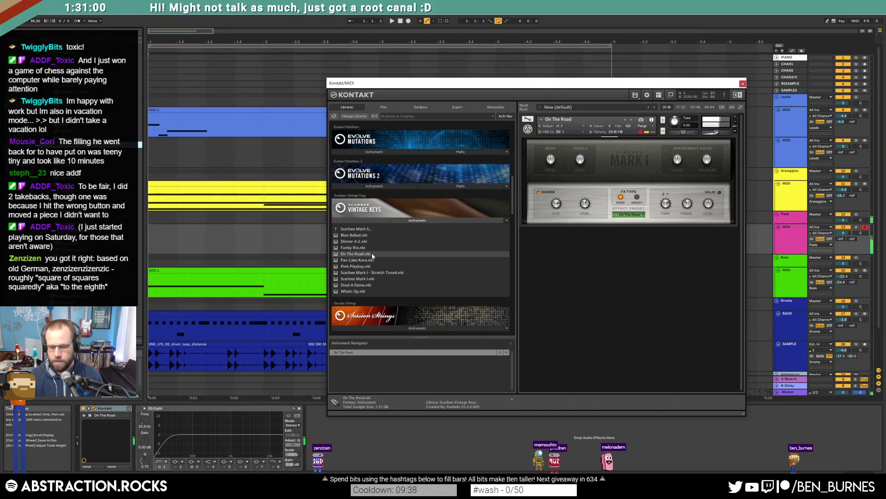
Step: Record a pass of electric piano chords across the four-bar loop on the Pads track, and close the Kontakt window
{"action": "left_click", "coordinate": [409, 21]}
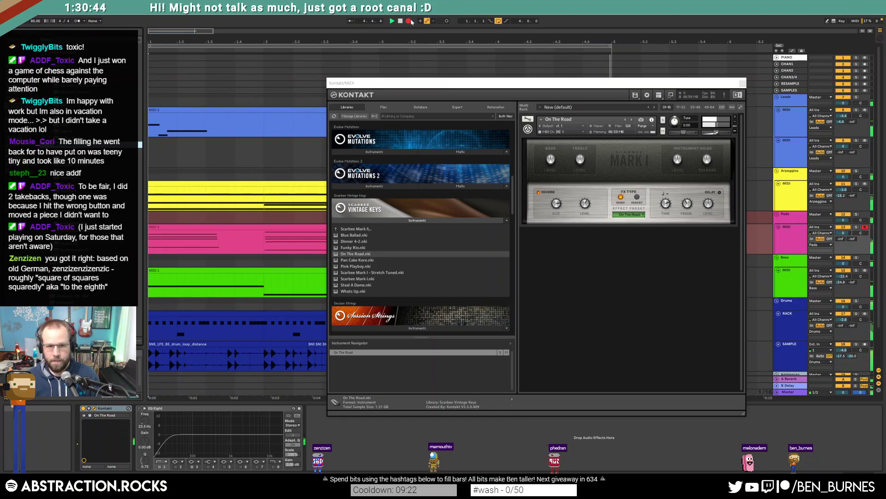
{"action": "left_click", "coordinate": [410, 21]}
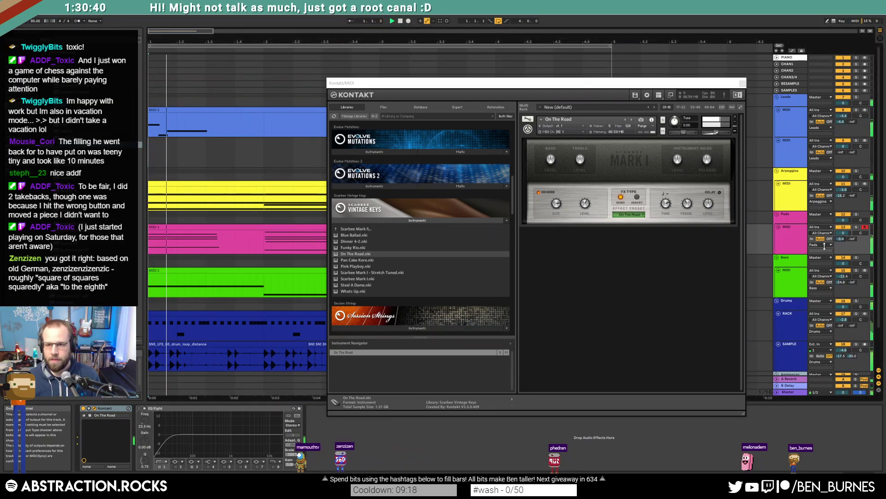
{"action": "left_click", "coordinate": [742, 84]}
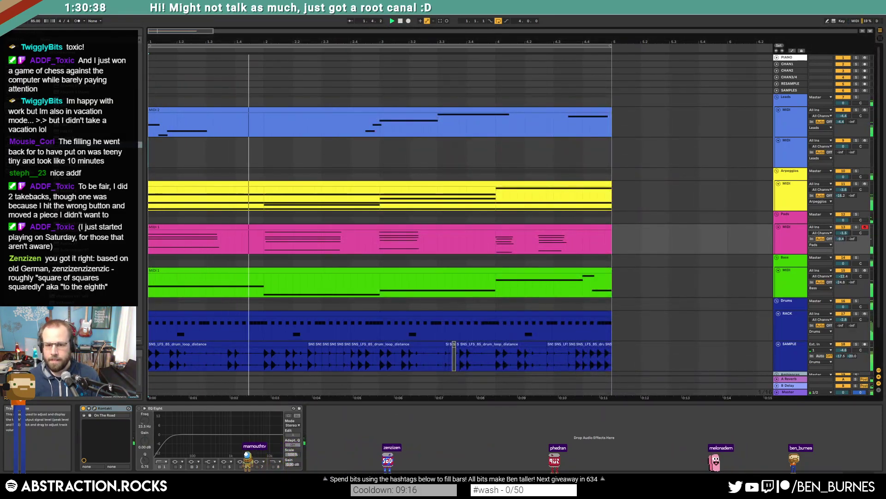
Step: Open the recorded pad clip, examine its chords and its MIDI controller 64 (Hold) envelope, and stop playback
{"action": "double_click", "coordinate": [416, 228]}
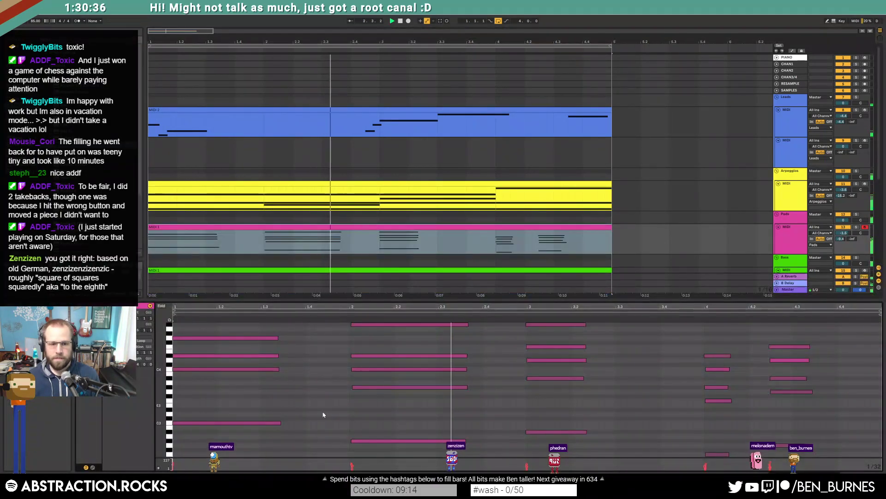
{"action": "left_click", "coordinate": [92, 467]}
{"action": "left_click", "coordinate": [169, 318]}
{"action": "scroll", "coordinate": [187, 284], "scroll_direction": "down", "scroll_amount": 4}
{"action": "left_click", "coordinate": [187, 282]}
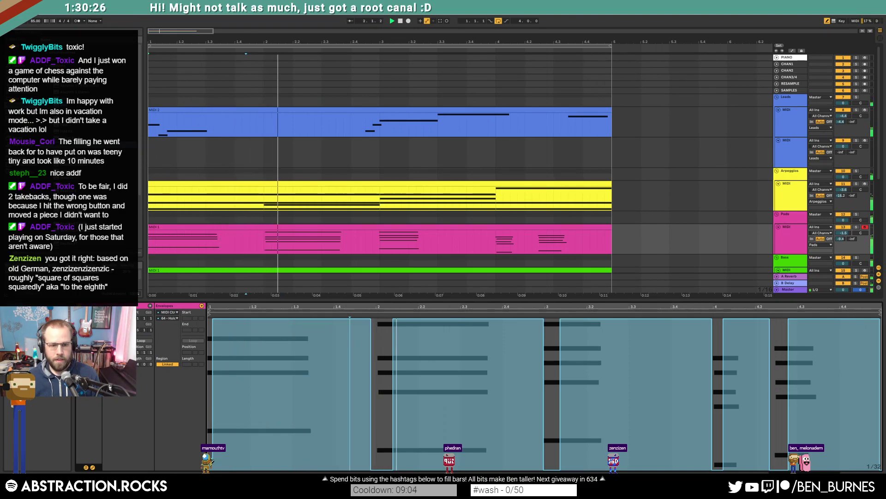
{"action": "key", "text": "shift+Tab"}
{"action": "scroll", "coordinate": [407, 247], "scroll_direction": "down", "scroll_amount": 2}
{"action": "key", "text": "space"}
Step: Try raising the long bar-4 bass note to F1 and the short note after it to G1, listening in the loop
{"action": "left_click", "coordinate": [561, 228]}
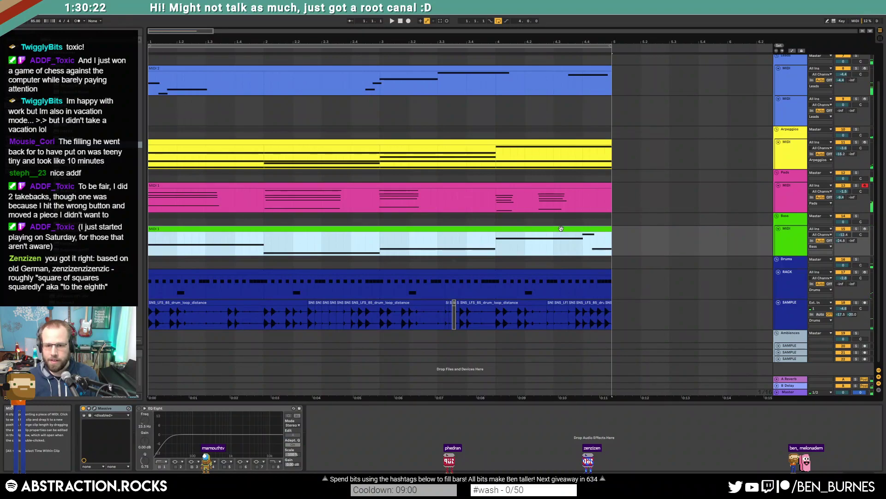
{"action": "double_click", "coordinate": [561, 228]}
{"action": "left_click", "coordinate": [784, 386]}
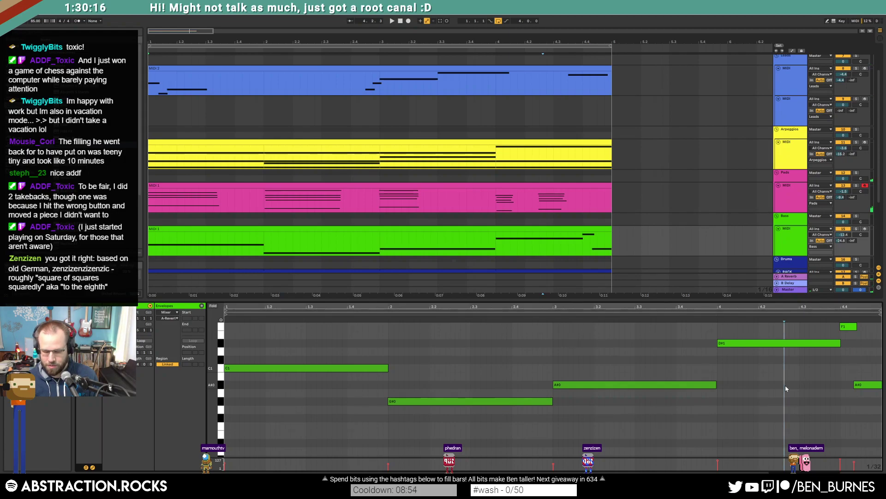
{"action": "left_click", "coordinate": [831, 343]}
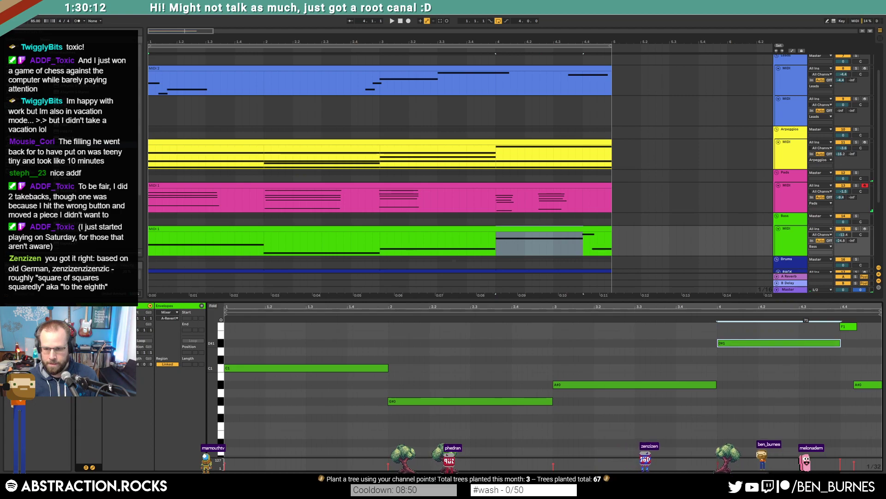
{"action": "key", "text": "Up"}
{"action": "key", "text": "Up"}
{"action": "scroll", "coordinate": [848, 357], "scroll_direction": "up", "scroll_amount": 1}
{"action": "key", "text": "Up"}
{"action": "key", "text": "Down"}
{"action": "scroll", "coordinate": [842, 339], "scroll_direction": "up", "scroll_amount": 1}
{"action": "double_click", "coordinate": [843, 342]}
{"action": "left_click", "coordinate": [684, 314]}
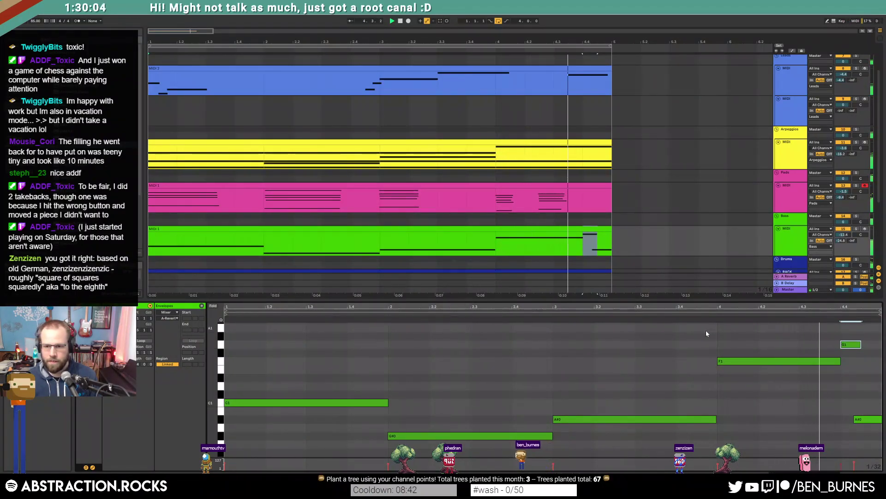
Step: Lower the long bar-4 bass note and the short one after it by two semitones each, reverting the raise
{"action": "left_click", "coordinate": [783, 377]}
{"action": "left_click_drag", "start_coordinate": [783, 377], "coordinate": [855, 333]}
{"action": "key", "text": "Down"}
{"action": "key", "text": "Down"}
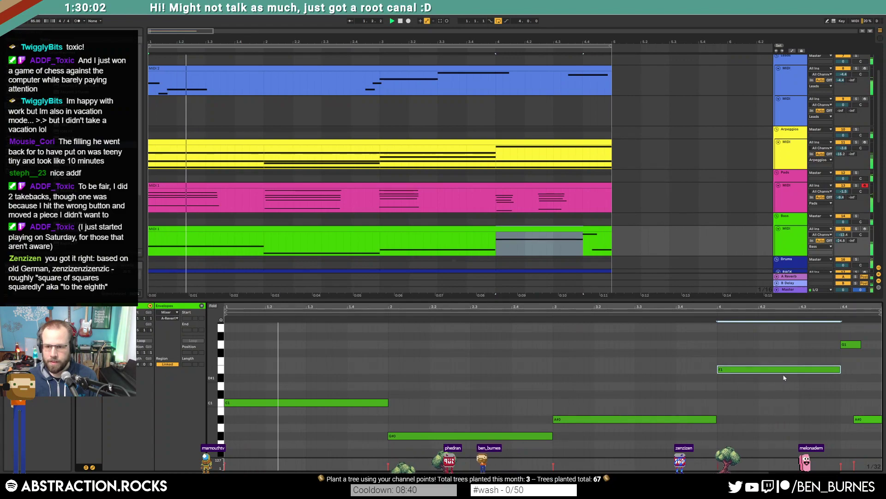
Step: In the pad clip, lower the bottom note of the chord at the start of bar 4 by two semitones to D#2
{"action": "left_click", "coordinate": [545, 184]}
{"action": "key", "text": "space"}
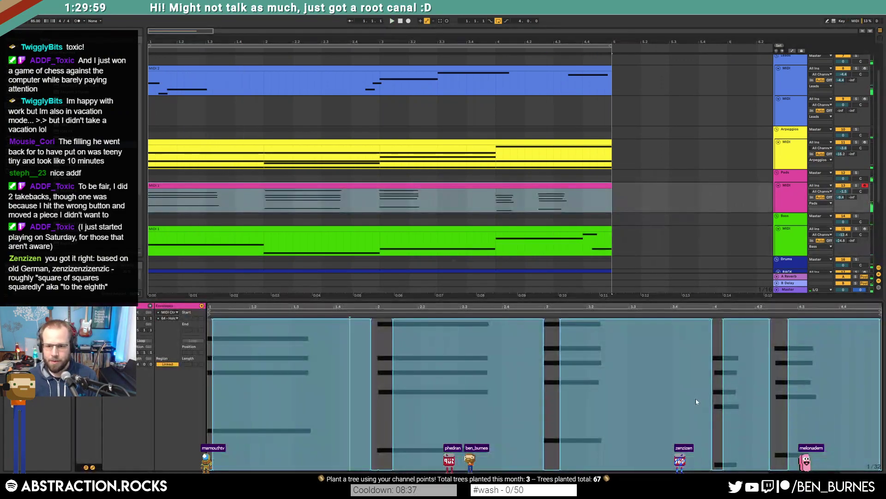
{"action": "left_click", "coordinate": [92, 468]}
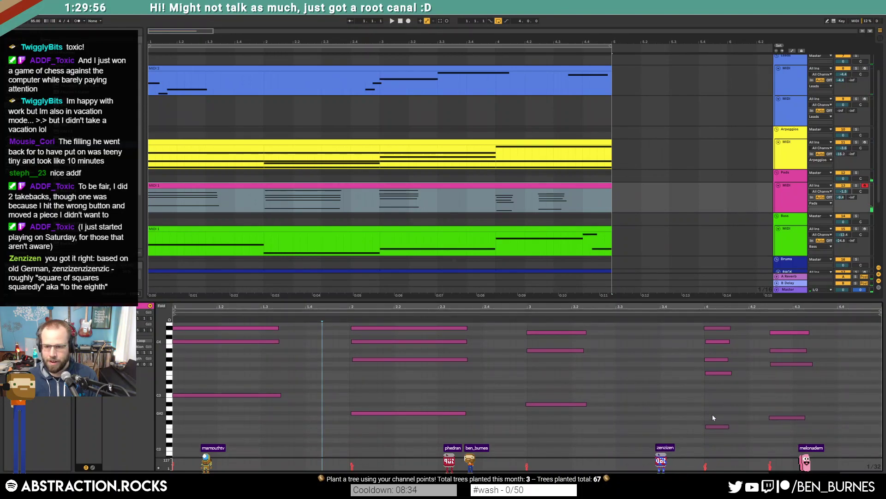
{"action": "left_click", "coordinate": [714, 427]}
{"action": "key", "text": "Down"}
{"action": "key", "text": "Down"}
{"action": "left_click", "coordinate": [692, 316]}
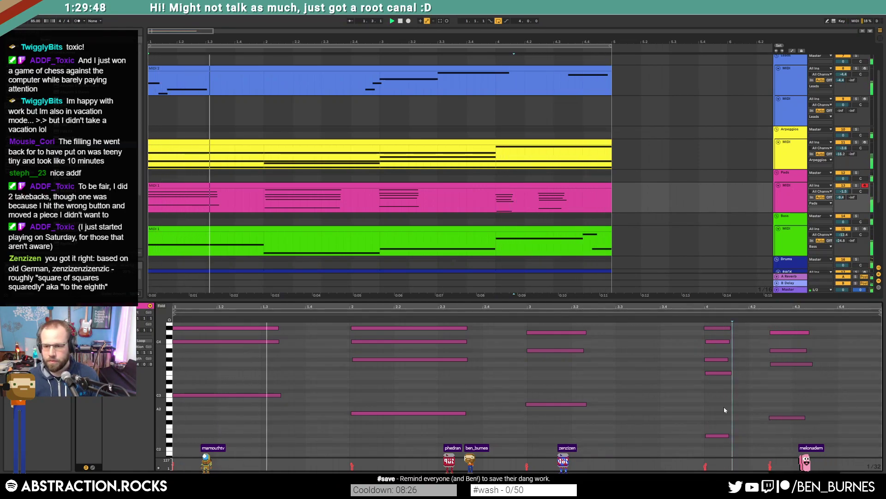
Step: Raise the two lower inner notes of the first bar-4 pad chord by two semitones to G3 and A#3, and close the clip editor
{"action": "scroll", "coordinate": [723, 408], "scroll_direction": "up", "scroll_amount": 1}
{"action": "left_click", "coordinate": [716, 349]}
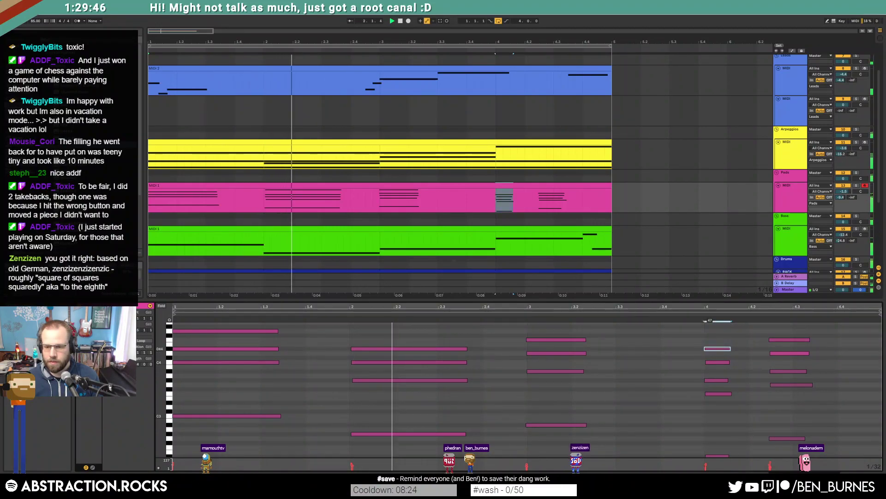
{"action": "left_click", "coordinate": [674, 381]}
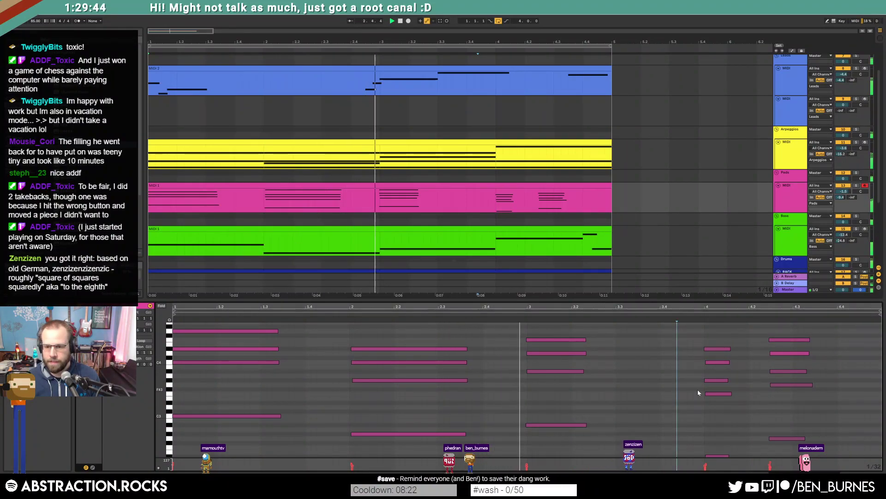
{"action": "left_click", "coordinate": [715, 394]}
{"action": "key", "text": "Up"}
{"action": "key", "text": "Up"}
{"action": "left_click", "coordinate": [714, 380]}
{"action": "key", "text": "Up"}
{"action": "key", "text": "Up"}
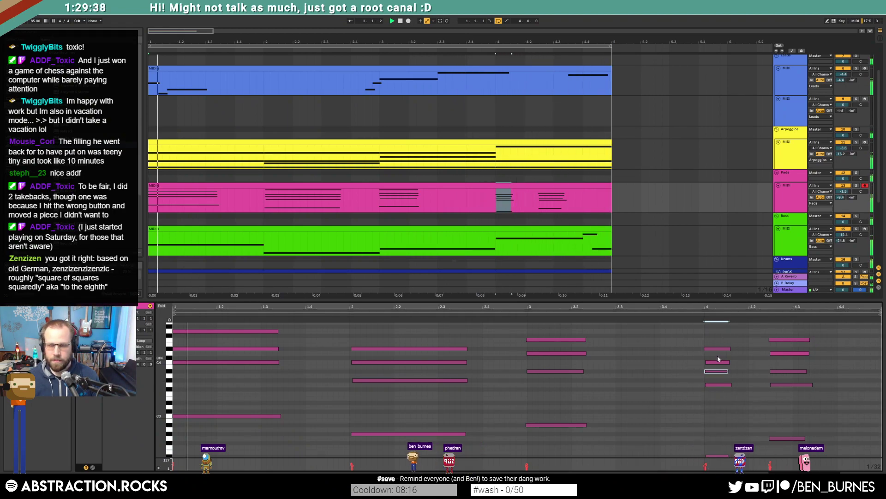
{"action": "key", "text": "shift+Tab"}
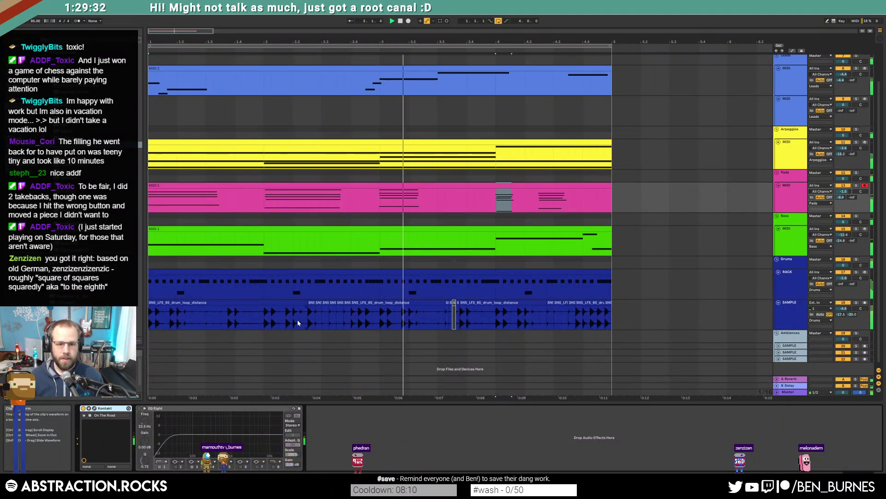
Step: Copy the drum loop hit at 2.2.3 to just before beat 4 of bar 2, duplicate it right after, and replay the passage
{"action": "scroll", "coordinate": [299, 322], "scroll_direction": "up", "scroll_amount": 5}
{"action": "left_click", "coordinate": [339, 319]}
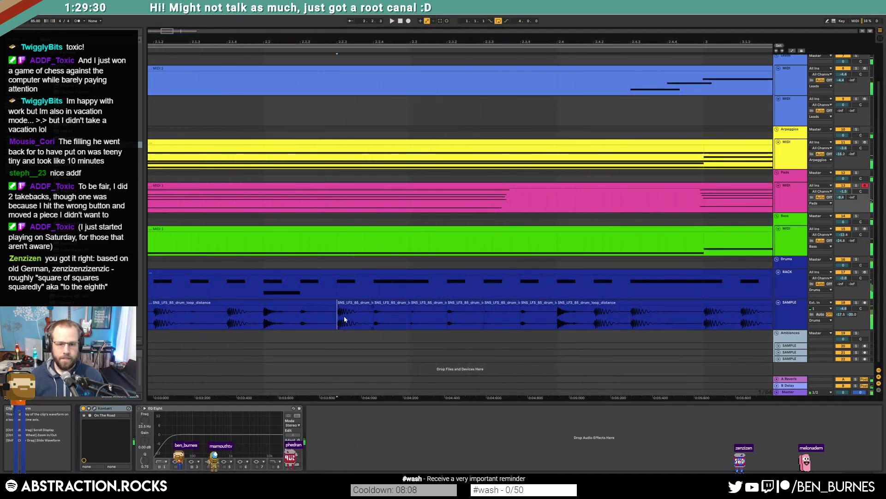
{"action": "key", "text": "space"}
{"action": "key", "text": "space"}
{"action": "left_click_drag", "start_coordinate": [348, 318], "coordinate": [336, 320]}
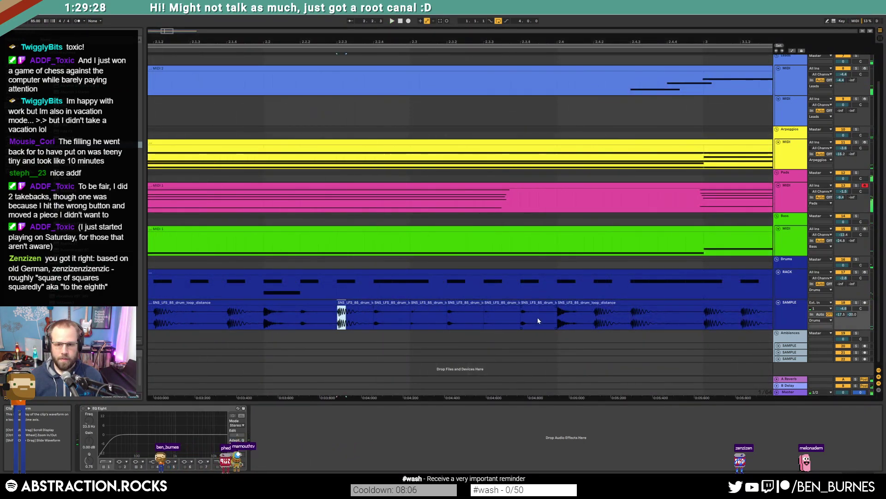
{"action": "key", "text": "ctrl+v"}
{"action": "left_click", "coordinate": [532, 304]}
{"action": "left_click_drag", "start_coordinate": [530, 303], "coordinate": [539, 305]}
{"action": "key", "text": "ctrl+d"}
{"action": "left_click", "coordinate": [428, 317]}
{"action": "key", "text": "space"}
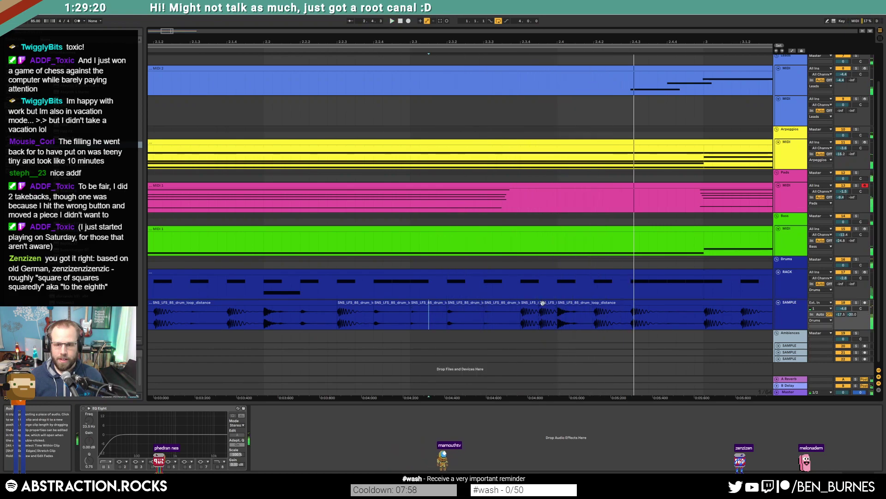
{"action": "key", "text": "space"}
{"action": "left_click", "coordinate": [542, 302]}
{"action": "scroll", "coordinate": [525, 307], "scroll_direction": "down", "scroll_amount": 5}
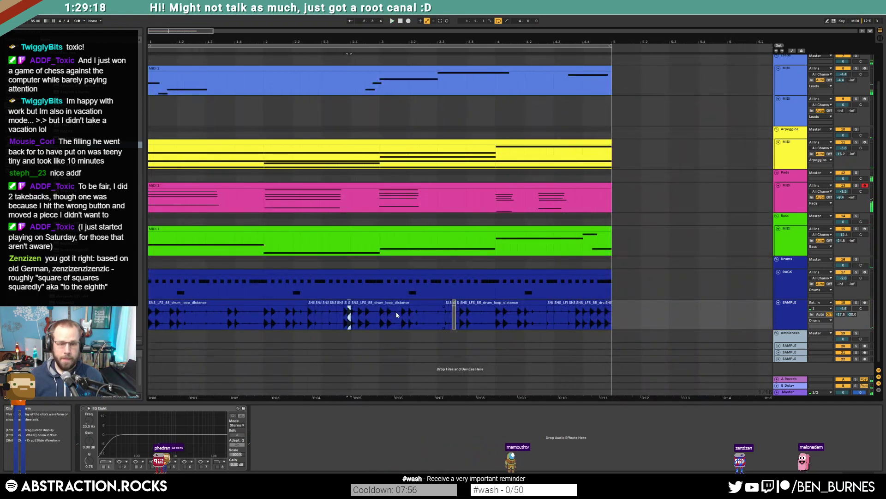
Step: Delete the empty second MIDI track from the Leads group
{"action": "left_click_drag", "start_coordinate": [210, 41], "coordinate": [209, 31]}
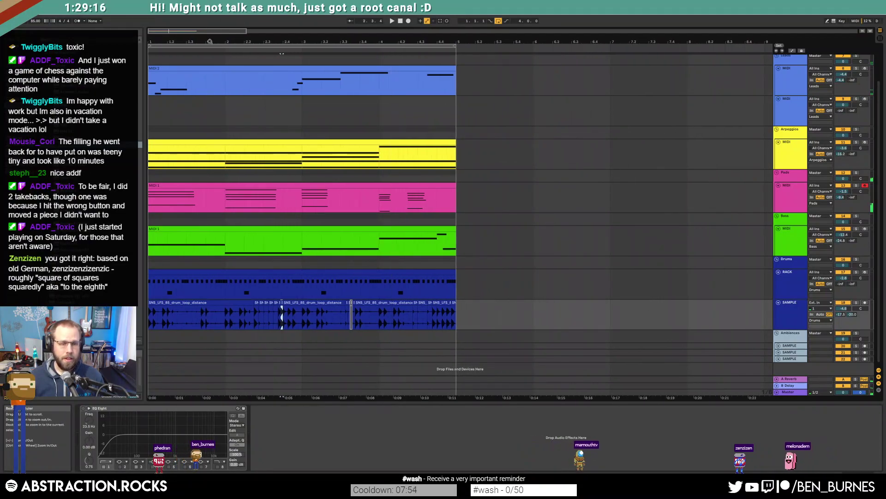
{"action": "left_click", "coordinate": [503, 315]}
{"action": "left_click_drag", "start_coordinate": [206, 32], "coordinate": [218, 33]}
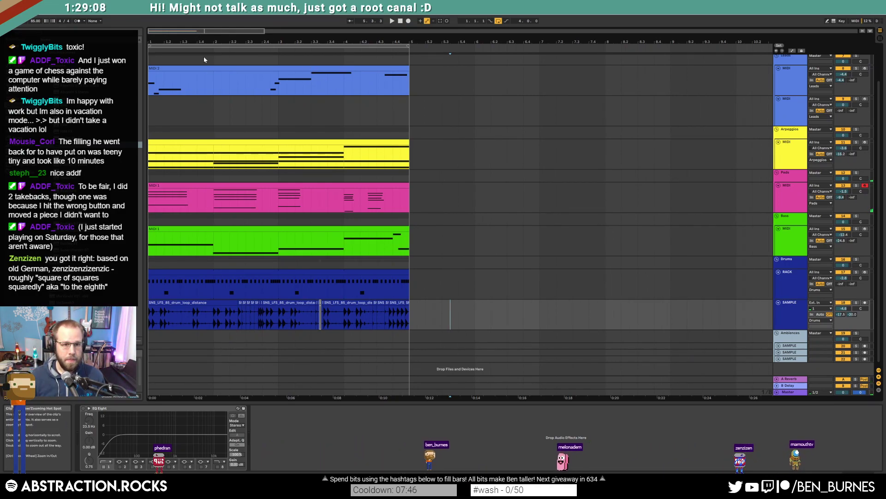
{"action": "scroll", "coordinate": [787, 137], "scroll_direction": "up", "scroll_amount": 2}
{"action": "left_click", "coordinate": [787, 137]}
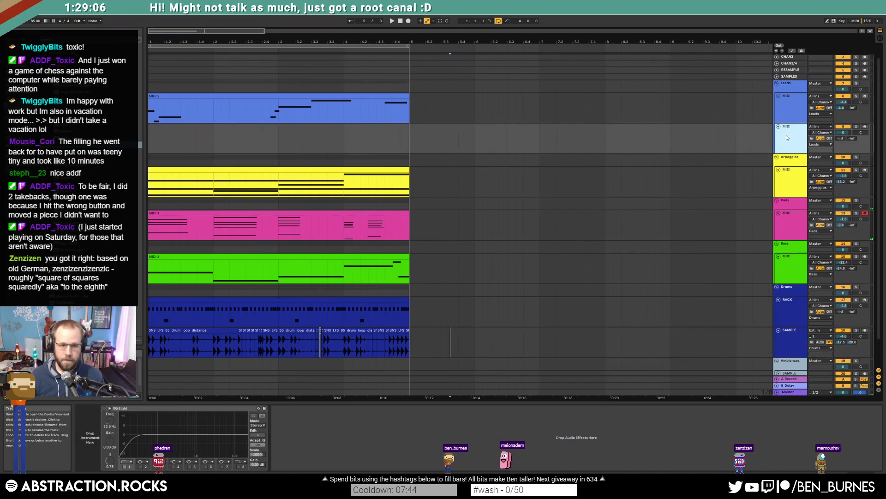
{"action": "key", "text": "Delete"}
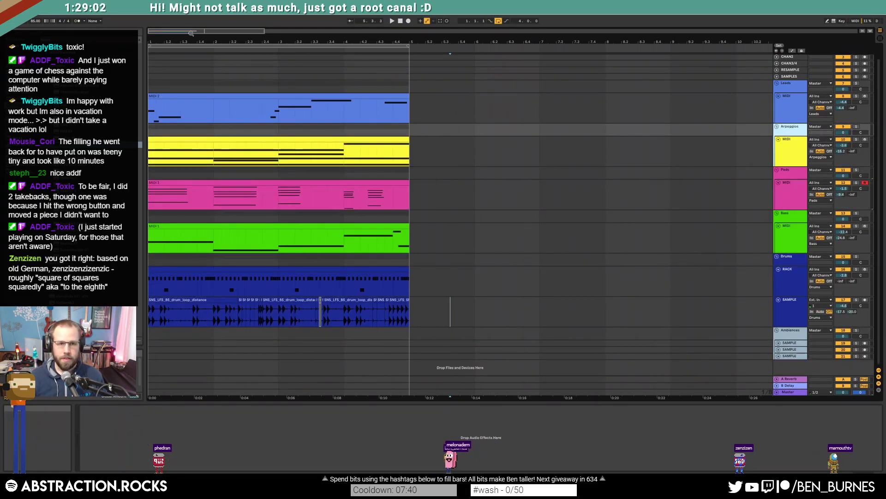
{"action": "left_click_drag", "start_coordinate": [447, 42], "coordinate": [448, 24]}
{"action": "left_click", "coordinate": [453, 158]}
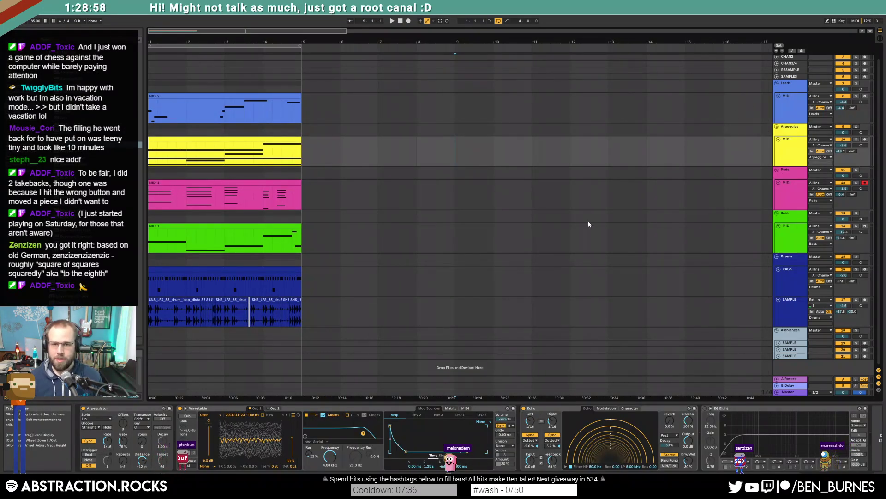
{"action": "scroll", "coordinate": [588, 225], "scroll_direction": "up", "scroll_amount": 1}
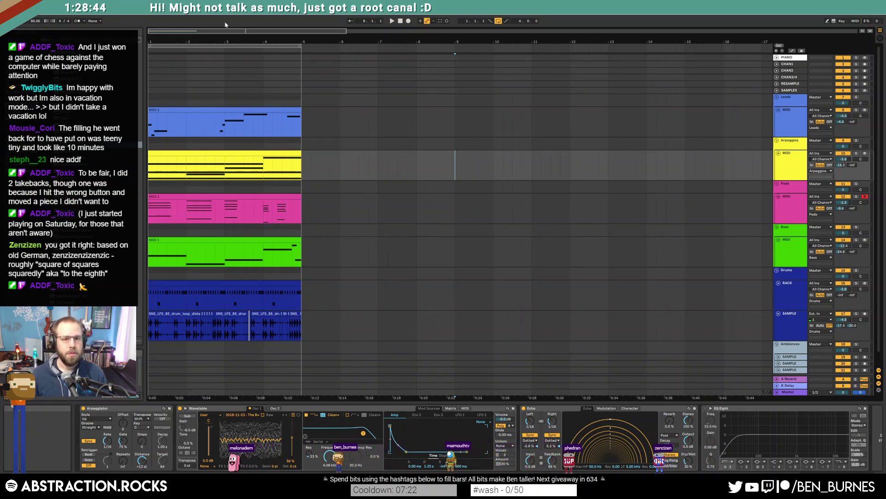
Step: Stop playback, enable looping on the Arpeggios clip and extend it to bar 21
{"action": "left_click", "coordinate": [401, 21]}
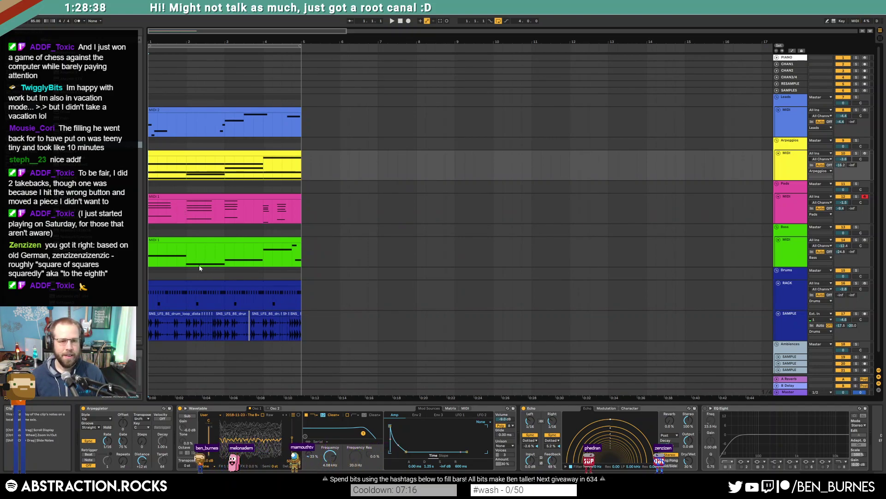
{"action": "left_click", "coordinate": [170, 152]}
{"action": "left_click", "coordinate": [308, 156]}
{"action": "left_click_drag", "start_coordinate": [307, 156], "coordinate": [301, 173]}
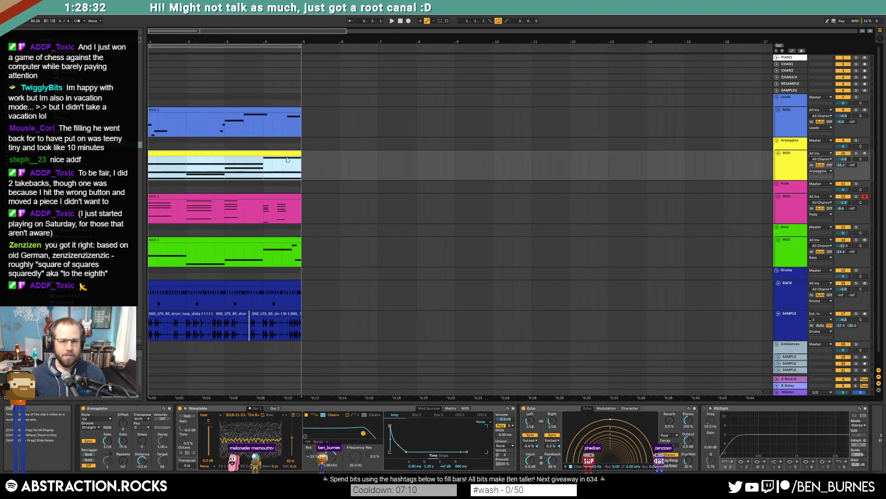
{"action": "double_click", "coordinate": [286, 154]}
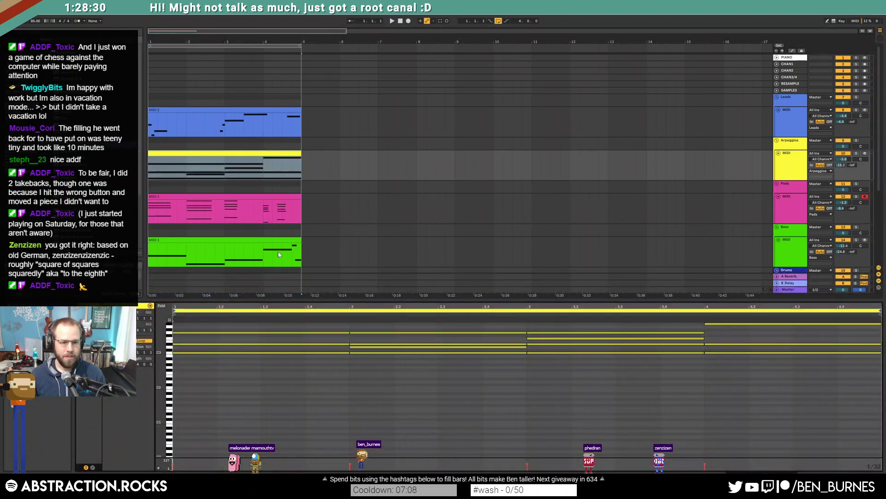
{"action": "left_click_drag", "start_coordinate": [301, 154], "coordinate": [715, 159]}
{"action": "scroll", "coordinate": [432, 180], "scroll_direction": "down", "scroll_amount": 5}
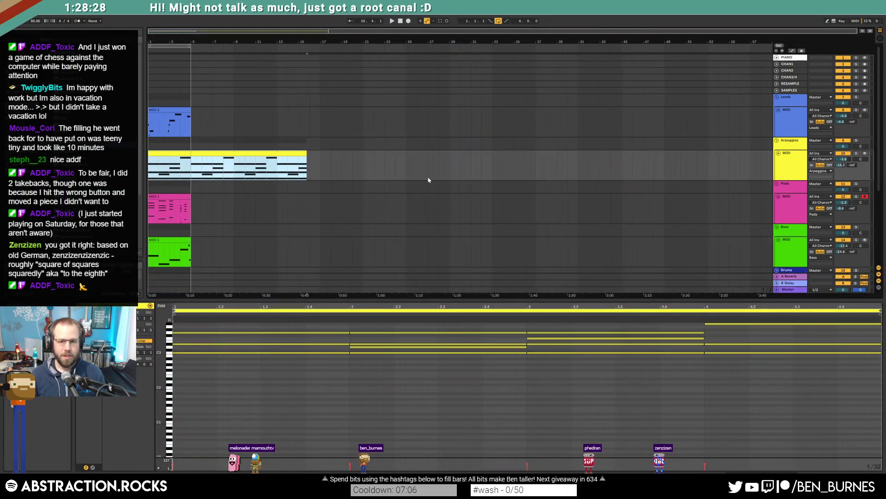
{"action": "left_click_drag", "start_coordinate": [305, 154], "coordinate": [357, 176]}
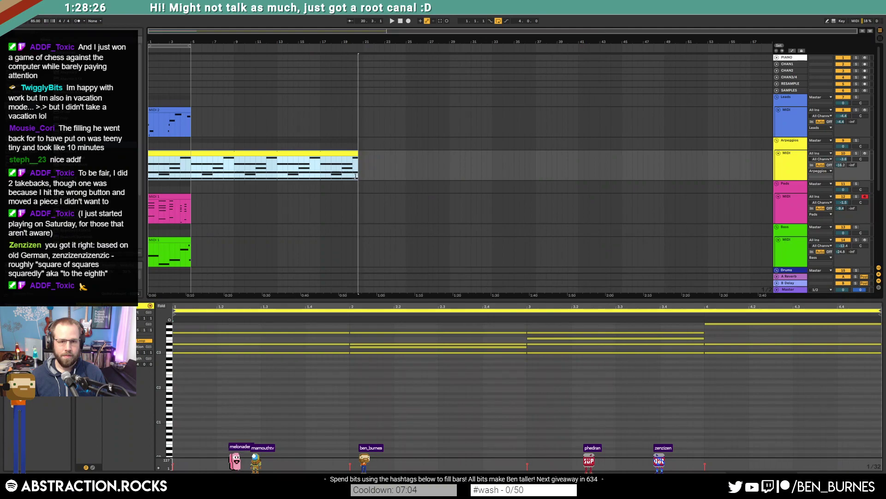
{"action": "key", "text": "shift+Tab"}
{"action": "left_click", "coordinate": [239, 210]}
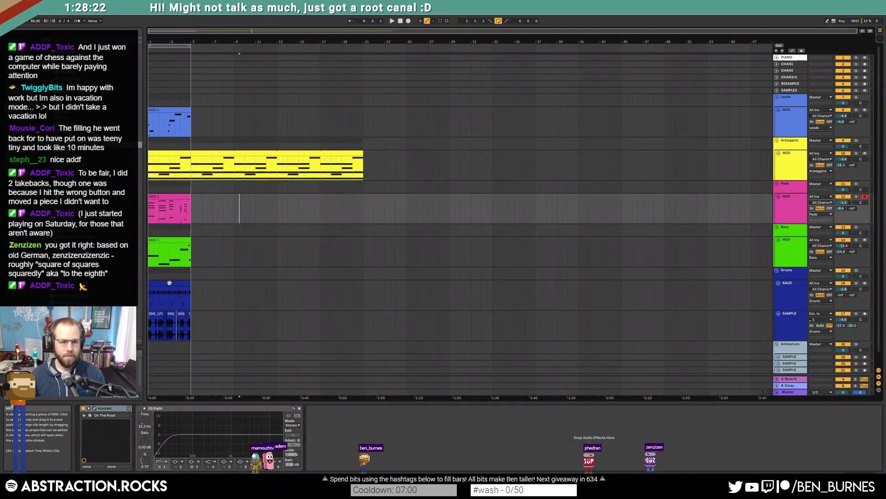
Step: Duplicate the drum RACK clip and deactivate the closed hi-hat notes in the first copy
{"action": "left_click", "coordinate": [170, 282]}
{"action": "key", "text": "ctrl+d"}
{"action": "double_click", "coordinate": [170, 282]}
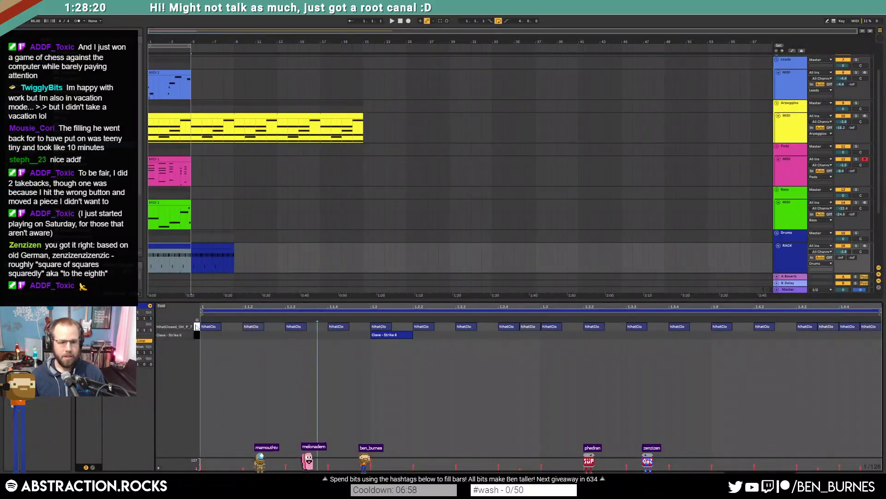
{"action": "left_click", "coordinate": [196, 327]}
{"action": "key", "text": "0"}
{"action": "key", "text": "shift+Tab"}
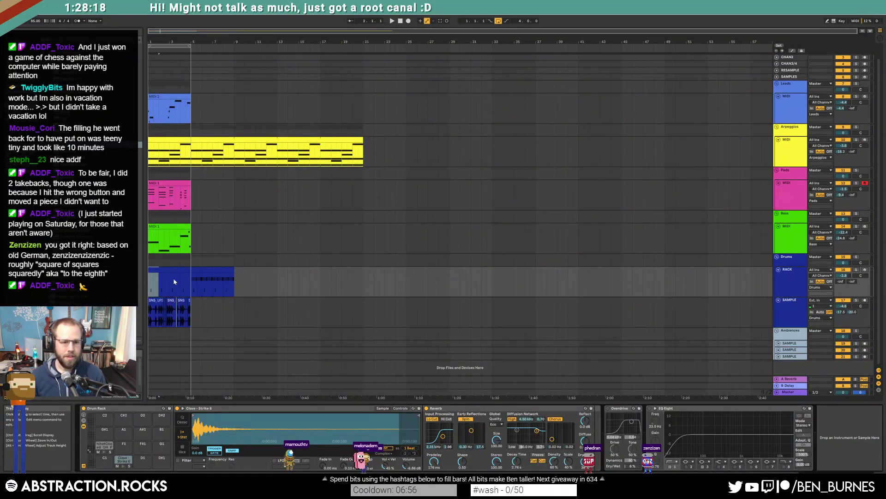
Step: Cut all the drum loop clips on the drum SAMPLE track and paste them at bar 13
{"action": "left_click", "coordinate": [148, 311]}
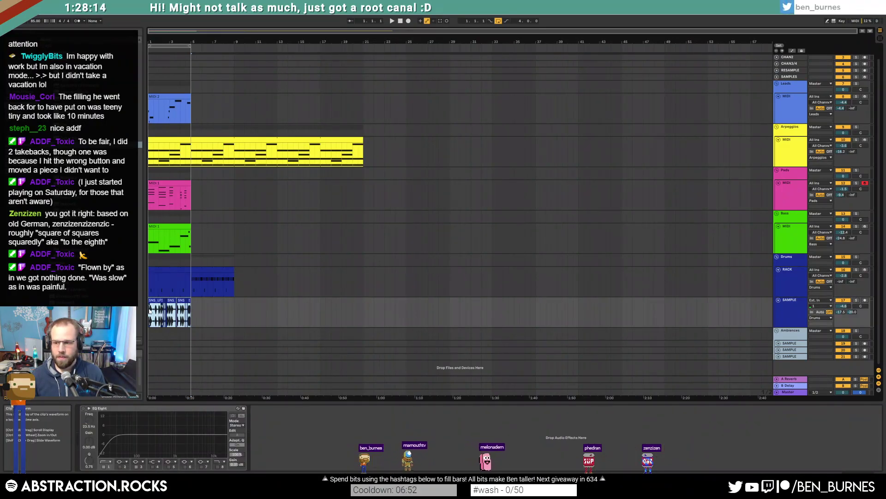
{"action": "left_click", "coordinate": [151, 312]}
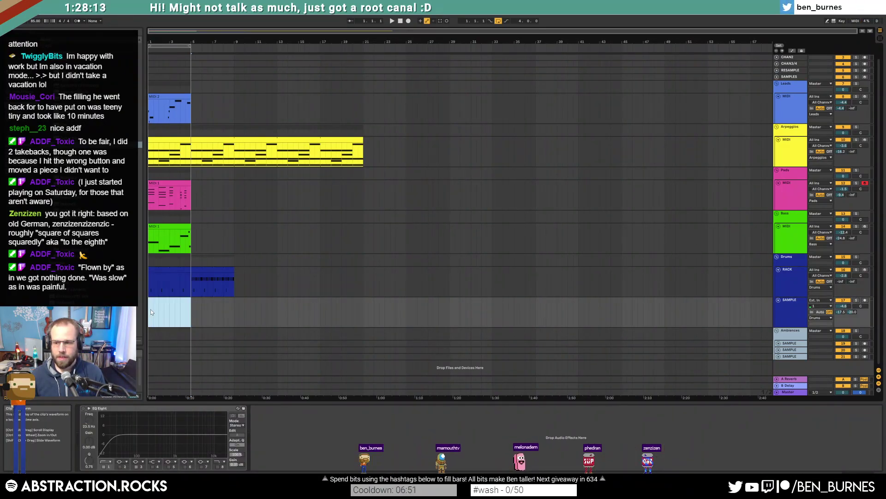
{"action": "left_click", "coordinate": [278, 315]}
{"action": "key", "text": "ctrl+v"}
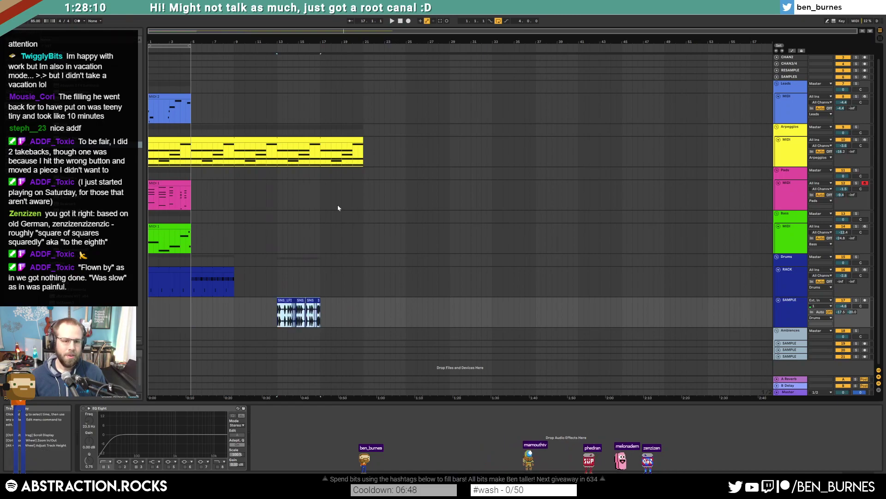
Step: Move the duplicated drum RACK clip to bar 13 and extend the first RACK clip up to it
{"action": "left_click_drag", "start_coordinate": [217, 269], "coordinate": [303, 274]}
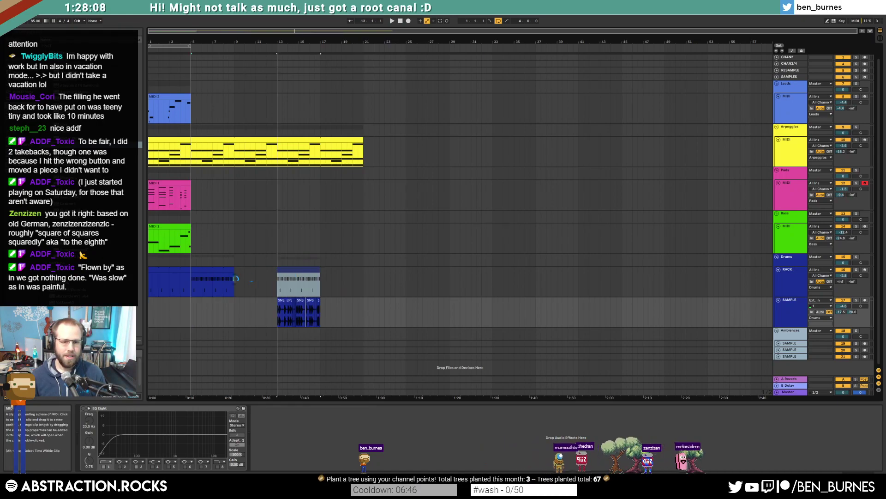
{"action": "left_click_drag", "start_coordinate": [191, 271], "coordinate": [277, 277]}
{"action": "left_click", "coordinate": [255, 237]}
Step: Loop the Bass clip, extend it to bar 17 and trim its start to bar 9
{"action": "left_click", "coordinate": [189, 228]}
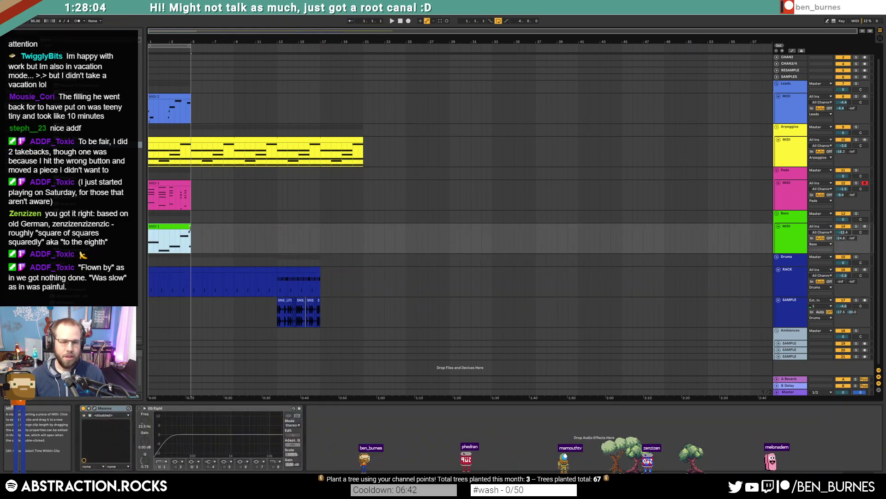
{"action": "mouse_move", "coordinate": [205, 230]}
{"action": "left_mouse_down"}
{"action": "mouse_move", "coordinate": [263, 229]}
{"action": "mouse_move", "coordinate": [194, 229]}
{"action": "left_mouse_up"}
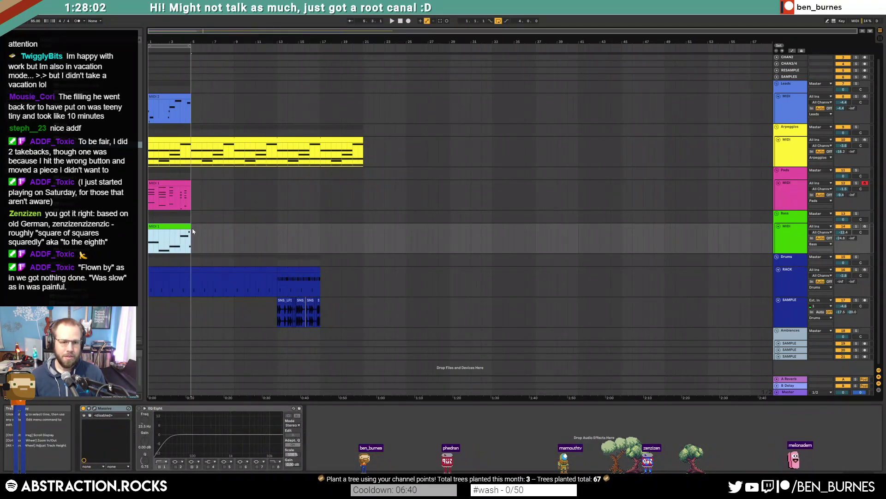
{"action": "double_click", "coordinate": [189, 226]}
{"action": "left_click", "coordinate": [143, 341]}
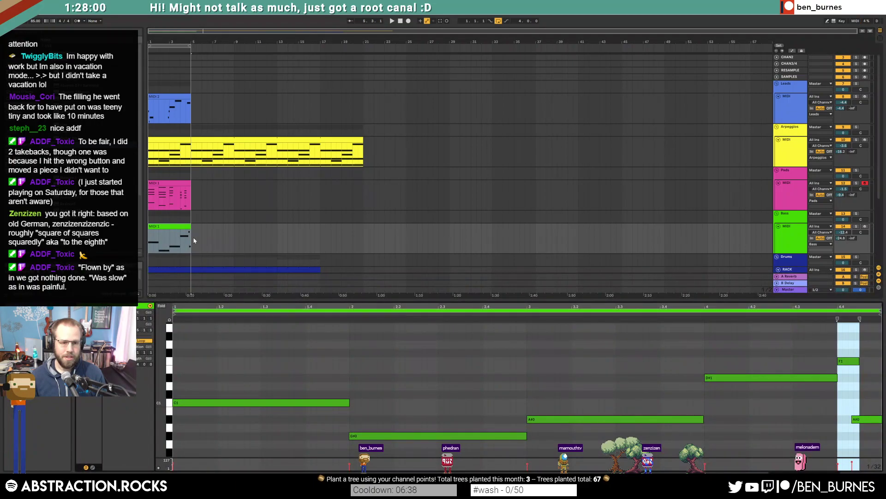
{"action": "left_click_drag", "start_coordinate": [190, 244], "coordinate": [320, 249]}
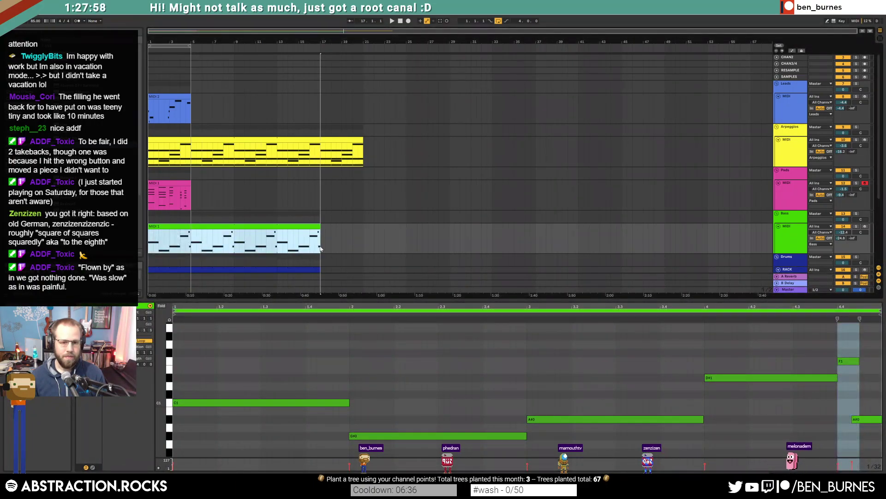
{"action": "left_click_drag", "start_coordinate": [150, 226], "coordinate": [234, 230]}
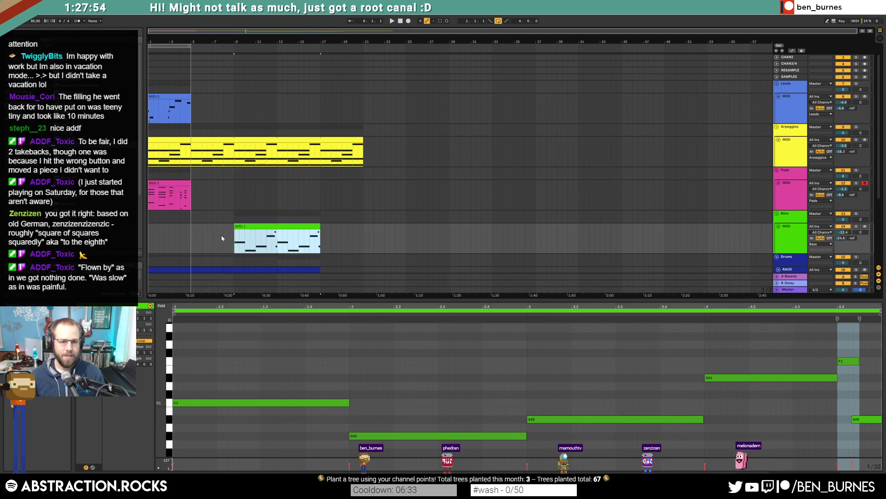
Step: Quantize all the notes in the Pads clip
{"action": "left_click", "coordinate": [163, 180]}
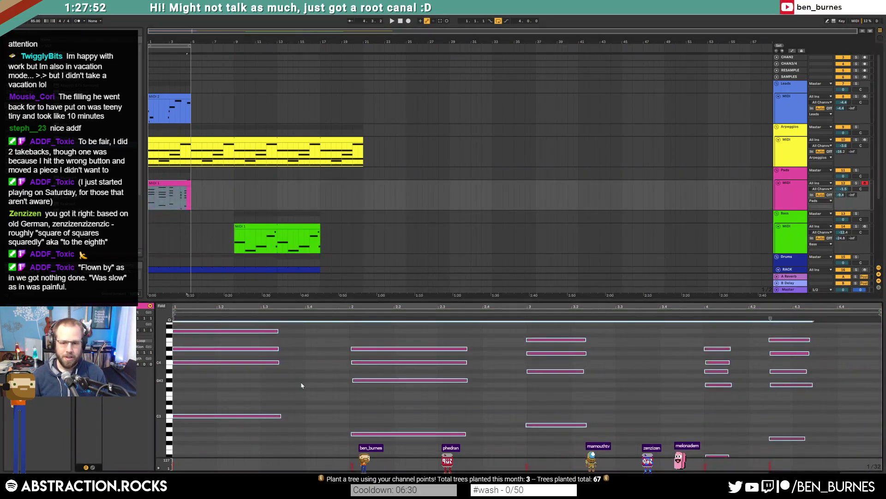
{"action": "key", "text": "ctrl+u"}
{"action": "key", "text": "shift+Tab"}
Step: Move the Pads clip to bar 5, and move the Leads clip to bar 9 with a duplicate directly after it
{"action": "left_click_drag", "start_coordinate": [174, 182], "coordinate": [212, 188]}
{"action": "key", "text": "ctrl+d"}
{"action": "left_click_drag", "start_coordinate": [169, 101], "coordinate": [255, 99]}
{"action": "key", "text": "ctrl+d"}
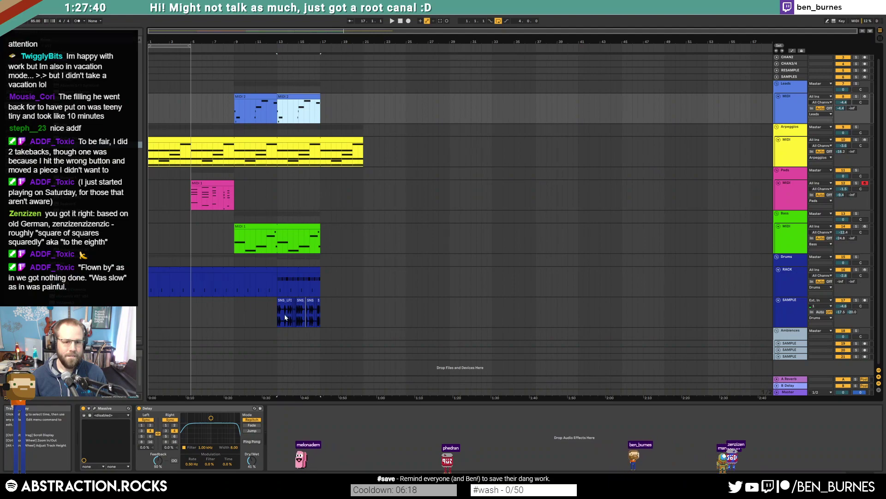
Step: Move the drum loop clips on the SAMPLE track to bar 17 and trim the Bass clip's start to bar 13
{"action": "left_click_drag", "start_coordinate": [278, 311], "coordinate": [354, 303]}
{"action": "left_click", "coordinate": [287, 301]}
{"action": "left_click_drag", "start_coordinate": [235, 226], "coordinate": [277, 226]}
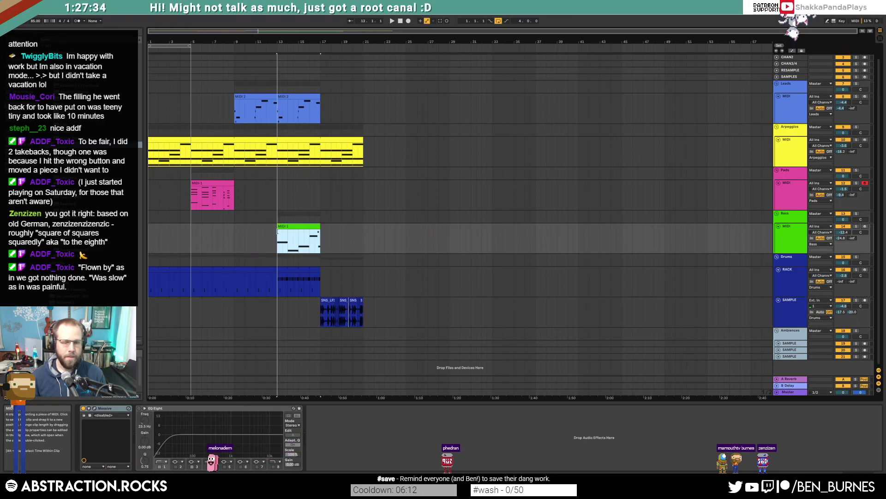
Step: Extend the Pads clip to bar 17 and turn on looping so its chords repeat throughout
{"action": "left_click", "coordinate": [226, 195]}
{"action": "key", "text": "ctrl+d"}
{"action": "key", "text": "ctrl+d"}
{"action": "left_click", "coordinate": [232, 184]}
{"action": "left_click_drag", "start_coordinate": [232, 183], "coordinate": [319, 183]}
{"action": "double_click", "coordinate": [306, 180]}
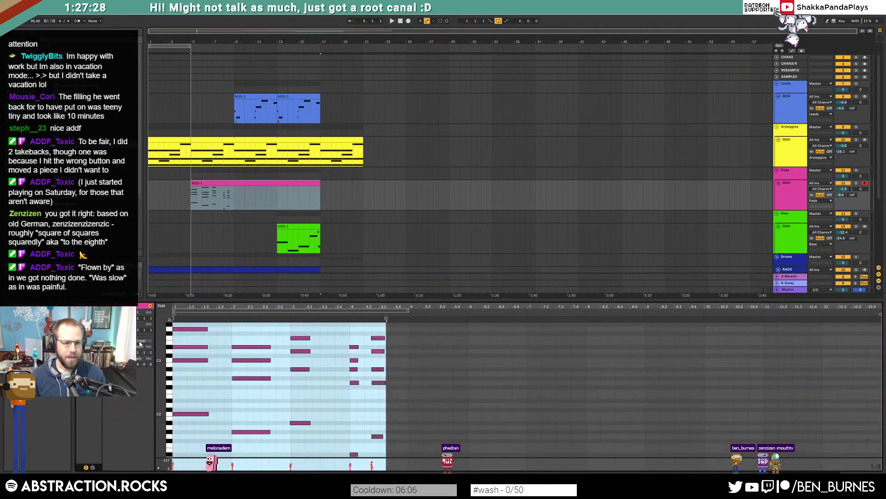
{"action": "left_click", "coordinate": [391, 227]}
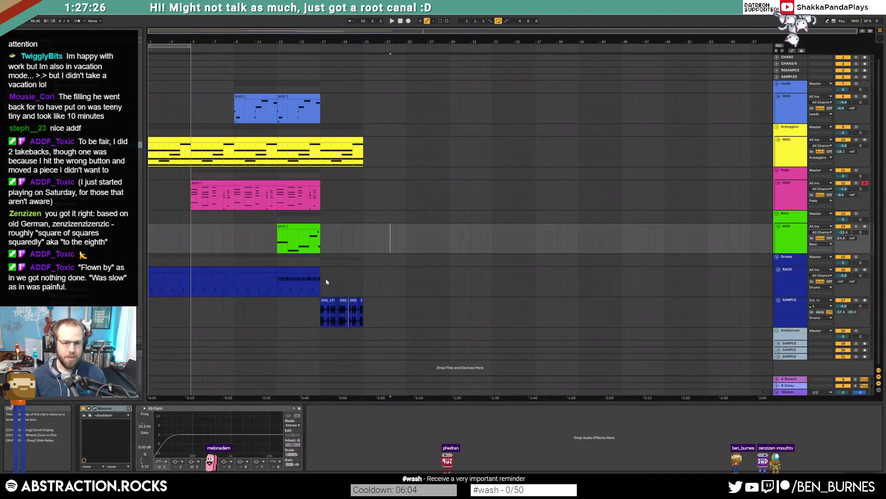
Step: Extend the second drum RACK clip, the Bass clip and the Pads clip to bar 21, and duplicate the last Leads clip to bar 17
{"action": "left_click_drag", "start_coordinate": [320, 268], "coordinate": [363, 268]}
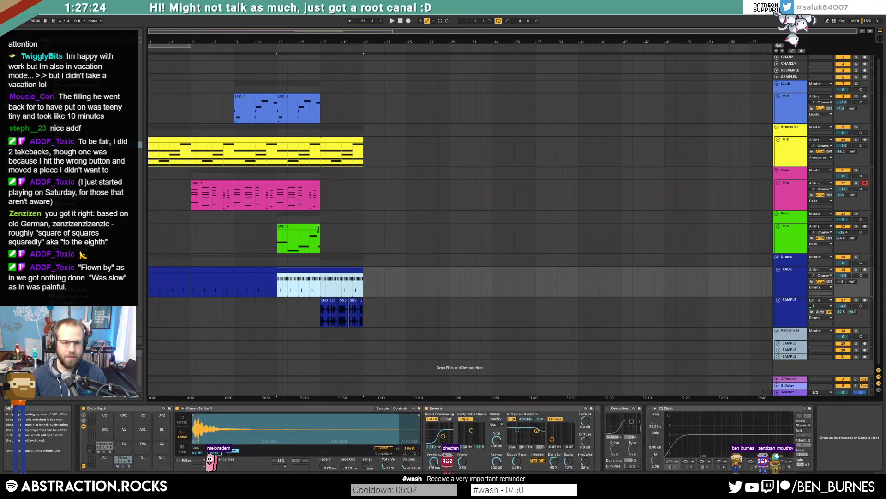
{"action": "left_click_drag", "start_coordinate": [318, 228], "coordinate": [363, 238]}
{"action": "left_click_drag", "start_coordinate": [317, 183], "coordinate": [352, 199]}
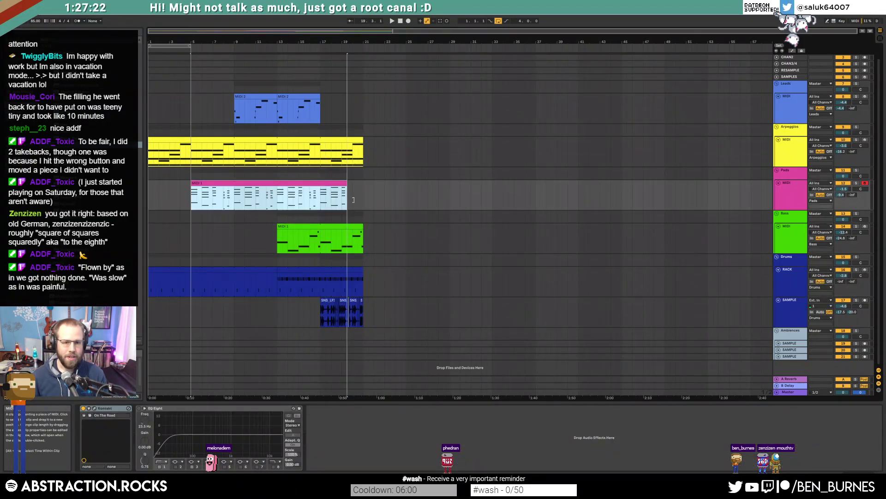
{"action": "left_click", "coordinate": [305, 96]}
{"action": "key", "text": "ctrl+d"}
Step: In the Leads clip at bar 13, raise the short note just before its bar 3 four semitones and lower the note at 3.3 seven semitones
{"action": "double_click", "coordinate": [305, 96]}
{"action": "left_click", "coordinate": [500, 377]}
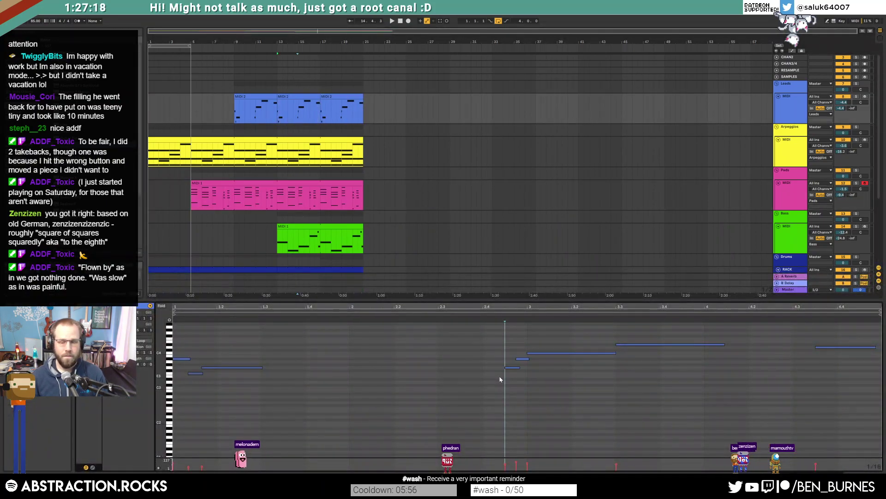
{"action": "left_click_drag", "start_coordinate": [521, 351], "coordinate": [523, 364]}
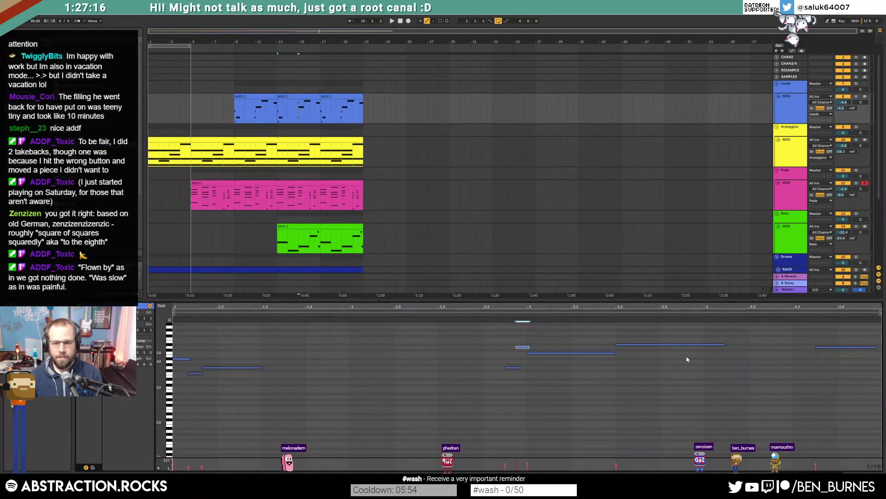
{"action": "left_click", "coordinate": [672, 344]}
{"action": "key", "text": "Down"}
{"action": "key", "text": "Down"}
{"action": "key", "text": "Down"}
{"action": "key", "text": "Down"}
{"action": "key", "text": "Down"}
{"action": "key", "text": "Down"}
{"action": "key", "text": "Down"}
Step: Delete the lower pickup note before the clip's bar 3 and lower the clip's final note three semitones
{"action": "double_click", "coordinate": [512, 368]}
{"action": "left_click", "coordinate": [831, 347]}
{"action": "key", "text": "Down"}
{"action": "key", "text": "Down"}
{"action": "key", "text": "Down"}
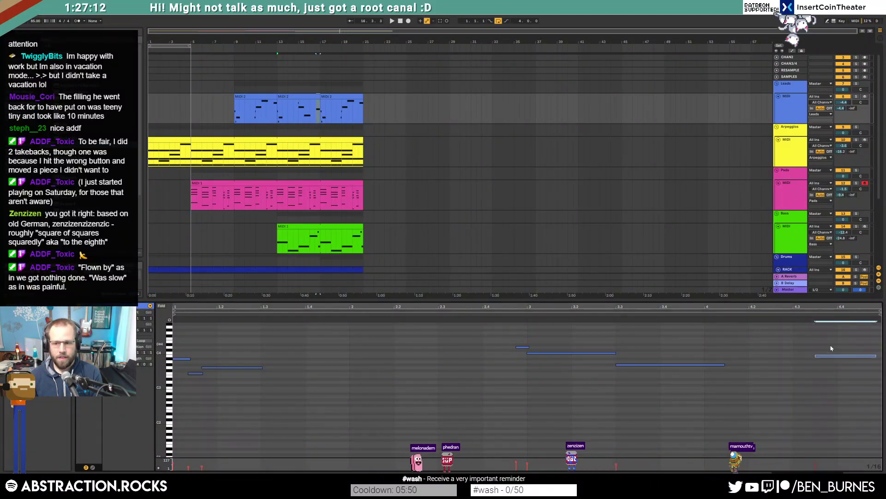
Step: Trim the start of the Pads clip to bar 9
{"action": "left_click", "coordinate": [185, 111]}
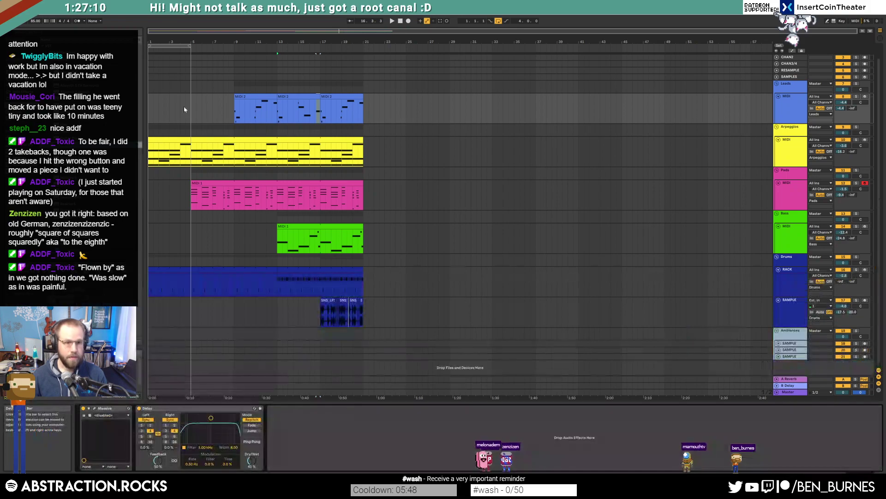
{"action": "left_click", "coordinate": [196, 150]}
{"action": "left_click", "coordinate": [202, 184]}
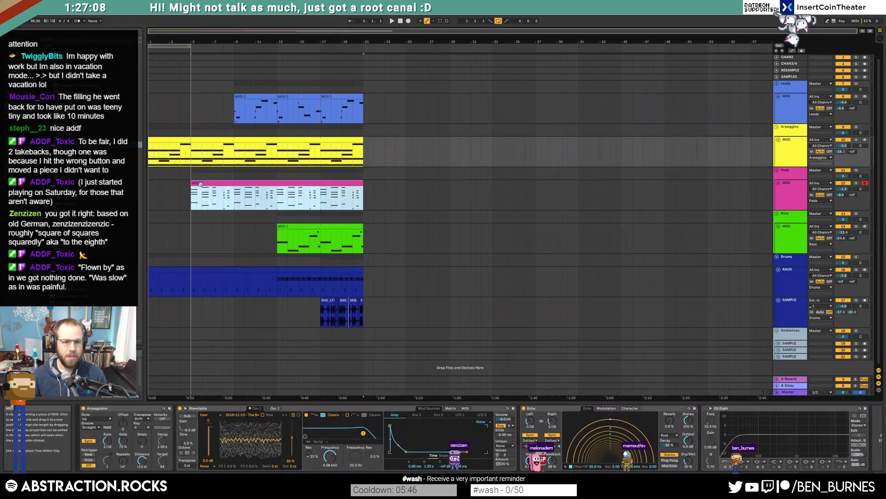
{"action": "left_click_drag", "start_coordinate": [192, 184], "coordinate": [234, 184]}
{"action": "left_click", "coordinate": [224, 193]}
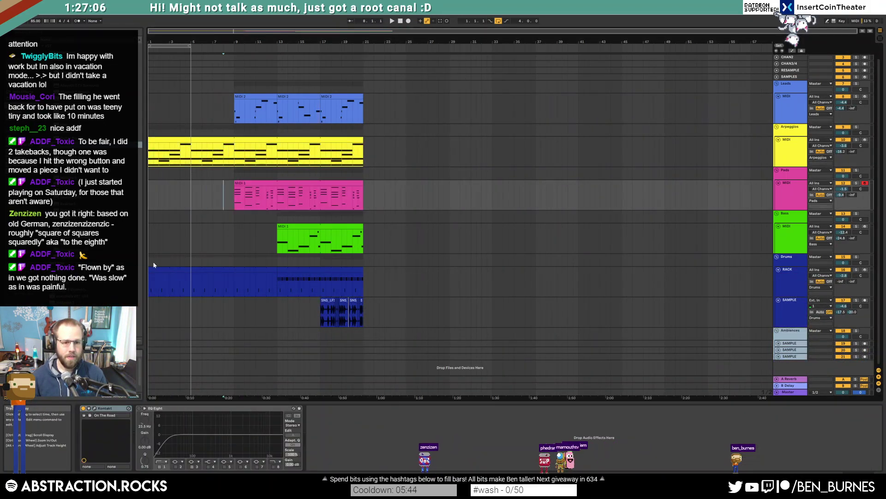
Step: Enable the filter on the Clave - Strike 6 sampler and automate its frequency to rise in a curve from bar 1 to bar 9
{"action": "left_click", "coordinate": [171, 283]}
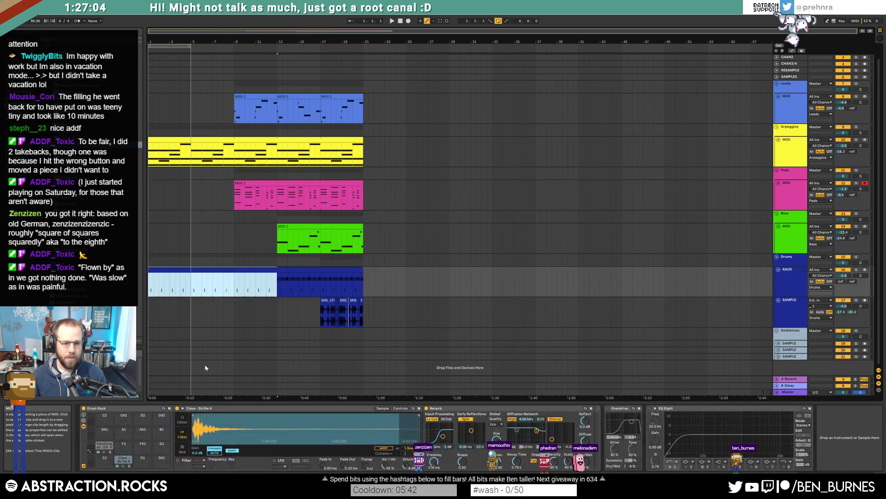
{"action": "left_click", "coordinate": [178, 460]}
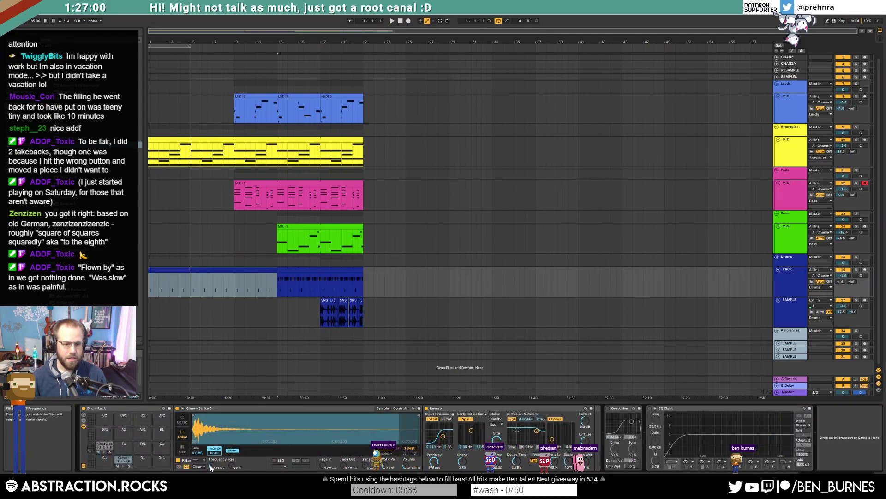
{"action": "key", "text": "a"}
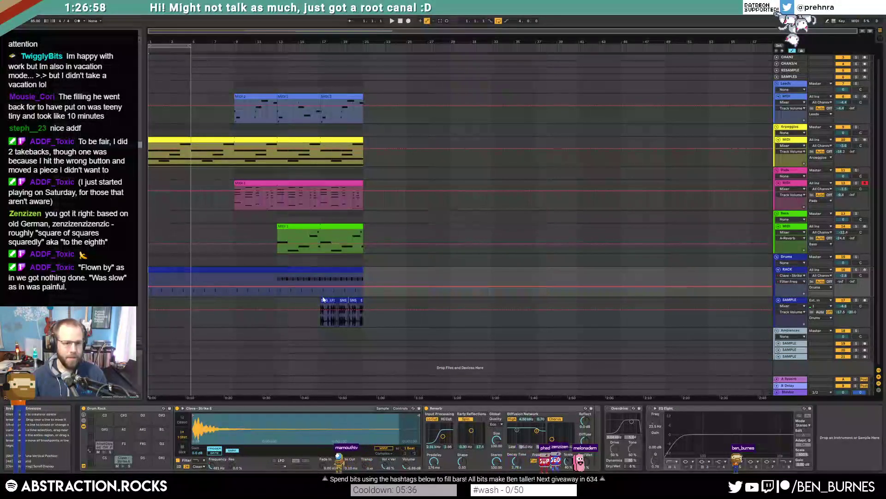
{"action": "mouse_move", "coordinate": [277, 287]}
{"action": "left_mouse_down"}
{"action": "mouse_move", "coordinate": [277, 273]}
{"action": "mouse_move", "coordinate": [231, 281]}
{"action": "mouse_move", "coordinate": [234, 273]}
{"action": "mouse_move", "coordinate": [274, 286]}
{"action": "left_mouse_up"}
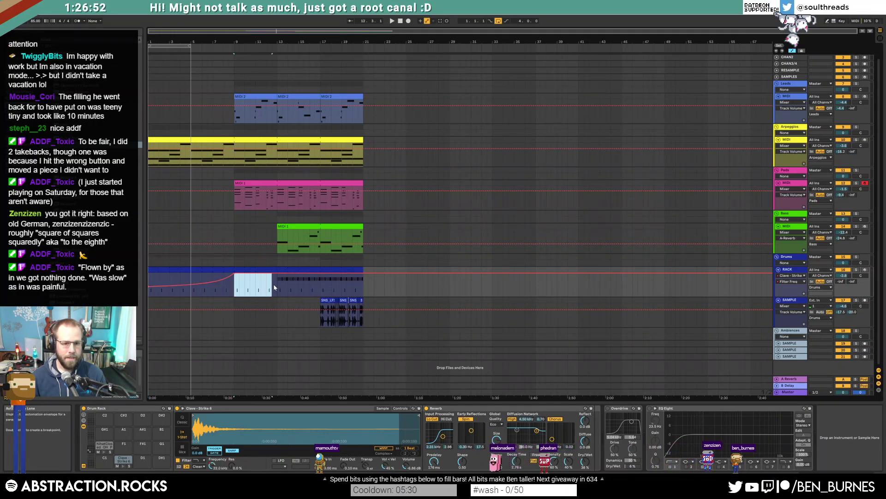
Step: In the drum clip at bars 9 to 13, reactivate only the first two hi-hat notes of each beat
{"action": "double_click", "coordinate": [277, 286]}
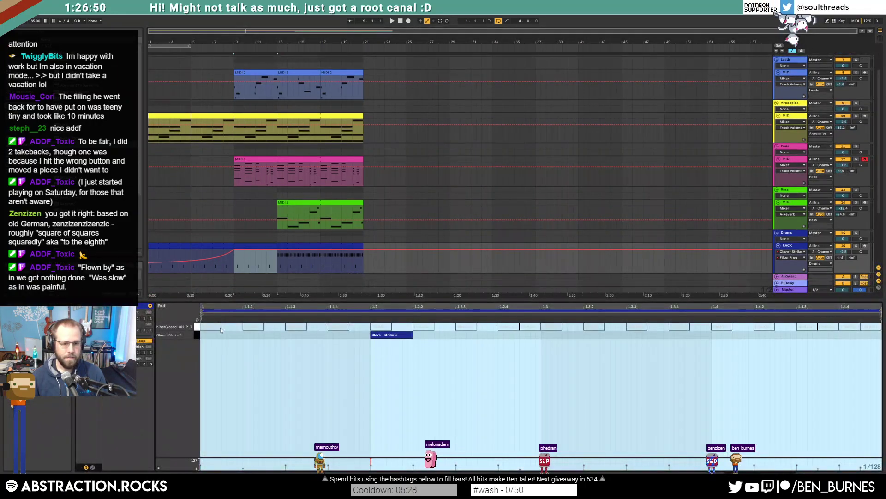
{"action": "left_click", "coordinate": [216, 347]}
{"action": "left_click_drag", "start_coordinate": [217, 345], "coordinate": [261, 323]}
{"action": "key", "text": "0"}
{"action": "left_click_drag", "start_coordinate": [365, 324], "coordinate": [438, 330]}
{"action": "key", "text": "0"}
{"action": "left_click_drag", "start_coordinate": [538, 323], "coordinate": [606, 329]}
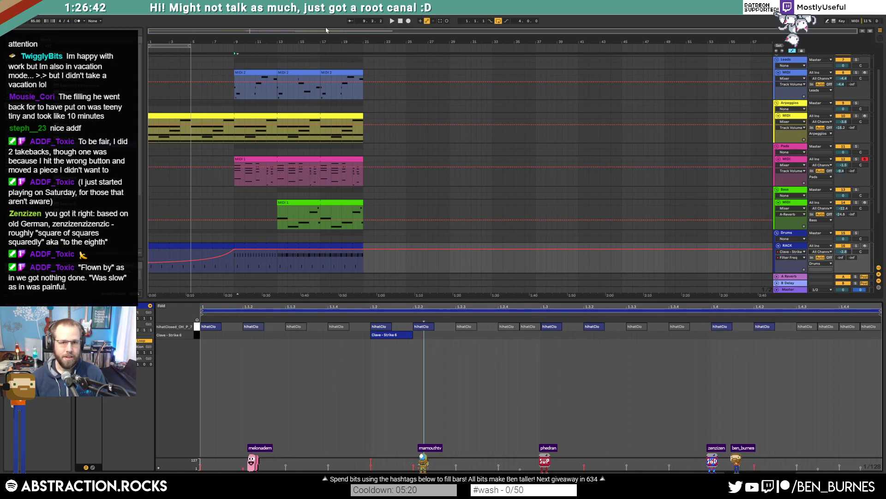
Step: Turn off looping and automate the Arpeggios Wavetable's Filter 1 frequency to rise from bar 1 to bar 9
{"action": "key", "text": "a"}
{"action": "left_click", "coordinate": [400, 21]}
{"action": "left_click", "coordinate": [499, 21]}
{"action": "key", "text": "shift+Tab"}
{"action": "left_click", "coordinate": [189, 138]}
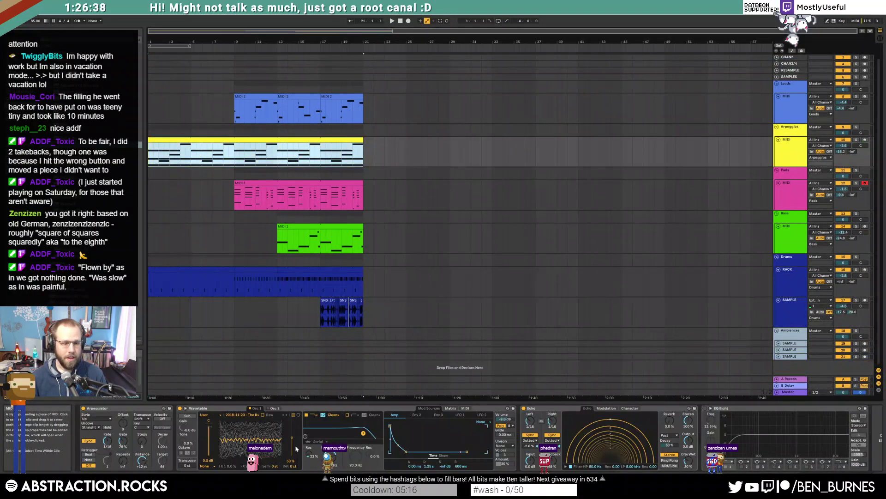
{"action": "key", "text": "a"}
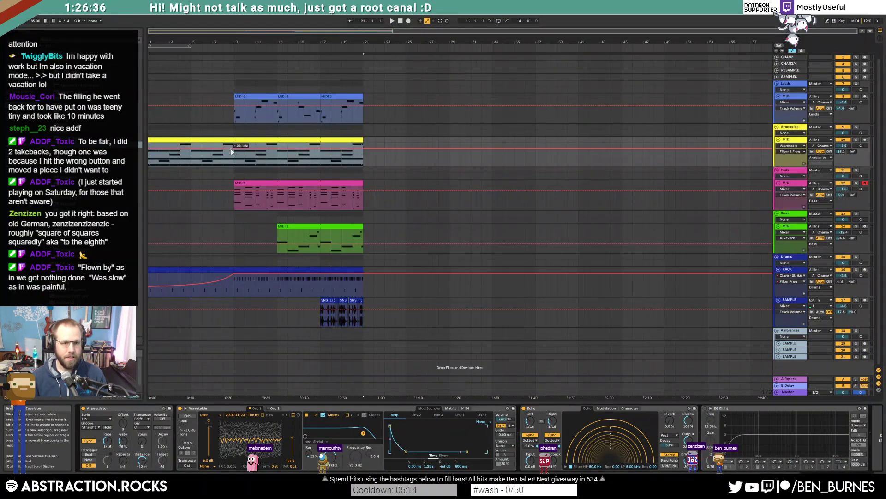
{"action": "left_click_drag", "start_coordinate": [149, 149], "coordinate": [149, 156]}
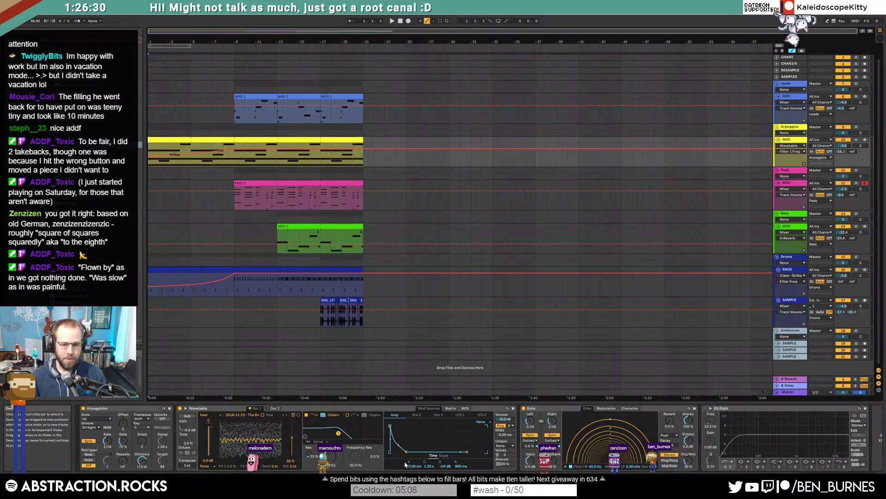
Step: Automate the Arpeggios Wavetable's amp attack to fall from bar 1 to bar 9, and flatten the clave filter's automation curve
{"action": "left_click", "coordinate": [415, 466]}
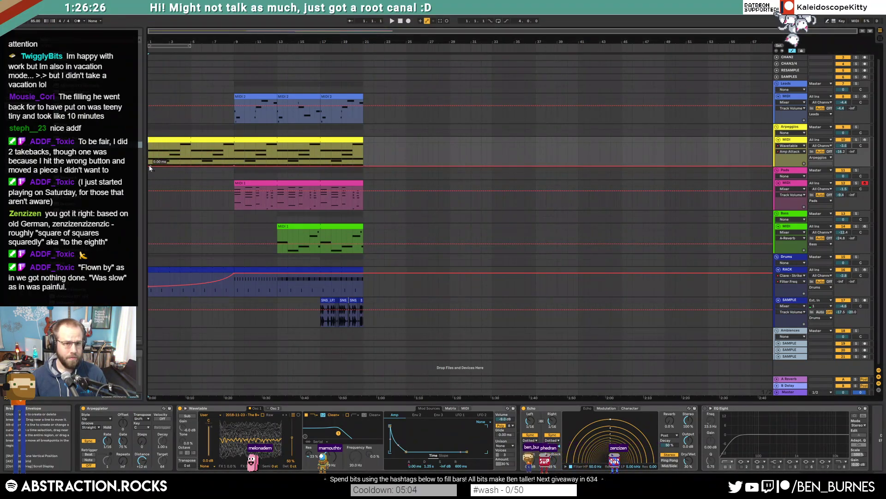
{"action": "key", "text": "space"}
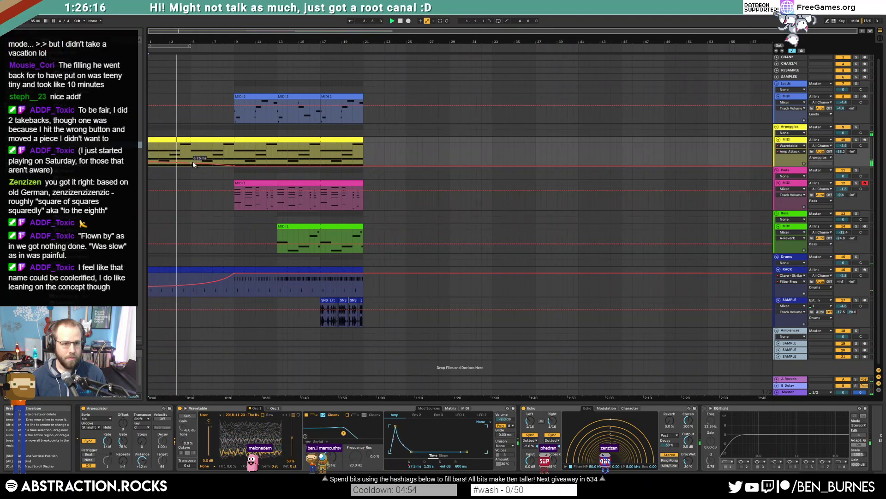
{"action": "left_click_drag", "start_coordinate": [192, 162], "coordinate": [191, 160]}
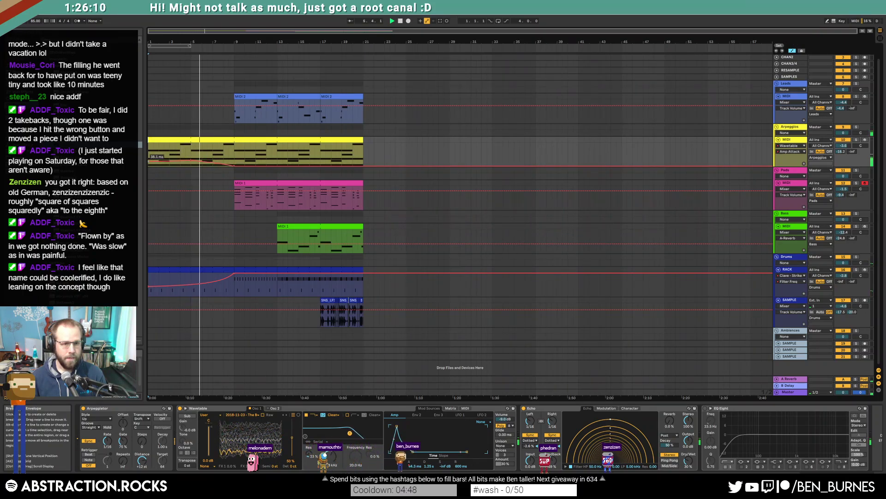
{"action": "left_click_drag", "start_coordinate": [220, 280], "coordinate": [220, 276]}
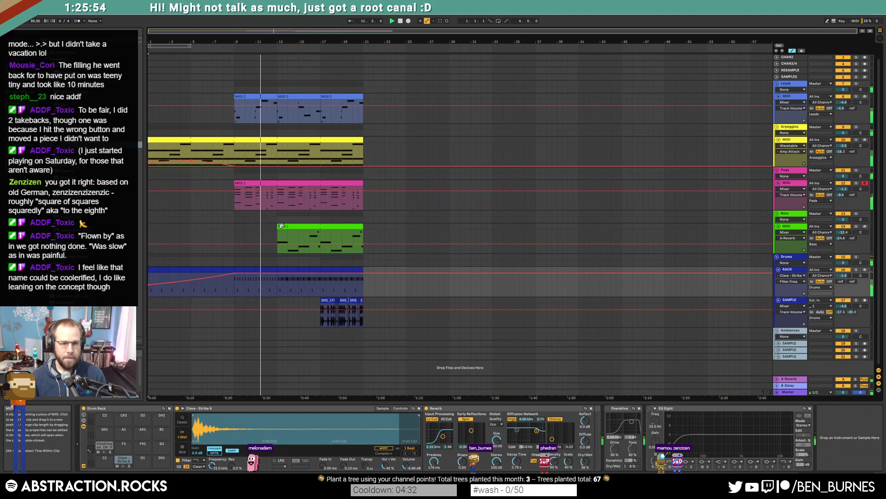
Step: Trim the start of the Bass clip to bar 17 and loop bars 17 to 21
{"action": "left_click_drag", "start_coordinate": [279, 226], "coordinate": [320, 225]}
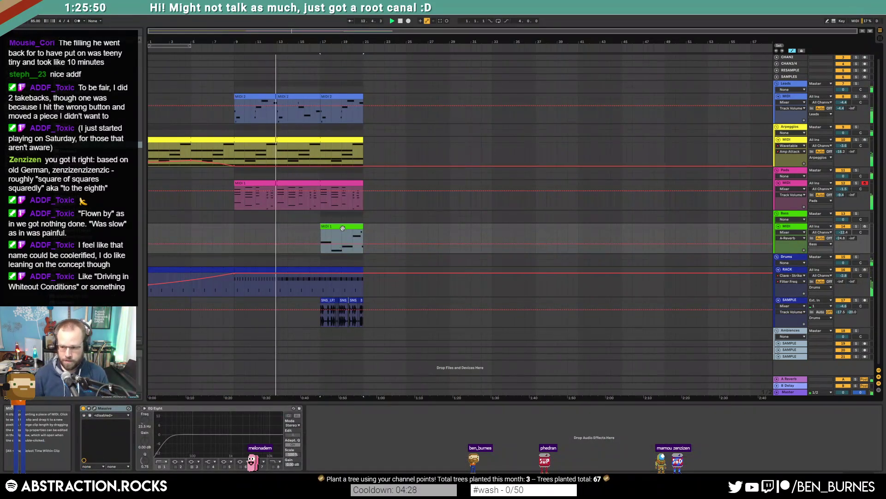
{"action": "key", "text": "ctrl+l"}
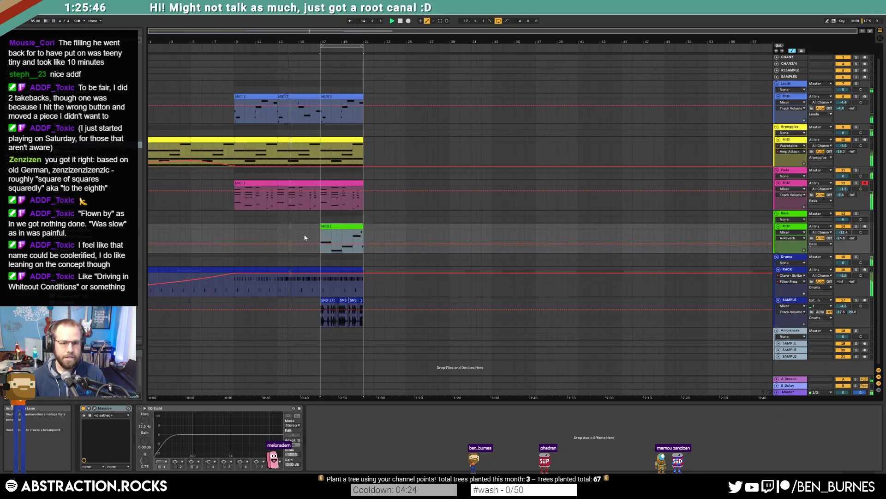
Step: Copy a short drum loop slice ahead of bar 17 on the Drums SAMPLE track and duplicate it three times as a fill
{"action": "scroll", "coordinate": [313, 334], "scroll_direction": "up", "scroll_amount": 5}
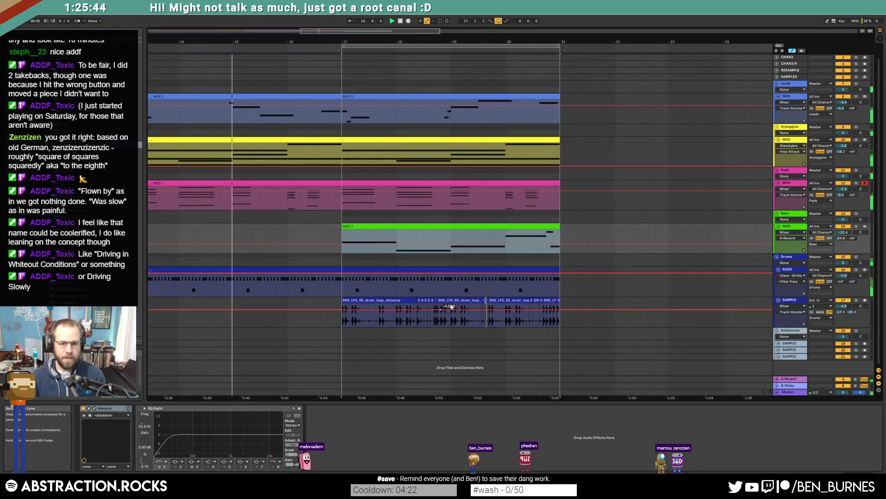
{"action": "scroll", "coordinate": [442, 305], "scroll_direction": "up", "scroll_amount": 2}
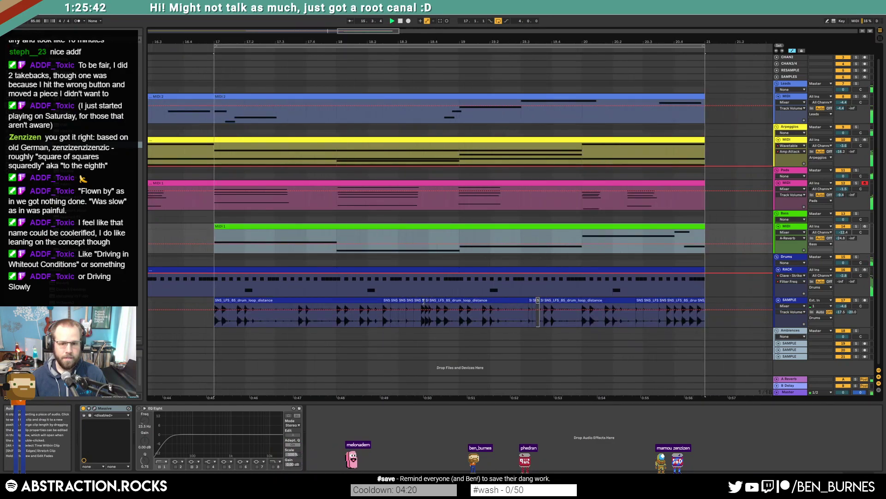
{"action": "left_click", "coordinate": [233, 299]}
{"action": "left_click", "coordinate": [183, 305]}
{"action": "key", "text": "ctrl+v"}
{"action": "left_click_drag", "start_coordinate": [191, 300], "coordinate": [185, 301]}
{"action": "key", "text": "ctrl+d"}
{"action": "key", "text": "ctrl+d"}
{"action": "key", "text": "ctrl+d"}
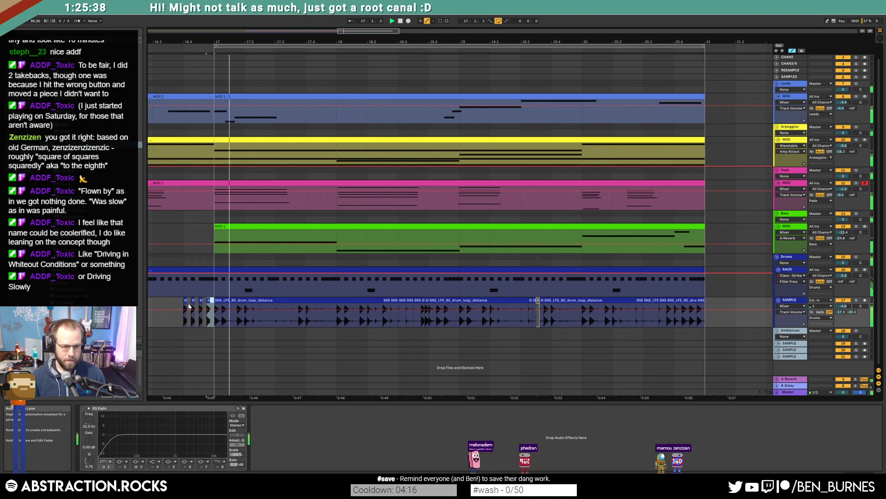
{"action": "left_click", "coordinate": [173, 301]}
{"action": "key", "text": "a"}
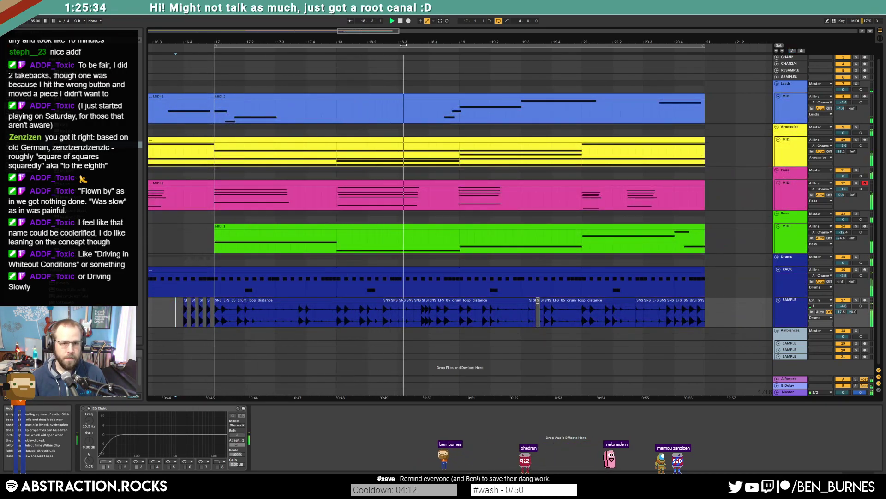
Step: Open the Bass track's Massive synth to examine its filter settings, close it and return playback to the start
{"action": "left_click_drag", "start_coordinate": [475, 41], "coordinate": [475, 27]}
{"action": "left_click_drag", "start_coordinate": [369, 30], "coordinate": [370, 18]}
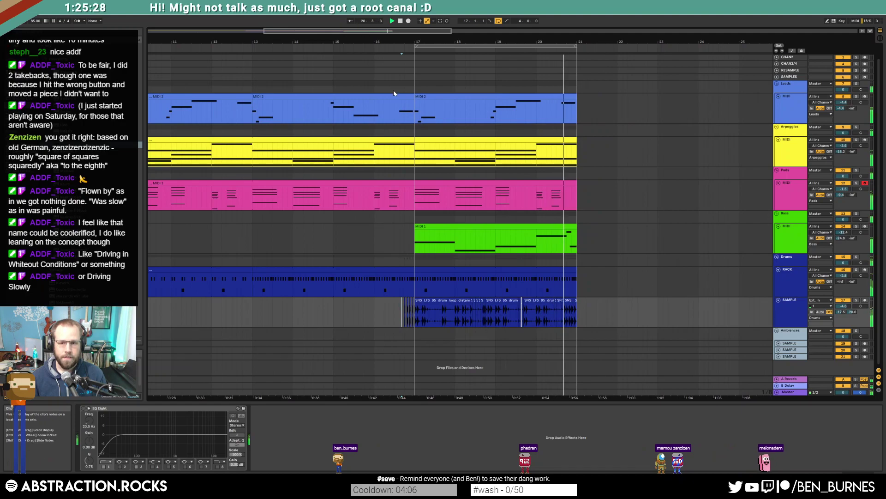
{"action": "left_click", "coordinate": [543, 239]}
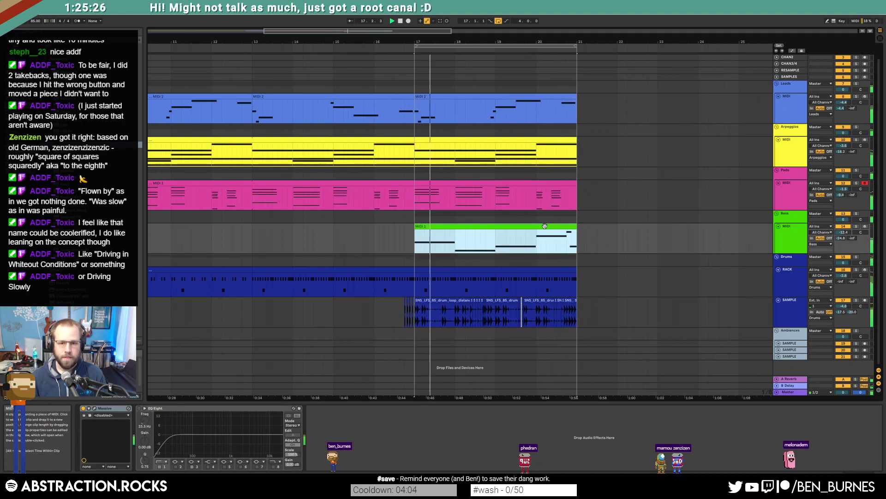
{"action": "left_click", "coordinate": [95, 408]}
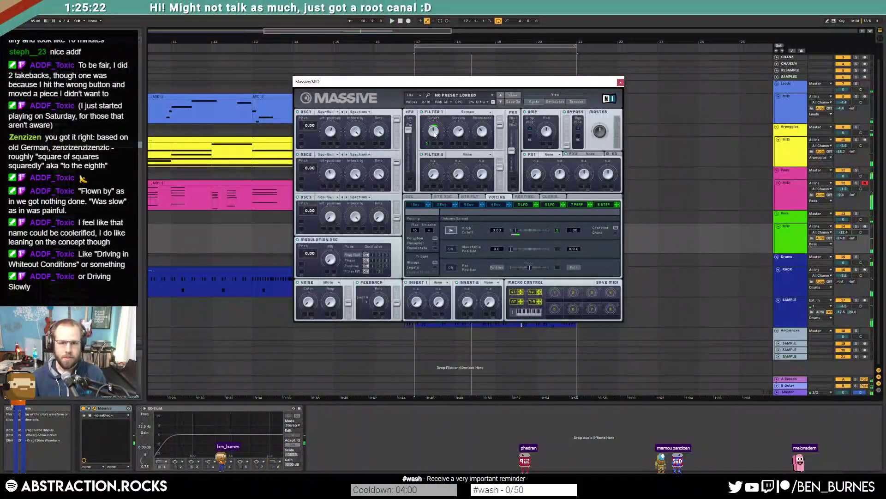
{"action": "left_click", "coordinate": [621, 83]}
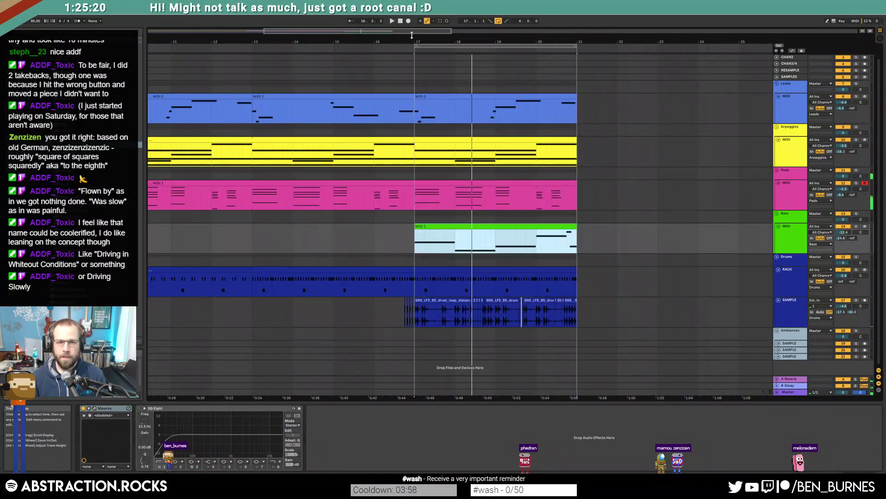
{"action": "left_click", "coordinate": [403, 22]}
{"action": "left_click_drag", "start_coordinate": [396, 32], "coordinate": [363, 32]}
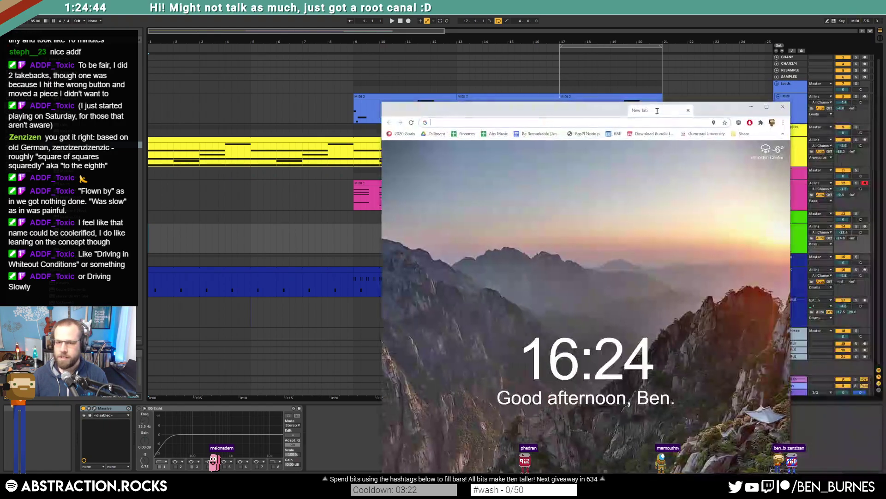
Step: Switch to the web browser and search for "driving snow" for track title ideas
{"action": "left_click_drag", "start_coordinate": [659, 110], "coordinate": [668, 113]}
{"action": "type", "text": "driving snow"}
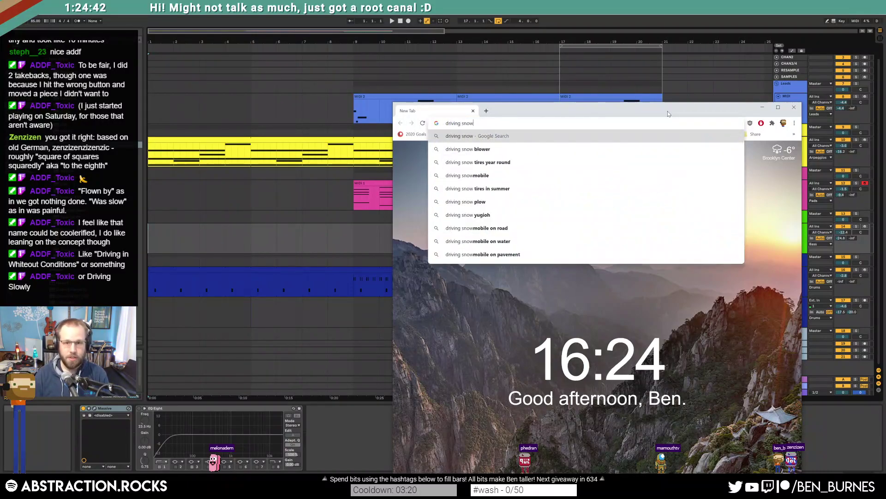
{"action": "key", "text": "Return"}
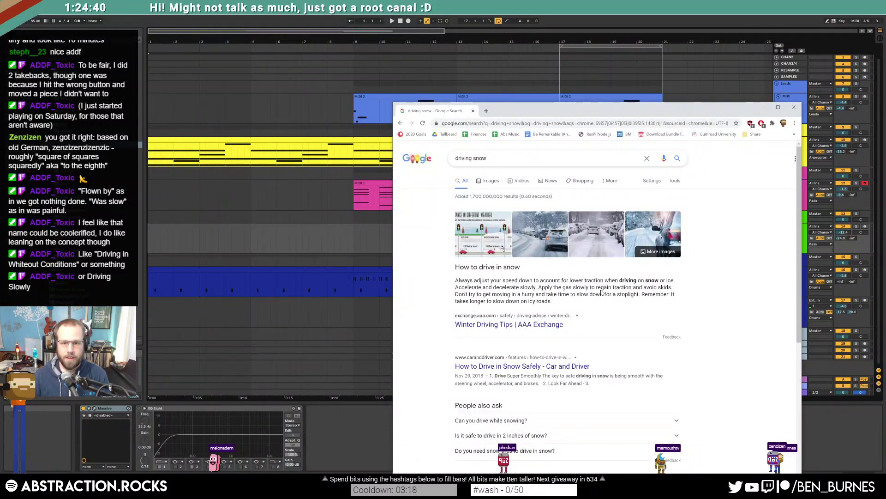
{"action": "scroll", "coordinate": [584, 285], "scroll_direction": "down", "scroll_amount": 3}
{"action": "scroll", "coordinate": [583, 284], "scroll_direction": "up", "scroll_amount": 3}
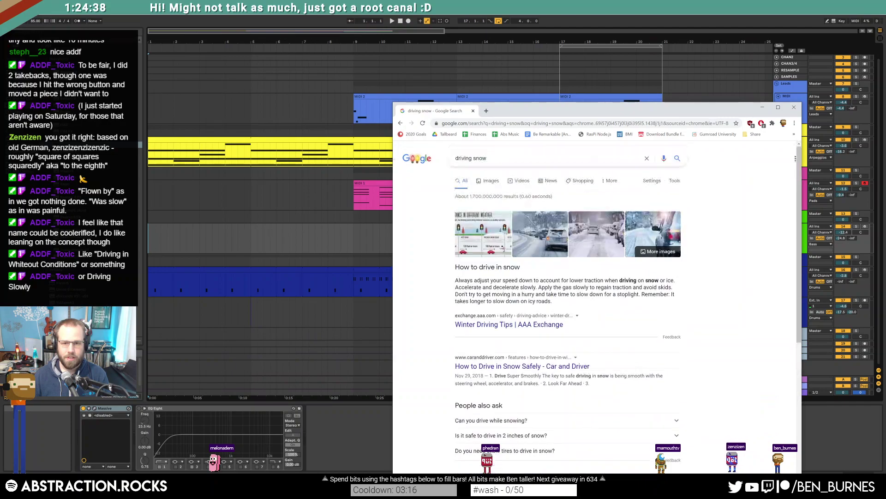
Step: Refine the web search to "driving snow term" and look through the results
{"action": "left_click", "coordinate": [528, 159]}
{"action": "type", "text": "term"}
{"action": "key", "text": "Return"}
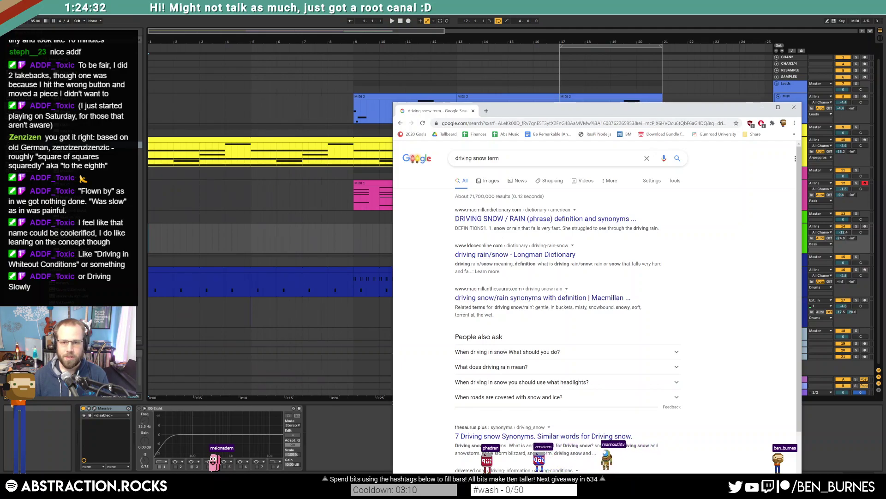
{"action": "left_click_drag", "start_coordinate": [629, 103], "coordinate": [485, 64]}
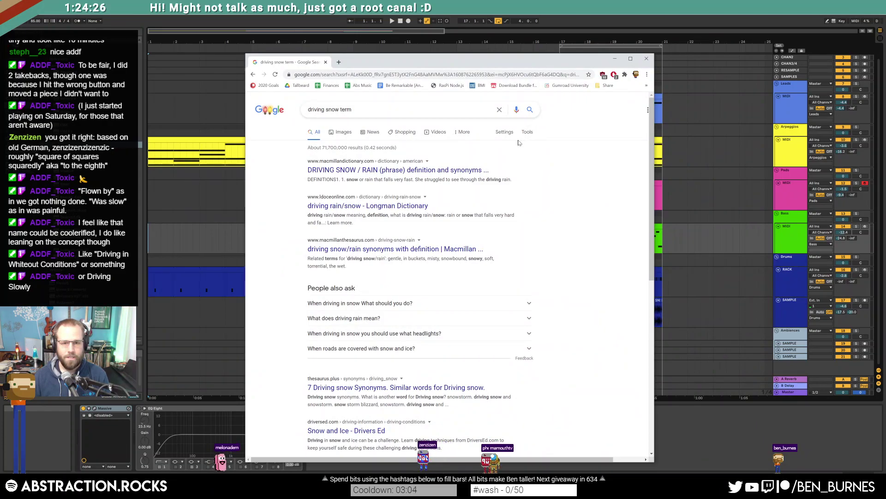
{"action": "scroll", "coordinate": [564, 230], "scroll_direction": "down", "scroll_amount": 3}
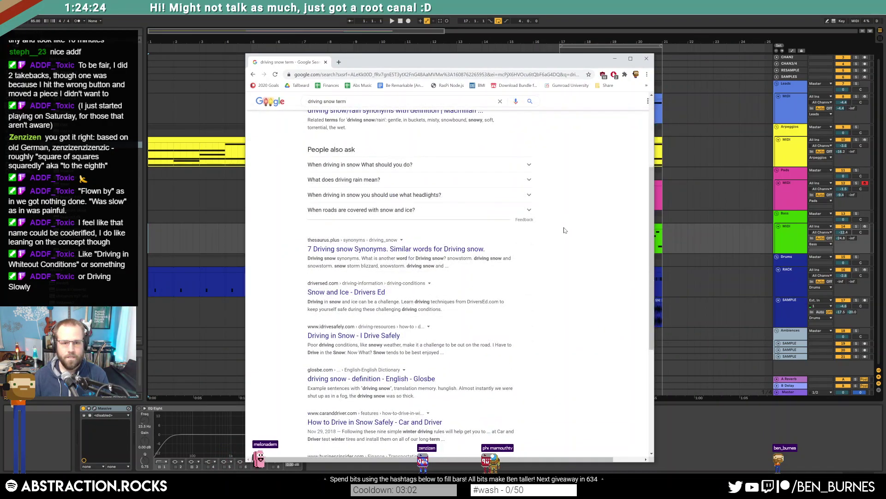
Step: Switch back to Ableton Live and save the set as "2020-12-23 Driving Snow" in the 2 Hour Tracks 2020 folder
{"action": "key", "text": "alt+Tab"}
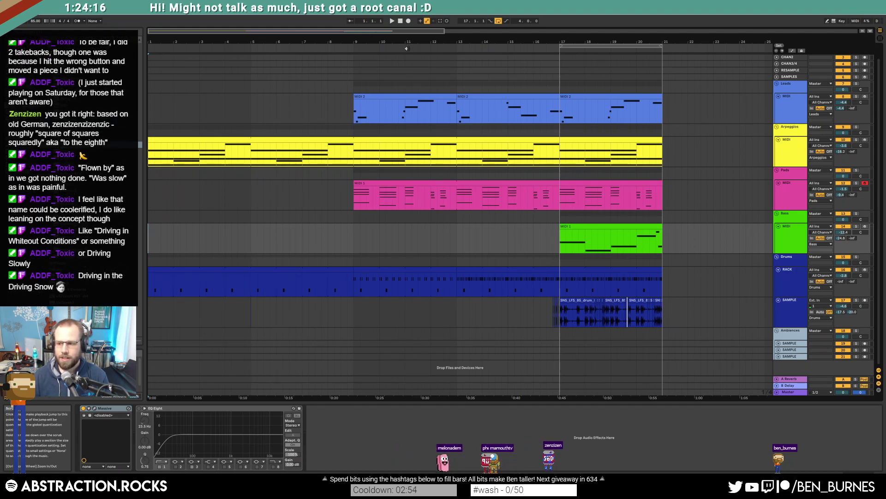
{"action": "key", "text": "ctrl+s"}
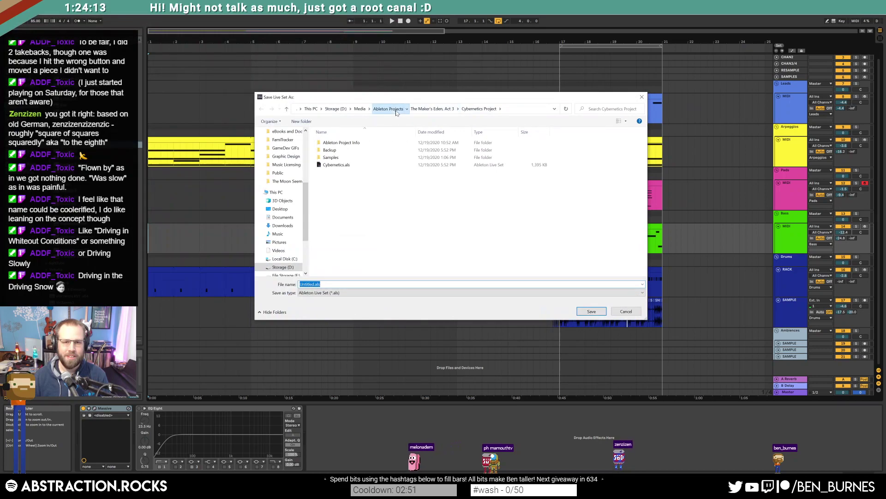
{"action": "left_click", "coordinate": [387, 109]}
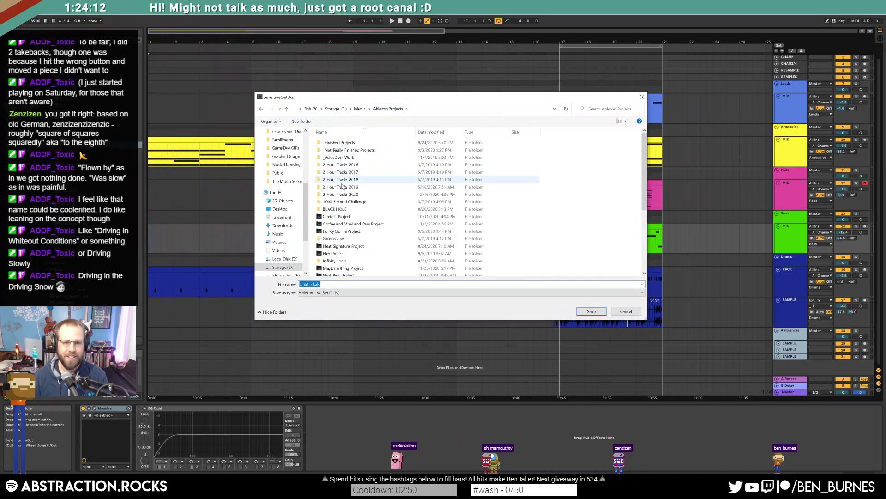
{"action": "double_click", "coordinate": [351, 192]}
{"action": "scroll", "coordinate": [373, 261], "scroll_direction": "down", "scroll_amount": 6}
{"action": "left_click", "coordinate": [372, 285]}
{"action": "type", "text": "2020-12-23"}
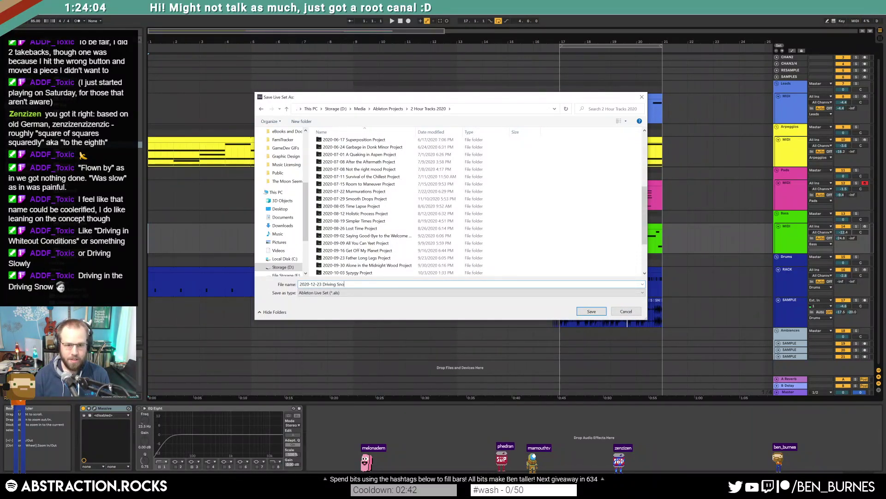
{"action": "type", "text": " Driving Sno"}
{"action": "key", "text": "Return"}
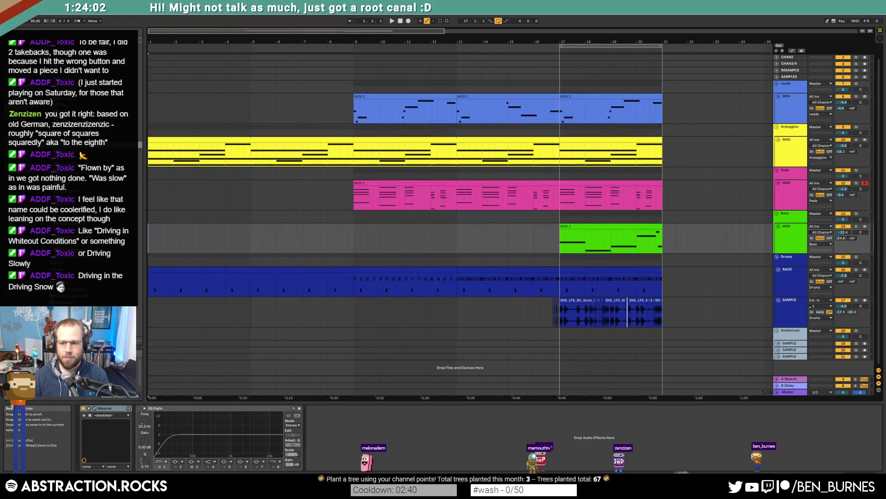
Step: Check today's date in the system calendar and return to the arrangement
{"action": "left_click", "coordinate": [855, 492]}
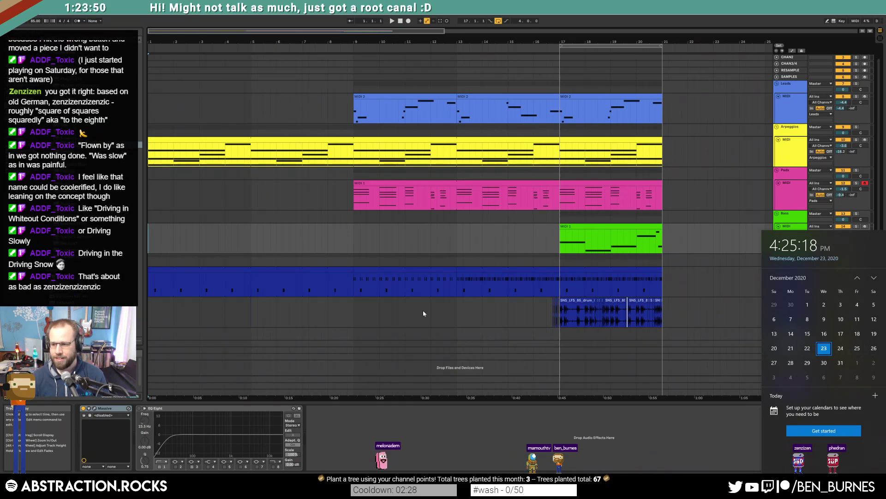
{"action": "left_click", "coordinate": [451, 313]}
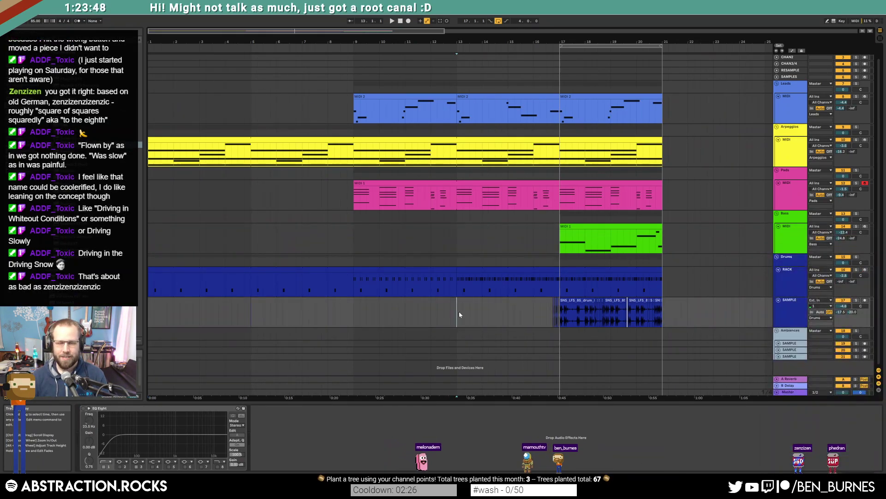
Step: Play the arrangement from the start and trim the start of the Drums RACK clip to bar 5
{"action": "left_click", "coordinate": [400, 21]}
{"action": "key", "text": "space"}
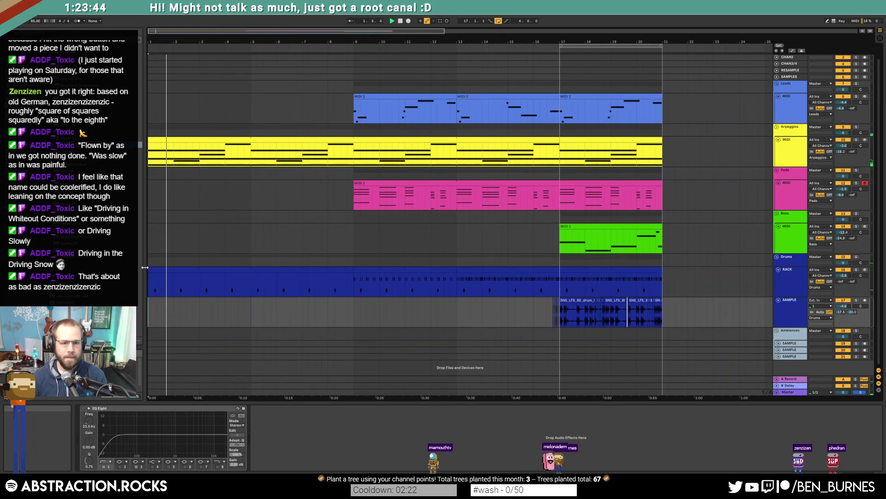
{"action": "left_click_drag", "start_coordinate": [149, 269], "coordinate": [251, 270]}
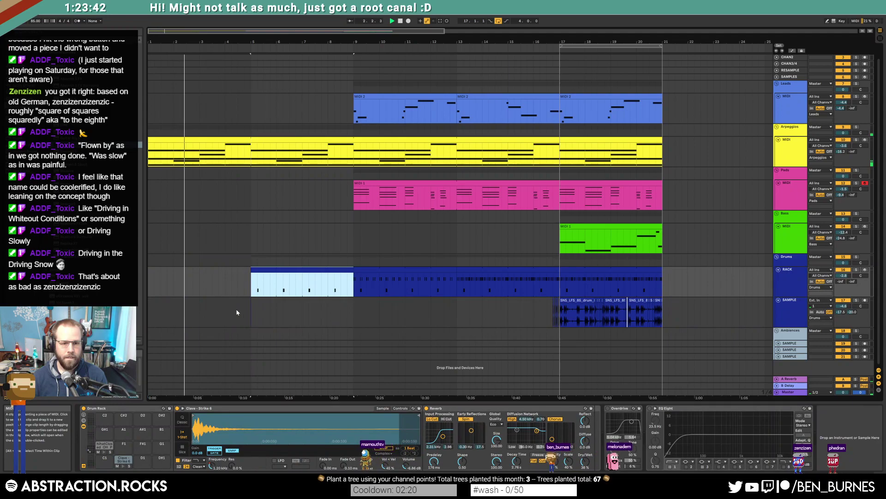
Step: Reshape the Drums RACK's Clave filter frequency automation so that its rise starts at bar 5
{"action": "left_click", "coordinate": [237, 313]}
{"action": "key", "text": "a"}
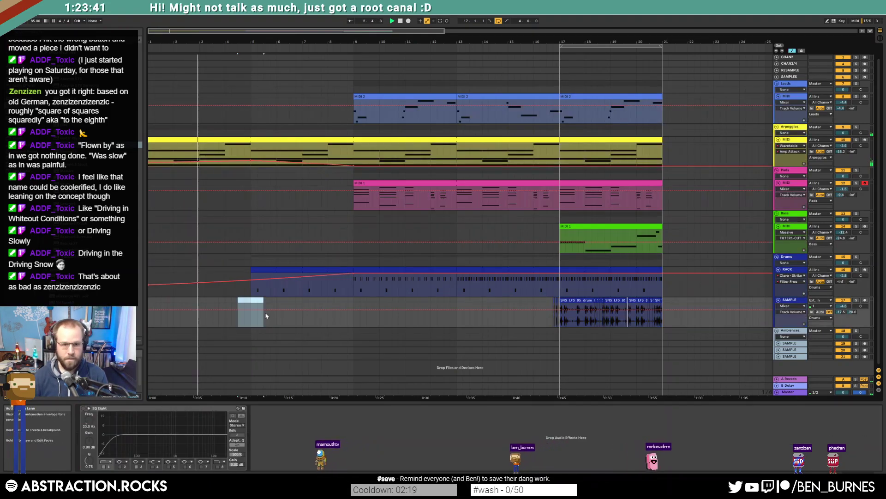
{"action": "left_click", "coordinate": [151, 285]}
{"action": "left_click_drag", "start_coordinate": [251, 272], "coordinate": [251, 278]}
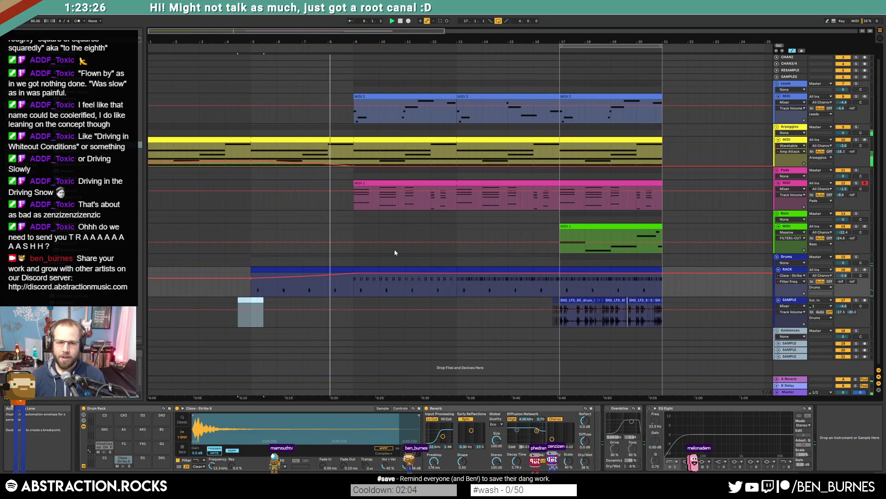
{"action": "key", "text": "a"}
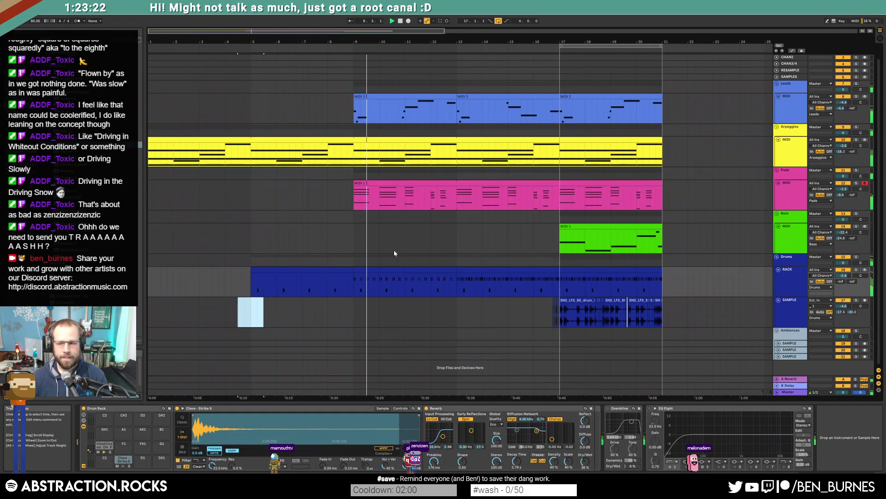
Step: Reactivate the last two hi-hat notes at the end of the looped RACK clip that starts at bar 9
{"action": "double_click", "coordinate": [390, 273]}
{"action": "left_click_drag", "start_coordinate": [838, 342], "coordinate": [864, 325]}
{"action": "key", "text": "0"}
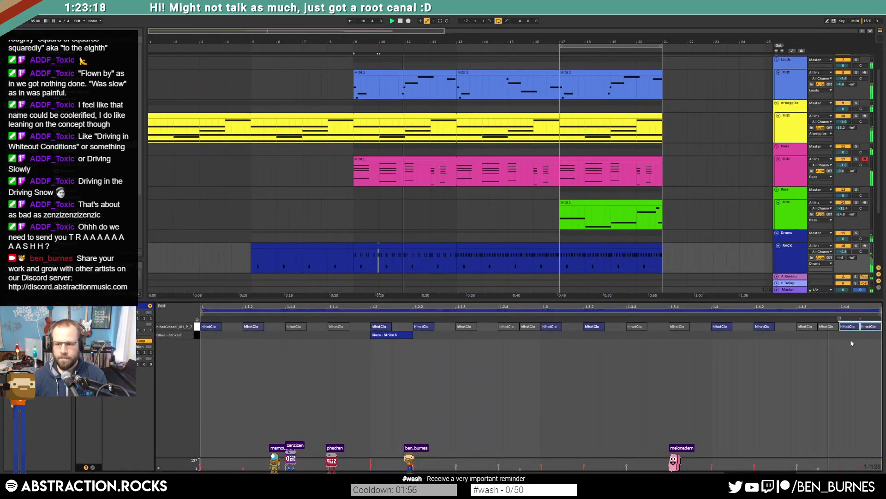
{"action": "left_click", "coordinate": [850, 343]}
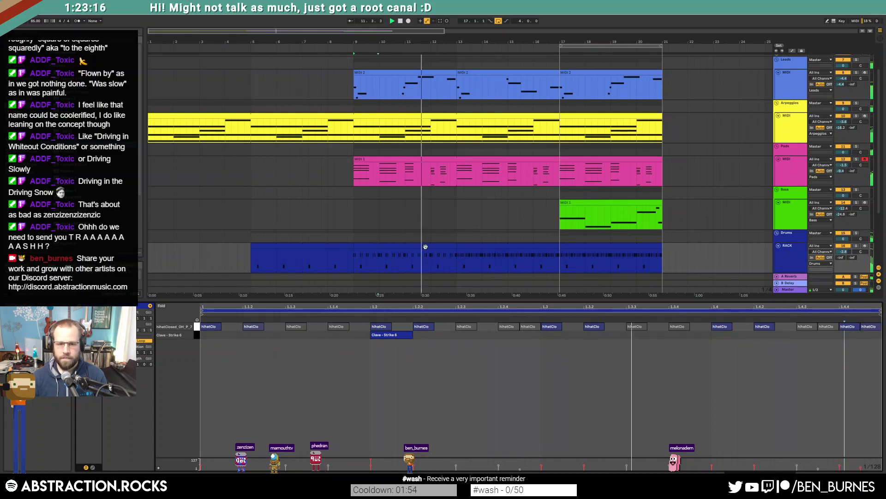
Step: Consolidate the Drums RACK pattern from bar 9 to bar 13 into one clip
{"action": "left_click", "coordinate": [408, 242]}
{"action": "left_click", "coordinate": [412, 247]}
{"action": "key", "text": "ctrl+j"}
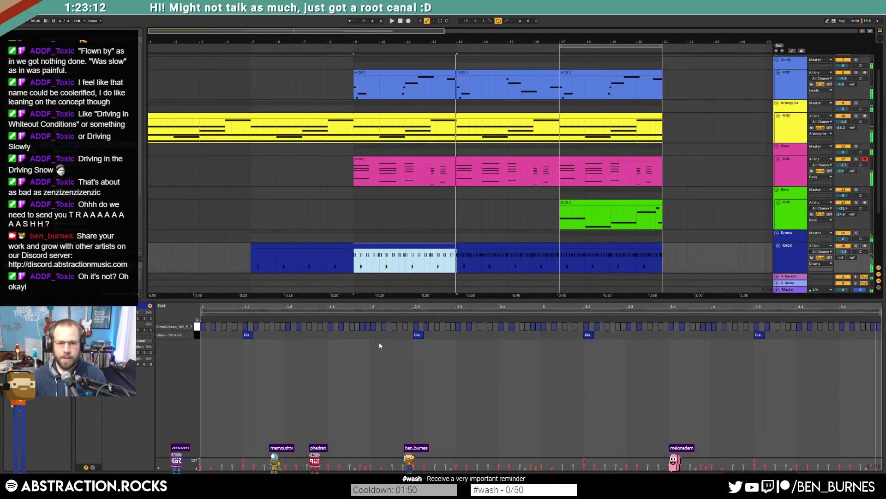
Step: Compare the hi-hat and clave patterns in the Drums RACK clips starting at bars 5, 9 and 13
{"action": "left_click", "coordinate": [368, 333]}
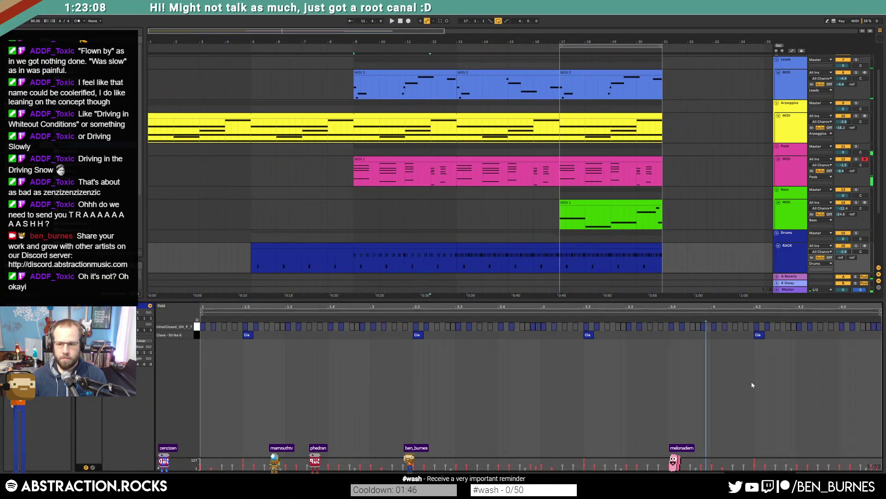
{"action": "left_click", "coordinate": [472, 248]}
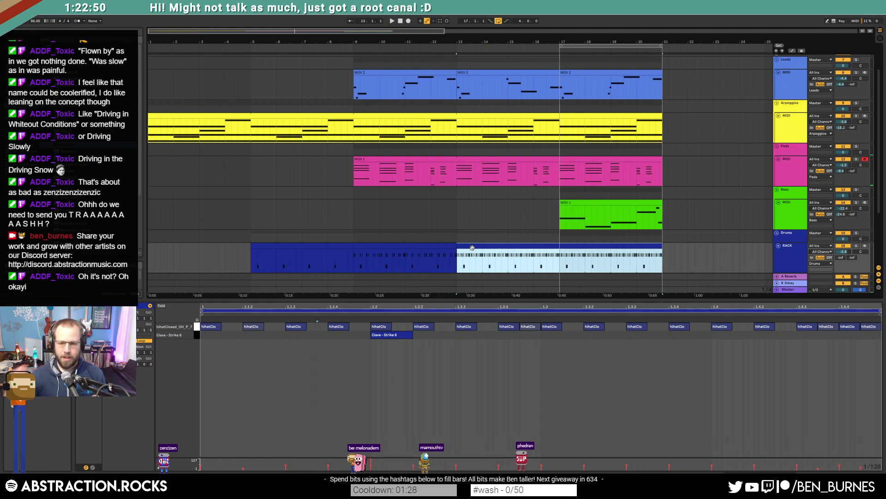
{"action": "left_click", "coordinate": [330, 248]}
{"action": "left_click", "coordinate": [396, 248]}
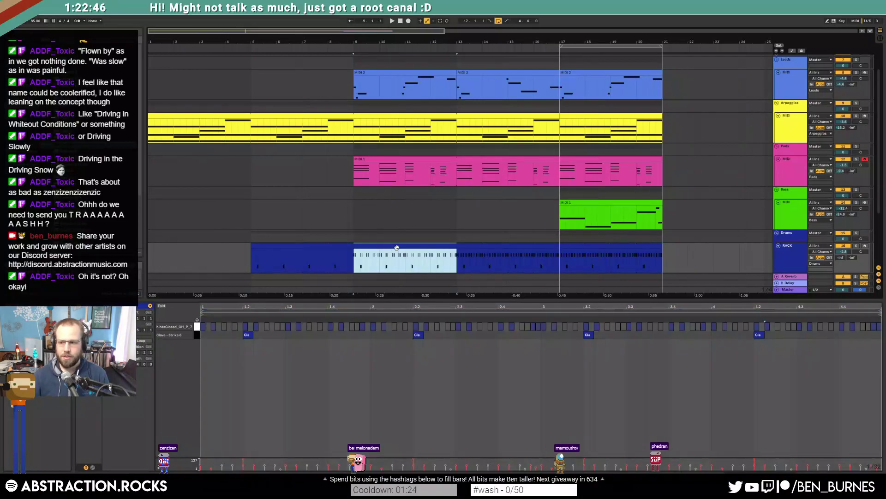
{"action": "key", "text": "shift+Tab"}
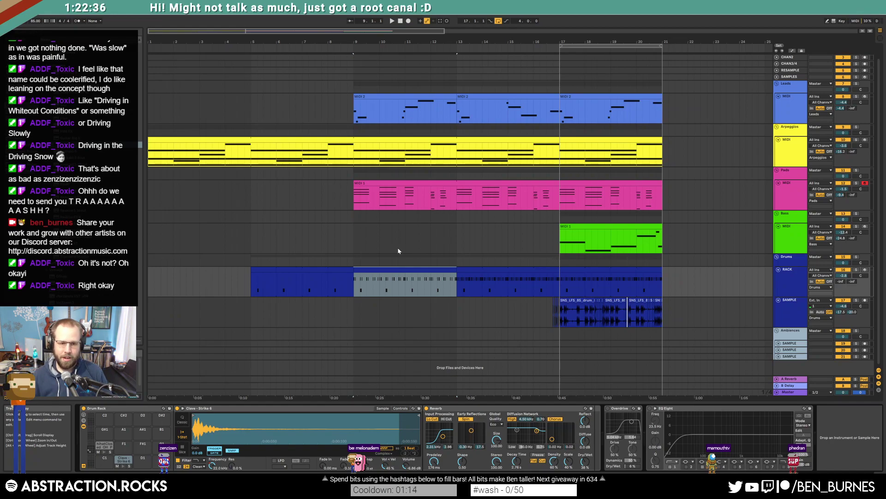
{"action": "left_click", "coordinate": [321, 270]}
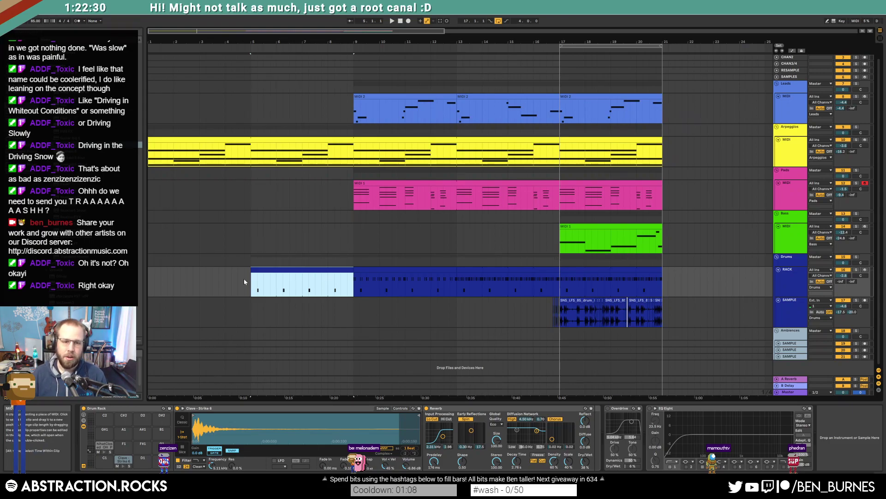
{"action": "left_click", "coordinate": [253, 289]}
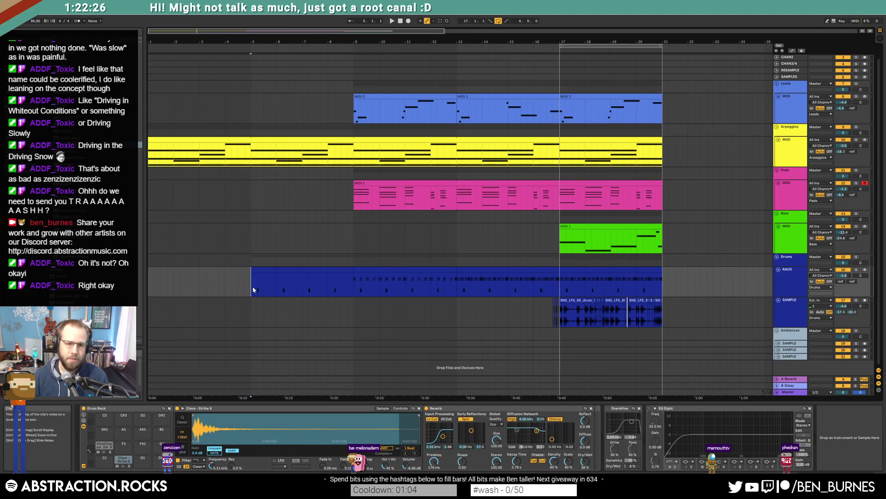
Step: Automate the Arpeggios Wavetable's LFO 1 rate to a faster value during the last beat before bar 9
{"action": "left_click", "coordinate": [328, 146]}
{"action": "key", "text": "space"}
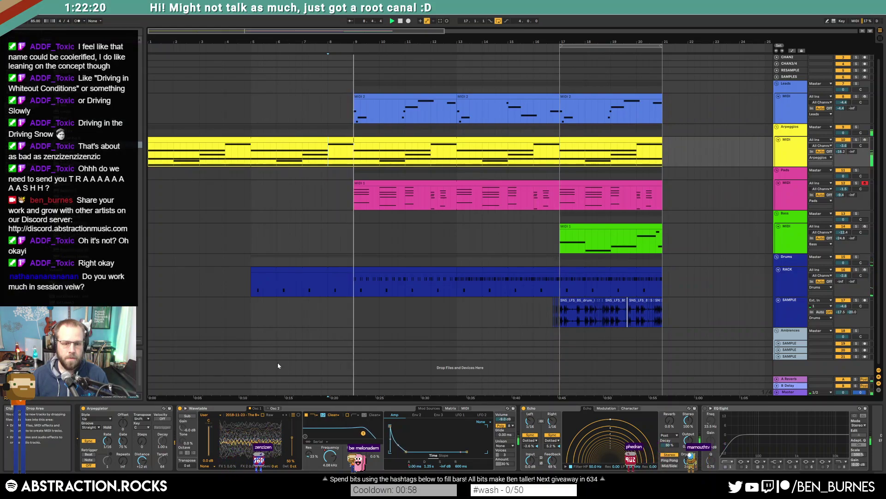
{"action": "left_click", "coordinate": [451, 409]}
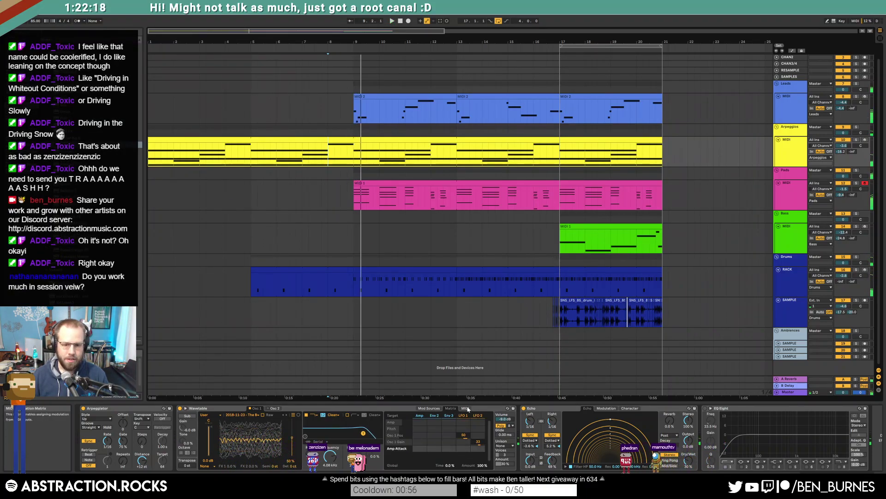
{"action": "left_click", "coordinate": [463, 415]}
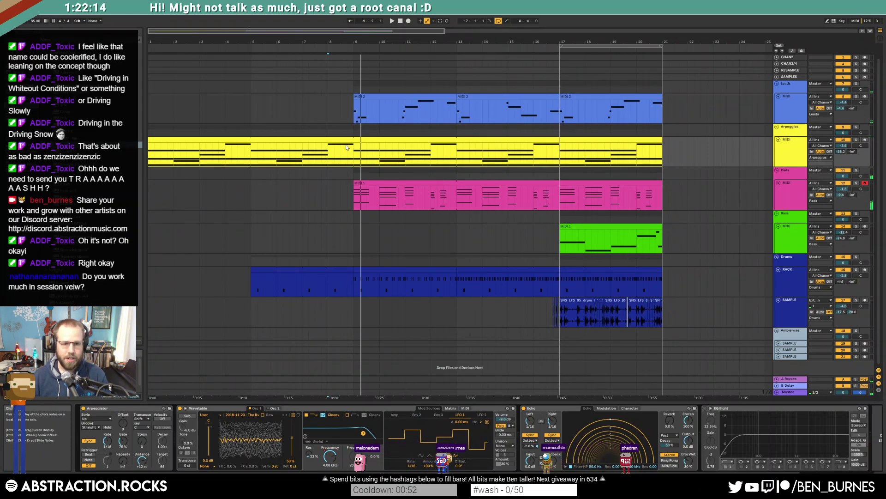
{"action": "scroll", "coordinate": [346, 214], "scroll_direction": "up", "scroll_amount": 3}
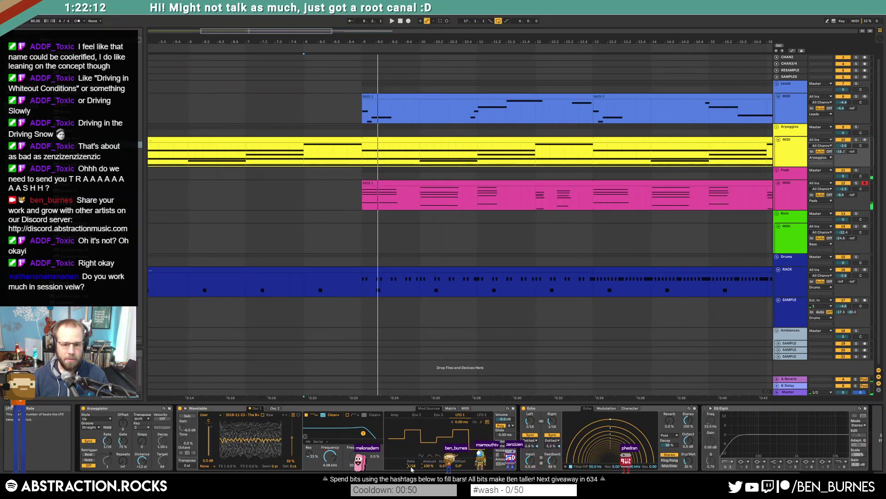
{"action": "key", "text": "a"}
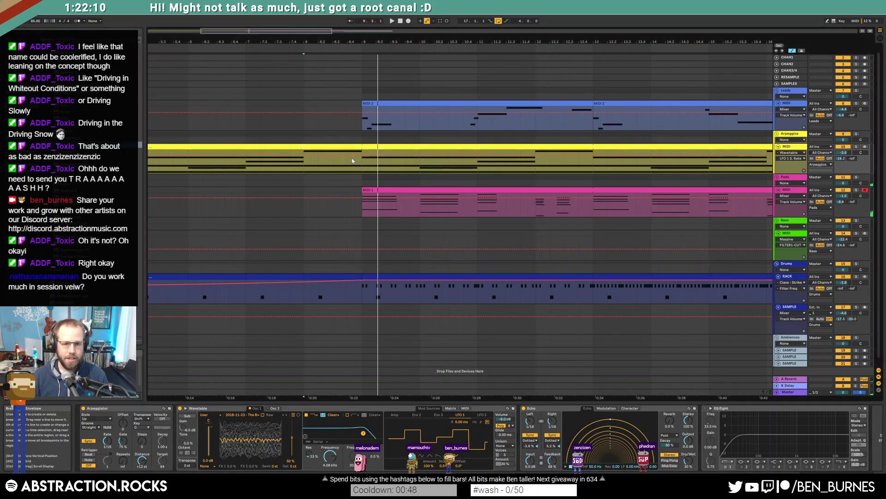
{"action": "scroll", "coordinate": [352, 161], "scroll_direction": "up", "scroll_amount": 1}
{"action": "left_click", "coordinate": [354, 167]}
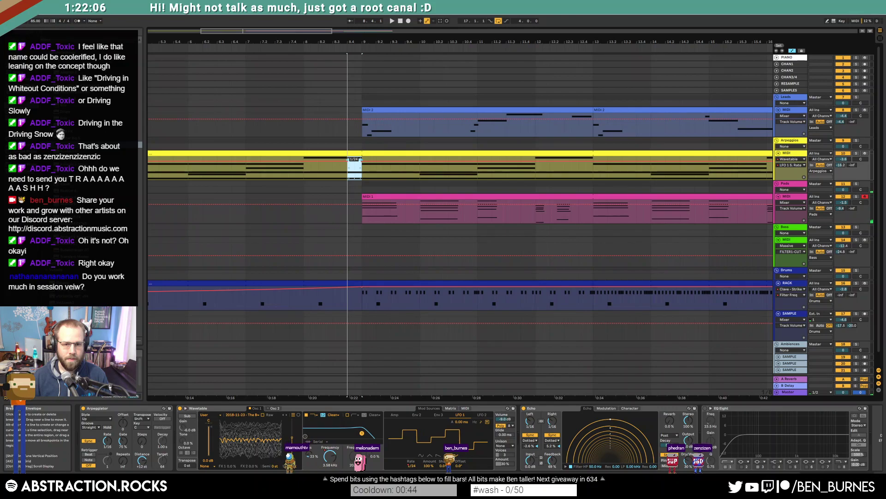
Step: Audition the transition and set the LFO 1 rate automation to 1/32 over the last two beats before bar 9
{"action": "left_click", "coordinate": [325, 174]}
{"action": "key", "text": "space"}
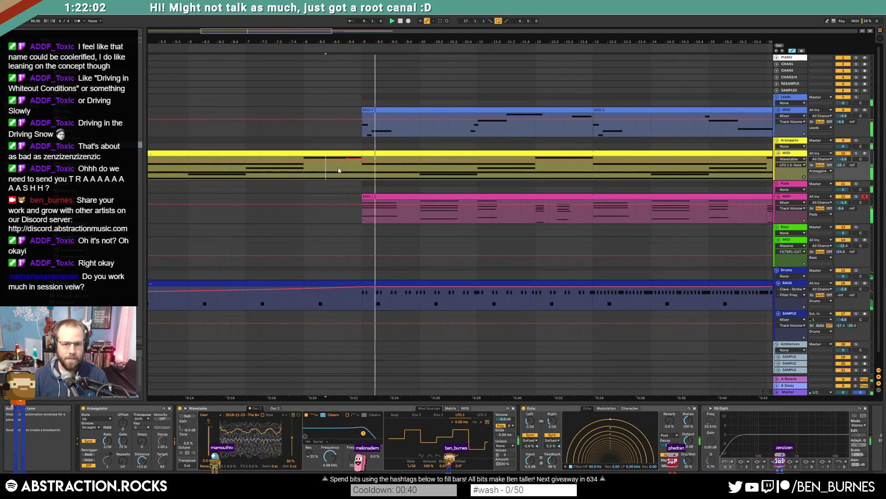
{"action": "left_click", "coordinate": [349, 167]}
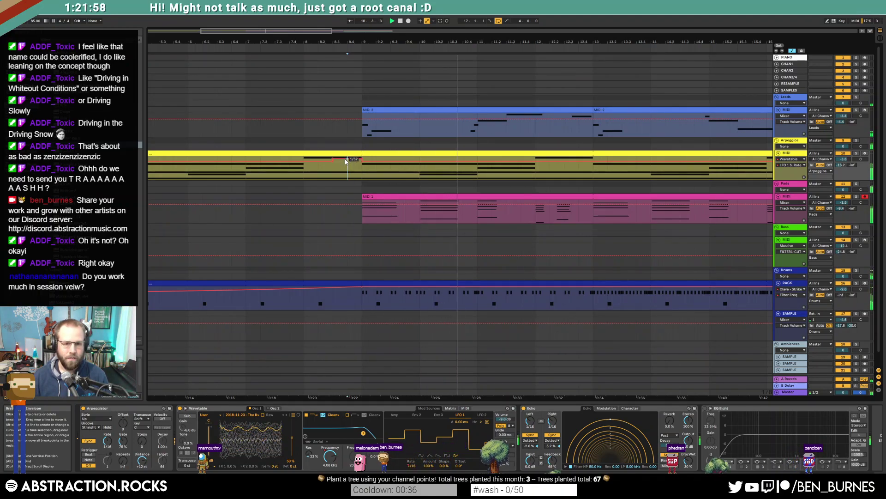
Step: Duplicate the first eight bars of the Arpeggios track, including the LFO rate automation, onto bars 9 to 17
{"action": "left_click_drag", "start_coordinate": [312, 34], "coordinate": [312, 12]}
{"action": "left_click_drag", "start_coordinate": [328, 175], "coordinate": [150, 172]}
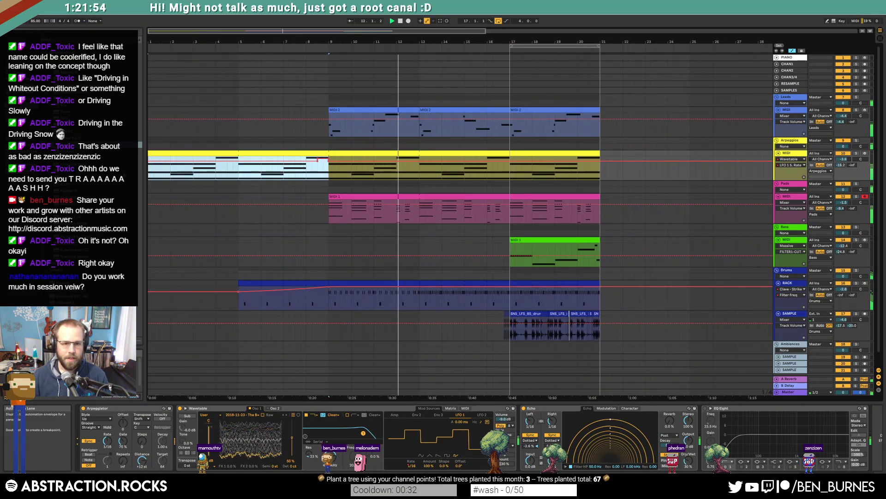
{"action": "key", "text": "ctrl+d"}
{"action": "scroll", "coordinate": [504, 291], "scroll_direction": "up", "scroll_amount": 5, "text": "ctrl"}
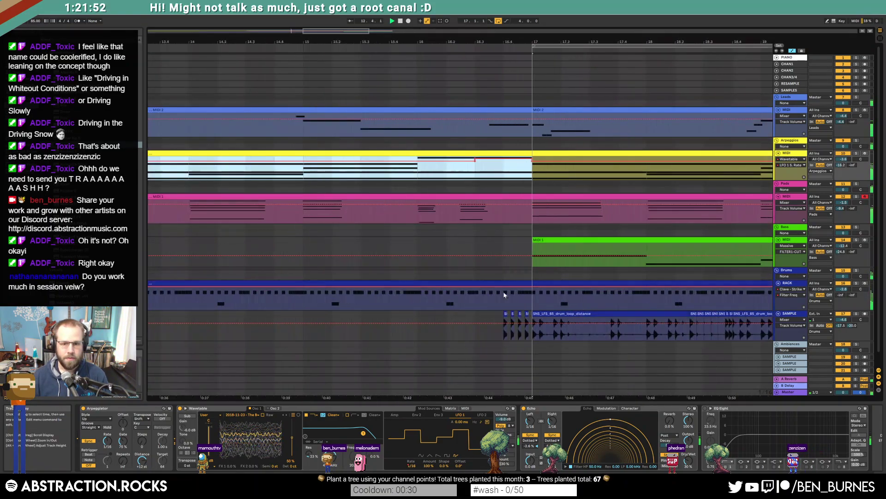
Step: Delete the hi-hat notes after the clave hit in the Drums RACK's bar 16, from 1.2.2 to the end
{"action": "left_click", "coordinate": [437, 284]}
{"action": "left_click_drag", "start_coordinate": [418, 301], "coordinate": [530, 298]}
{"action": "key", "text": "a"}
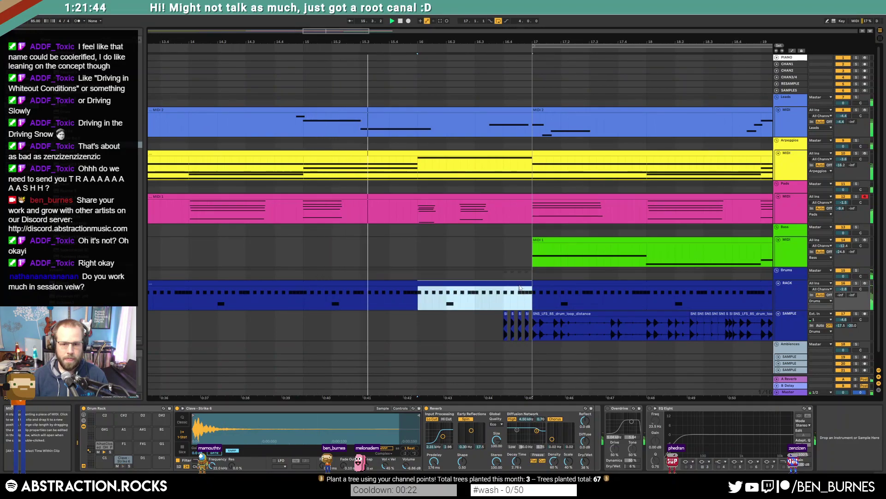
{"action": "key", "text": "shift+Tab"}
{"action": "left_click_drag", "start_coordinate": [409, 327], "coordinate": [879, 330]}
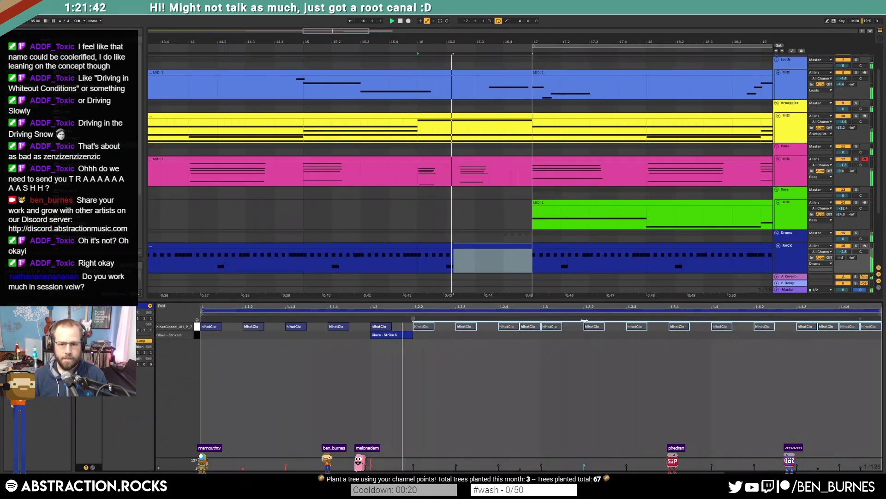
{"action": "key", "text": "Delete"}
{"action": "key", "text": "shift+Tab"}
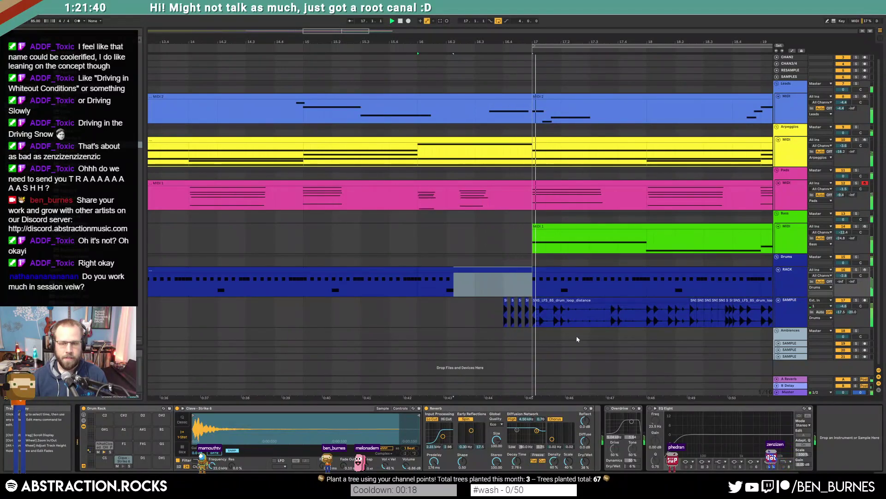
{"action": "double_click", "coordinate": [478, 141]}
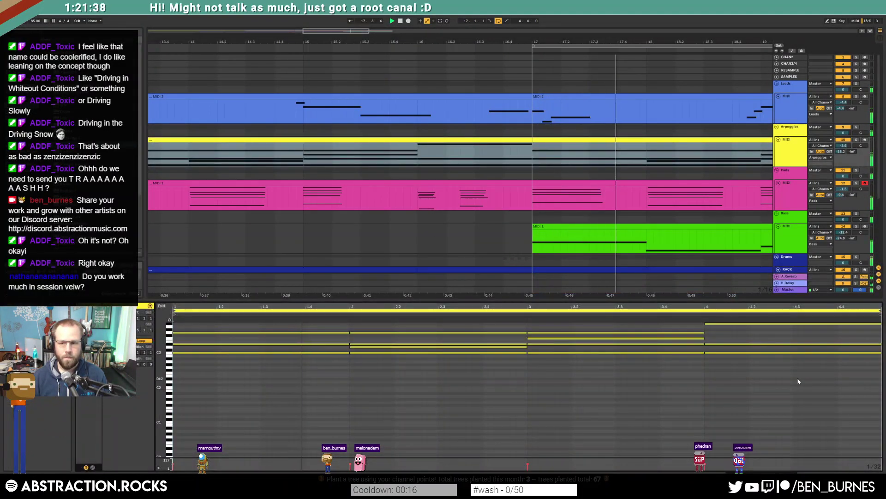
{"action": "scroll", "coordinate": [378, 137], "scroll_direction": "down", "scroll_amount": 4}
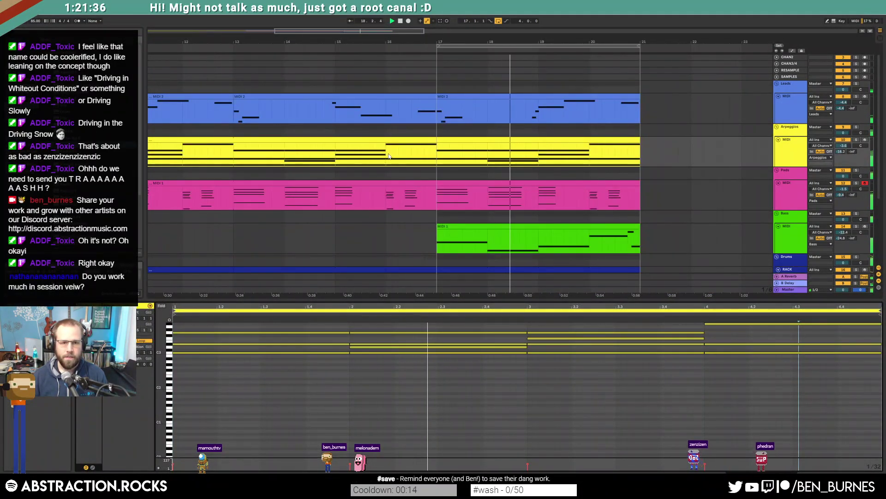
{"action": "left_click_drag", "start_coordinate": [234, 152], "coordinate": [438, 157]}
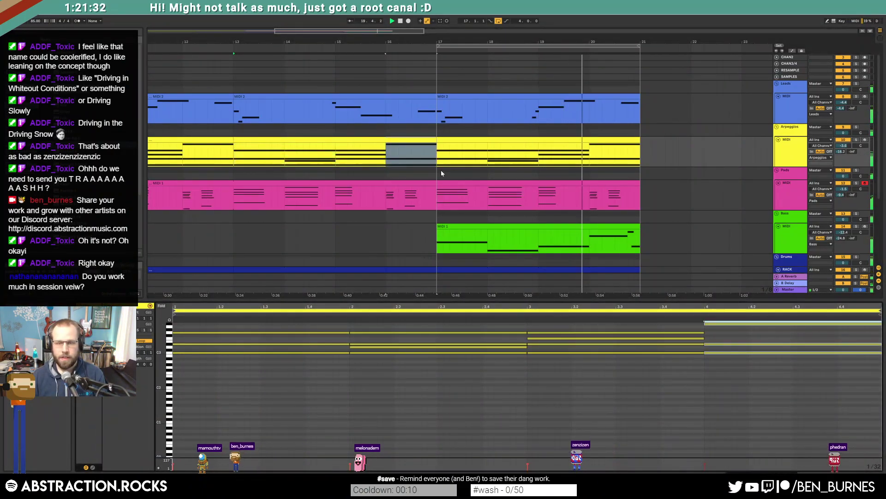
Step: Delete the Leads part from bar 16.2 to bar 17 and audition the lead phrase that starts at bar 13
{"action": "left_click_drag", "start_coordinate": [436, 113], "coordinate": [401, 116]}
{"action": "key", "text": "Delete"}
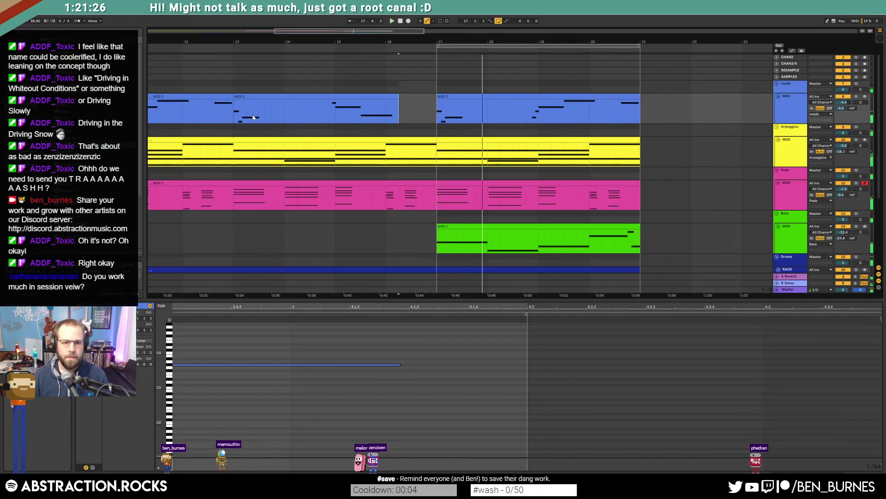
{"action": "left_click", "coordinate": [234, 116]}
{"action": "key", "text": "space"}
{"action": "key", "text": "space"}
{"action": "left_click", "coordinate": [322, 115]}
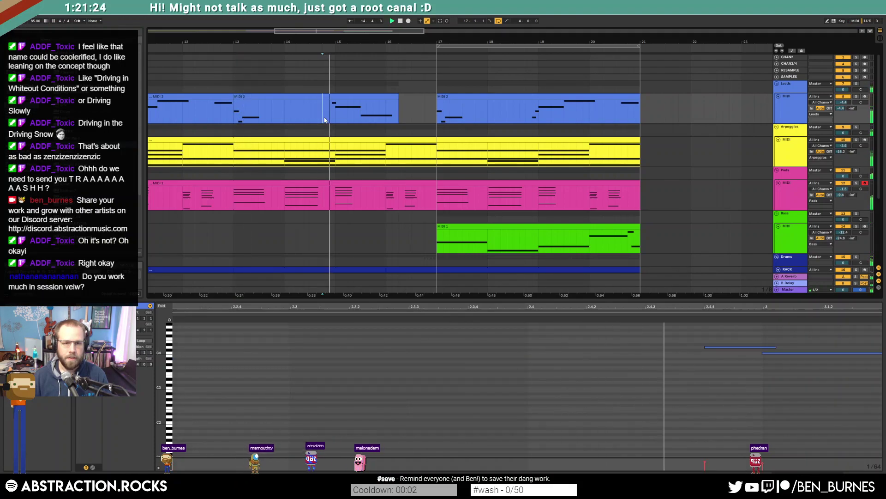
Step: Add a slightly lower note in the second half of bar 15 of the Leads clip and extend it to the phrase's end
{"action": "left_click", "coordinate": [383, 96]}
{"action": "key", "text": "space"}
{"action": "double_click", "coordinate": [752, 368]}
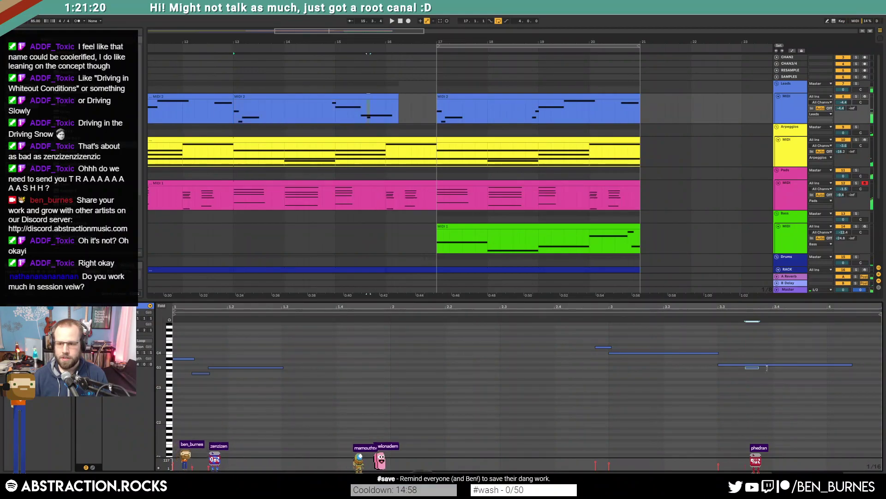
{"action": "left_click_drag", "start_coordinate": [760, 368], "coordinate": [855, 368]}
{"action": "left_click", "coordinate": [773, 360]}
{"action": "key", "text": "shift+Tab"}
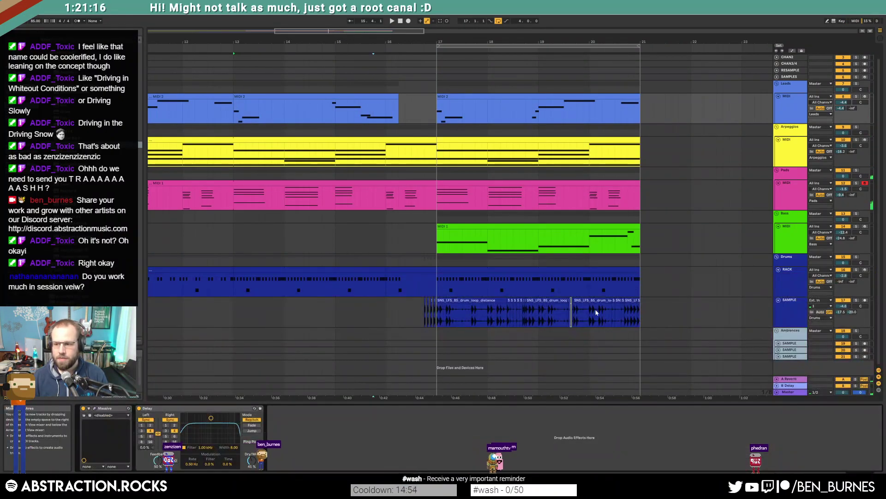
Step: Look at the Session View and return to the arrangement
{"action": "key", "text": "Tab"}
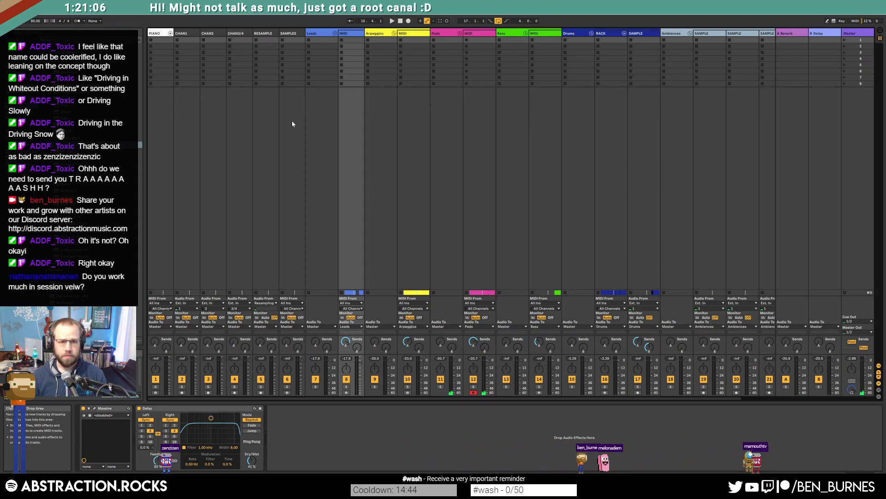
{"action": "key", "text": "Tab"}
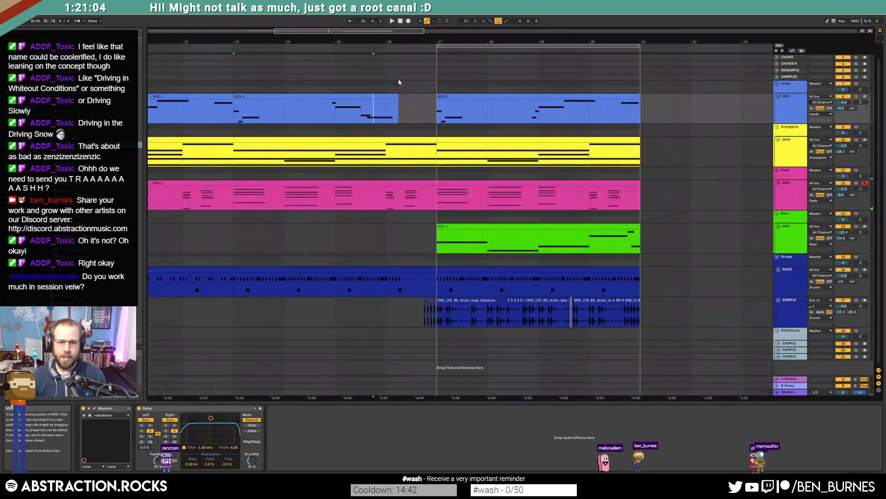
{"action": "left_click_drag", "start_coordinate": [362, 33], "coordinate": [361, 18]}
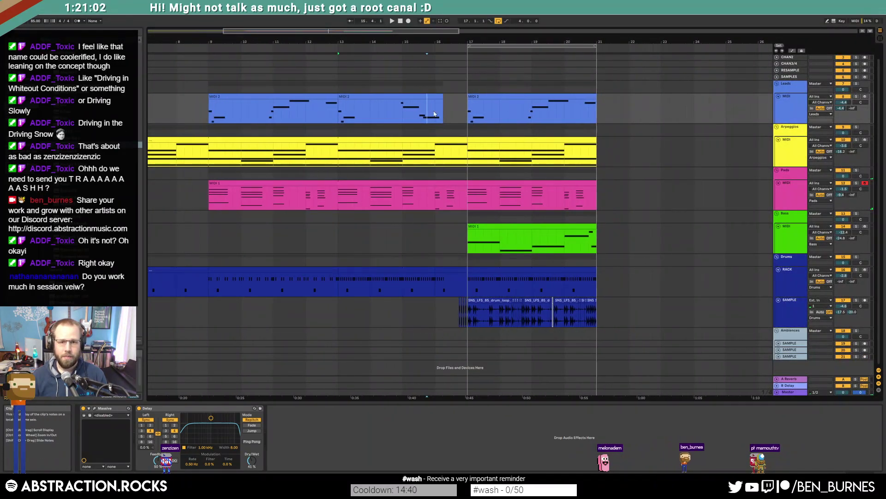
{"action": "left_click_drag", "start_coordinate": [442, 94], "coordinate": [467, 102]}
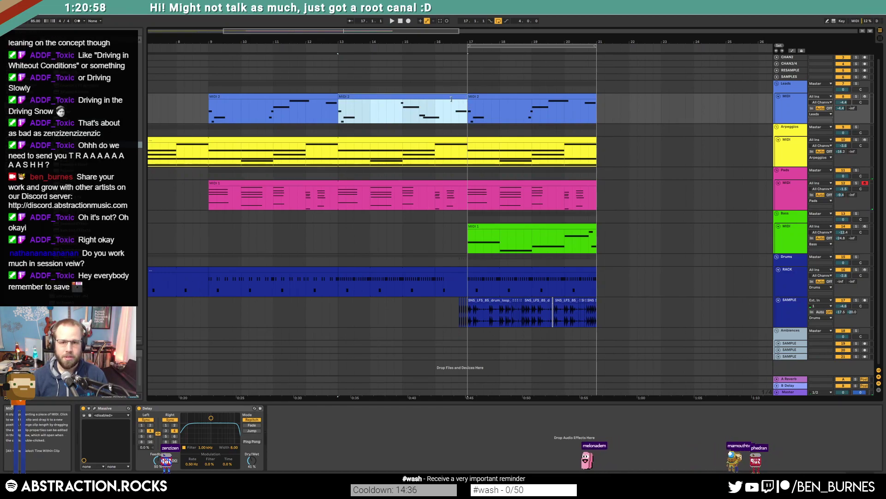
{"action": "left_click_drag", "start_coordinate": [467, 101], "coordinate": [443, 96]}
{"action": "left_click", "coordinate": [448, 117]}
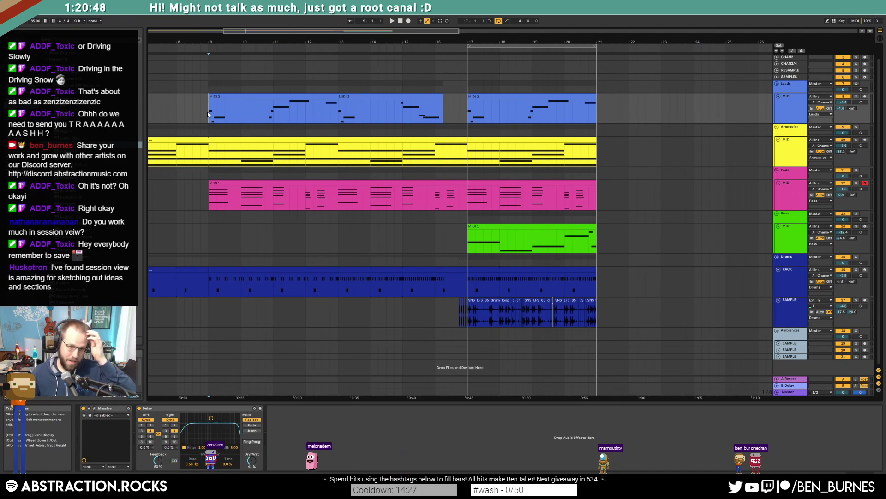
Step: Play the arrangement from the beginning to review the build
{"action": "mouse_move", "coordinate": [255, 32]}
{"action": "left_mouse_down"}
{"action": "mouse_move", "coordinate": [255, 23]}
{"action": "mouse_move", "coordinate": [255, 32]}
{"action": "left_mouse_up"}
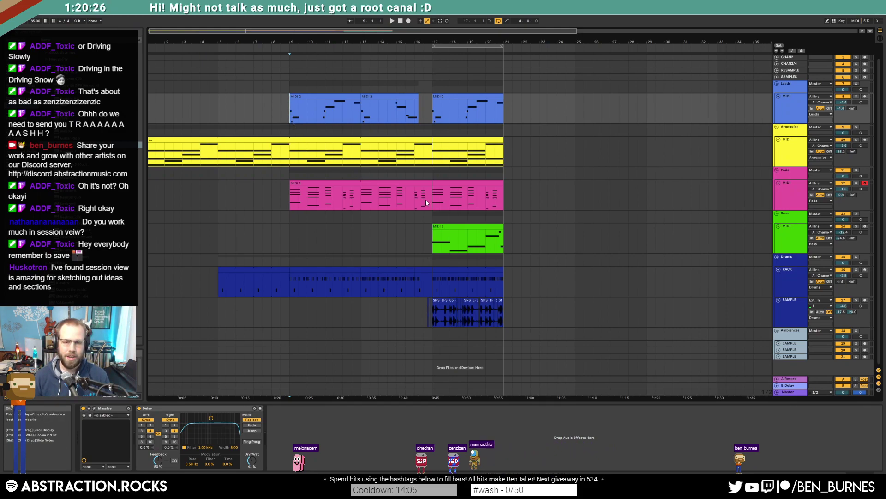
{"action": "left_click", "coordinate": [214, 114]}
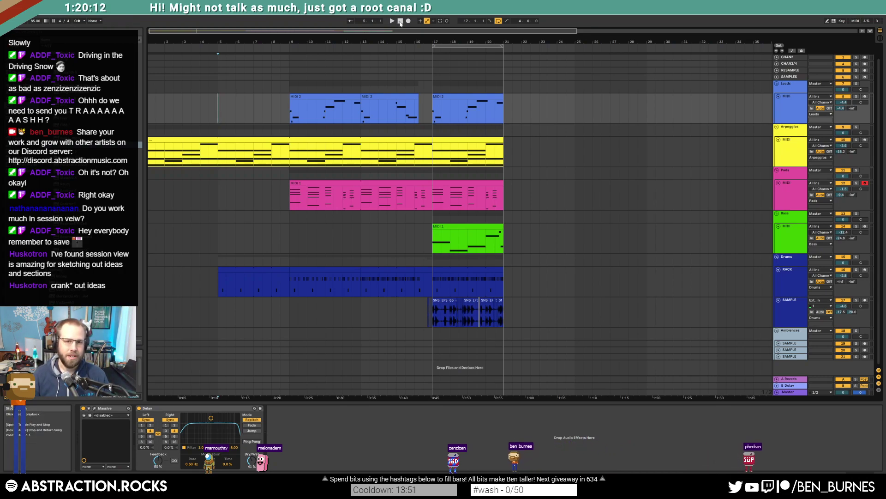
{"action": "left_click_drag", "start_coordinate": [393, 28], "coordinate": [419, 31]}
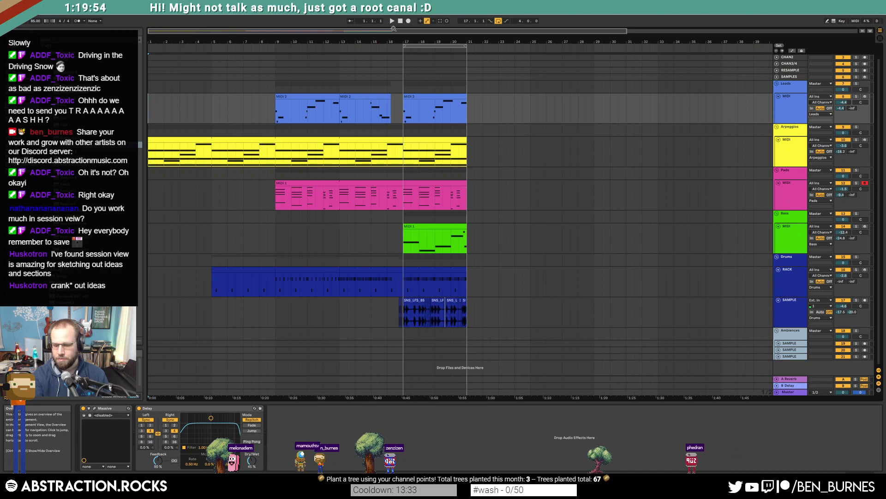
{"action": "key", "text": "space"}
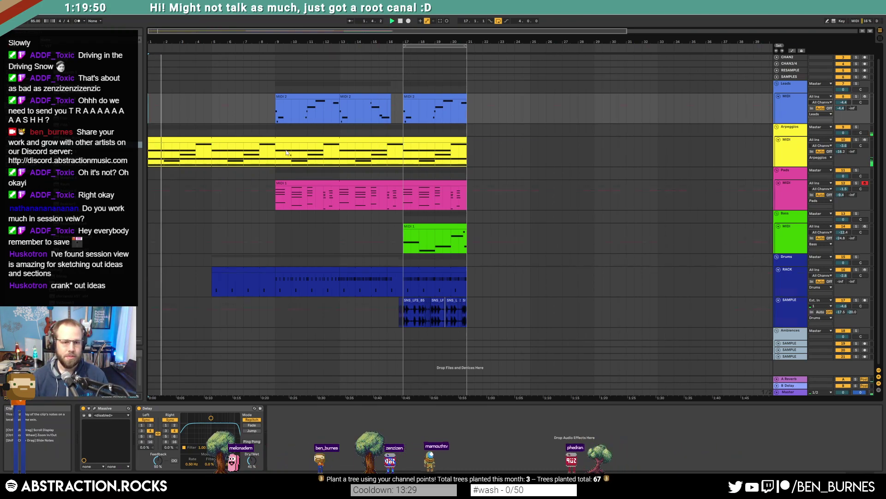
Step: Duplicate the Arpeggios part from bars 9–17 so that it continues to bar 25
{"action": "key", "text": "a"}
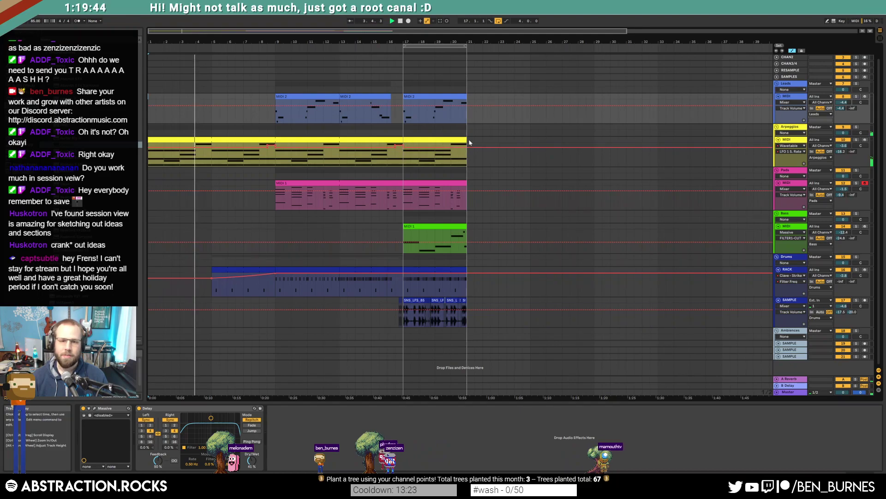
{"action": "left_click_drag", "start_coordinate": [465, 161], "coordinate": [531, 160]}
{"action": "key", "text": "a"}
{"action": "left_click_drag", "start_coordinate": [276, 156], "coordinate": [403, 156]}
{"action": "key", "text": "ctrl+d"}
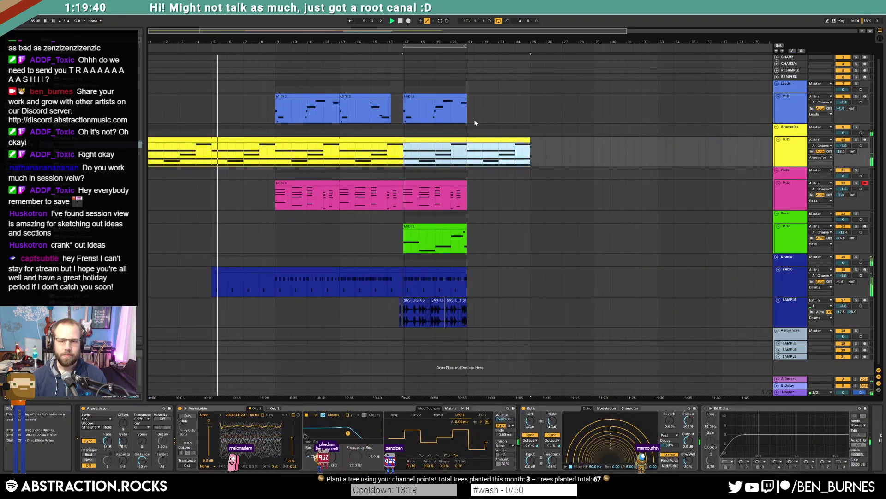
Step: Copy the Leads phrase from bar 13 to bar 21 and extend the arrangement loop to bar 25
{"action": "key", "text": "a"}
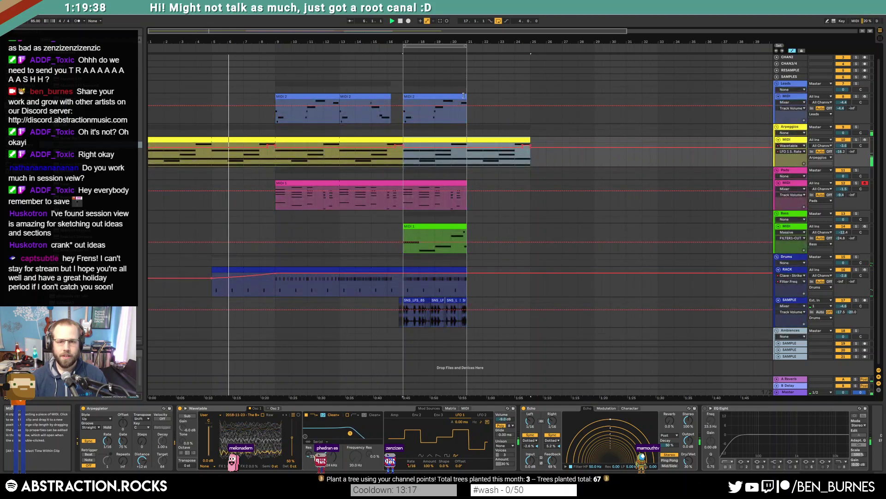
{"action": "left_click", "coordinate": [467, 97]}
{"action": "key", "text": "ctrl+d"}
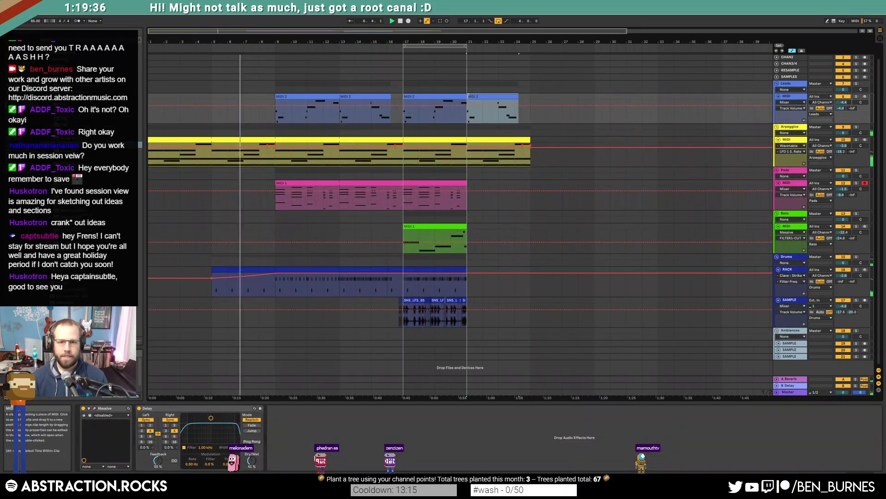
{"action": "key", "text": "a"}
{"action": "left_click_drag", "start_coordinate": [466, 48], "coordinate": [530, 48]}
Step: Extend the Pads, Bass and Drums RACK clips to bar 25 and duplicate the SAMPLE drum loop from bars 17–21 to bar 21
{"action": "left_click", "coordinate": [453, 184]}
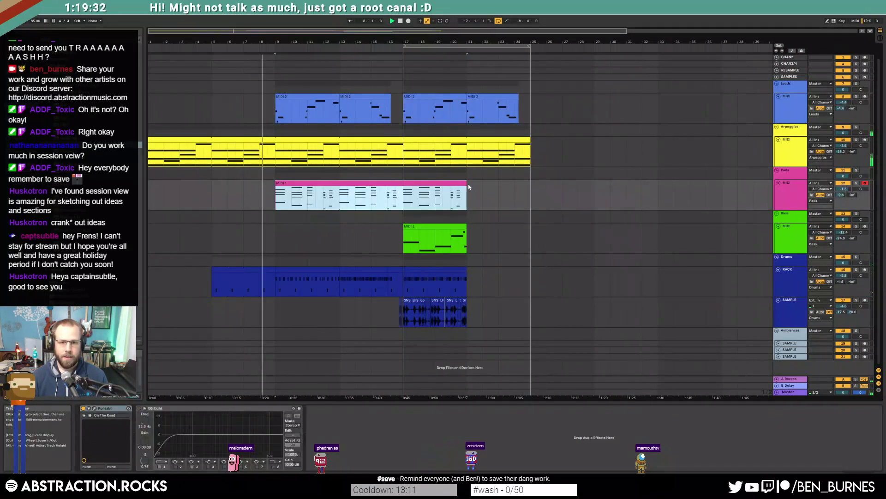
{"action": "left_click_drag", "start_coordinate": [467, 184], "coordinate": [531, 184]}
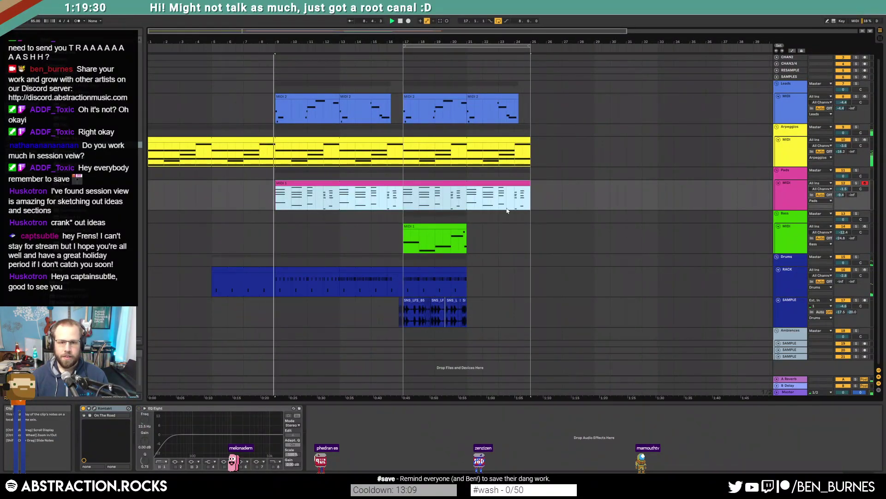
{"action": "left_click_drag", "start_coordinate": [466, 233], "coordinate": [530, 229]}
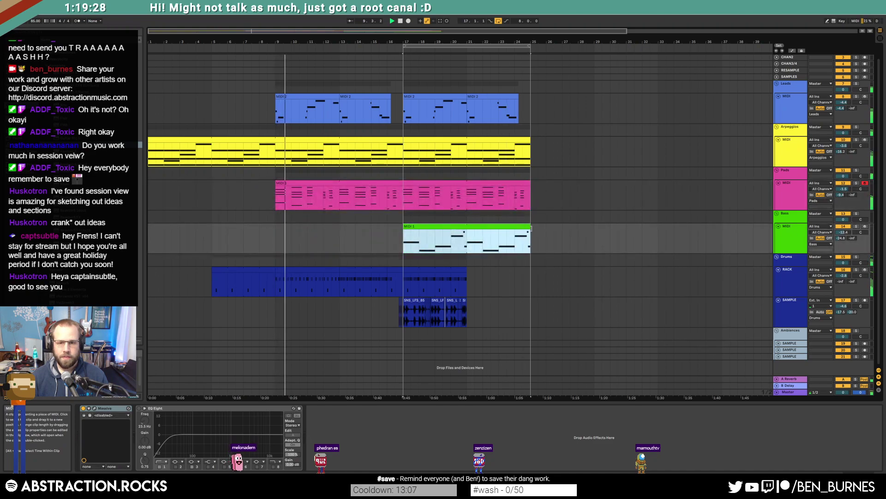
{"action": "left_click_drag", "start_coordinate": [466, 277], "coordinate": [530, 276]}
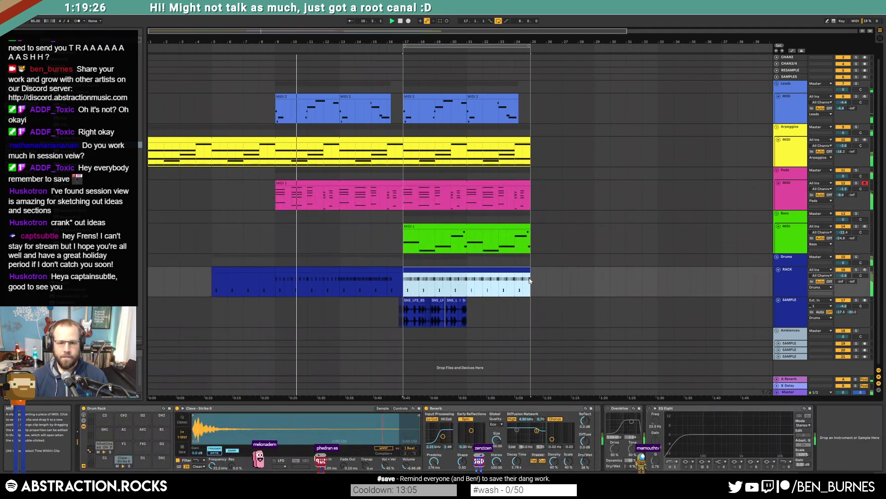
{"action": "left_click_drag", "start_coordinate": [467, 307], "coordinate": [403, 313]}
{"action": "key", "text": "ctrl+d"}
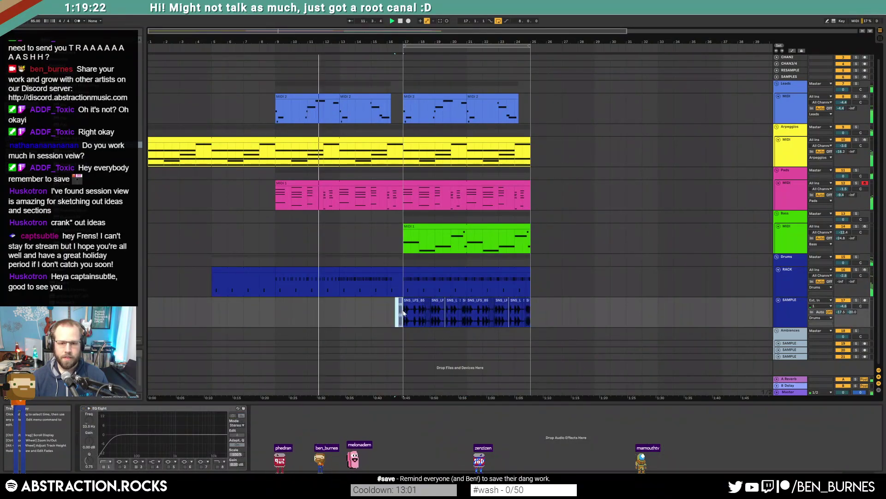
Step: Replace the end of the SAMPLE drum loop in bar 24 with the stuttered drum fill from just before bar 17
{"action": "scroll", "coordinate": [545, 319], "scroll_direction": "up", "scroll_amount": 5}
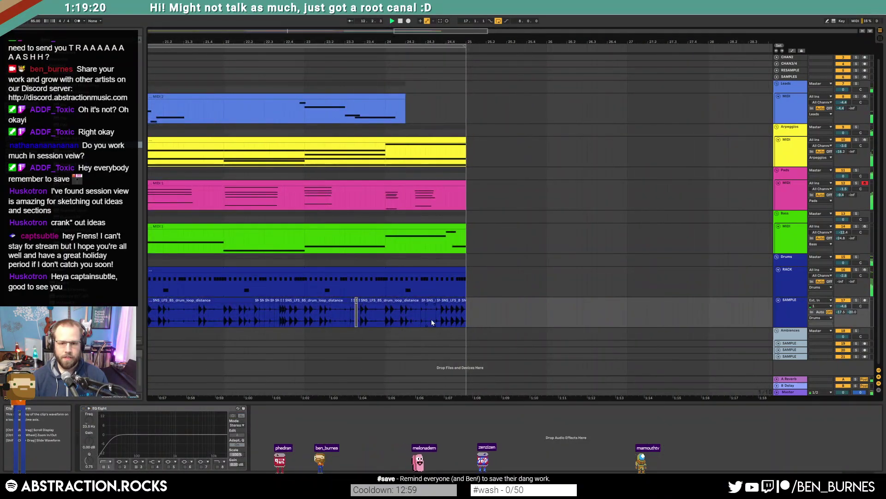
{"action": "left_click_drag", "start_coordinate": [462, 311], "coordinate": [444, 312]}
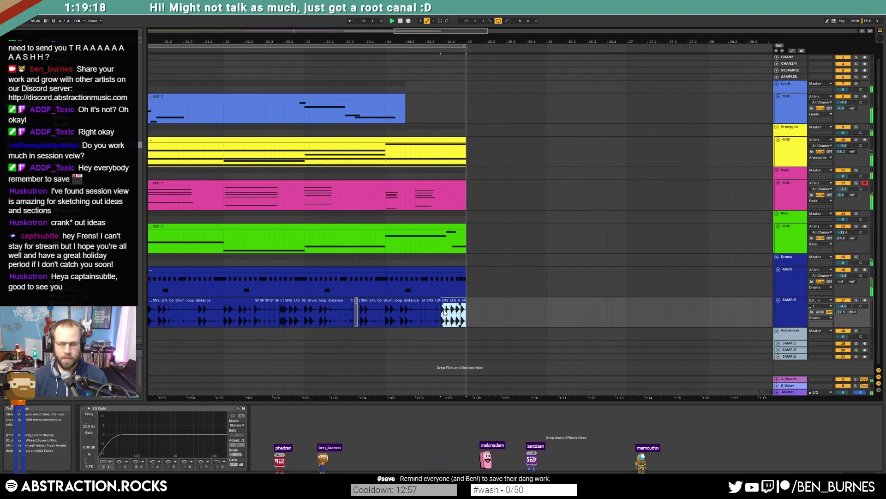
{"action": "key", "text": "Delete"}
{"action": "left_click", "coordinate": [446, 313]}
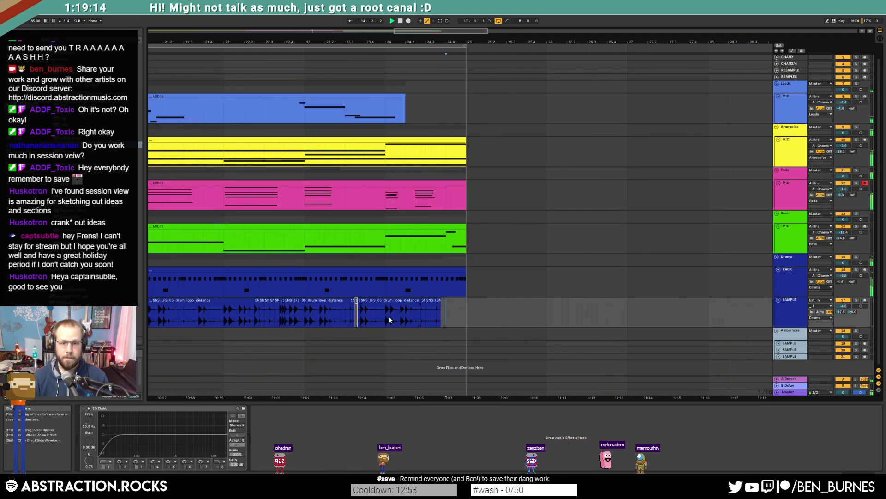
{"action": "left_click", "coordinate": [423, 319]}
{"action": "key", "text": "ctrl+v"}
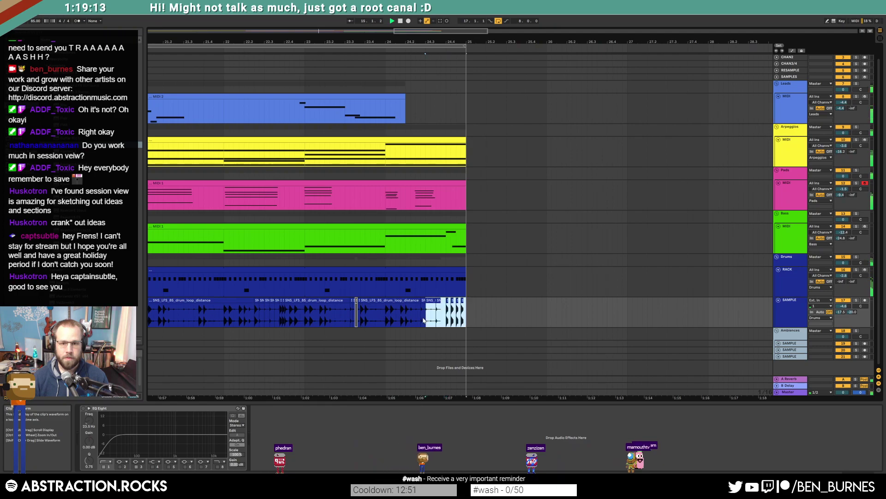
Step: Copy the short drum slice at 24.2 in the SAMPLE track into the gap just before 24.4
{"action": "left_click", "coordinate": [436, 343]}
{"action": "scroll", "coordinate": [438, 339], "scroll_direction": "up", "scroll_amount": 2}
{"action": "left_click_drag", "start_coordinate": [369, 314], "coordinate": [378, 314]}
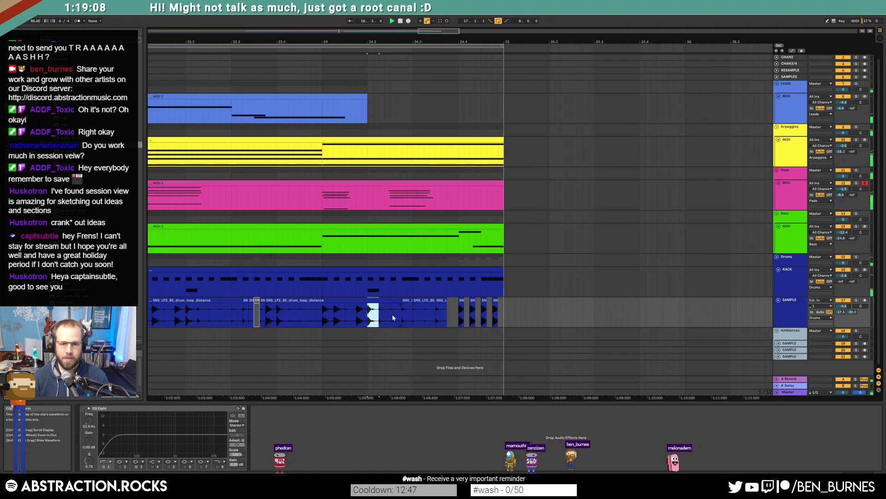
{"action": "left_click", "coordinate": [448, 315]}
{"action": "key", "text": "ctrl+v"}
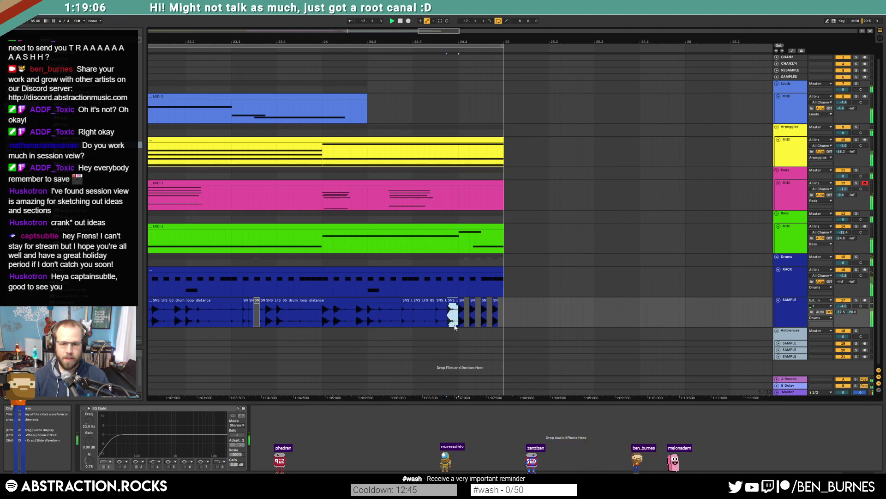
Step: In the bar 13 Leads phrase, start the last note at 3.4 with the preceding note extended to it, and copy the phrase over bar 21's
{"action": "scroll", "coordinate": [351, 310], "scroll_direction": "down", "scroll_amount": 5}
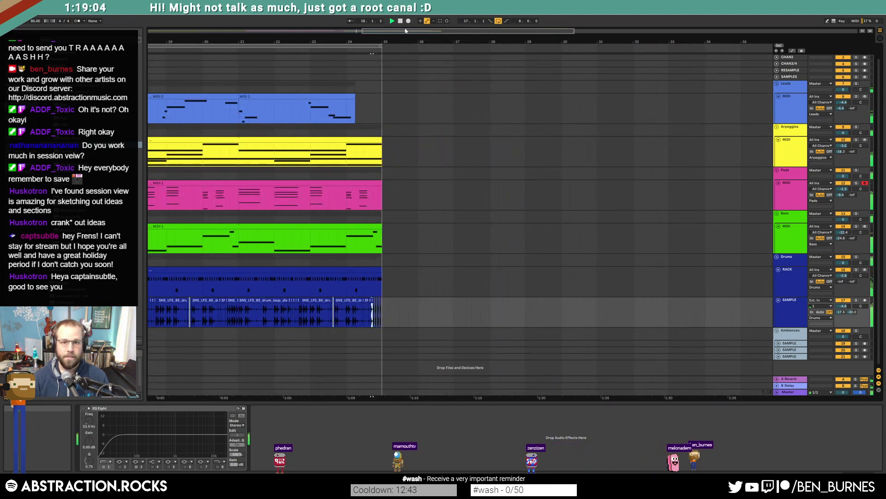
{"action": "scroll", "coordinate": [314, 92], "scroll_direction": "down", "scroll_amount": 1}
{"action": "left_click_drag", "start_coordinate": [295, 94], "coordinate": [562, 95]}
{"action": "double_click", "coordinate": [333, 95]}
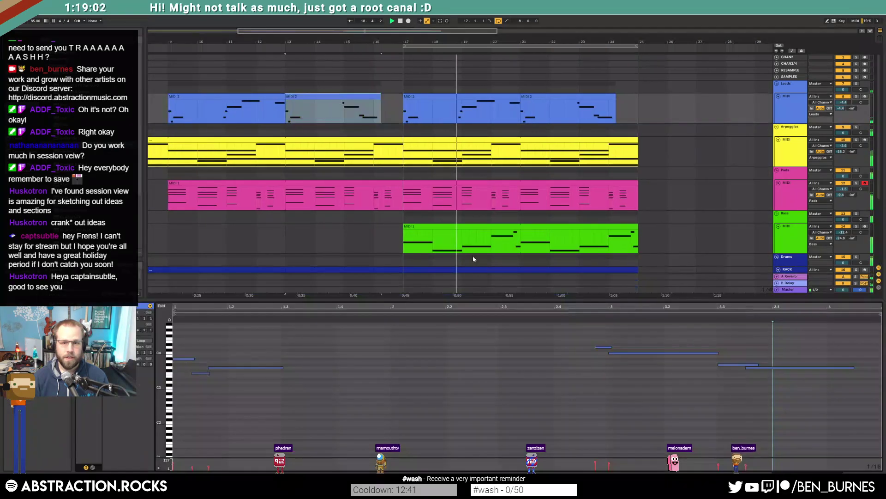
{"action": "left_click", "coordinate": [786, 368]}
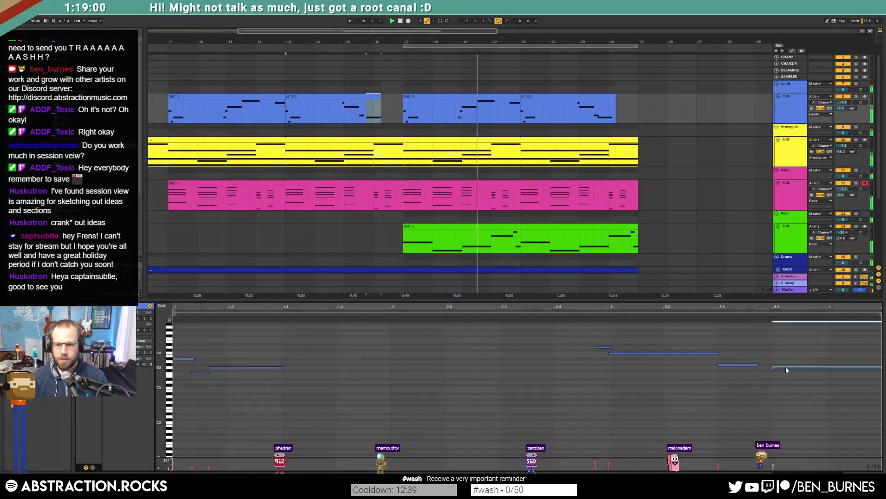
{"action": "left_click_drag", "start_coordinate": [758, 364], "coordinate": [773, 364]}
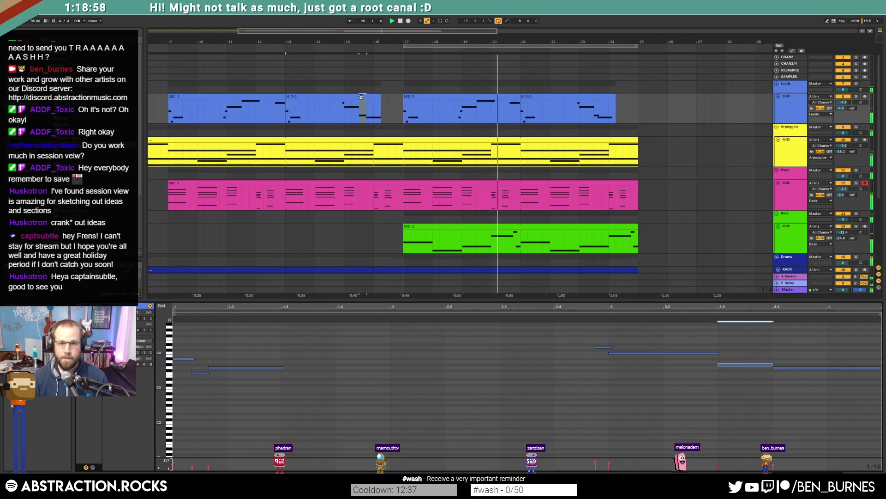
{"action": "left_click", "coordinate": [561, 117]}
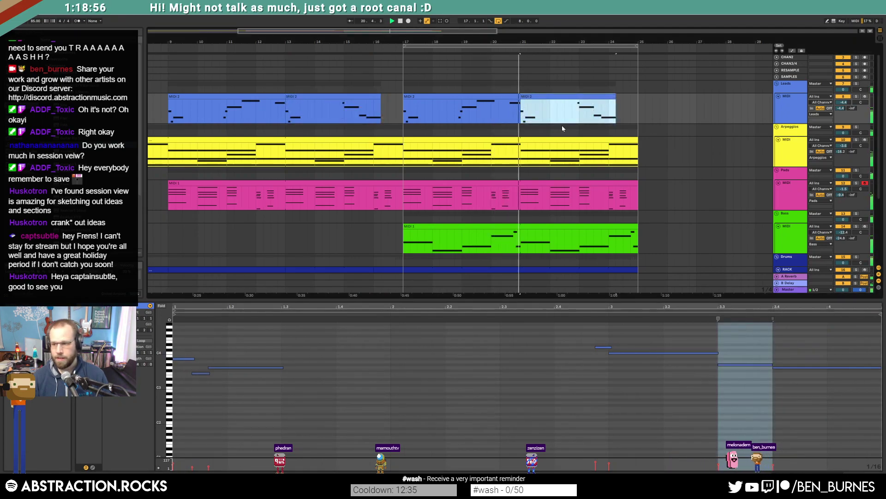
Step: Delay the last note of the bar 21 Leads phrase by half a beat, lengthening the preceding note, and copy the phrase over bar 13's
{"action": "key", "text": "shift+Tab"}
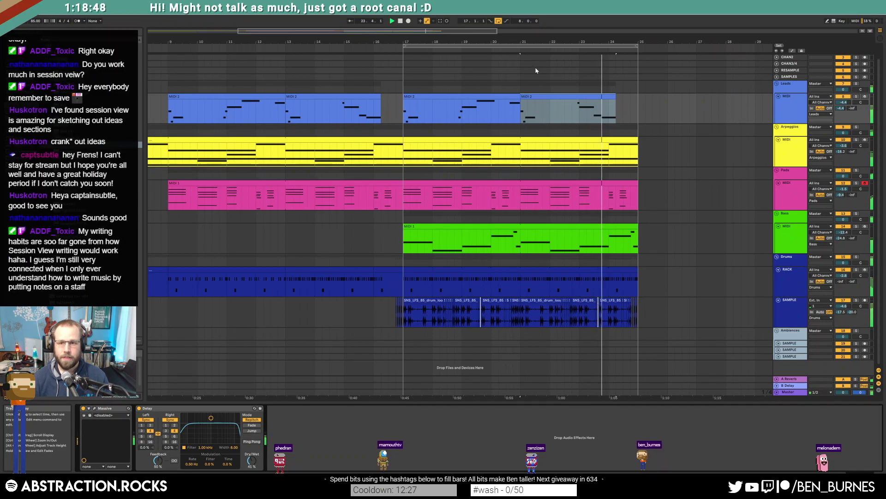
{"action": "double_click", "coordinate": [610, 105]}
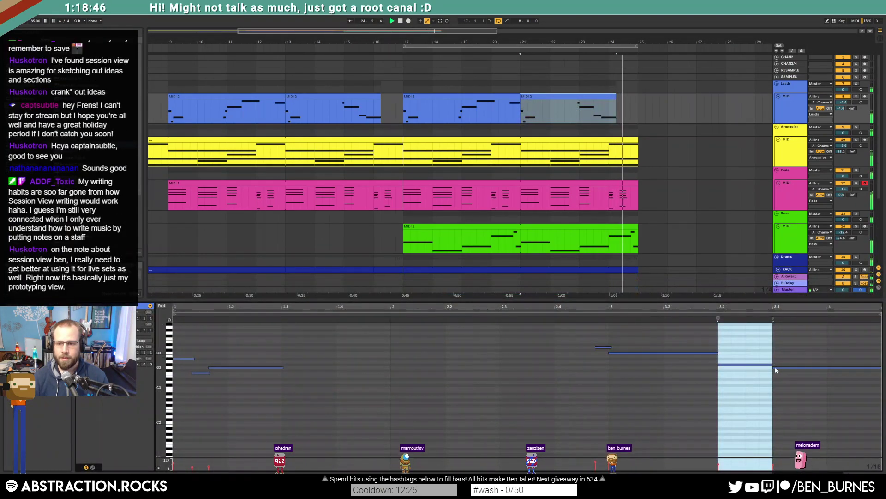
{"action": "left_click_drag", "start_coordinate": [775, 368], "coordinate": [800, 364]}
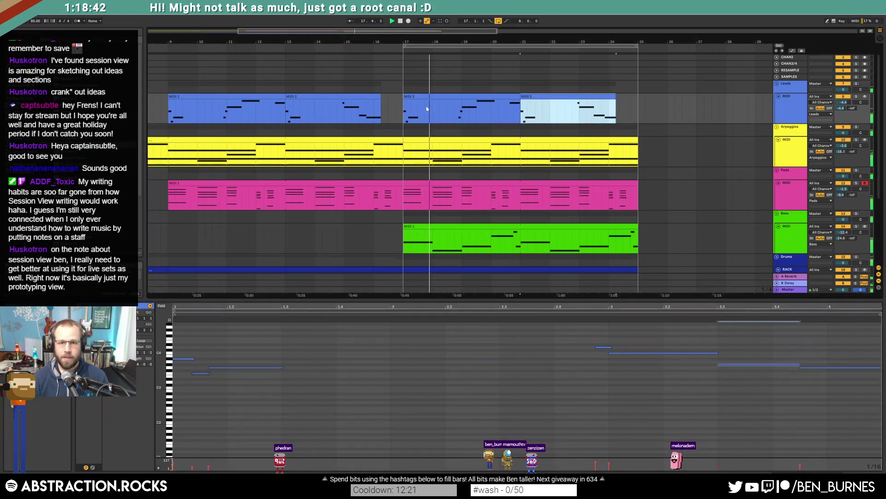
{"action": "left_click", "coordinate": [323, 96]}
{"action": "key", "text": "ctrl+v"}
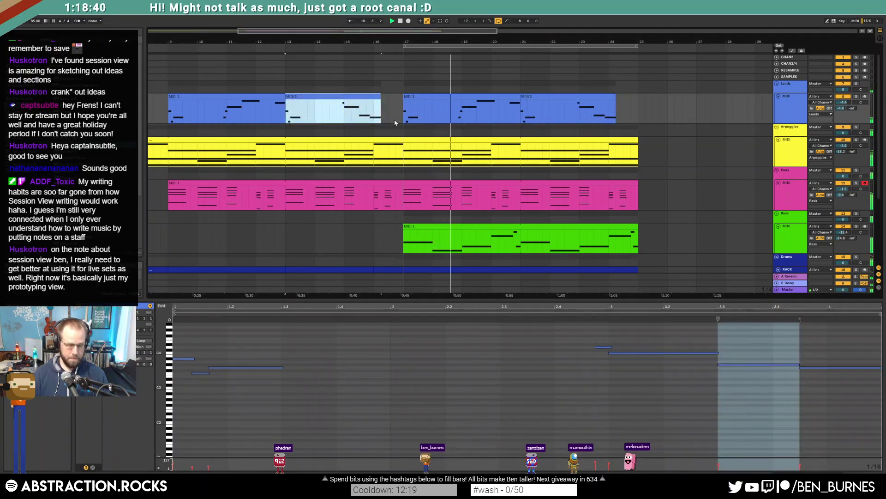
{"action": "left_click", "coordinate": [395, 122]}
Step: Shorten the drum slice just before 24.4 in the SAMPLE track and audition the end of bar 24
{"action": "scroll", "coordinate": [618, 319], "scroll_direction": "up", "scroll_amount": 3}
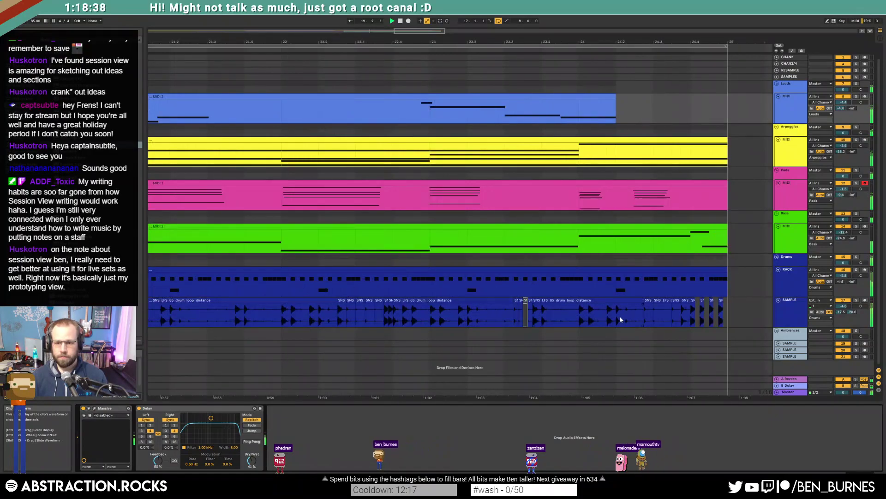
{"action": "scroll", "coordinate": [618, 318], "scroll_direction": "up", "scroll_amount": 4}
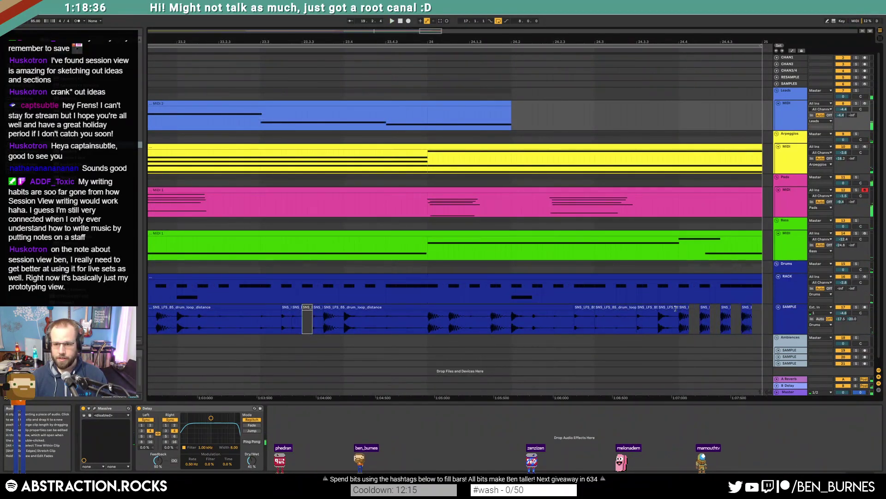
{"action": "left_click", "coordinate": [667, 319]}
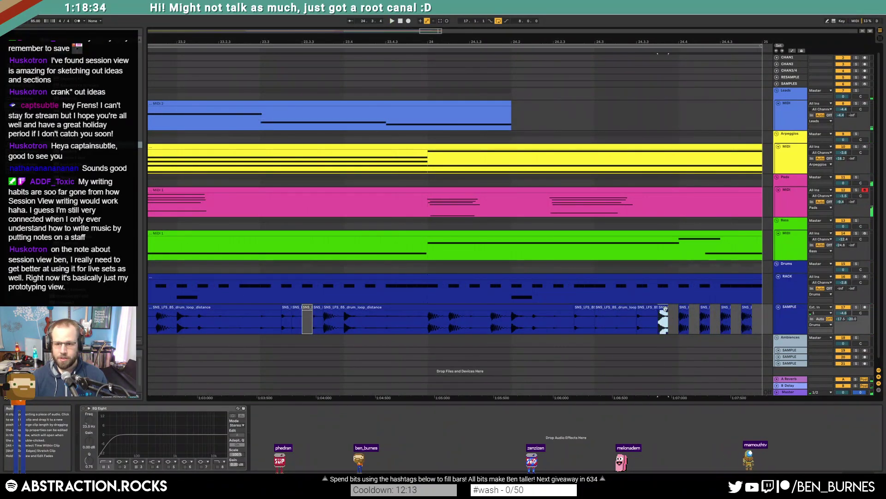
{"action": "left_click", "coordinate": [551, 326]}
{"action": "key", "text": "space"}
{"action": "key", "text": "space"}
{"action": "left_click", "coordinate": [628, 318]}
{"action": "key", "text": "space"}
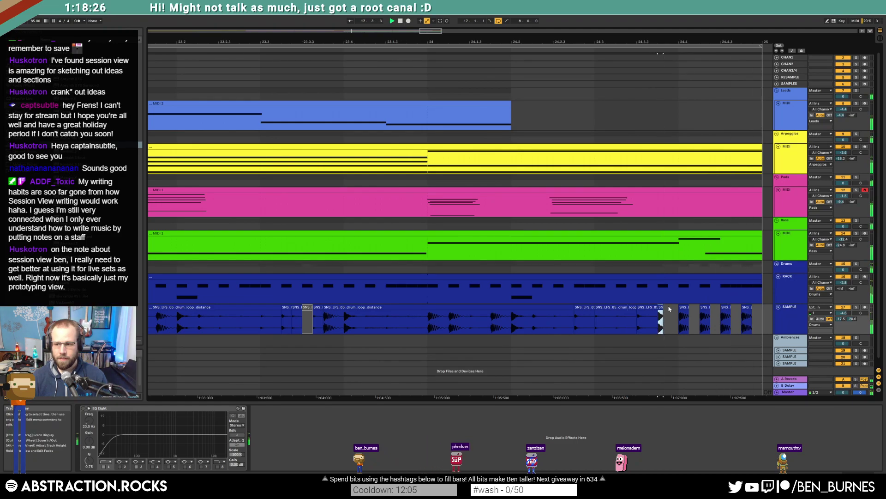
Step: Review the whole arrangement from bar 1 to bar 25 and glance at the Session View mixer
{"action": "scroll", "coordinate": [670, 308], "scroll_direction": "down", "scroll_amount": 5, "text": "ctrl"}
{"action": "key", "text": "a"}
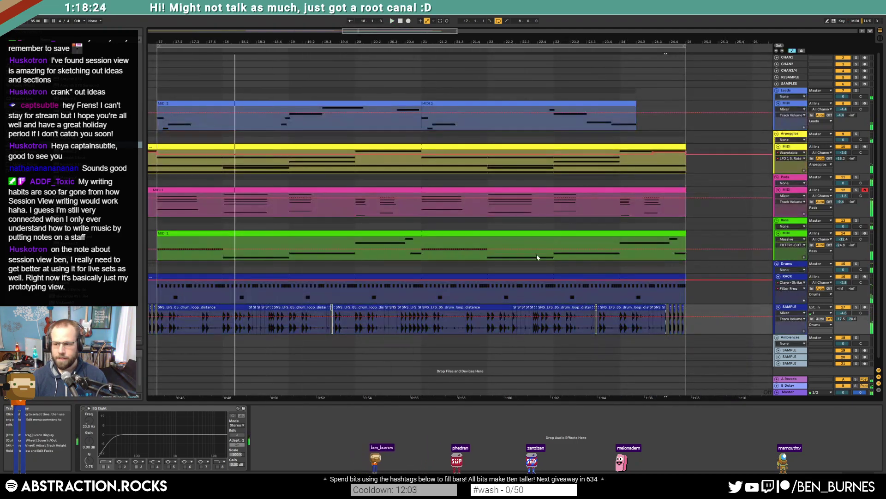
{"action": "key", "text": "a"}
{"action": "scroll", "coordinate": [510, 258], "scroll_direction": "down", "scroll_amount": 5, "text": "ctrl"}
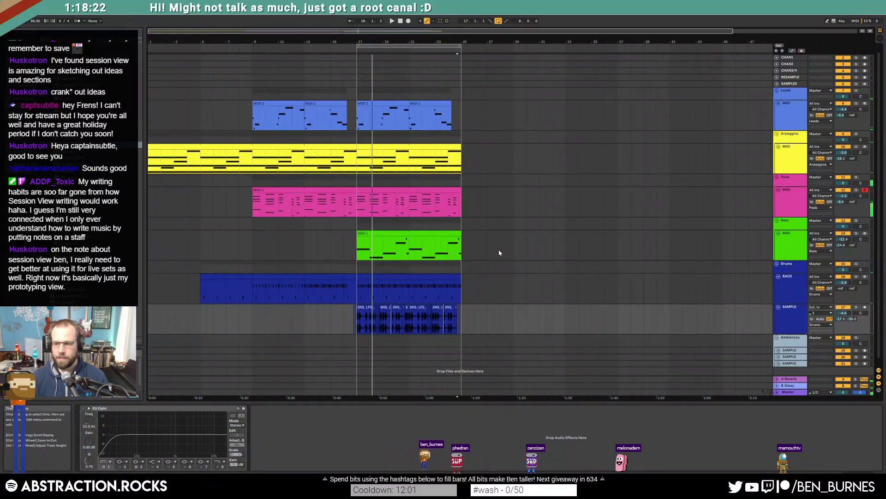
{"action": "left_click", "coordinate": [298, 238]}
{"action": "left_click_drag", "start_coordinate": [347, 33], "coordinate": [365, 44]}
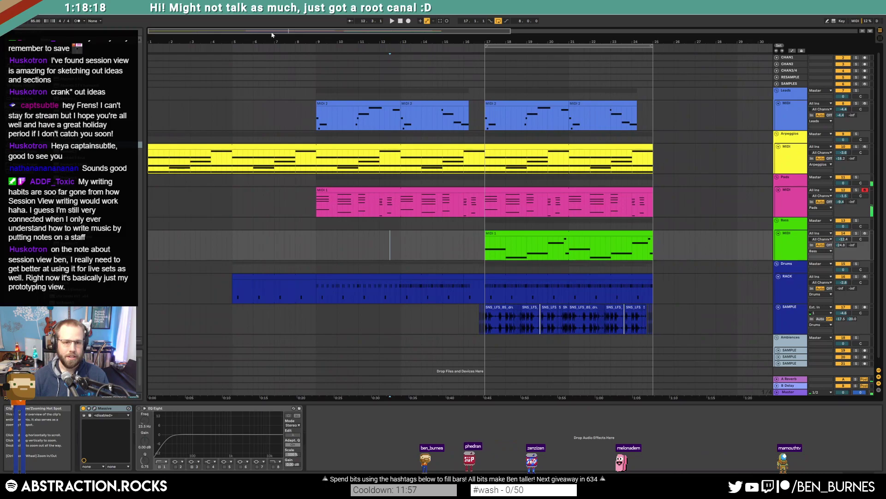
{"action": "key", "text": "Tab"}
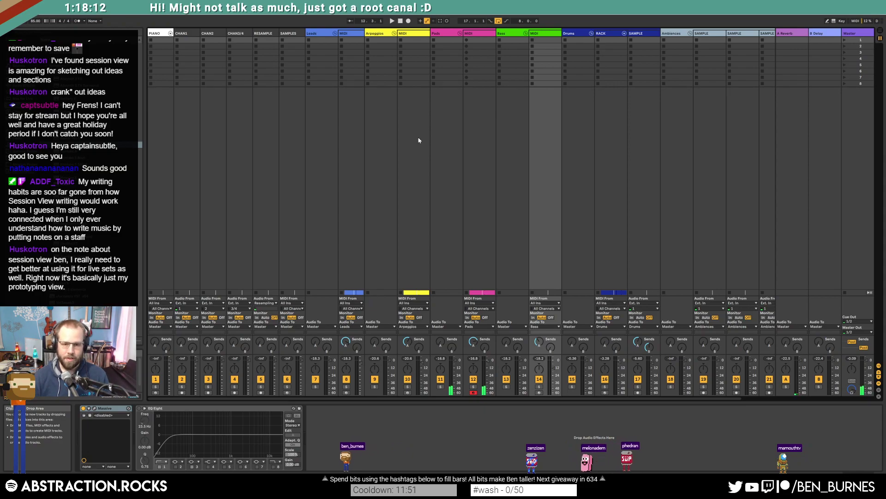
{"action": "key", "text": "Tab"}
{"action": "left_click_drag", "start_coordinate": [362, 31], "coordinate": [362, 18]}
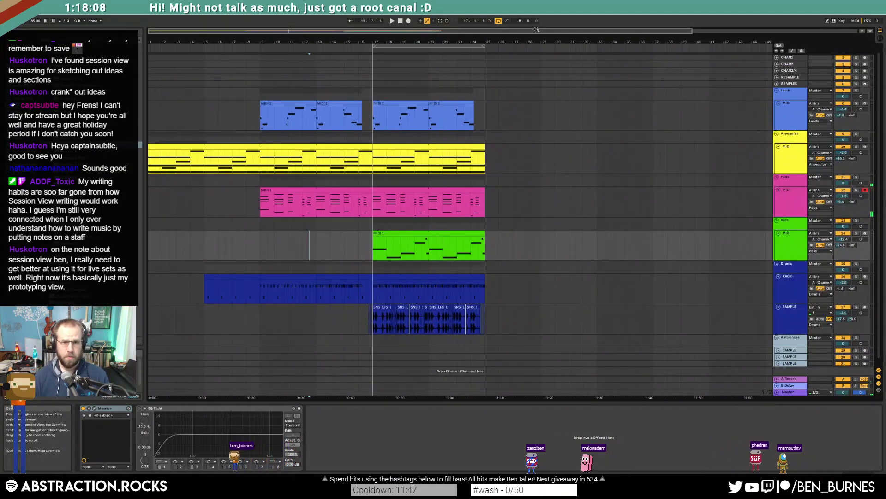
Step: Consolidate the Leads clips into one clip spanning bars 17 to 25 and another spanning bars 9 to 17
{"action": "left_click", "coordinate": [406, 104]}
{"action": "left_click", "coordinate": [484, 113], "text": "shift"}
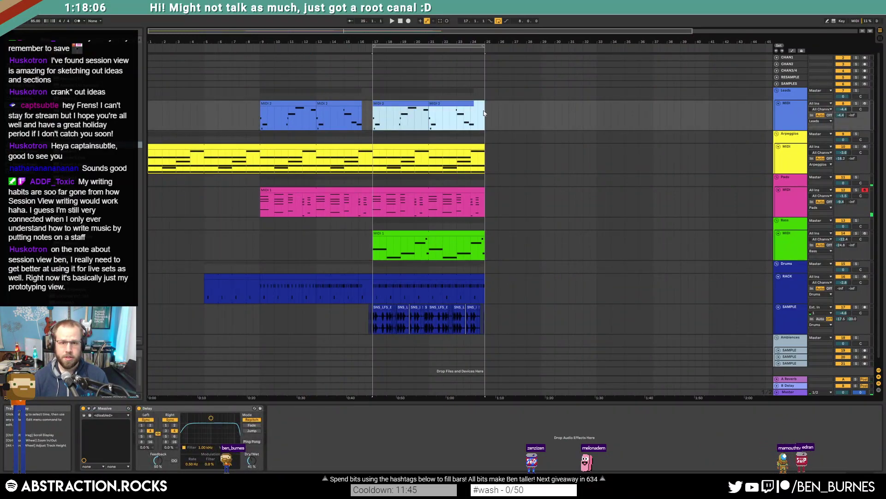
{"action": "key", "text": "ctrl+j"}
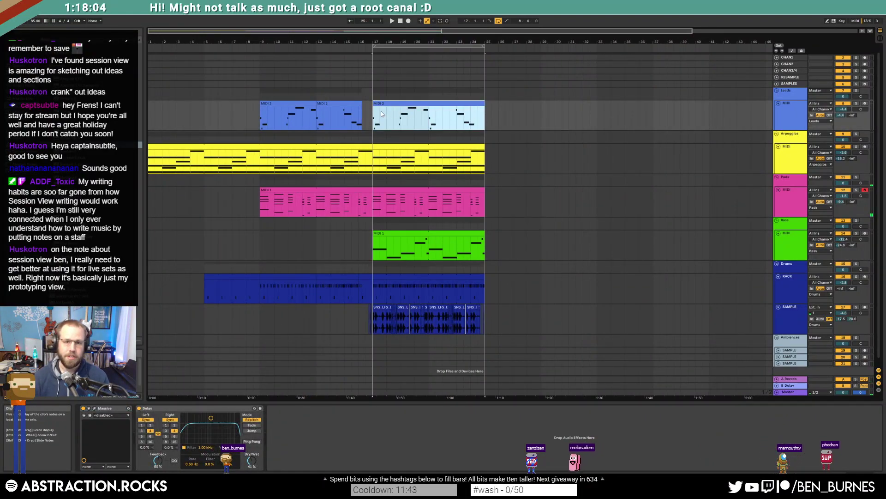
{"action": "left_click_drag", "start_coordinate": [373, 115], "coordinate": [337, 114]}
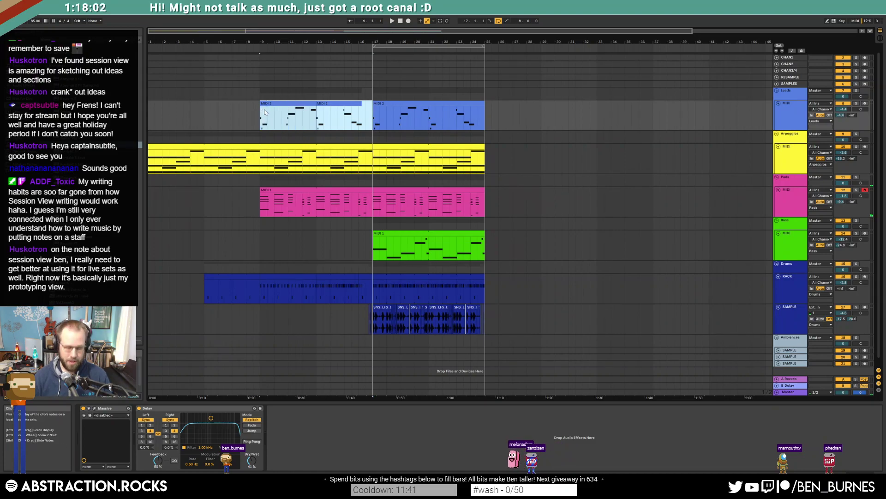
{"action": "left_click", "coordinate": [375, 118]}
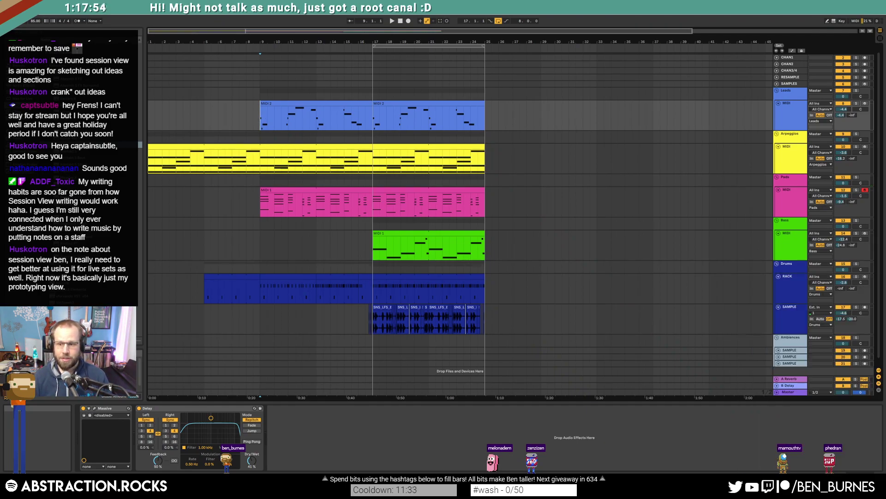
Step: View Abstraction-2013.jpg from the Studio Pics folder in the photo viewer, then close the image
{"action": "left_click", "coordinate": [619, 233]}
{"action": "double_click", "coordinate": [619, 232]}
{"action": "double_click", "coordinate": [602, 261]}
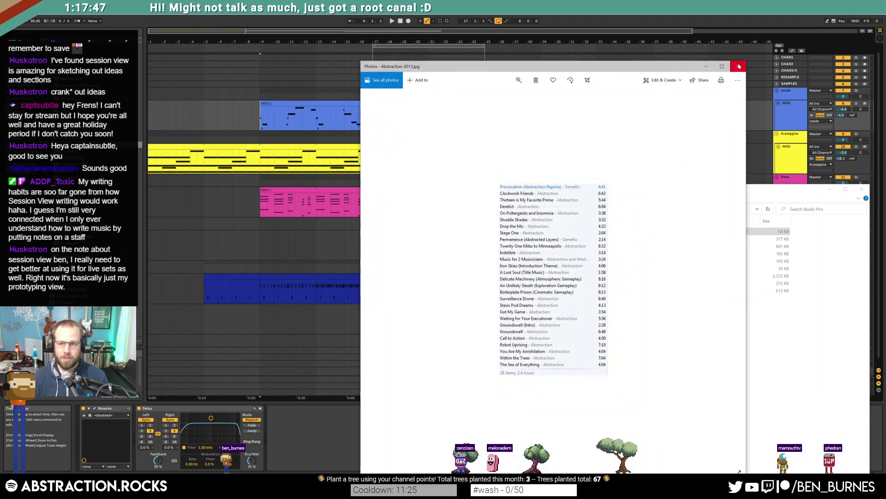
{"action": "left_click", "coordinate": [738, 66]}
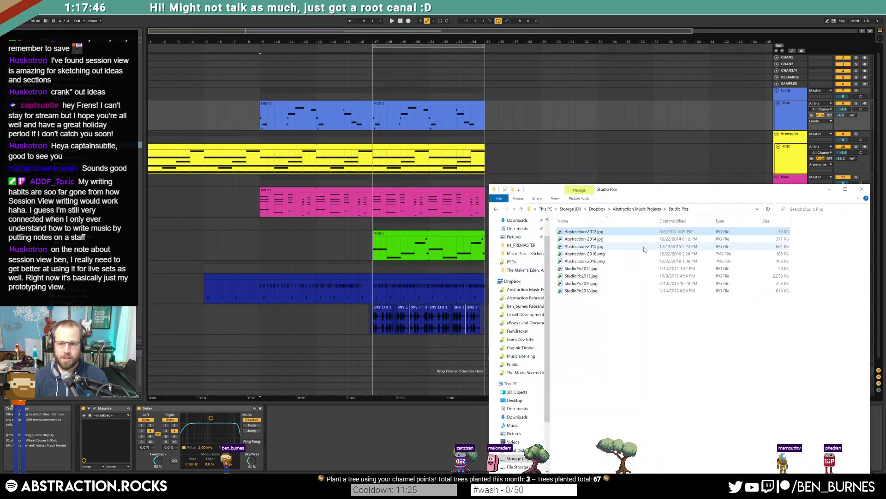
Step: Browse the studio photos from StudioPic2014.jpg through StudioPic2018.jpg, then close the photo viewer and the folder window
{"action": "double_click", "coordinate": [605, 268]}
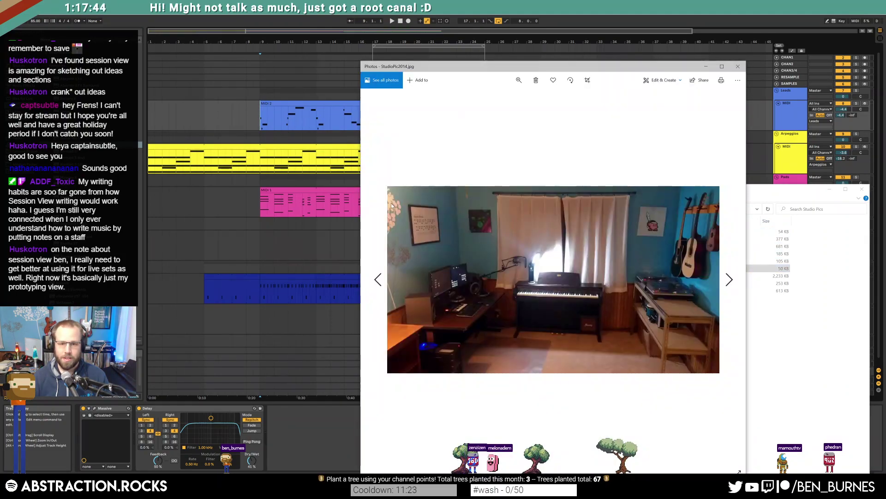
{"action": "left_click_drag", "start_coordinate": [360, 169], "coordinate": [268, 169]}
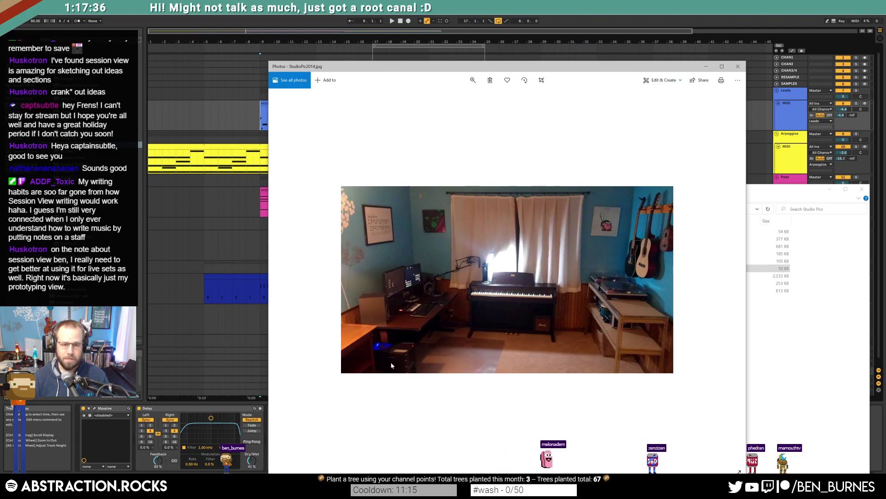
{"action": "key", "text": "Right"}
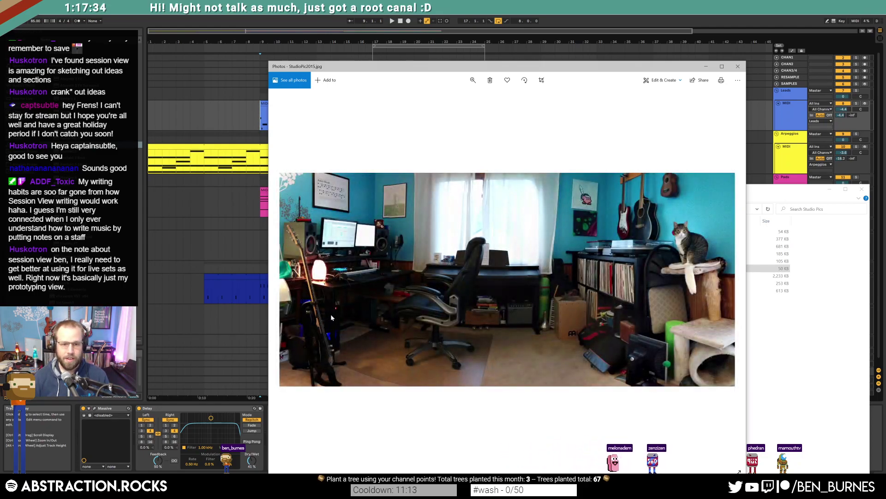
{"action": "key", "text": "Right"}
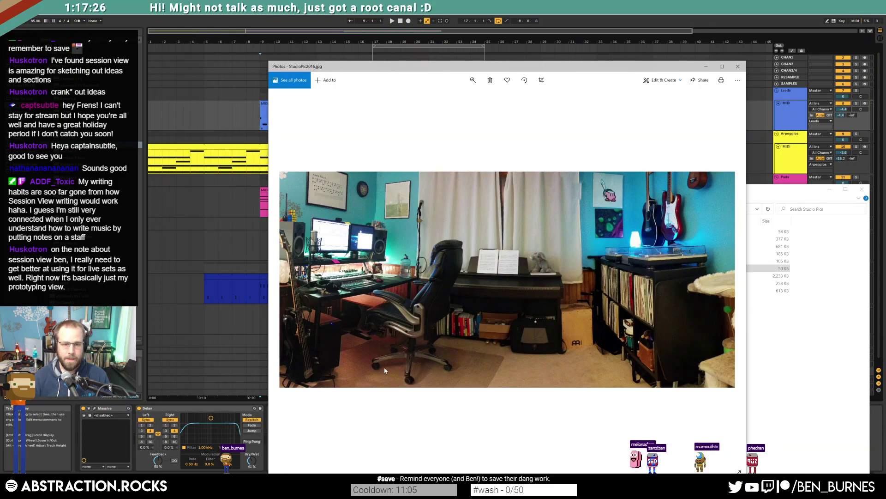
{"action": "key", "text": "Right"}
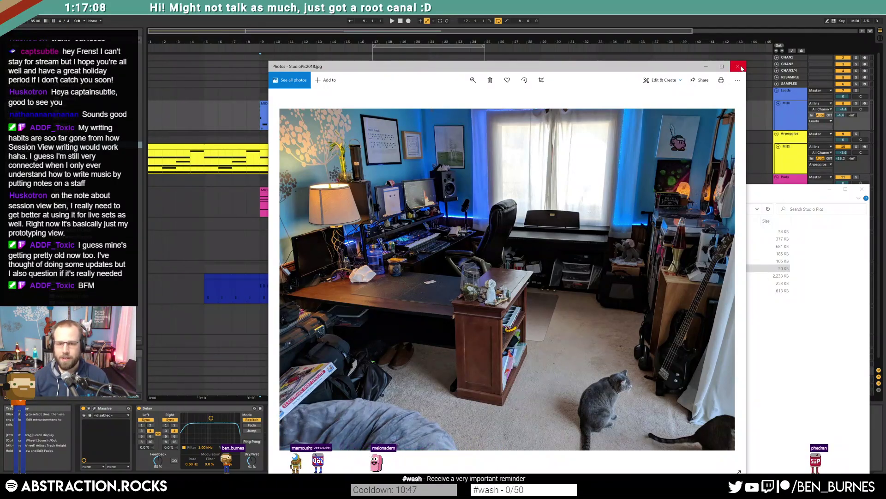
{"action": "left_click", "coordinate": [283, 285]}
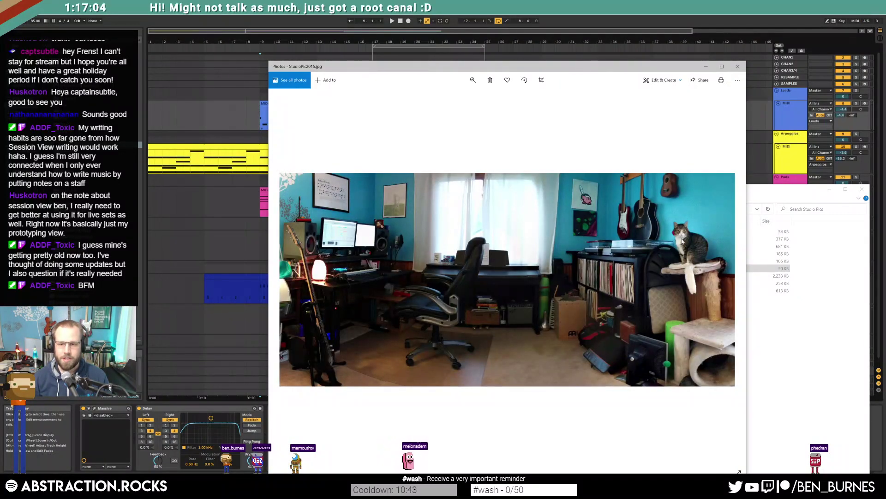
{"action": "left_click", "coordinate": [738, 68]}
{"action": "left_click", "coordinate": [857, 192]}
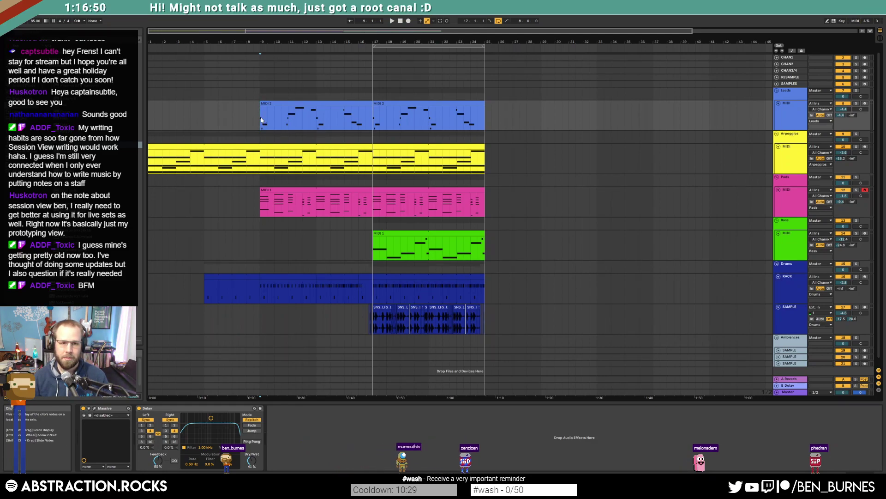
Step: Add a rise into bar 17 in the Arpeggios Filter 1 Freq automation and duplicate the automation of bars 9–17 over bars 17–25
{"action": "key", "text": "space"}
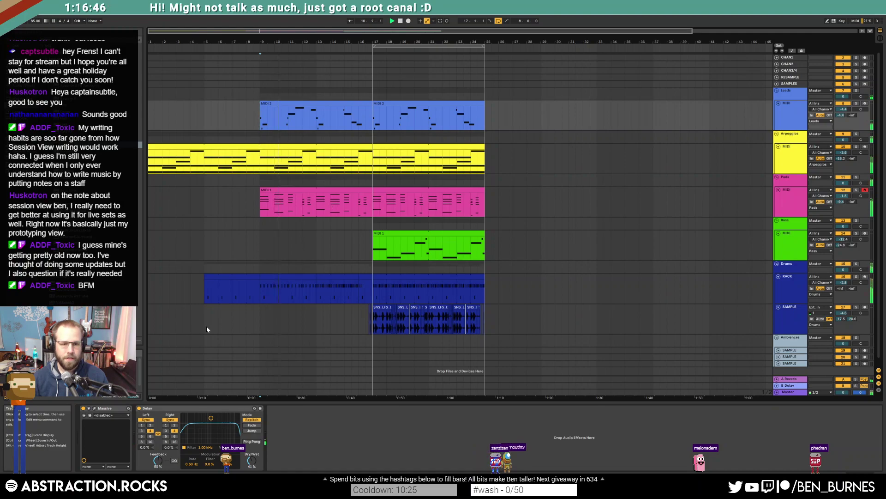
{"action": "left_click", "coordinate": [558, 163]}
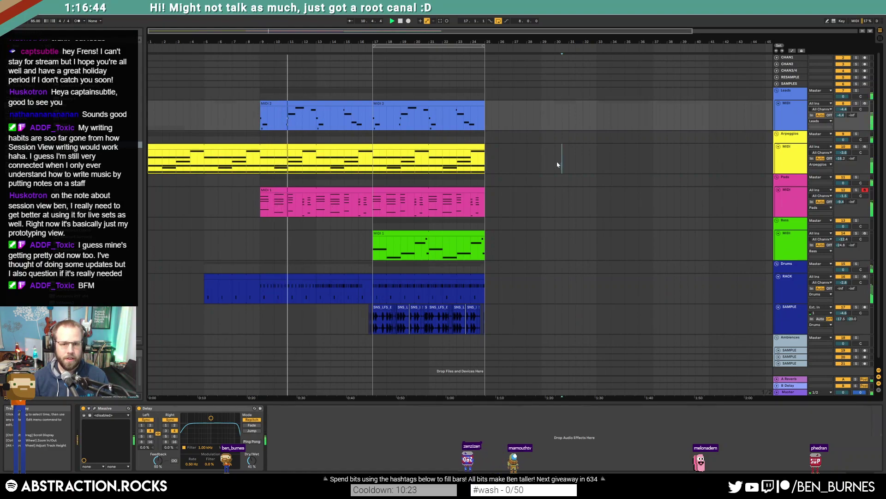
{"action": "key", "text": "a"}
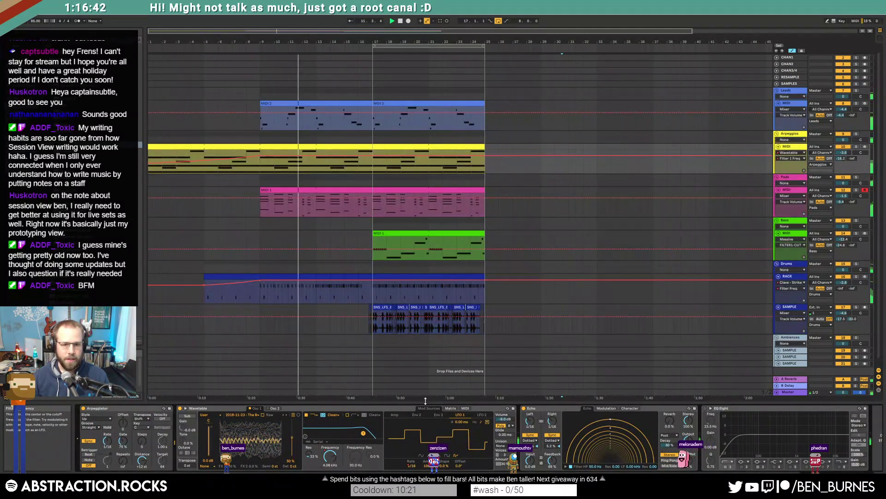
{"action": "left_click_drag", "start_coordinate": [371, 158], "coordinate": [369, 168]}
{"action": "left_click_drag", "start_coordinate": [372, 203], "coordinate": [261, 172]}
{"action": "key", "text": "ctrl+d"}
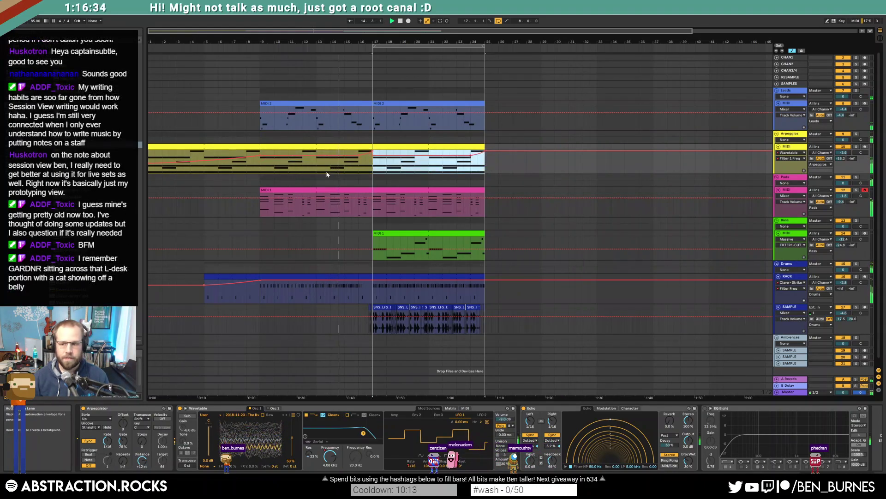
Step: Automate the Arpeggios track's B-Delay send with a curved swell from bar 16 to 18, peaking at -7.0 dB on bar 17
{"action": "key", "text": "a"}
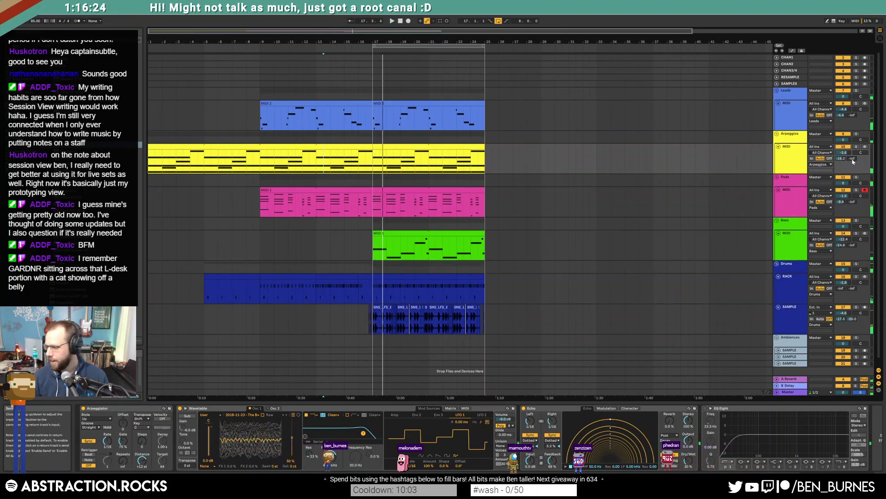
{"action": "key", "text": "a"}
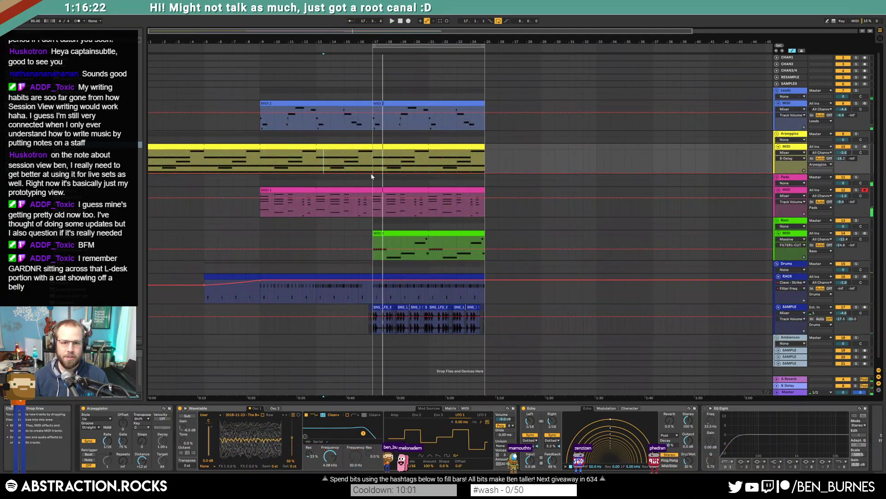
{"action": "key", "text": "space"}
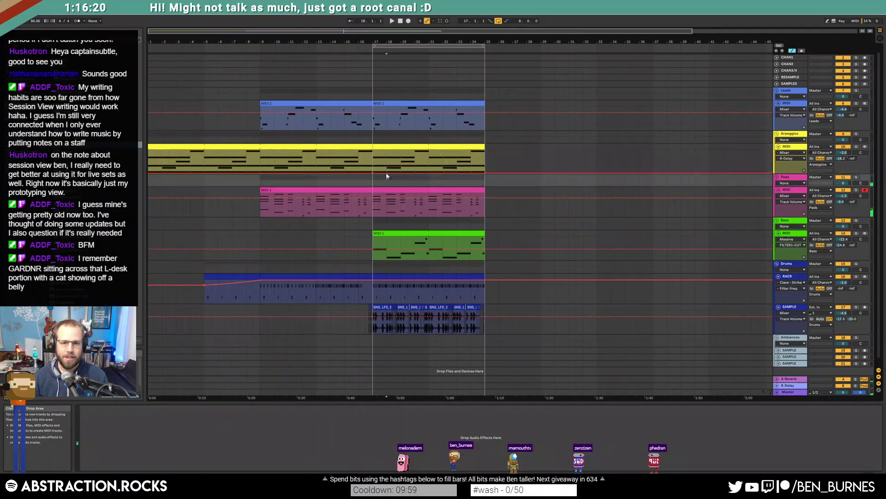
{"action": "left_click_drag", "start_coordinate": [387, 172], "coordinate": [387, 153]}
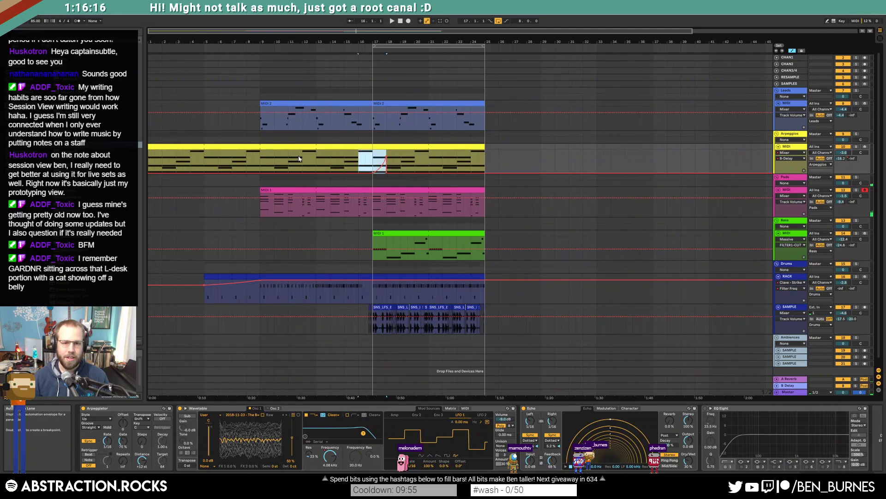
{"action": "key", "text": "ctrl+d"}
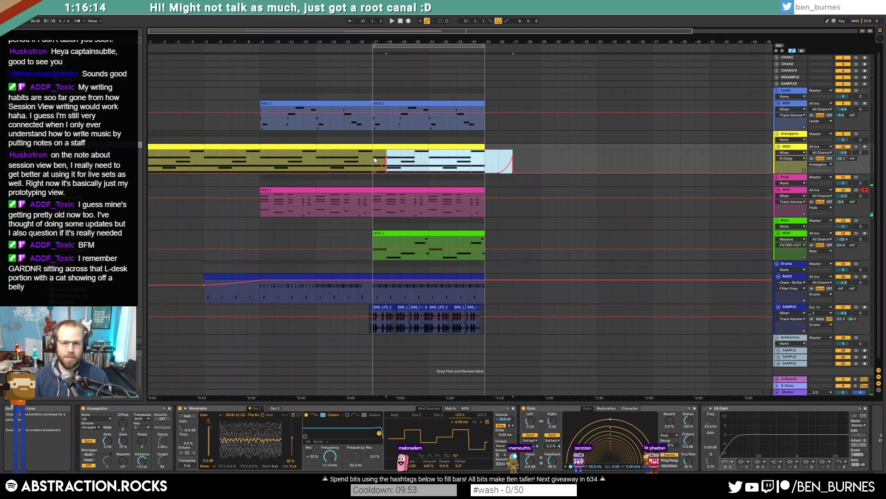
{"action": "key", "text": "ctrl+z"}
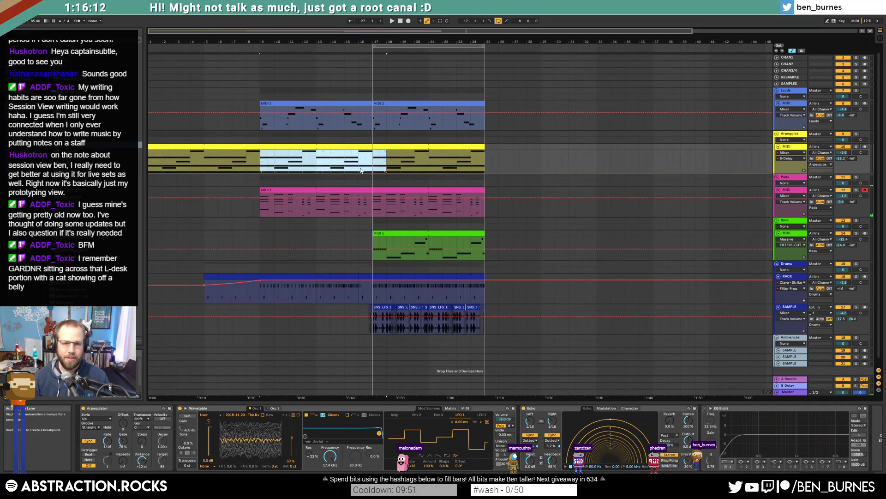
{"action": "key", "text": "Escape"}
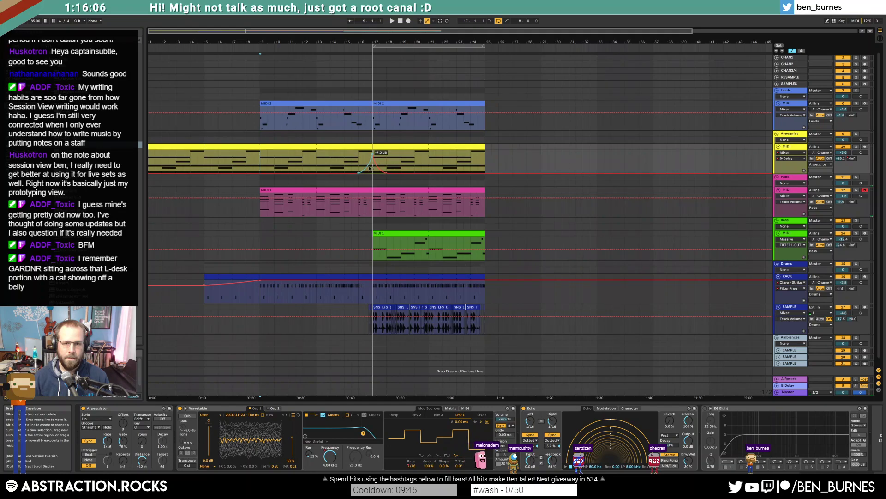
Step: Audition the Arpeggios delay-send swell at bar 17 and duplicate it so a second swell peaks at bar 25
{"action": "left_click", "coordinate": [352, 161]}
{"action": "key", "text": "space"}
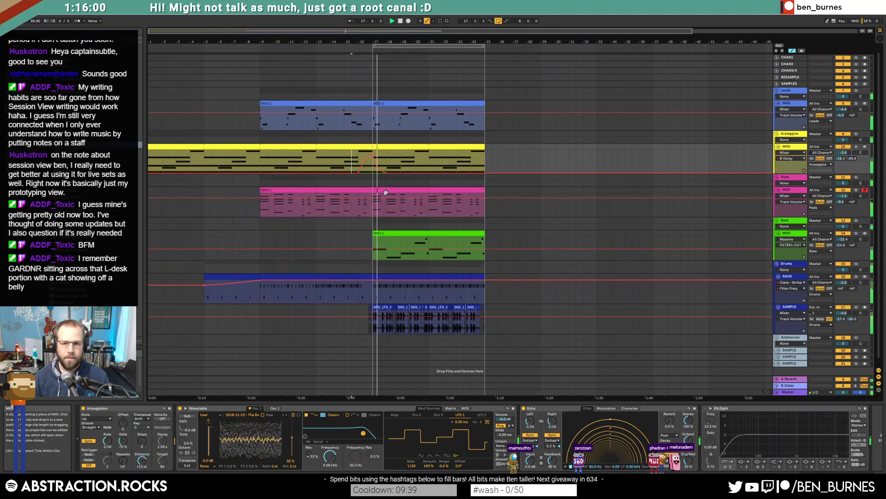
{"action": "left_click", "coordinate": [350, 162]}
{"action": "left_click_drag", "start_coordinate": [349, 162], "coordinate": [435, 161]}
{"action": "key", "text": "ctrl+d"}
{"action": "left_click", "coordinate": [606, 162]}
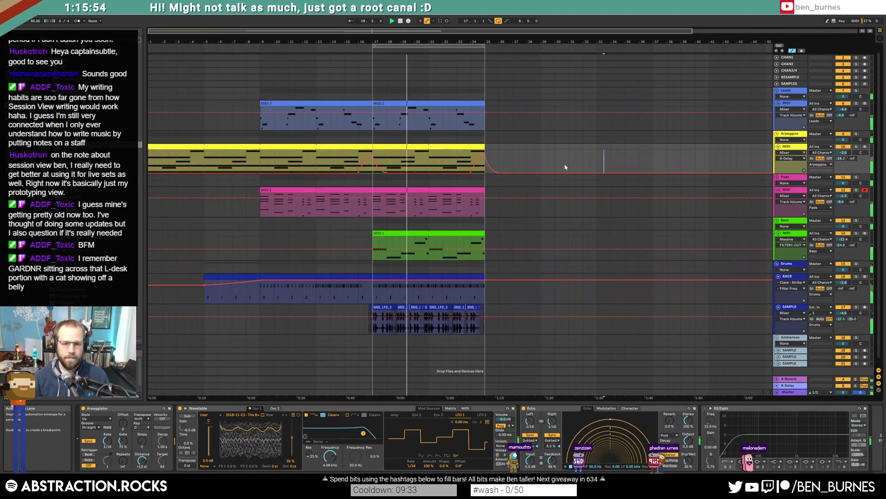
Step: Consolidate the Bass clip over bars 17 to 25 and shorten the G#0 note at bar 22 to one beat
{"action": "double_click", "coordinate": [471, 233]}
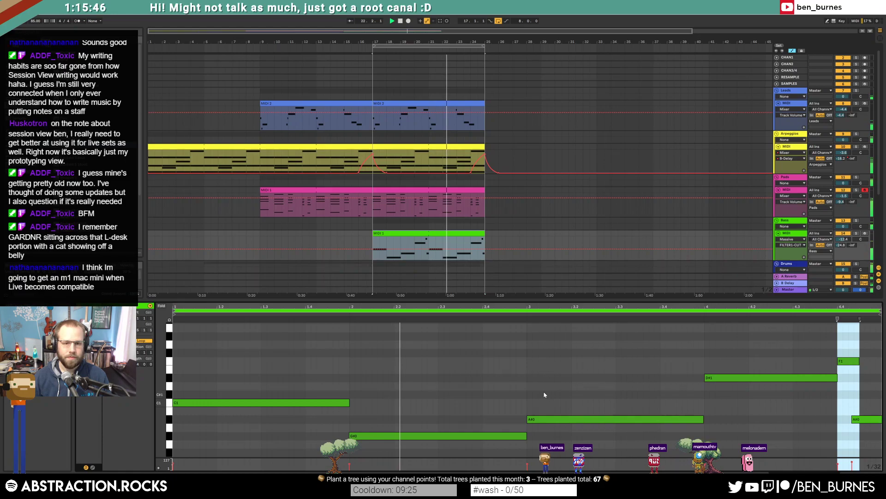
{"action": "key", "text": "a"}
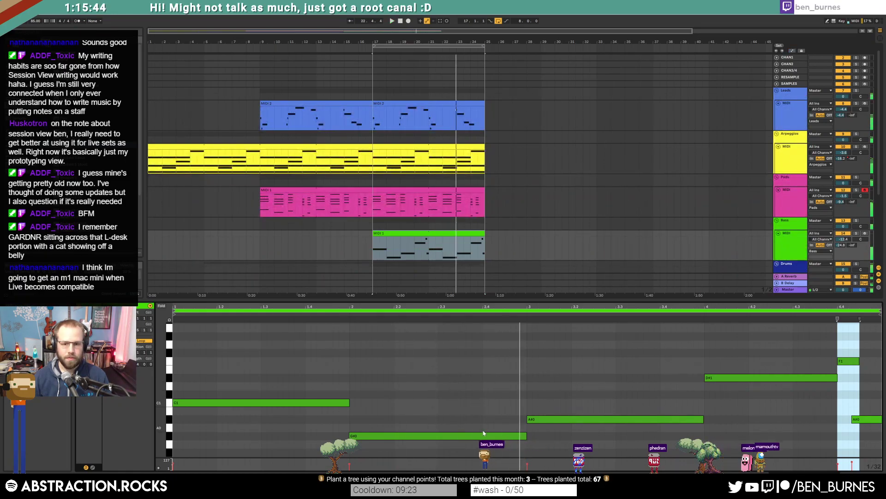
{"action": "key", "text": "space"}
{"action": "left_click", "coordinate": [471, 233]}
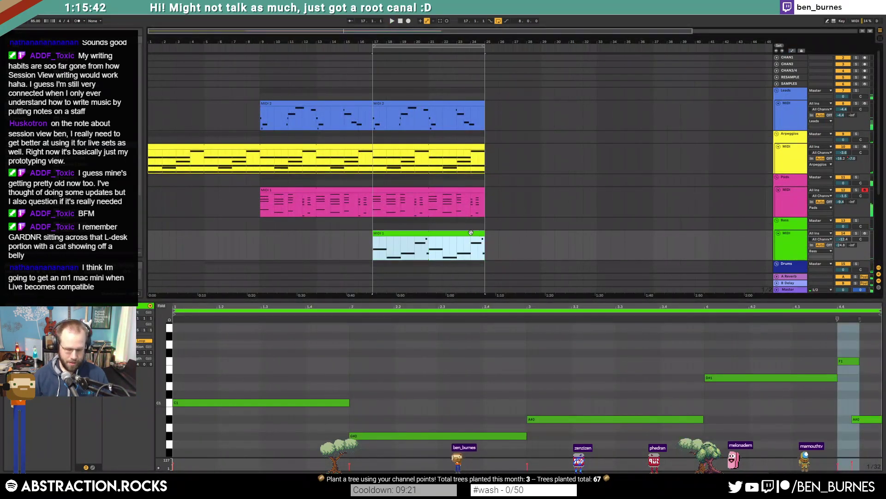
{"action": "key", "text": "ctrl+j"}
{"action": "left_click", "coordinate": [617, 427]}
{"action": "left_click_drag", "start_coordinate": [704, 400], "coordinate": [638, 401]}
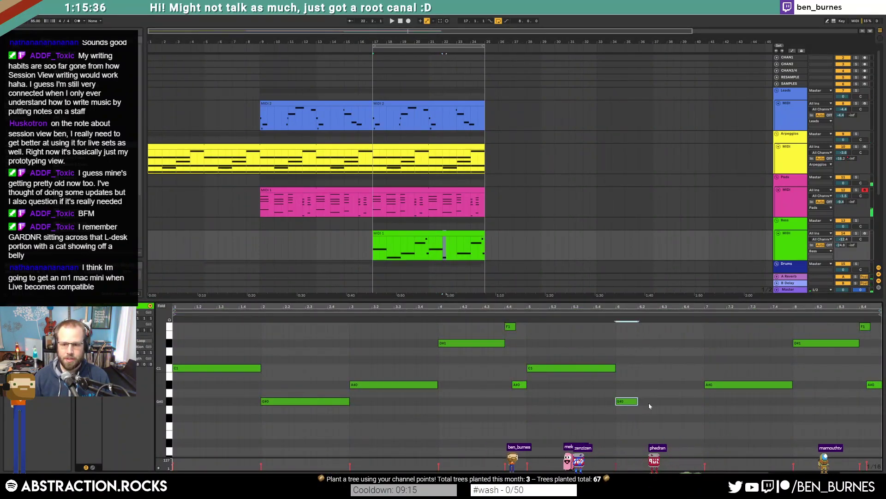
Step: Add a second short G#0 note to bar 22 of the bass clip and audition a closing one-beat note before bar 23
{"action": "double_click", "coordinate": [651, 400]}
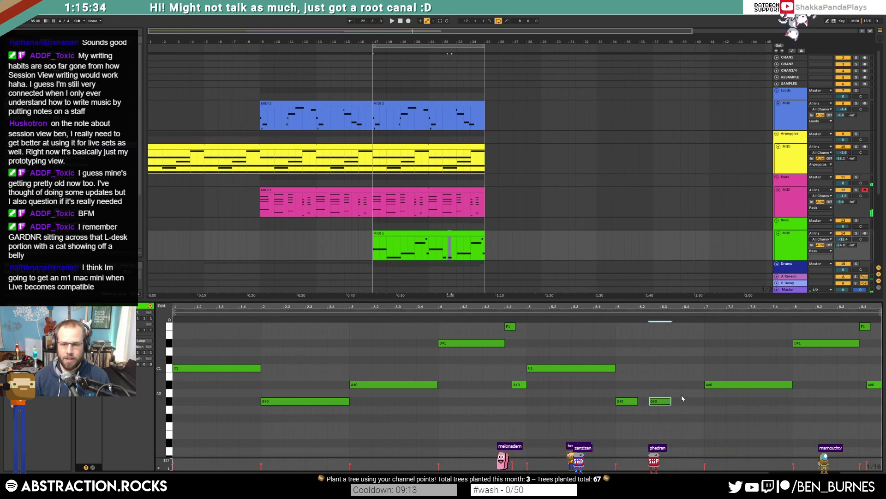
{"action": "left_click_drag", "start_coordinate": [685, 369], "coordinate": [704, 370]}
{"action": "key", "text": "space"}
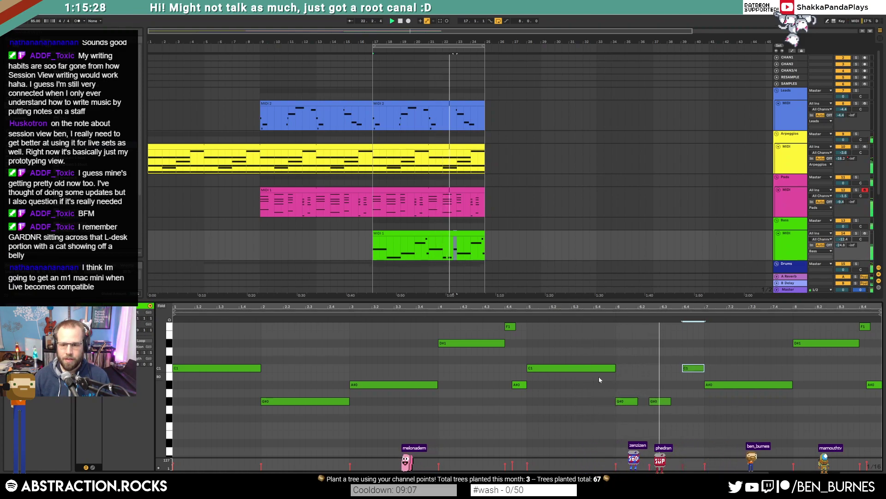
{"action": "left_click", "coordinate": [688, 376]}
{"action": "left_click_drag", "start_coordinate": [689, 369], "coordinate": [693, 411]}
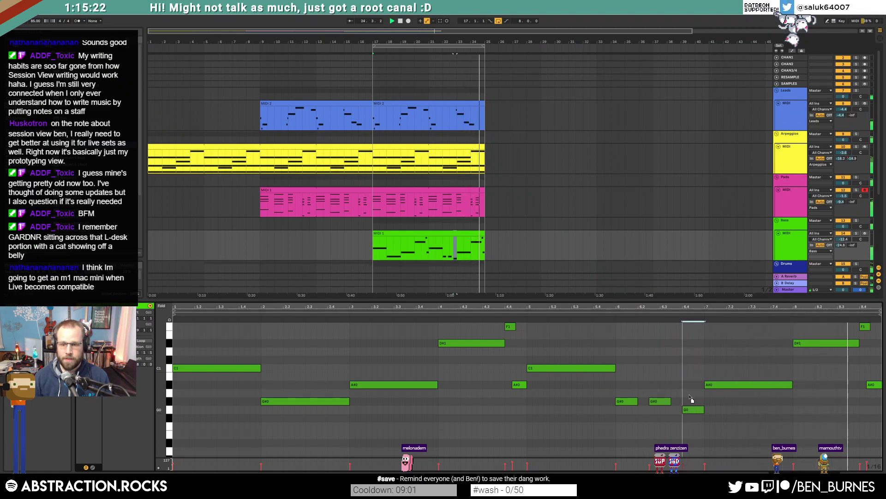
{"action": "key", "text": "shift+Tab"}
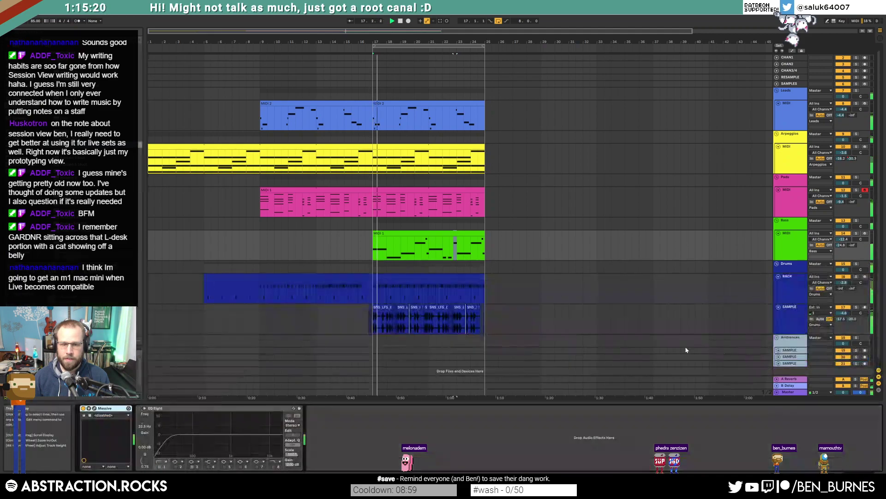
{"action": "left_click_drag", "start_coordinate": [470, 159], "coordinate": [486, 160]}
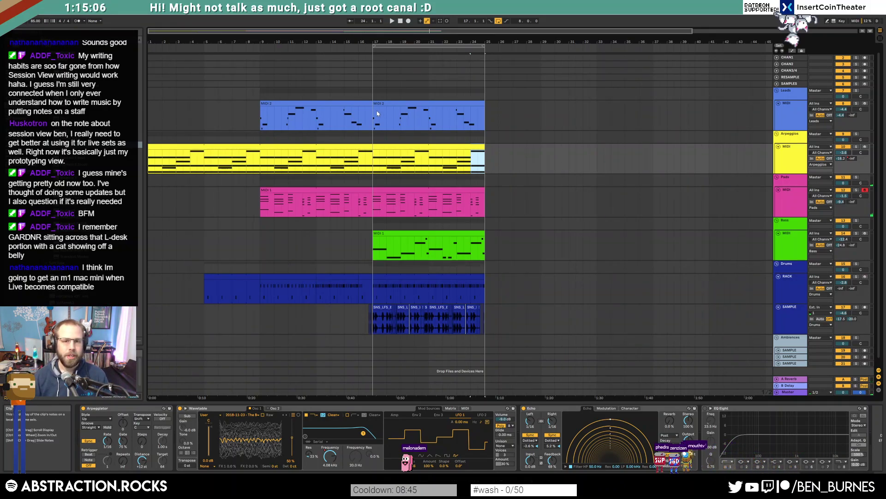
{"action": "left_click_drag", "start_coordinate": [374, 105], "coordinate": [485, 337]}
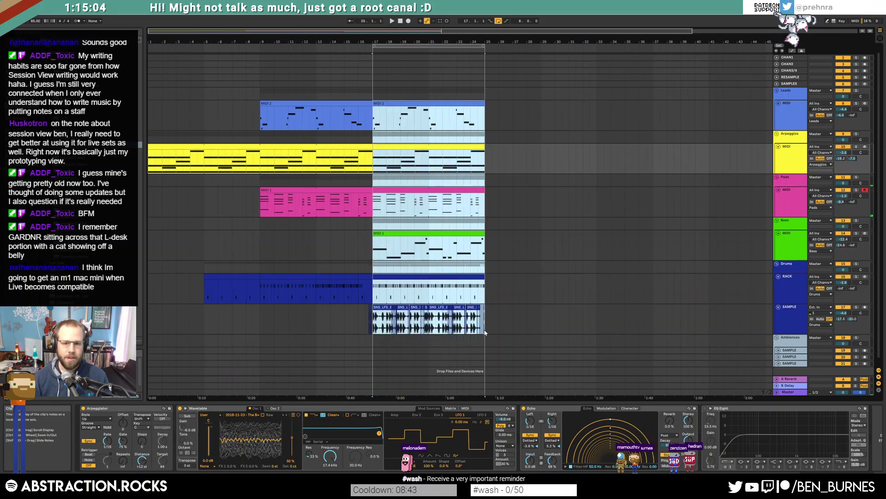
{"action": "left_click", "coordinate": [499, 320]}
{"action": "left_click", "coordinate": [783, 294]}
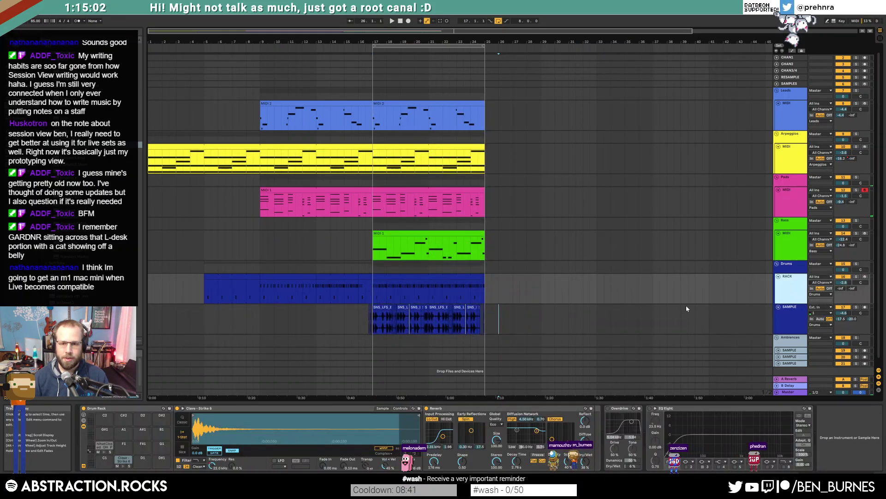
Step: Insert a new MIDI track below the existing Leads MIDI track and load the Analog synth on it
{"action": "left_click", "coordinate": [792, 118]}
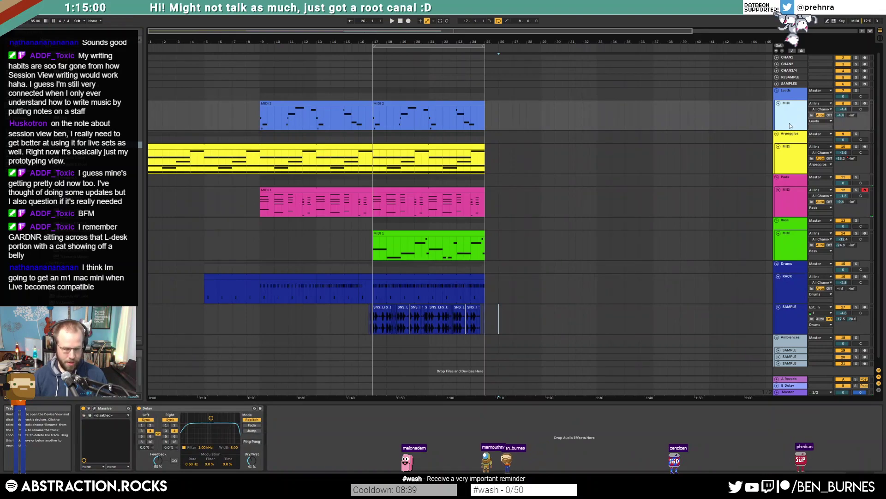
{"action": "key", "text": "ctrl+shift+t"}
{"action": "left_click", "coordinate": [778, 135]}
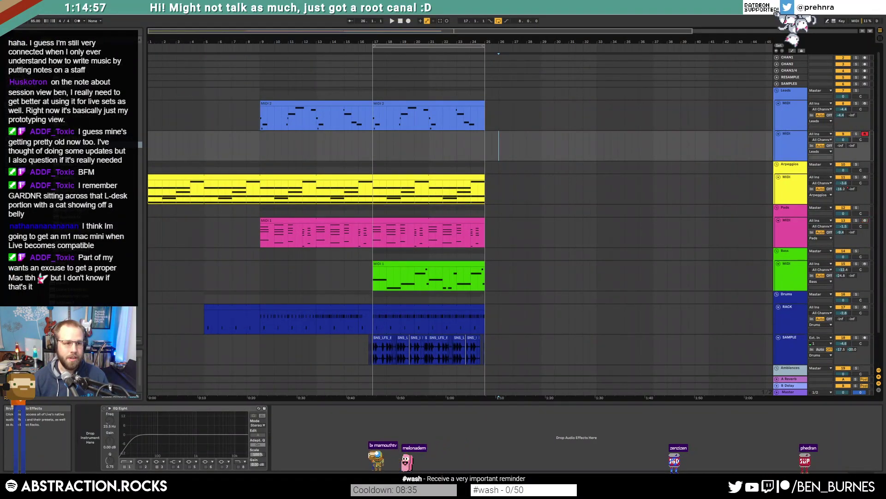
{"action": "double_click", "coordinate": [111, 46]}
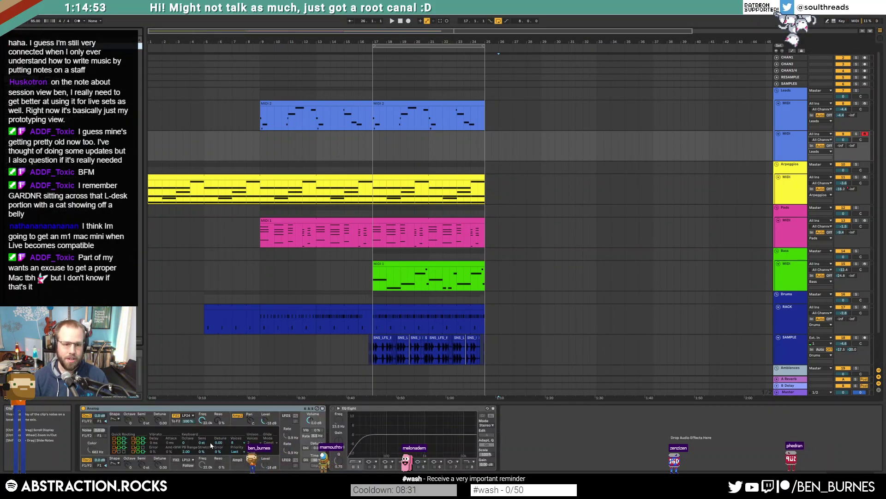
Step: Set Analog's first oscillator to a sine wave, and enable the synth's vibrato with an adjusted rate
{"action": "left_click", "coordinate": [114, 419]}
{"action": "left_click", "coordinate": [115, 425]}
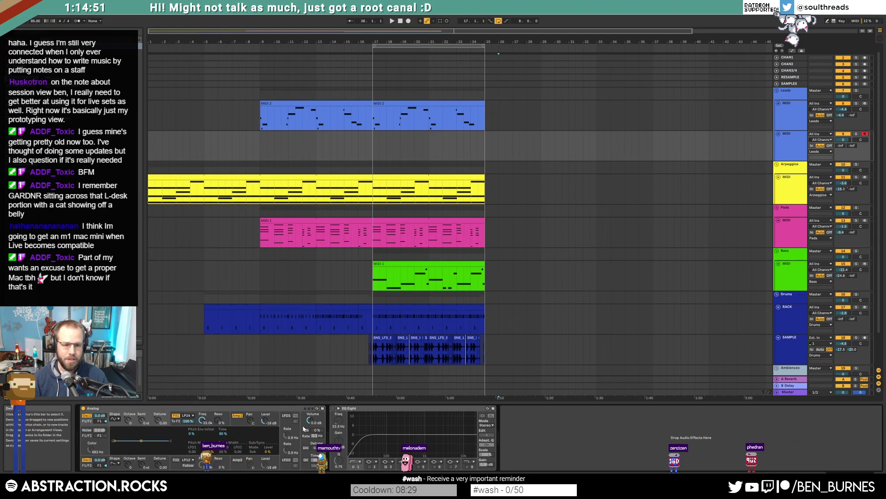
{"action": "left_click", "coordinate": [306, 430]}
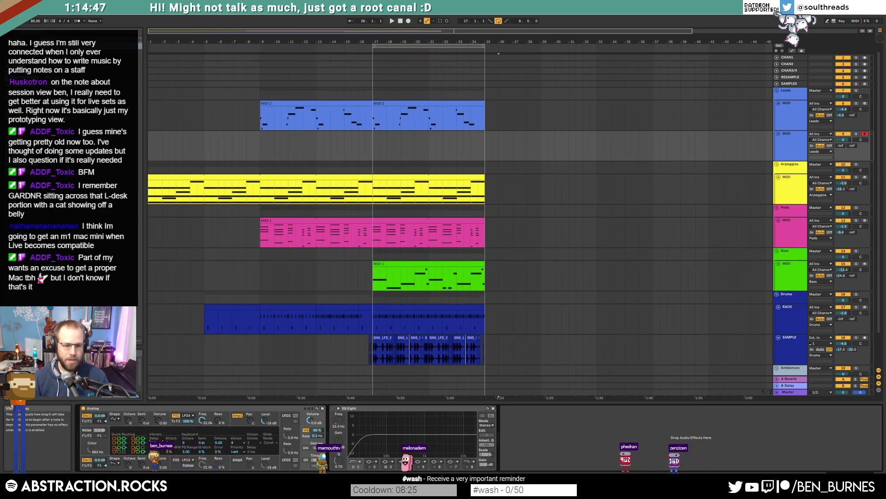
{"action": "mouse_move", "coordinate": [316, 435]}
{"action": "left_mouse_down"}
{"action": "mouse_move", "coordinate": [317, 425]}
{"action": "mouse_move", "coordinate": [317, 443]}
{"action": "left_mouse_up"}
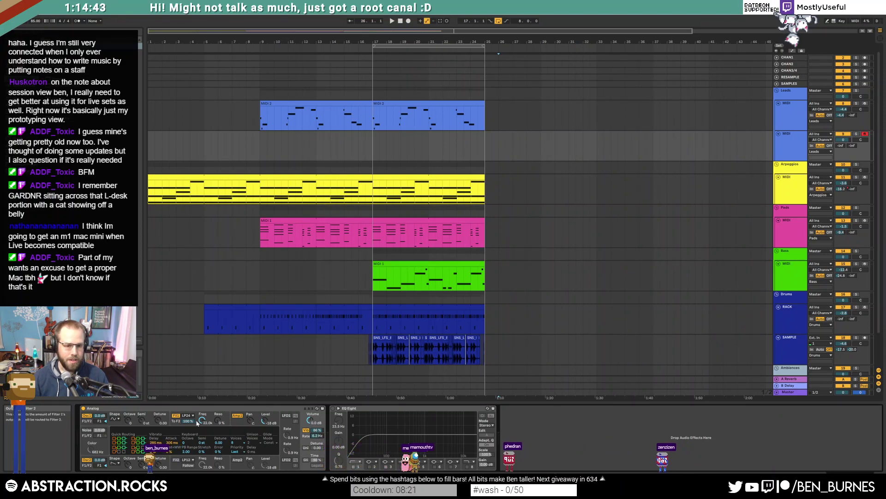
Step: Raise the new lead track's reverb send and replace its EQ Eight with a copy of the first lead track's Delay
{"action": "left_click", "coordinate": [372, 142]}
{"action": "left_click_drag", "start_coordinate": [837, 160], "coordinate": [841, 135]}
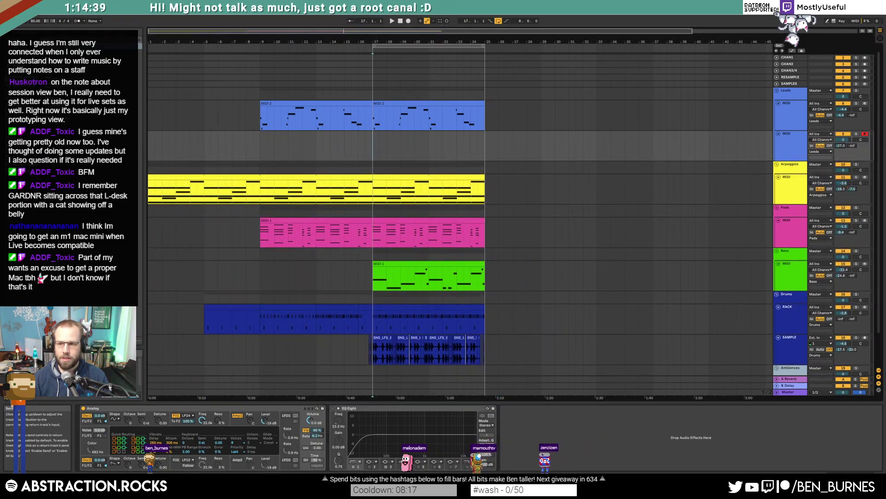
{"action": "left_click", "coordinate": [790, 115]}
{"action": "left_click", "coordinate": [217, 408]}
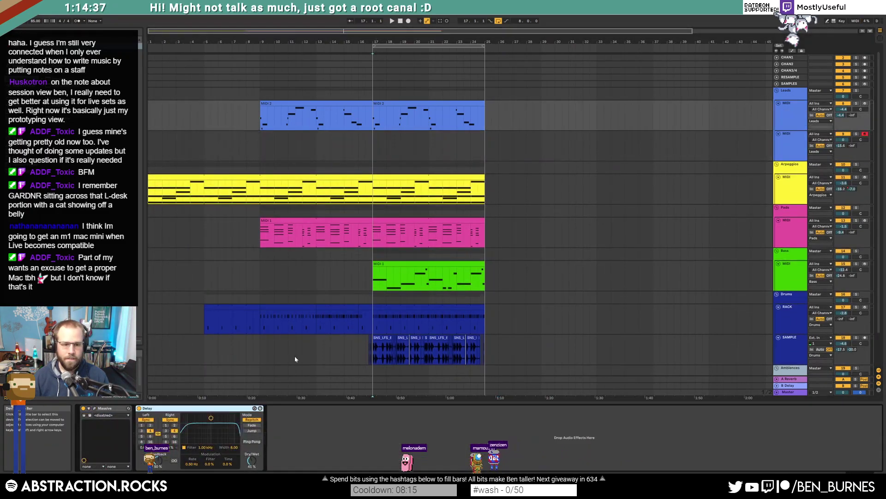
{"action": "left_click", "coordinate": [466, 157]}
{"action": "left_click", "coordinate": [447, 409]}
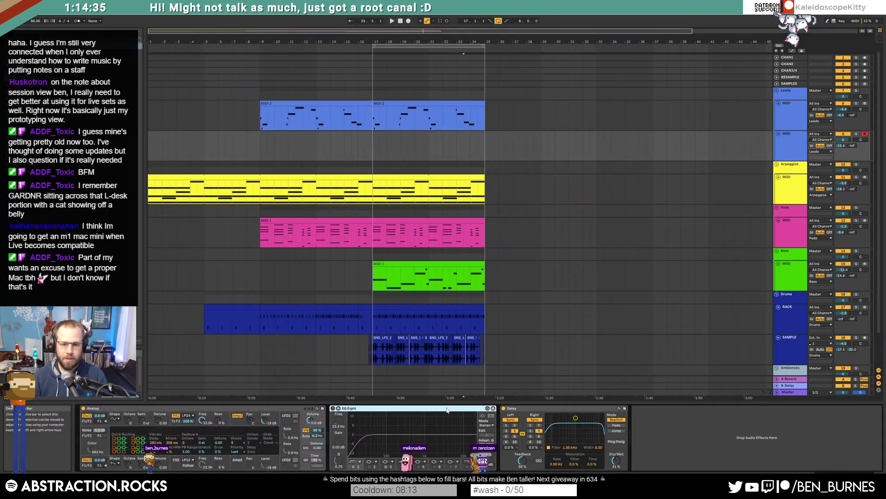
{"action": "key", "text": "Delete"}
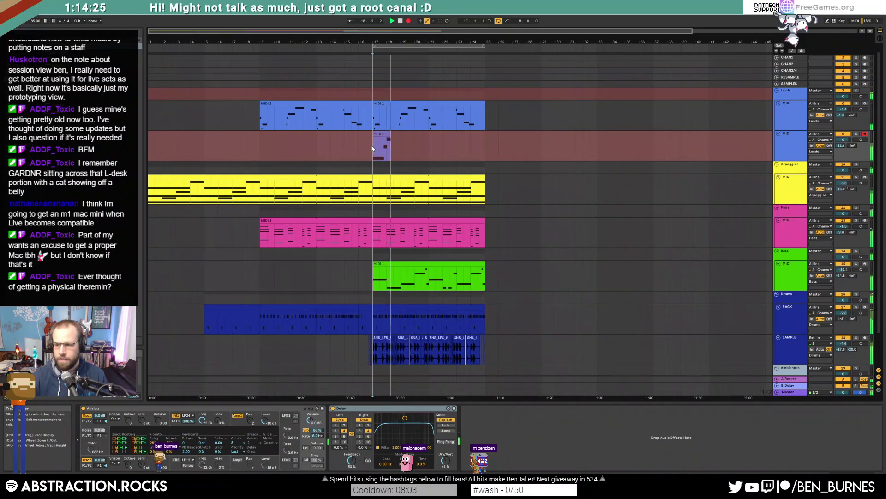
Step: Stop the first lead take, lower the Delay's Dry/Wet to 17 % and switch off Analog's second oscillator
{"action": "key", "text": "space"}
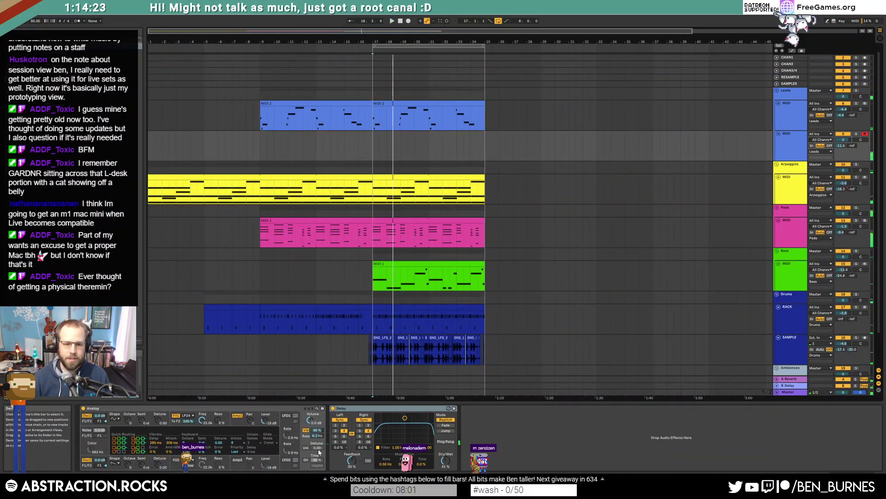
{"action": "left_click_drag", "start_coordinate": [446, 460], "coordinate": [445, 473]}
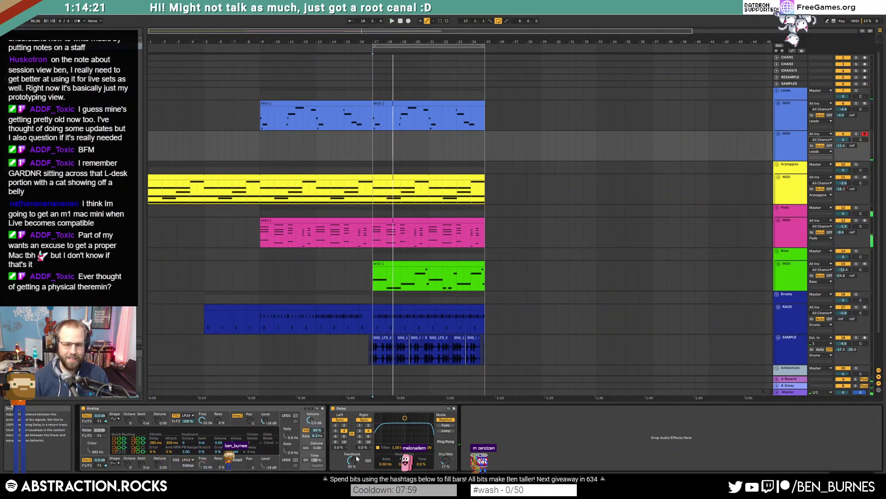
{"action": "left_click", "coordinate": [113, 464]}
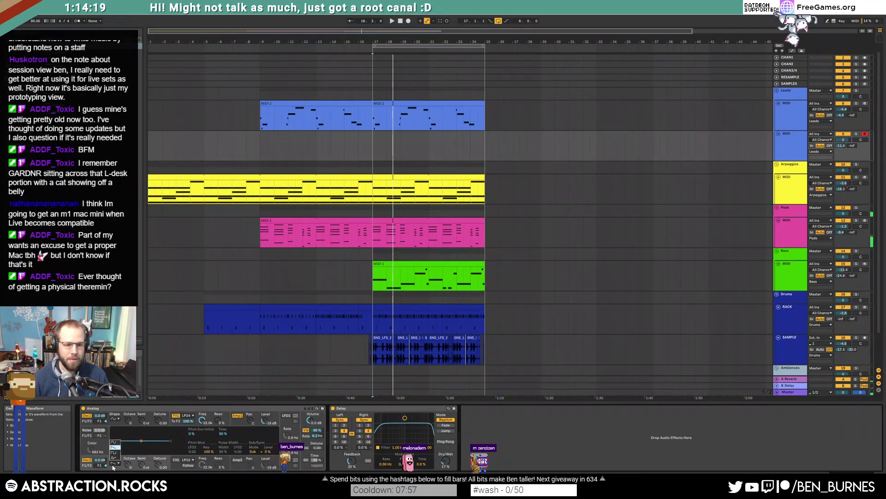
{"action": "left_click", "coordinate": [85, 460]}
Step: Record a melody on the new lead track over bars 17 to 25 and play it back
{"action": "key", "text": "space"}
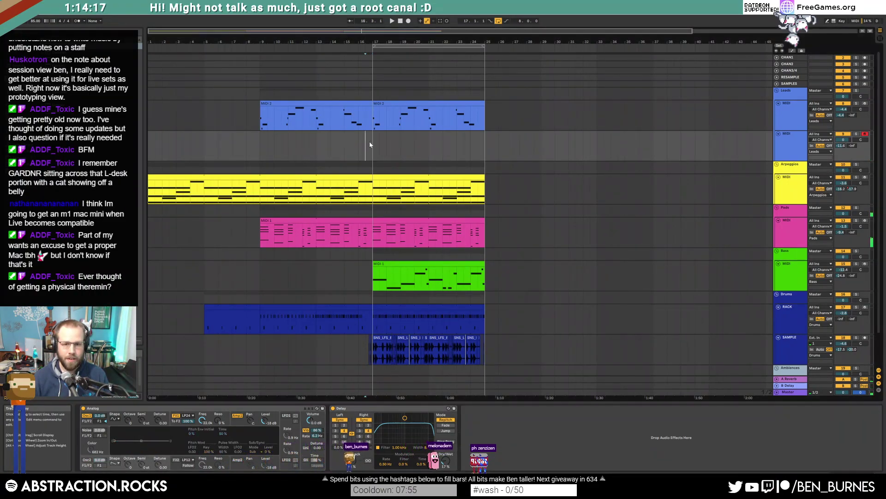
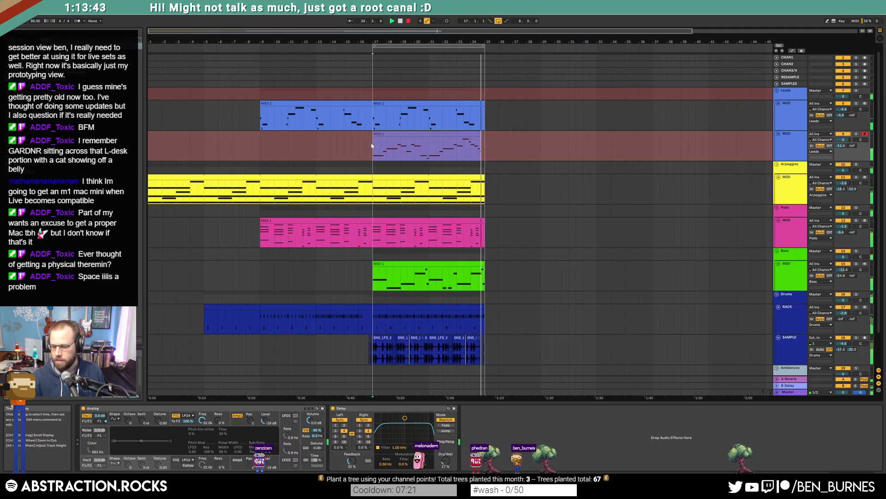
{"action": "key", "text": "space"}
{"action": "key", "text": "space"}
Step: Extend the recorded lead clip to about bar 27.5 and lengthen its final note to bar 27
{"action": "left_click_drag", "start_coordinate": [484, 134], "coordinate": [519, 134]}
{"action": "double_click", "coordinate": [511, 135]}
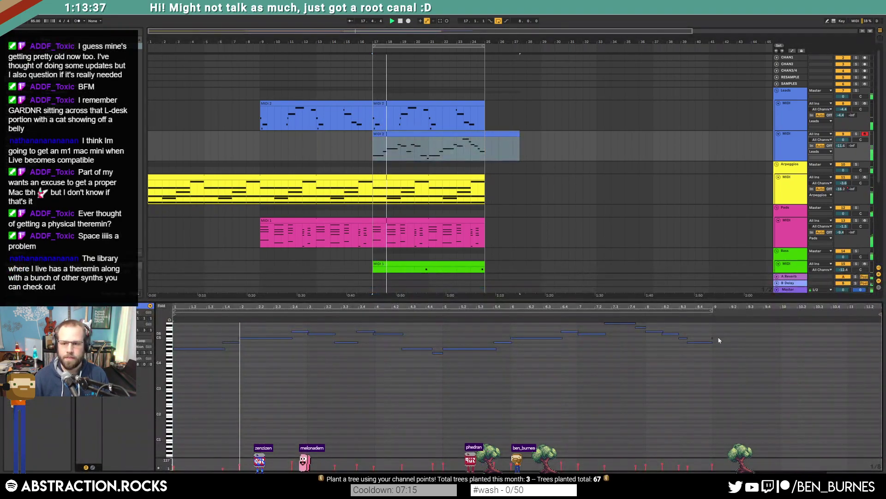
{"action": "left_click_drag", "start_coordinate": [713, 338], "coordinate": [849, 338]}
{"action": "key", "text": "shift+Tab"}
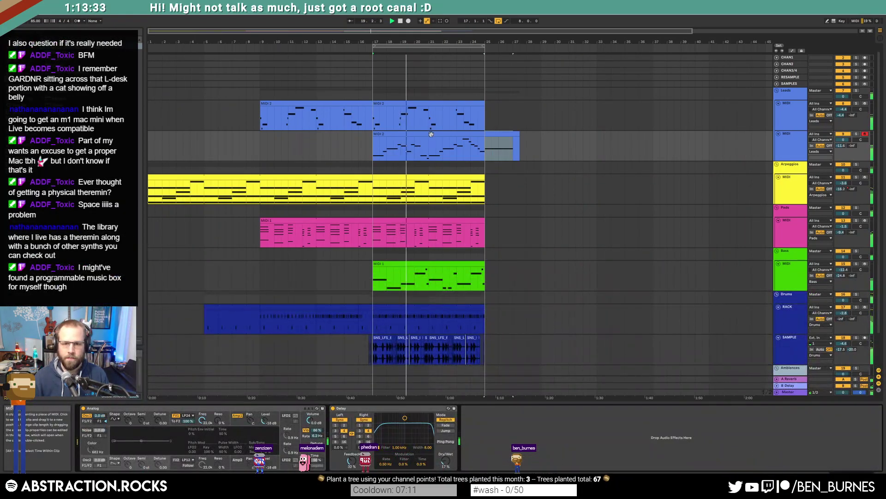
Step: Lower the velocity of all notes in the recorded lead clip and fine-tune Analog's vibrato
{"action": "key", "text": "shift+Tab"}
{"action": "key", "text": "ctrl+a"}
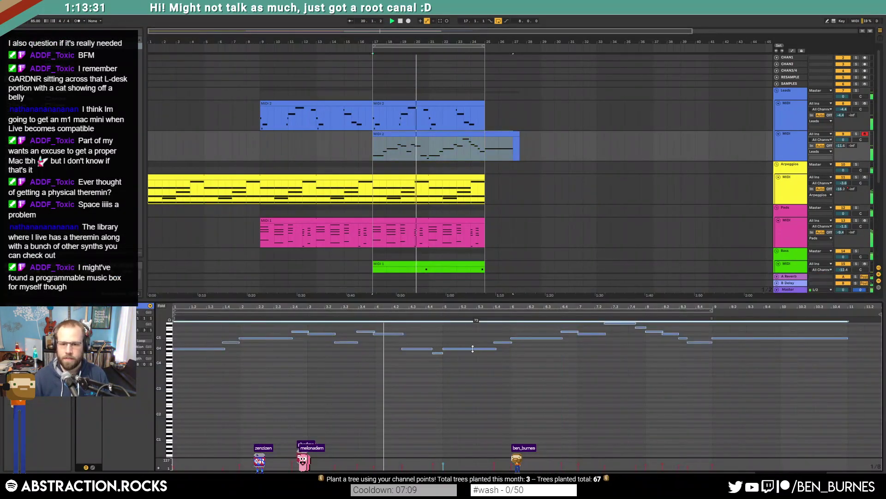
{"action": "left_click_drag", "start_coordinate": [479, 348], "coordinate": [479, 356]}
{"action": "key", "text": "shift+Tab"}
{"action": "left_click", "coordinate": [322, 435]}
{"action": "mouse_move", "coordinate": [317, 436]}
{"action": "left_mouse_down"}
{"action": "mouse_move", "coordinate": [316, 424]}
{"action": "mouse_move", "coordinate": [316, 436]}
{"action": "left_mouse_up"}
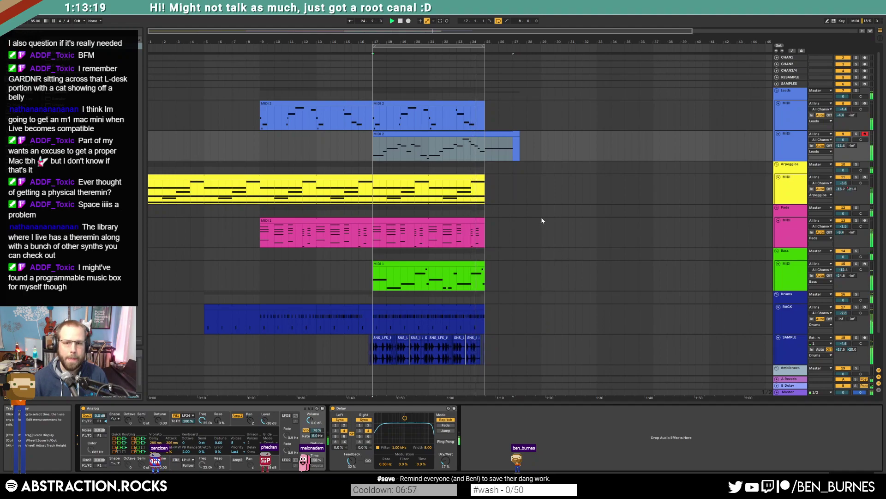
Step: Stop playback and move the recorded lead clip so that it starts at bar 25
{"action": "left_click", "coordinate": [498, 134]}
{"action": "key", "text": "space"}
{"action": "left_click_drag", "start_coordinate": [424, 135], "coordinate": [537, 135]}
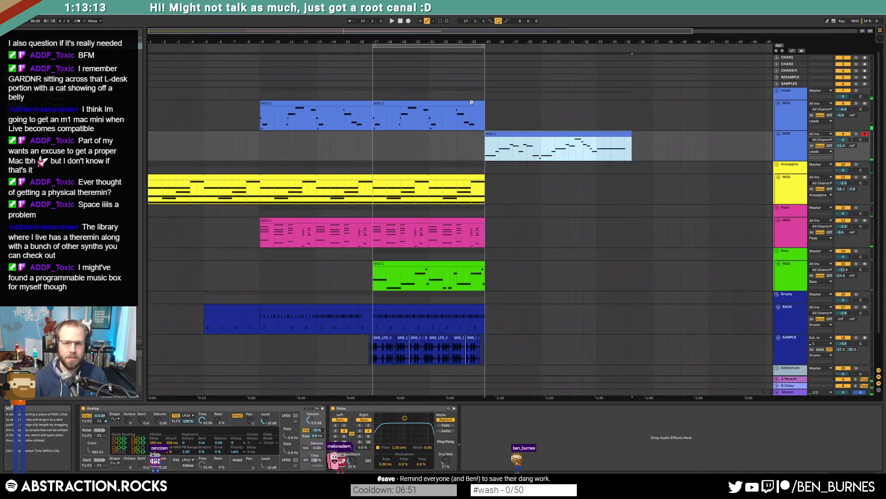
Step: Duplicate the first lead clip and the arpeggio clip over bars 25–33, and extend the Pads clip to bar 33
{"action": "left_click", "coordinate": [472, 102]}
{"action": "key", "text": "ctrl+d"}
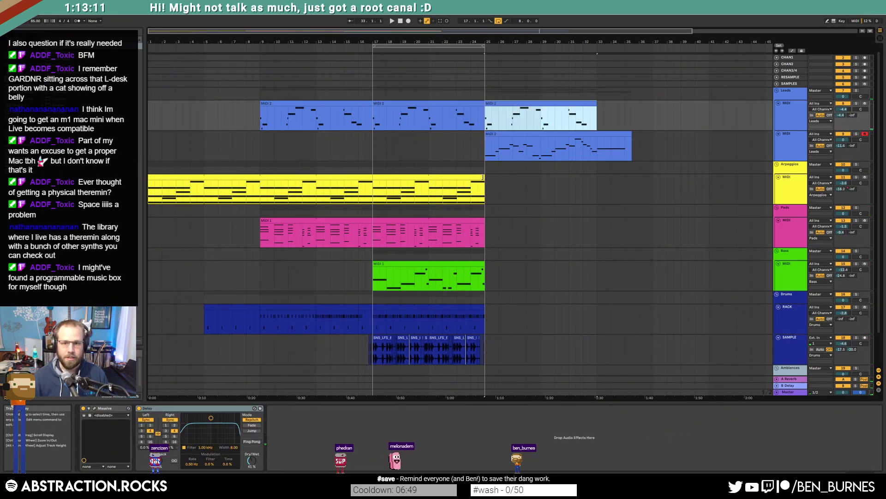
{"action": "left_click", "coordinate": [483, 177]}
{"action": "key", "text": "ctrl+d"}
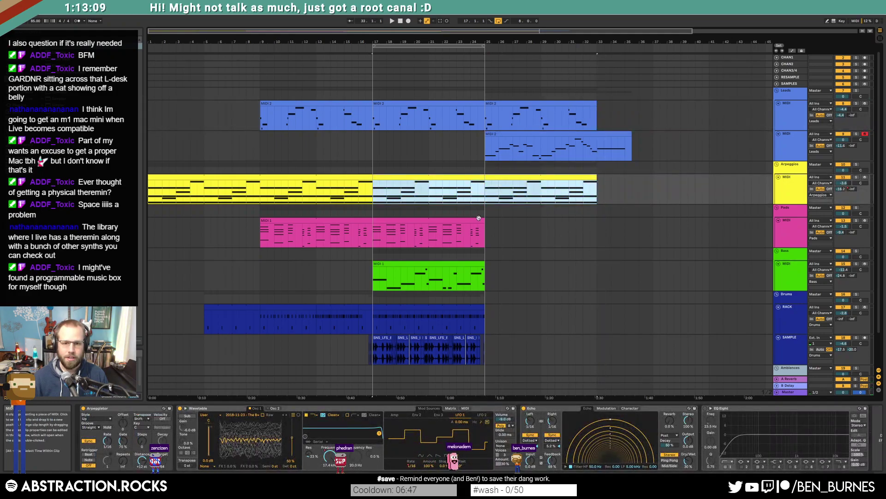
{"action": "left_click", "coordinate": [478, 217]}
{"action": "left_click_drag", "start_coordinate": [484, 227], "coordinate": [598, 227]}
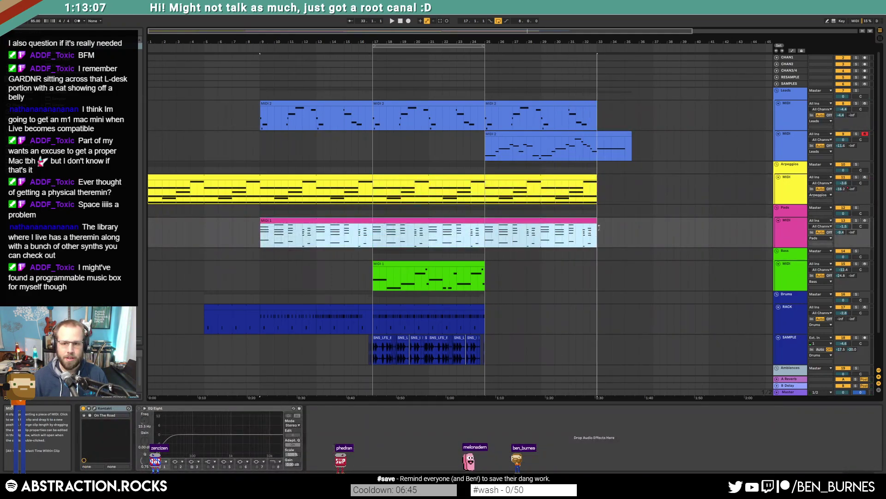
Step: Extend the Bass clip to bar 33 and turn on looping so its eight-bar phrase repeats
{"action": "left_click", "coordinate": [483, 267]}
{"action": "left_click_drag", "start_coordinate": [485, 270], "coordinate": [597, 270]}
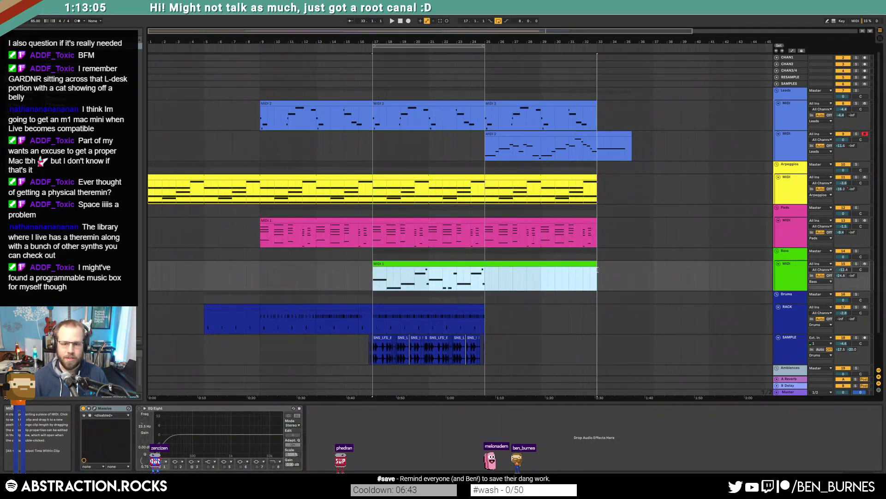
{"action": "double_click", "coordinate": [517, 264]}
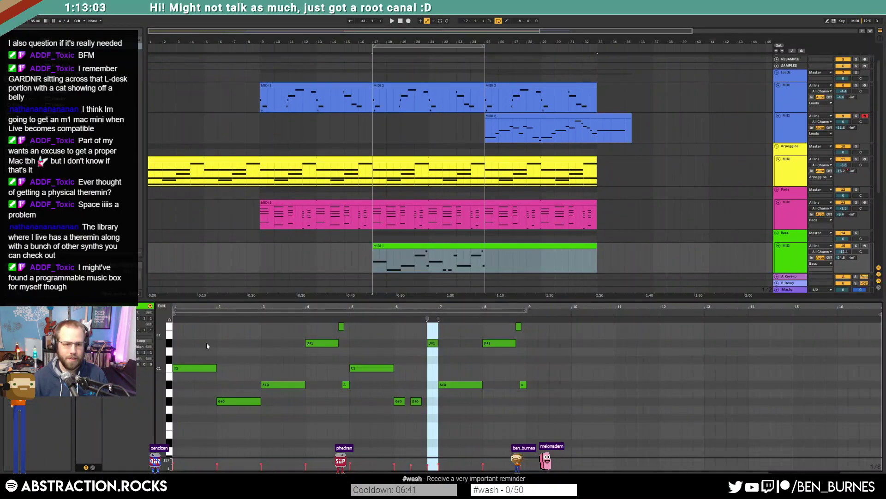
{"action": "left_click", "coordinate": [138, 340]}
Step: Extend the drum RACK clip to bar 33 and duplicate the drum SAMPLE clips of bars 17–25 over bars 25–33
{"action": "scroll", "coordinate": [605, 230], "scroll_direction": "down", "scroll_amount": 3}
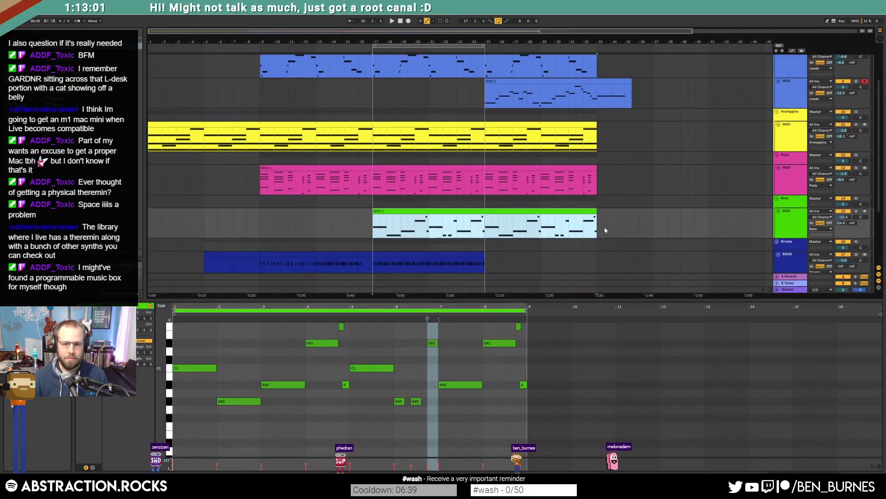
{"action": "left_click_drag", "start_coordinate": [485, 228], "coordinate": [597, 229]}
{"action": "scroll", "coordinate": [595, 228], "scroll_direction": "down", "scroll_amount": 2}
{"action": "left_click", "coordinate": [485, 216]}
{"action": "left_click_drag", "start_coordinate": [484, 216], "coordinate": [391, 219]}
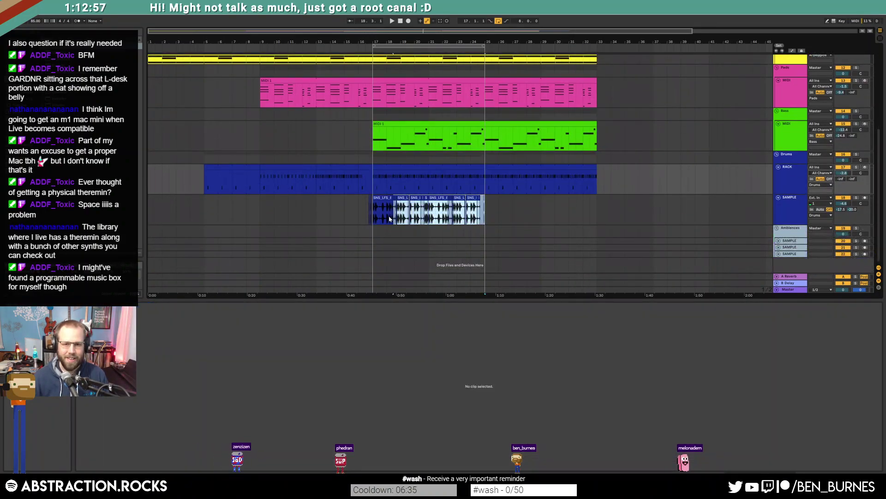
{"action": "key", "text": "ctrl+d"}
{"action": "scroll", "coordinate": [612, 217], "scroll_direction": "up", "scroll_amount": 4}
{"action": "key", "text": "shift+Tab"}
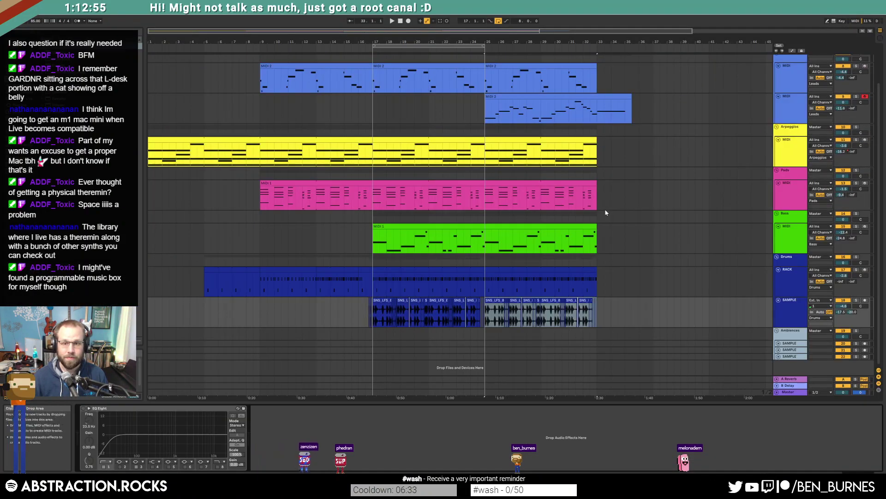
Step: Extend the end of the playback loop region that starts at bar 17 to just past bar 40
{"action": "left_click_drag", "start_coordinate": [484, 46], "coordinate": [696, 81]}
{"action": "left_click", "coordinate": [663, 174]}
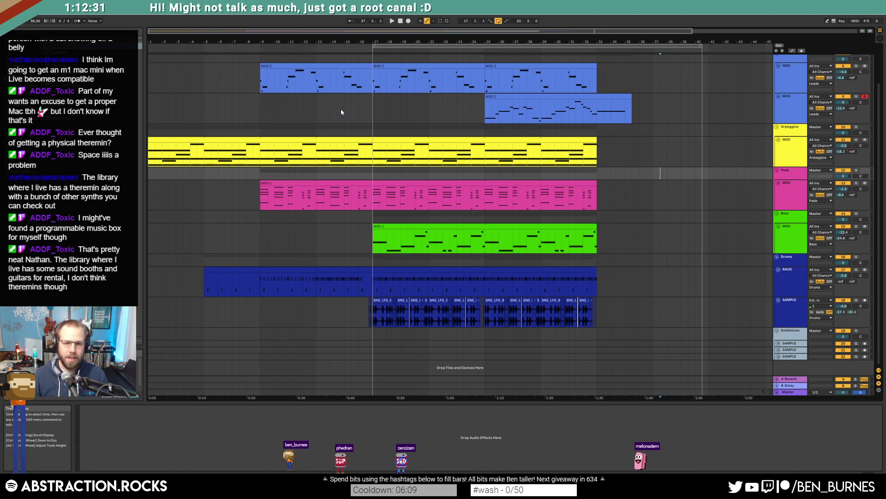
{"action": "left_click", "coordinate": [488, 244]}
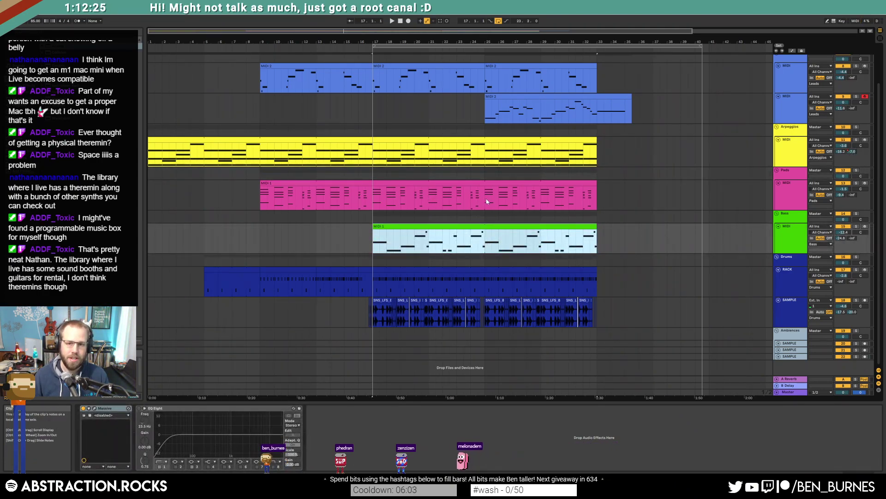
Step: Separate bars 17–25 of the Pads track into their own clip and move its last chord to beat 8.4
{"action": "left_click_drag", "start_coordinate": [484, 207], "coordinate": [378, 200]}
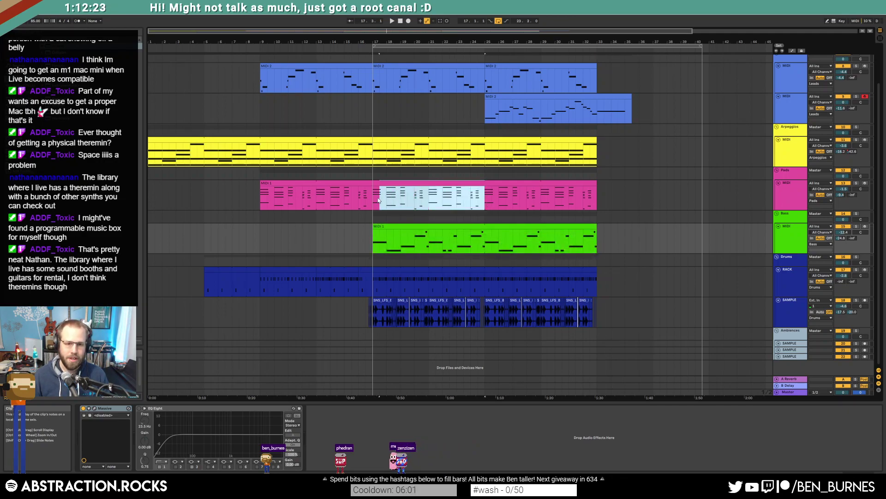
{"action": "double_click", "coordinate": [468, 185]}
{"action": "left_click_drag", "start_coordinate": [829, 377], "coordinate": [843, 429]}
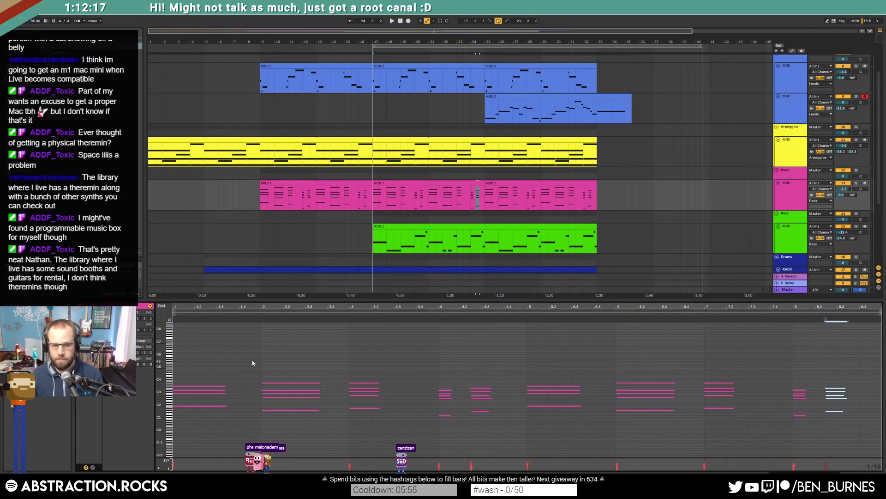
{"action": "left_click_drag", "start_coordinate": [164, 380], "coordinate": [191, 347]}
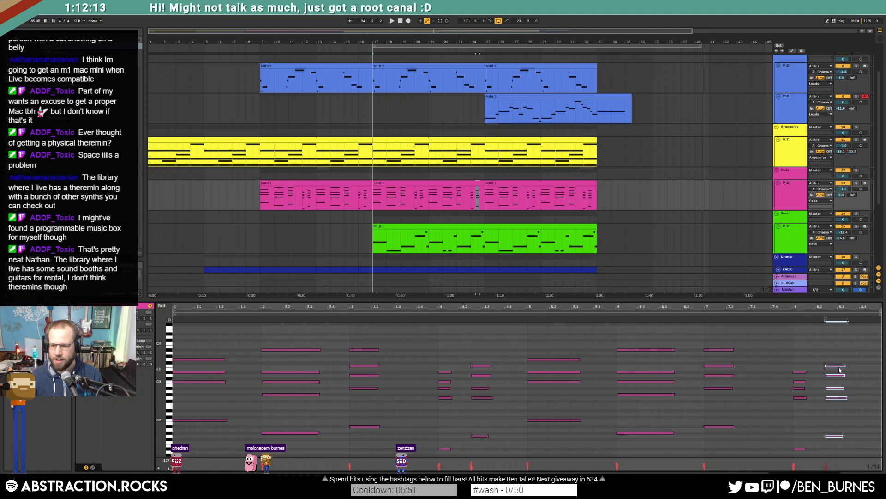
{"action": "left_click_drag", "start_coordinate": [857, 365], "coordinate": [866, 365]}
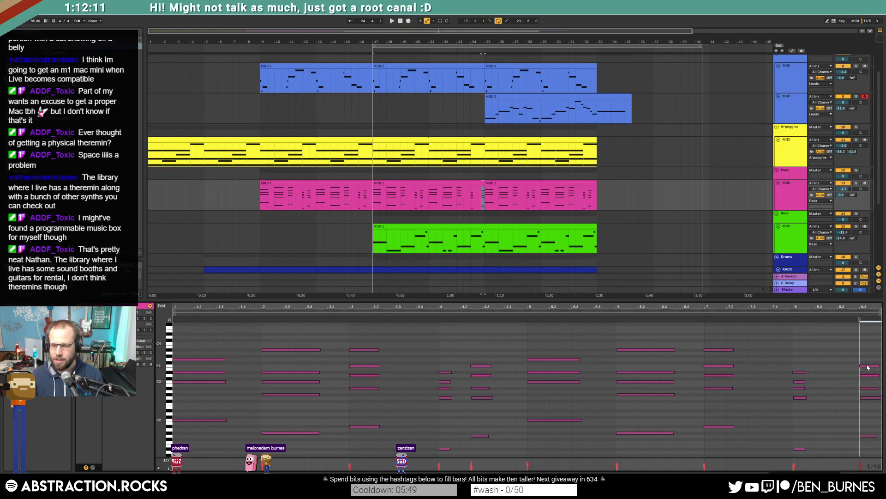
Step: Duplicate the short chord at the start of bar 8 in front of the last chord, and lengthen both copies
{"action": "key", "text": "ctrl+d"}
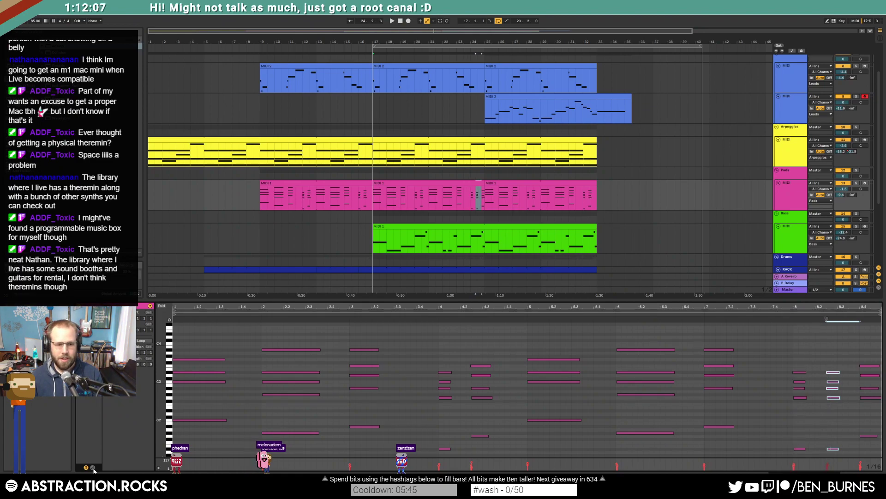
{"action": "left_click_drag", "start_coordinate": [791, 354], "coordinate": [841, 457]}
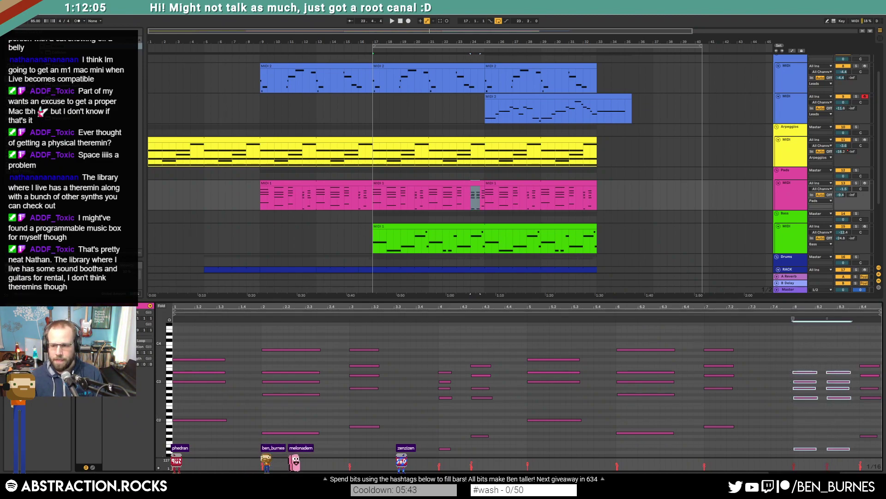
Step: Redraw the 64-Hold pedal envelope around the new bar 8 chords of the Pads clip and play back that passage
{"action": "left_click", "coordinate": [92, 468]}
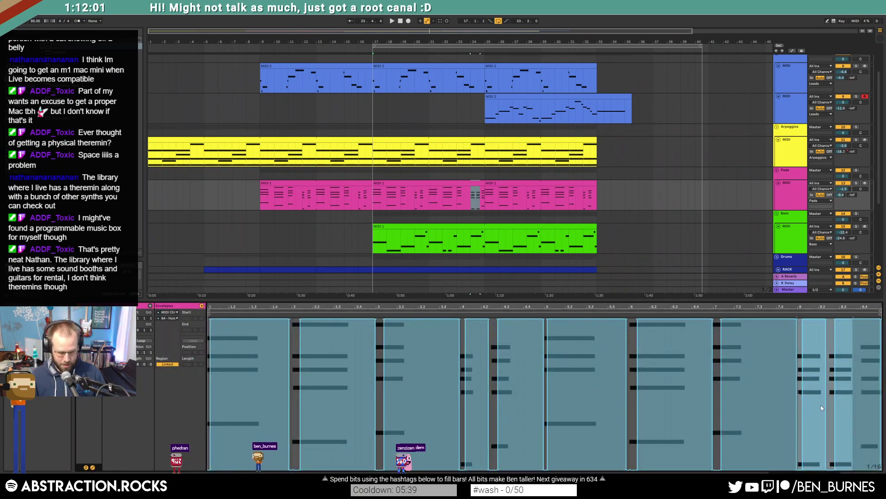
{"action": "key", "text": "b"}
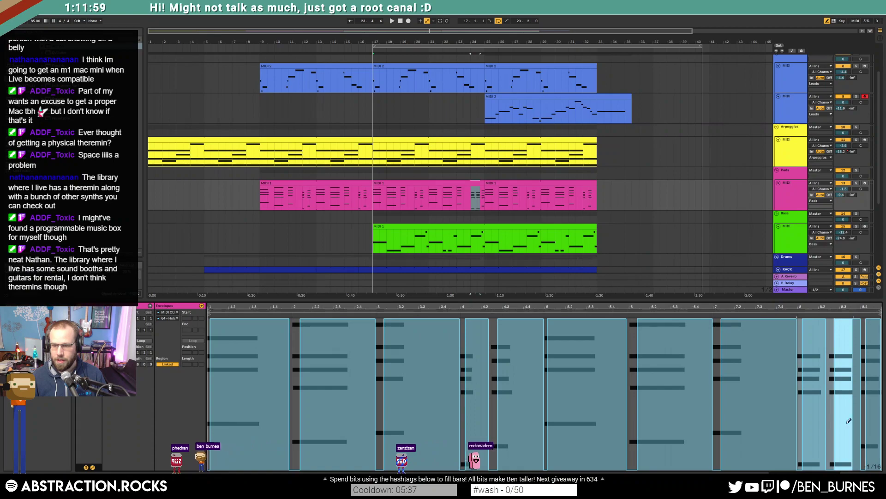
{"action": "left_click", "coordinate": [787, 313]}
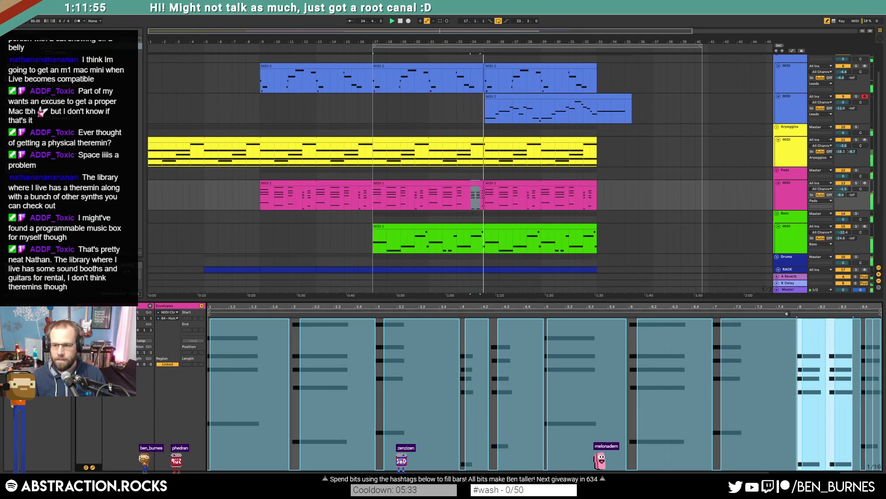
{"action": "left_click", "coordinate": [93, 467]}
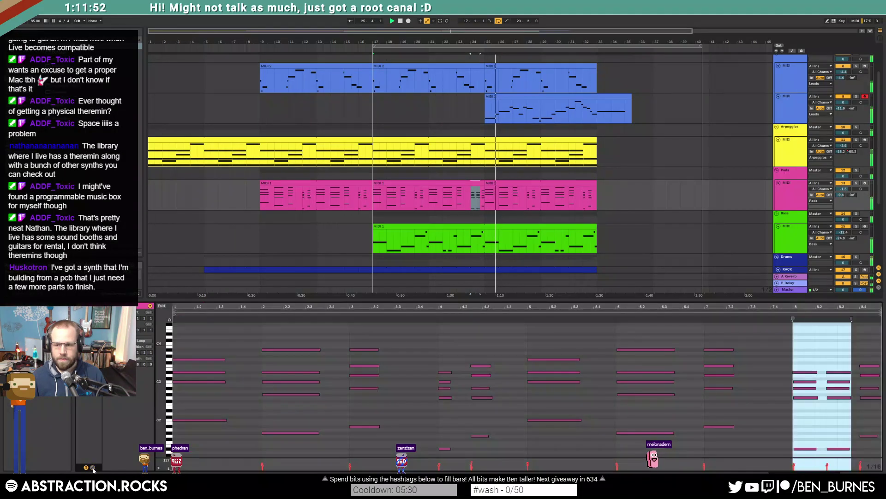
Step: Shift the last chord of the Pads clip slightly later and close the note editor
{"action": "left_click", "coordinate": [756, 343]}
{"action": "left_click_drag", "start_coordinate": [859, 351], "coordinate": [881, 440]}
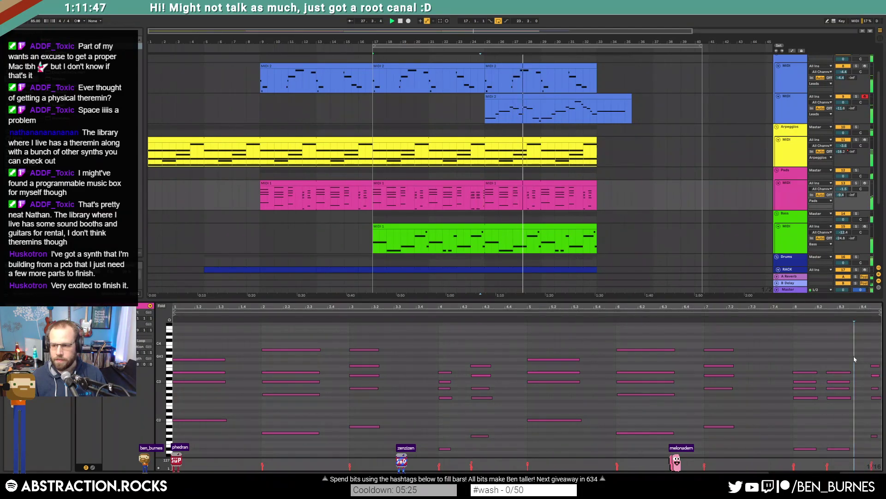
{"action": "key", "text": "shift+Tab"}
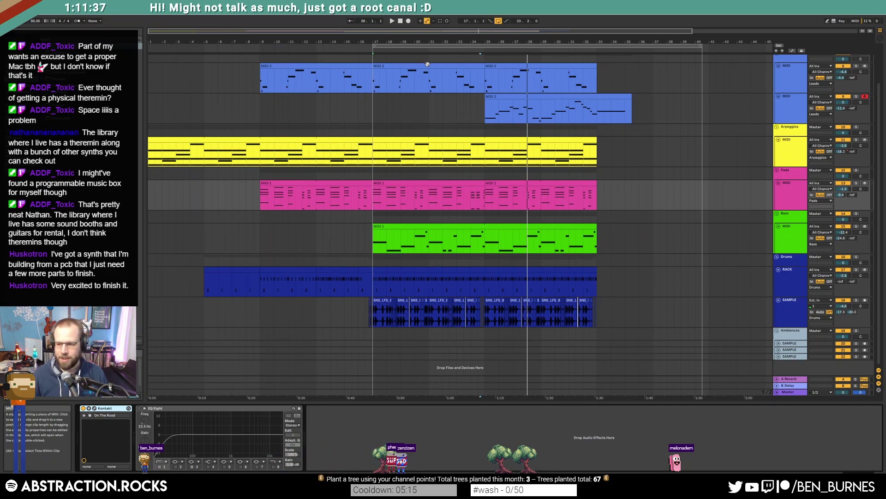
Step: Play the arrangement from the beginning
{"action": "left_click", "coordinate": [446, 65]}
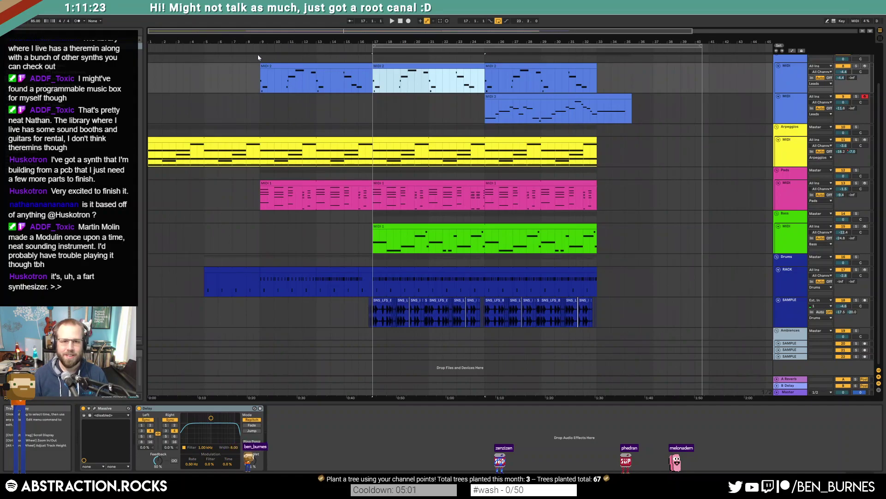
{"action": "left_click", "coordinate": [401, 21]}
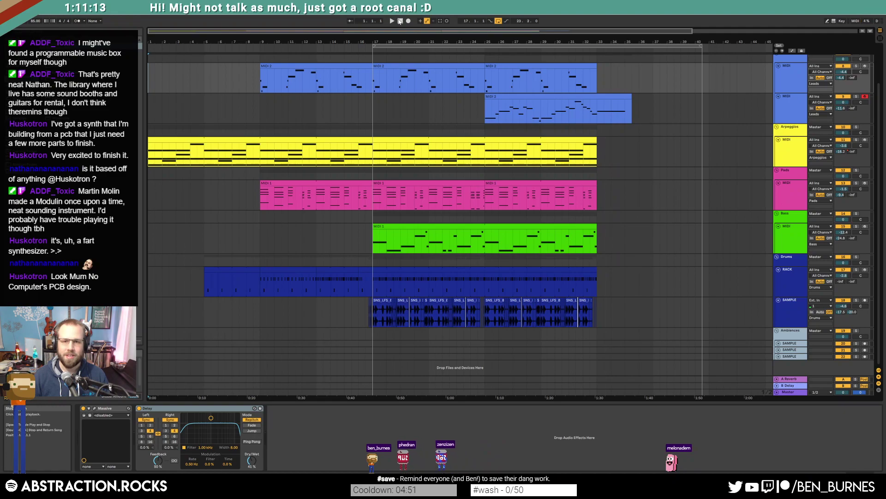
{"action": "key", "text": "space"}
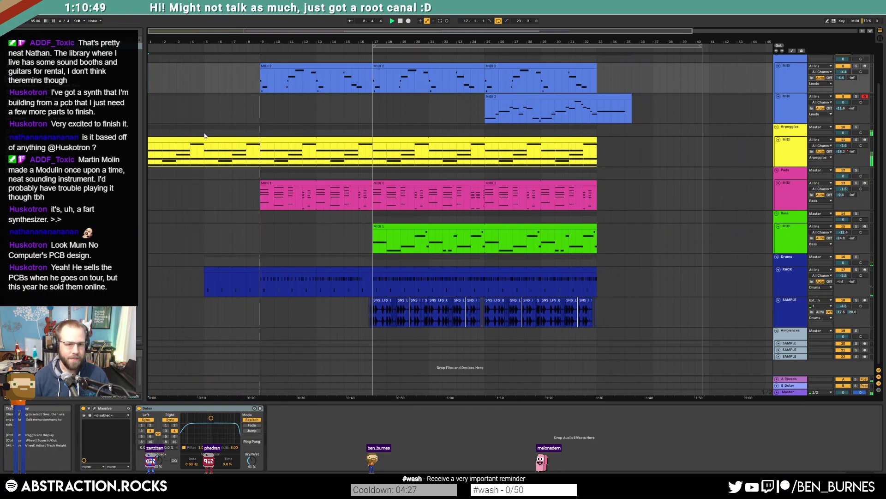
Step: Turn on looping for the edited Pads clip of bars 17–25 and extend it over the following clip to bar 33
{"action": "left_click", "coordinate": [358, 181]}
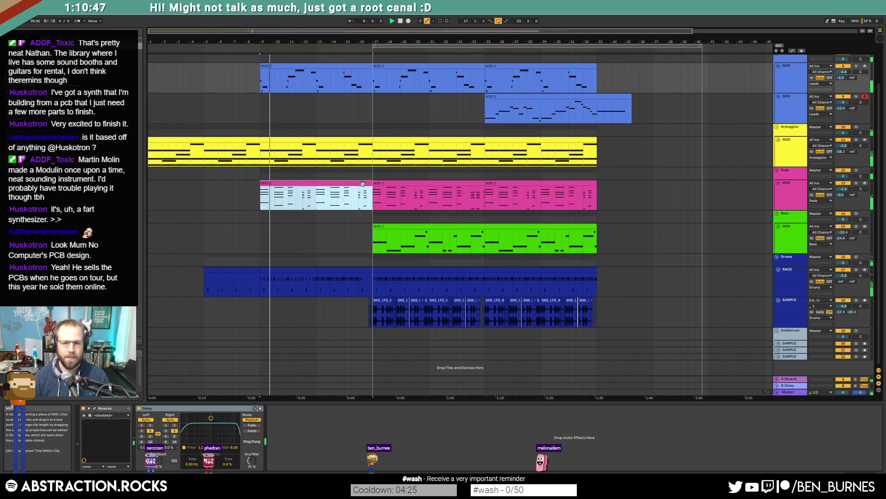
{"action": "left_click", "coordinate": [435, 181]}
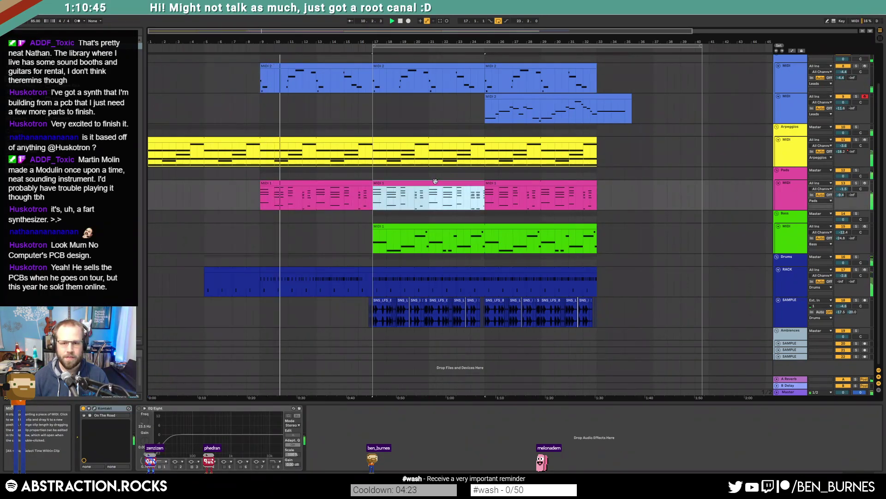
{"action": "double_click", "coordinate": [436, 181]}
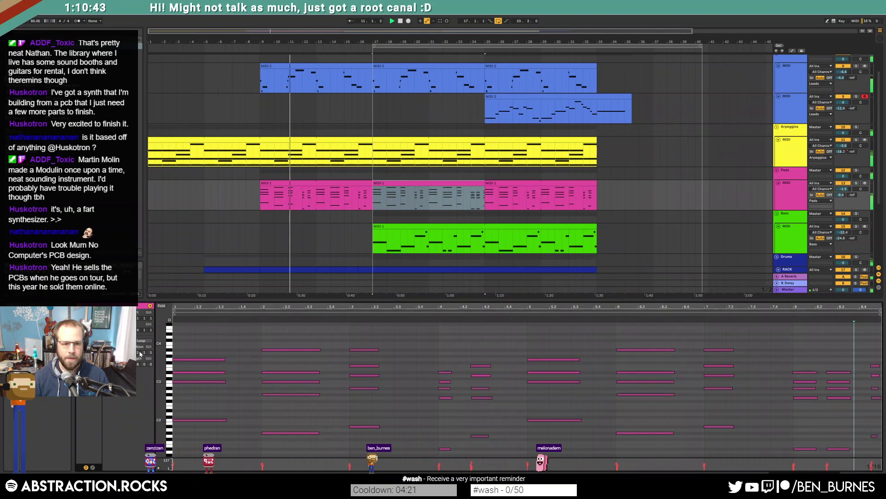
{"action": "left_click", "coordinate": [144, 341]}
{"action": "left_click_drag", "start_coordinate": [489, 185], "coordinate": [597, 194]}
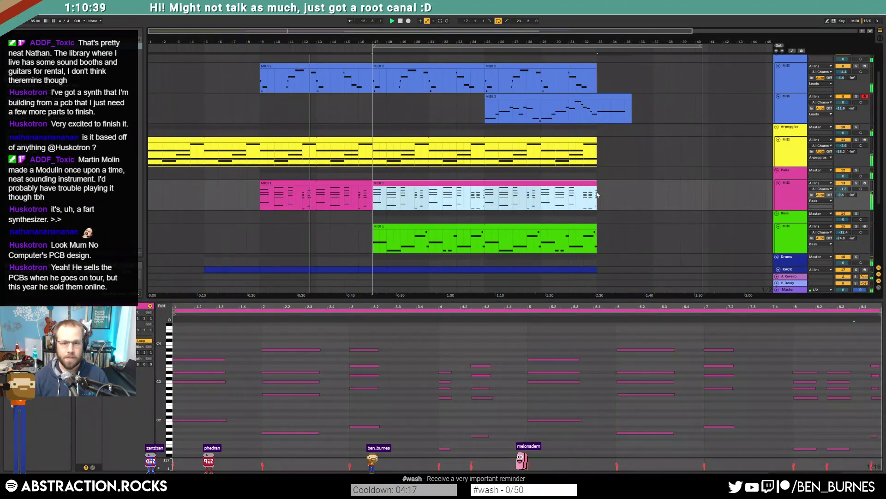
{"action": "key", "text": "shift+Tab"}
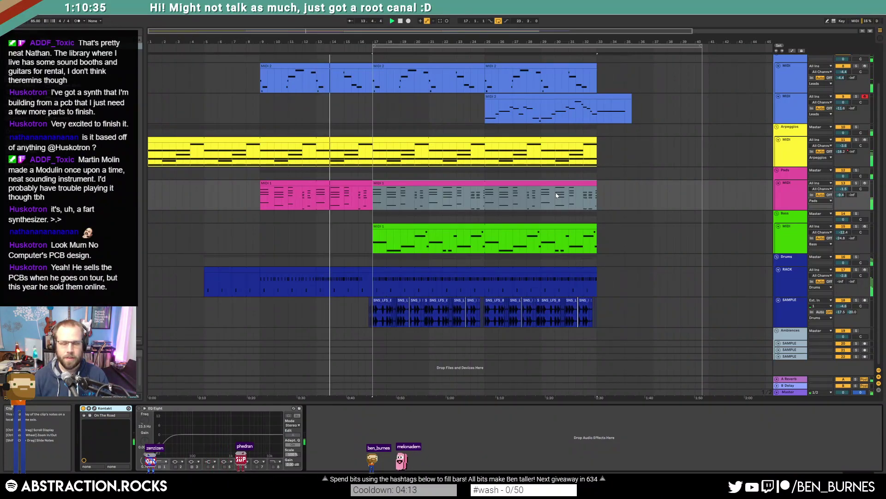
Step: Copy the drum RACK pattern of bar 16 over bars 24 and 32
{"action": "left_click", "coordinate": [367, 279]}
{"action": "left_click", "coordinate": [478, 281]}
{"action": "left_click", "coordinate": [586, 279]}
{"action": "key", "text": "ctrl+v"}
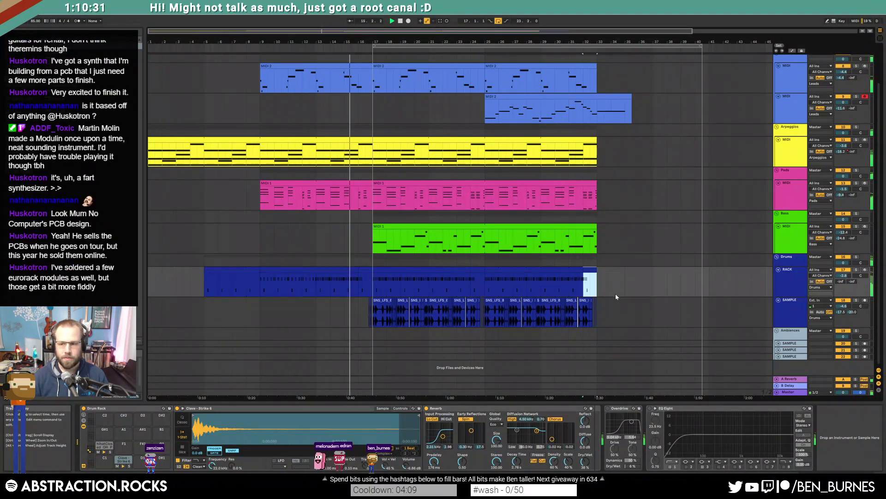
{"action": "key", "text": "shift+Tab"}
{"action": "key", "text": "shift+Tab"}
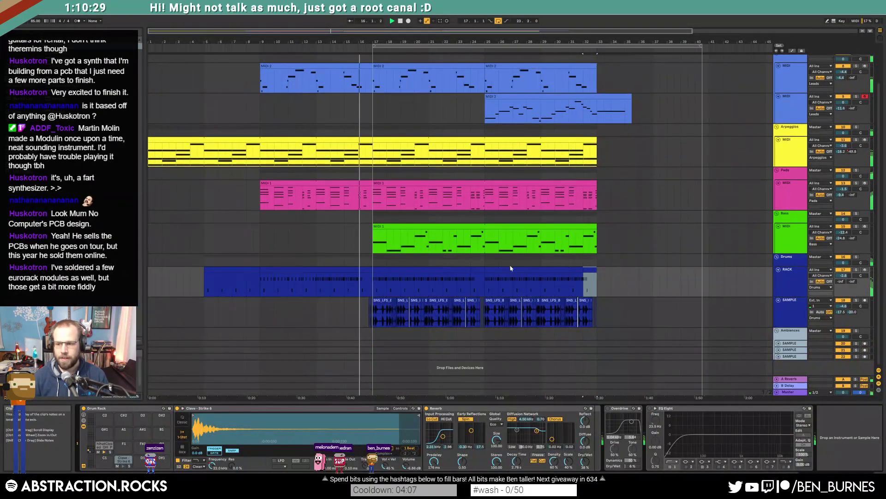
{"action": "left_click", "coordinate": [487, 259]}
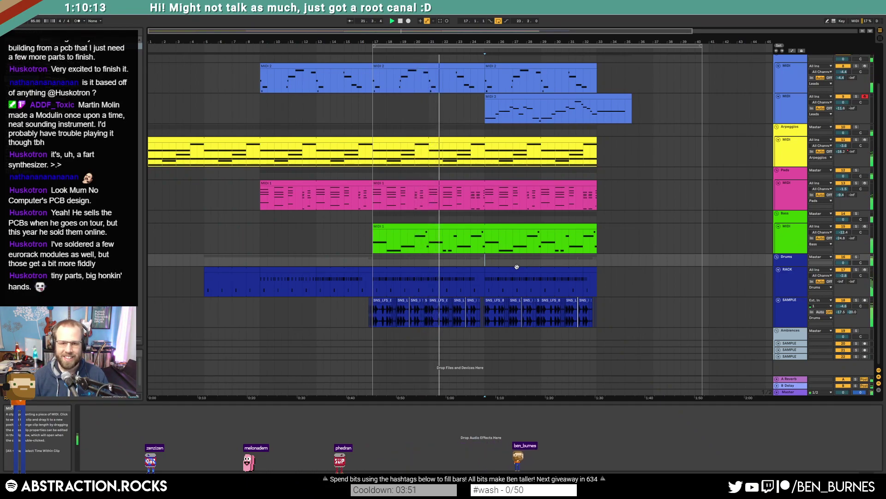
Step: In bar 6 of the Bass clip, start the short D#1 note later and extend the preceding G#0 note to beat 6.4
{"action": "left_click", "coordinate": [491, 225]}
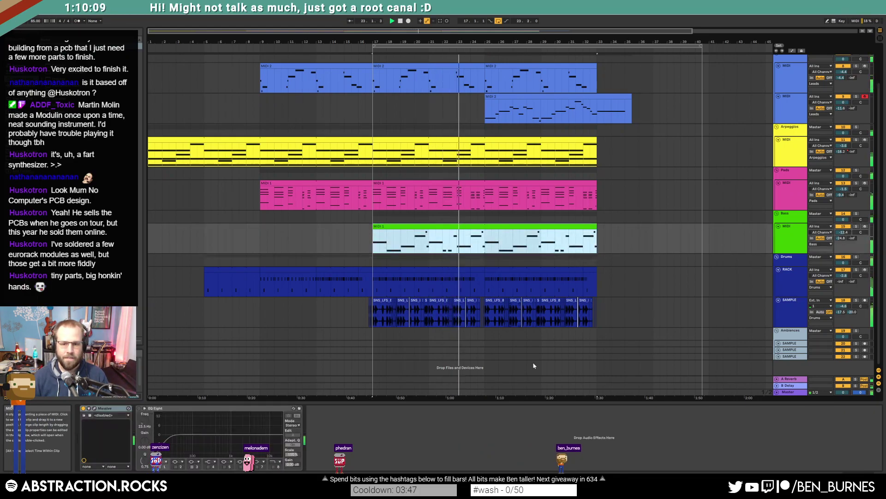
{"action": "double_click", "coordinate": [531, 237]}
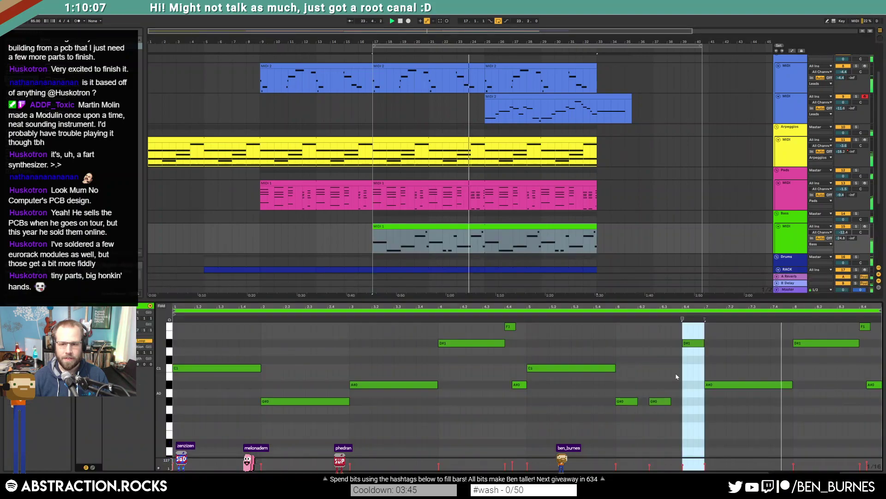
{"action": "left_click", "coordinate": [662, 365]}
{"action": "left_click_drag", "start_coordinate": [683, 343], "coordinate": [694, 347]}
{"action": "left_click_drag", "start_coordinate": [670, 401], "coordinate": [683, 402]}
{"action": "left_click", "coordinate": [673, 380]}
{"action": "scroll", "coordinate": [494, 257], "scroll_direction": "down", "scroll_amount": 2}
{"action": "scroll", "coordinate": [478, 238], "scroll_direction": "up", "scroll_amount": 6}
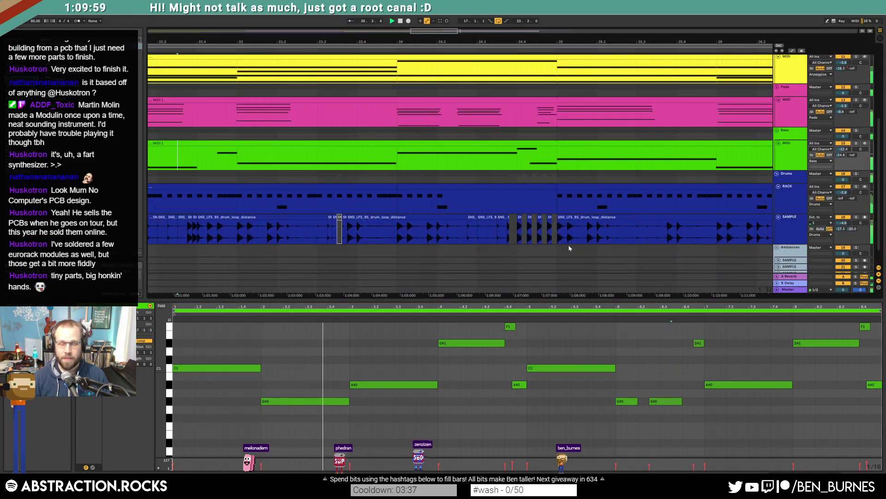
{"action": "scroll", "coordinate": [569, 249], "scroll_direction": "down", "scroll_amount": 10}
Step: Close the Bass note editor and extend the looped Pads clip from bar 33 to the end of the loop region
{"action": "key", "text": "shift+Tab"}
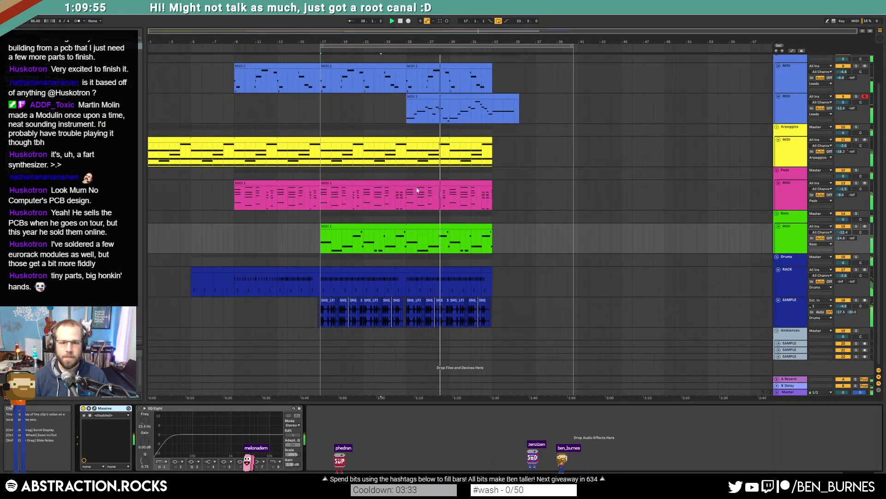
{"action": "left_click_drag", "start_coordinate": [492, 182], "coordinate": [574, 187]}
Step: Show automation and duplicate the arpeggio section leading up to bar 25, with its Filter 1 Freq automation, so it ends at bar 33
{"action": "key", "text": "a"}
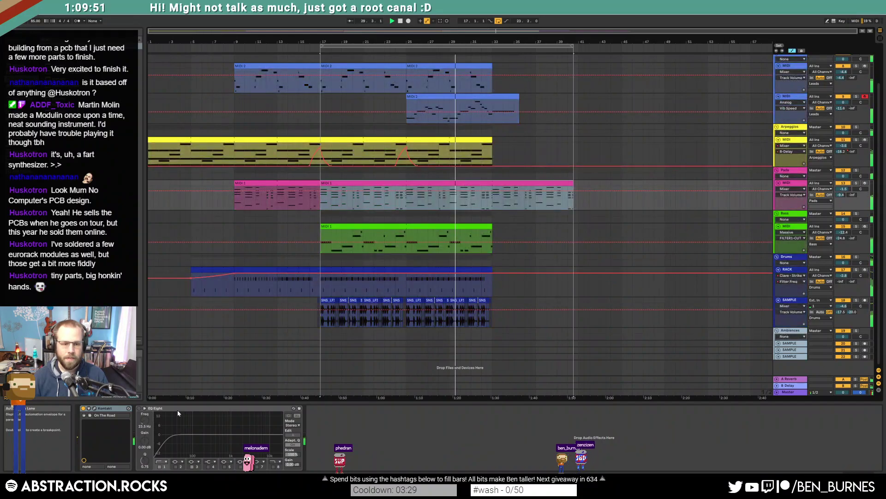
{"action": "left_click", "coordinate": [546, 141]}
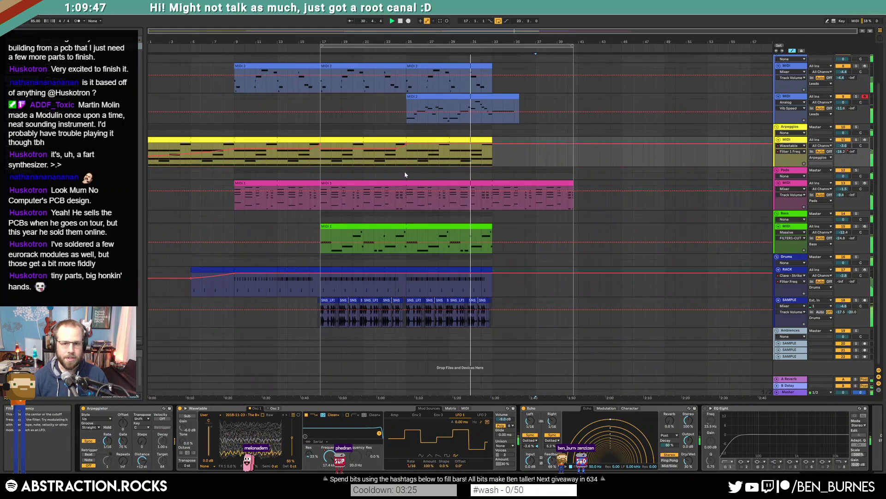
{"action": "left_click_drag", "start_coordinate": [407, 161], "coordinate": [317, 165]}
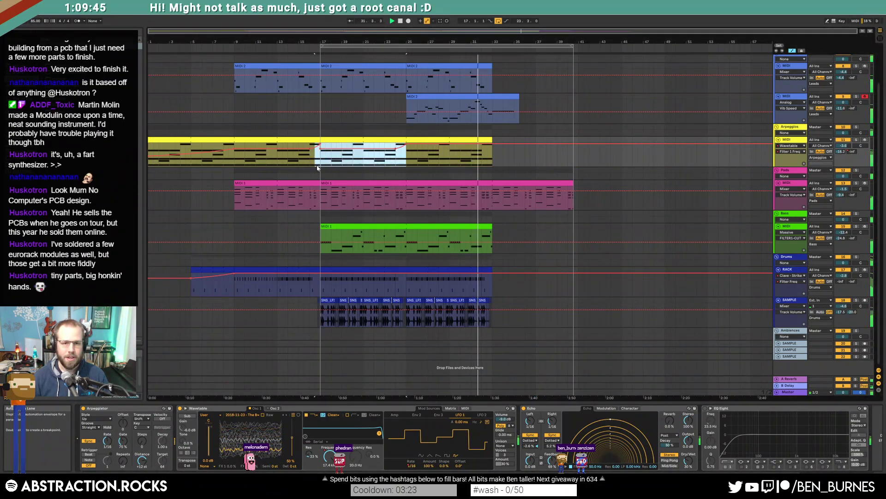
{"action": "key", "text": "ctrl+d"}
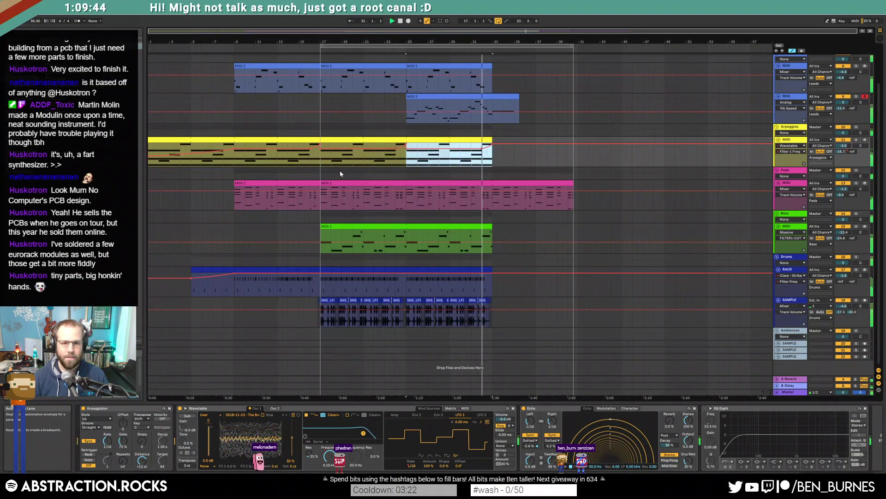
Step: Stop playback, select the Pads section after bar 33 and hide the automation lanes
{"action": "left_click", "coordinate": [516, 183]}
{"action": "key", "text": "space"}
{"action": "left_click_drag", "start_coordinate": [496, 203], "coordinate": [508, 203]}
{"action": "key", "text": "a"}
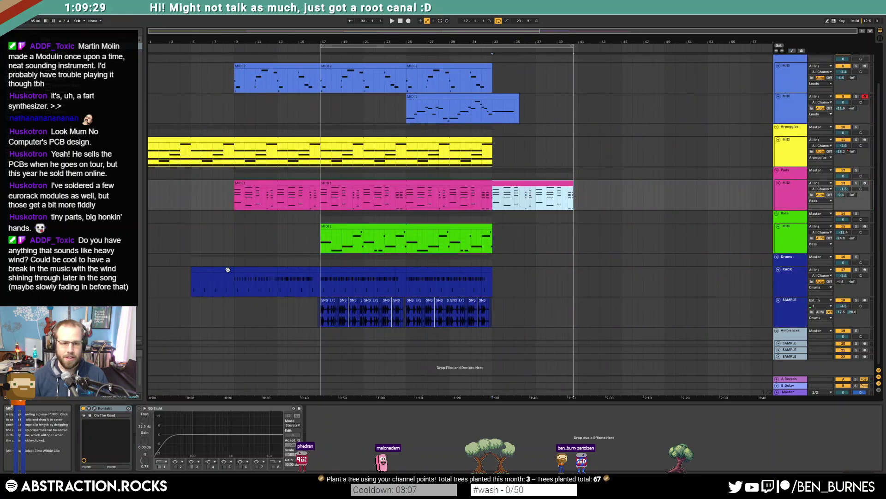
Step: Copy bars 9 to 13 of the Drums RACK pattern to bar 33, and turn on clip looping to fill up to the loop region's end
{"action": "left_click_drag", "start_coordinate": [234, 282], "coordinate": [277, 282]}
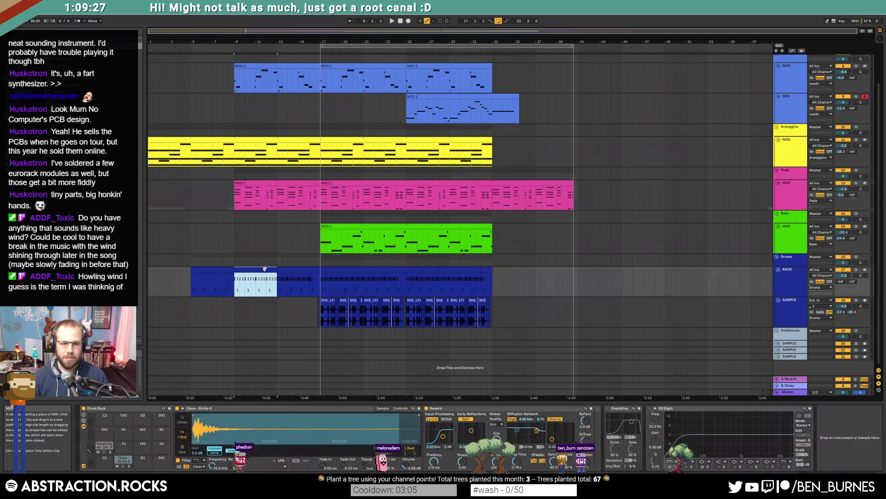
{"action": "left_click_drag", "start_coordinate": [493, 277], "coordinate": [568, 271]}
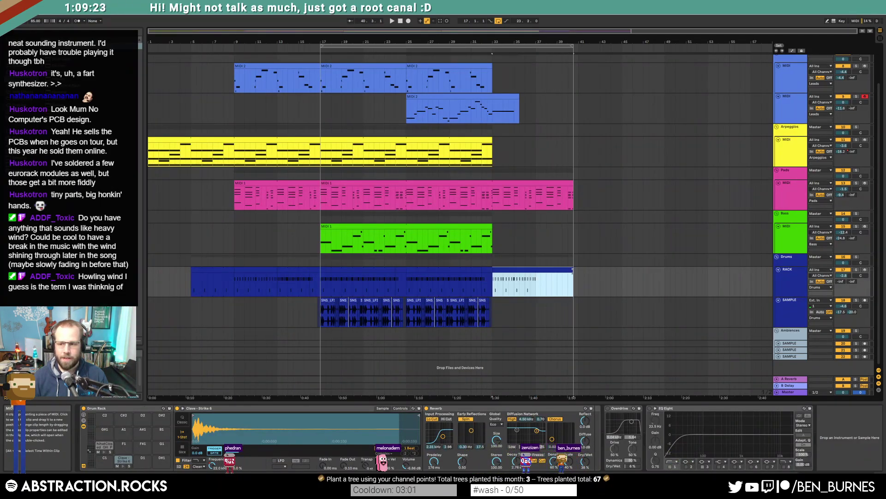
{"action": "double_click", "coordinate": [567, 270]}
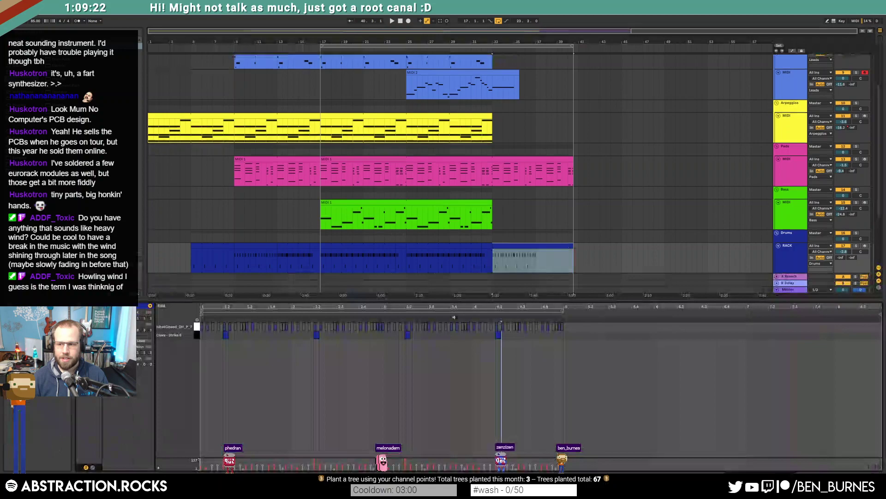
{"action": "left_click", "coordinate": [145, 341]}
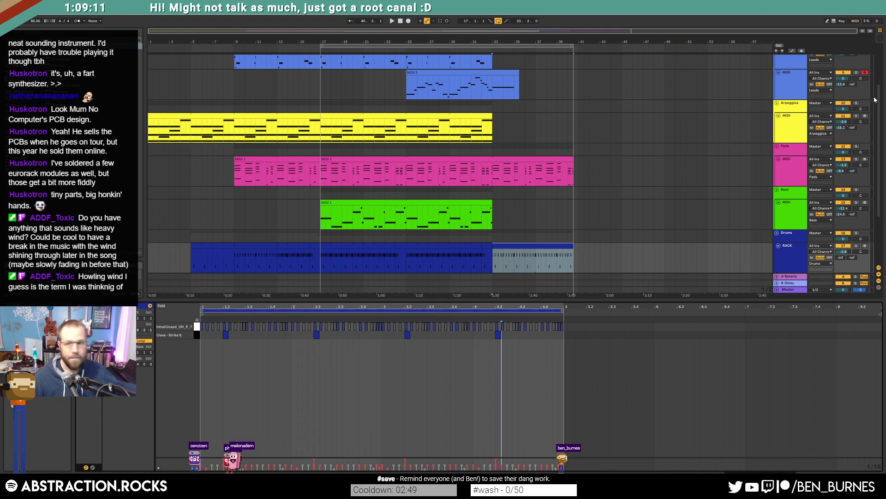
Step: Unfold the CHAN1 audio track and arm it for recording
{"action": "scroll", "coordinate": [793, 77], "scroll_direction": "up", "scroll_amount": 3}
{"action": "left_click", "coordinate": [779, 65]}
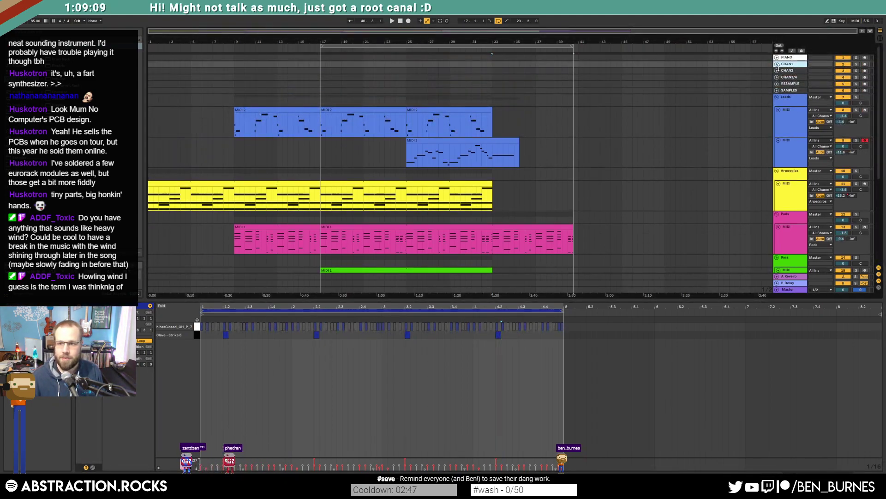
{"action": "left_click", "coordinate": [778, 65]}
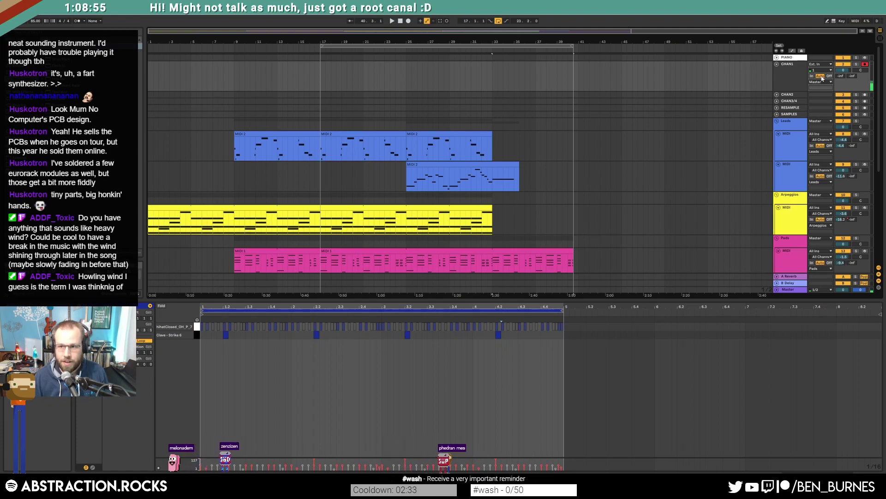
Step: Record an audio take on the CHAN1 track starting at bar 41, stopping near bar 49
{"action": "left_click", "coordinate": [577, 80]}
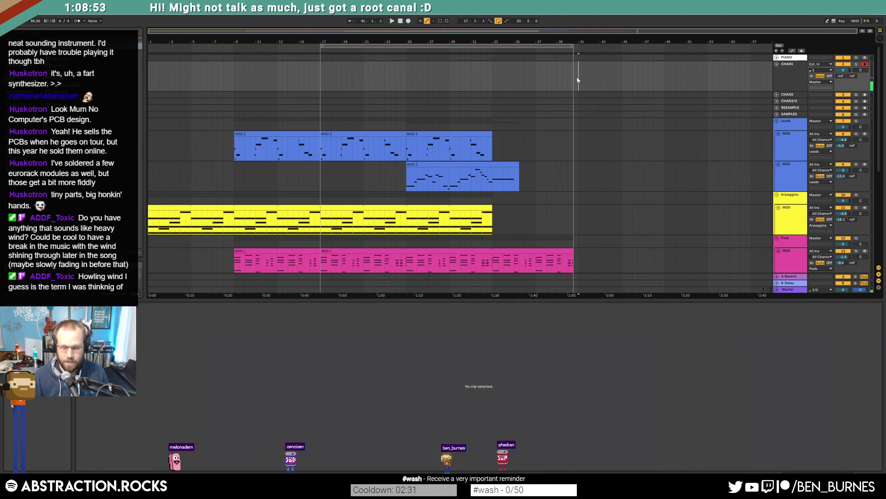
{"action": "key", "text": "F9"}
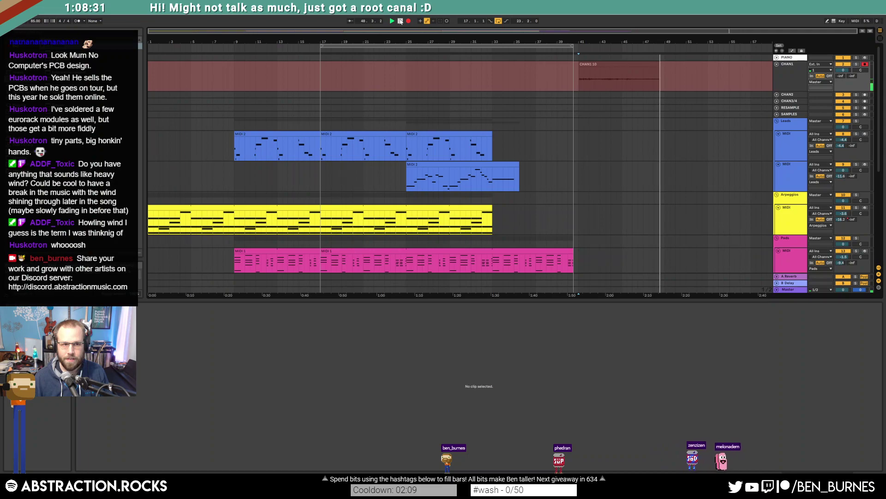
{"action": "left_click", "coordinate": [400, 21]}
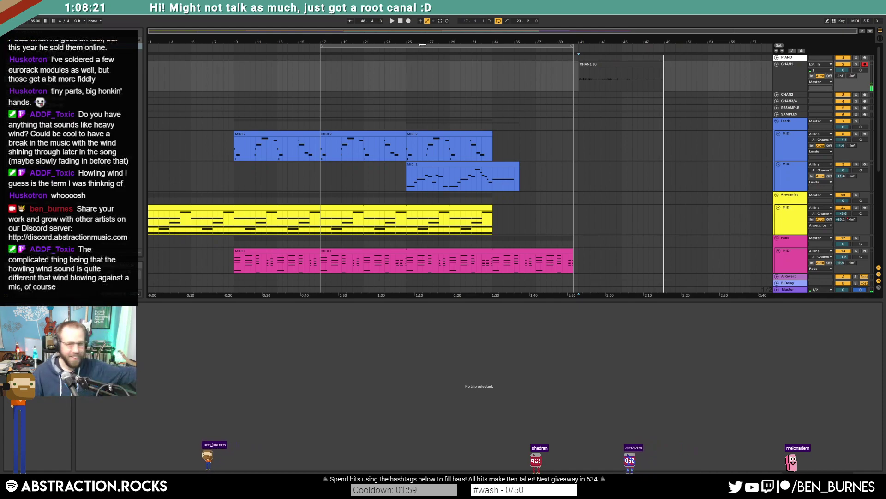
Step: Play back the new CHAN1 recording with the track disarmed, and delete the clip
{"action": "left_click", "coordinate": [627, 63]}
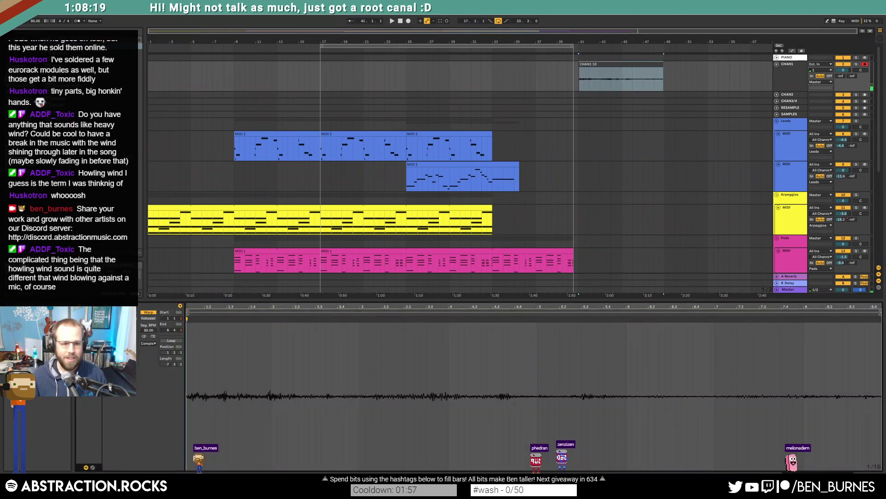
{"action": "key", "text": "space"}
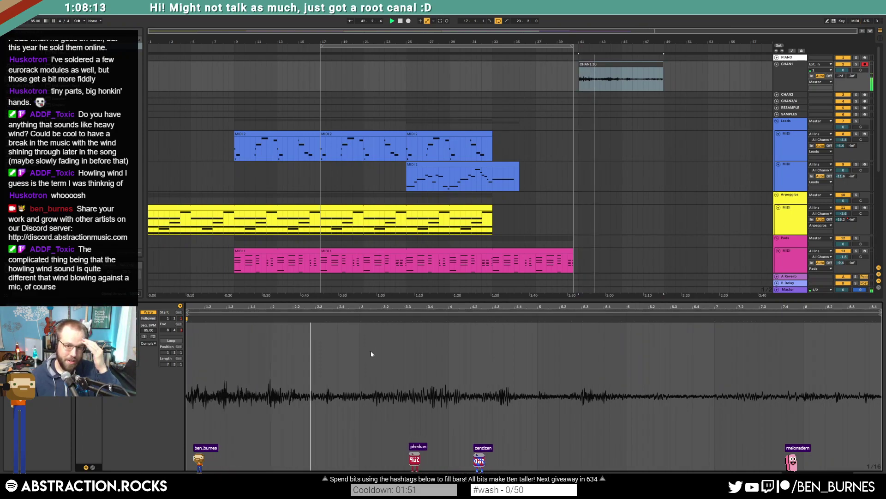
{"action": "left_click", "coordinate": [865, 65]}
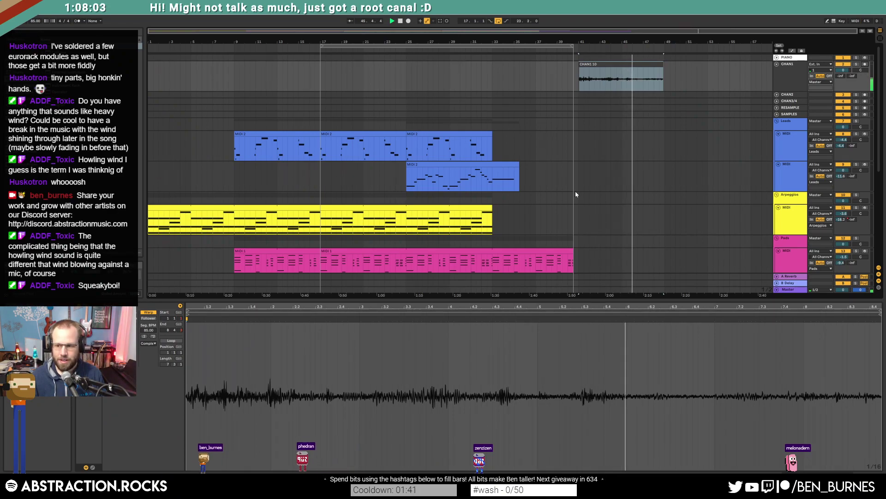
{"action": "key", "text": "space"}
{"action": "left_click", "coordinate": [642, 64]}
{"action": "key", "text": "Delete"}
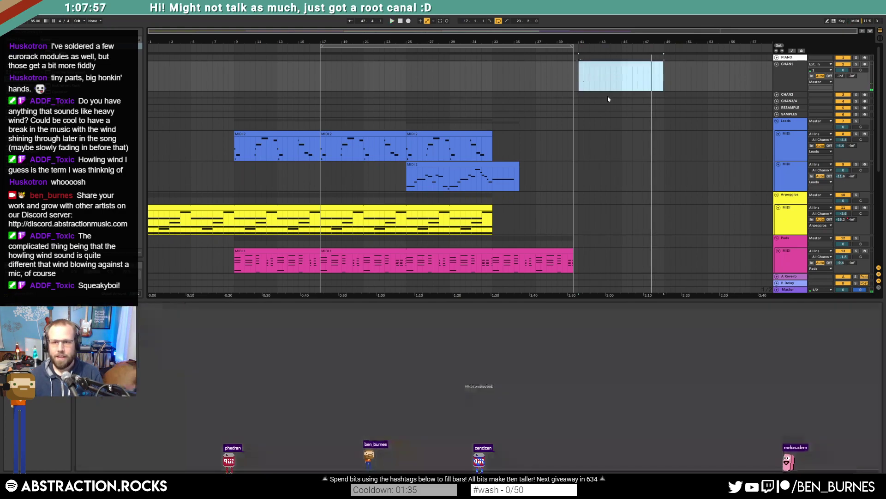
Step: Switch to Splice, search the samples for "heavy wind" and restrict the results to one-shots
{"action": "key", "text": "alt+Tab"}
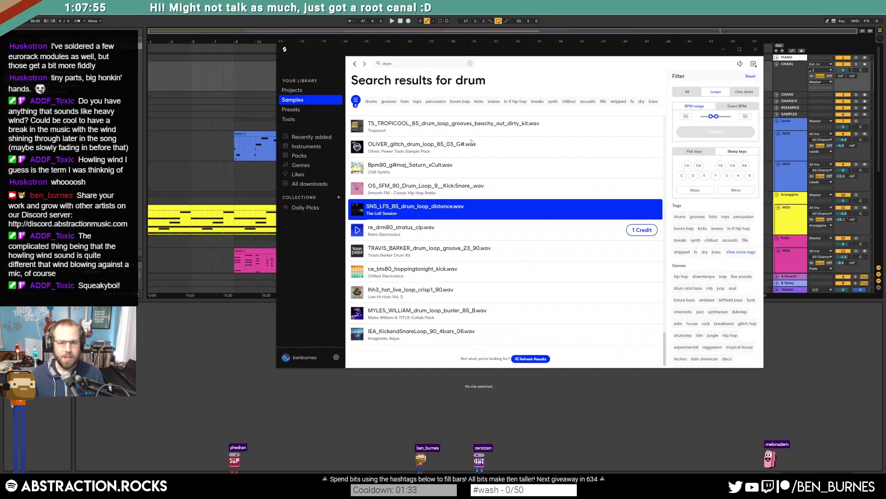
{"action": "left_click_drag", "start_coordinate": [406, 60], "coordinate": [450, 128]}
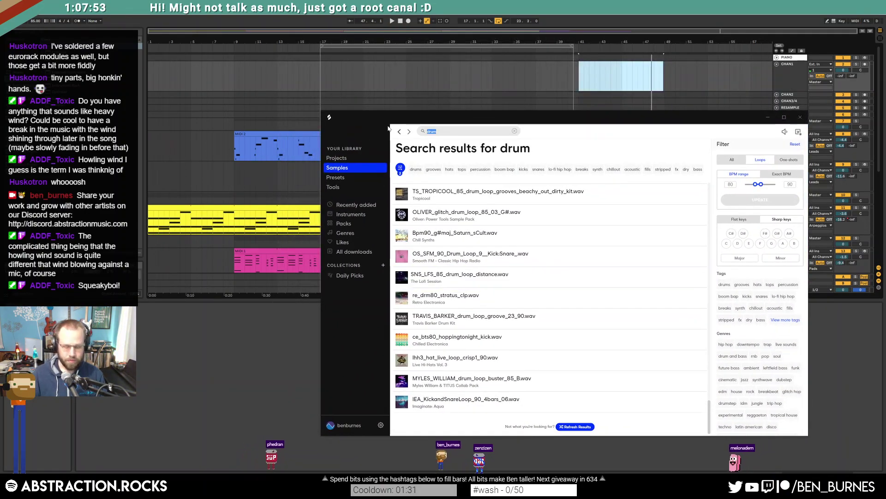
{"action": "type", "text": "heavy wind"}
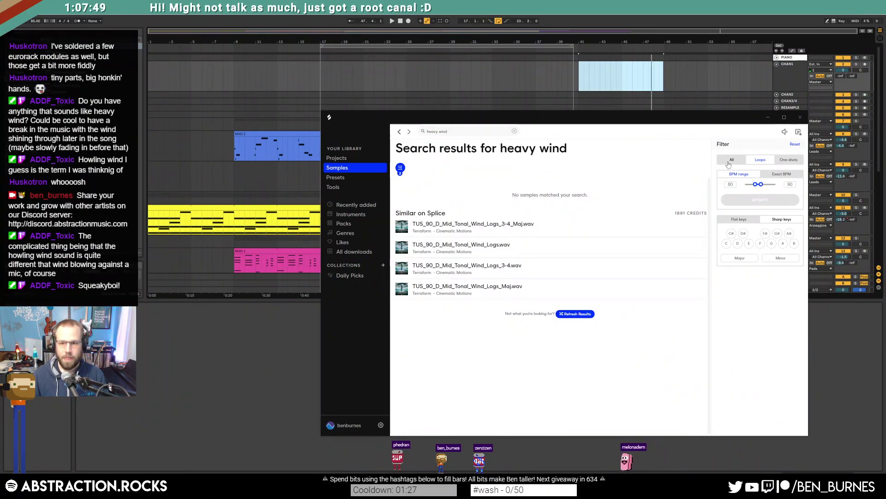
{"action": "left_click", "coordinate": [761, 159]}
{"action": "left_click", "coordinate": [783, 161]}
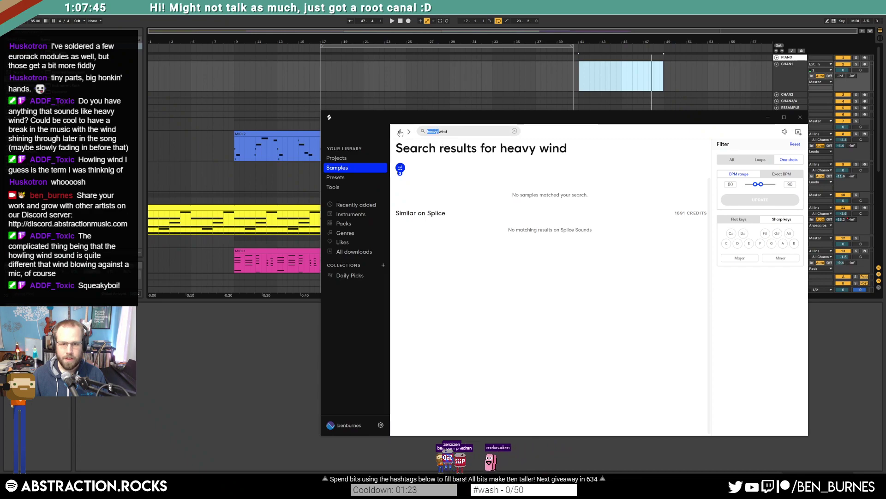
Step: Broaden the sample search to "wind" and preview the SO_RD_textures wind samples
{"action": "key", "text": "BackSpace"}
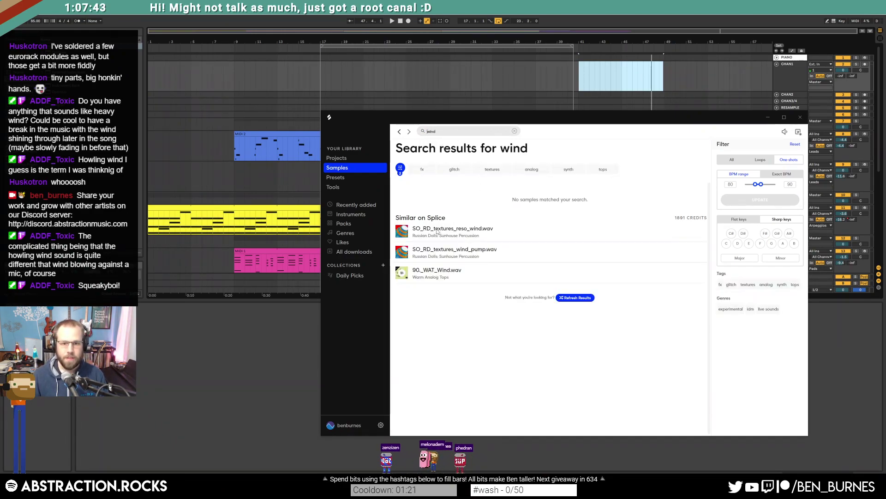
{"action": "left_click", "coordinate": [401, 235]}
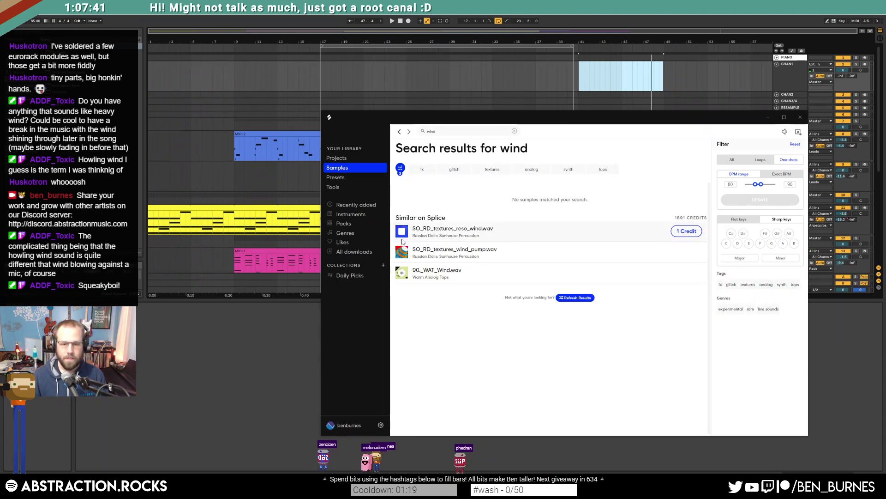
{"action": "left_click", "coordinate": [401, 252]}
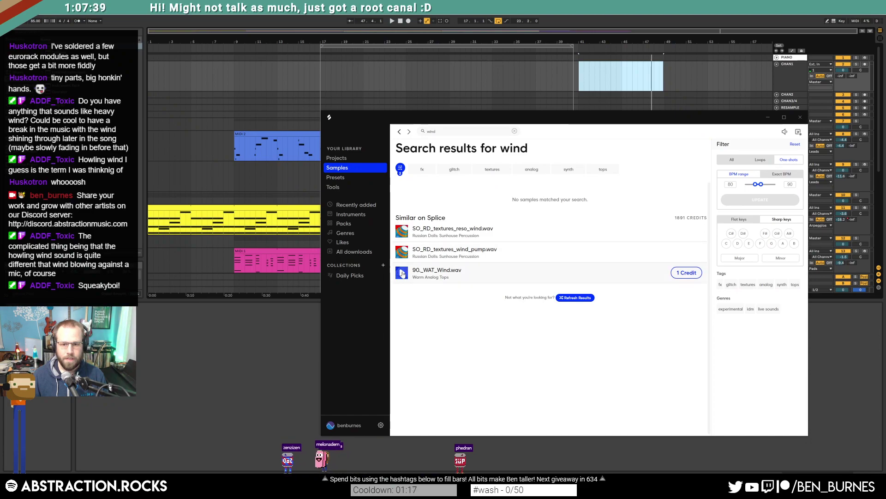
Step: Filter the wind samples by the fx tag and widen the BPM range to 0–200
{"action": "left_click", "coordinate": [415, 171]}
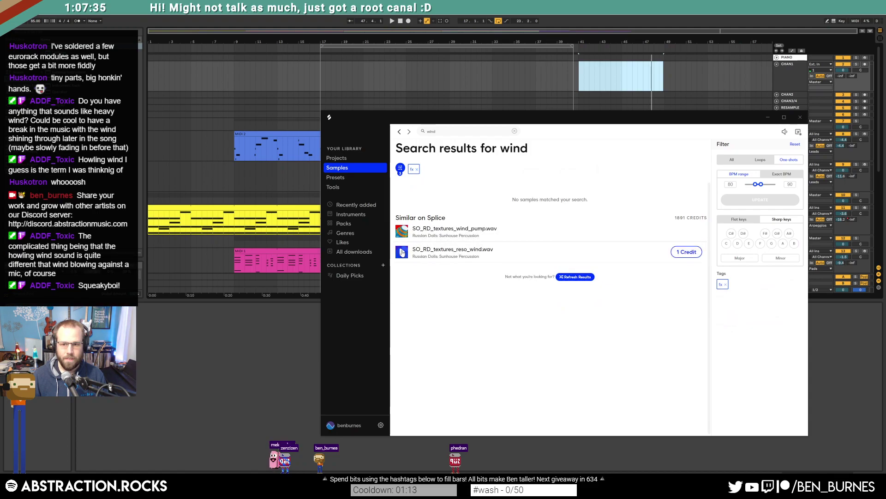
{"action": "left_click_drag", "start_coordinate": [755, 184], "coordinate": [784, 187]}
{"action": "left_click", "coordinate": [787, 204]}
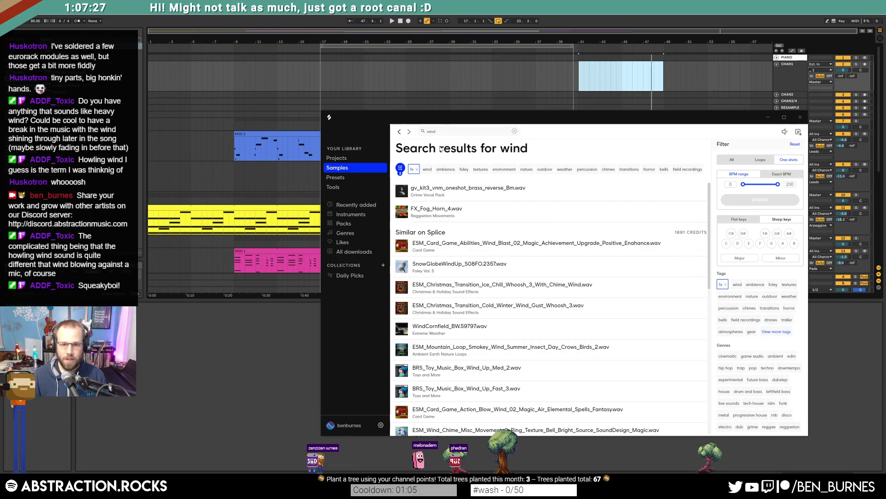
Step: Preview the ESM_Christmas_Transition Ice_Chill_Whoosh_3 and Cold_Winter_Wind_Gust_Whoosh_3 samples
{"action": "left_click", "coordinate": [445, 132]}
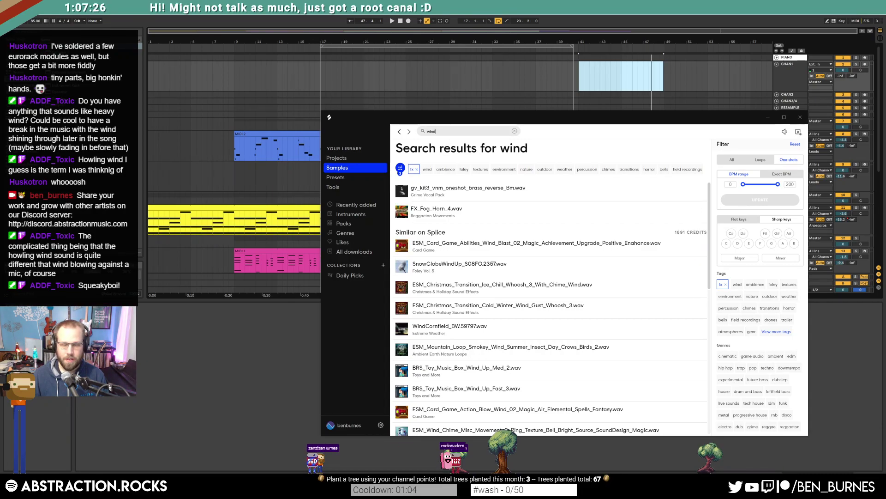
{"action": "left_click", "coordinate": [401, 287]}
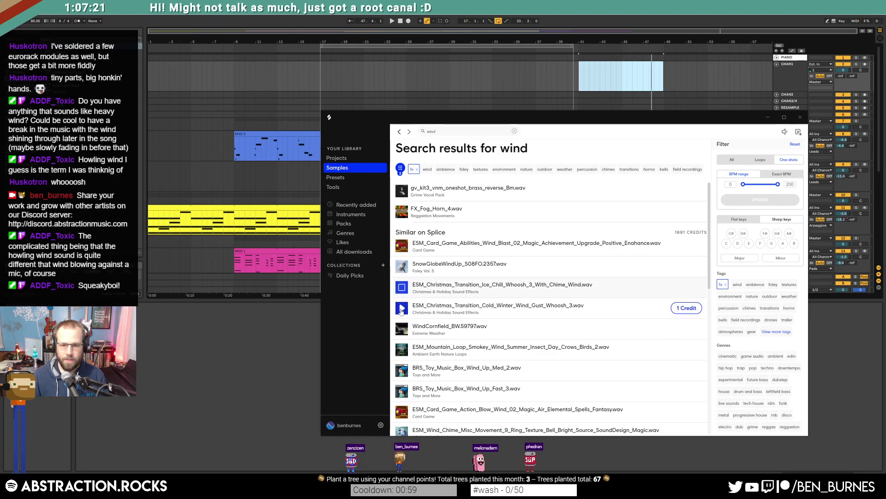
{"action": "left_click", "coordinate": [401, 310]}
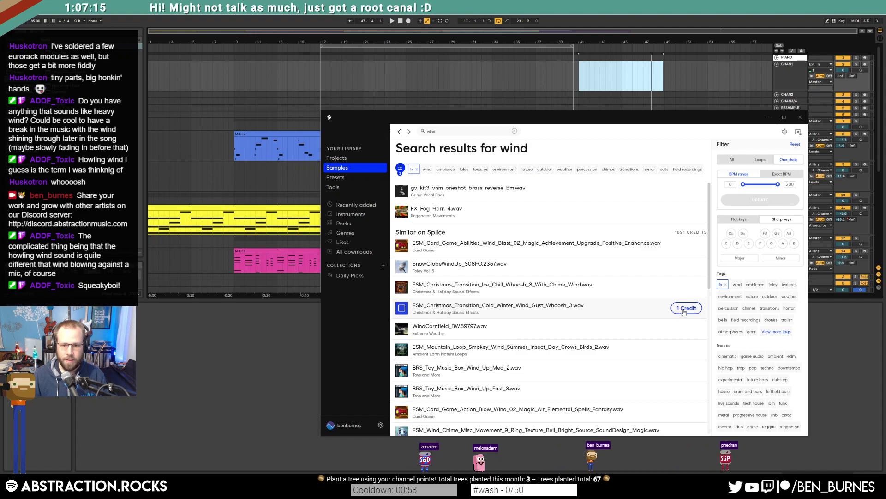
Step: Search the samples for "whistling wind" and preview candidates such as ESM_Wind_Loop_Distant_Air_Steady_4 and BRS_Wind_Heavy_Dry_Leaves_1
{"action": "left_click", "coordinate": [427, 132]}
{"action": "type", "text": "whistling"}
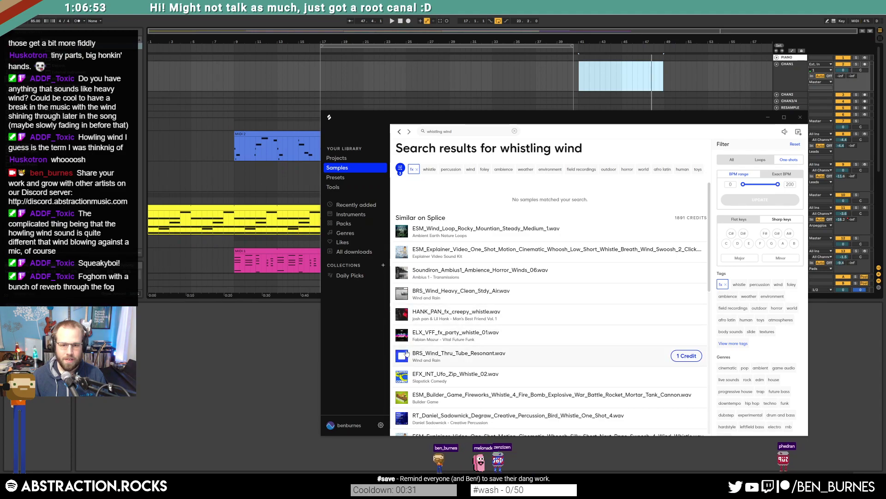
{"action": "scroll", "coordinate": [406, 354], "scroll_direction": "down", "scroll_amount": 5}
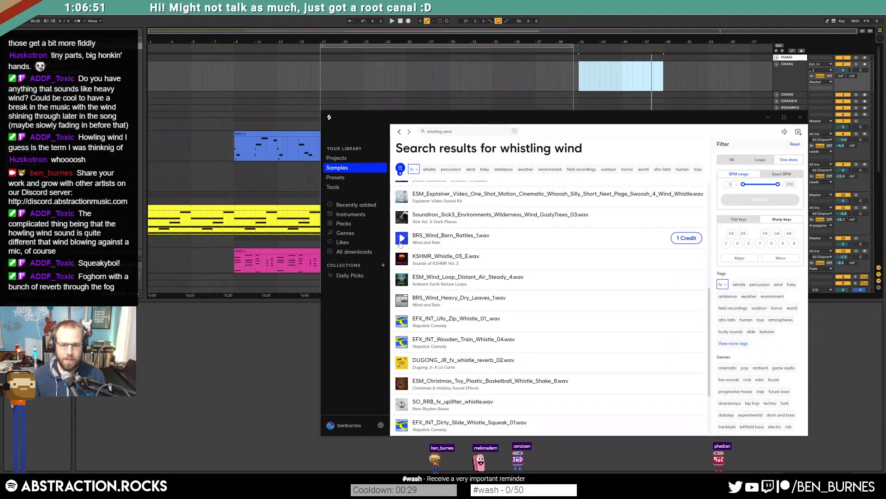
{"action": "left_click", "coordinate": [402, 277]}
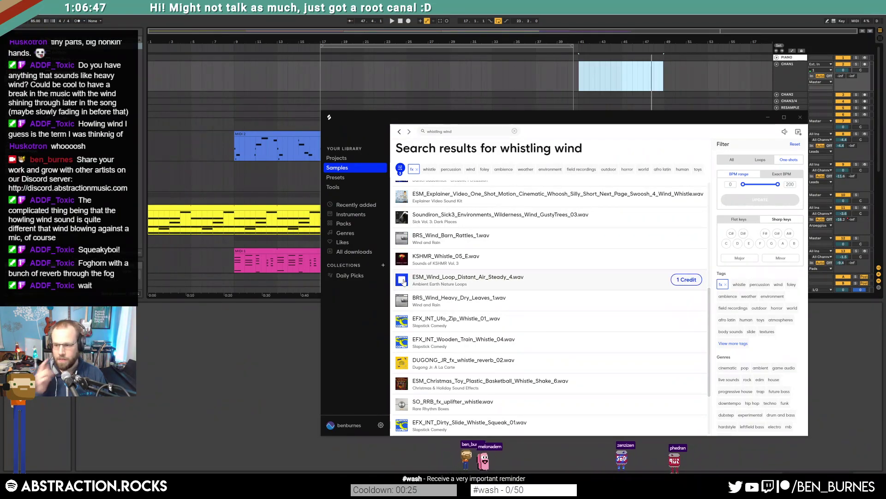
{"action": "left_click", "coordinate": [399, 300]}
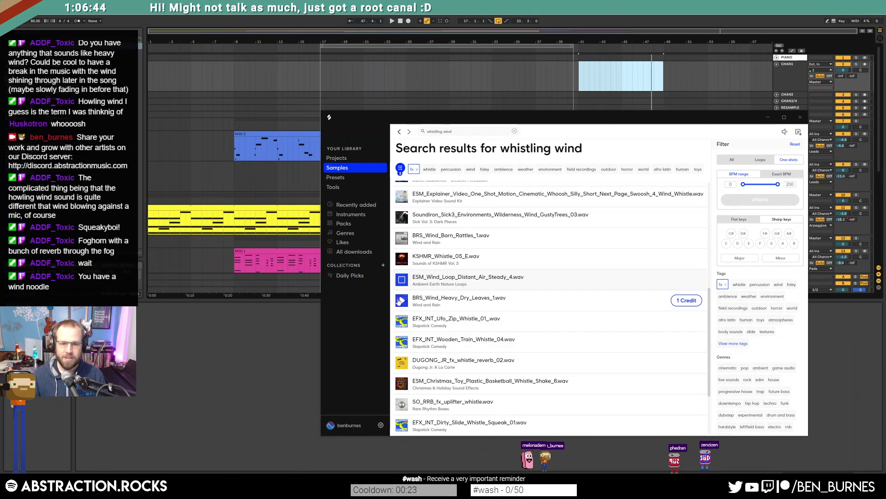
{"action": "left_click", "coordinate": [402, 323]}
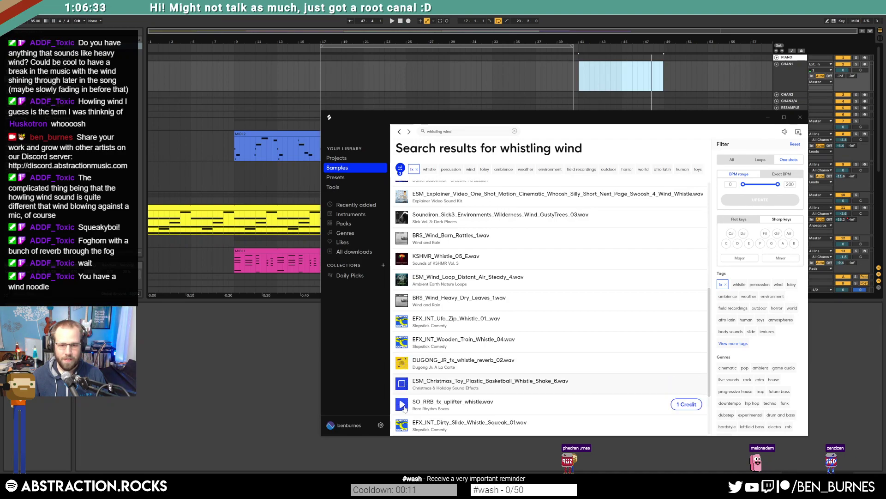
{"action": "scroll", "coordinate": [405, 396], "scroll_direction": "down", "scroll_amount": 3}
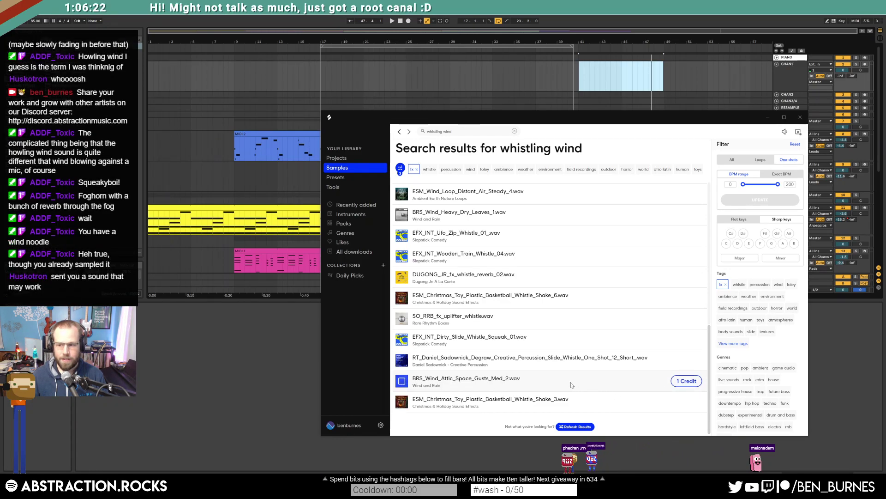
Step: Download BRS_Wind_Attic_Space_Gusts_Med_2.wav and place it on the CHAN1 track at bar 49
{"action": "left_click", "coordinate": [674, 383]}
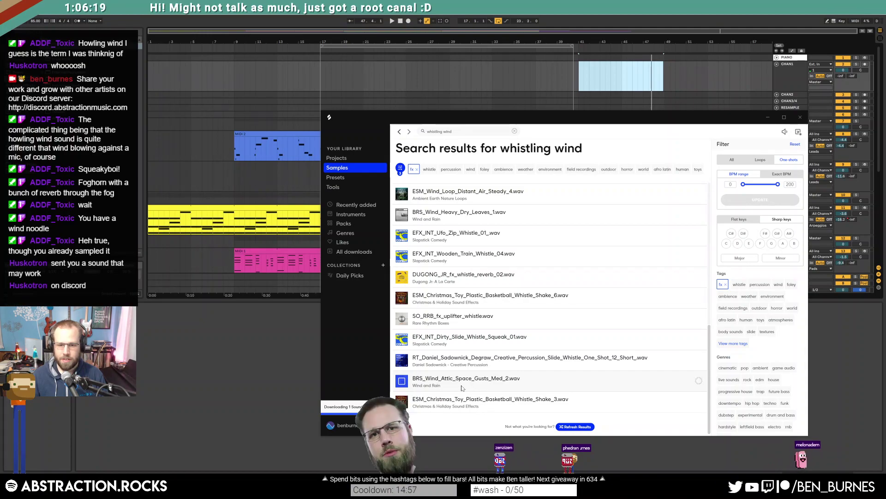
{"action": "left_click_drag", "start_coordinate": [335, 112], "coordinate": [170, 90]}
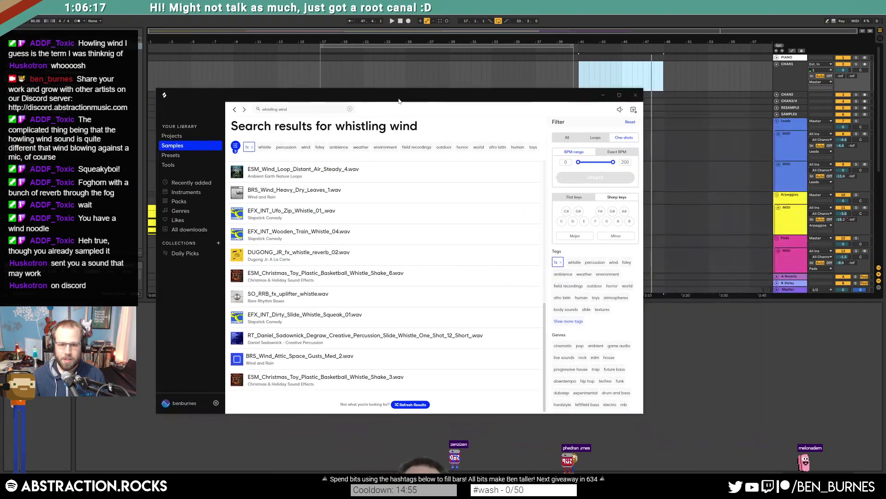
{"action": "left_click_drag", "start_coordinate": [258, 357], "coordinate": [665, 80]}
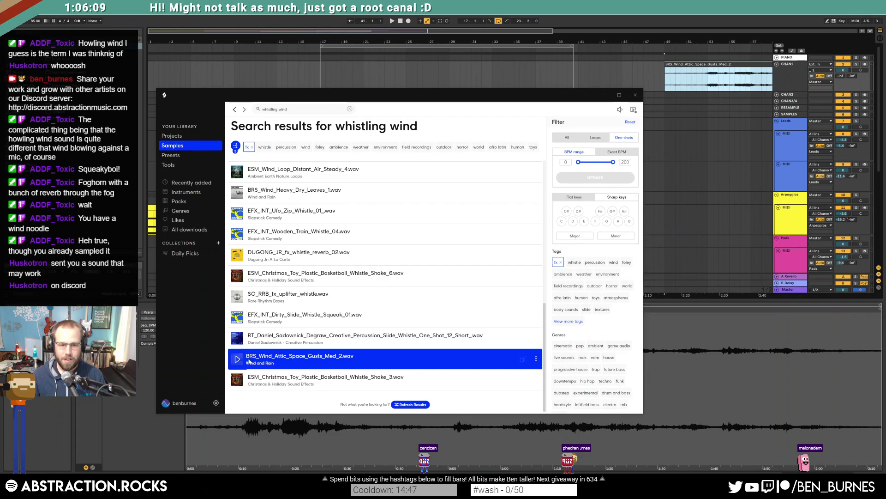
Step: Close the sample browser and open Discord on the other monitor to fetch the wind sound shared there
{"action": "left_click", "coordinate": [635, 95]}
{"action": "left_click", "coordinate": [234, 485]}
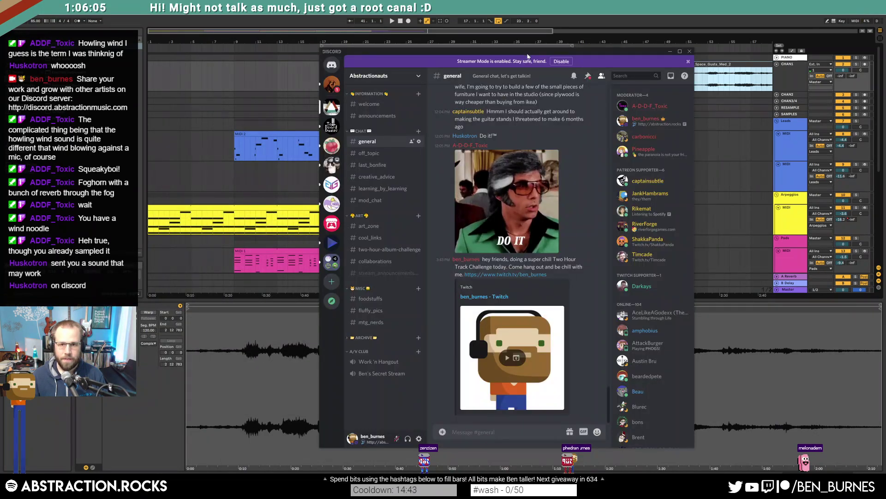
{"action": "left_click_drag", "start_coordinate": [526, 55], "coordinate": [885, 55]}
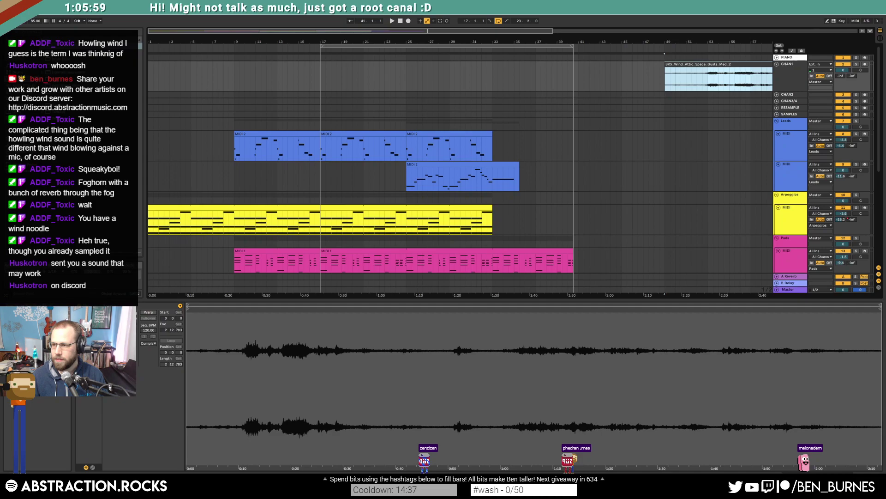
{"action": "mouse_move", "coordinate": [885, 79]}
{"action": "left_mouse_down"}
{"action": "mouse_move", "coordinate": [647, 80]}
{"action": "mouse_move", "coordinate": [885, 80]}
{"action": "left_mouse_up"}
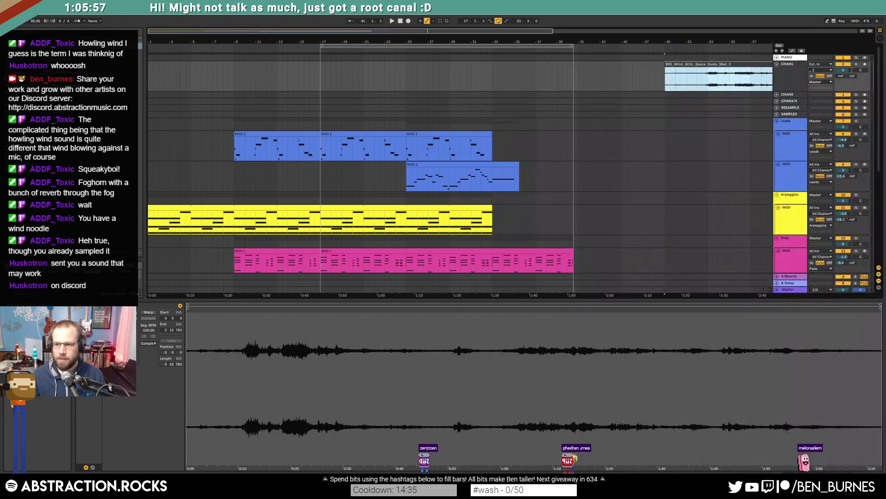
{"action": "left_click_drag", "start_coordinate": [885, 118], "coordinate": [885, 37]}
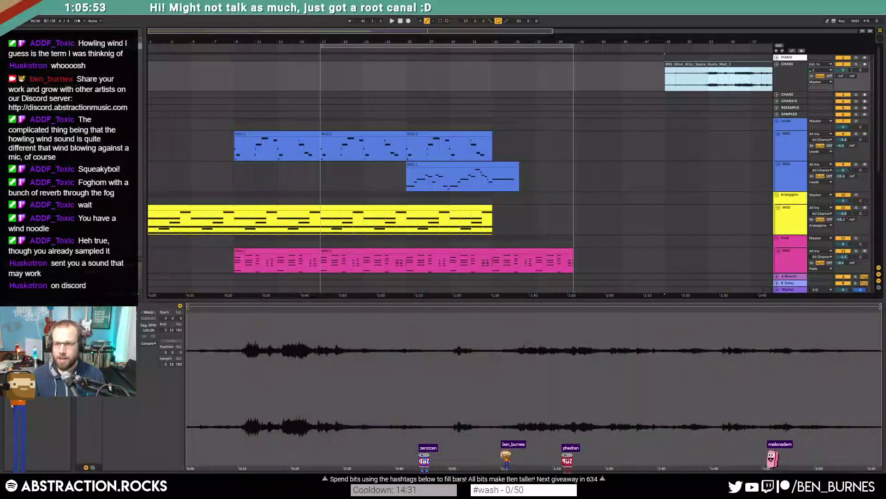
Step: Place the downloaded spoonbender wind-through-trees sample on the CHAN2 track at about bar 55
{"action": "left_click_drag", "start_coordinate": [664, 4], "coordinate": [885, 19]}
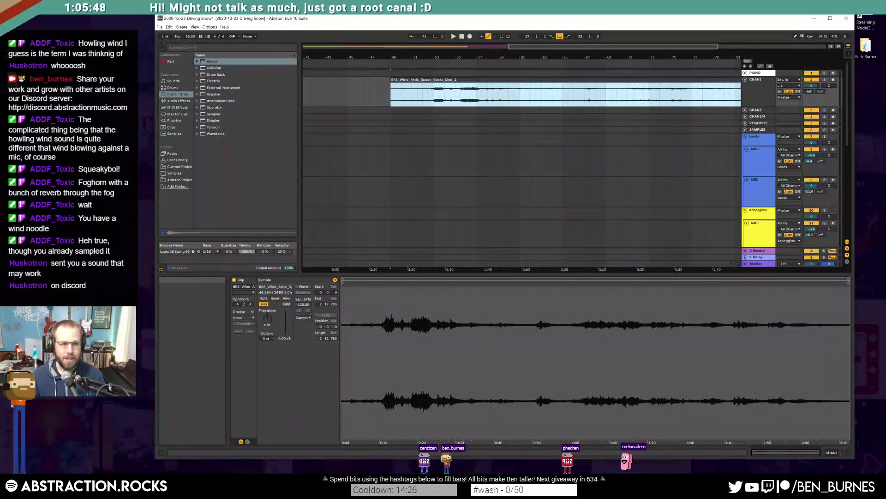
{"action": "left_click_drag", "start_coordinate": [427, 115], "coordinate": [460, 110]}
{"action": "double_click", "coordinate": [522, 26]}
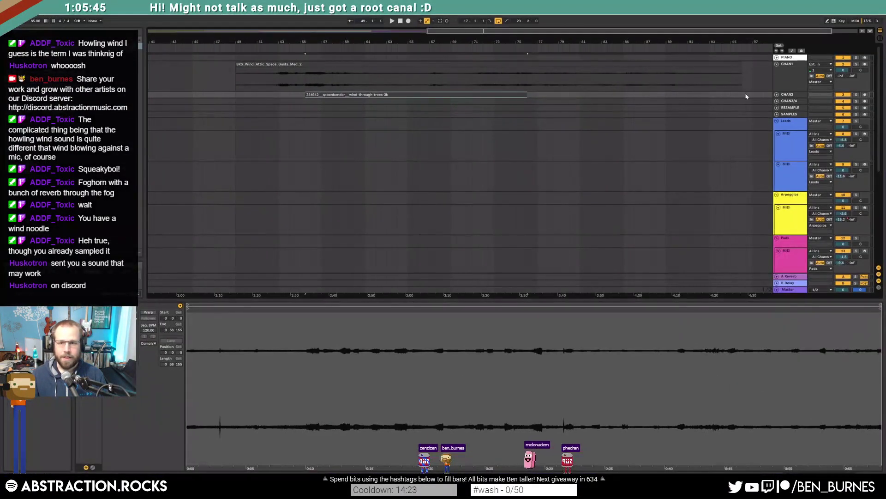
Step: Solo and play the wind-through-trees clip on CHAN2, and compare it with the soloed wind gusts clip on CHAN1
{"action": "left_click", "coordinate": [776, 94]}
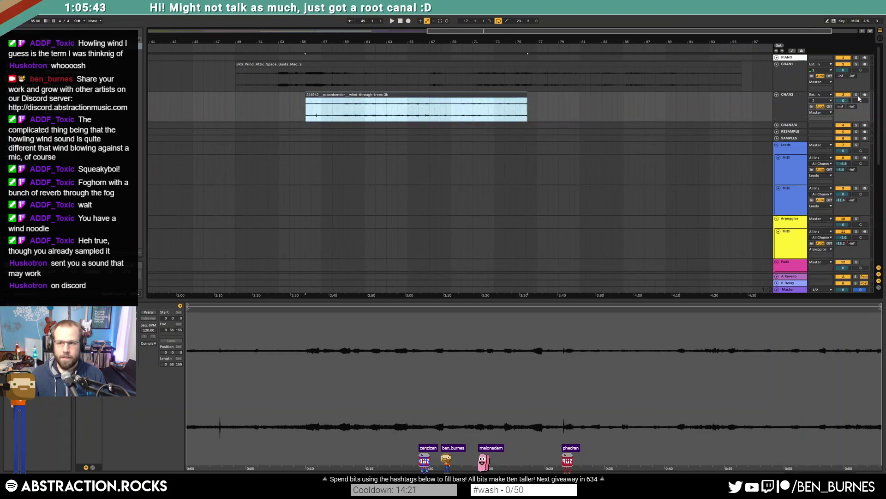
{"action": "left_click", "coordinate": [857, 95]}
{"action": "key", "text": "space"}
{"action": "left_click", "coordinate": [343, 112]}
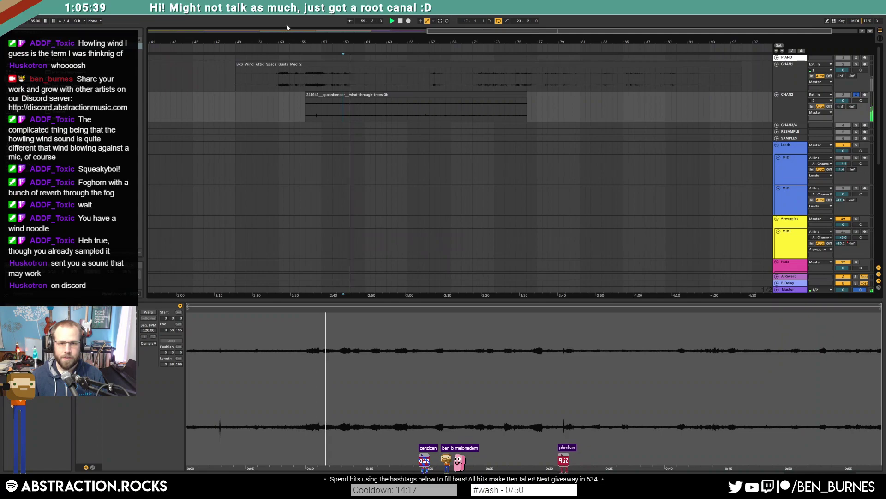
{"action": "left_click_drag", "start_coordinate": [461, 31], "coordinate": [461, 9]}
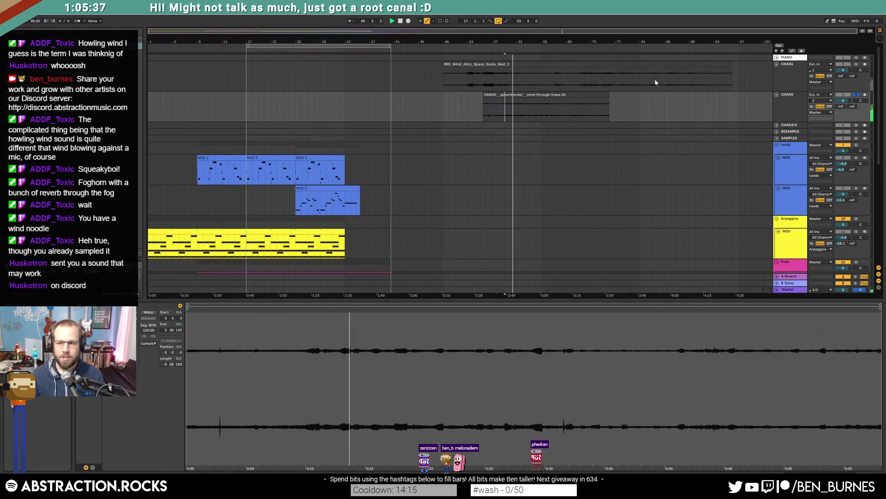
{"action": "left_click", "coordinate": [855, 95]}
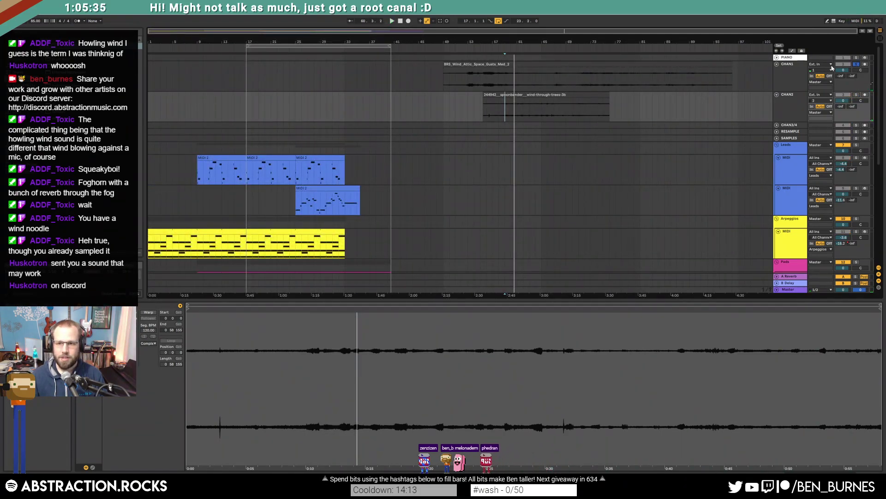
{"action": "left_click", "coordinate": [522, 80]}
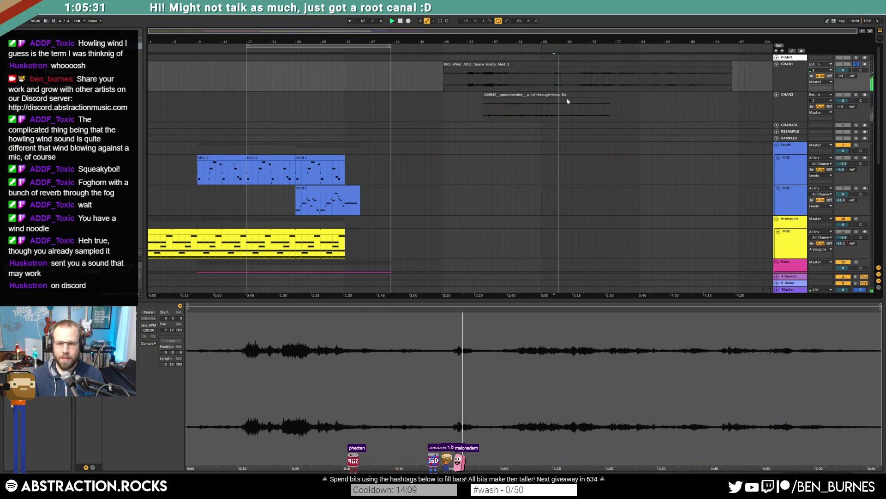
Step: Trim the start of the BRS wind gusts clip to bar 67 and delete the wind-through-trees clip from CHAN2
{"action": "left_click_drag", "start_coordinate": [444, 74], "coordinate": [554, 74]}
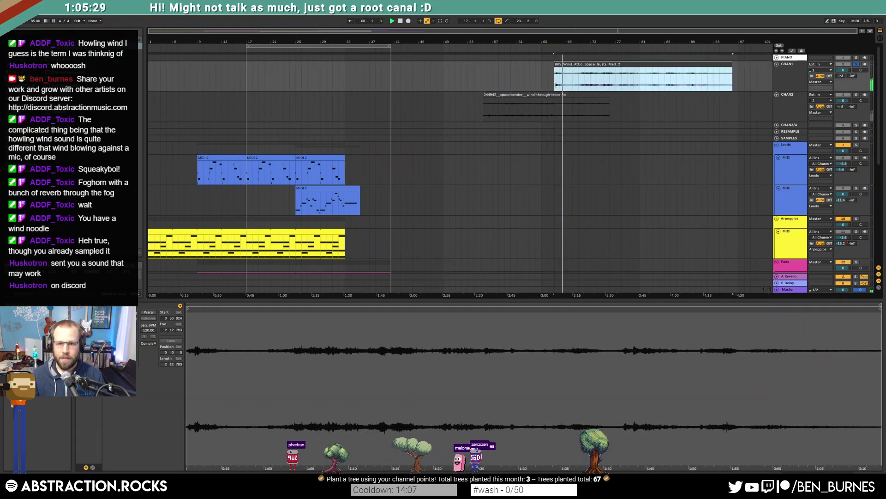
{"action": "left_click", "coordinate": [533, 95]}
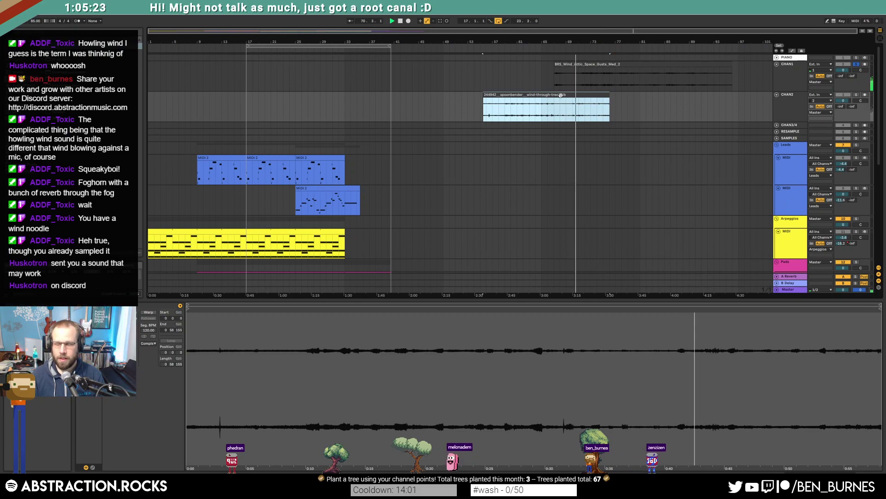
{"action": "key", "text": "Delete"}
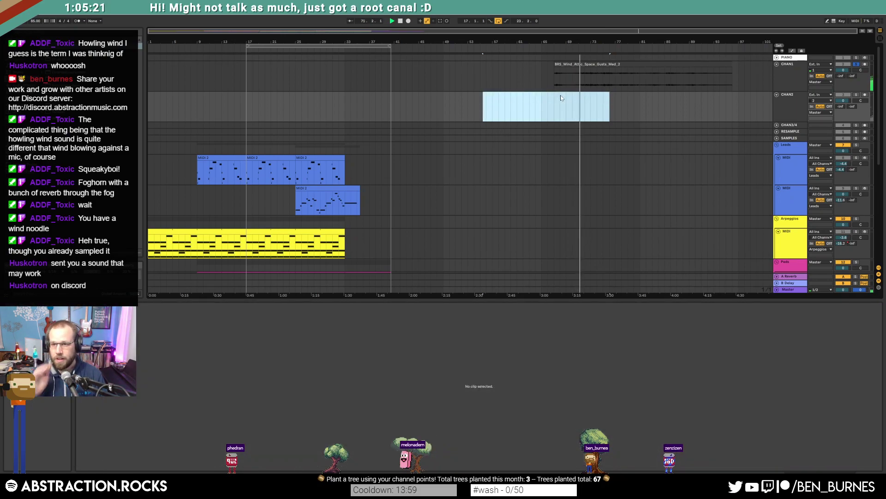
{"action": "left_click", "coordinate": [574, 65]}
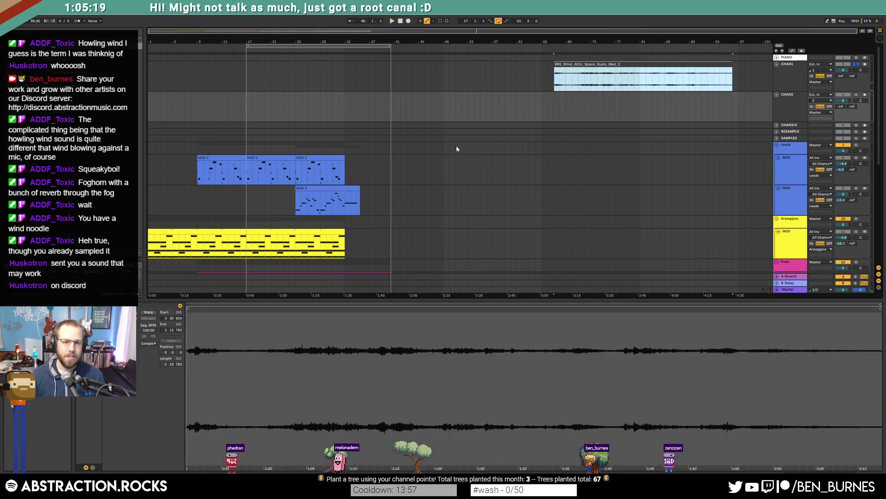
Step: Fold the MIDI and sample tracks inside the Leads, Arpeggios, Pads, Bass and Drums groups
{"action": "scroll", "coordinate": [488, 218], "scroll_direction": "down", "scroll_amount": 1}
{"action": "scroll", "coordinate": [488, 217], "scroll_direction": "down", "scroll_amount": 1}
{"action": "key", "text": "shift+Tab"}
{"action": "scroll", "coordinate": [493, 208], "scroll_direction": "up", "scroll_amount": 2}
{"action": "left_click", "coordinate": [791, 168]}
{"action": "left_click", "coordinate": [787, 201], "text": "shift"}
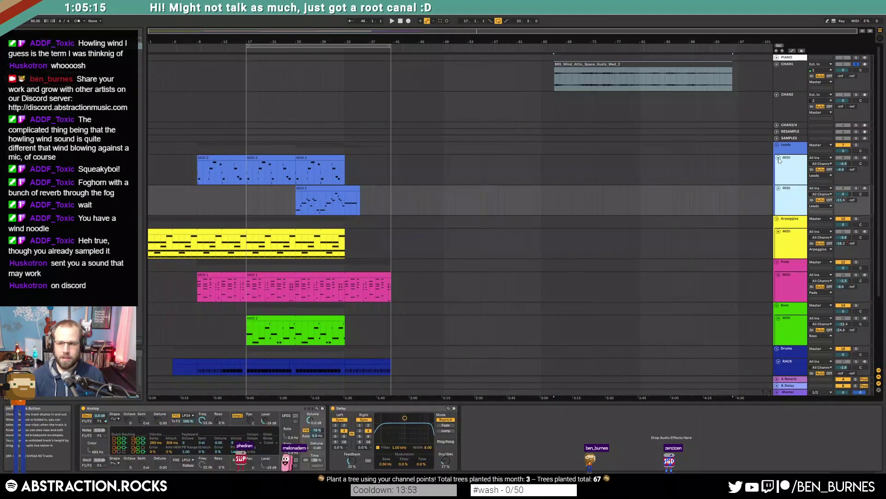
{"action": "left_click", "coordinate": [778, 188]}
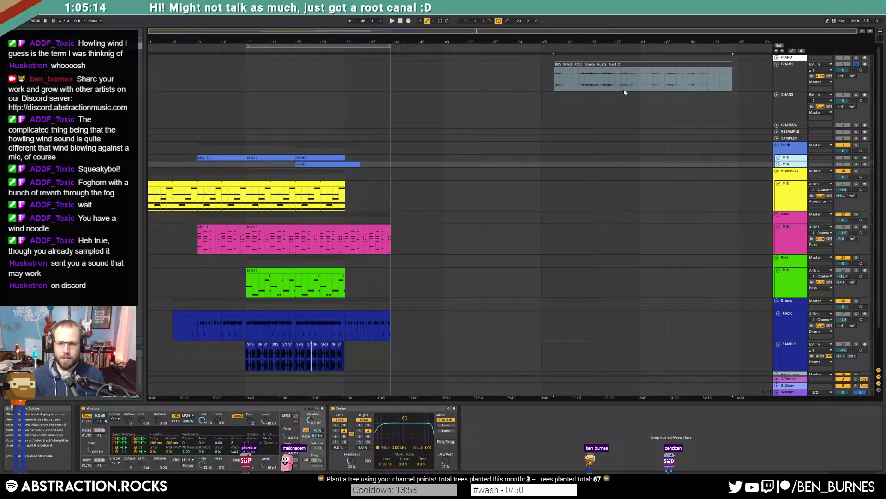
{"action": "left_click", "coordinate": [779, 184]}
{"action": "left_click", "coordinate": [777, 203]}
{"action": "left_click", "coordinate": [779, 222]}
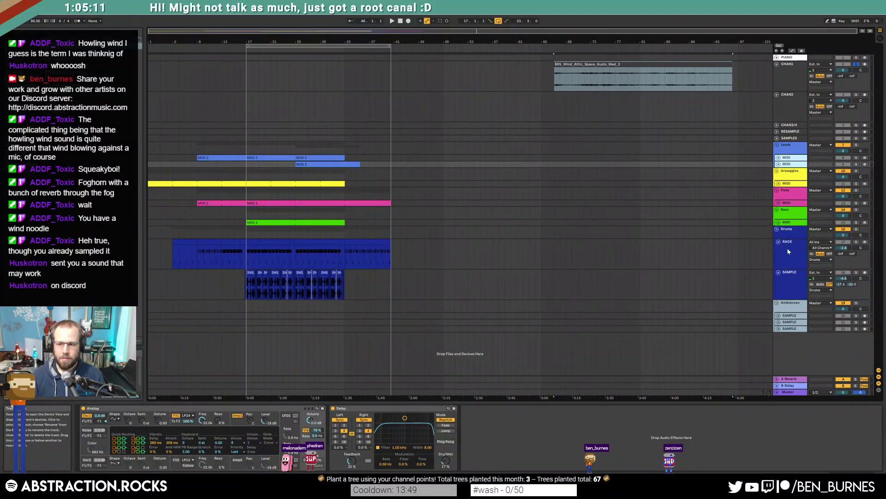
{"action": "left_click", "coordinate": [787, 251]}
{"action": "left_click", "coordinate": [789, 282], "text": "shift"}
{"action": "left_click", "coordinate": [778, 272]}
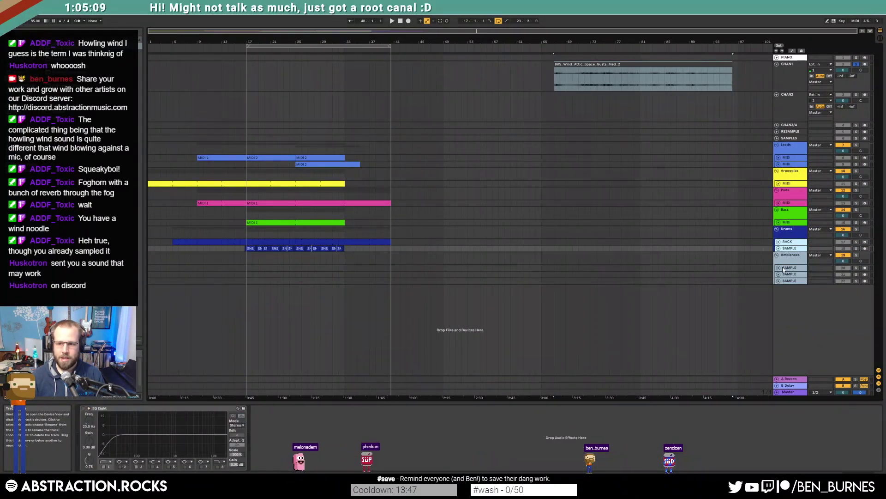
Step: Move the wind gusts clip to bar 33 on the first Ambiences SAMPLE track and enable an EQ Eight low cut at about 153 Hz
{"action": "left_click", "coordinate": [778, 268]}
{"action": "left_click_drag", "start_coordinate": [626, 65], "coordinate": [349, 272]}
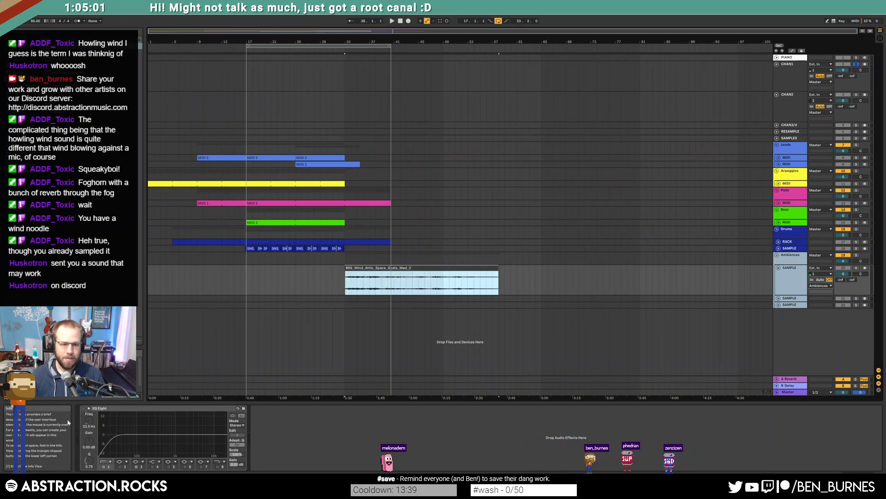
{"action": "left_click", "coordinate": [107, 434]}
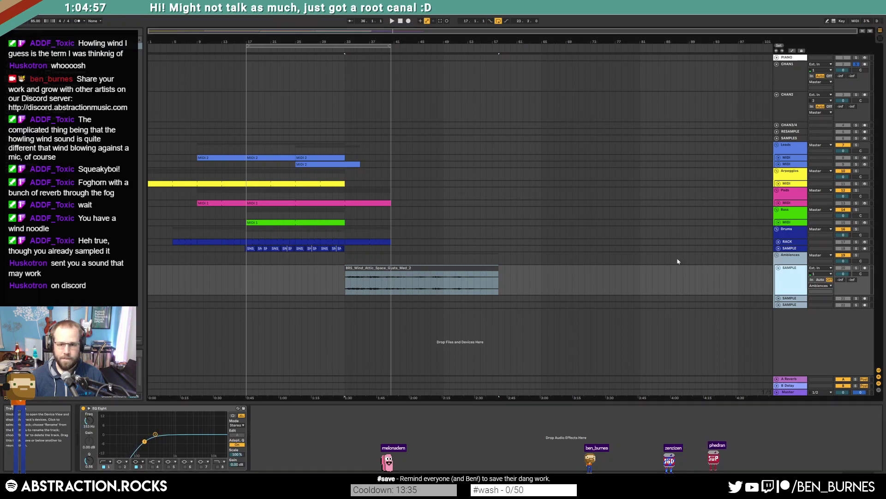
Step: Unfold the Leads, Arpeggios and Pads MIDI tracks and play the arrangement from bar 32
{"action": "left_click", "coordinate": [349, 204]}
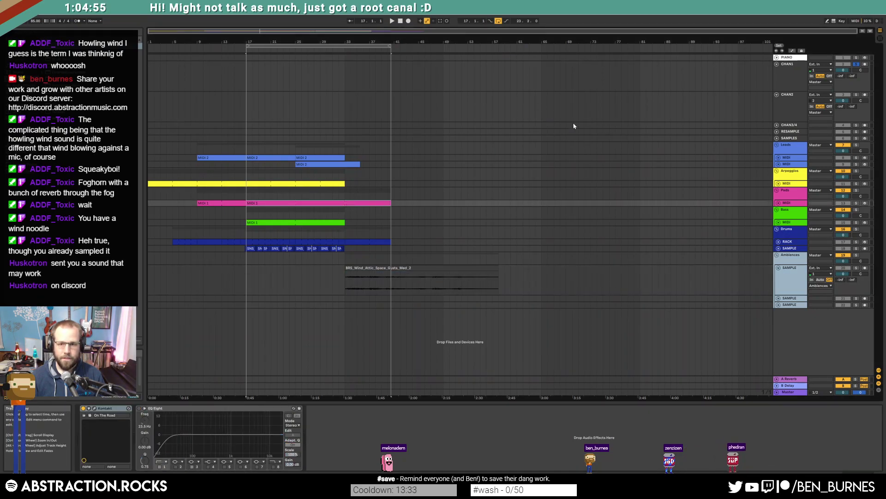
{"action": "left_click", "coordinate": [778, 201], "text": "alt"}
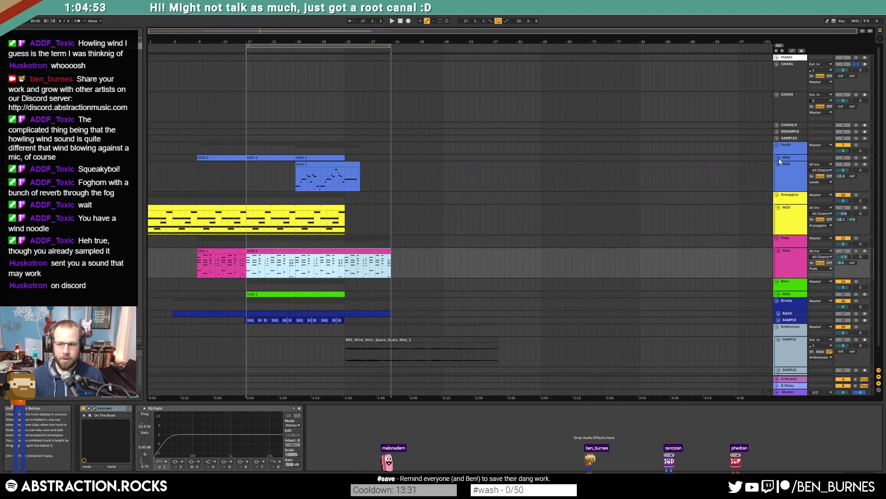
{"action": "scroll", "coordinate": [359, 225], "scroll_direction": "up", "scroll_amount": 3}
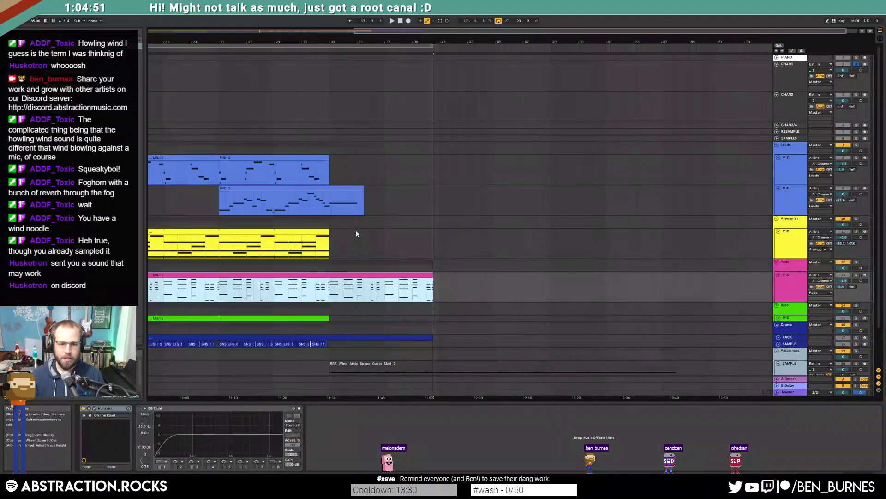
{"action": "left_click", "coordinate": [316, 201]}
{"action": "key", "text": "space"}
{"action": "scroll", "coordinate": [315, 201], "scroll_direction": "down", "scroll_amount": 2}
{"action": "scroll", "coordinate": [831, 122], "scroll_direction": "up", "scroll_amount": 2}
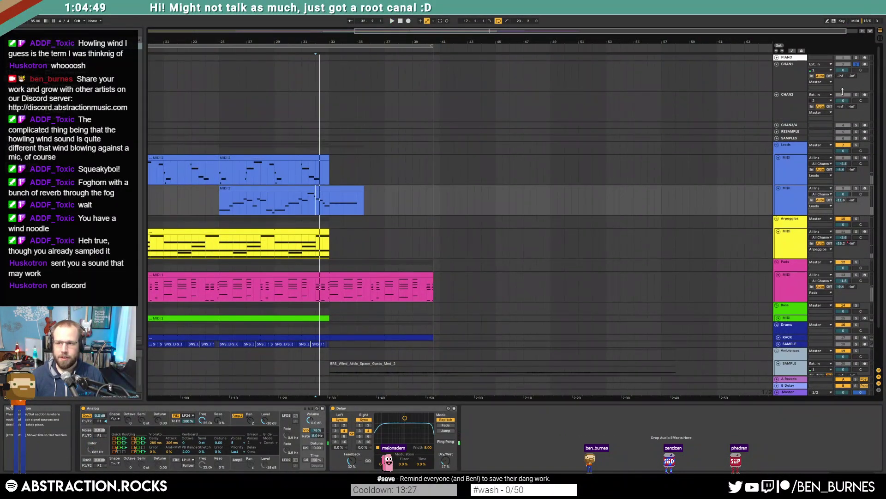
Step: Extend the start of the wind gusts clip back to bar 32 and give it a short fade-in
{"action": "scroll", "coordinate": [305, 329], "scroll_direction": "down", "scroll_amount": 3}
{"action": "mouse_move", "coordinate": [332, 319]}
{"action": "left_mouse_down"}
{"action": "mouse_move", "coordinate": [317, 319]}
{"action": "mouse_move", "coordinate": [331, 326]}
{"action": "left_mouse_up"}
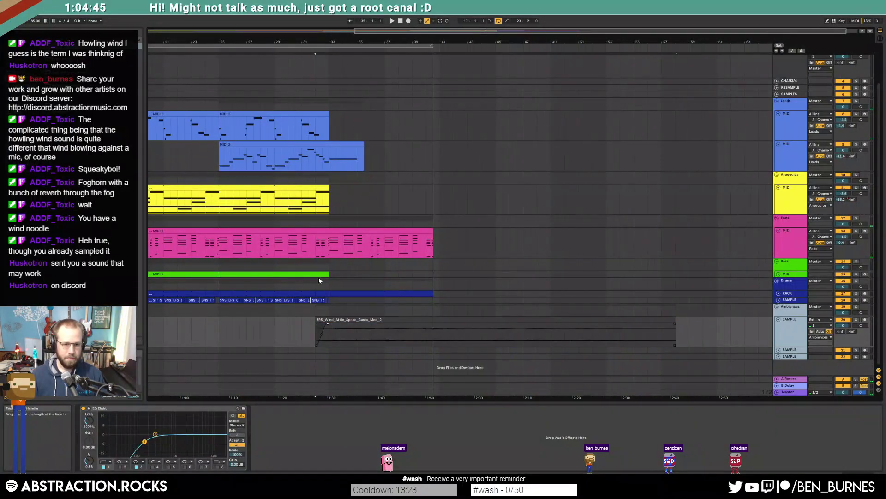
Step: Play from bar 32 and lower the wind track's EQ Eight low cut to about 102 Hz
{"action": "left_click", "coordinate": [315, 255]}
{"action": "key", "text": "space"}
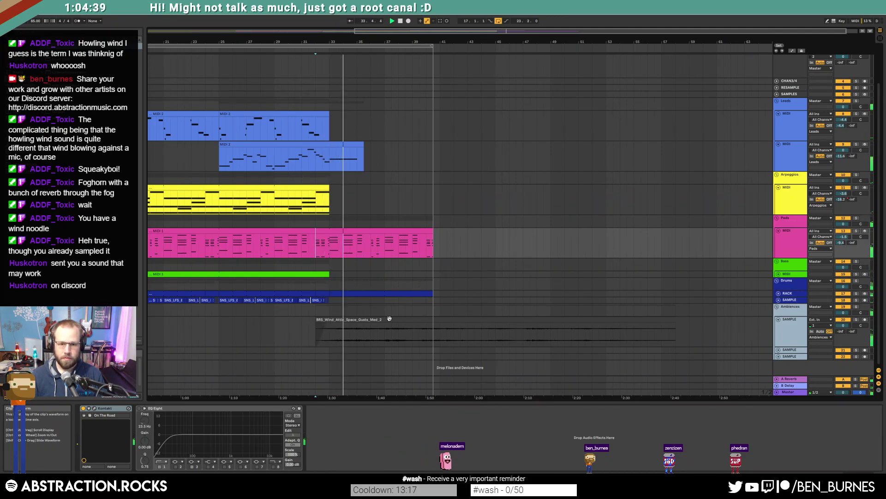
{"action": "left_click", "coordinate": [797, 331]}
{"action": "mouse_move", "coordinate": [144, 442]}
{"action": "left_mouse_down"}
{"action": "mouse_move", "coordinate": [131, 444]}
{"action": "mouse_move", "coordinate": [176, 432]}
{"action": "mouse_move", "coordinate": [138, 447]}
{"action": "left_mouse_up"}
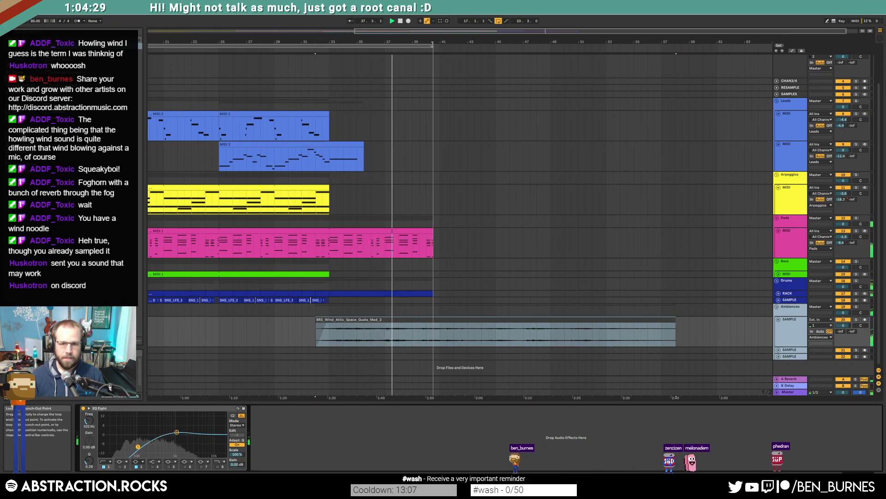
Step: Extend the Pads clip to bar 41 and set the loop to bars 33–41
{"action": "left_click_drag", "start_coordinate": [434, 46], "coordinate": [440, 46]}
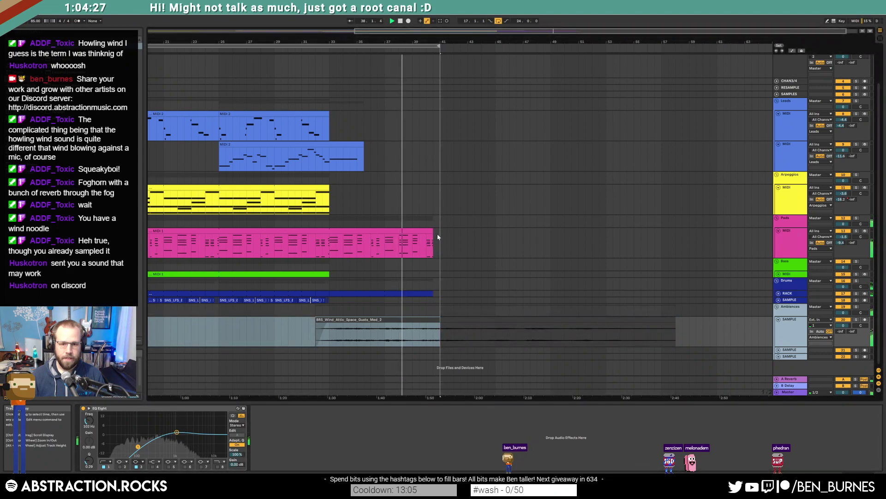
{"action": "left_click_drag", "start_coordinate": [433, 231], "coordinate": [439, 232]}
{"action": "left_click_drag", "start_coordinate": [330, 249], "coordinate": [437, 251]}
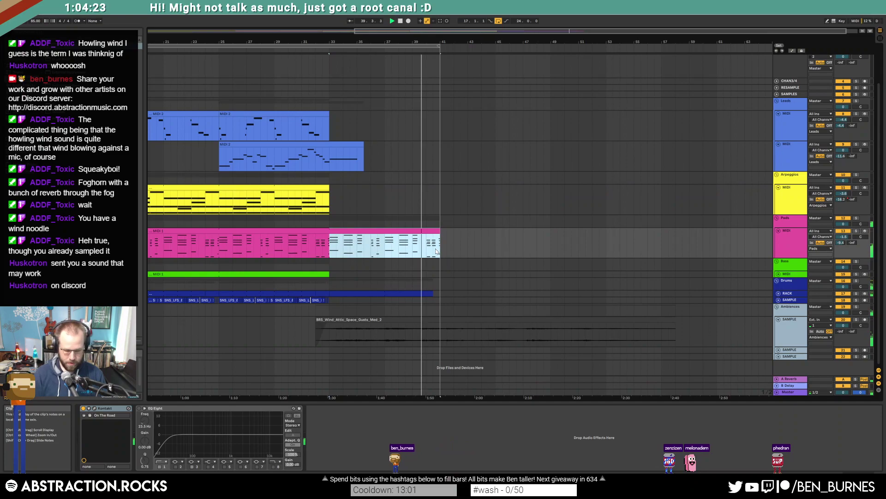
{"action": "key", "text": "ctrl+l"}
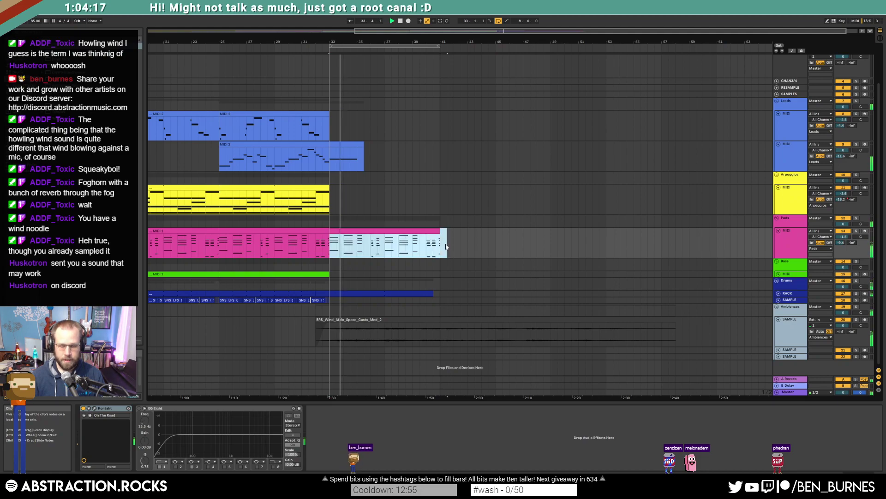
Step: Delete the Pads notes from bar 33 onward and record a new pad part over bars 33–41
{"action": "key", "text": "Delete"}
{"action": "left_click", "coordinate": [331, 243]}
{"action": "key", "text": "space"}
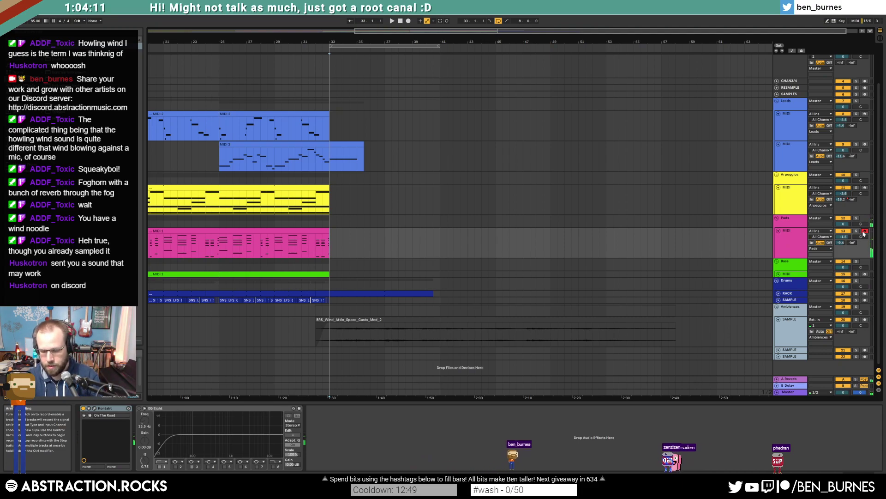
{"action": "key", "text": "F9"}
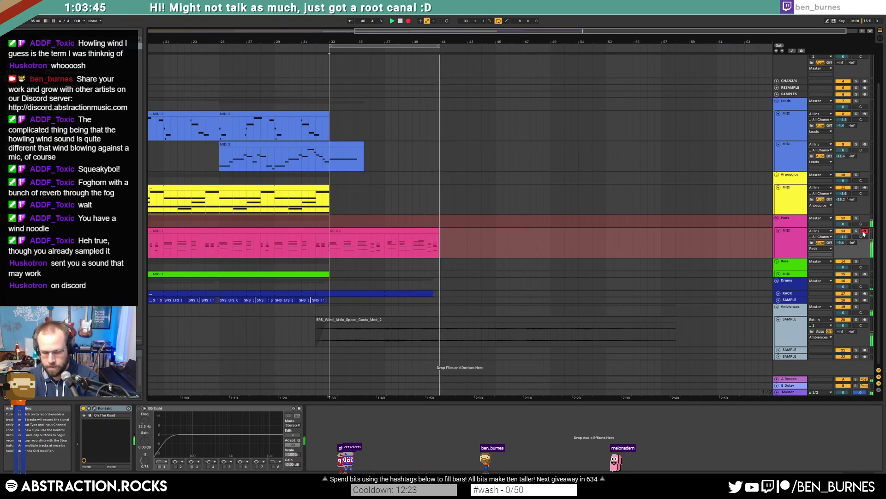
Step: Stop the pad recording, open the new pad clip at bar 33, and lengthen the short high note after its first chord
{"action": "key", "text": "space"}
{"action": "key", "text": "space"}
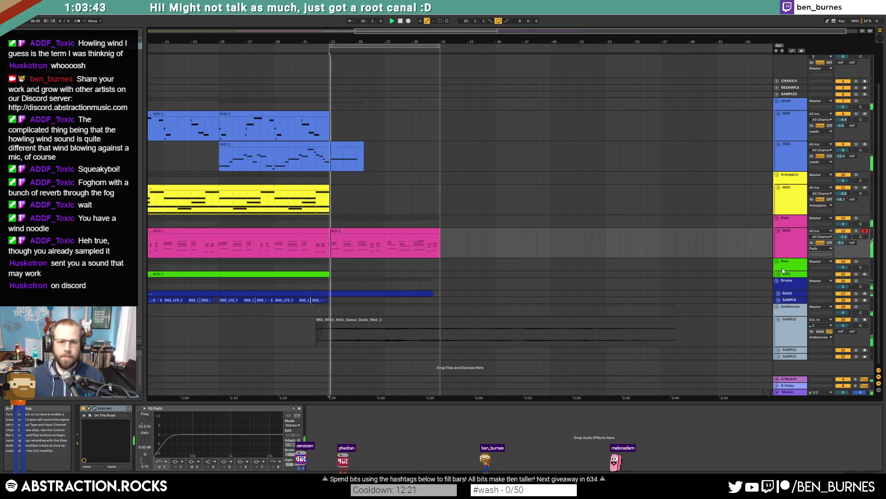
{"action": "double_click", "coordinate": [349, 239]}
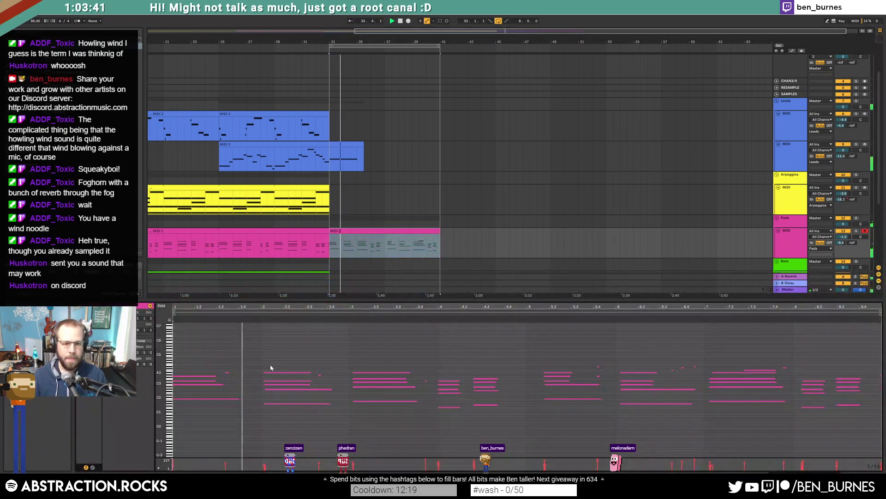
{"action": "key", "text": "space"}
{"action": "left_click", "coordinate": [227, 372]}
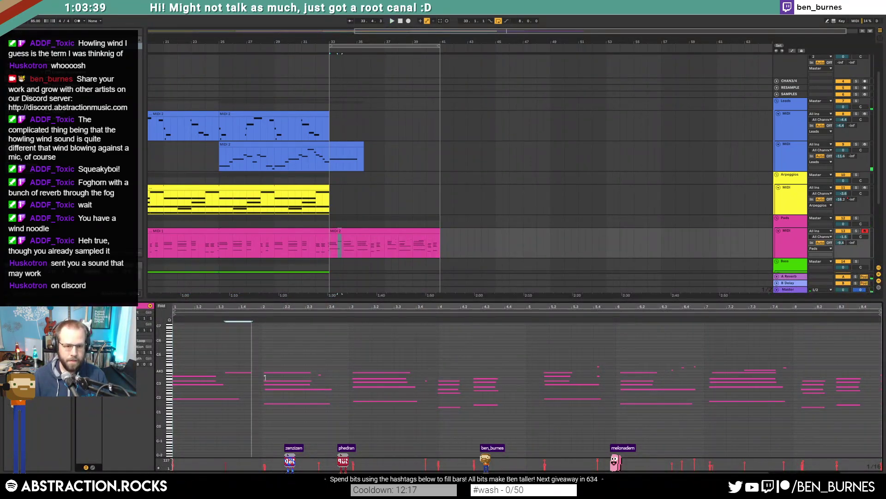
Step: Draw the pad clip's MIDI controller 64 hold envelope on earlier, in the gap after the first chord, and return to the notes
{"action": "left_click", "coordinate": [92, 468]}
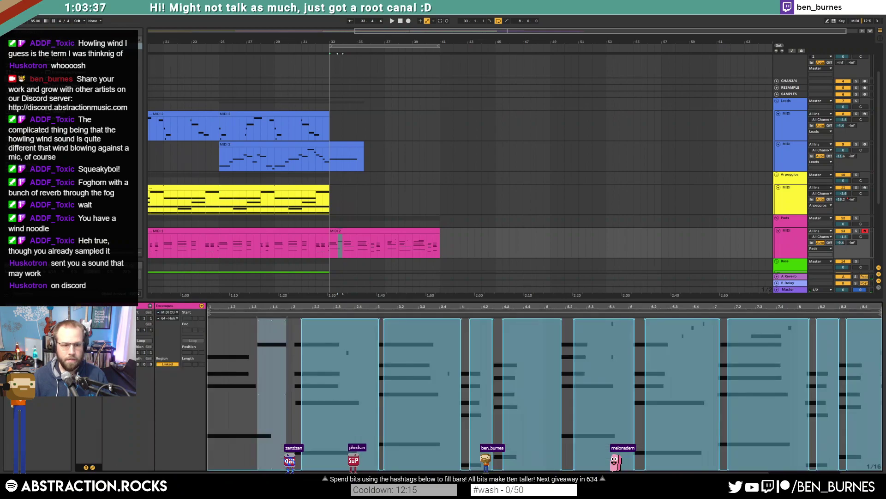
{"action": "key", "text": "space"}
{"action": "key", "text": "b"}
{"action": "mouse_move", "coordinate": [231, 322]}
{"action": "left_mouse_down"}
{"action": "mouse_move", "coordinate": [279, 305]}
{"action": "mouse_move", "coordinate": [281, 292]}
{"action": "left_mouse_up"}
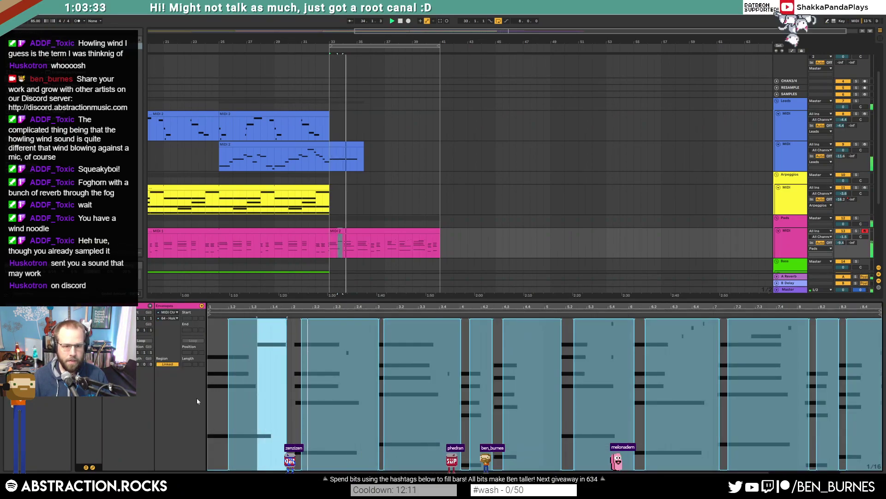
{"action": "key", "text": "space"}
{"action": "left_click", "coordinate": [93, 467]}
Step: Select the Clave - Strike 6 notes in the Drums rack clip after bar 33, show its devices, and unfold the RACK track
{"action": "key", "text": "a"}
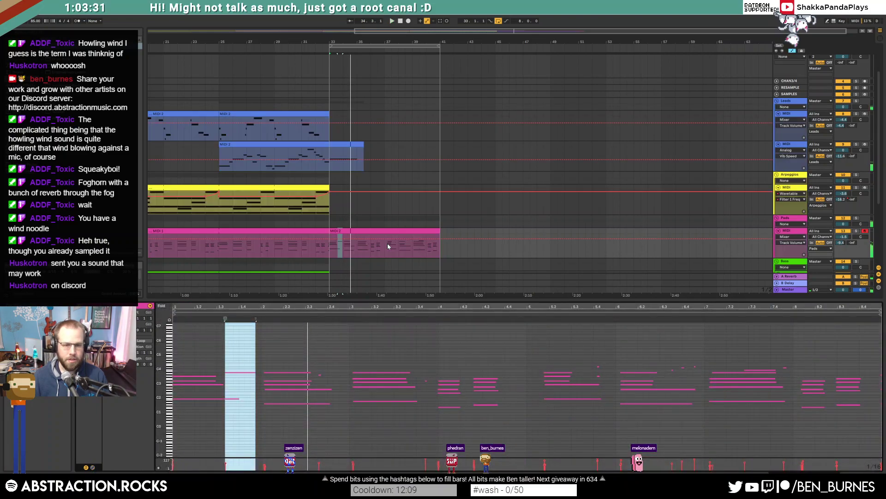
{"action": "scroll", "coordinate": [388, 243], "scroll_direction": "down", "scroll_amount": 3}
{"action": "scroll", "coordinate": [394, 244], "scroll_direction": "down", "scroll_amount": 2}
{"action": "left_click", "coordinate": [371, 226]}
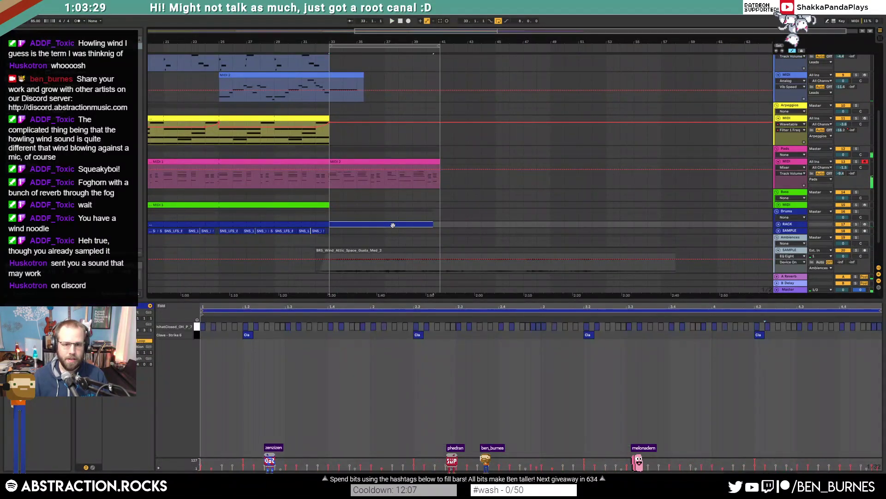
{"action": "left_click", "coordinate": [199, 336]}
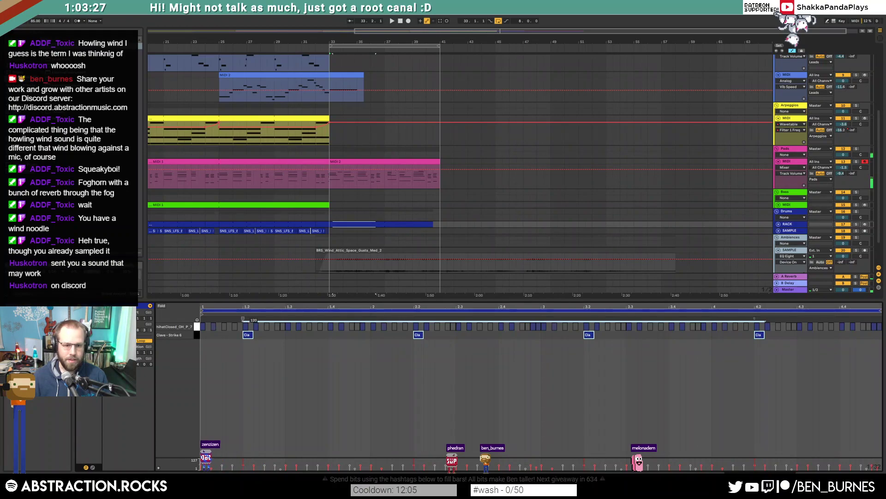
{"action": "key", "text": "shift+Tab"}
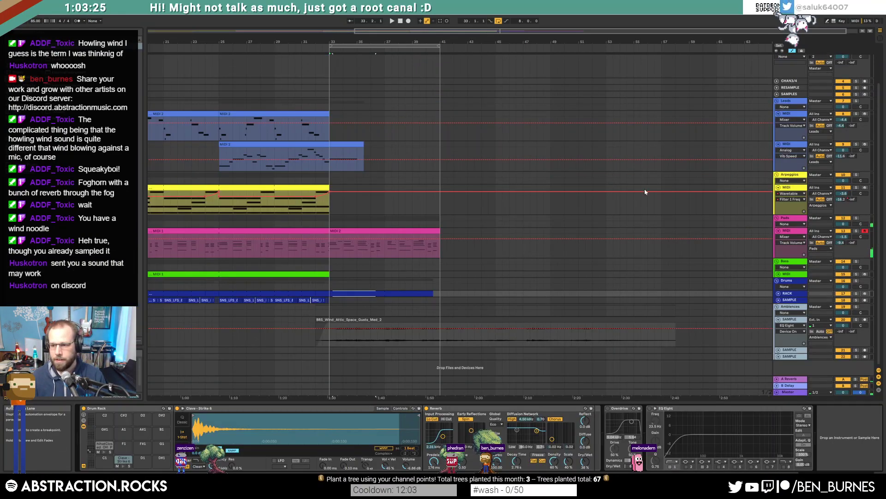
{"action": "left_click", "coordinate": [442, 297]}
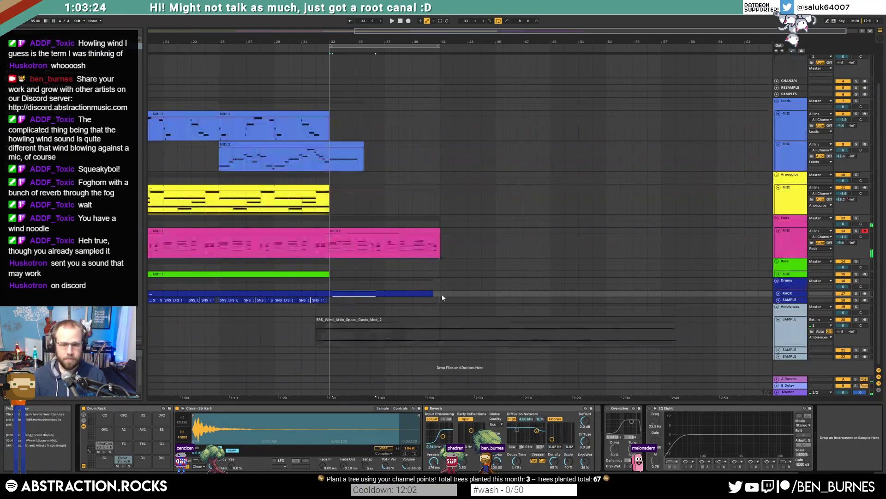
{"action": "left_click", "coordinate": [778, 293]}
Step: Reopen the pad clip at bar 33 and nudge its bar 2 chord slightly earlier
{"action": "left_click", "coordinate": [383, 232]}
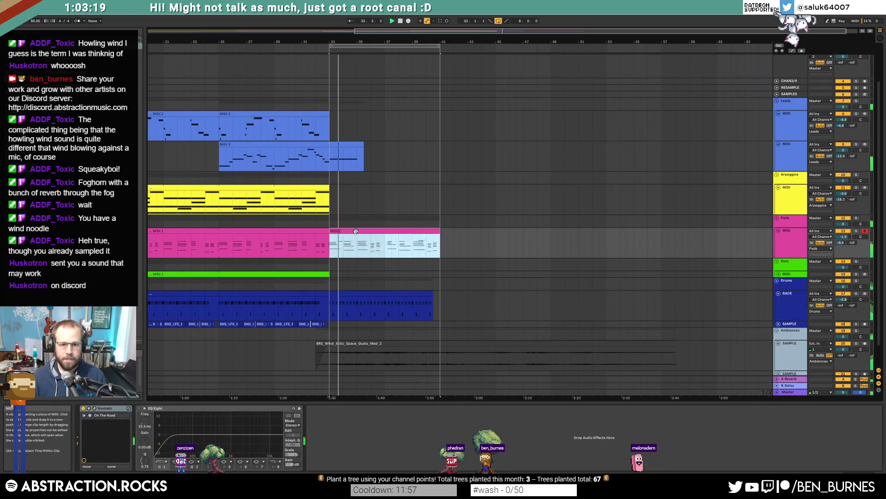
{"action": "double_click", "coordinate": [337, 229]}
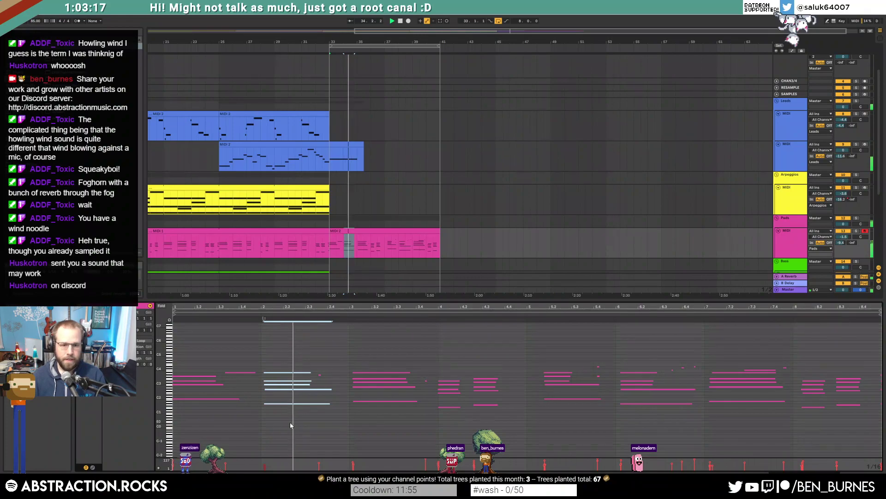
{"action": "left_click_drag", "start_coordinate": [279, 447], "coordinate": [296, 369]}
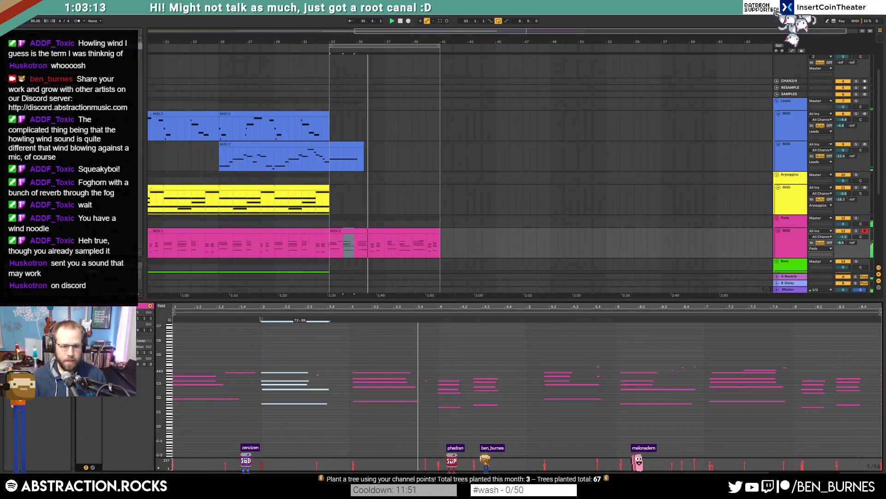
{"action": "left_click", "coordinate": [427, 385]}
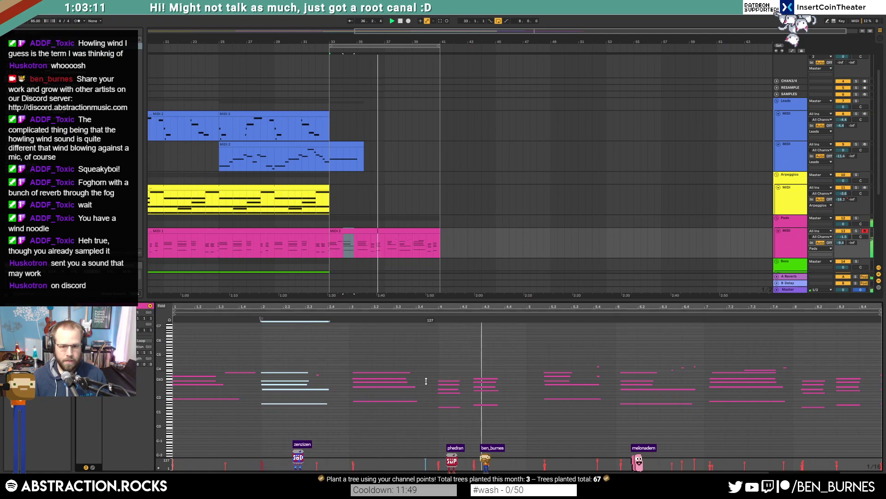
Step: Nudge the chords in bars 5, 6 and 7 of the pad clip slightly earlier, including the high note above the bar 7 chord
{"action": "left_click_drag", "start_coordinate": [556, 355], "coordinate": [562, 429]}
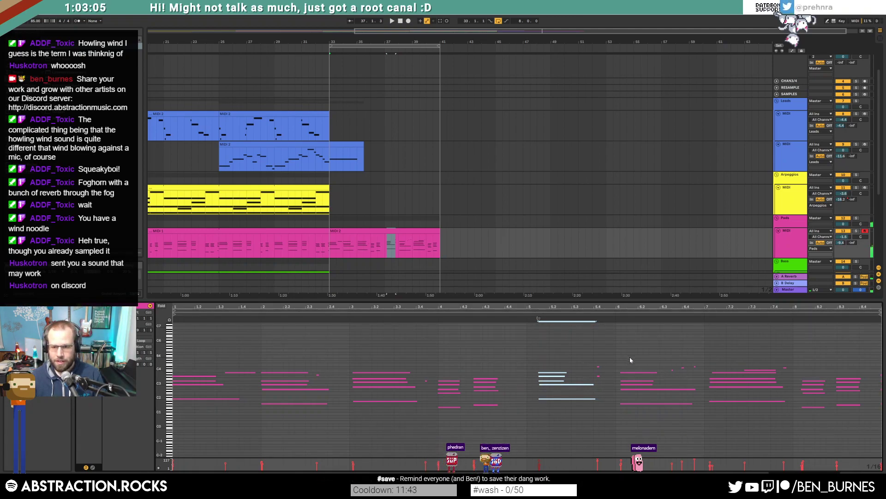
{"action": "left_click_drag", "start_coordinate": [629, 356], "coordinate": [639, 424]}
{"action": "key", "text": "Left"}
{"action": "left_click_drag", "start_coordinate": [727, 356], "coordinate": [739, 423]}
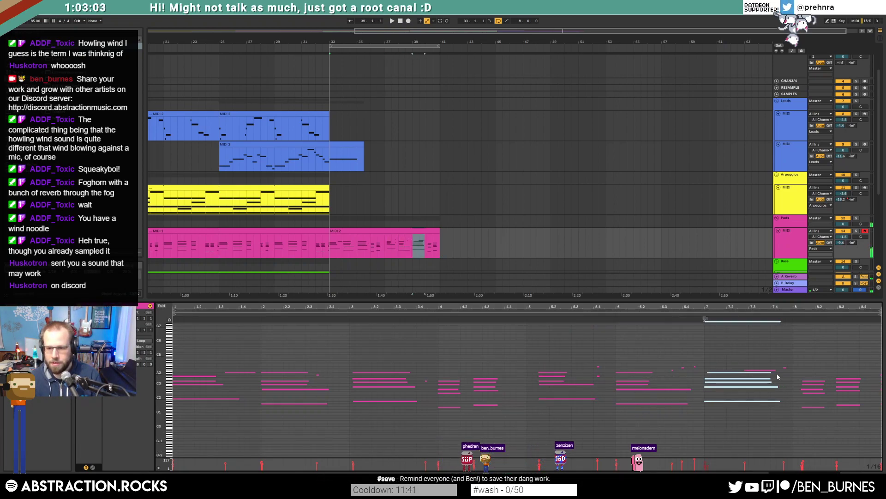
{"action": "left_click", "coordinate": [773, 369]}
{"action": "key", "text": "Left"}
Step: Nudge both chords in bar 8 of the pad clip slightly earlier
{"action": "left_click_drag", "start_coordinate": [806, 374], "coordinate": [818, 418]}
{"action": "key", "text": "Left"}
{"action": "left_click_drag", "start_coordinate": [849, 369], "coordinate": [853, 428]}
{"action": "key", "text": "Left"}
{"action": "key", "text": "Left"}
{"action": "left_click", "coordinate": [870, 385]}
{"action": "left_click", "coordinate": [860, 356]}
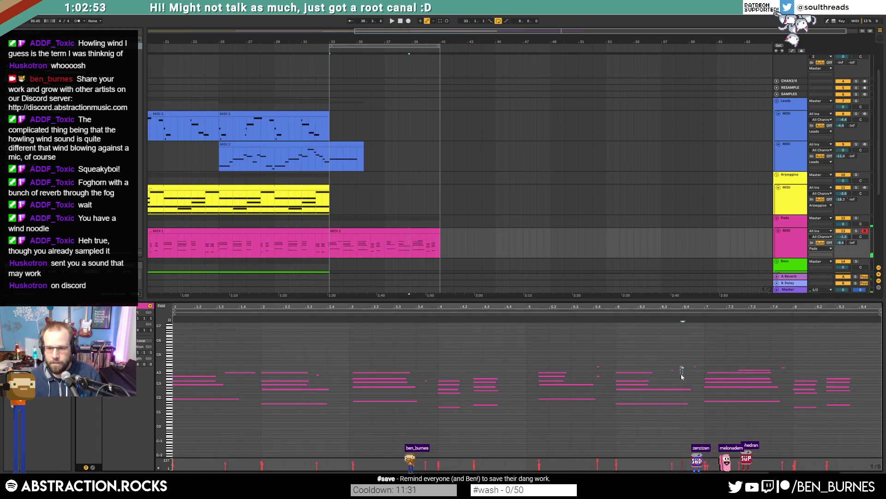
Step: Nudge the short high note after the bar 5 chord slightly earlier and lengthen the final chord nearly to the clip's end
{"action": "left_click_drag", "start_coordinate": [598, 355], "coordinate": [601, 384]}
{"action": "key", "text": "Left"}
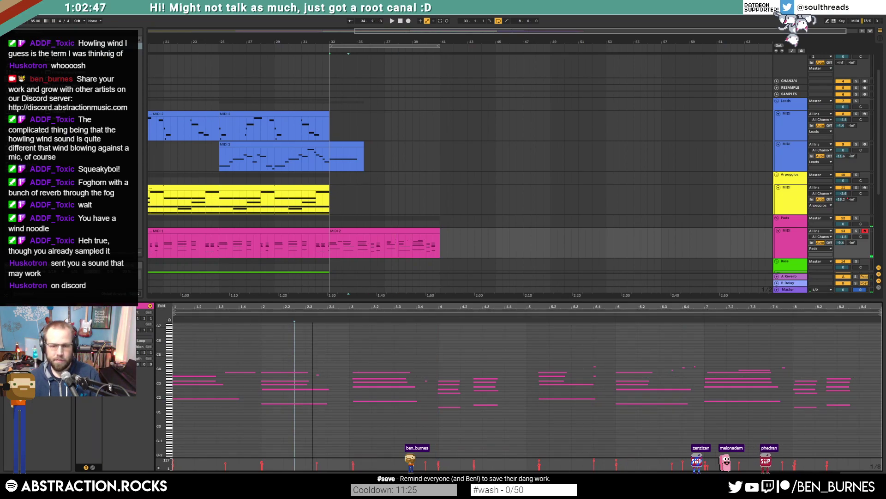
{"action": "left_click_drag", "start_coordinate": [846, 361], "coordinate": [842, 437]}
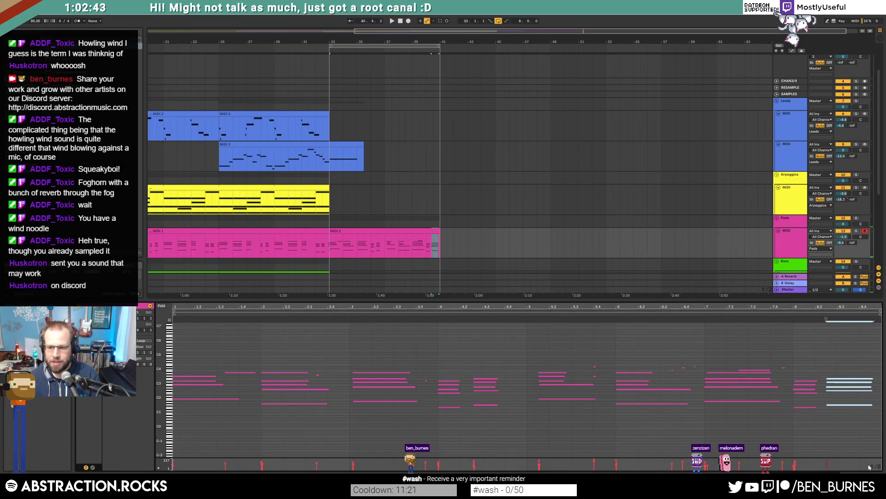
Step: Play the transition into bar 33 and adjust the velocities of all notes in the pad clip
{"action": "key", "text": "ctrl+a"}
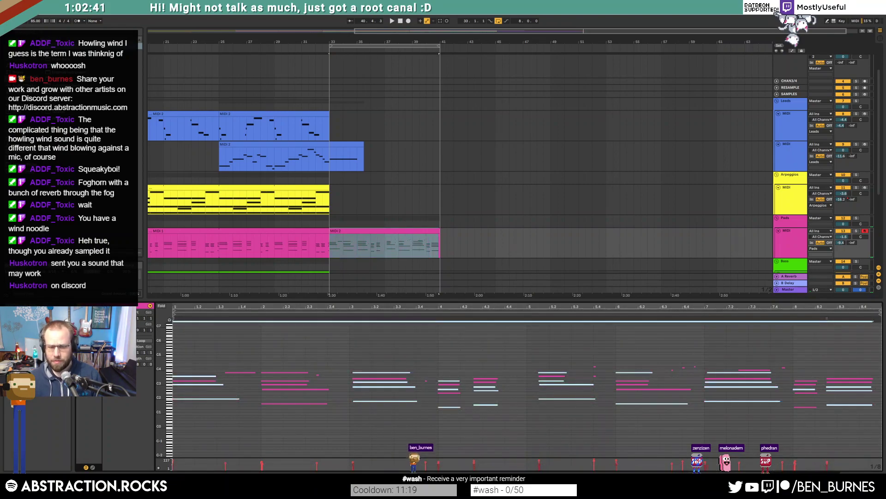
{"action": "left_click", "coordinate": [400, 21]}
{"action": "left_click", "coordinate": [318, 52]}
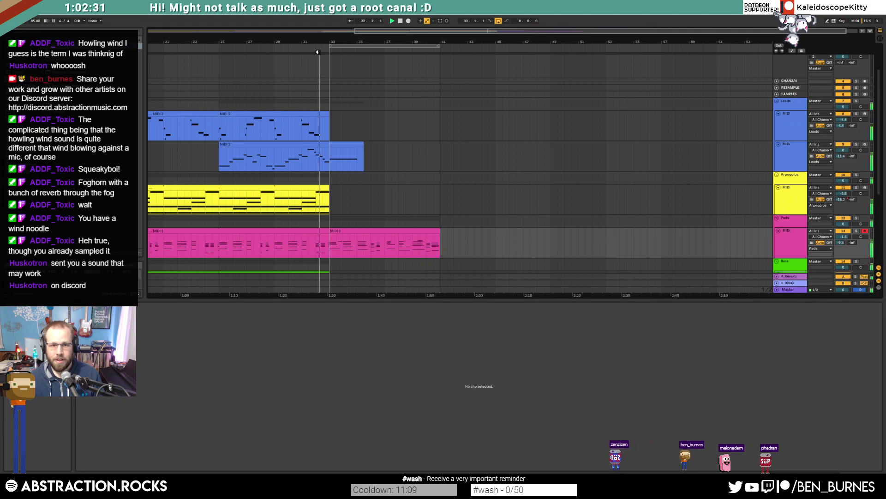
{"action": "key", "text": "shift+Tab"}
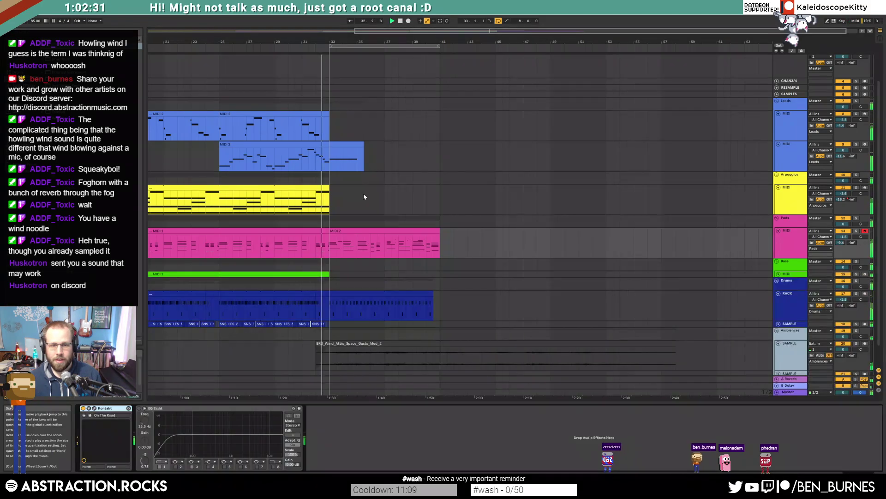
{"action": "left_click", "coordinate": [333, 133]}
{"action": "double_click", "coordinate": [398, 237]}
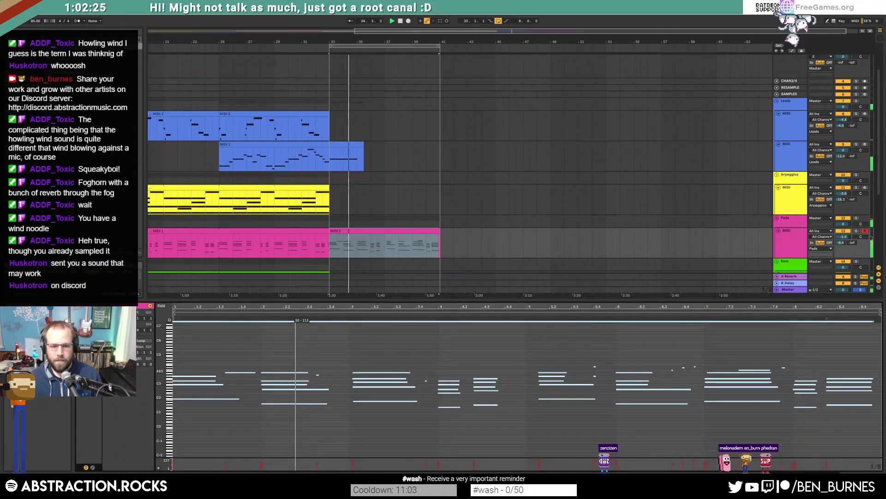
Step: Discard the first lead take and record a new four-bar phrase from bar 33 on the first Leads MIDI track
{"action": "left_click", "coordinate": [441, 125]}
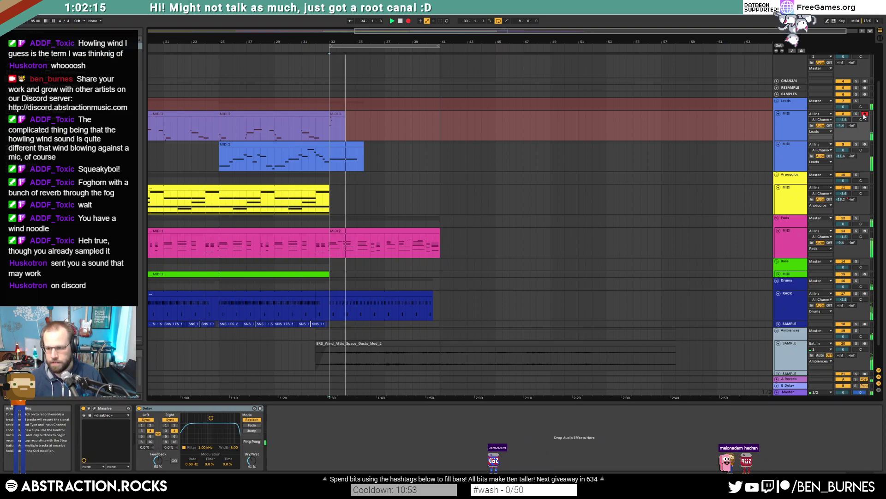
{"action": "key", "text": "space"}
{"action": "key", "text": "ctrl+z"}
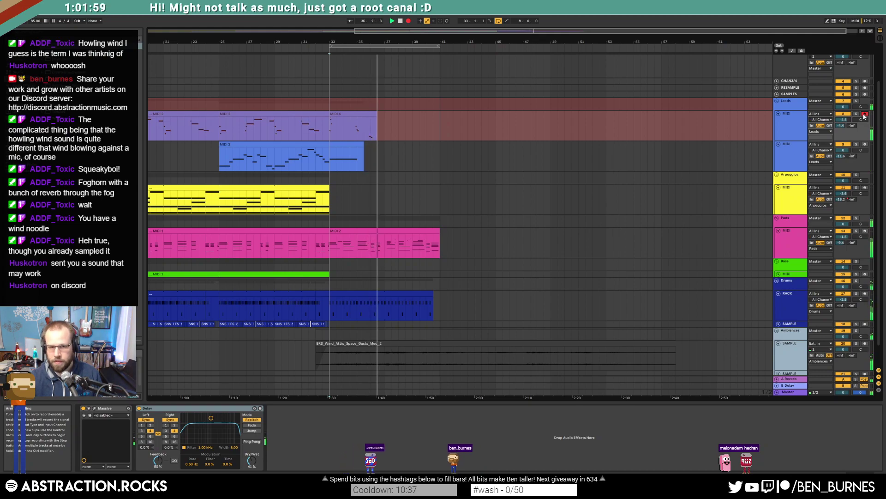
{"action": "key", "text": "space"}
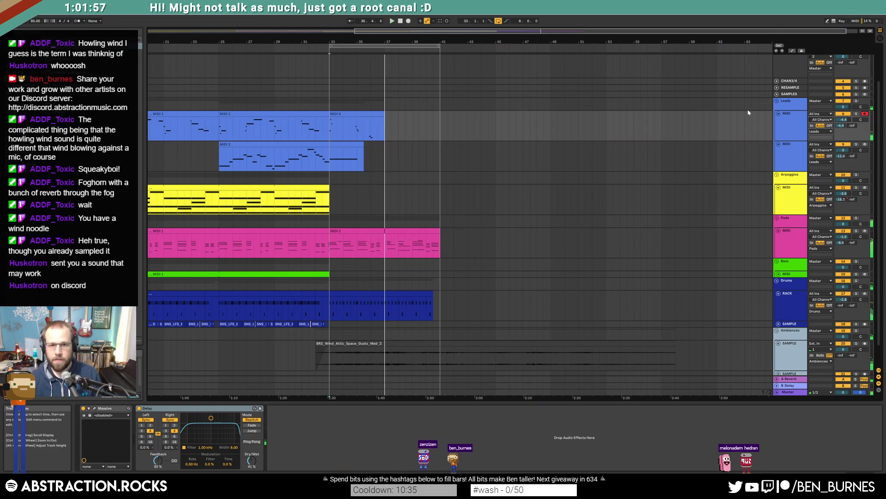
Step: Turn on looping for the recorded lead clip and extend it towards bar 41
{"action": "left_click", "coordinate": [364, 112]}
{"action": "double_click", "coordinate": [372, 115]}
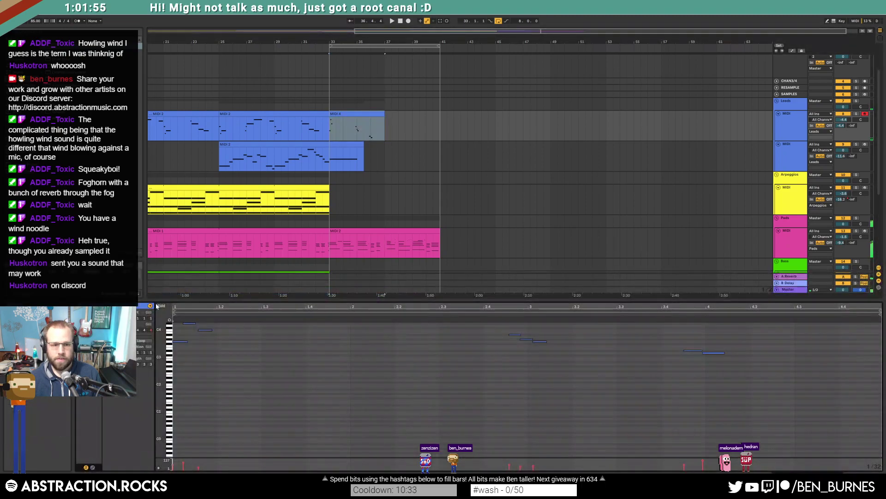
{"action": "left_click", "coordinate": [144, 340]}
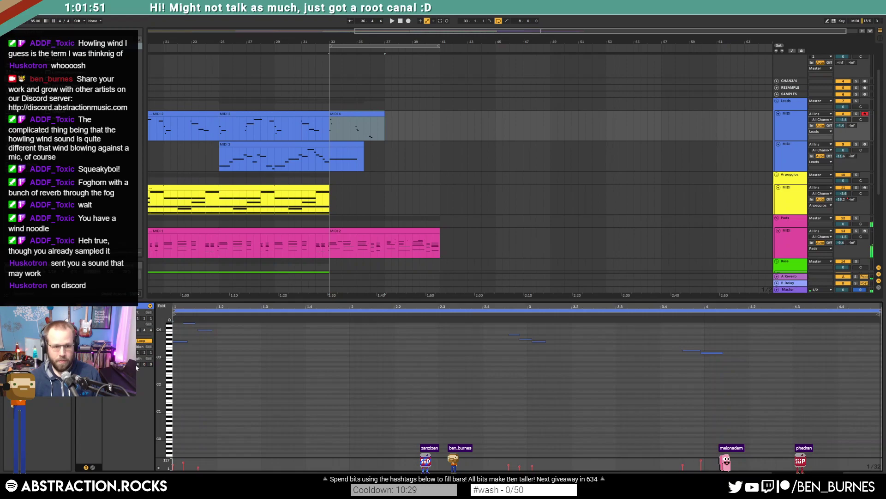
{"action": "left_click_drag", "start_coordinate": [382, 115], "coordinate": [435, 118]}
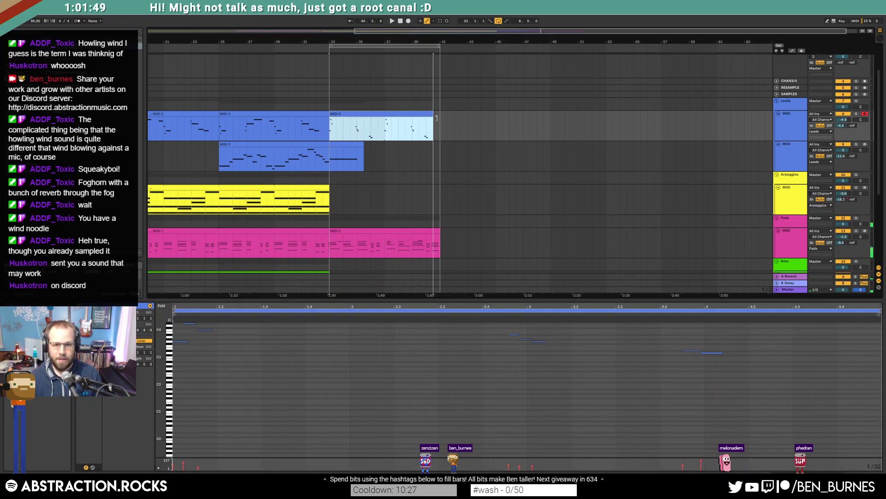
Step: Quantize all notes in the lead clip to the 1/16 grid and adjust the velocity of its last note
{"action": "key", "text": "super+a"}
{"action": "left_click", "coordinate": [207, 364]}
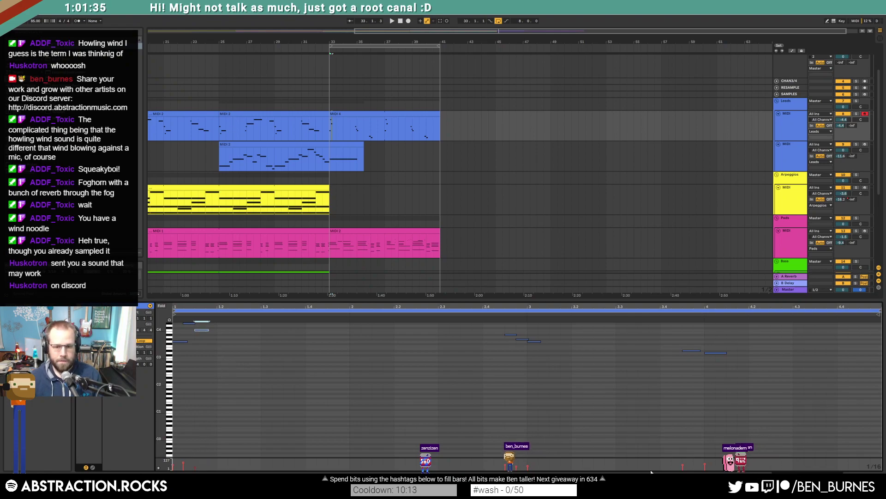
{"action": "key", "text": "ctrl+a"}
{"action": "left_click", "coordinate": [206, 468]}
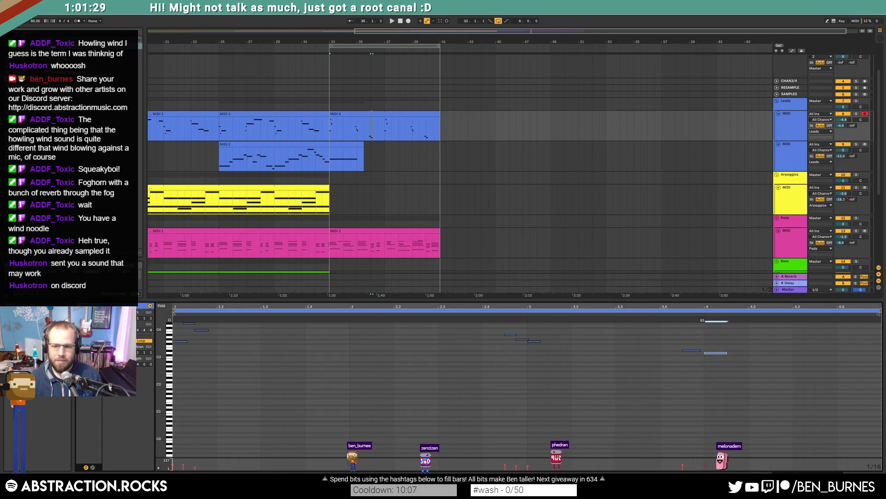
{"action": "left_click", "coordinate": [712, 465]}
{"action": "key", "text": "shift+Tab"}
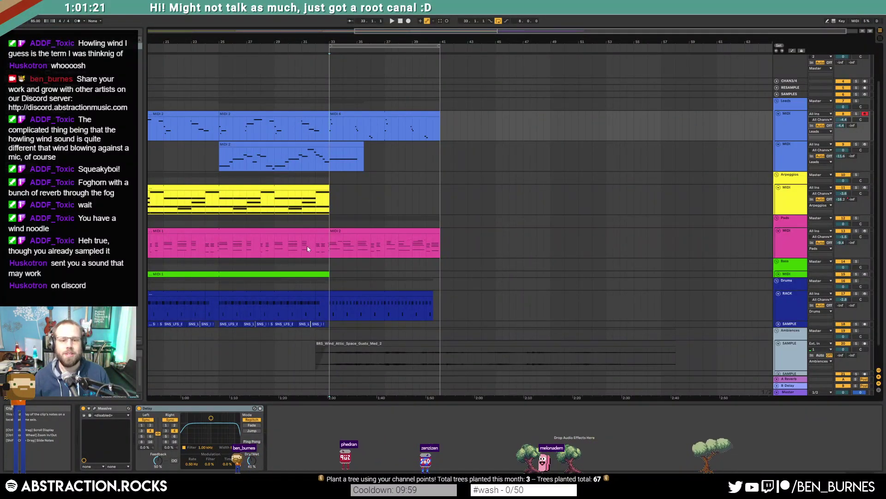
Step: Open the Drums rack clip after bar 33, select its closed hi-hat notes, and play the section
{"action": "double_click", "coordinate": [353, 303]}
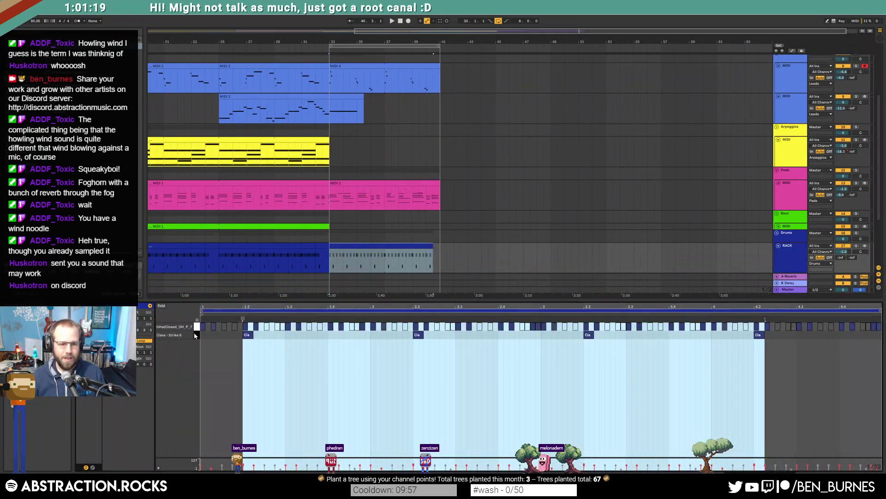
{"action": "left_click", "coordinate": [201, 326]}
{"action": "key", "text": "space"}
{"action": "key", "text": "shift+Tab"}
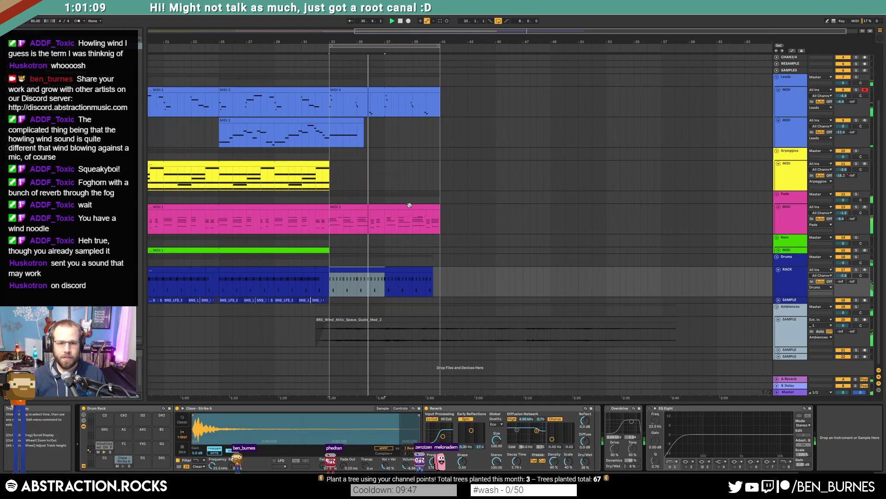
Step: Open the pad clip after bar 33, select the chord starting in its third bar, and quantize those notes
{"action": "double_click", "coordinate": [390, 220]}
{"action": "left_click_drag", "start_coordinate": [384, 363], "coordinate": [379, 425]}
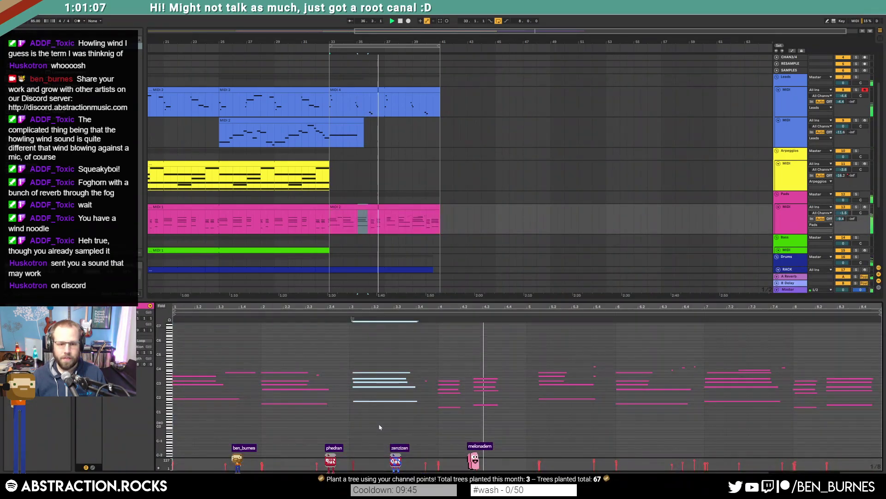
{"action": "key", "text": "ctrl+u"}
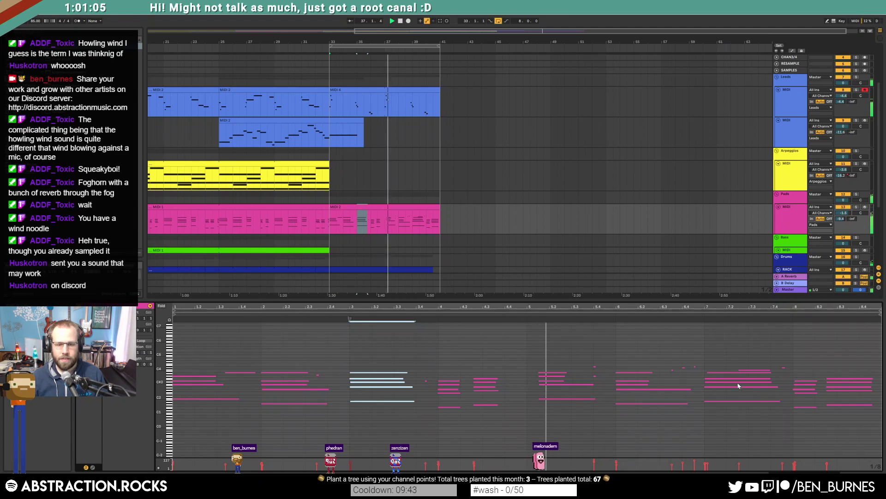
{"action": "key", "text": "shift+Tab"}
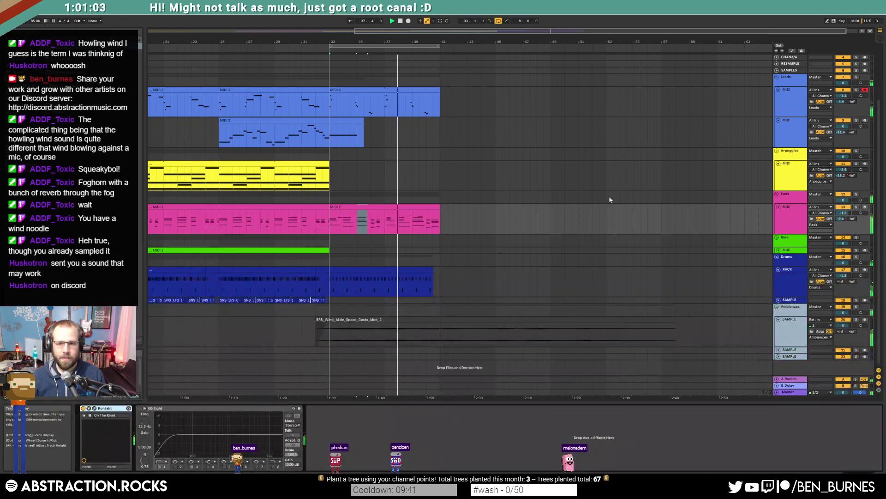
Step: Insert a one-bar MIDI clip at bar 33 on the Arpeggios track and draw a single note across its full length
{"action": "left_click", "coordinate": [332, 177]}
{"action": "mouse_move", "coordinate": [333, 176]}
{"action": "left_mouse_down"}
{"action": "mouse_move", "coordinate": [383, 180]}
{"action": "mouse_move", "coordinate": [344, 179]}
{"action": "left_mouse_up"}
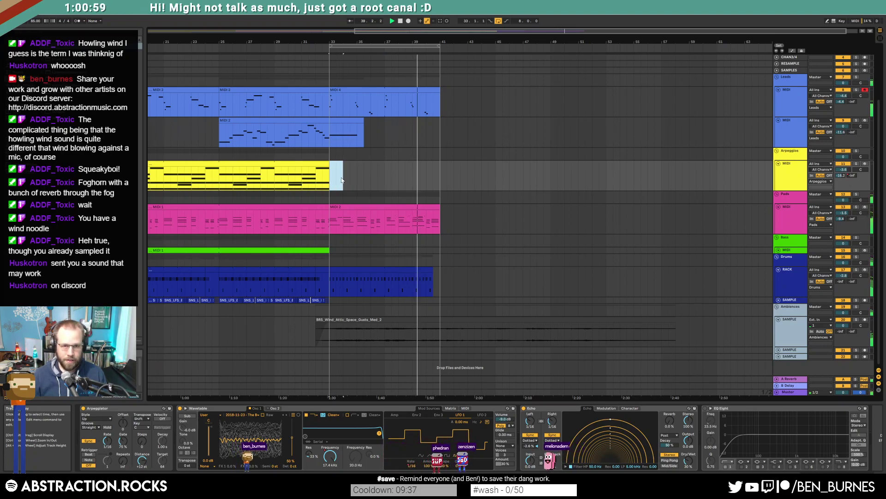
{"action": "key", "text": "super+shift+m"}
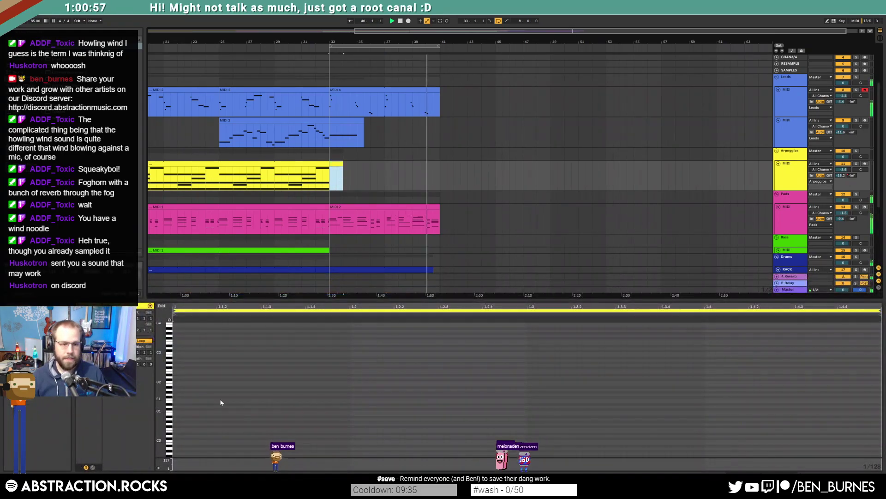
{"action": "mouse_move", "coordinate": [175, 353]}
{"action": "left_mouse_down"}
{"action": "mouse_move", "coordinate": [757, 337]}
{"action": "mouse_move", "coordinate": [878, 348]}
{"action": "left_mouse_up"}
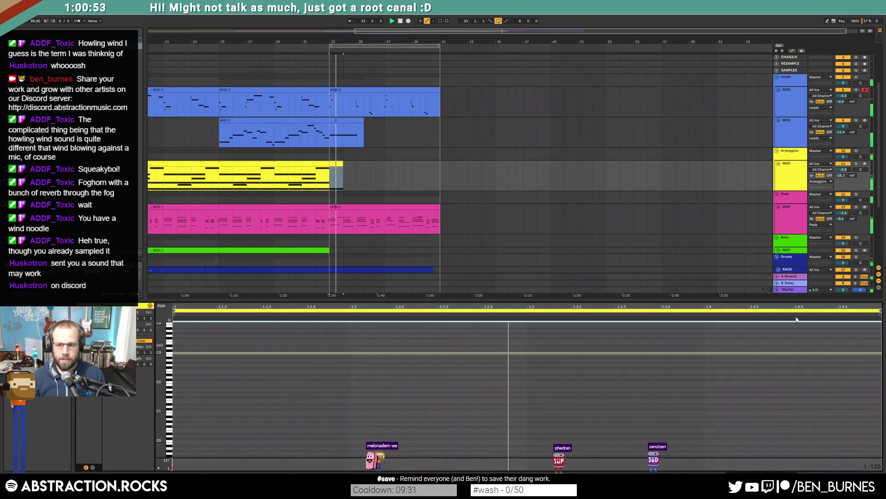
Step: Extend the new Arpeggios clip to bar 41 and select its sustained note
{"action": "left_click_drag", "start_coordinate": [343, 171], "coordinate": [440, 169]}
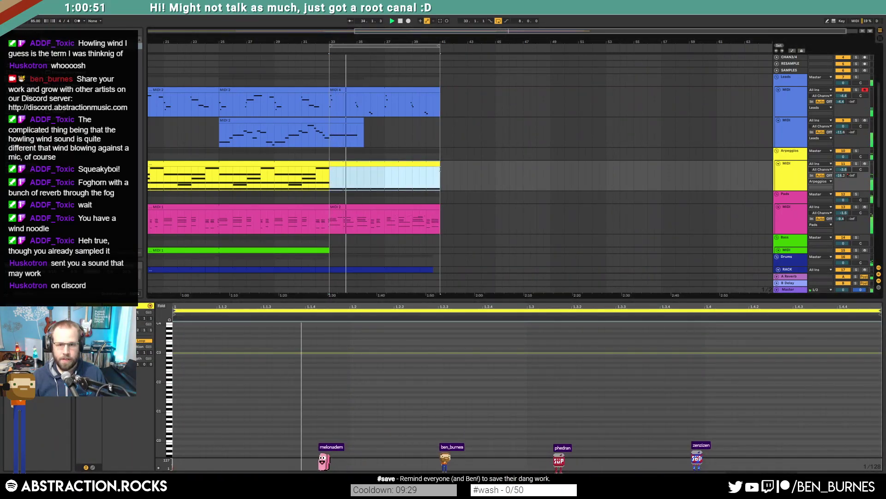
{"action": "key", "text": "shift+Tab"}
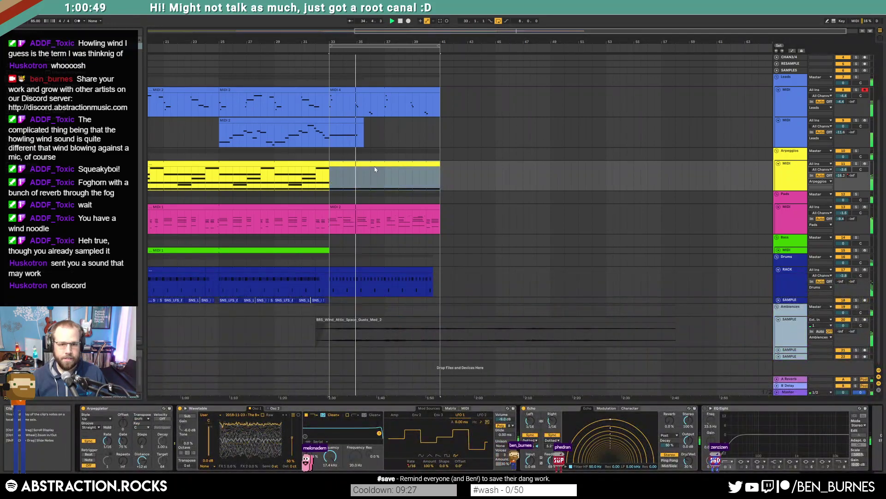
{"action": "key", "text": "shift+Tab"}
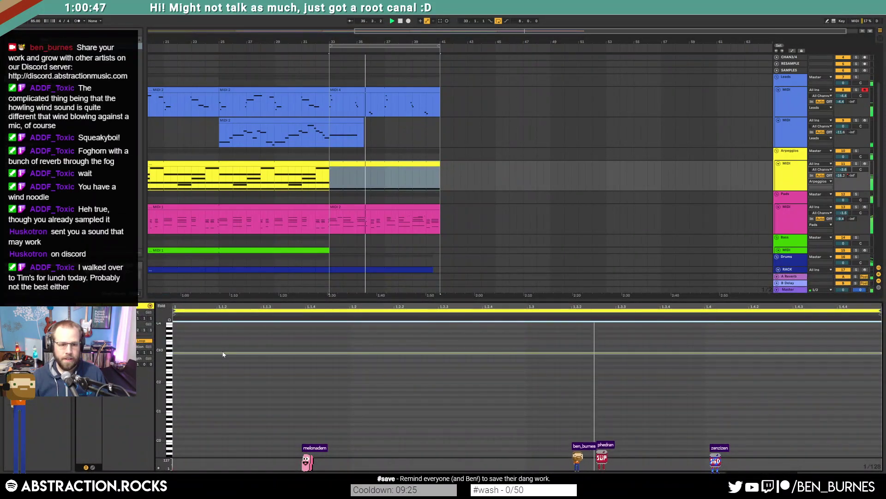
{"action": "left_click", "coordinate": [223, 354]}
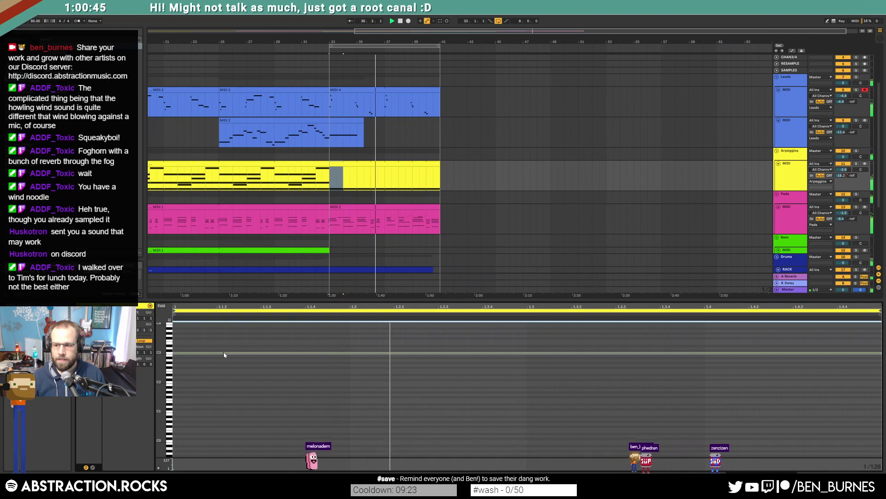
{"action": "key", "text": "shift+Tab"}
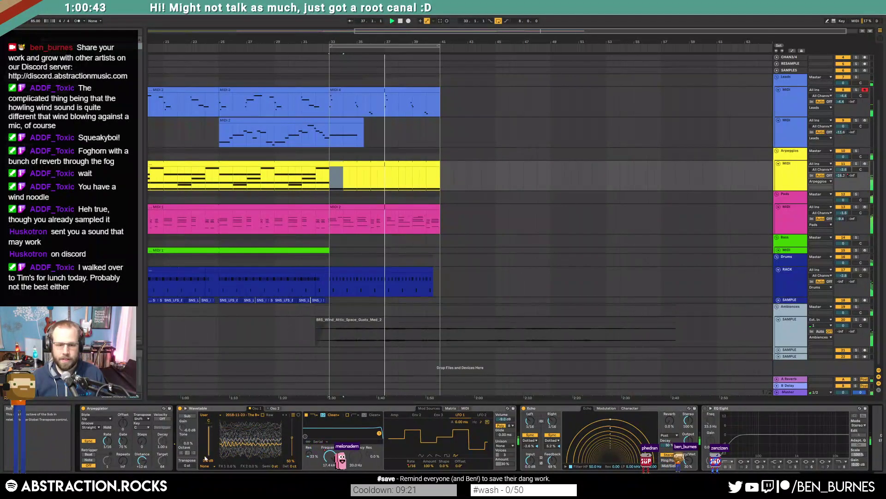
Step: Lower the whole Wavetable Filter 1 Freq automation line on the Arpeggios MIDI track
{"action": "key", "text": "a"}
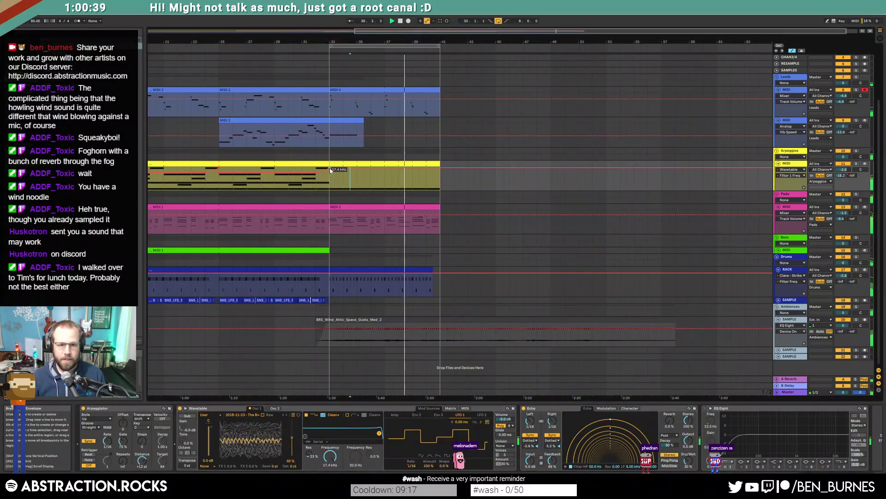
{"action": "mouse_move", "coordinate": [331, 167]}
{"action": "left_mouse_down"}
{"action": "mouse_move", "coordinate": [330, 186]}
{"action": "mouse_move", "coordinate": [330, 173]}
{"action": "left_mouse_up"}
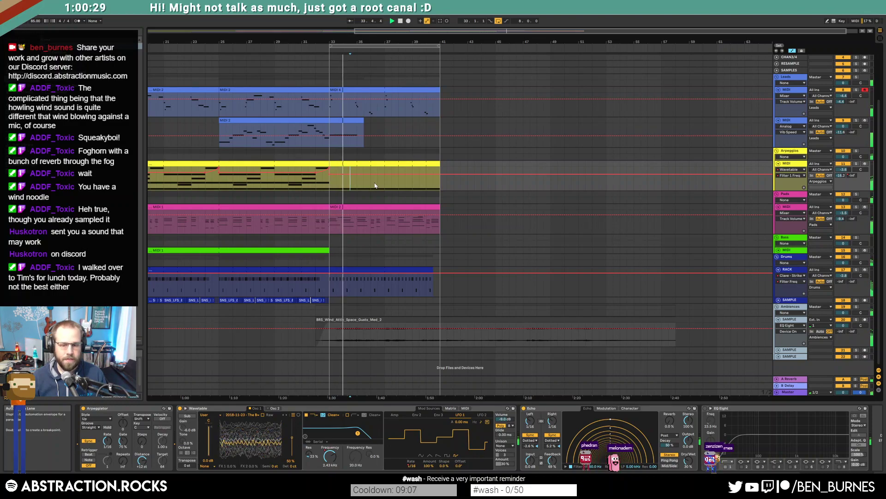
{"action": "key", "text": "a"}
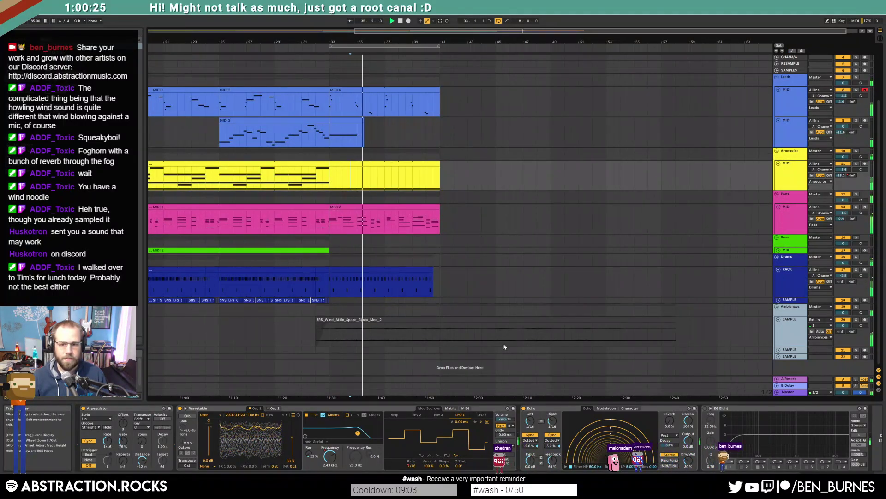
Step: Adjust the low-cut point in the wind ambience track's EQ Eight and add Multiband Dynamics after it
{"action": "left_click", "coordinate": [801, 336]}
{"action": "left_click_drag", "start_coordinate": [139, 448], "coordinate": [135, 445]}
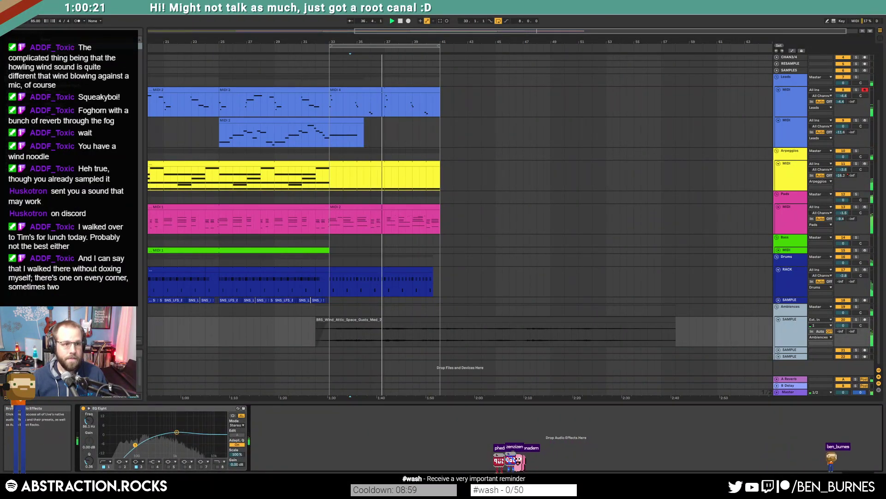
{"action": "left_click_drag", "start_coordinate": [70, 217], "coordinate": [296, 422]}
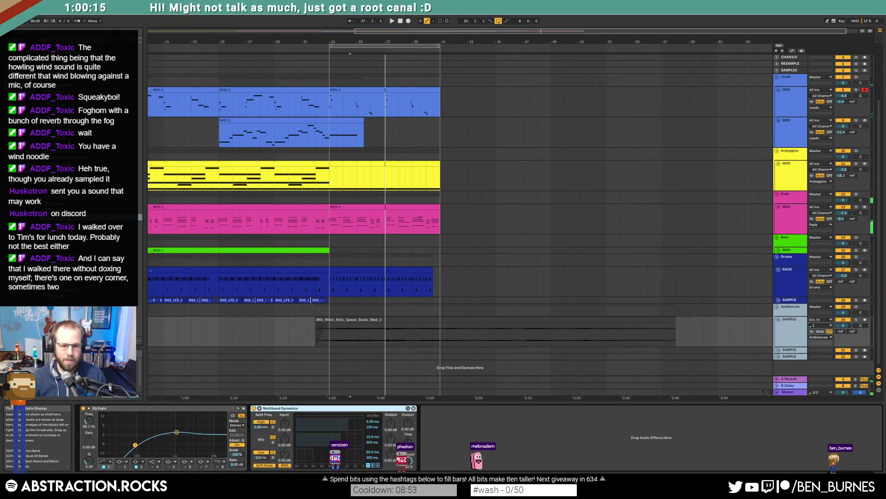
Step: Play the section and lower the wind ambience track's volume to -4.5 dB
{"action": "key", "text": "space"}
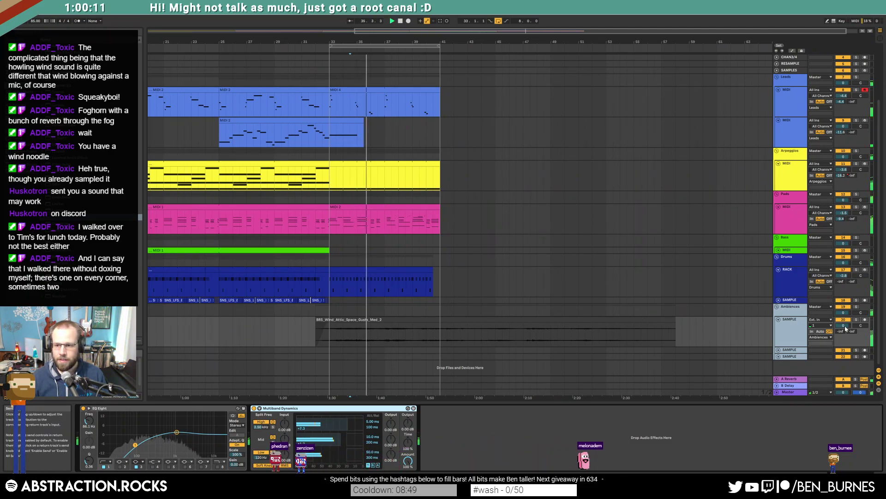
{"action": "left_click_drag", "start_coordinate": [843, 325], "coordinate": [843, 327]}
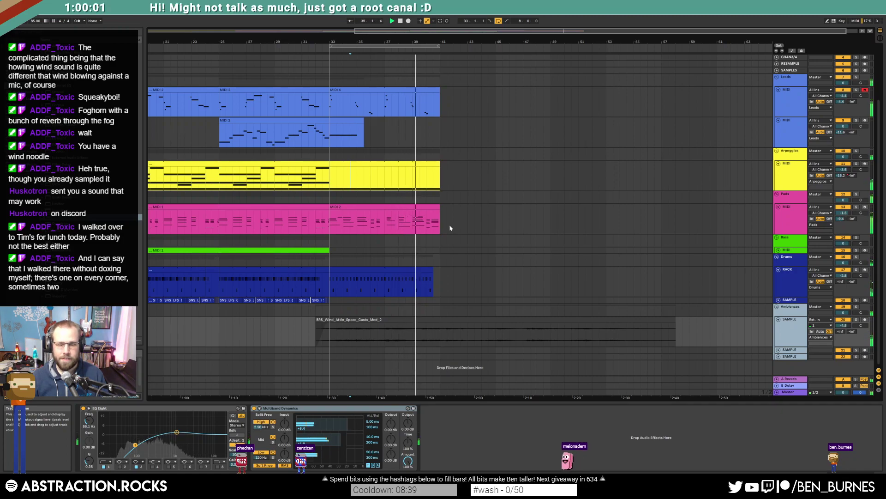
Step: Open the Drums rack clip after bar 33 and duplicate the first beat's closed hi-hat notes onto the second beat
{"action": "double_click", "coordinate": [430, 270]}
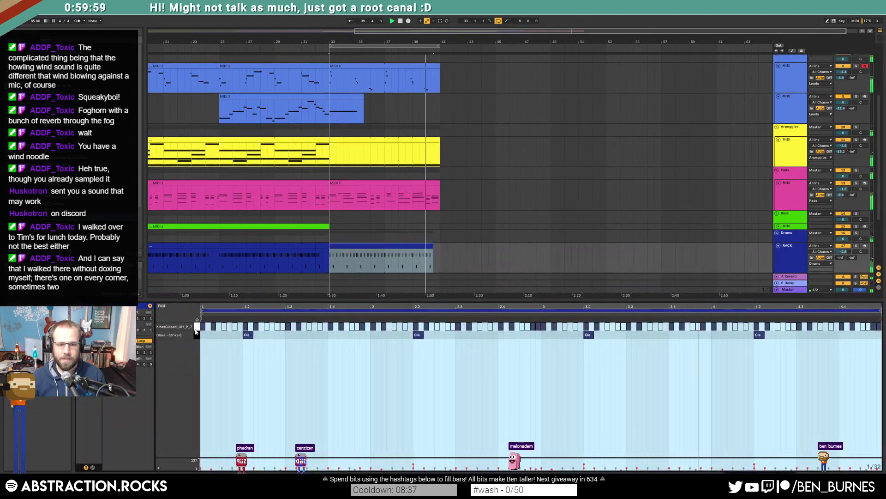
{"action": "left_click", "coordinate": [217, 333]}
{"action": "left_click", "coordinate": [246, 327]}
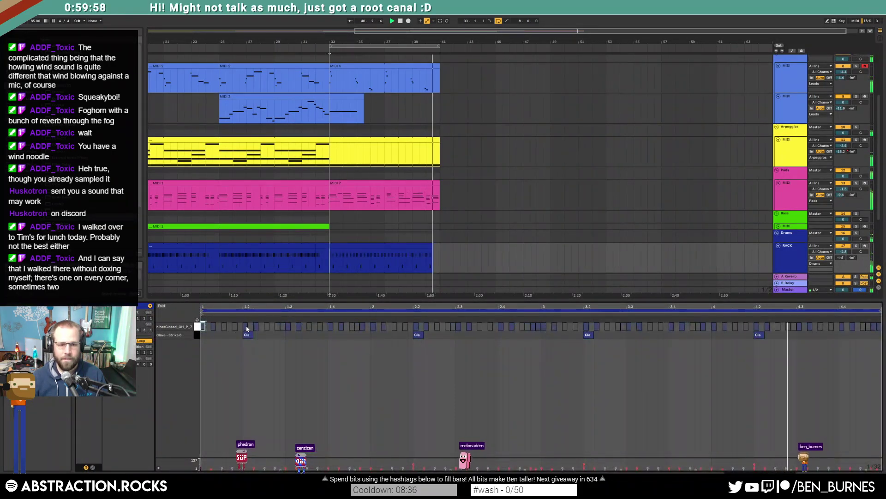
{"action": "left_click", "coordinate": [286, 327]}
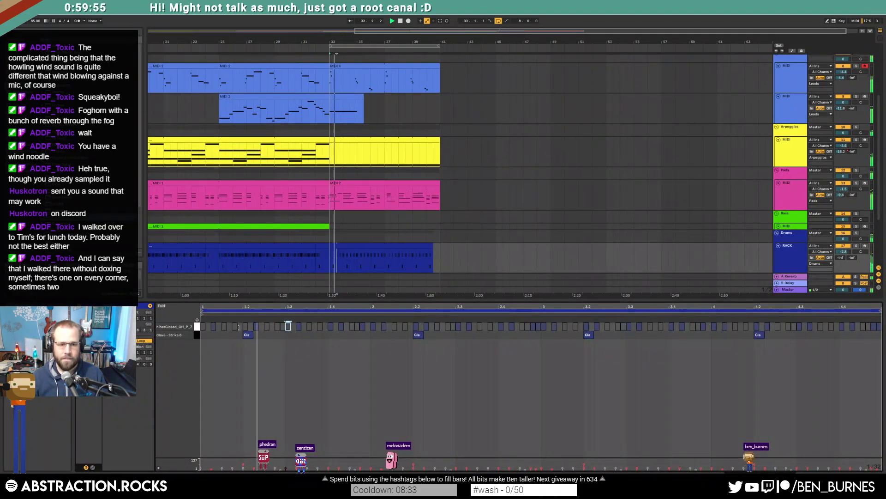
{"action": "left_click_drag", "start_coordinate": [242, 327], "coordinate": [196, 326]}
{"action": "key", "text": "ctrl+d"}
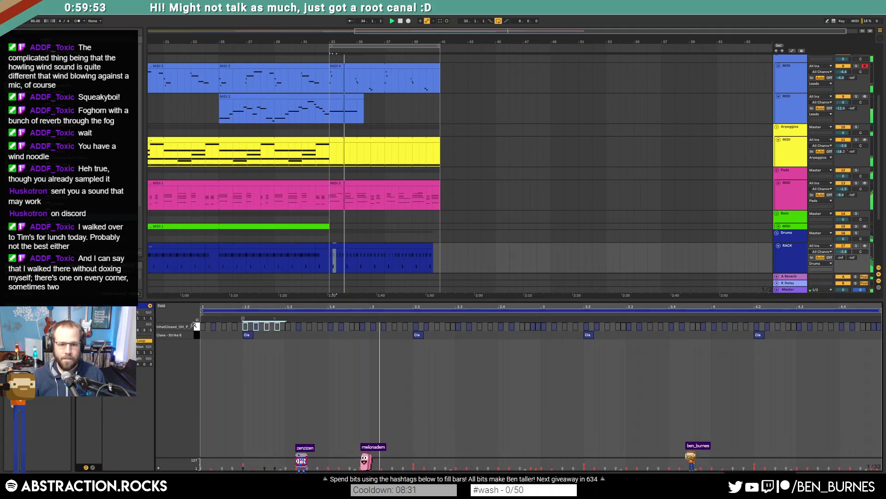
Step: Select the first bar's closed hi-hats, single out individual hi-hats on beats through the remaining bars, and close the drum clip editor
{"action": "left_click", "coordinate": [323, 344]}
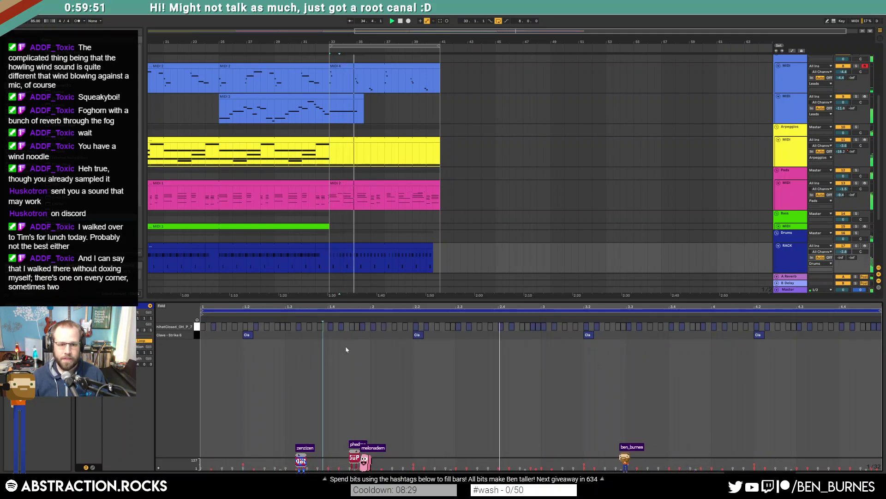
{"action": "left_click", "coordinate": [370, 327]}
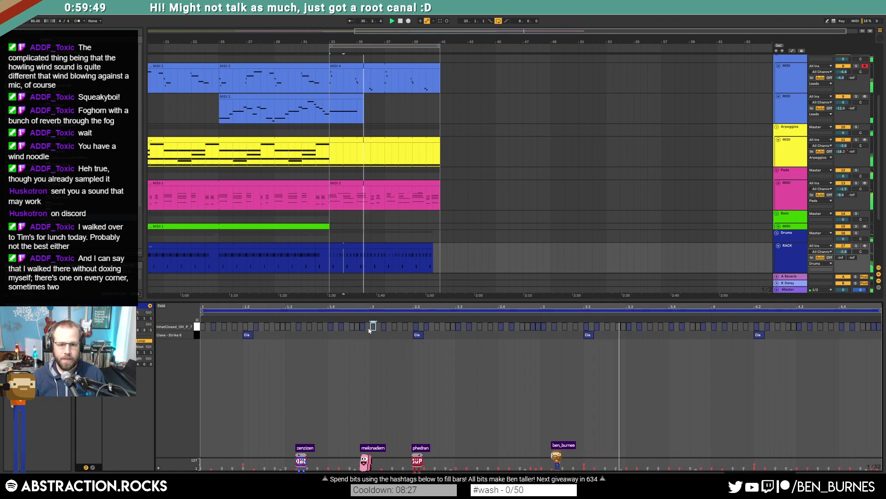
{"action": "left_click_drag", "start_coordinate": [370, 329], "coordinate": [155, 320]}
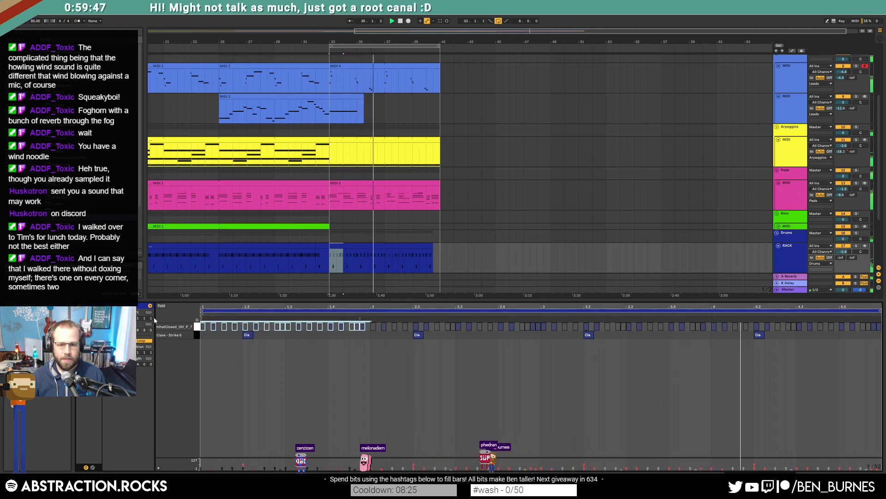
{"action": "left_click", "coordinate": [416, 326]}
{"action": "left_click", "coordinate": [458, 326]}
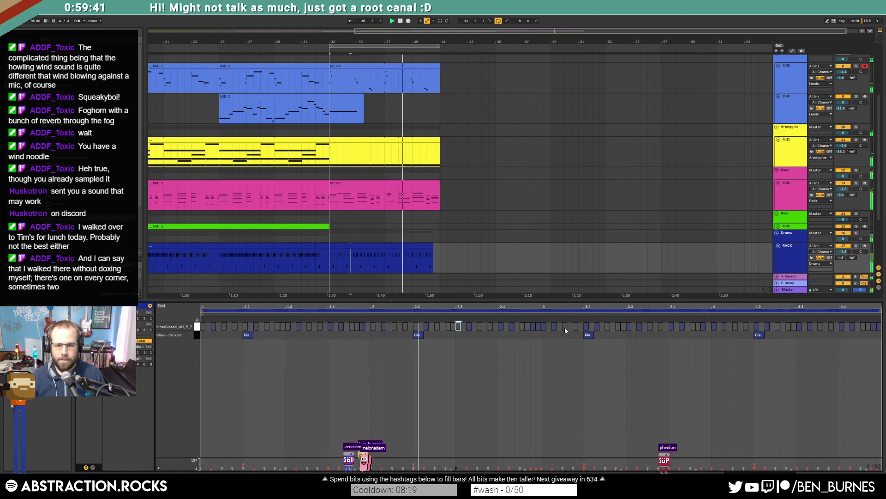
{"action": "left_click", "coordinate": [586, 326]}
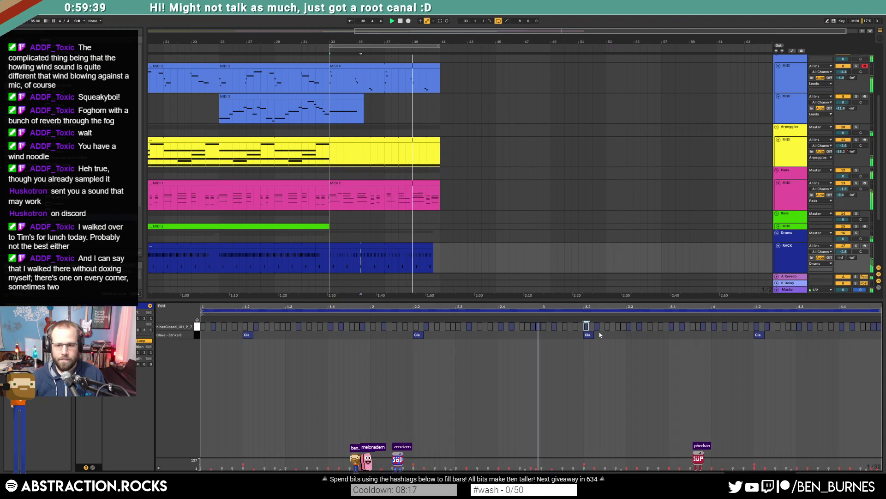
{"action": "left_click", "coordinate": [714, 326]}
{"action": "left_click", "coordinate": [757, 326]}
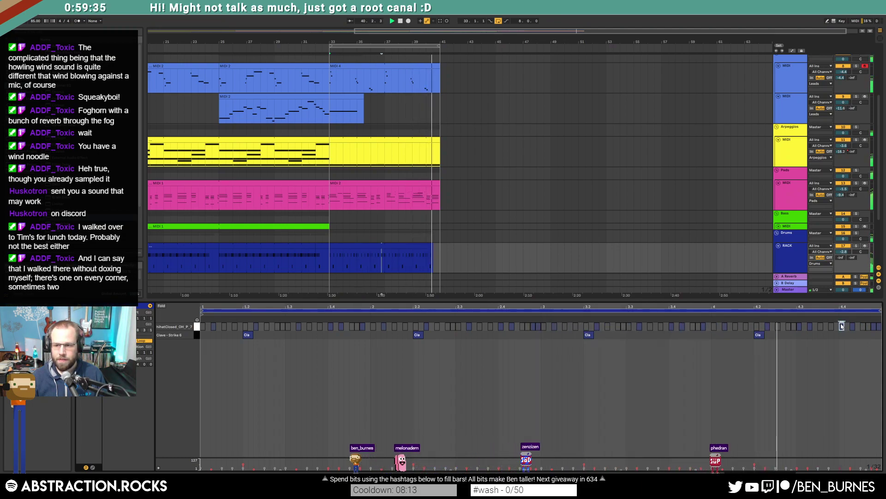
{"action": "key", "text": "shift+Tab"}
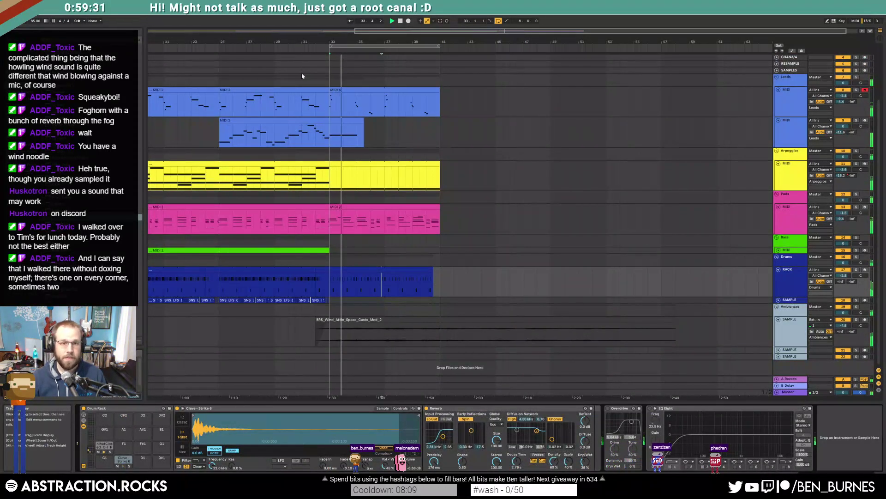
Step: Play from just before bar 25, extend the lead clip to bar 42, and lengthen the arpeggio clip to bar 43
{"action": "left_click", "coordinate": [211, 47]}
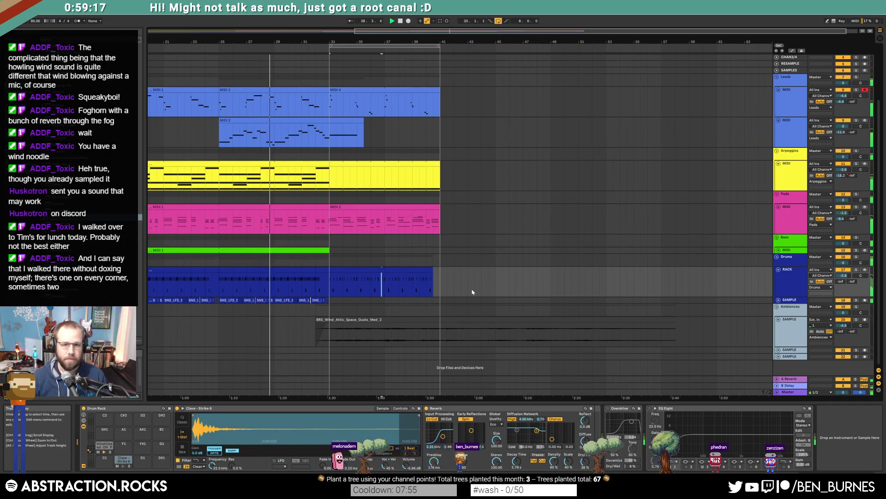
{"action": "left_click_drag", "start_coordinate": [438, 91], "coordinate": [454, 91]}
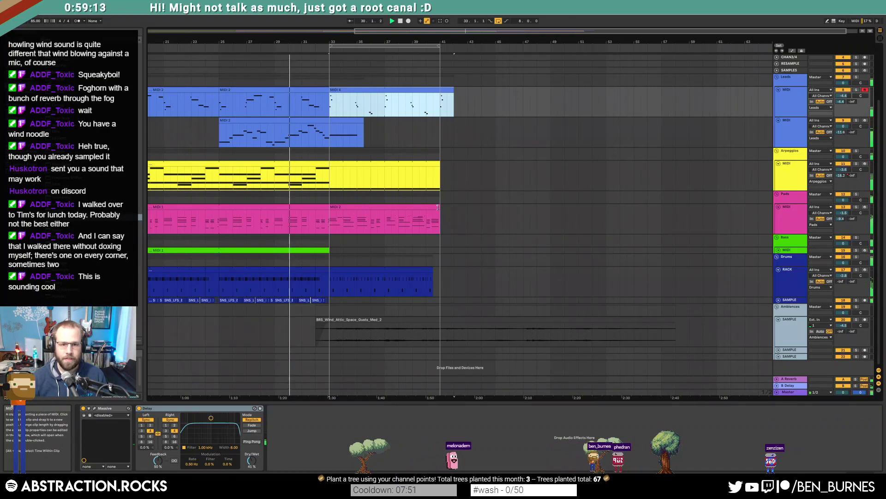
{"action": "left_click", "coordinate": [779, 250]}
{"action": "left_click_drag", "start_coordinate": [441, 169], "coordinate": [469, 173]}
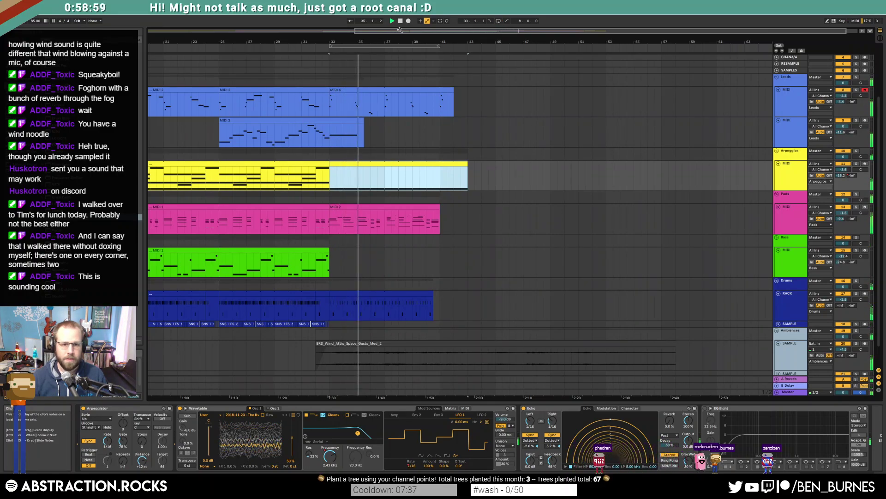
Step: Set the arrangement loop to span bars 25 to 43, turn it on, and select bar 42 on the Drums SAMPLE track
{"action": "left_click_drag", "start_coordinate": [439, 46], "coordinate": [467, 46]}
{"action": "left_click_drag", "start_coordinate": [333, 46], "coordinate": [219, 46]}
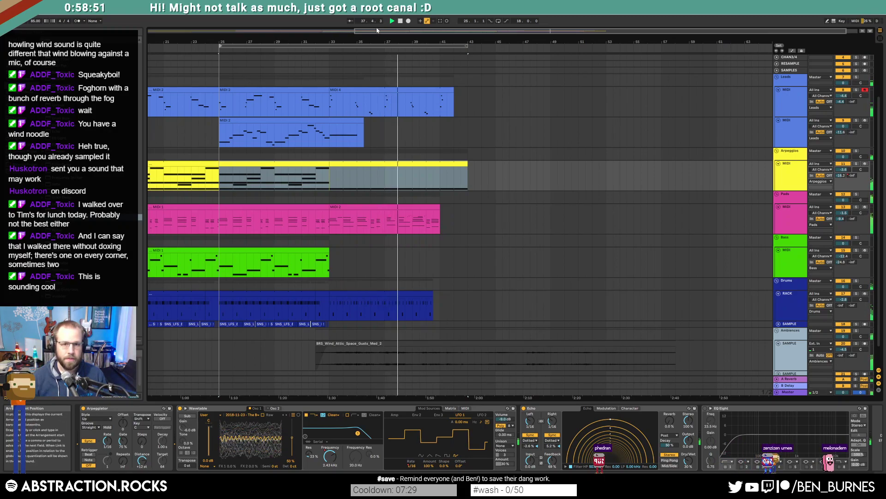
{"action": "left_click_drag", "start_coordinate": [377, 31], "coordinate": [221, 324]}
{"action": "left_click", "coordinate": [284, 325]}
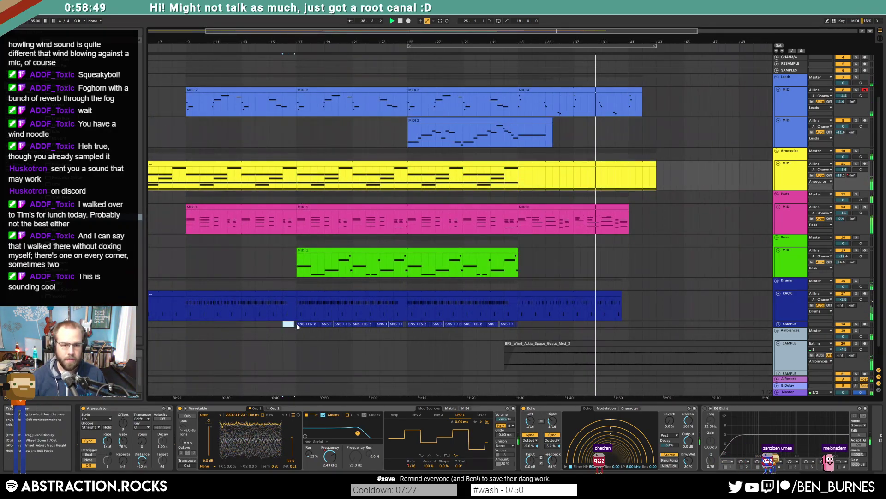
{"action": "left_click", "coordinate": [648, 324]}
{"action": "left_click", "coordinate": [498, 21]}
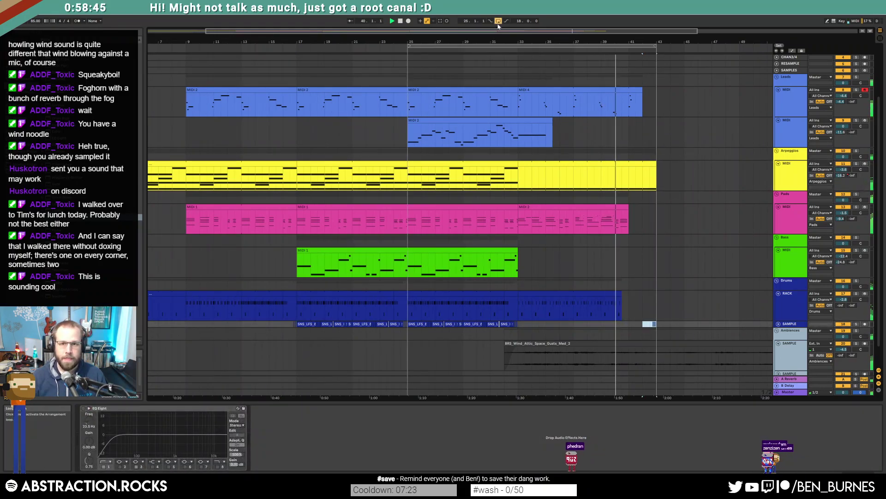
Step: Automate the arpeggio's Filter 1 Freq to fall off towards bar 43, and shorten the wind clip to end at bar 43
{"action": "scroll", "coordinate": [545, 172], "scroll_direction": "down", "scroll_amount": 2}
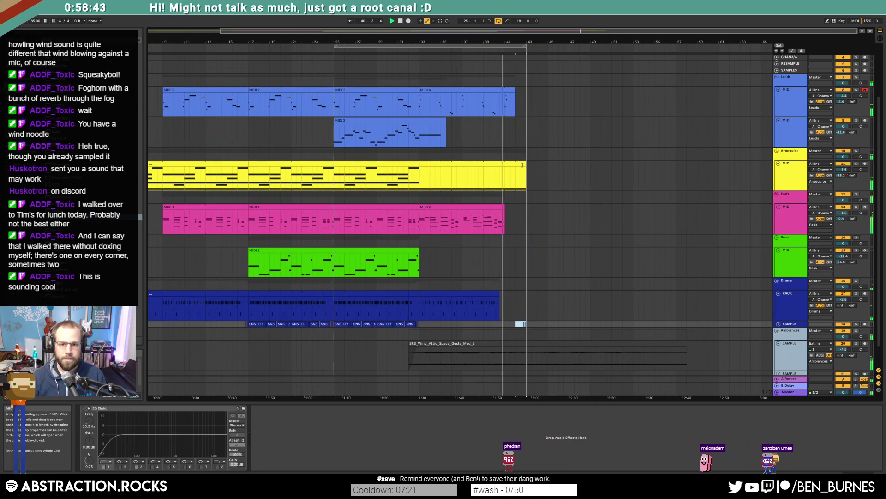
{"action": "left_click", "coordinate": [545, 171]}
{"action": "key", "text": "a"}
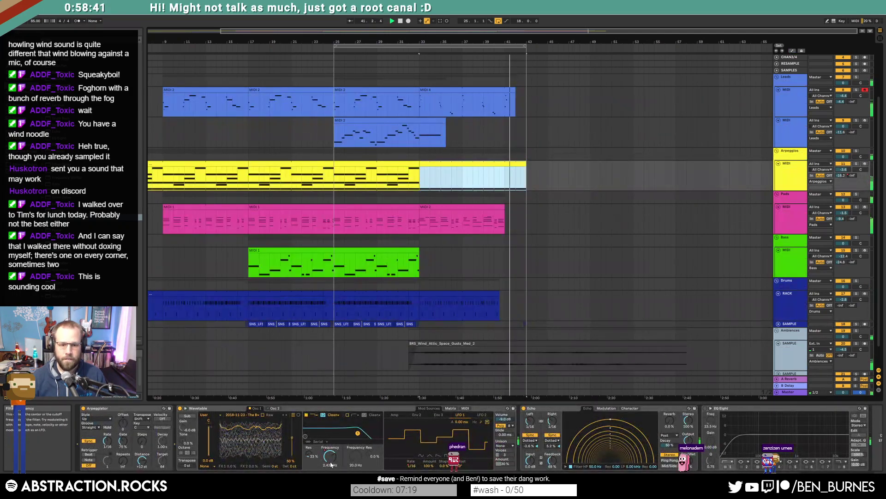
{"action": "left_click", "coordinate": [506, 175]}
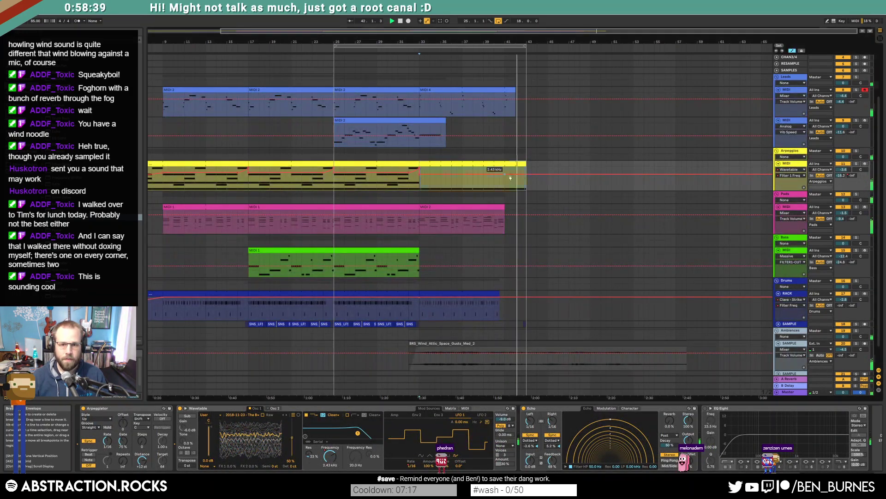
{"action": "mouse_move", "coordinate": [526, 174]}
{"action": "left_mouse_down"}
{"action": "mouse_move", "coordinate": [527, 190]}
{"action": "mouse_move", "coordinate": [517, 179]}
{"action": "left_mouse_up"}
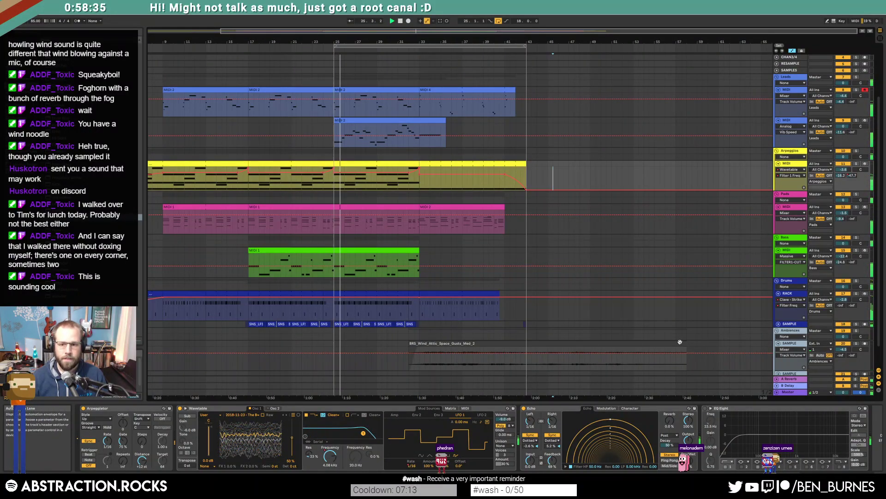
{"action": "left_click_drag", "start_coordinate": [685, 354], "coordinate": [533, 352]}
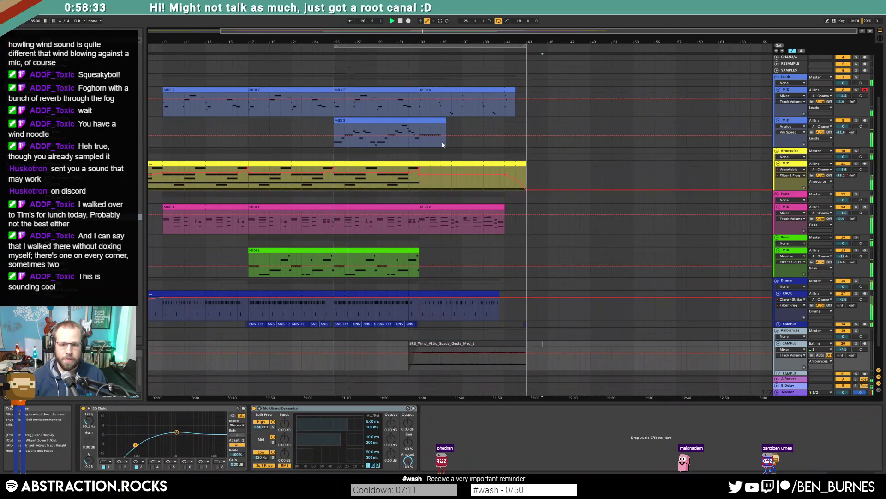
Step: Copy bars 25 to 33 of the lead, arpeggio, pad, bass and drum tracks to bar 43
{"action": "left_click_drag", "start_coordinate": [334, 101], "coordinate": [413, 333]}
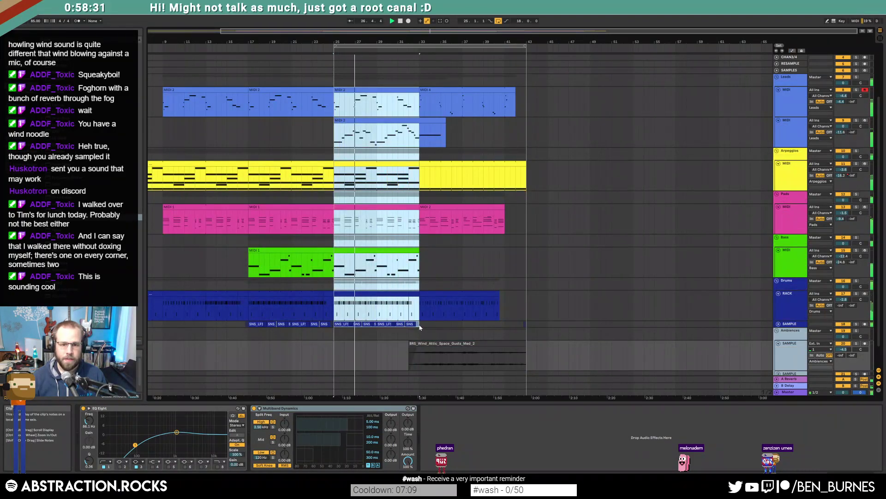
{"action": "left_click", "coordinate": [533, 111]}
{"action": "key", "text": "ctrl+v"}
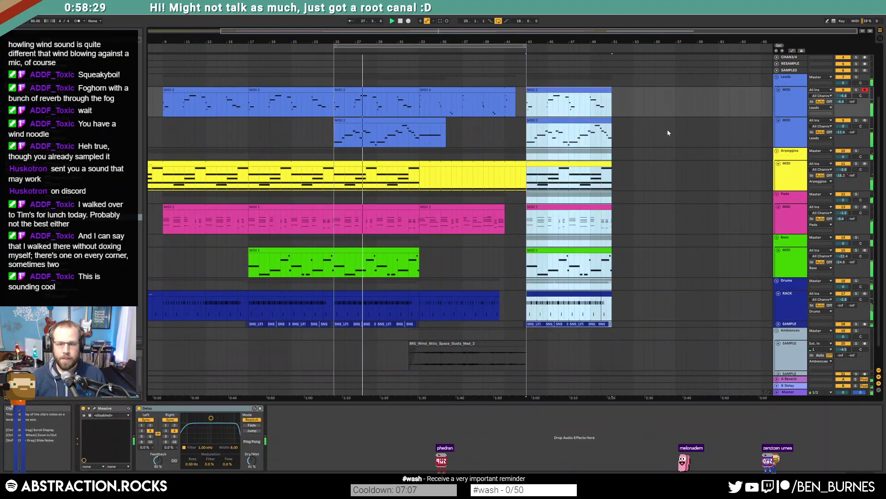
{"action": "left_click", "coordinate": [664, 131]}
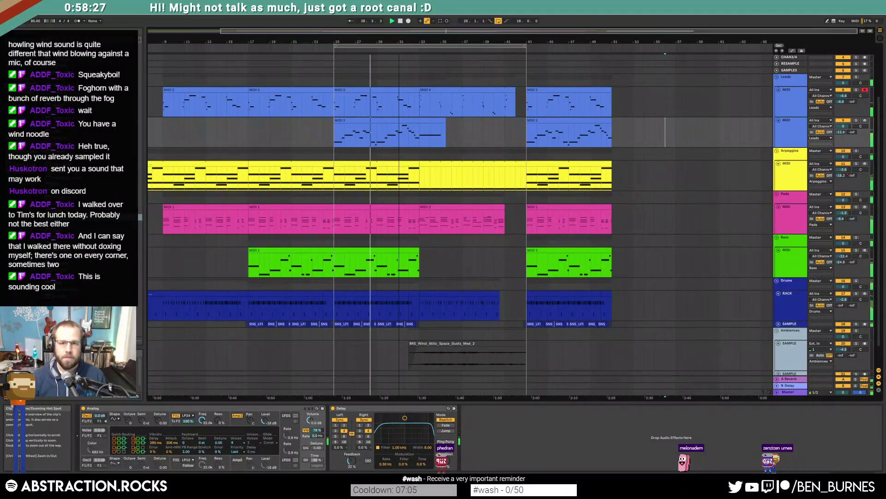
Step: Open the pad clip after bar 33, raise the top note of the chord in its seventh bar, and close the clip editor
{"action": "left_click_drag", "start_coordinate": [477, 33], "coordinate": [478, 29]}
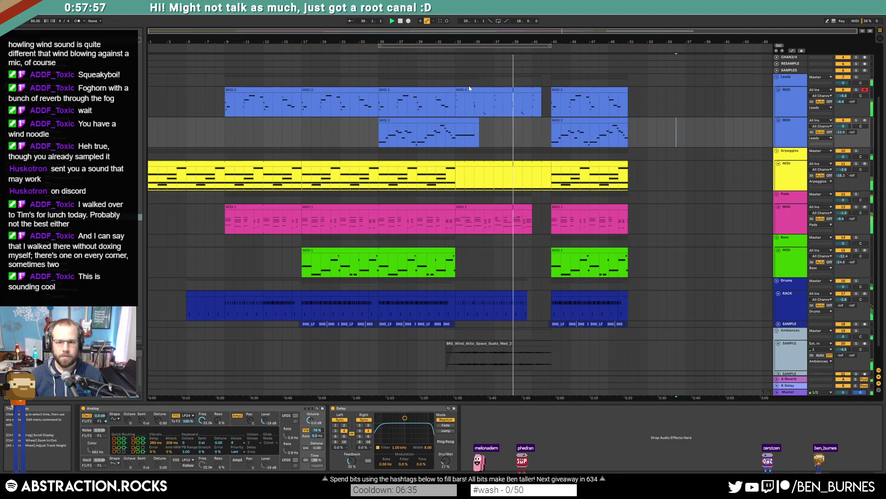
{"action": "double_click", "coordinate": [526, 222]}
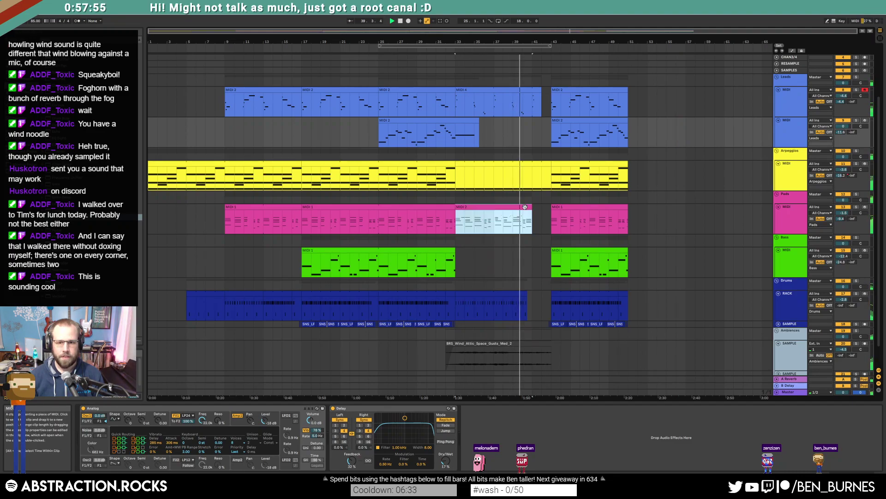
{"action": "left_click", "coordinate": [724, 373]}
{"action": "key", "text": "Up"}
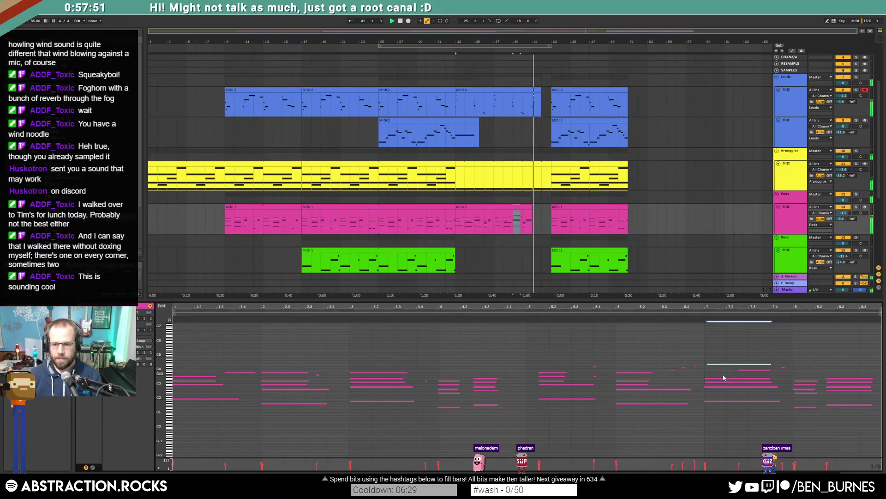
{"action": "left_click", "coordinate": [635, 251]}
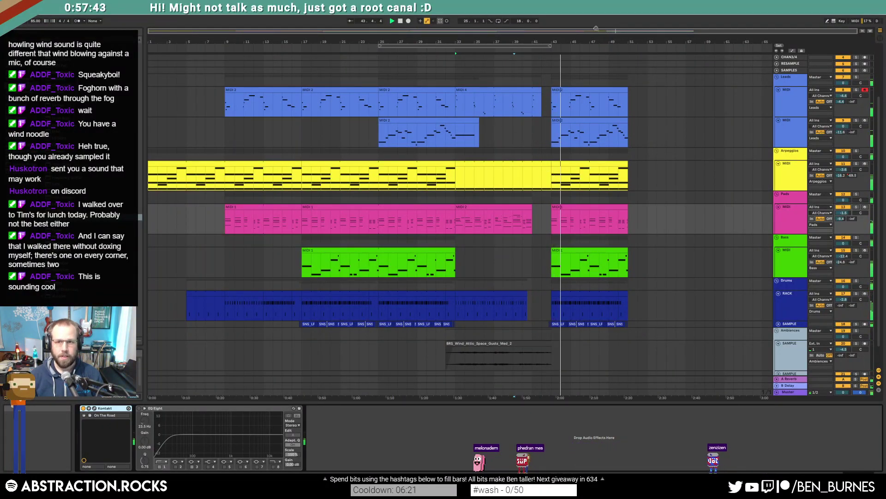
Step: Duplicate the first lead track's bar 43 clip onto bar 51, and extend the arpeggio, pad and bass clips to bar 59
{"action": "left_click_drag", "start_coordinate": [619, 31], "coordinate": [645, 51]}
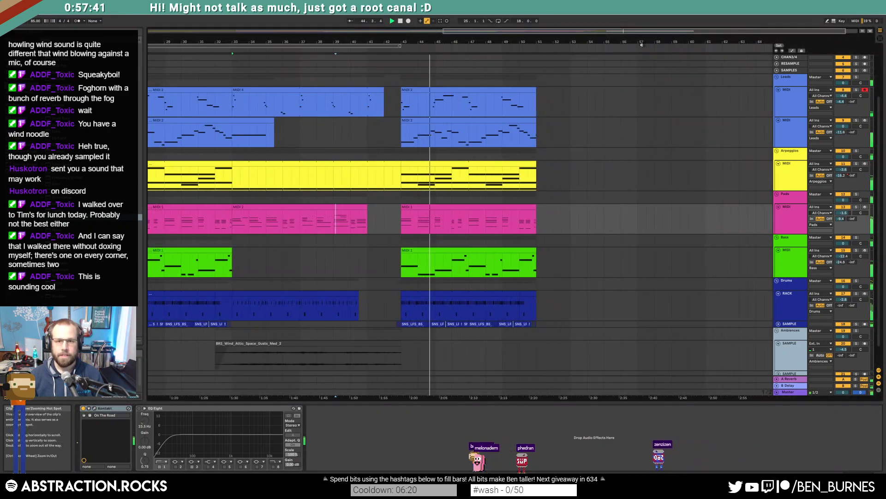
{"action": "left_click", "coordinate": [527, 93]}
{"action": "key", "text": "ctrl+d"}
{"action": "left_click_drag", "start_coordinate": [536, 179], "coordinate": [670, 179]}
{"action": "left_click_drag", "start_coordinate": [536, 217], "coordinate": [671, 217]}
{"action": "left_click_drag", "start_coordinate": [536, 262], "coordinate": [672, 270]}
Step: Duplicate the drum rack and drum sample clips of bars 43 to 51 onto bar 51, then select bar 51 on the second lead track
{"action": "scroll", "coordinate": [536, 291], "scroll_direction": "down", "scroll_amount": 2}
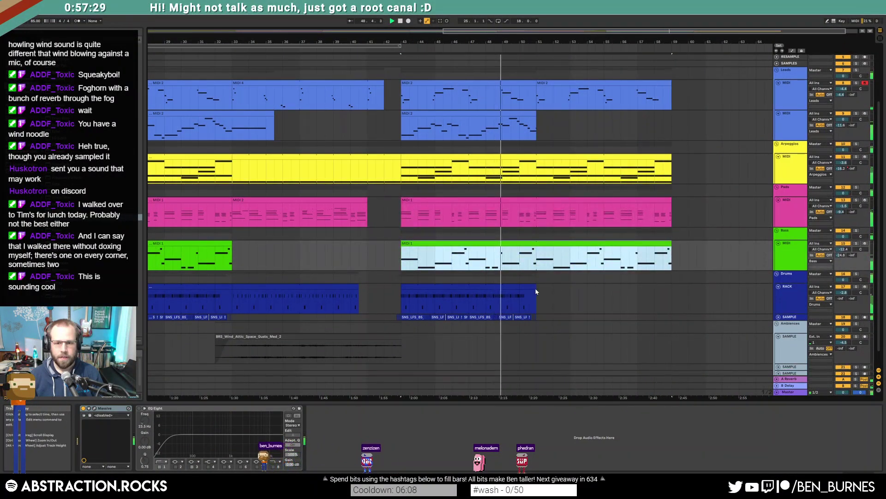
{"action": "mouse_move", "coordinate": [538, 280]}
{"action": "left_mouse_down"}
{"action": "mouse_move", "coordinate": [441, 306]}
{"action": "mouse_move", "coordinate": [402, 305]}
{"action": "left_mouse_up"}
{"action": "key", "text": "ctrl+d"}
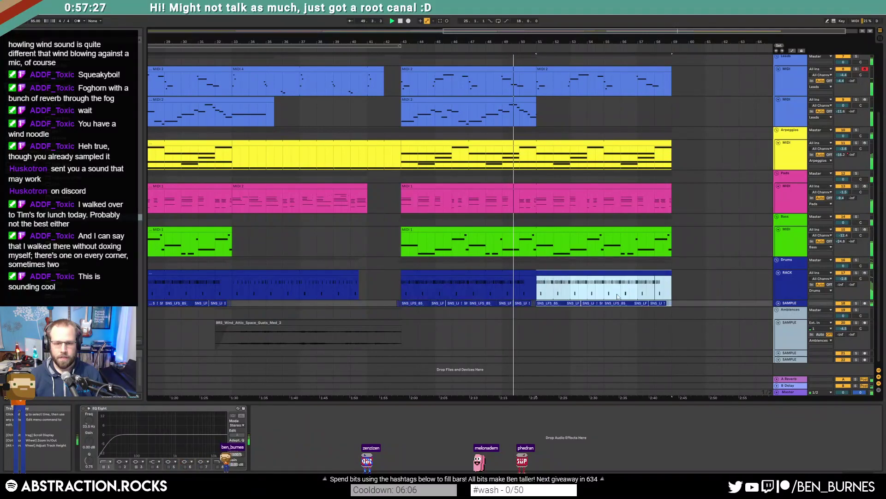
{"action": "left_click", "coordinate": [696, 285]}
{"action": "left_click", "coordinate": [543, 110]}
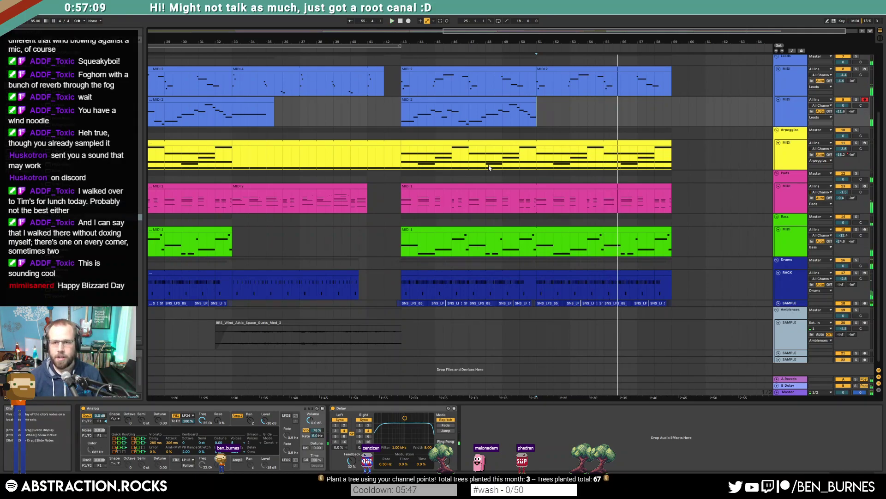
Step: Stop playback and reshape the arpeggio's Filter 1 Freq automation after bar 43, removing the sudden drop at bar 51
{"action": "key", "text": "space"}
{"action": "left_click", "coordinate": [547, 143]}
{"action": "key", "text": "a"}
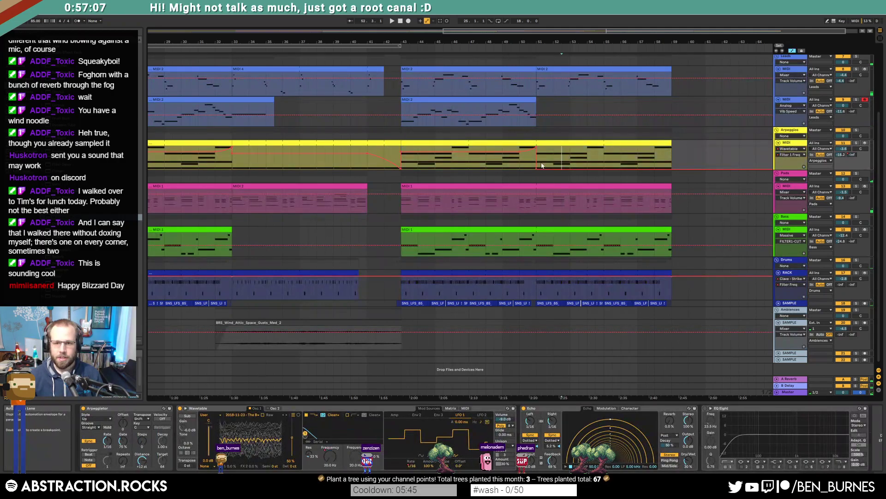
{"action": "left_click", "coordinate": [537, 169]}
{"action": "left_click_drag", "start_coordinate": [535, 163], "coordinate": [407, 156]}
{"action": "left_click", "coordinate": [539, 168]}
Step: Record a new MIDI part on the second lead track from bar 51 to bar 61
{"action": "left_click", "coordinate": [541, 102]}
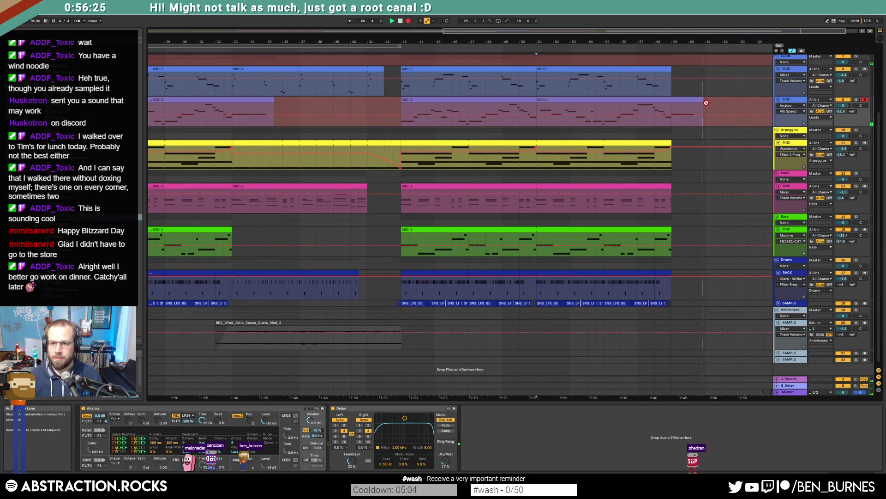
{"action": "key", "text": "space"}
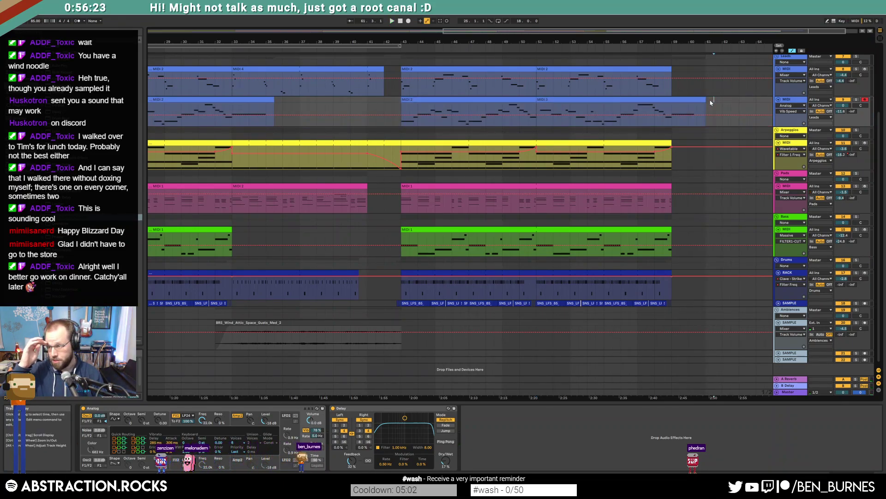
Step: Consolidate the second lead track's two clips between bars 43 and 61 into one clip
{"action": "left_click", "coordinate": [670, 69]}
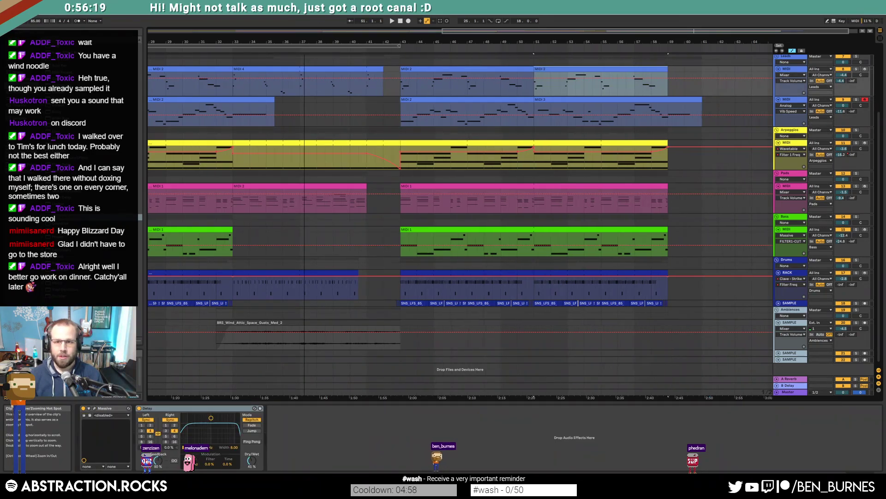
{"action": "double_click", "coordinate": [536, 30]}
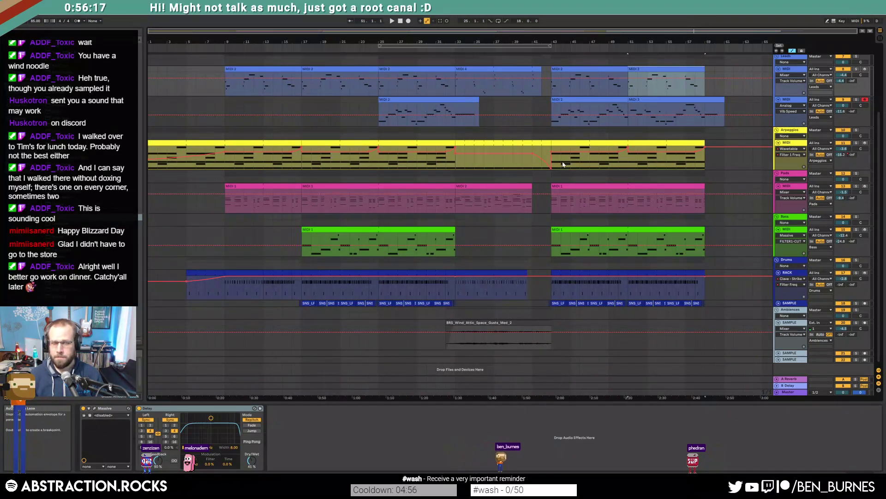
{"action": "left_click", "coordinate": [717, 101]}
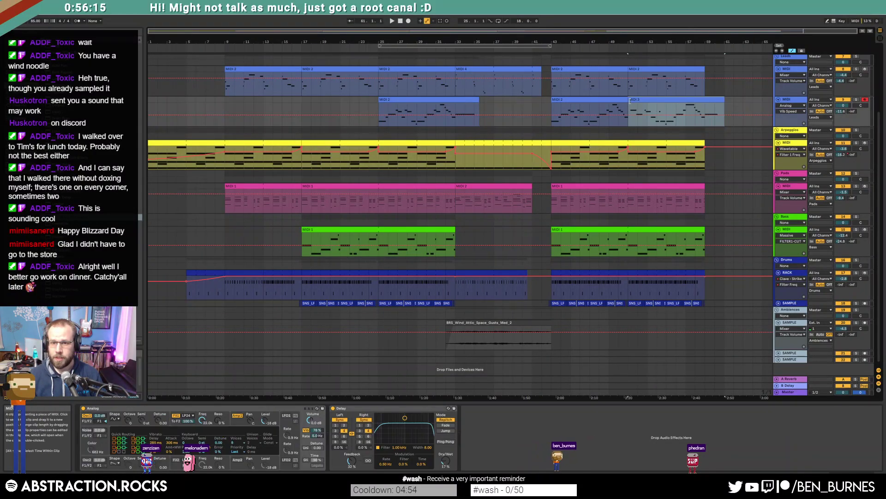
{"action": "left_click", "coordinate": [613, 102], "text": "shift"}
{"action": "key", "text": "ctrl+j"}
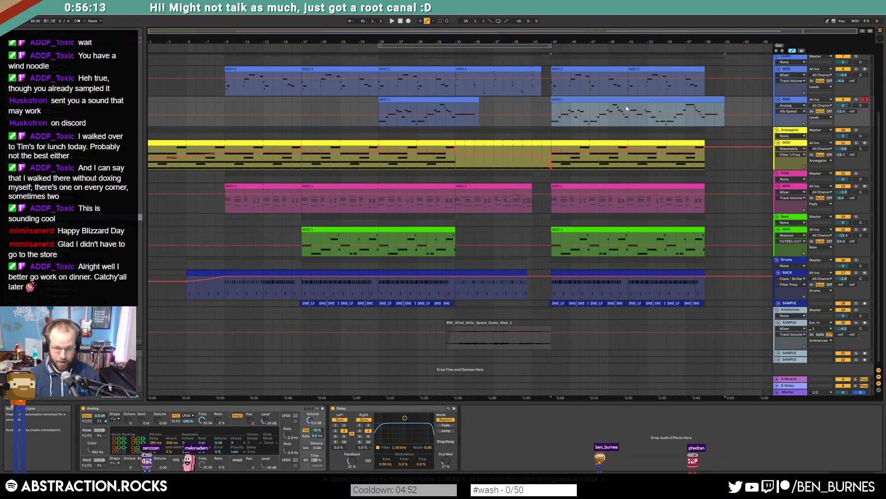
Step: Open the consolidated lead clip, select the short note at bar 9, and play the passage leading into it
{"action": "scroll", "coordinate": [630, 111], "scroll_direction": "up", "scroll_amount": 5}
{"action": "double_click", "coordinate": [637, 100]}
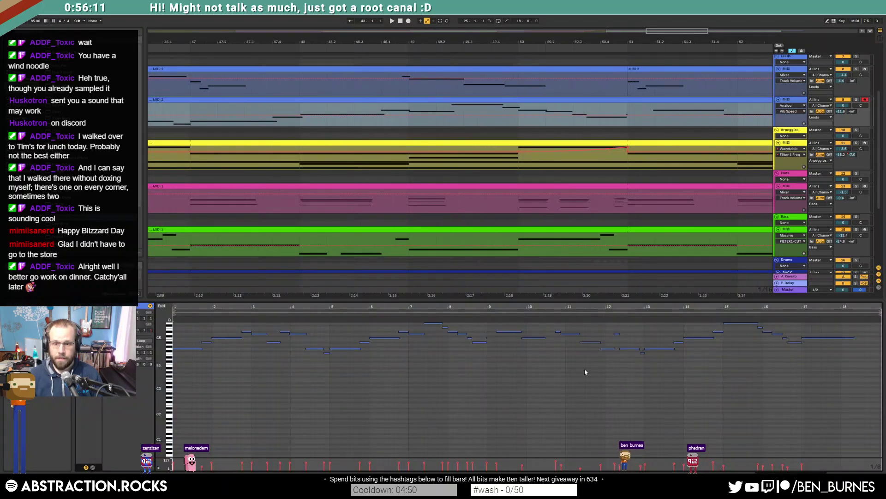
{"action": "left_click", "coordinate": [571, 356]}
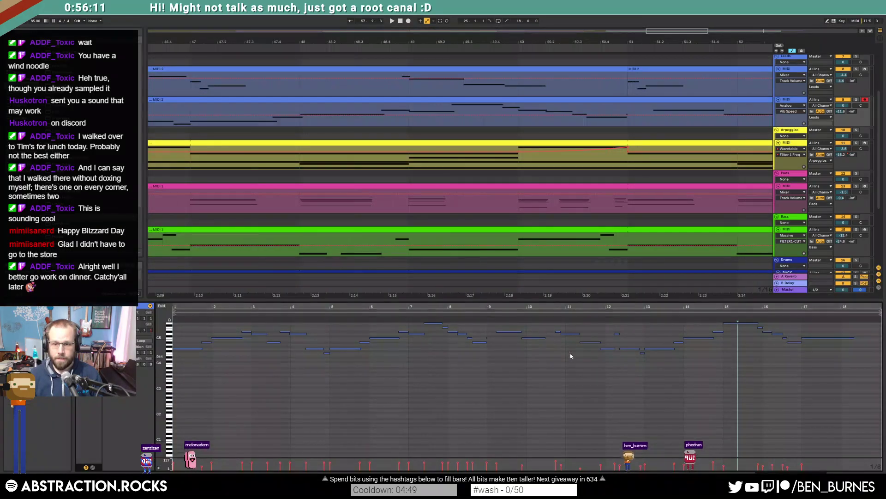
{"action": "left_click", "coordinate": [494, 341]}
{"action": "left_click", "coordinate": [467, 314]}
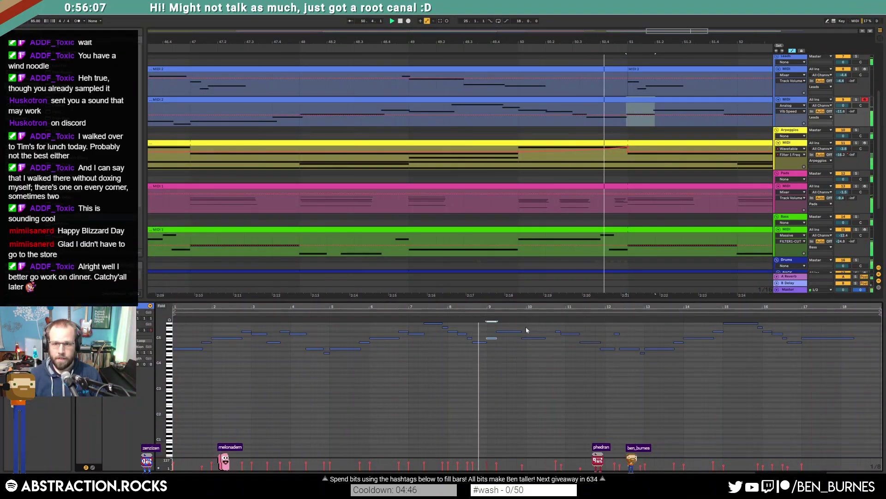
Step: Reopen the consolidated lead clip in a wider arrangement view and shorten the overlapping note ends in bars 5 to 7
{"action": "key", "text": "shift+Tab"}
{"action": "left_click_drag", "start_coordinate": [513, 41], "coordinate": [476, 18]}
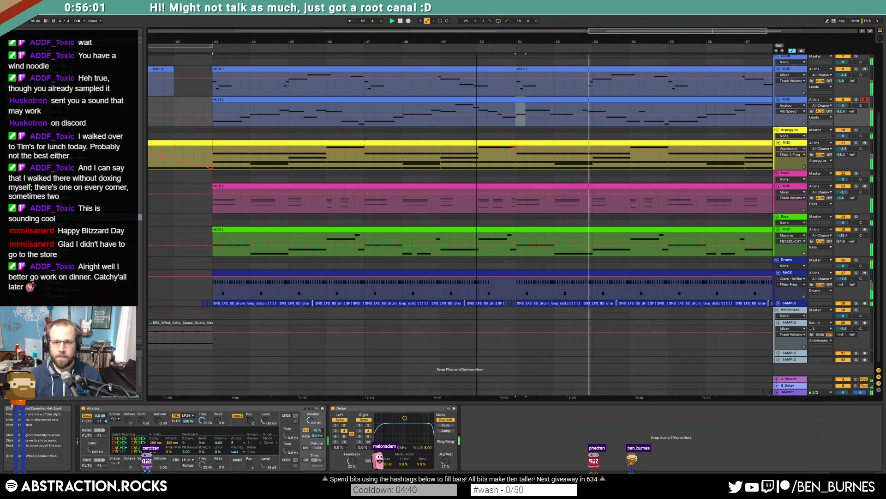
{"action": "double_click", "coordinate": [485, 98]}
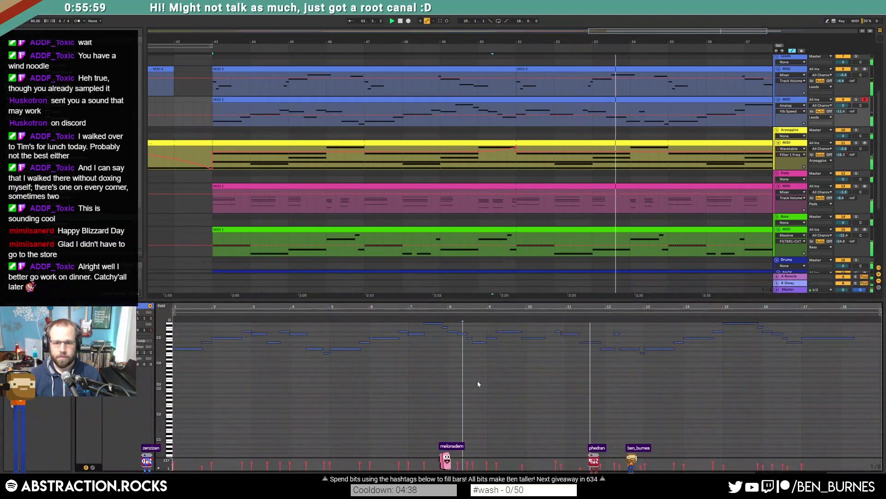
{"action": "left_click", "coordinate": [395, 338]}
{"action": "left_click_drag", "start_coordinate": [361, 349], "coordinate": [358, 350]}
{"action": "left_click", "coordinate": [400, 341]}
{"action": "left_click_drag", "start_coordinate": [423, 334], "coordinate": [420, 337]}
{"action": "left_click", "coordinate": [511, 349]}
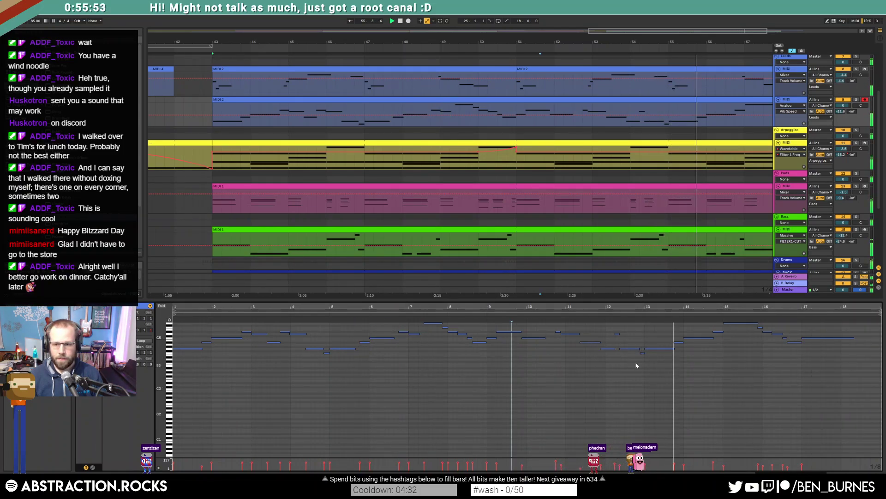
Step: Tidy the ends of the long note in bar 13, the high note in bar 15 and the short note in bar 16
{"action": "left_click", "coordinate": [674, 348]}
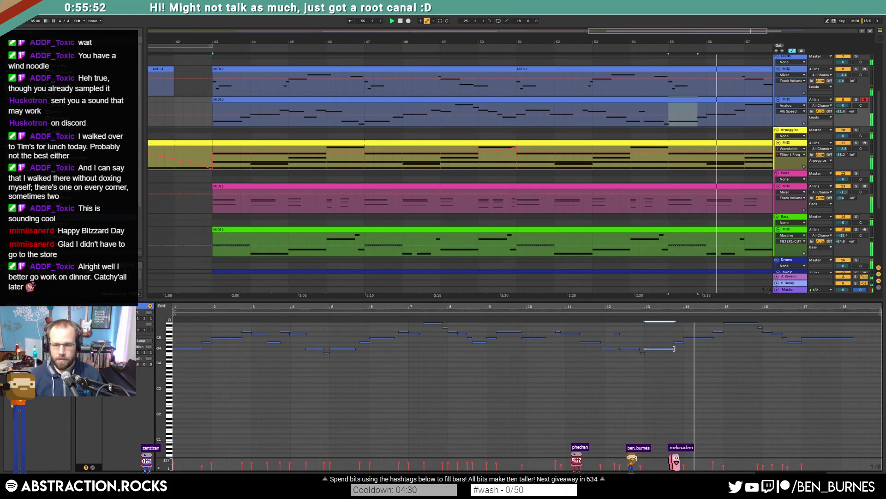
{"action": "left_click", "coordinate": [708, 370]}
{"action": "left_click_drag", "start_coordinate": [757, 323], "coordinate": [749, 323]}
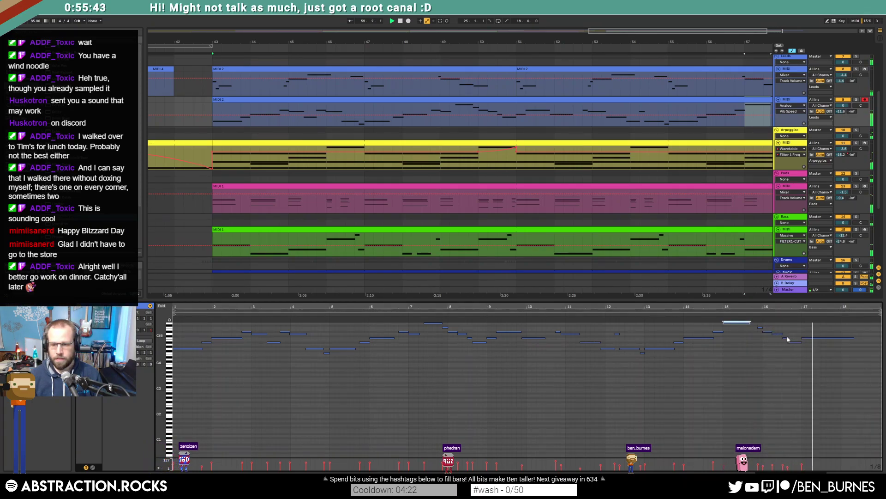
{"action": "scroll", "coordinate": [792, 326], "scroll_direction": "up", "scroll_amount": 3}
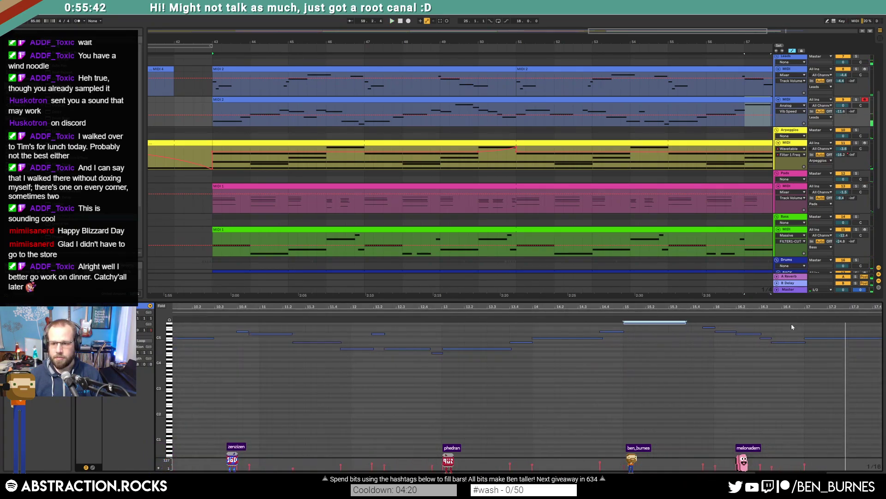
{"action": "left_click", "coordinate": [770, 338]}
{"action": "left_click", "coordinate": [768, 338]}
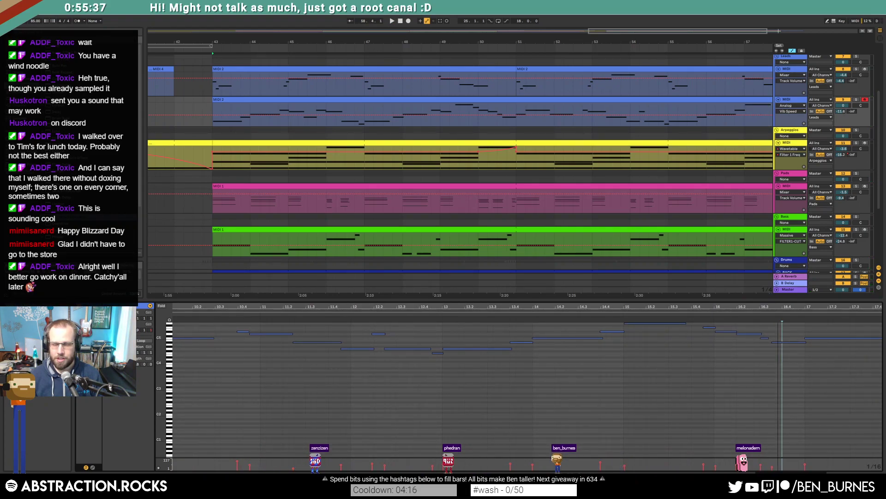
Step: Tidy the end of the long low note in bar 5 and the high note in bar 7 of the lead clip
{"action": "scroll", "coordinate": [424, 349], "scroll_direction": "down", "scroll_amount": 5}
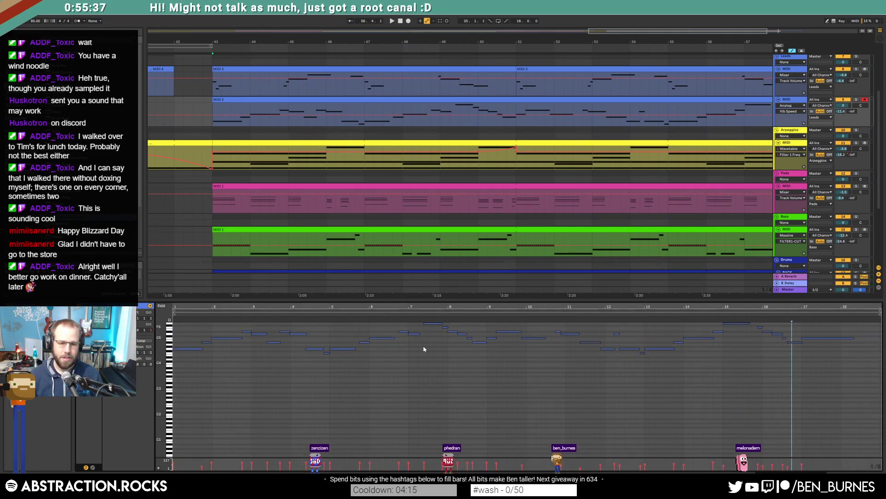
{"action": "left_click", "coordinate": [289, 331]}
{"action": "left_click", "coordinate": [344, 350]}
{"action": "left_click", "coordinate": [354, 349]}
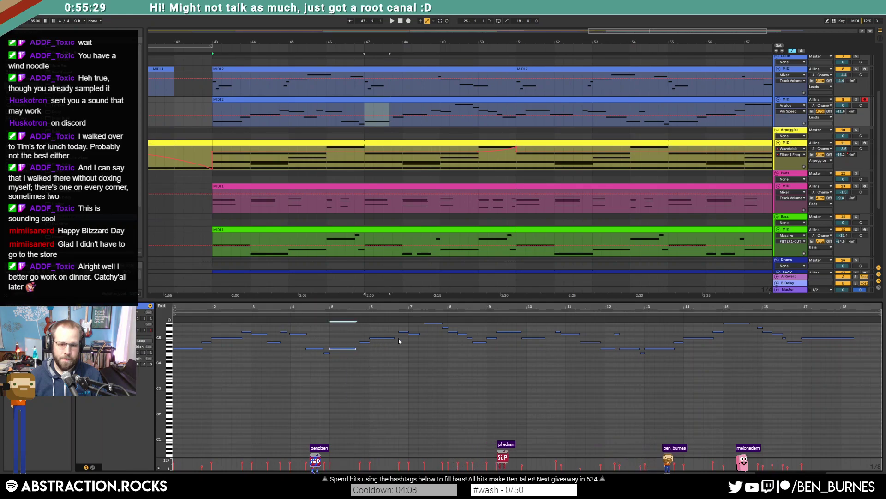
{"action": "left_click", "coordinate": [422, 341]}
{"action": "left_click", "coordinate": [441, 322]}
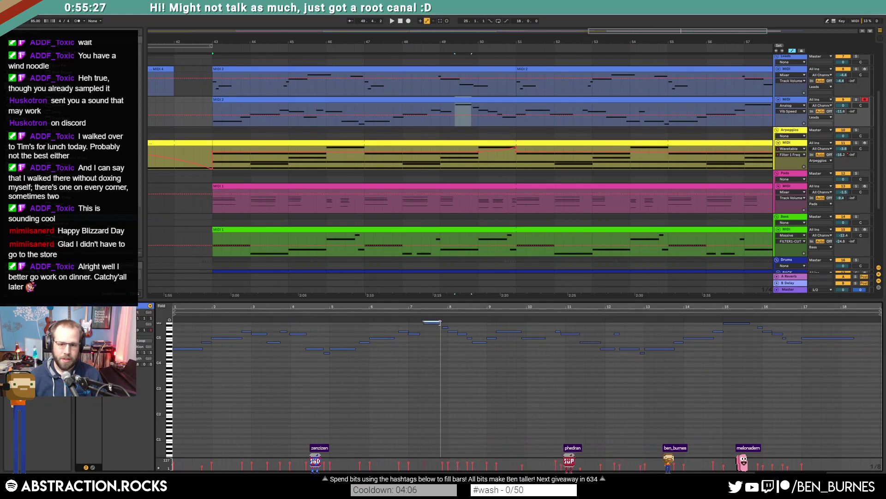
Step: Play from bar 33 and extend the end of the first bass clip by one bar to bar 34
{"action": "left_click_drag", "start_coordinate": [625, 31], "coordinate": [308, 57]}
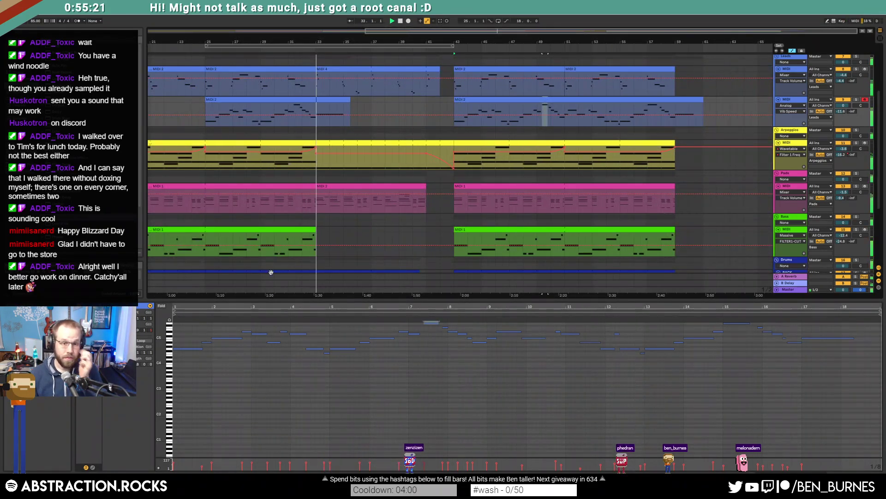
{"action": "left_click_drag", "start_coordinate": [317, 229], "coordinate": [341, 234]}
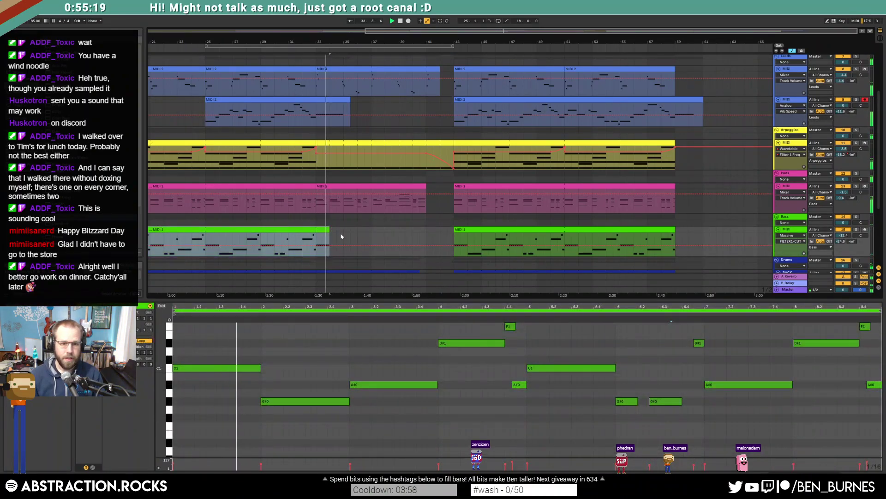
{"action": "key", "text": "a"}
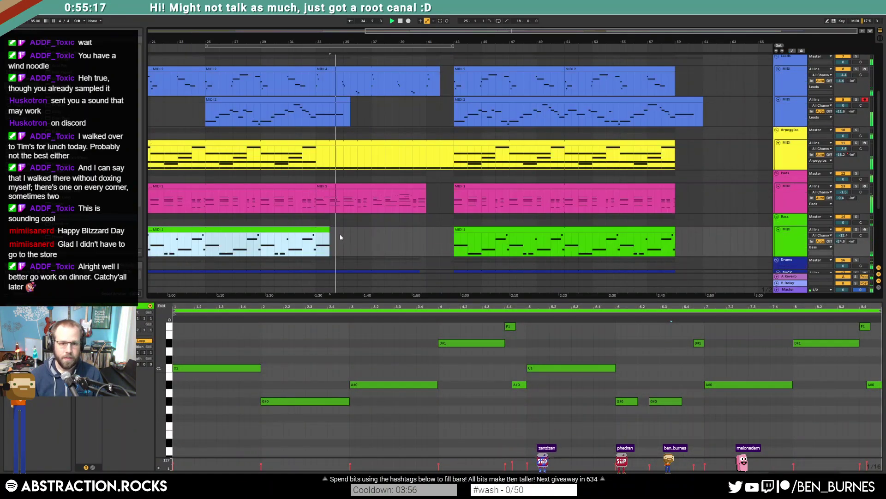
Step: Insert a Utility between Massive and EQ Eight on the bass track and automate its gain down to bar 34, then back to 0 dB
{"action": "key", "text": "shift+Tab"}
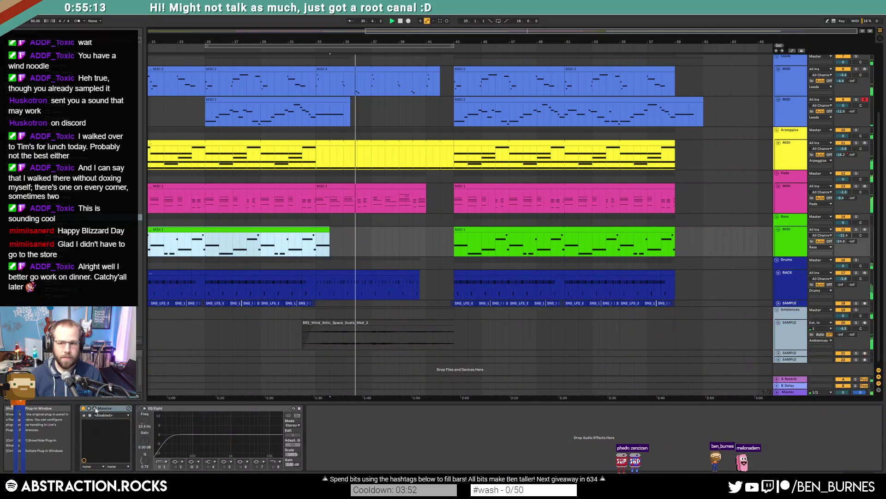
{"action": "left_click_drag", "start_coordinate": [58, 283], "coordinate": [137, 436]}
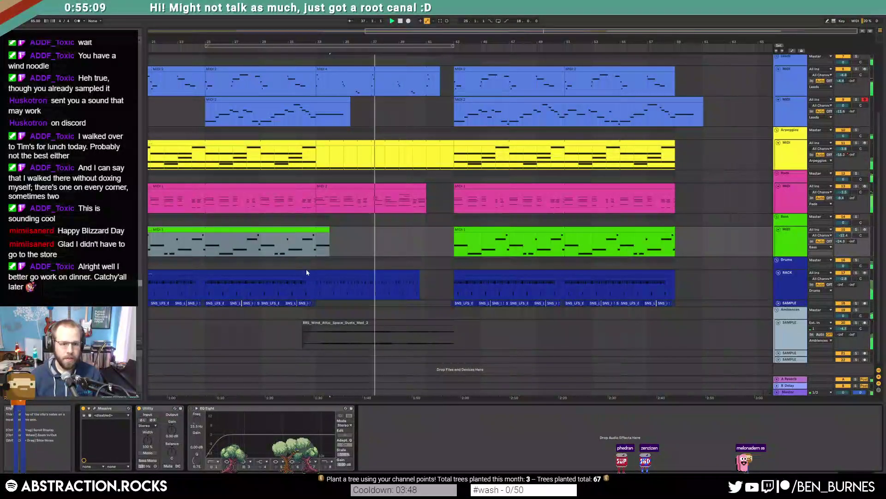
{"action": "key", "text": "a"}
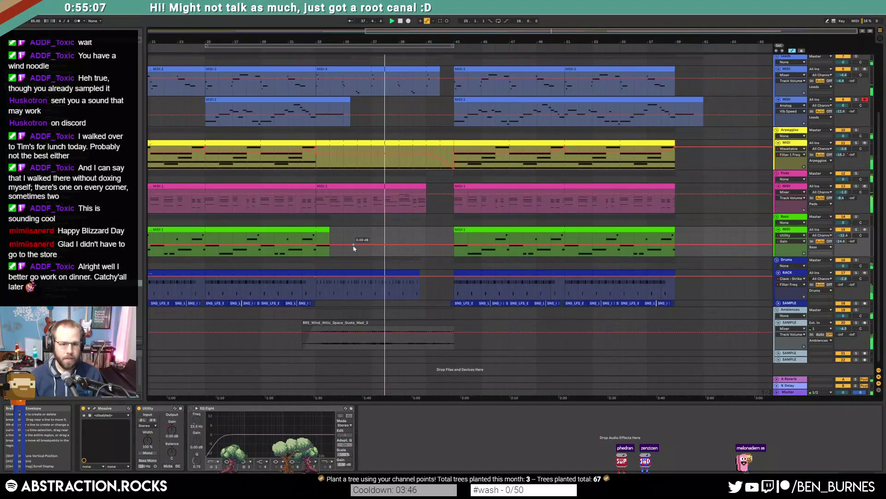
{"action": "mouse_move", "coordinate": [329, 246]}
{"action": "left_mouse_down"}
{"action": "mouse_move", "coordinate": [323, 257]}
{"action": "mouse_move", "coordinate": [335, 243]}
{"action": "left_mouse_up"}
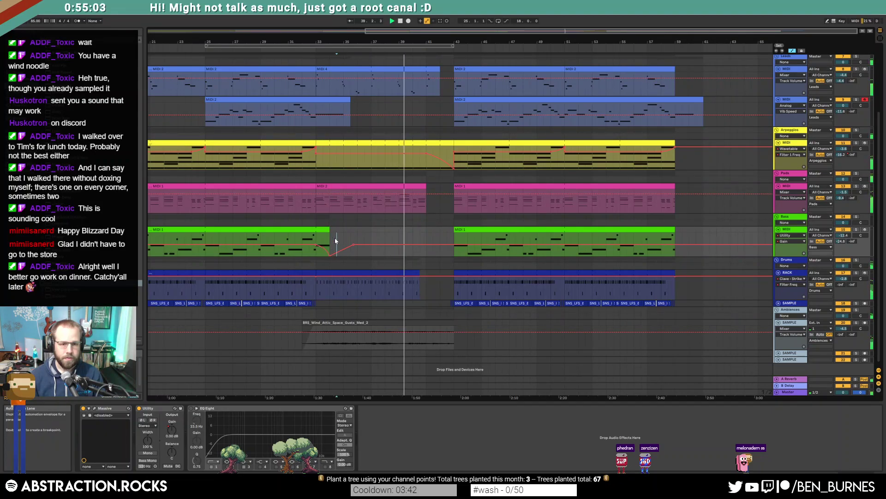
{"action": "key", "text": "a"}
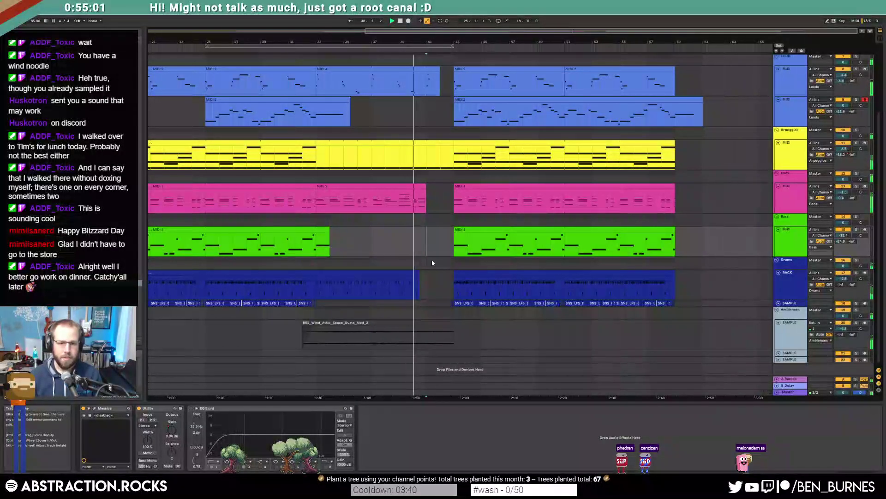
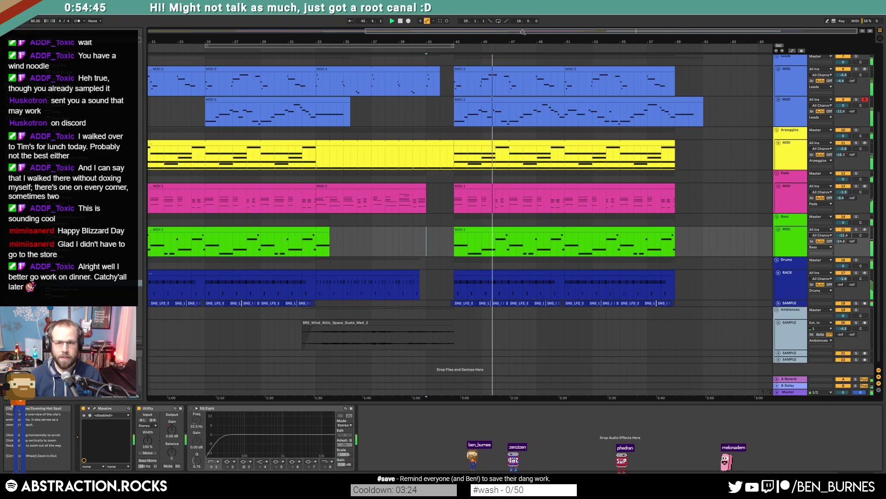
Step: Reopen the second lead's clip from bars 43 to 61 and tidy the overlapping note ends in bars 8, 11 and 12
{"action": "scroll", "coordinate": [383, 68], "scroll_direction": "down", "scroll_amount": 4}
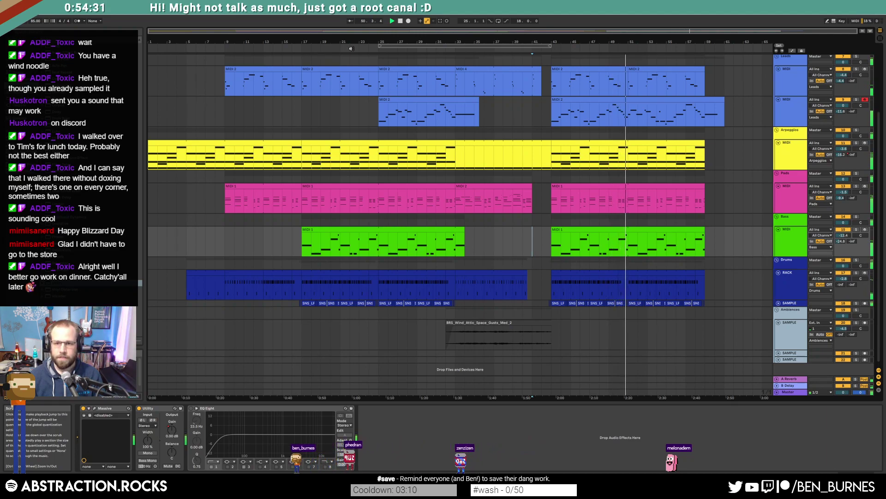
{"action": "double_click", "coordinate": [633, 99]}
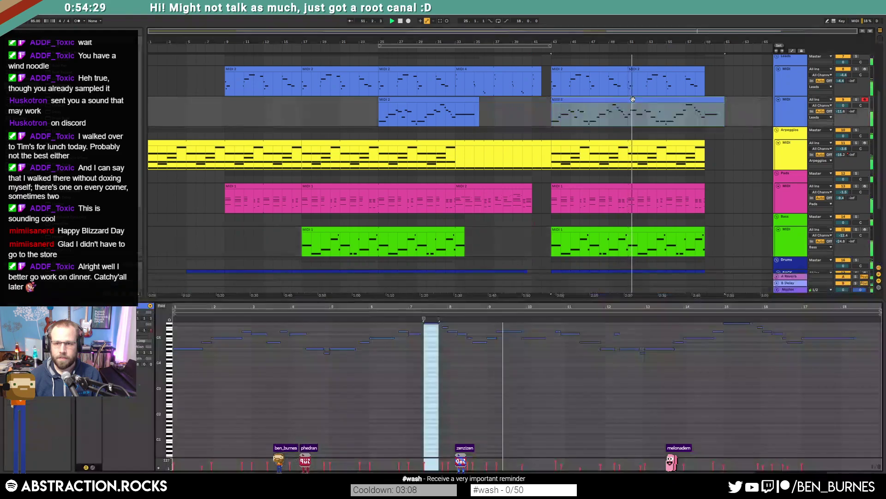
{"action": "left_click", "coordinate": [478, 347]}
{"action": "left_click", "coordinate": [480, 343]}
{"action": "left_click", "coordinate": [496, 356]}
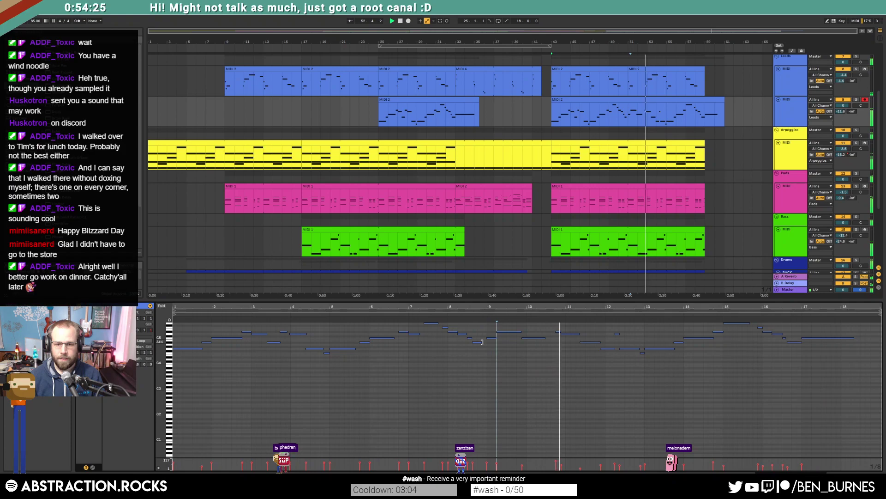
{"action": "left_click_drag", "start_coordinate": [471, 337], "coordinate": [469, 337]}
{"action": "left_click", "coordinate": [521, 373]}
{"action": "left_click", "coordinate": [590, 342]}
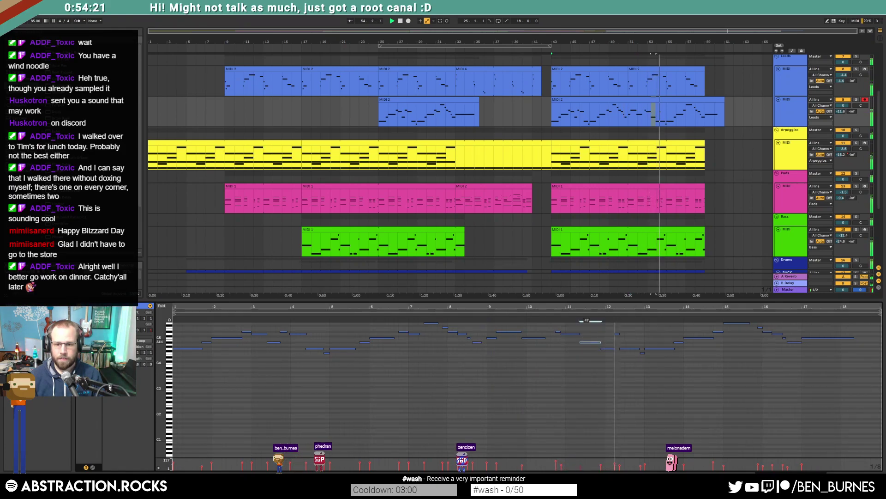
{"action": "left_click", "coordinate": [617, 333]}
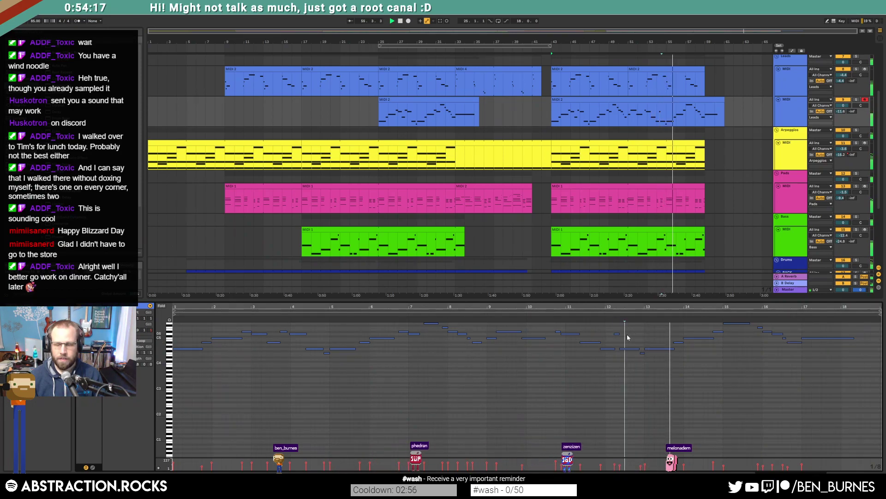
Step: Play the second lead from bar 51 while checking its Analog glide time against the clip's notes
{"action": "key", "text": "shift+Tab"}
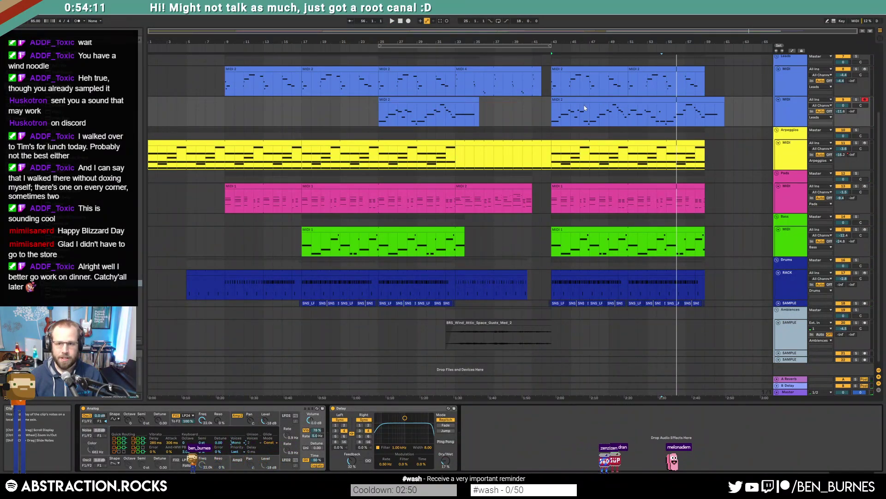
{"action": "left_click", "coordinate": [630, 117]}
{"action": "key", "text": "space"}
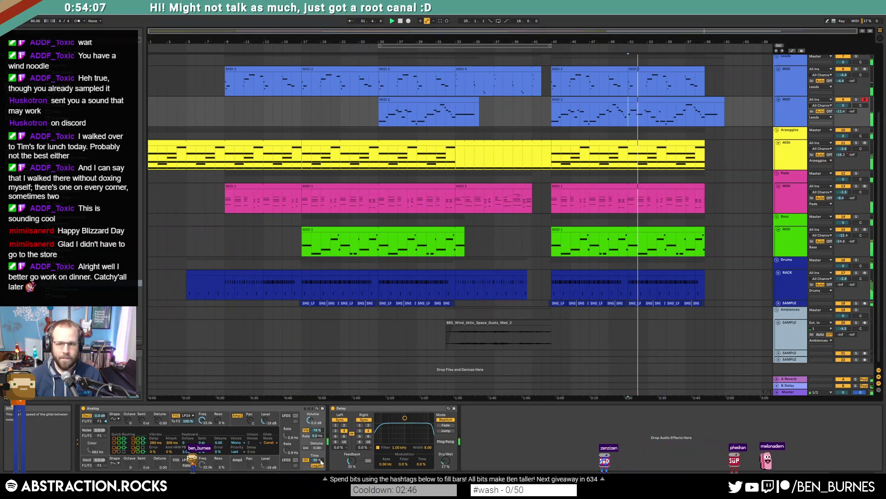
{"action": "key", "text": "shift+Tab"}
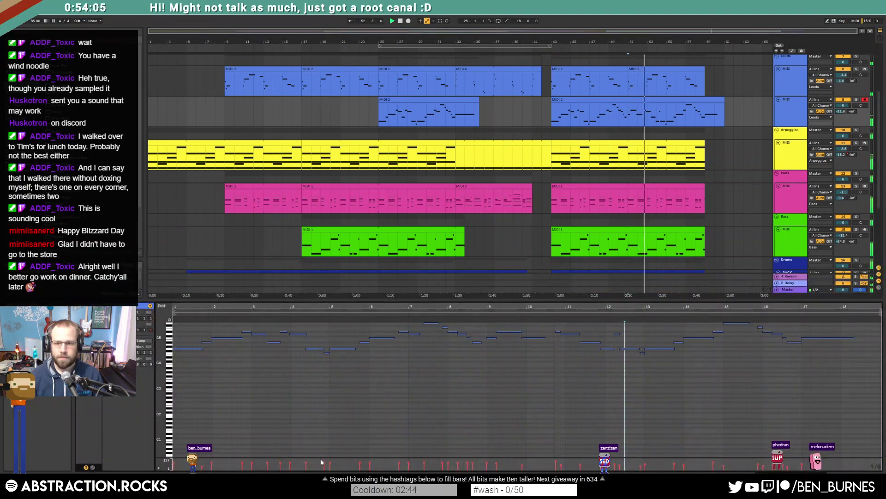
{"action": "key", "text": "shift+Tab"}
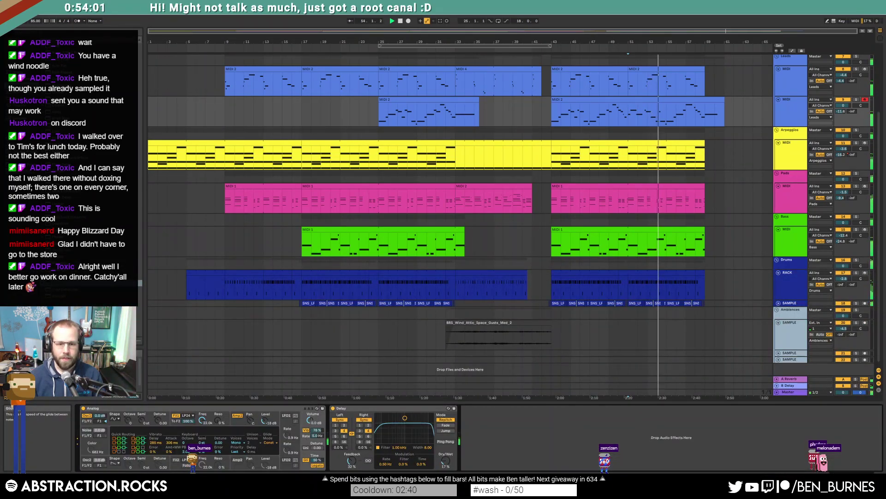
{"action": "key", "text": "shift+Tab"}
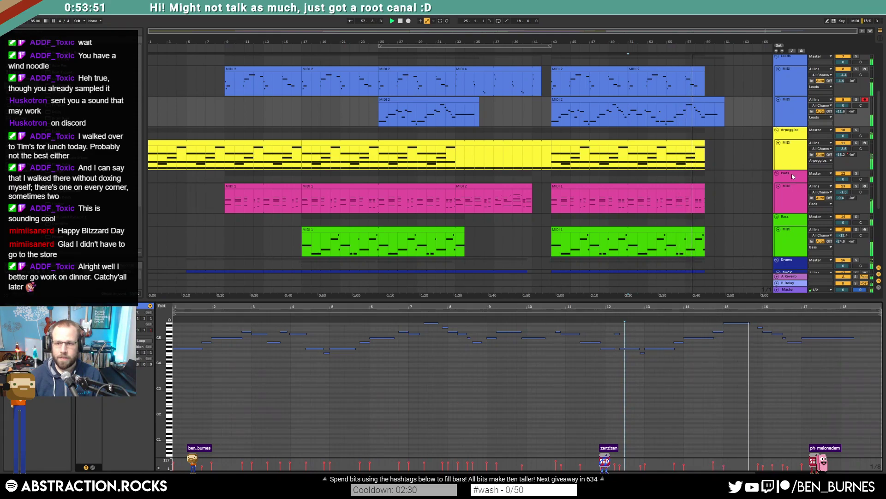
Step: Duplicate the drum rack and sample clips of bars 51 to 59 into bars 59 to 67
{"action": "scroll", "coordinate": [695, 225], "scroll_direction": "down", "scroll_amount": 3}
{"action": "left_click_drag", "start_coordinate": [705, 208], "coordinate": [629, 227]}
{"action": "key", "text": "ctrl+d"}
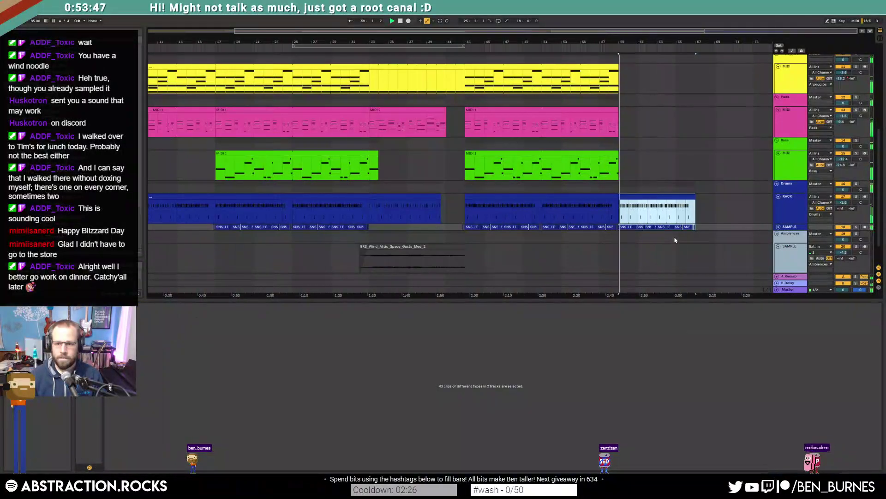
Step: Duplicate the arpeggio section of bars 43 to 59 into bars 59 to 75
{"action": "scroll", "coordinate": [685, 171], "scroll_direction": "up", "scroll_amount": 4}
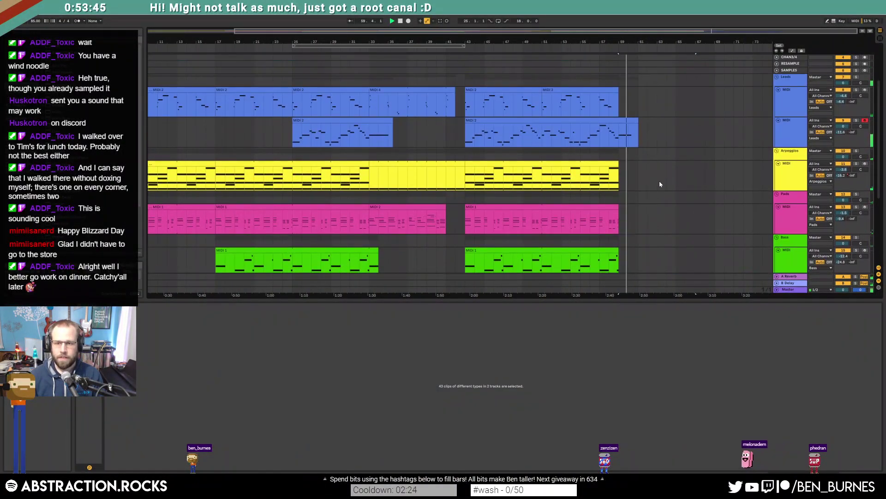
{"action": "left_click", "coordinate": [493, 171]}
{"action": "key", "text": "ctrl+d"}
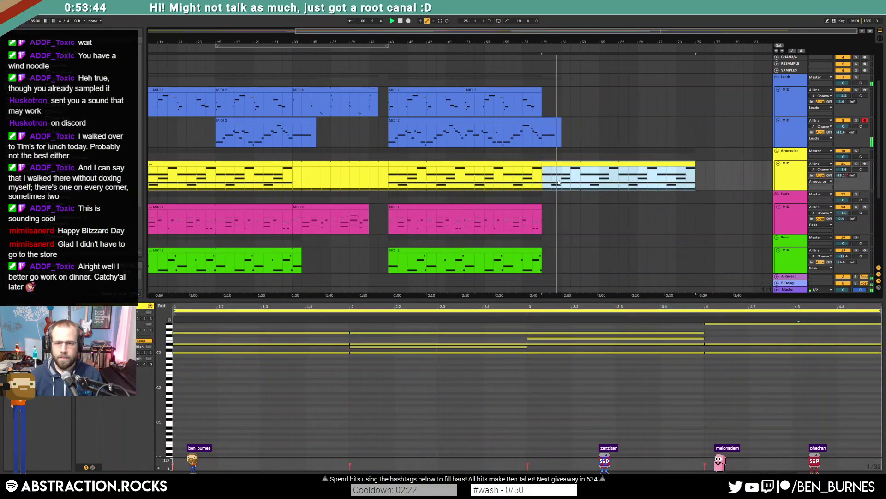
Step: Copy the sparse drum rack clip starting at bar 33 and paste it at bar 67
{"action": "key", "text": "a"}
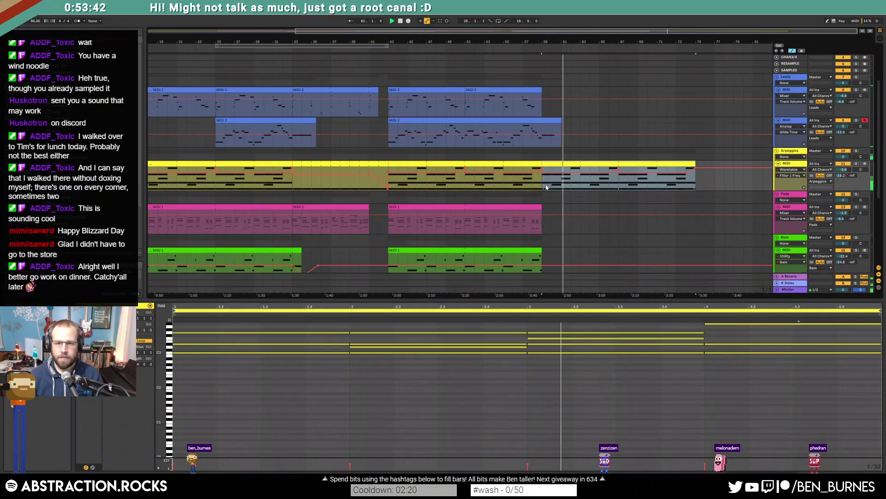
{"action": "key", "text": "shift+Tab"}
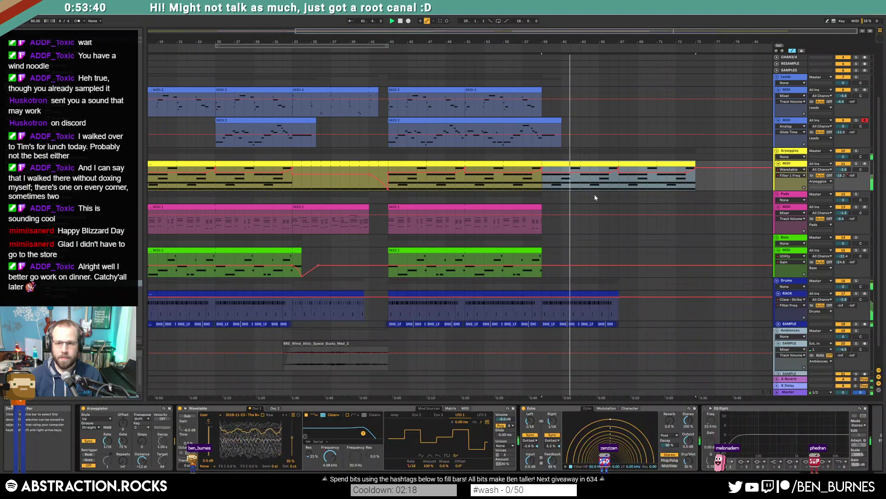
{"action": "scroll", "coordinate": [417, 267], "scroll_direction": "down", "scroll_amount": 2}
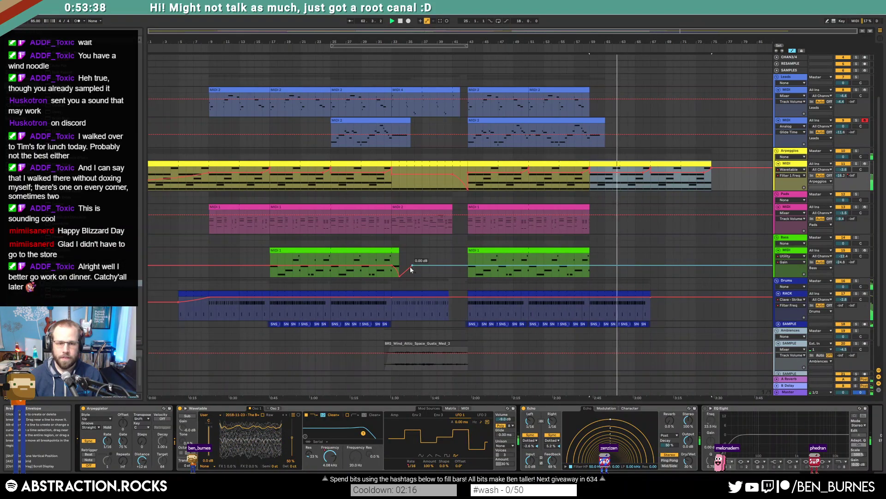
{"action": "left_click", "coordinate": [421, 293]}
{"action": "left_click", "coordinate": [651, 293]}
{"action": "key", "text": "ctrl+v"}
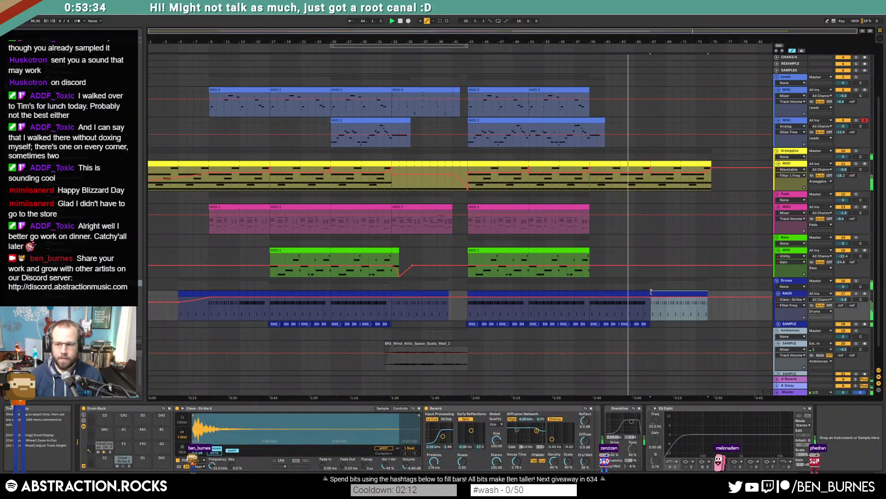
{"action": "key", "text": "a"}
Step: Draw a curved Filter 1 Freq automation descent on the arpeggio track from bar 67 down to the clip's end at bar 75
{"action": "left_click", "coordinate": [671, 163]}
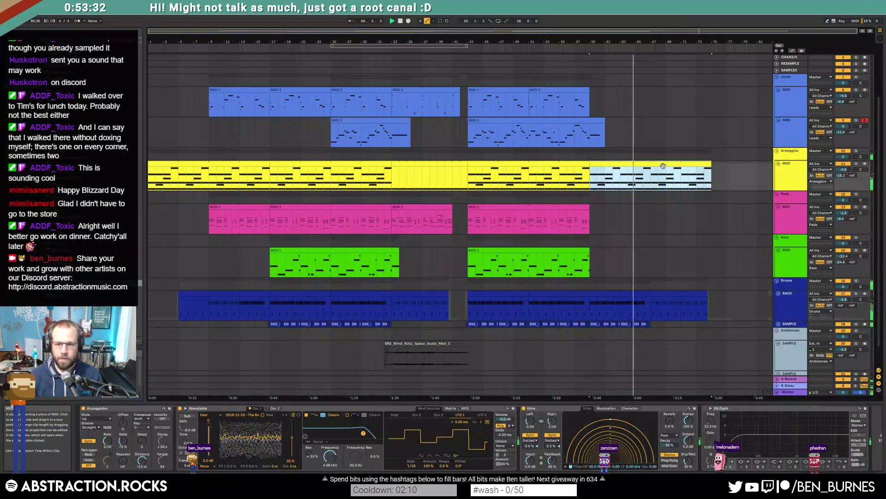
{"action": "key", "text": "a"}
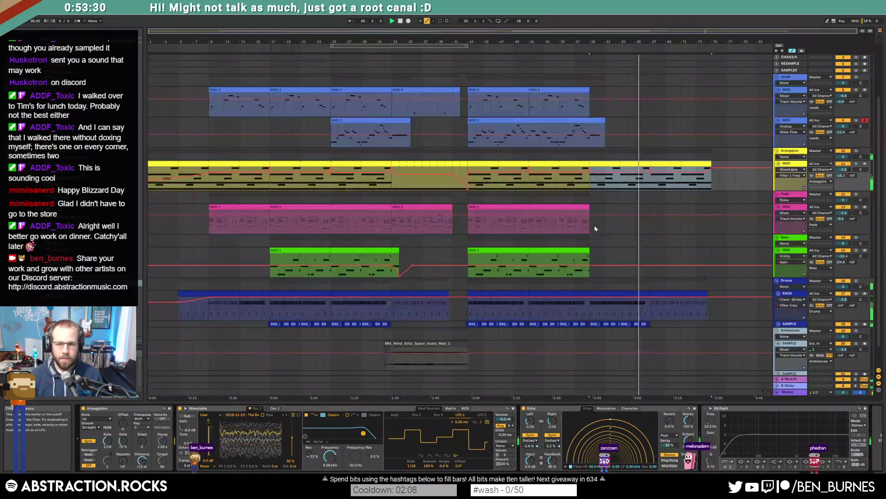
{"action": "left_click", "coordinate": [714, 170]}
{"action": "left_click_drag", "start_coordinate": [714, 170], "coordinate": [697, 190]}
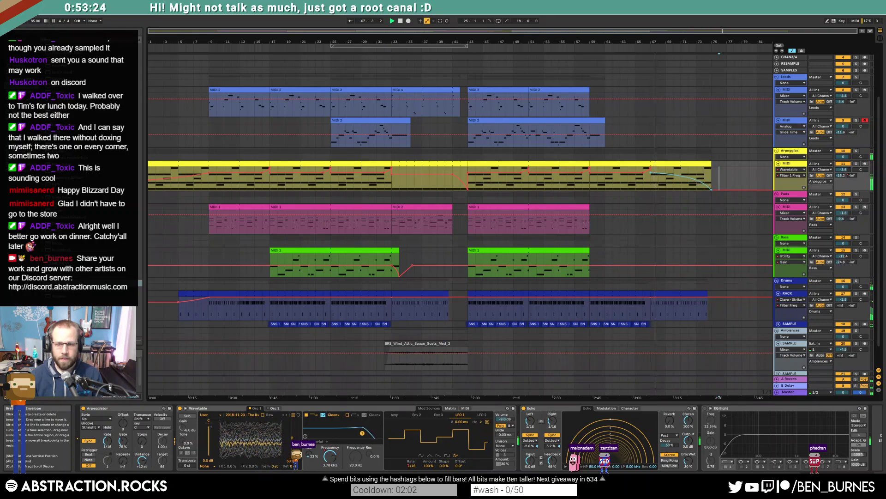
{"action": "key", "text": "a"}
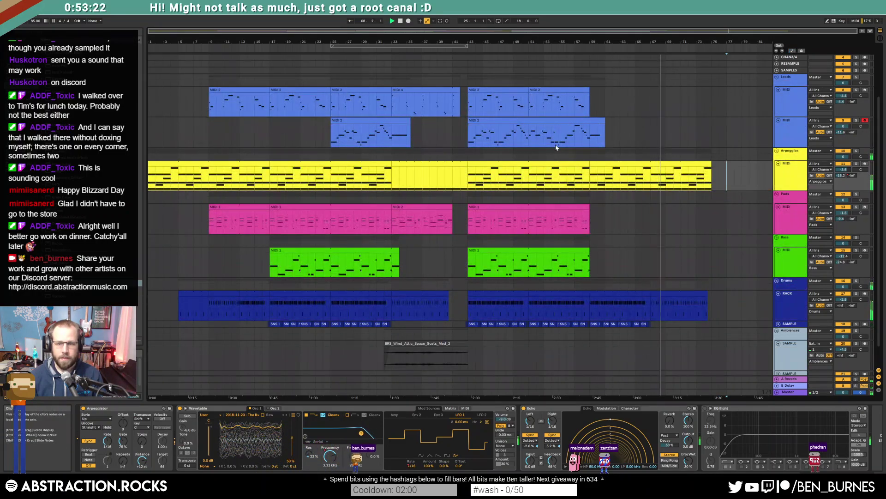
Step: Duplicate the pad clip of bars 43 to 59 into bars 59 to 75
{"action": "left_click", "coordinate": [592, 101]}
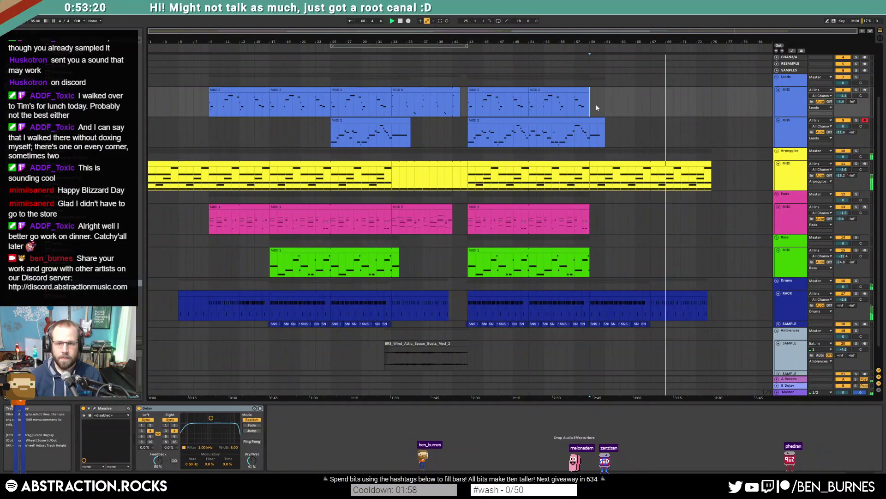
{"action": "left_click", "coordinate": [522, 211]}
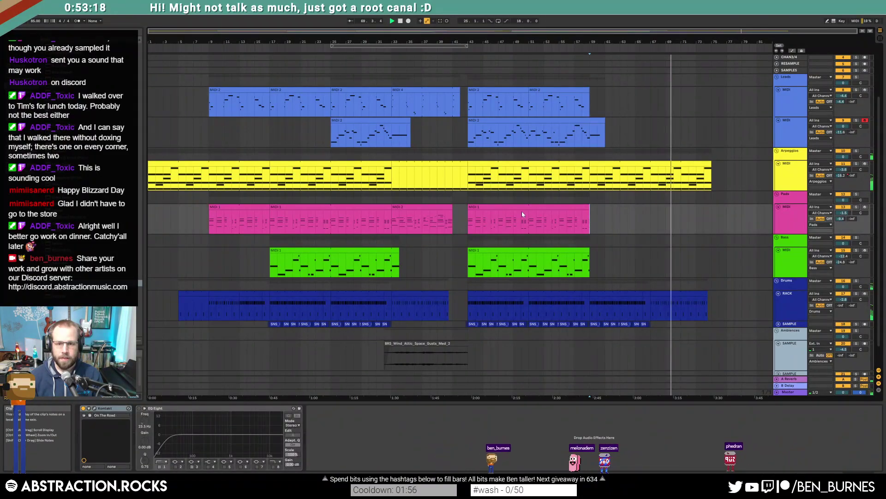
{"action": "key", "text": "ctrl+d"}
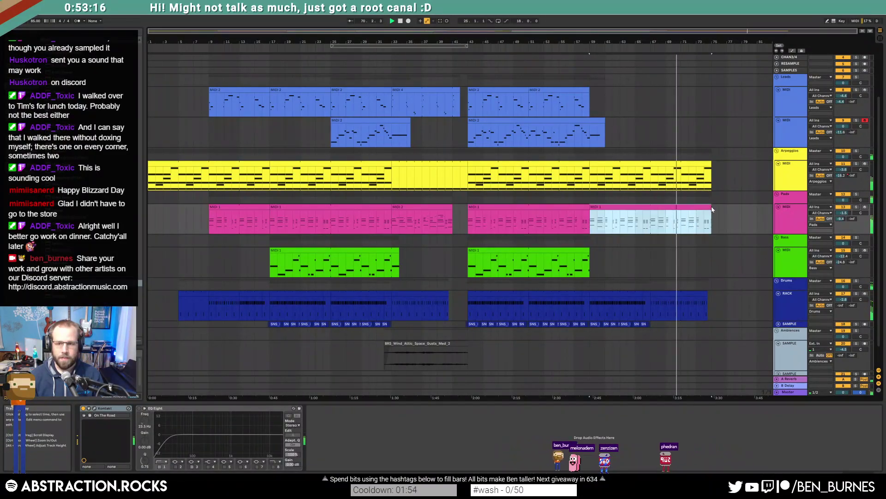
Step: Try thinning the chords in the duplicated pad clip at bar 59 by deleting their upper notes
{"action": "double_click", "coordinate": [690, 207]}
{"action": "left_click_drag", "start_coordinate": [198, 338], "coordinate": [300, 374]}
{"action": "key", "text": "Delete"}
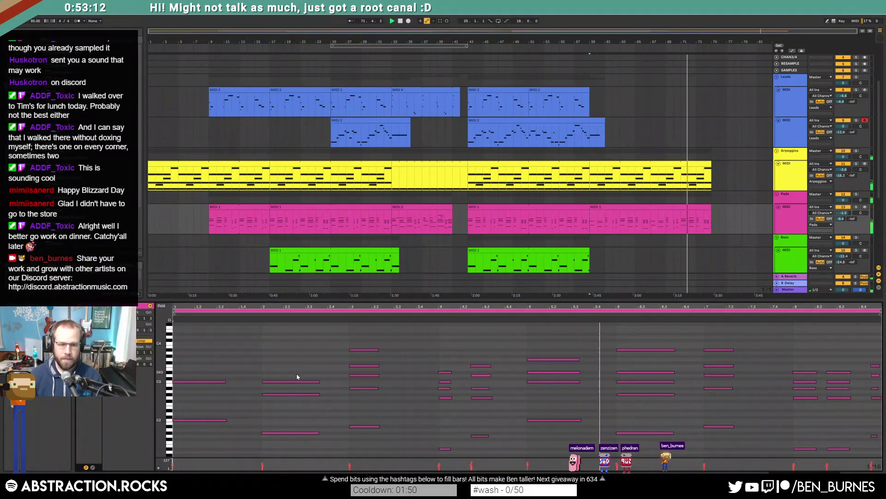
{"action": "left_click_drag", "start_coordinate": [344, 342], "coordinate": [387, 375]}
{"action": "key", "text": "Delete"}
{"action": "left_click_drag", "start_coordinate": [424, 354], "coordinate": [483, 388]}
{"action": "key", "text": "Delete"}
{"action": "left_click_drag", "start_coordinate": [522, 349], "coordinate": [561, 375]}
{"action": "left_click_drag", "start_coordinate": [611, 344], "coordinate": [737, 385]}
{"action": "key", "text": "Delete"}
{"action": "left_click_drag", "start_coordinate": [780, 347], "coordinate": [875, 391]}
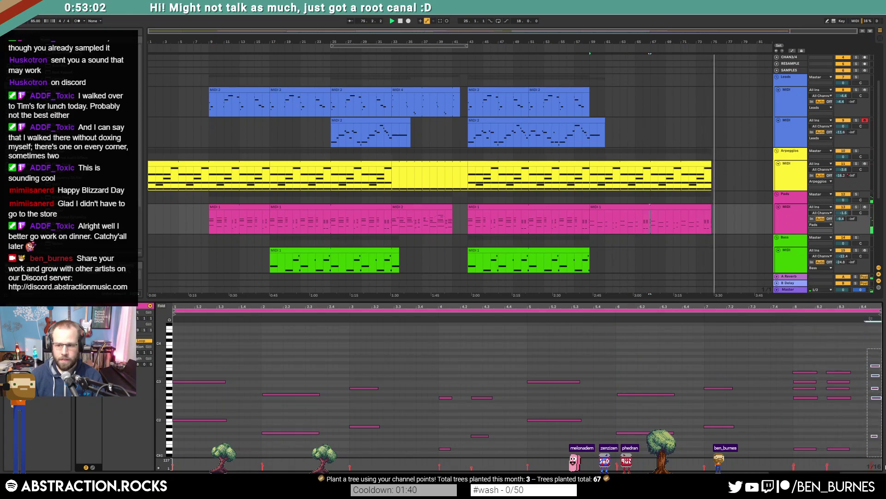
Step: Thin the pad clip's last chord to its low notes, lengthen them through bar 8, and play back from bar 59
{"action": "left_click_drag", "start_coordinate": [787, 351], "coordinate": [840, 391]}
{"action": "left_click_drag", "start_coordinate": [837, 445], "coordinate": [821, 462]}
{"action": "left_click_drag", "start_coordinate": [819, 397], "coordinate": [868, 398]}
{"action": "left_click", "coordinate": [603, 210]}
{"action": "key", "text": "space"}
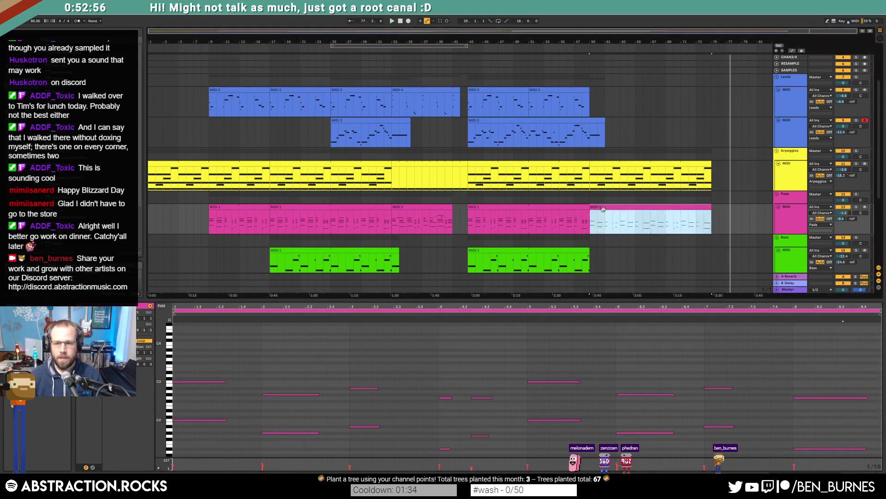
{"action": "key", "text": "shift+Tab"}
{"action": "double_click", "coordinate": [601, 208]}
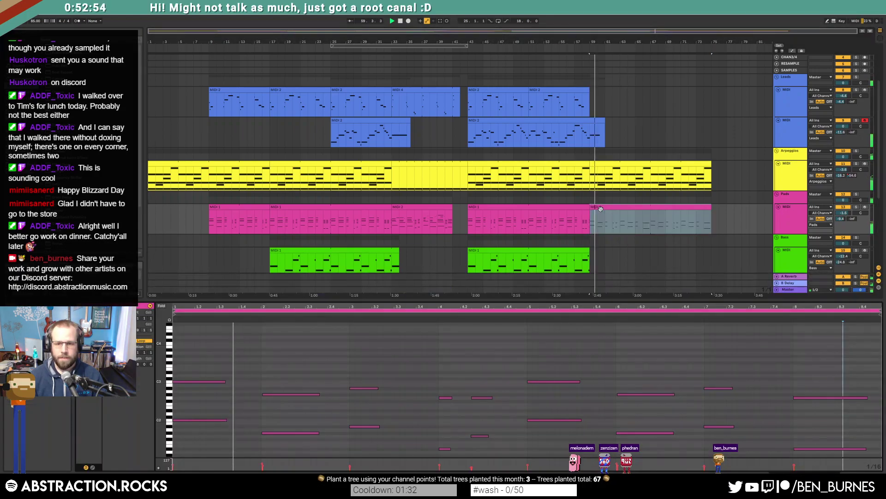
Step: Replace the thinned pad clip at bar 59 with a fresh duplicate of the full-chord clip at bar 43
{"action": "left_click", "coordinate": [568, 209]}
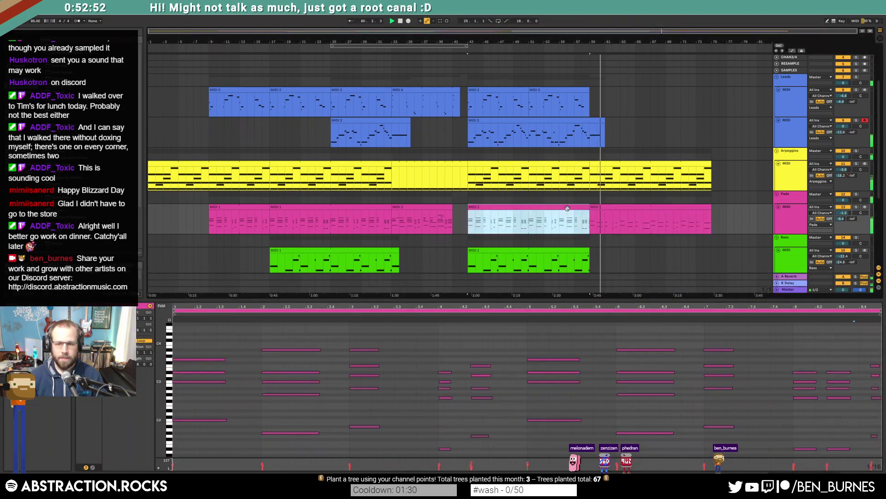
{"action": "key", "text": "ctrl+d"}
{"action": "double_click", "coordinate": [596, 208]}
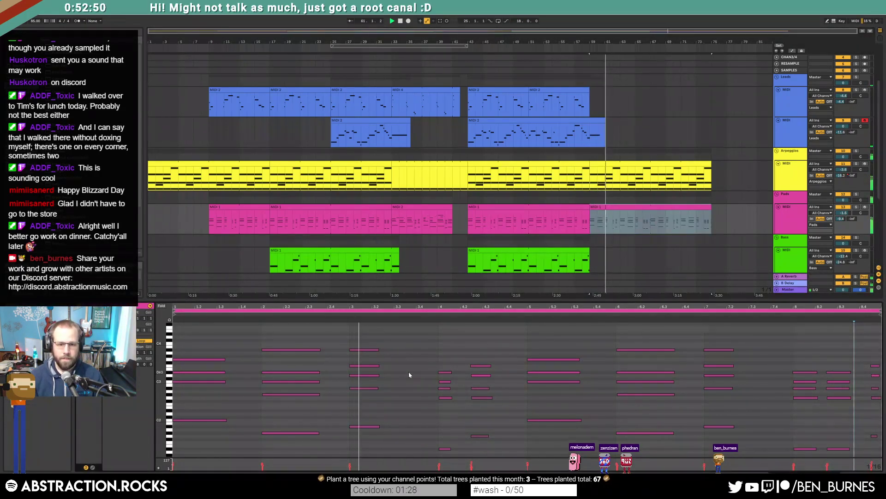
{"action": "left_click", "coordinate": [442, 354]}
{"action": "left_click_drag", "start_coordinate": [469, 353], "coordinate": [493, 443]}
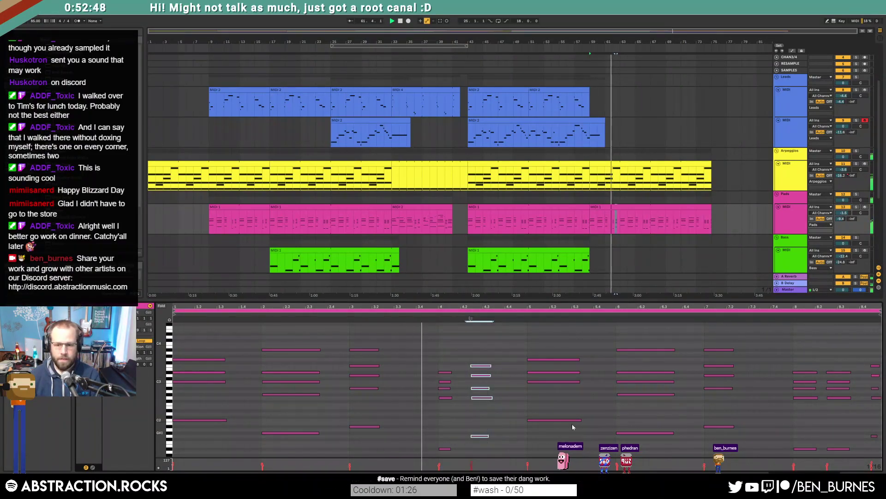
Step: Delete the repeated chords in bar 8 of the new pad clip and lengthen the bar 7 and bar 8 chords
{"action": "left_click_drag", "start_coordinate": [837, 357], "coordinate": [875, 454]}
{"action": "key", "text": "Delete"}
{"action": "left_click_drag", "start_coordinate": [805, 367], "coordinate": [813, 453]}
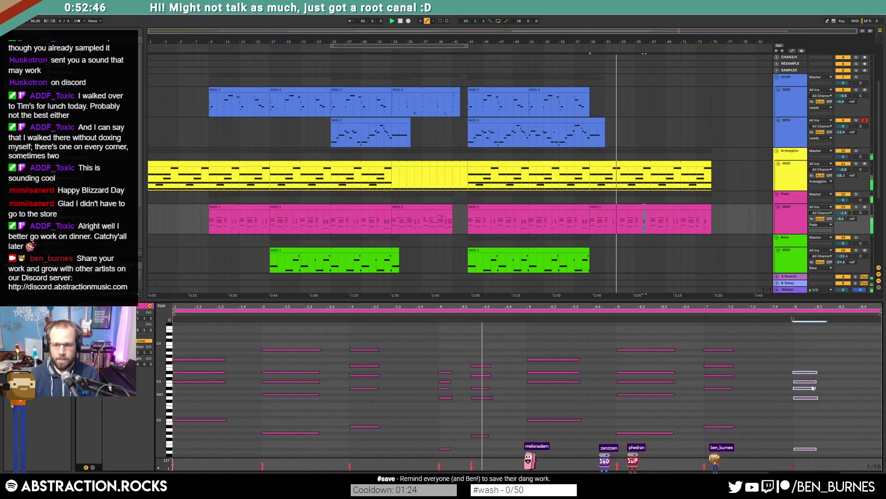
{"action": "left_click_drag", "start_coordinate": [813, 389], "coordinate": [866, 389]}
{"action": "left_click", "coordinate": [844, 354]}
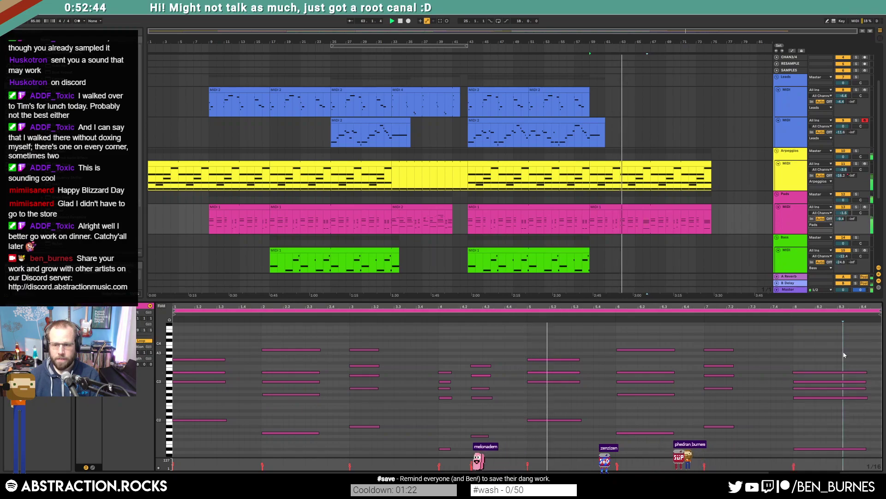
{"action": "left_click_drag", "start_coordinate": [705, 356], "coordinate": [765, 356]}
{"action": "left_click", "coordinate": [758, 337]}
{"action": "key", "text": "shift+Tab"}
Step: Copy the wind ambience sample to bar 58, extend it to bar 77 and add a fade-out at its end
{"action": "scroll", "coordinate": [644, 283], "scroll_direction": "down", "scroll_amount": 1}
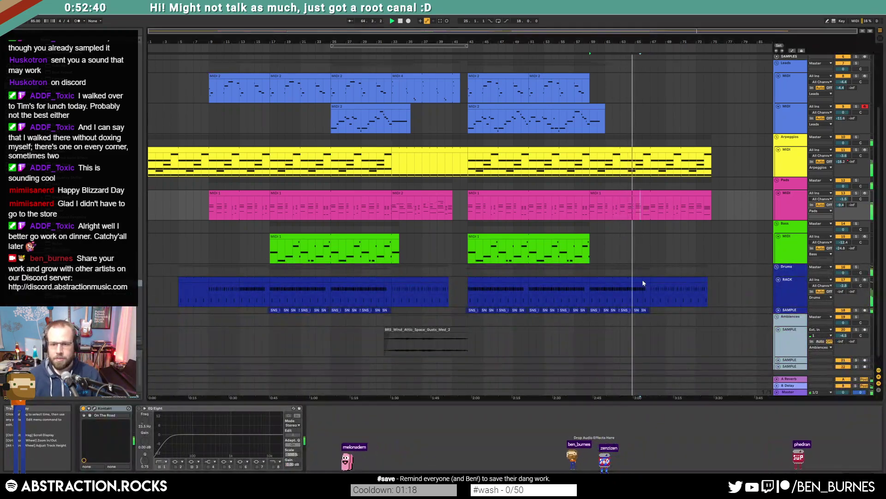
{"action": "scroll", "coordinate": [643, 283], "scroll_direction": "down", "scroll_amount": 1}
{"action": "left_click", "coordinate": [634, 336]}
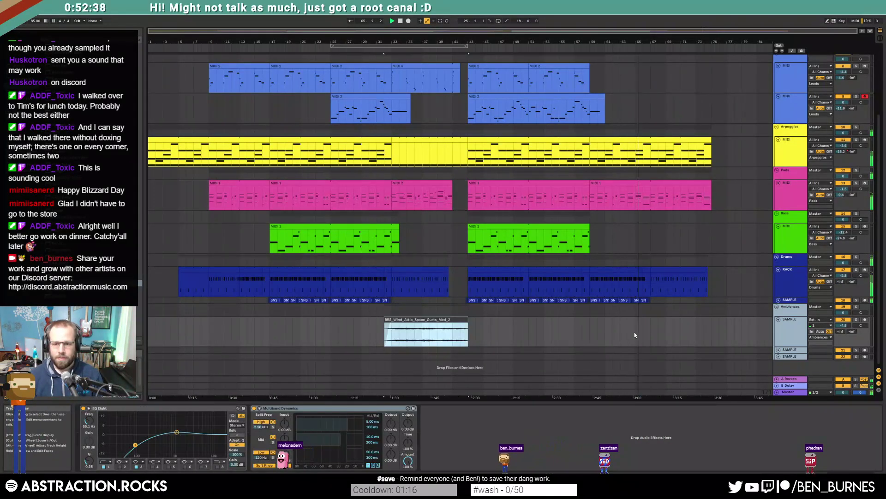
{"action": "left_click", "coordinate": [583, 331]}
{"action": "key", "text": "ctrl+v"}
{"action": "left_click_drag", "start_coordinate": [663, 320], "coordinate": [716, 327]}
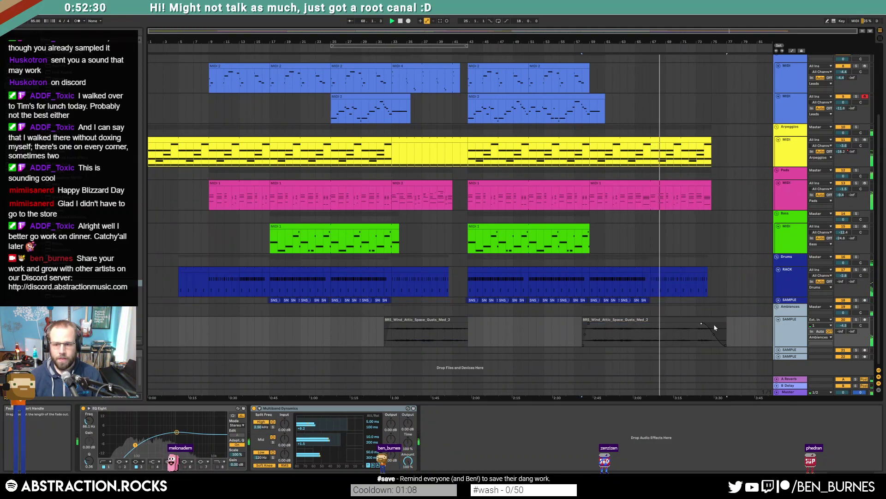
Step: Copy the first bar of the lead clip at bar 43 to bar 59 and repeat it every four bars through bar 71
{"action": "scroll", "coordinate": [483, 114], "scroll_direction": "up", "scroll_amount": 3}
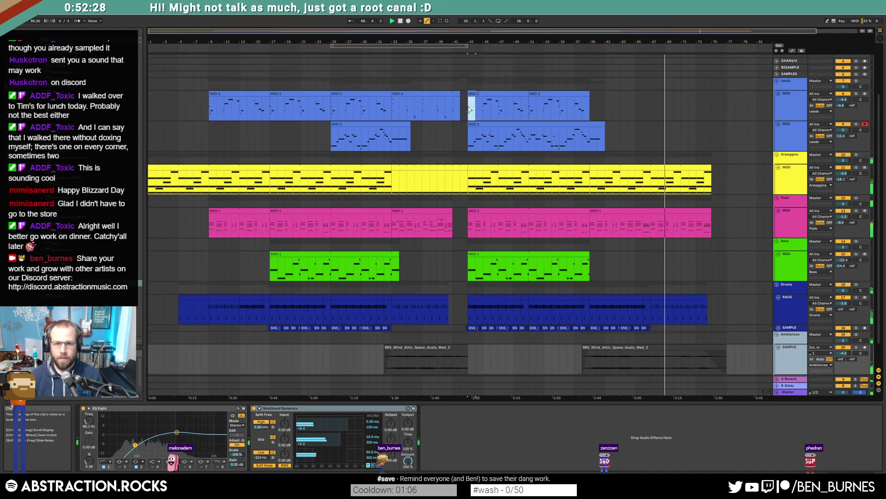
{"action": "left_click_drag", "start_coordinate": [475, 110], "coordinate": [468, 109]}
{"action": "key", "text": "ctrl+d"}
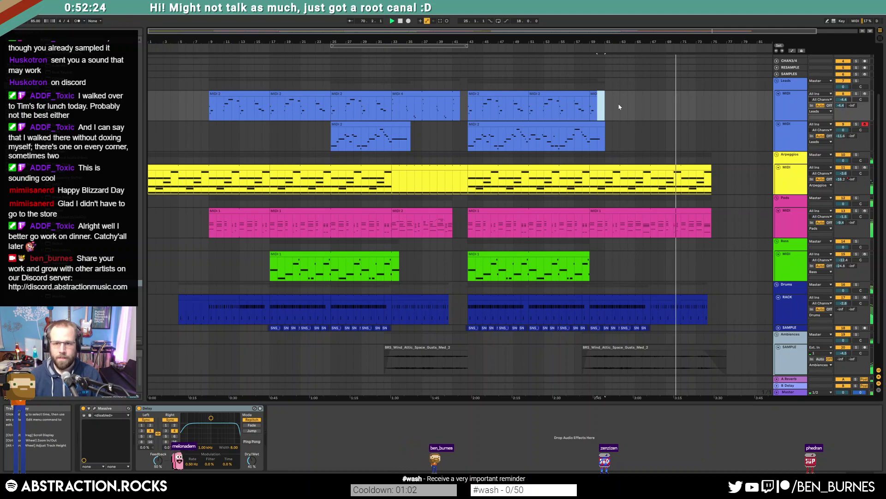
{"action": "left_click_drag", "start_coordinate": [590, 110], "coordinate": [621, 112]}
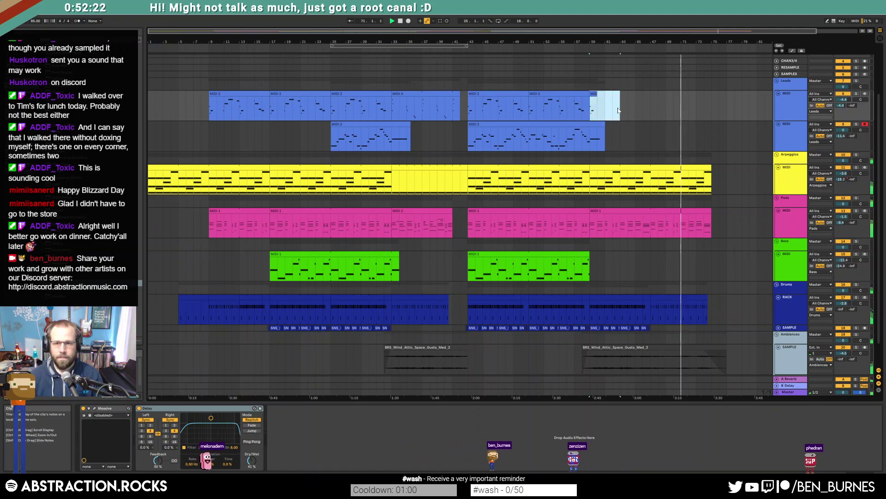
{"action": "key", "text": "ctrl+d"}
{"action": "key", "text": "ctrl+d"}
{"action": "key", "text": "ctrl+d"}
{"action": "key", "text": "shift+Tab"}
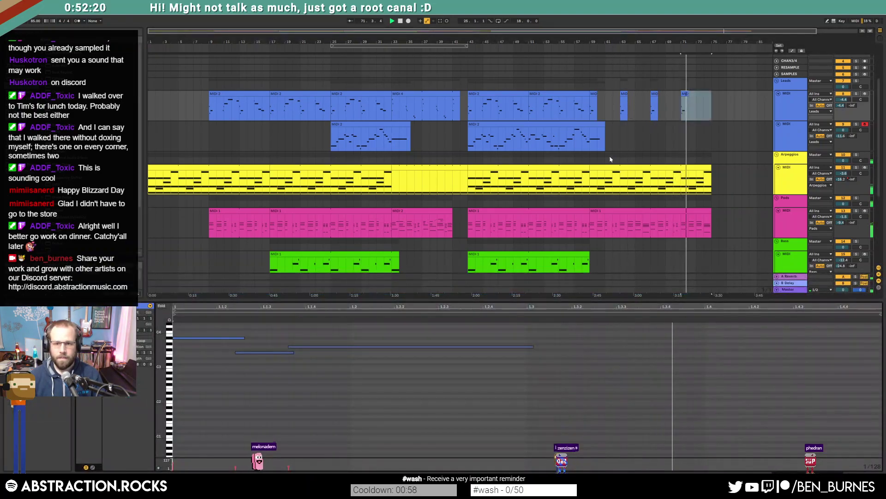
{"action": "key", "text": "shift+Tab"}
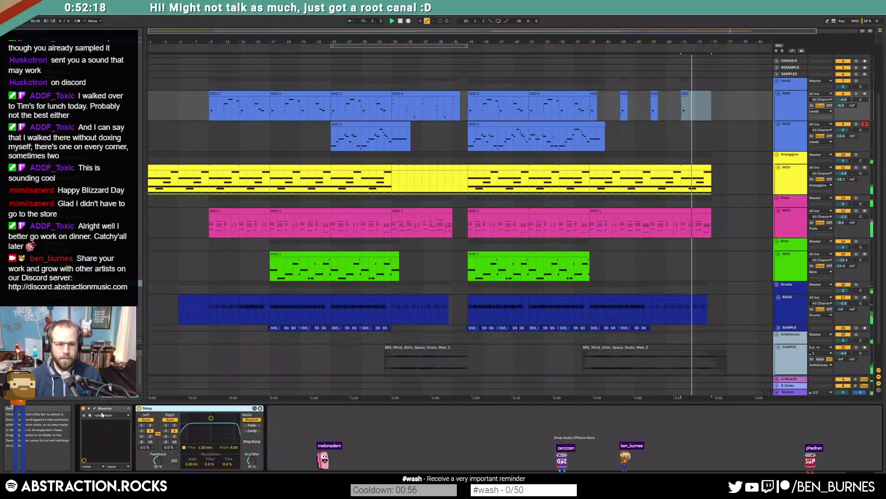
Step: Automate Massive's Filter 1 cutoff on the lead track with a gradual descent from bar 59 to about bar 72
{"action": "left_click", "coordinate": [94, 408]}
{"action": "key", "text": "a"}
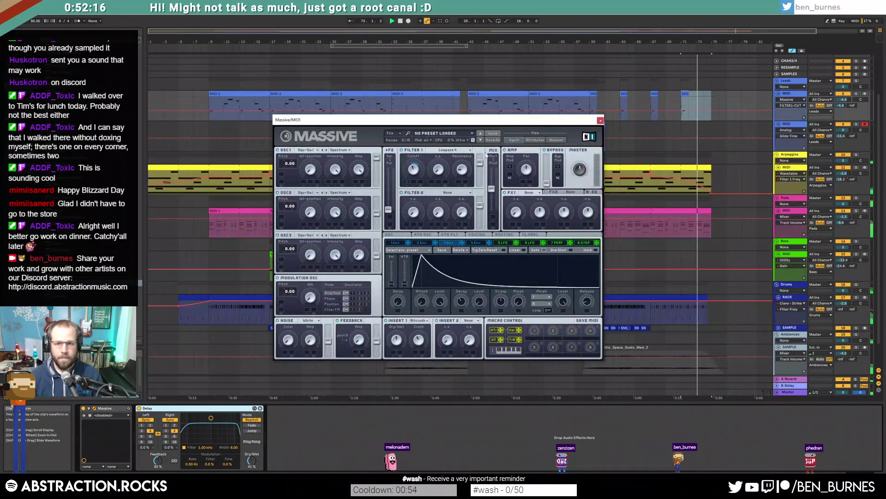
{"action": "left_click", "coordinate": [590, 111]}
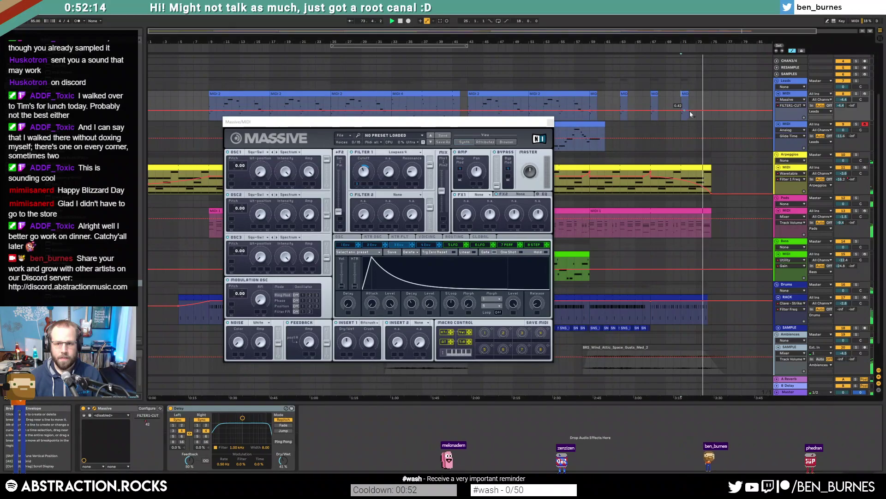
{"action": "left_click_drag", "start_coordinate": [681, 111], "coordinate": [688, 115]}
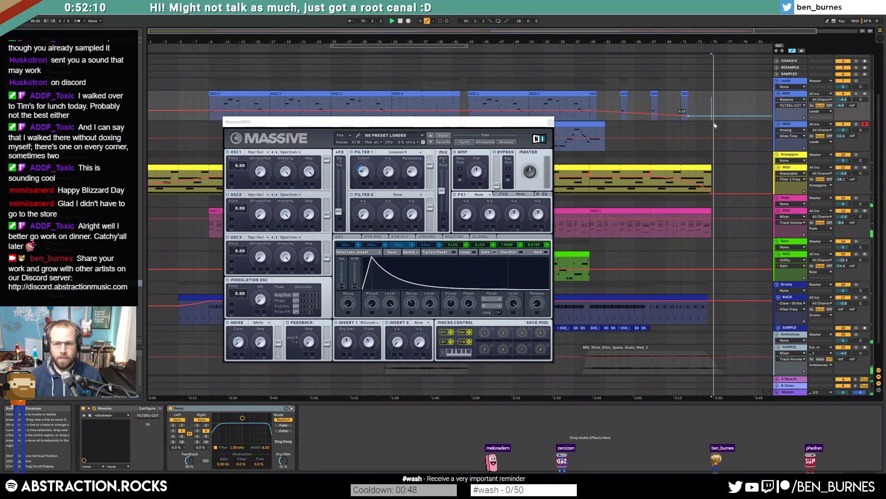
Step: Extend the outro pad clip to bar 76 and separate the portion from bar 67 into its own clip
{"action": "key", "text": "shift+Tab"}
{"action": "key", "text": "a"}
{"action": "left_click", "coordinate": [711, 211]}
{"action": "left_click_drag", "start_coordinate": [711, 211], "coordinate": [718, 211]}
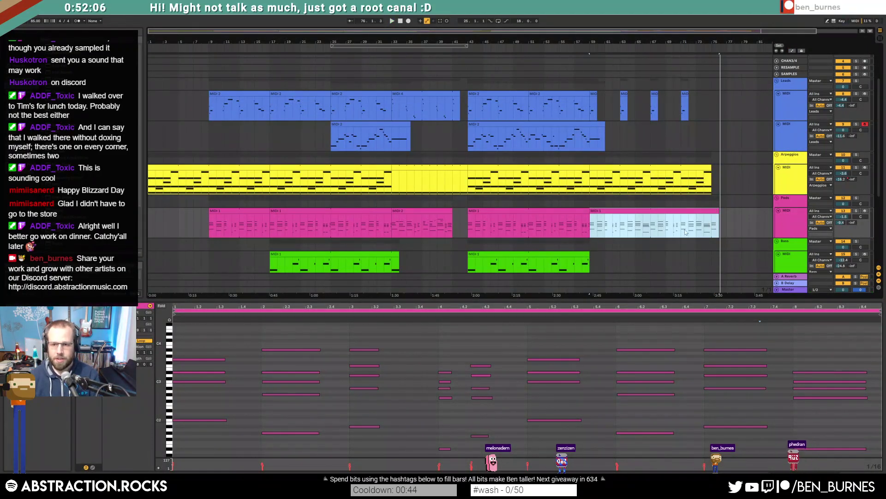
{"action": "left_click_drag", "start_coordinate": [711, 231], "coordinate": [719, 226]}
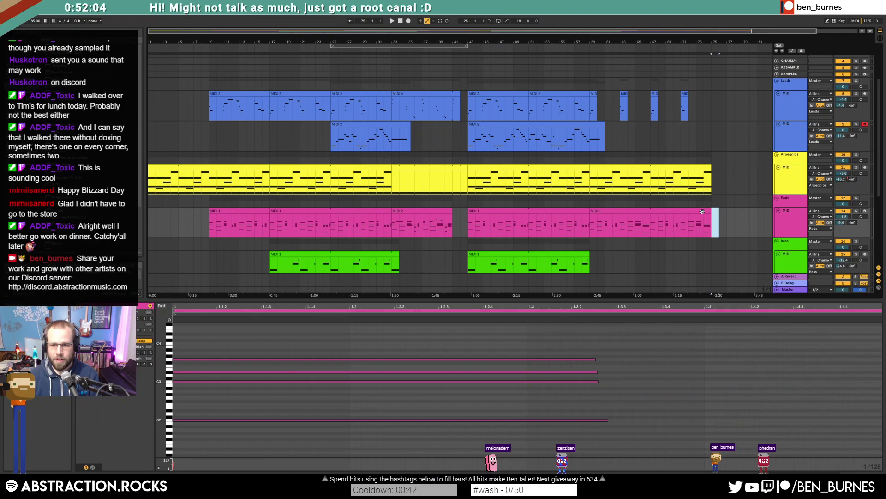
{"action": "left_click", "coordinate": [702, 212]}
{"action": "left_click_drag", "start_coordinate": [660, 225], "coordinate": [720, 211]}
{"action": "key", "text": "ctrl+e"}
Step: Lengthen all notes of the last pad chord so it sustains to the clip's end at bar 76
{"action": "left_click_drag", "start_coordinate": [716, 340], "coordinate": [798, 456]}
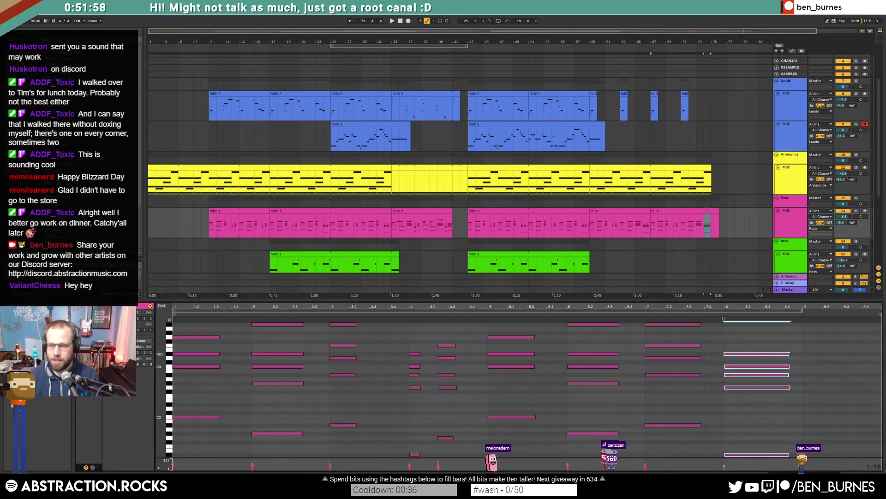
{"action": "left_click_drag", "start_coordinate": [791, 355], "coordinate": [878, 355]}
{"action": "left_click", "coordinate": [856, 339]}
{"action": "key", "text": "shift+Tab"}
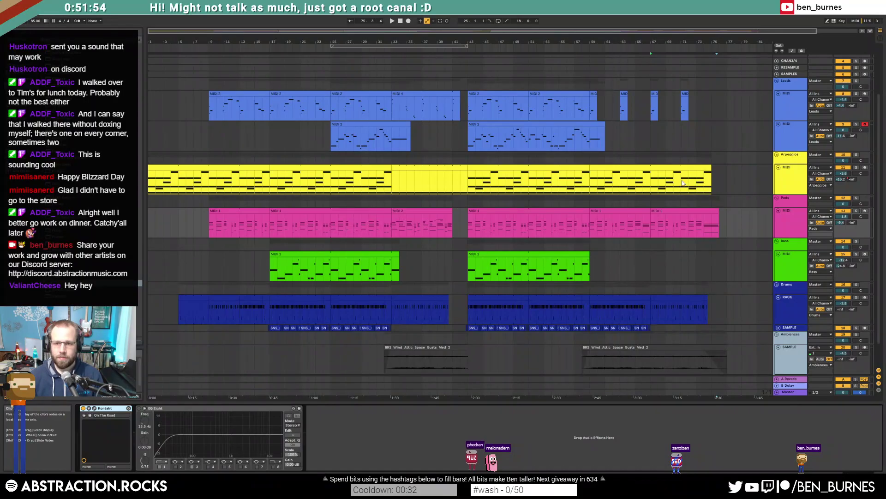
Step: Replace bars 67 to 76 of the arpeggio track with the sparse pattern from bar 33, ending its Filter 1 Freq descent at bar 76
{"action": "left_click", "coordinate": [438, 176]}
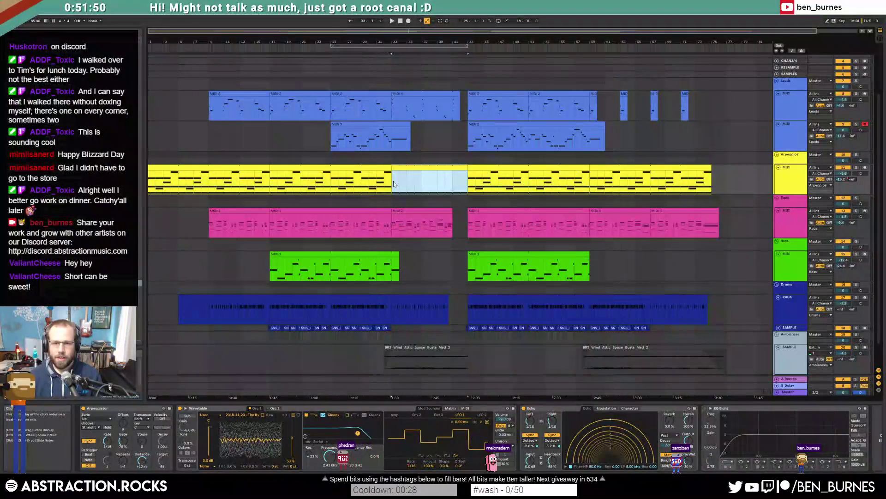
{"action": "mouse_move", "coordinate": [651, 179]}
{"action": "left_mouse_down"}
{"action": "mouse_move", "coordinate": [723, 176]}
{"action": "mouse_move", "coordinate": [696, 178]}
{"action": "mouse_move", "coordinate": [719, 193]}
{"action": "mouse_move", "coordinate": [719, 169]}
{"action": "left_mouse_up"}
{"action": "key", "text": "a"}
{"action": "left_click", "coordinate": [738, 176]}
{"action": "left_click", "coordinate": [729, 175]}
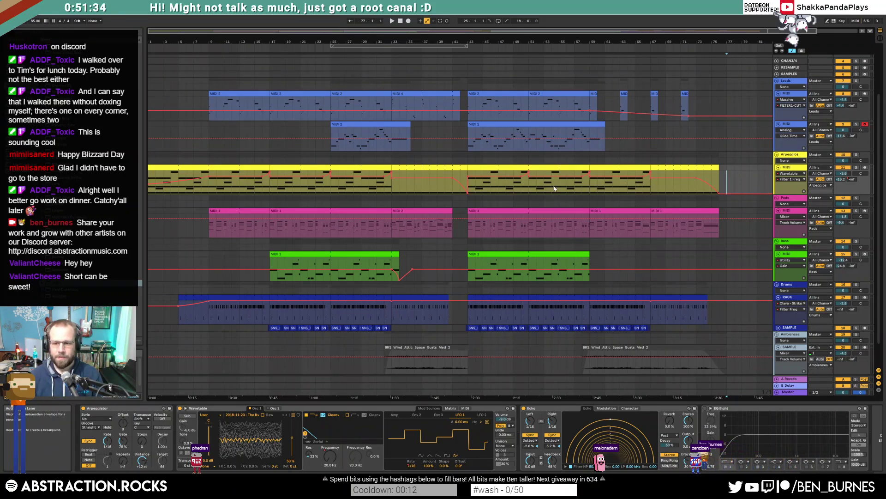
Step: Hide the automation lanes and close the Massive plugin window to show the whole arrangement
{"action": "key", "text": "minus"}
{"action": "key", "text": "a"}
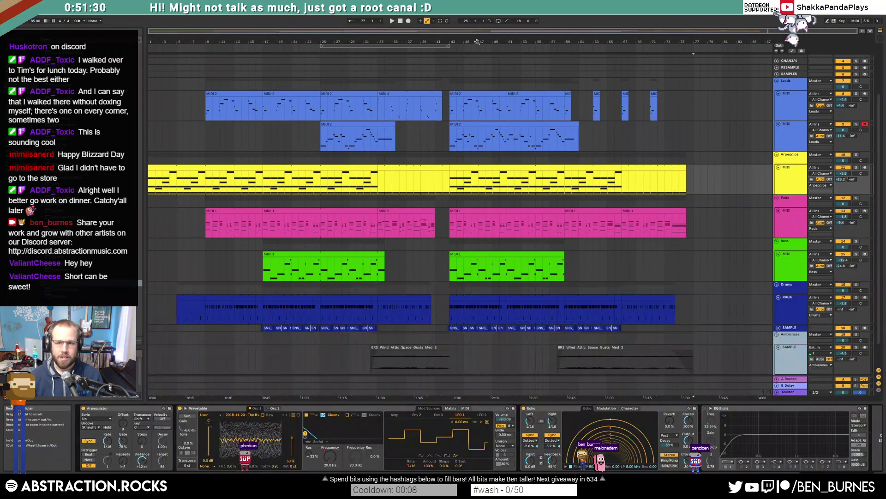
{"action": "left_click", "coordinate": [672, 117]}
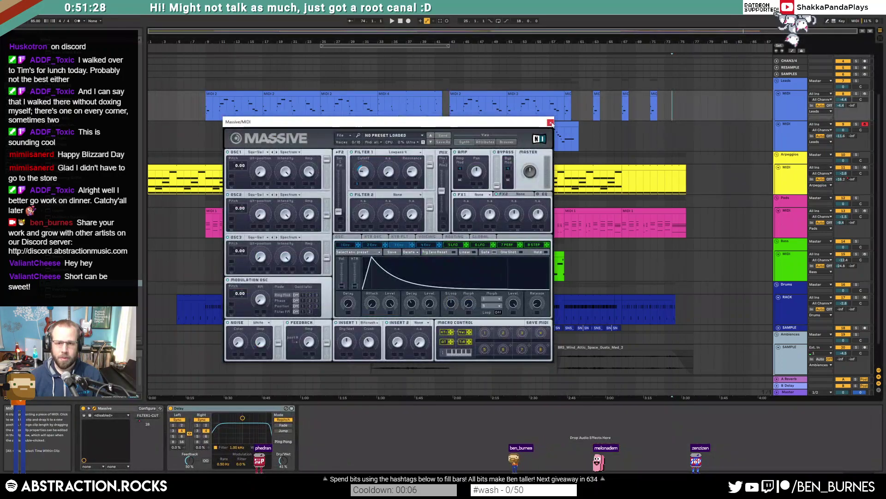
{"action": "left_click", "coordinate": [551, 124]}
{"action": "left_click", "coordinate": [662, 138]}
Step: Check where each track ends in the outro and play the arrangement from the start
{"action": "left_click", "coordinate": [709, 188]}
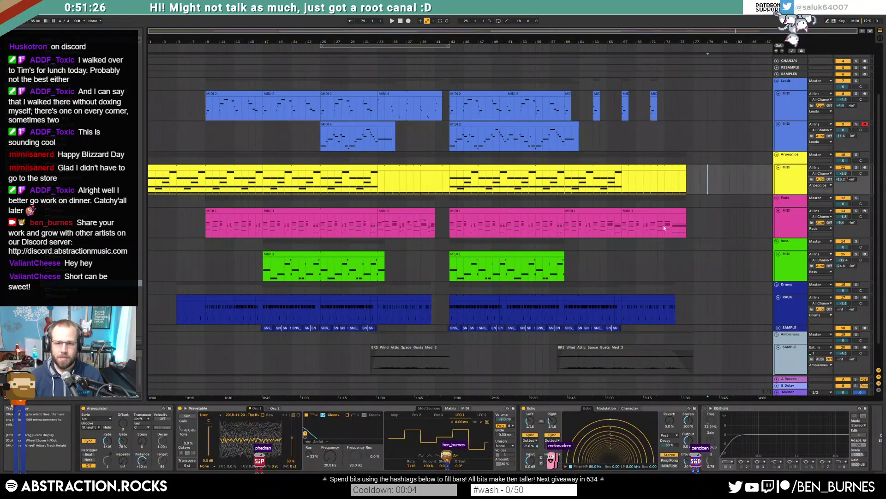
{"action": "left_click", "coordinate": [724, 223]}
{"action": "left_click", "coordinate": [693, 272]}
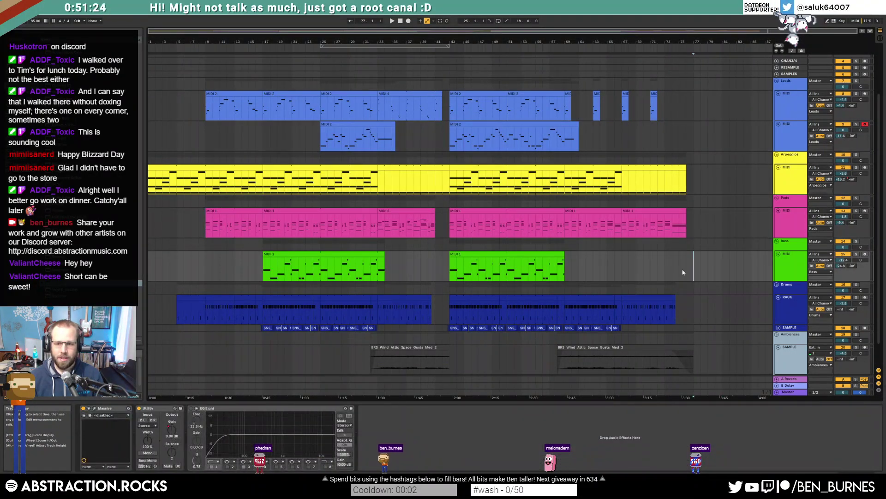
{"action": "scroll", "coordinate": [698, 310], "scroll_direction": "down", "scroll_amount": 2}
{"action": "left_click", "coordinate": [715, 296]}
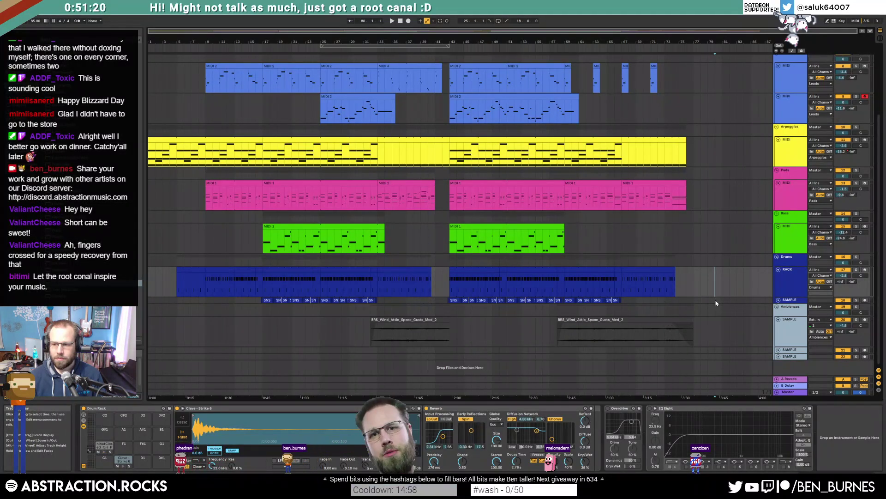
{"action": "left_click", "coordinate": [688, 300]}
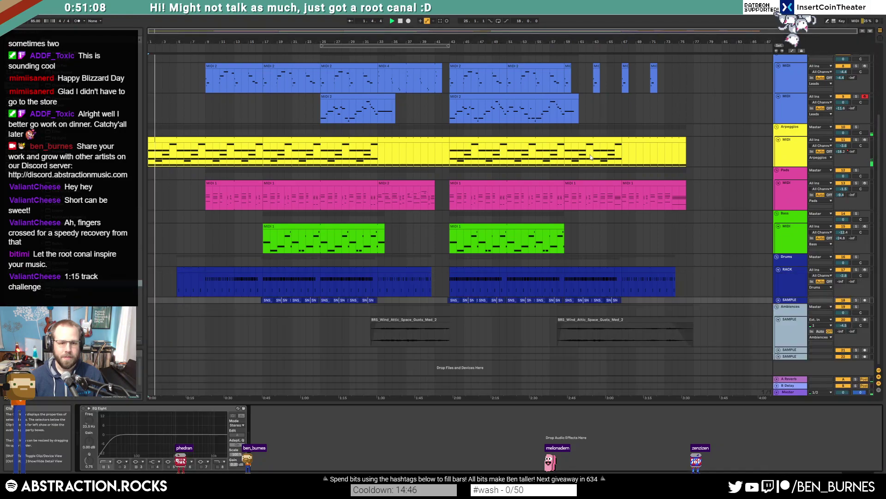
Step: Collapse all open tracks except the arpeggio and delete the two empty SAMPLE tracks in the Ambiences group
{"action": "left_click", "coordinate": [779, 320]}
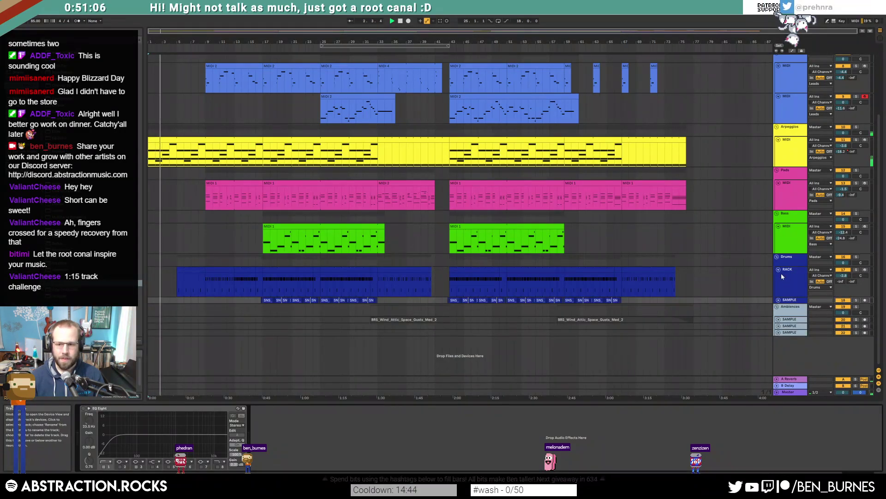
{"action": "left_click", "coordinate": [778, 269]}
{"action": "left_click", "coordinate": [779, 226]}
{"action": "left_click", "coordinate": [778, 184]}
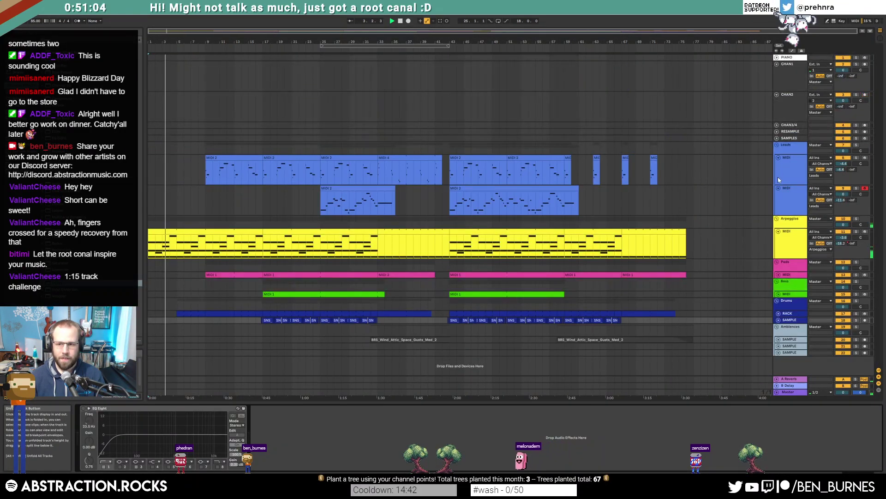
{"action": "left_click", "coordinate": [778, 189]}
{"action": "left_click", "coordinate": [778, 157]}
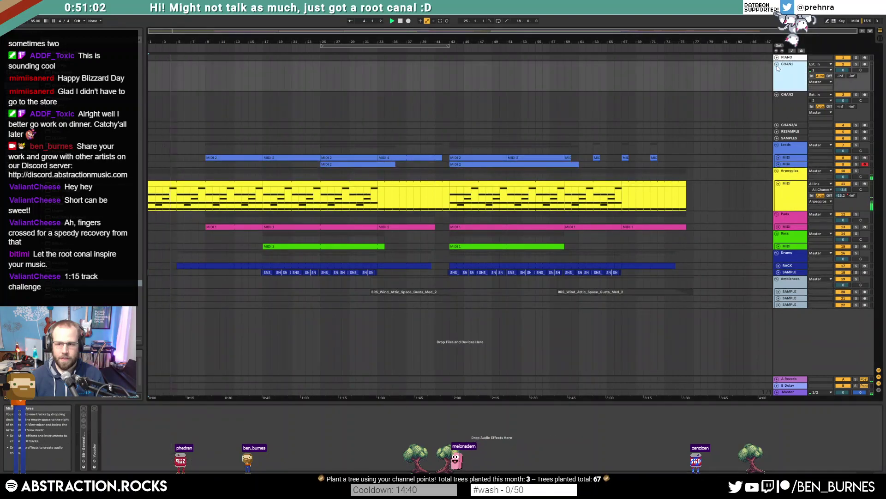
{"action": "left_click", "coordinate": [777, 64]}
{"action": "left_click", "coordinate": [777, 71]}
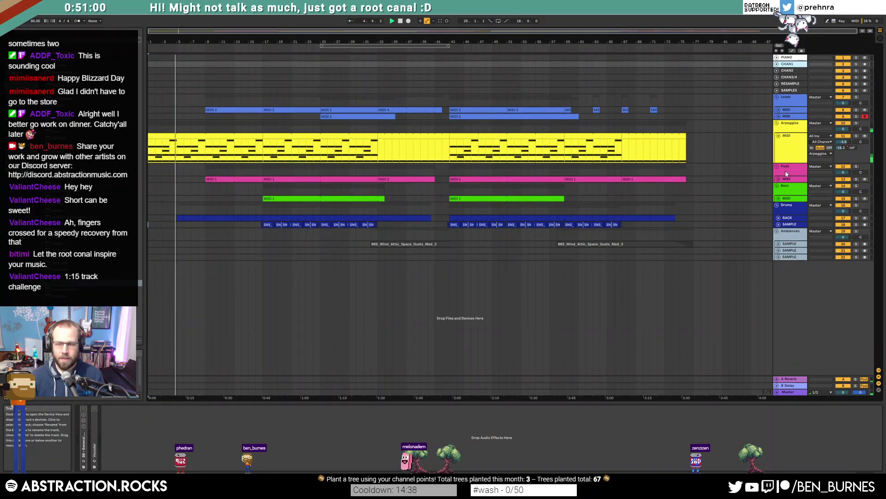
{"action": "left_click", "coordinate": [788, 251]}
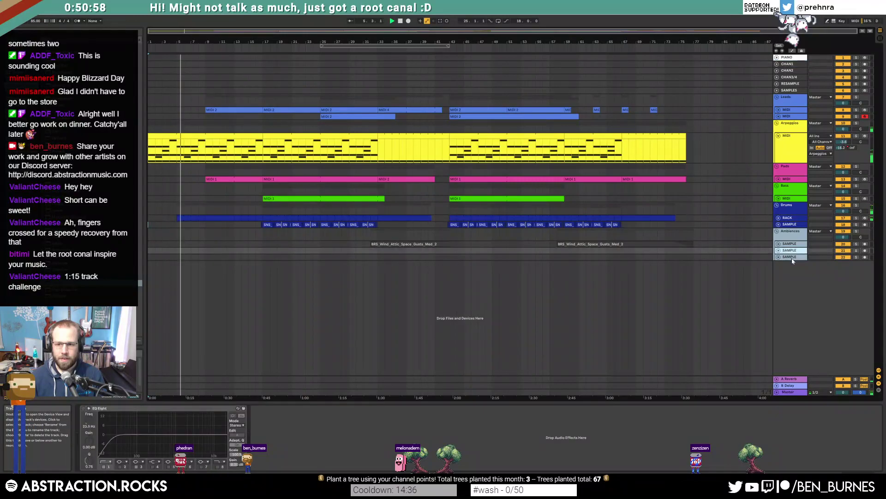
{"action": "key", "text": "Delete"}
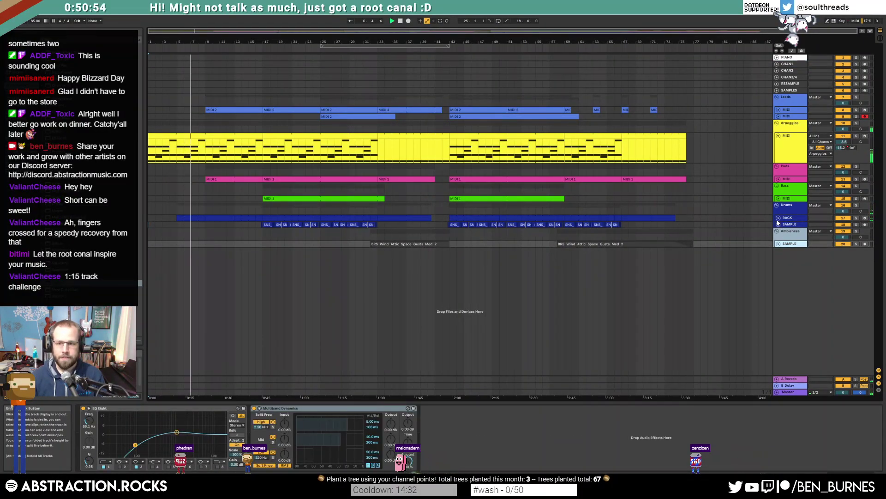
Step: Expand the drum RACK track and inspect the Clave - Strike 6 notes in its first clip at bar 5
{"action": "left_click", "coordinate": [778, 218]}
{"action": "left_click", "coordinate": [179, 218]}
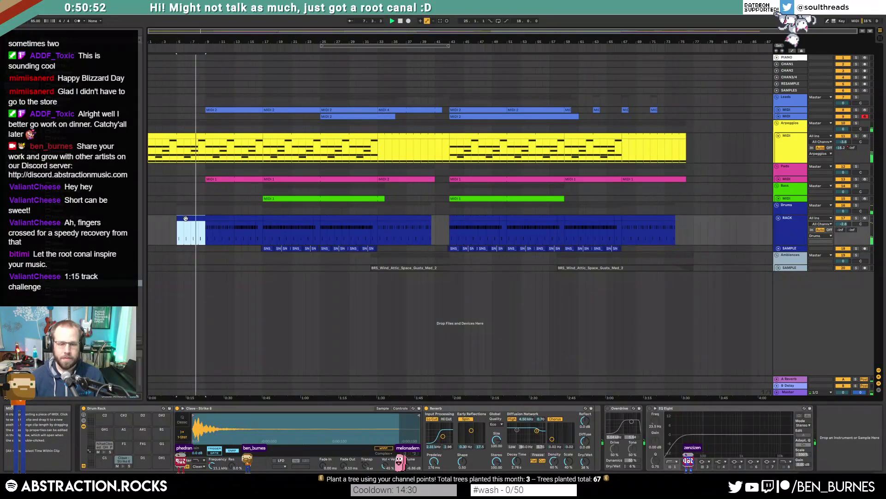
{"action": "double_click", "coordinate": [185, 218]}
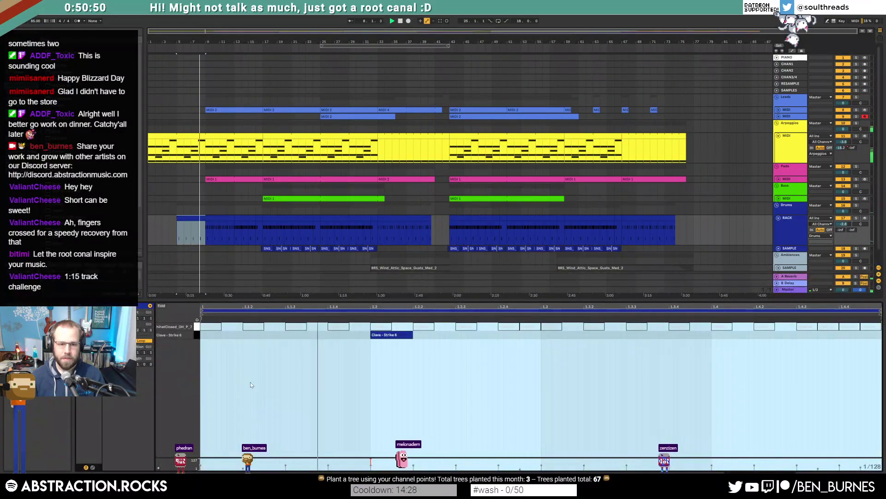
{"action": "left_click", "coordinate": [197, 336]}
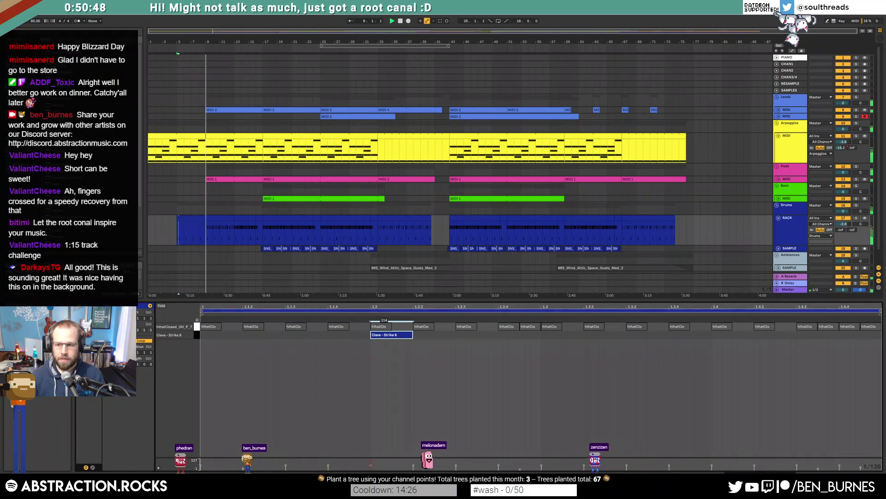
{"action": "key", "text": "shift+Tab"}
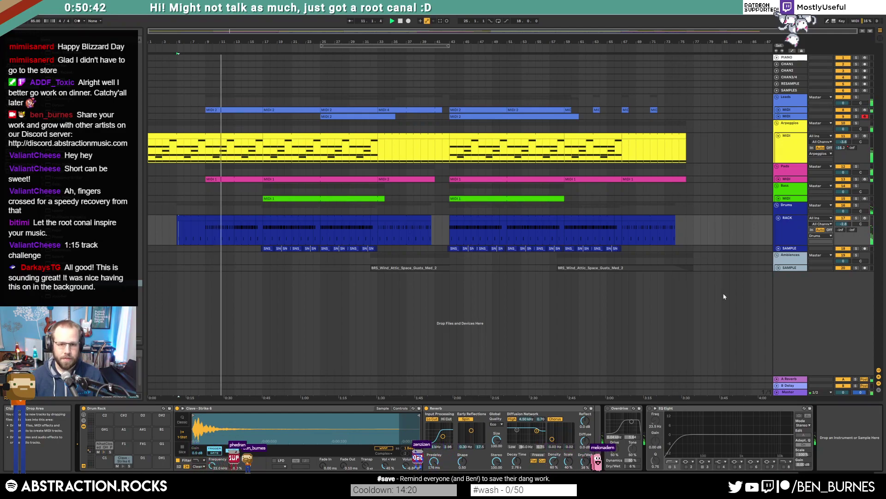
Step: Expand the drum SAMPLE track, both lead tracks and the bass track to show their clip contents
{"action": "left_click", "coordinate": [779, 248]}
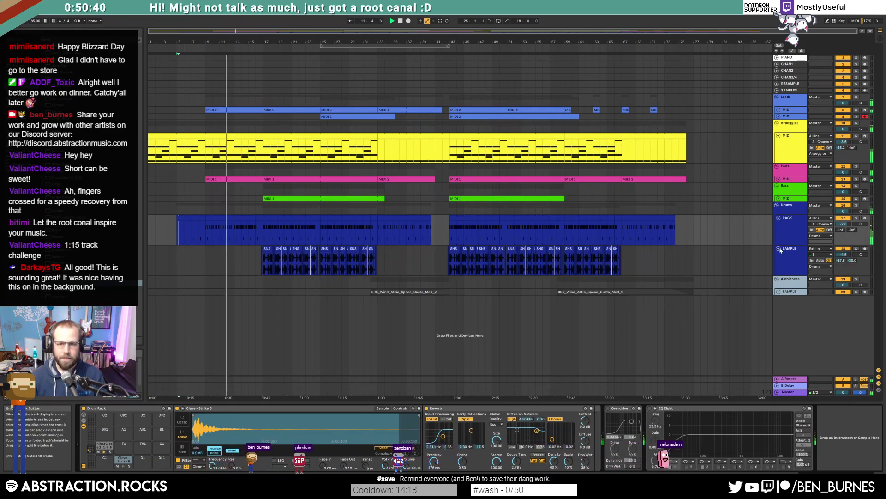
{"action": "left_click", "coordinate": [779, 110]}
{"action": "left_click", "coordinate": [778, 140]}
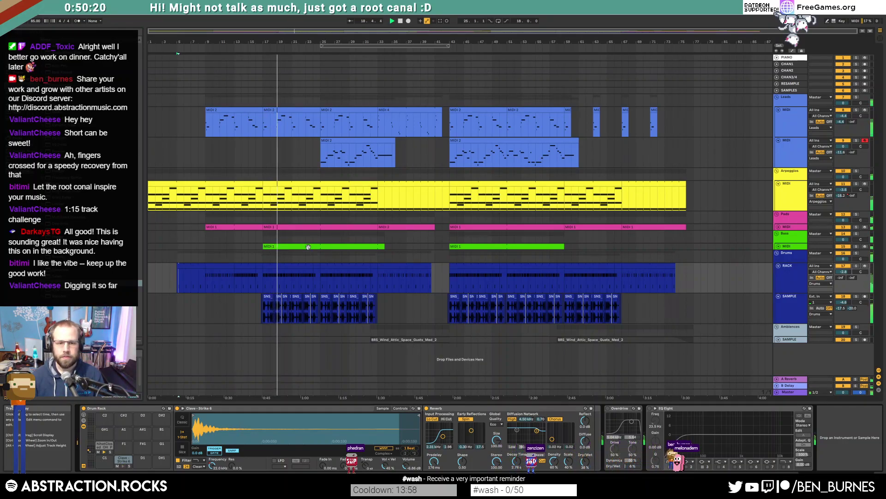
{"action": "left_click", "coordinate": [779, 247]}
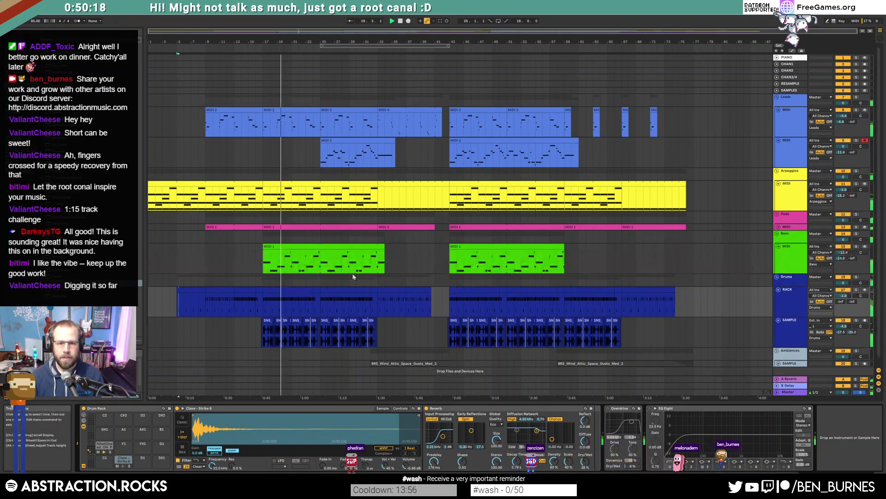
Step: Review the notes of the first bass clip and split the clip at bar 25
{"action": "double_click", "coordinate": [292, 246]}
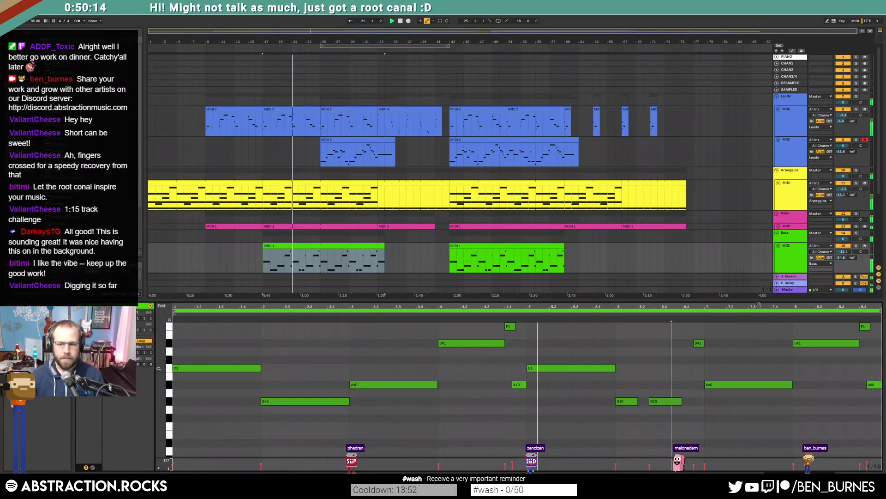
{"action": "left_click", "coordinate": [776, 363]}
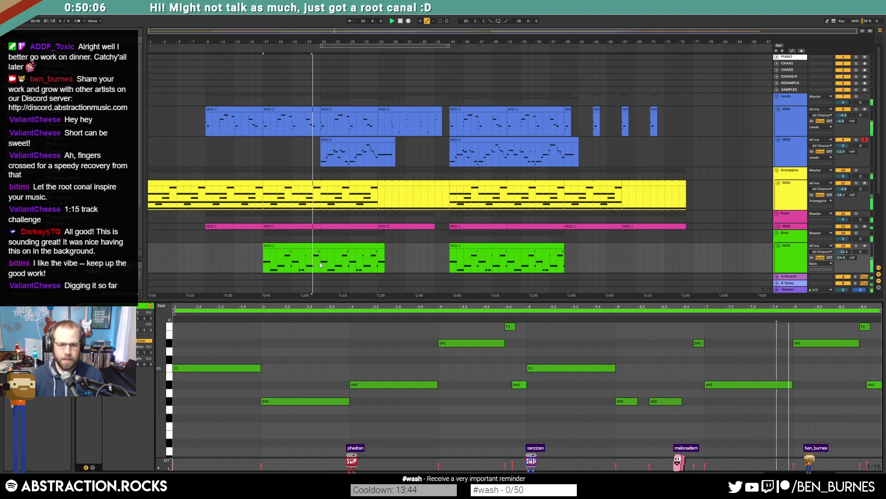
{"action": "left_click_drag", "start_coordinate": [320, 262], "coordinate": [388, 261]}
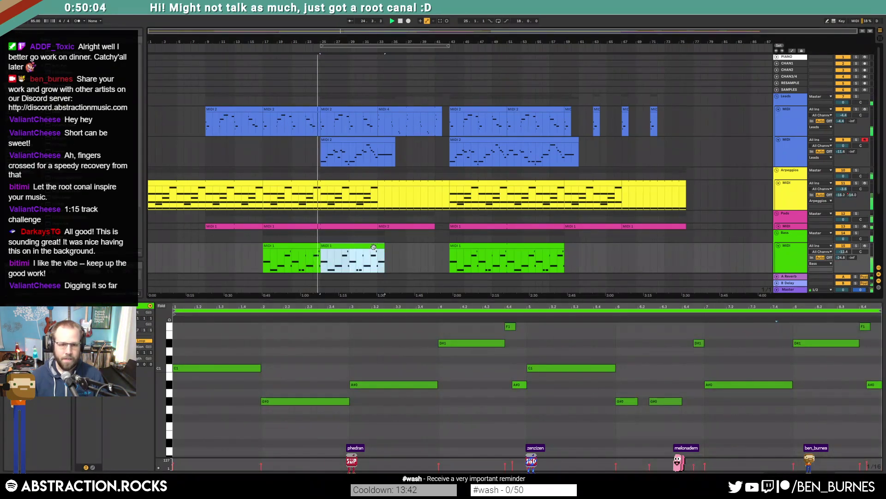
Step: Open the bass track's Massive, raise the oscillator Pitchbend Up range to about 11.00, and close the plugin window
{"action": "key", "text": "shift+Tab"}
{"action": "left_click", "coordinate": [94, 408]}
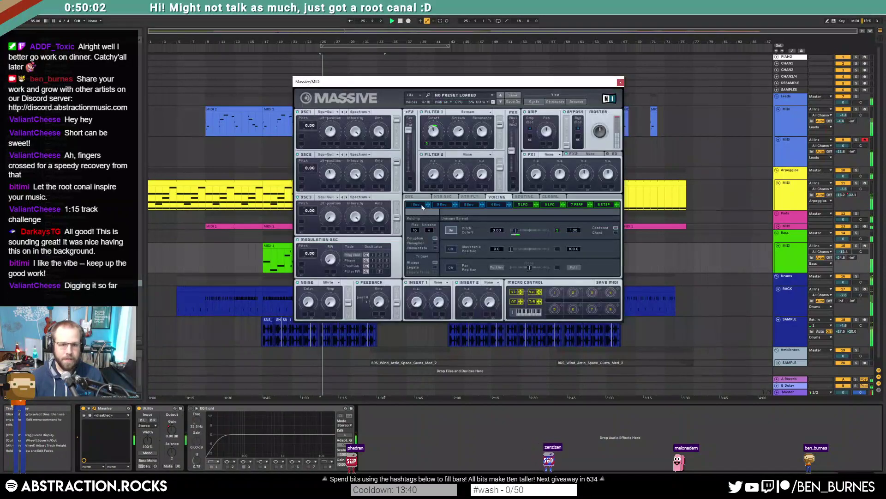
{"action": "left_click", "coordinate": [417, 205]}
{"action": "left_click", "coordinate": [418, 198]}
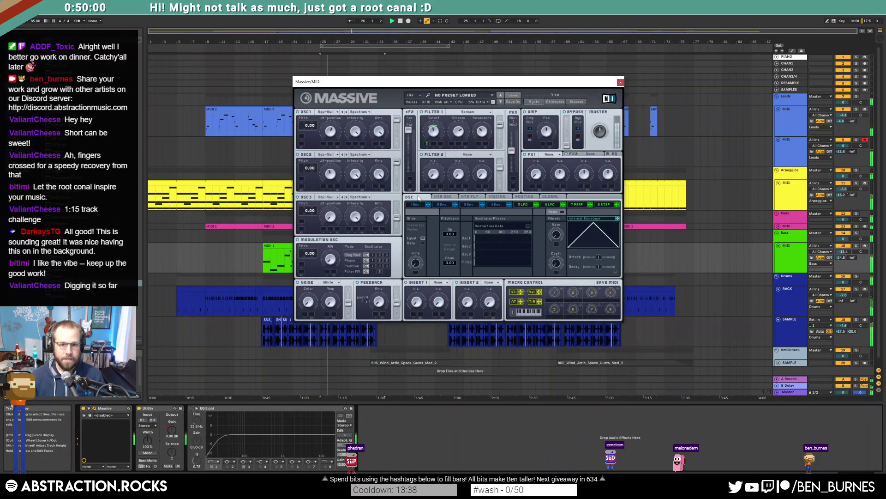
{"action": "left_click", "coordinate": [442, 204]}
{"action": "left_click", "coordinate": [501, 197]}
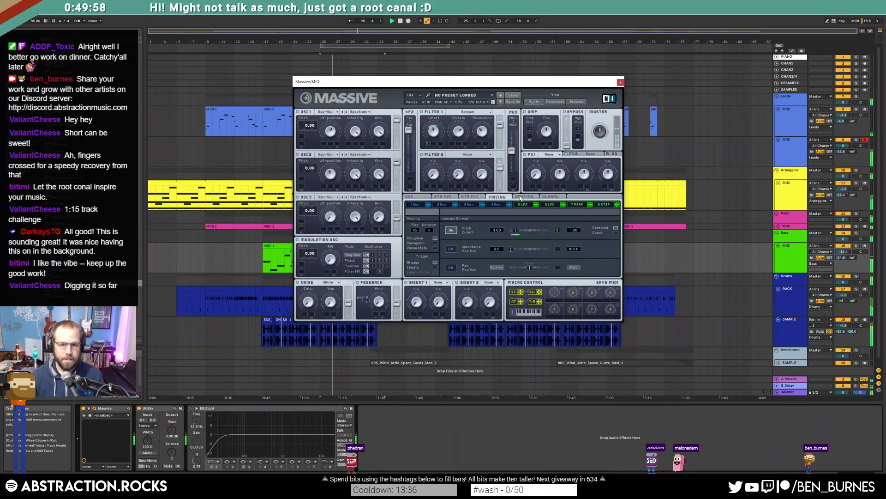
{"action": "left_click", "coordinate": [523, 197]}
{"action": "left_click", "coordinate": [548, 197]}
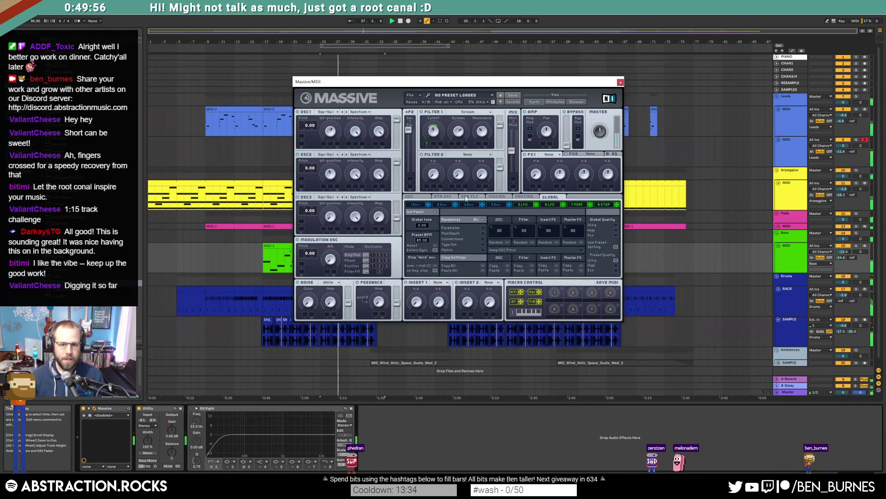
{"action": "left_click", "coordinate": [414, 199]}
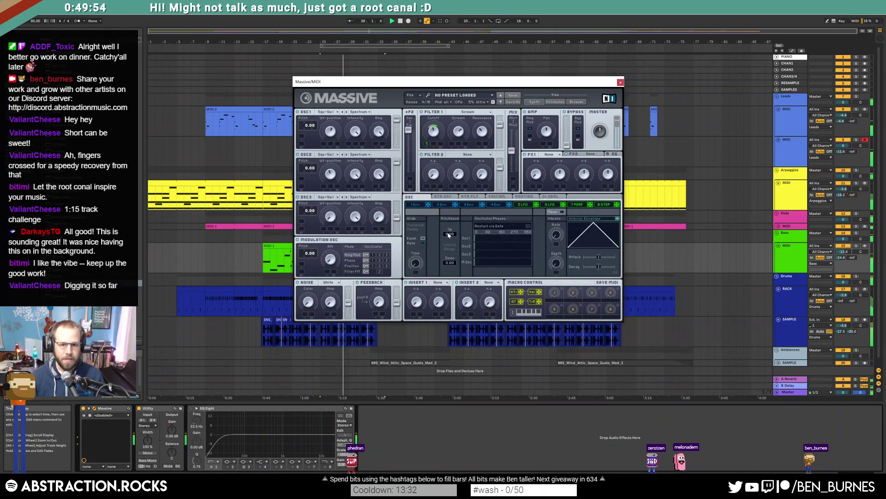
{"action": "left_click_drag", "start_coordinate": [448, 233], "coordinate": [449, 229]}
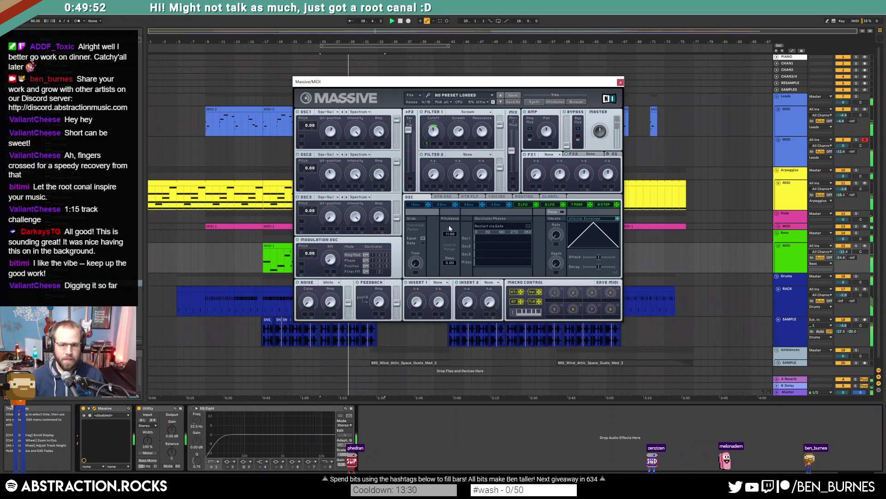
{"action": "left_click", "coordinate": [620, 82]}
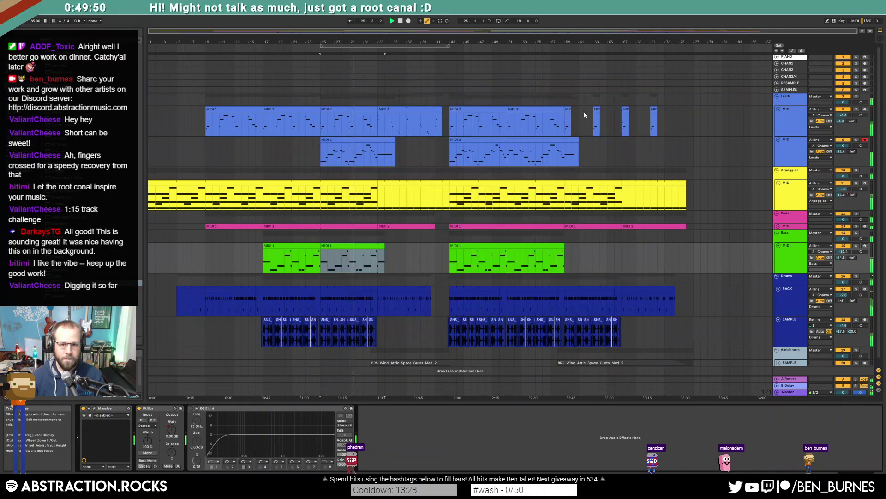
Step: In the bass clip from bar 25, draw a Pitch Bend envelope ramping to maximum during clip bar 7 and dropping back at bar 8
{"action": "double_click", "coordinate": [336, 246]}
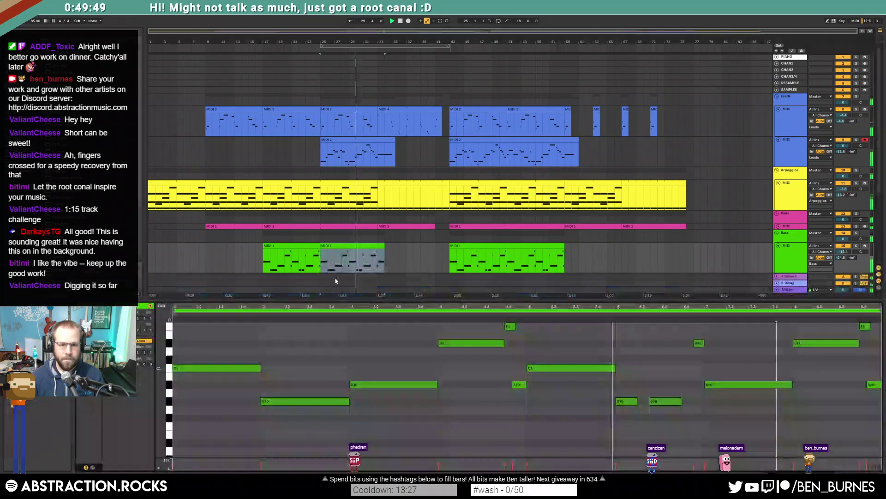
{"action": "left_click", "coordinate": [92, 467]}
{"action": "left_click", "coordinate": [169, 313]}
{"action": "left_click", "coordinate": [171, 318]}
{"action": "key", "text": "space"}
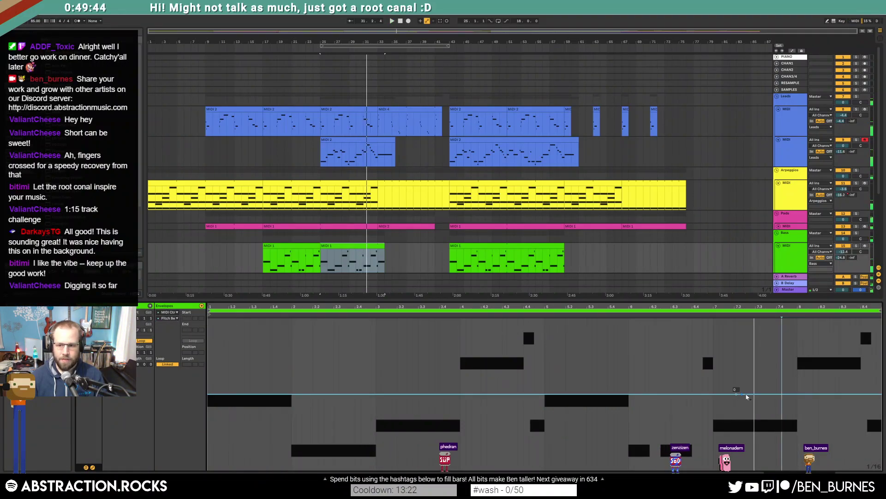
{"action": "left_click_drag", "start_coordinate": [741, 396], "coordinate": [797, 394]}
{"action": "left_click", "coordinate": [788, 322]}
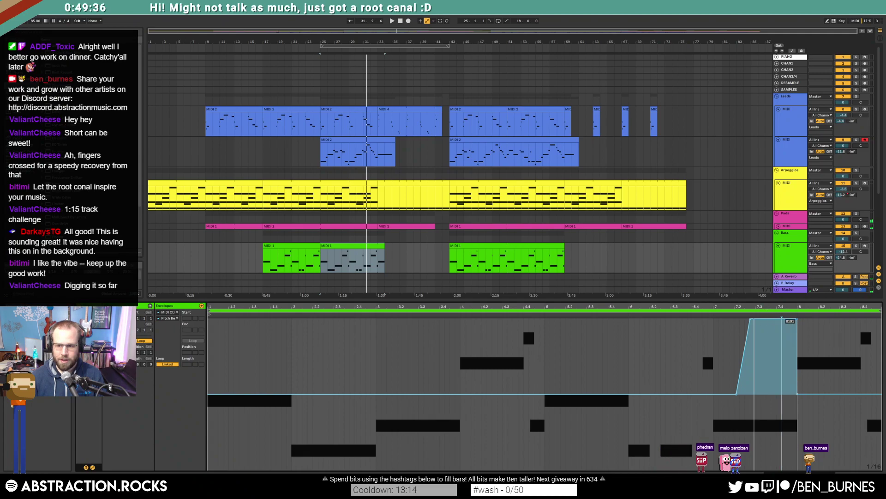
Step: Try to paste a section of the Pitch Bend envelope at the start of clip bar 8
{"action": "left_click_drag", "start_coordinate": [687, 359], "coordinate": [854, 353]}
{"action": "left_click", "coordinate": [802, 354]}
{"action": "left_click", "coordinate": [798, 355]}
{"action": "key", "text": "ctrl+v"}
Step: Resume playback and paste a copy of the pitch-bent bass clip at bar 51, replacing the end of the second bass section
{"action": "left_click", "coordinate": [636, 364]}
{"action": "key", "text": "space"}
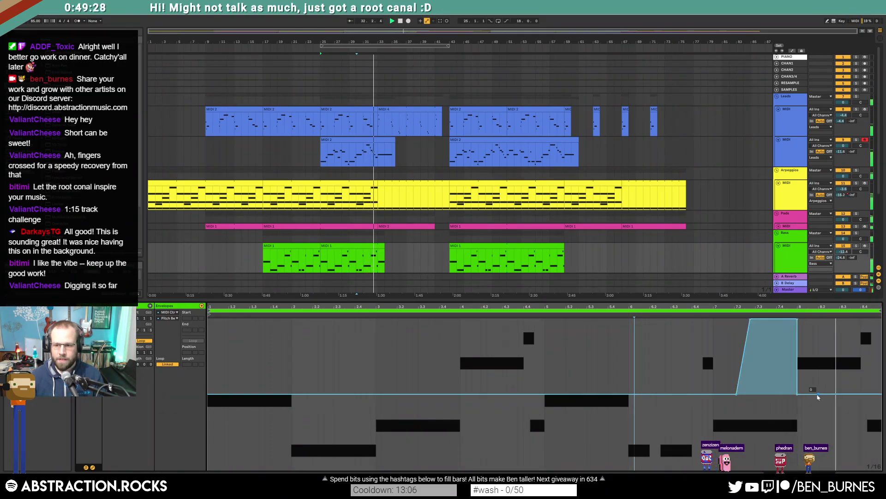
{"action": "left_click", "coordinate": [834, 370]}
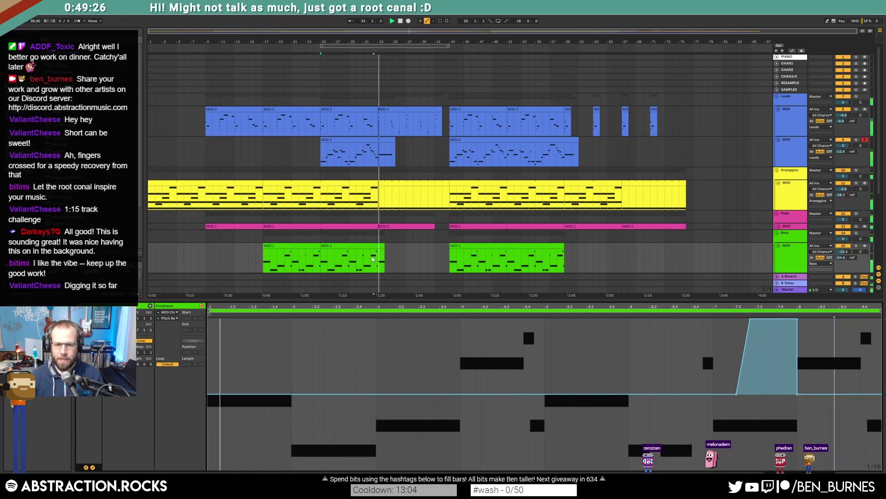
{"action": "left_click", "coordinate": [351, 259]}
{"action": "left_click", "coordinate": [511, 256]}
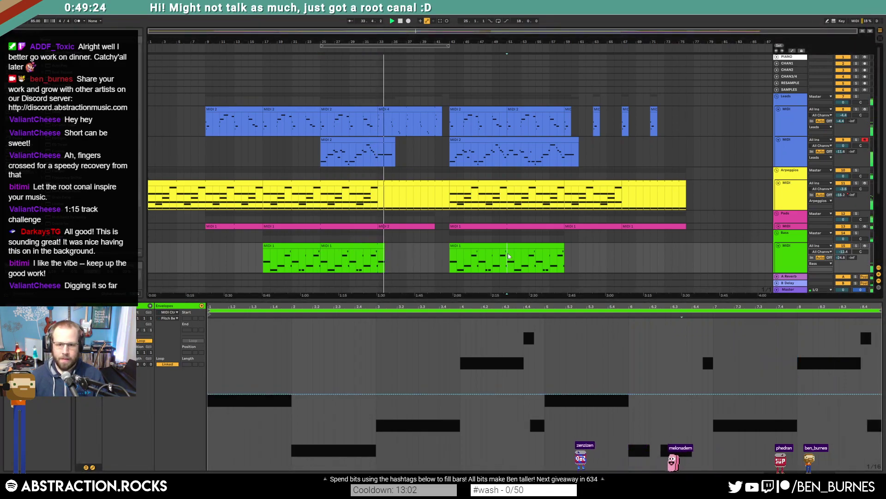
{"action": "key", "text": "ctrl+v"}
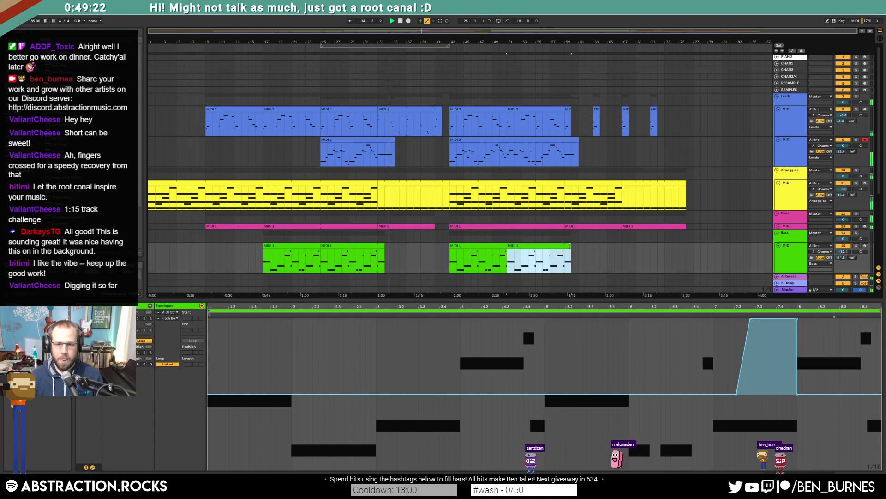
{"action": "key", "text": "shift+Tab"}
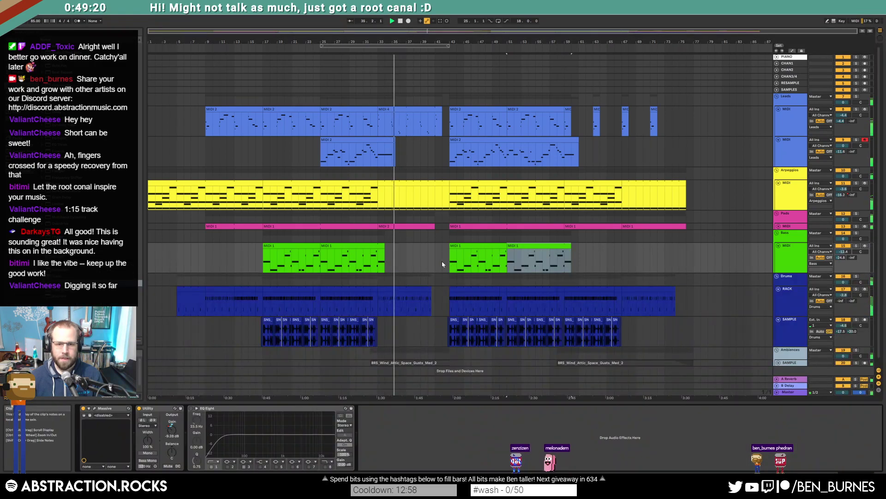
Step: Reshape the arpeggio's Filter 1 Freq descent before bar 43 so it starts at about bar 40, with automation shown only for the edit
{"action": "left_click", "coordinate": [431, 258]}
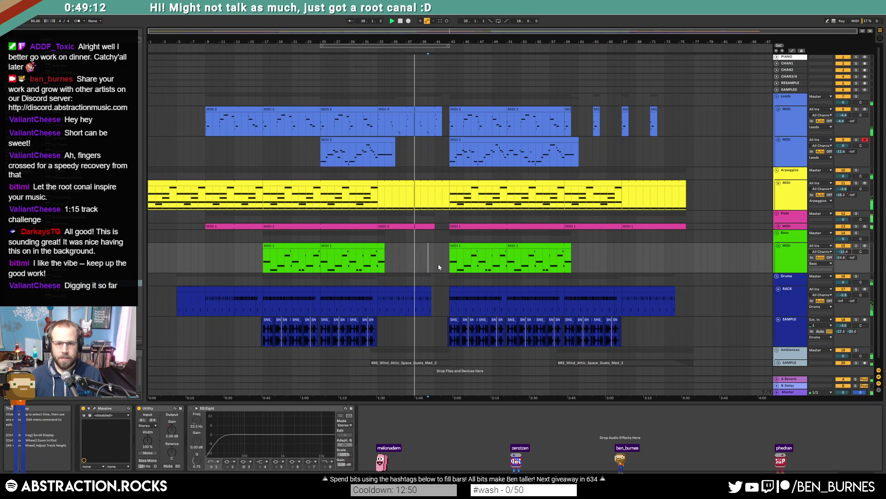
{"action": "left_click", "coordinate": [433, 184]}
{"action": "key", "text": "a"}
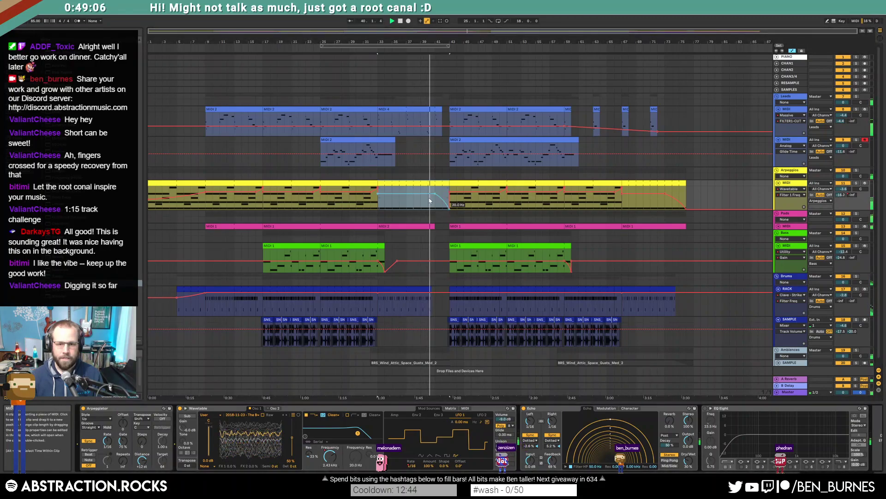
{"action": "left_click_drag", "start_coordinate": [434, 194], "coordinate": [428, 194]}
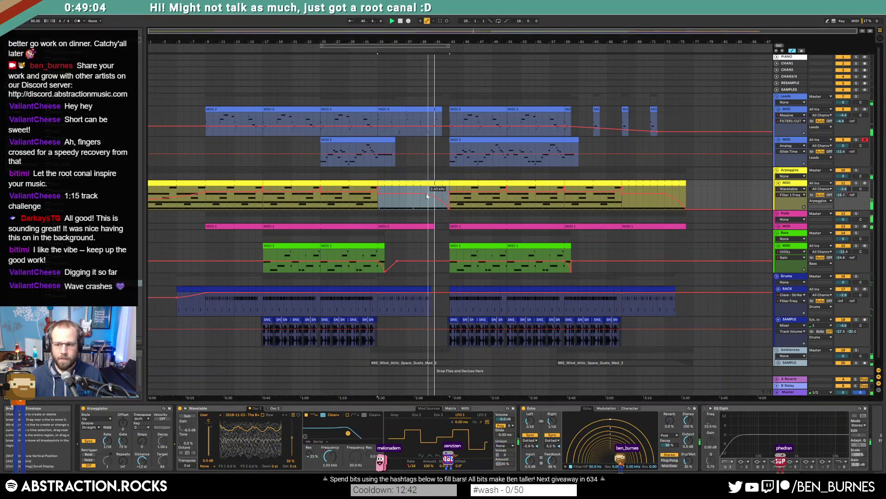
{"action": "key", "text": "a"}
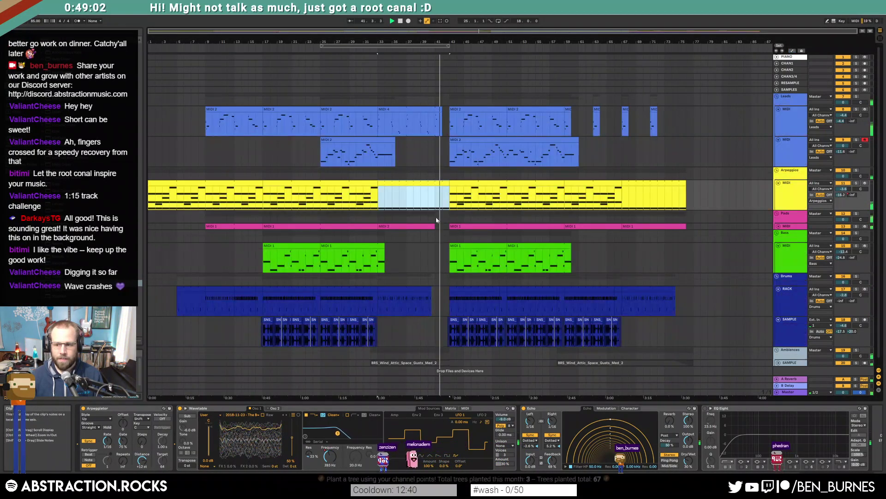
Step: Raise the bass track's volume slightly and open the Massive synth of its second-section clip
{"action": "scroll", "coordinate": [434, 216], "scroll_direction": "down", "scroll_amount": 1}
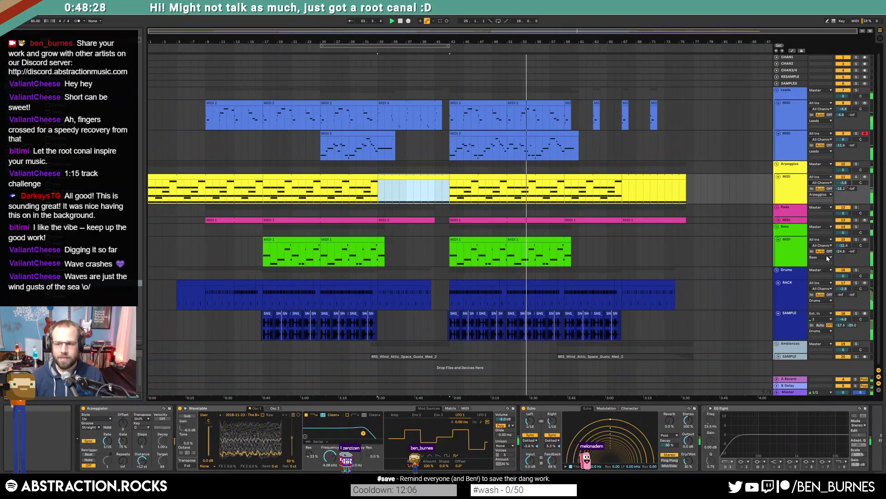
{"action": "left_click_drag", "start_coordinate": [843, 245], "coordinate": [843, 238]}
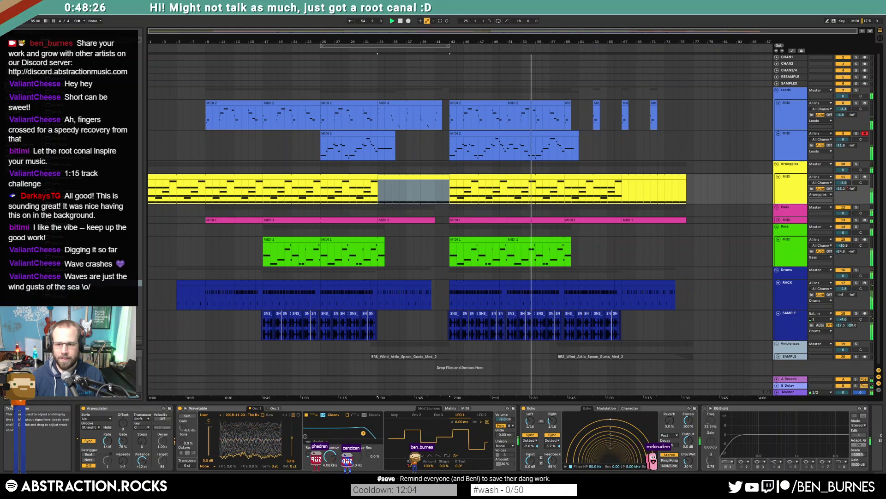
{"action": "left_click", "coordinate": [544, 237]}
{"action": "left_click", "coordinate": [95, 408]}
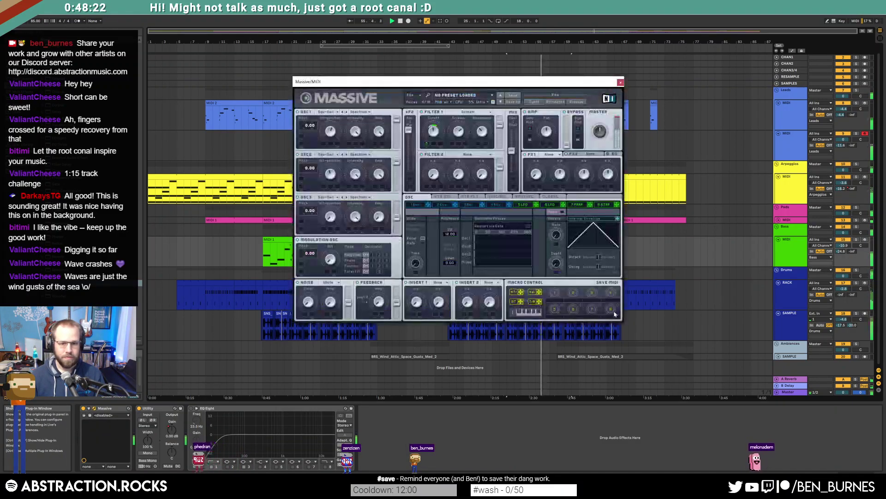
Step: Examine the bass synth's envelope and LFO settings, show automation in the arrangement, and close the Massive window
{"action": "left_click_drag", "start_coordinate": [456, 220], "coordinate": [449, 219]}
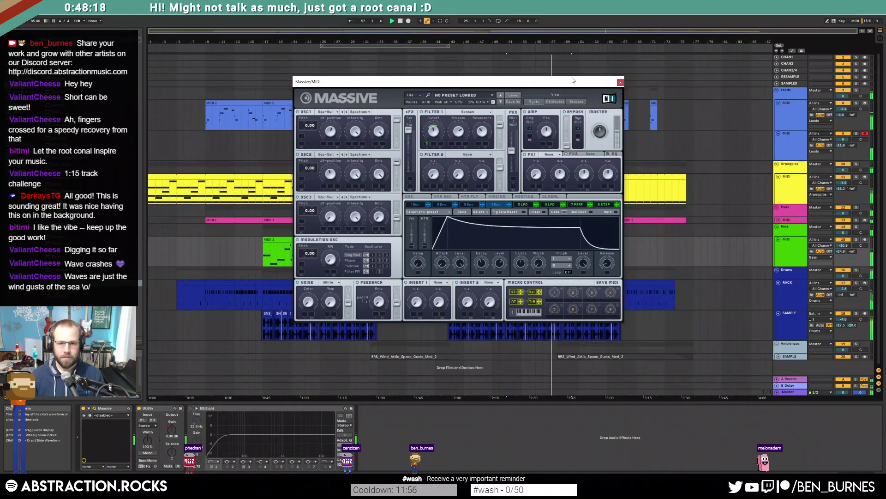
{"action": "left_click_drag", "start_coordinate": [575, 79], "coordinate": [407, 82]}
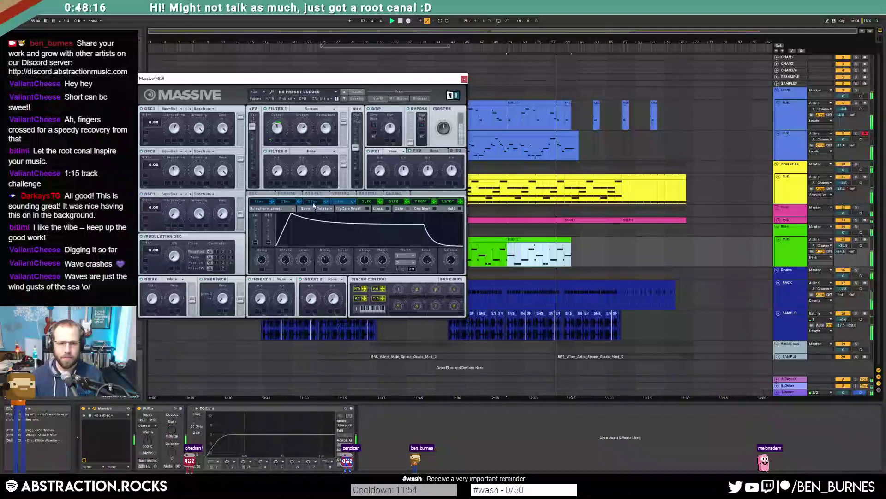
{"action": "left_click", "coordinate": [365, 201]}
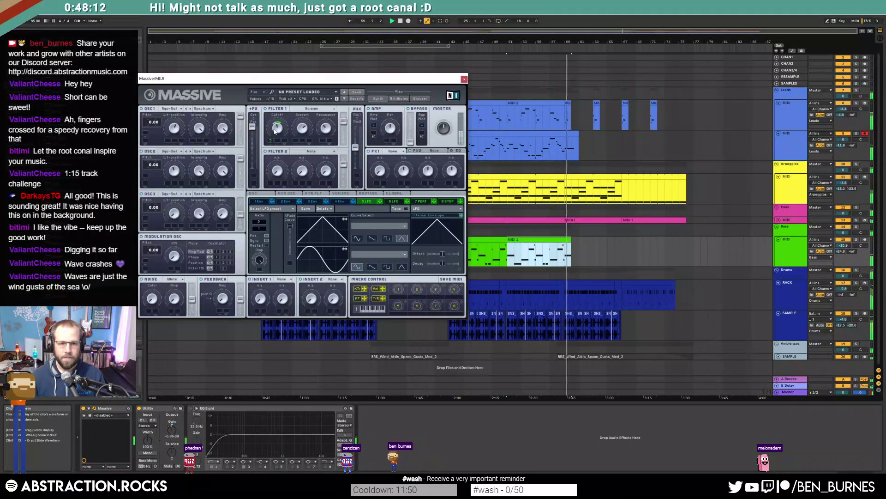
{"action": "key", "text": "a"}
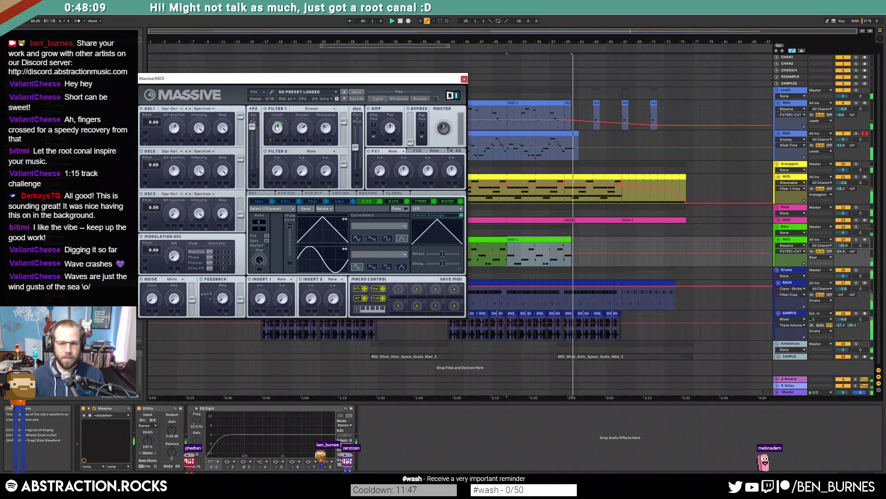
{"action": "left_click", "coordinate": [464, 79]}
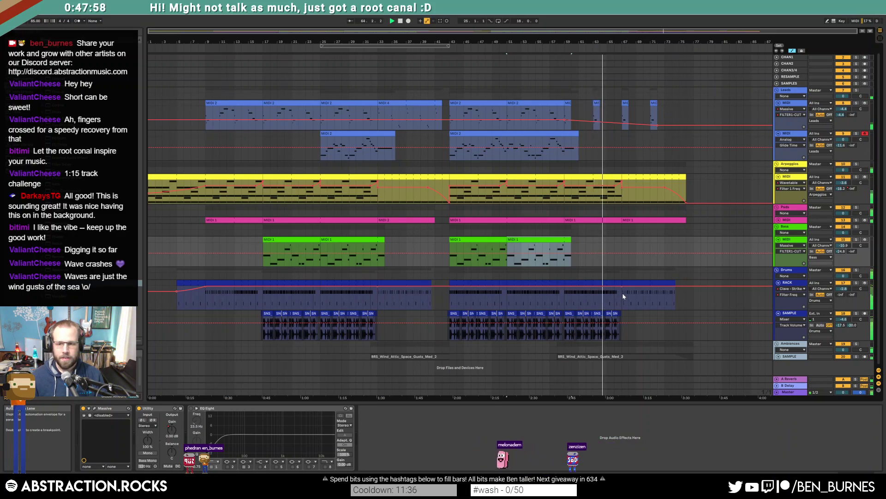
Step: Draw a curved descent in the drum rack's Filter Freq automation from about bar 67 to the end of its last clip
{"action": "left_click", "coordinate": [675, 287]}
{"action": "left_click_drag", "start_coordinate": [675, 287], "coordinate": [676, 304]}
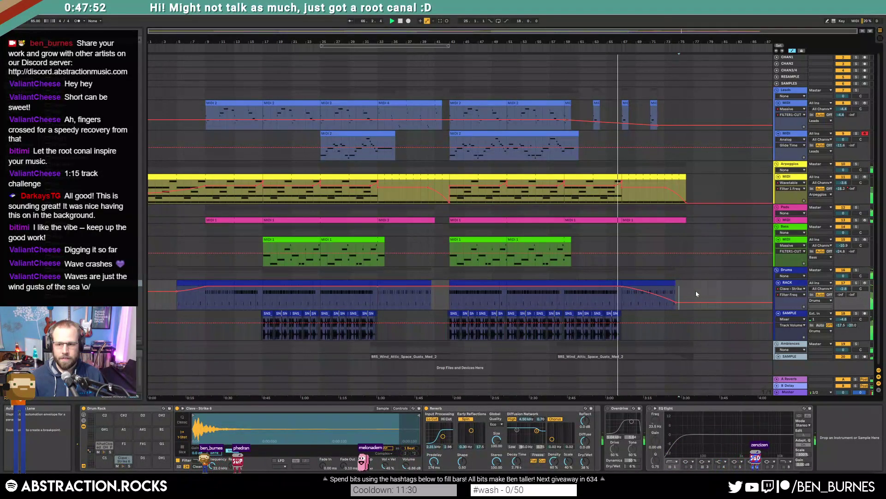
{"action": "key", "text": "a"}
{"action": "left_click", "coordinate": [793, 296]}
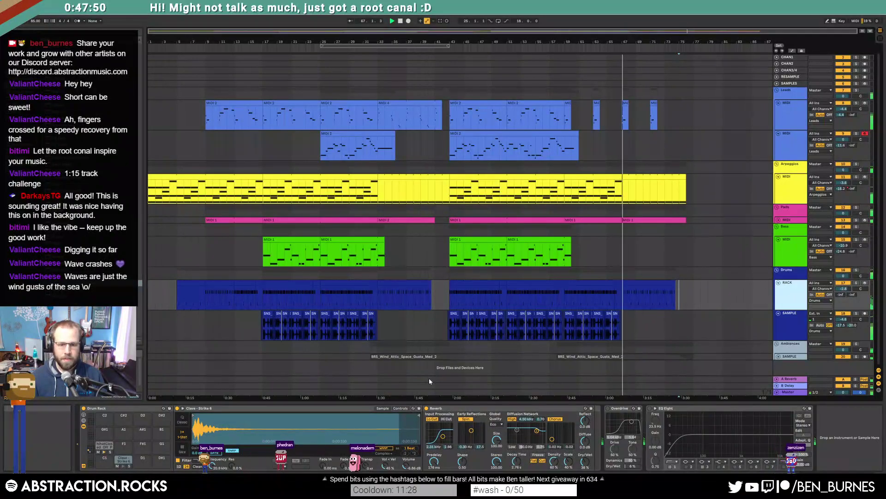
Step: Duplicate drum loop slices at the end of the sample track so one lands at bar 67 and another fills a gap before it
{"action": "scroll", "coordinate": [626, 324], "scroll_direction": "up", "scroll_amount": 10}
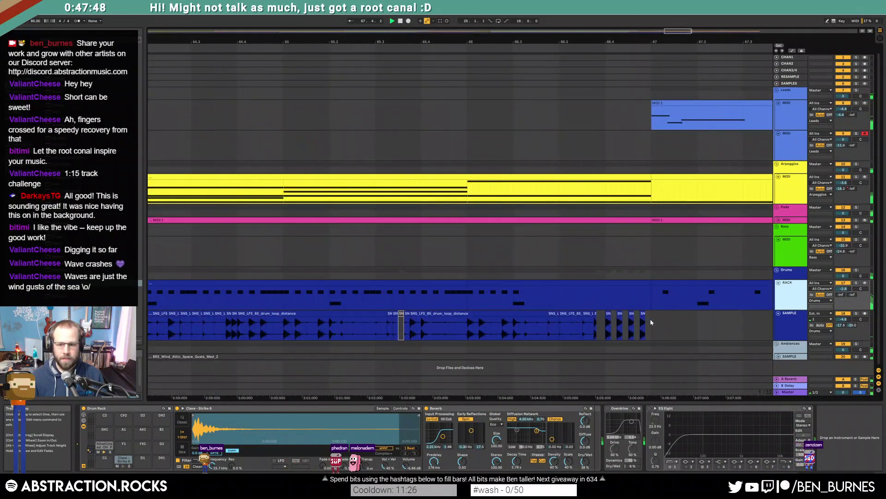
{"action": "left_click_drag", "start_coordinate": [642, 321], "coordinate": [640, 322]}
{"action": "key", "text": "ctrl+d"}
{"action": "left_click", "coordinate": [679, 328]}
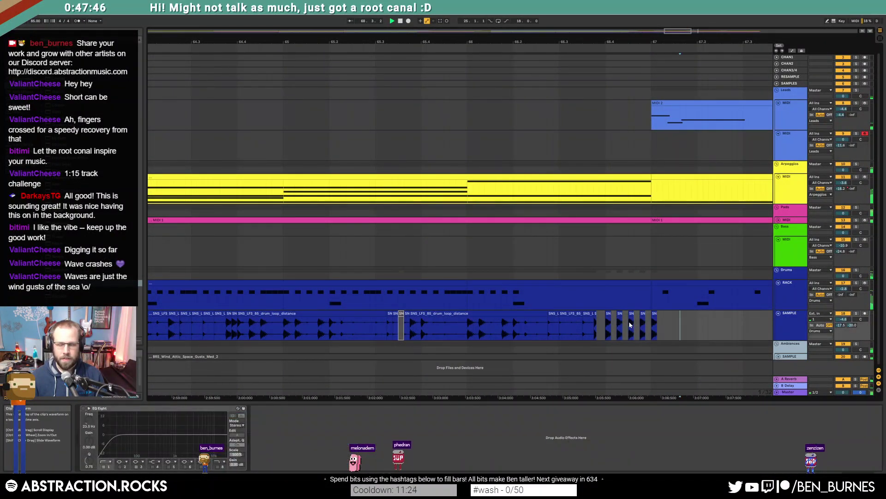
{"action": "left_click", "coordinate": [619, 314]}
{"action": "key", "text": "ctrl+d"}
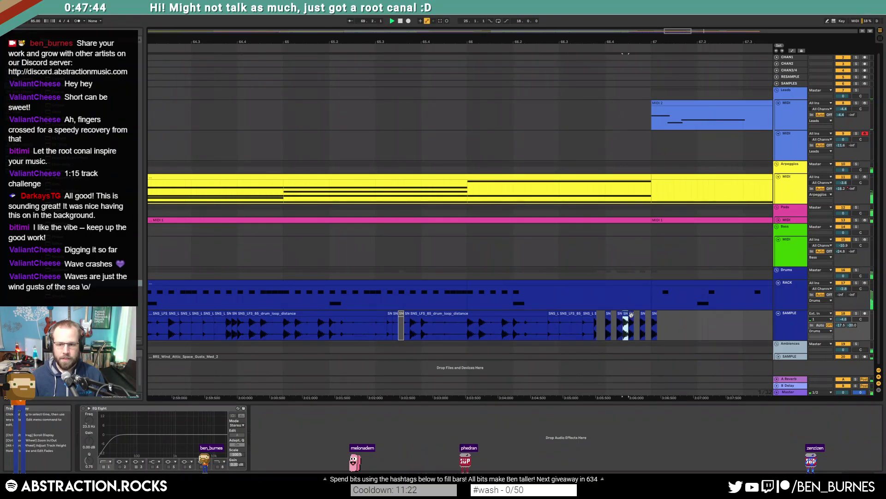
Step: Play back the edited drum fill from about bar 66.3 and select the drum rack track to view its devices
{"action": "left_click", "coordinate": [566, 326]}
{"action": "key", "text": "space"}
{"action": "key", "text": "space"}
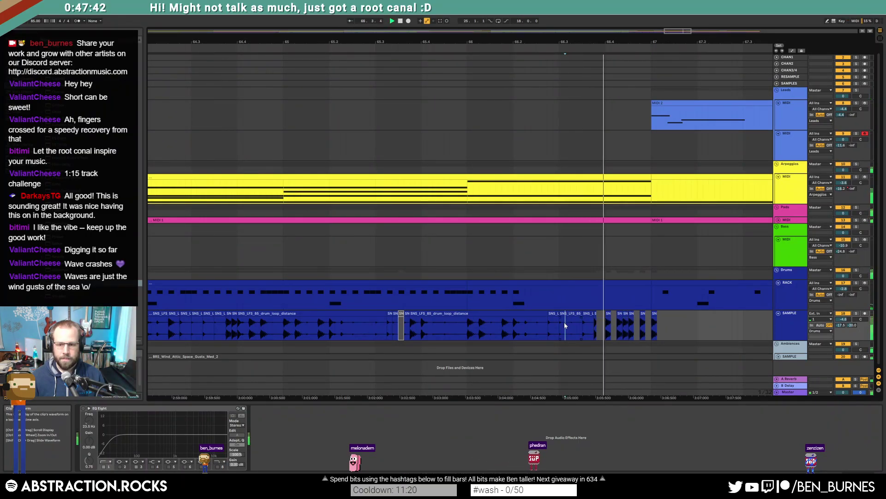
{"action": "scroll", "coordinate": [683, 323], "scroll_direction": "down", "scroll_amount": 5}
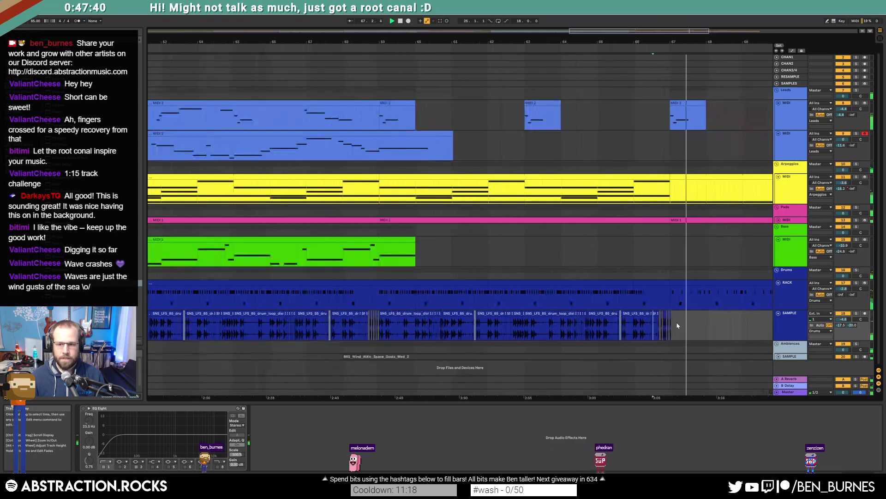
{"action": "left_click", "coordinate": [790, 293]}
{"action": "left_click_drag", "start_coordinate": [675, 31], "coordinate": [670, 18]}
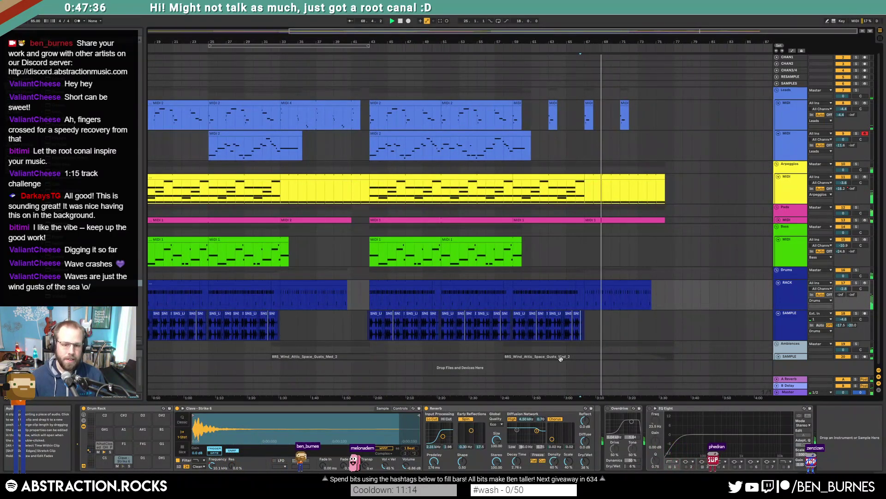
{"action": "left_click", "coordinate": [781, 301]}
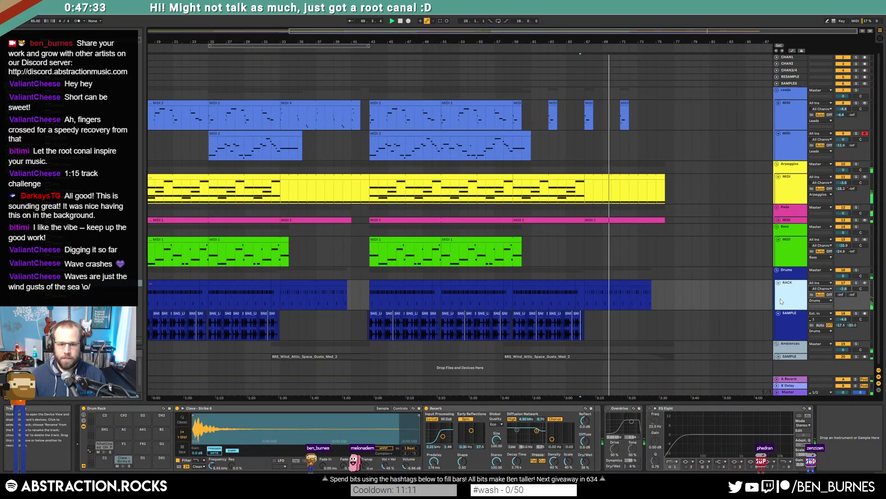
Step: Show automation and bring up the arpeggio Wavetable's Amp Attack envelope lane for editing
{"action": "left_click", "coordinate": [638, 183]}
{"action": "key", "text": "a"}
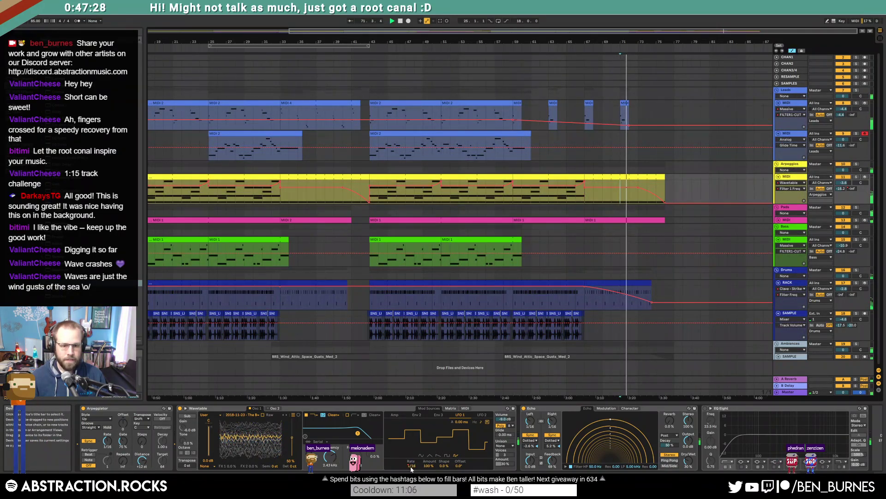
{"action": "left_click", "coordinate": [451, 408]}
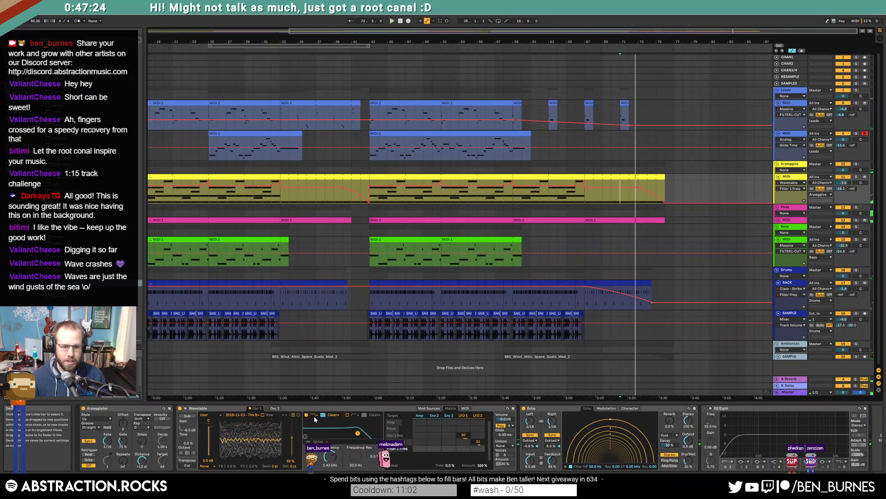
{"action": "left_click", "coordinate": [422, 410]}
{"action": "left_click", "coordinate": [395, 417]}
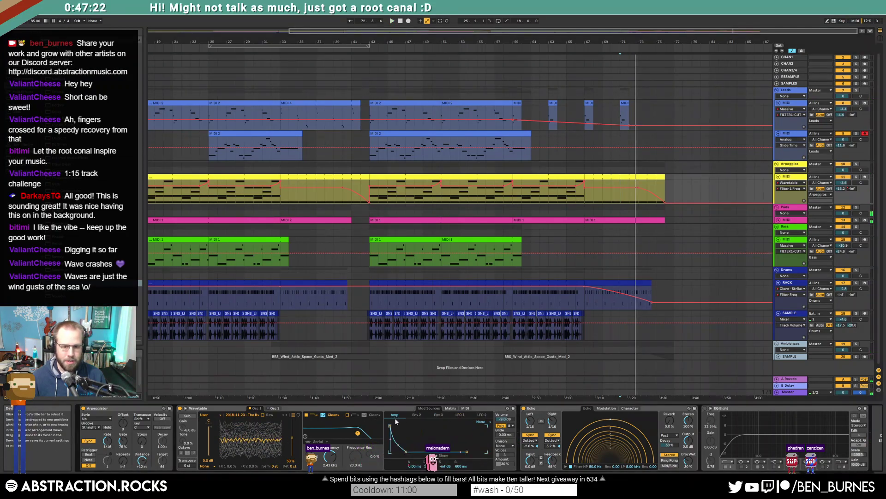
{"action": "left_click", "coordinate": [411, 467]}
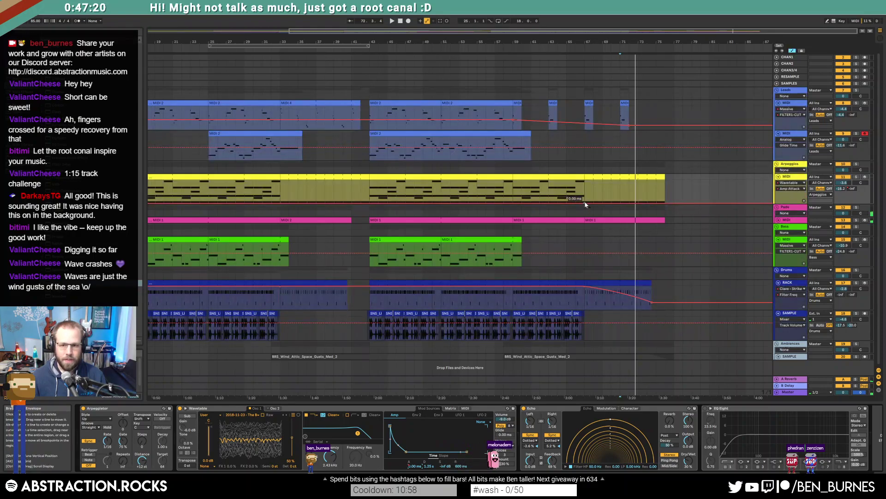
{"action": "left_click_drag", "start_coordinate": [489, 41], "coordinate": [489, 27]}
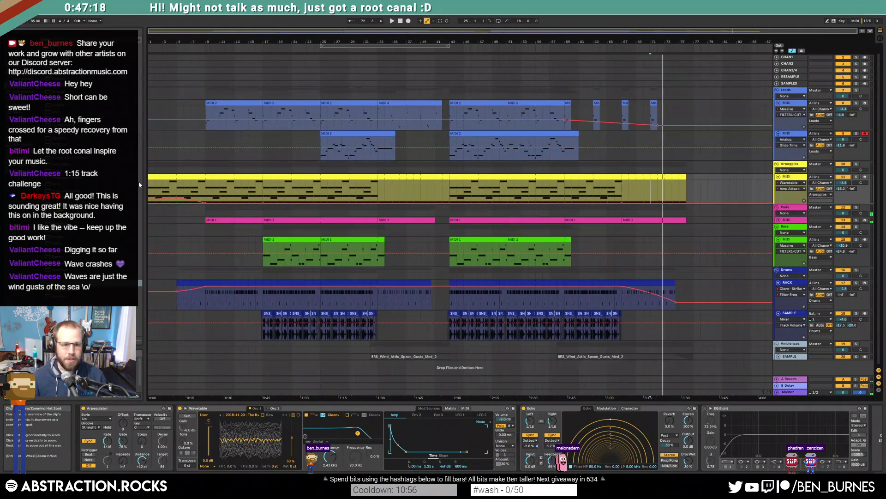
Step: Draw a gradual Amp Attack rise on the arpeggio from bar 67 toward the ending, shaping it while playing from bar 67
{"action": "left_click", "coordinate": [650, 202]}
{"action": "left_click_drag", "start_coordinate": [651, 200], "coordinate": [650, 196]}
{"action": "left_click", "coordinate": [622, 191]}
{"action": "key", "text": "space"}
{"action": "left_click", "coordinate": [651, 200]}
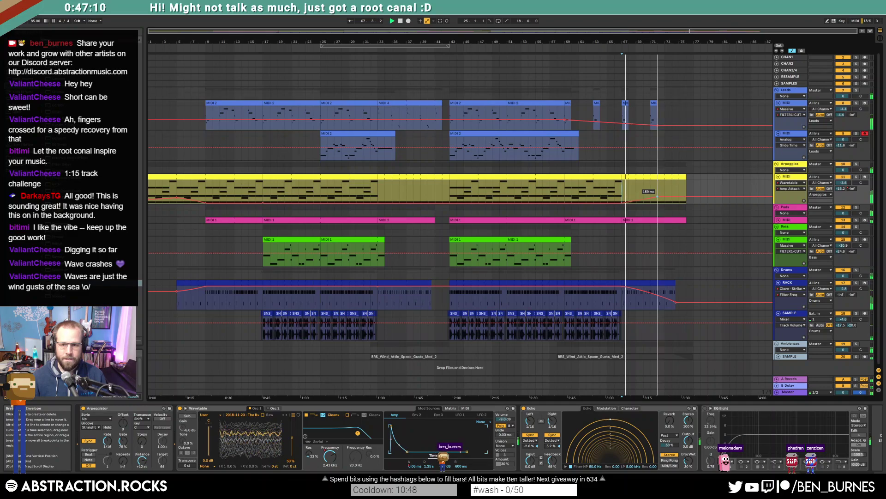
{"action": "left_click_drag", "start_coordinate": [650, 196], "coordinate": [641, 202]}
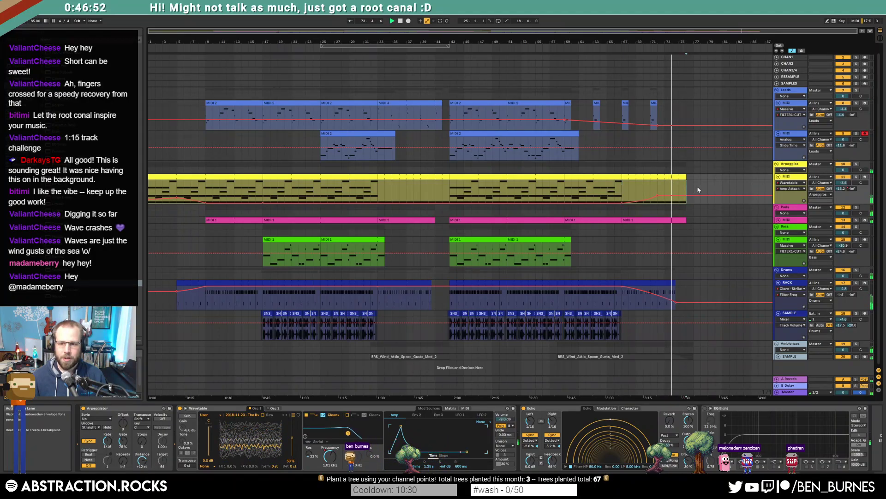
Step: Draw a curved rise in the arpeggio's B-Delay send from bar 67 to bar 76, stop playback, and hide automation
{"action": "left_click", "coordinate": [852, 190]}
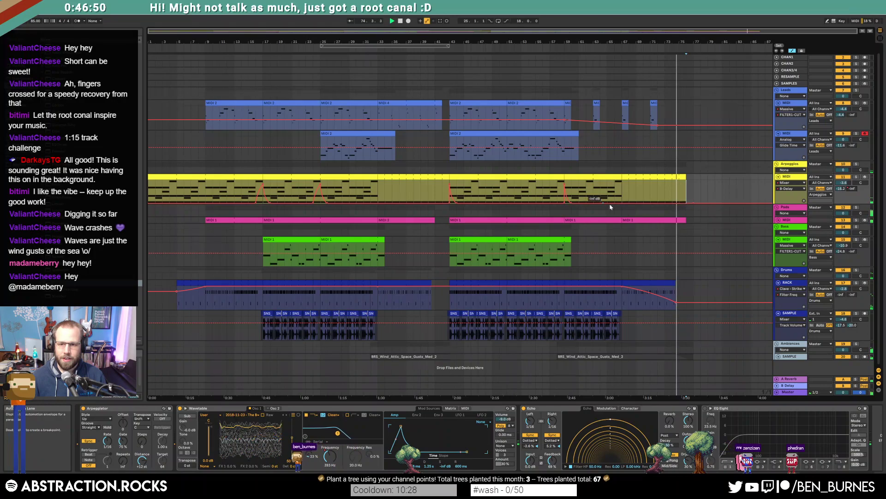
{"action": "left_click_drag", "start_coordinate": [660, 202], "coordinate": [693, 183]}
{"action": "key", "text": "space"}
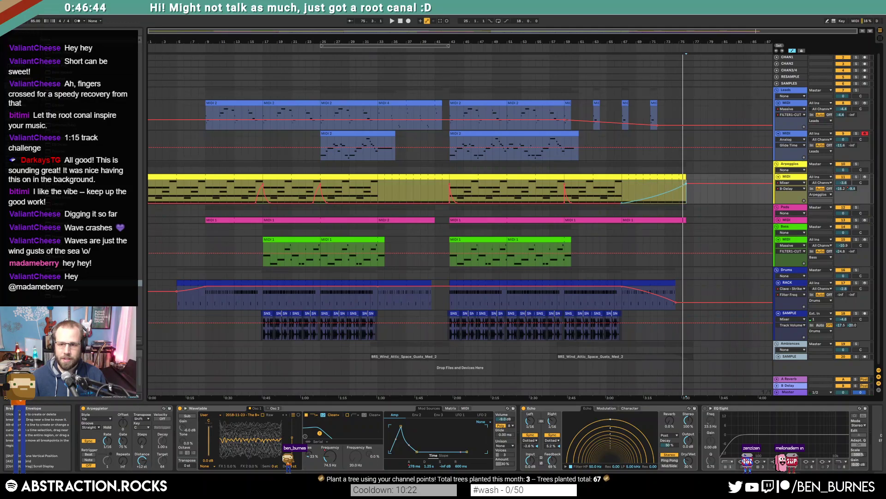
{"action": "left_click", "coordinate": [694, 194]}
{"action": "key", "text": "a"}
Step: Expand the pads track and raise the lowest note of the final chord in its last clip by four semitones
{"action": "left_click", "coordinate": [778, 223]}
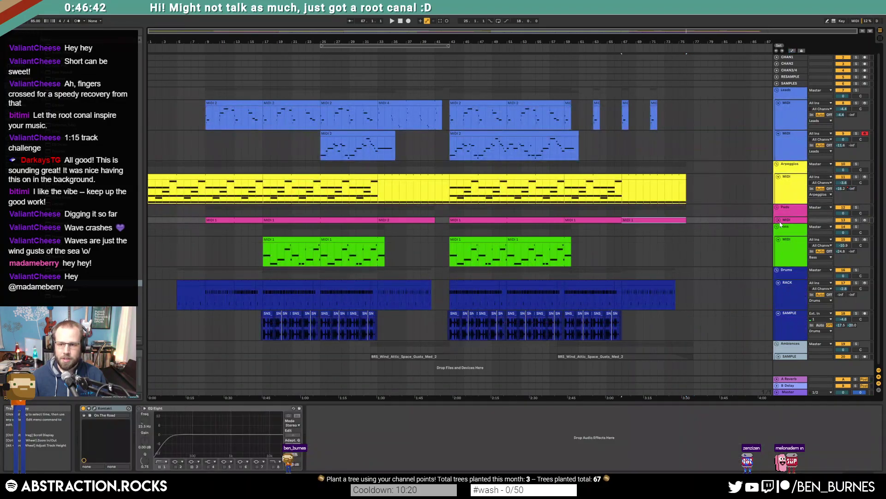
{"action": "left_click", "coordinate": [778, 221]}
{"action": "double_click", "coordinate": [671, 221]}
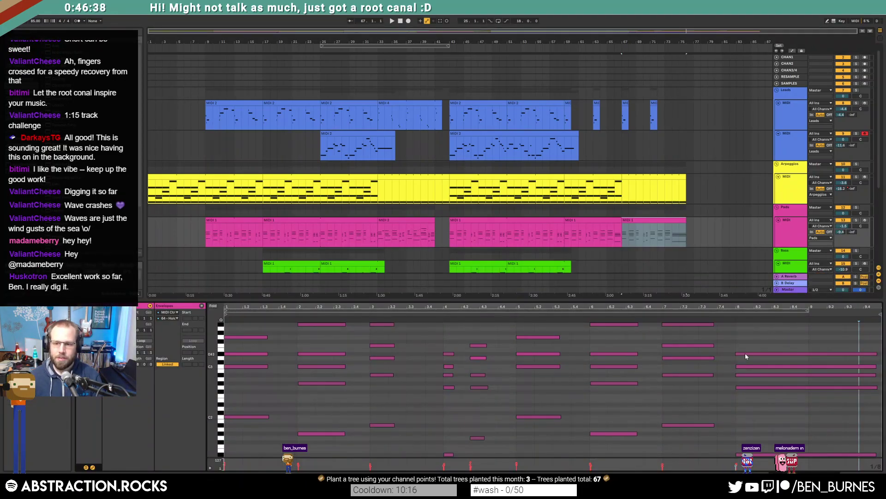
{"action": "scroll", "coordinate": [757, 392], "scroll_direction": "down", "scroll_amount": 3}
{"action": "left_click_drag", "start_coordinate": [760, 405], "coordinate": [767, 432]}
{"action": "key", "text": "Up"}
{"action": "key", "text": "Up"}
{"action": "key", "text": "Up"}
{"action": "key", "text": "Up"}
{"action": "scroll", "coordinate": [775, 420], "scroll_direction": "up", "scroll_amount": 2}
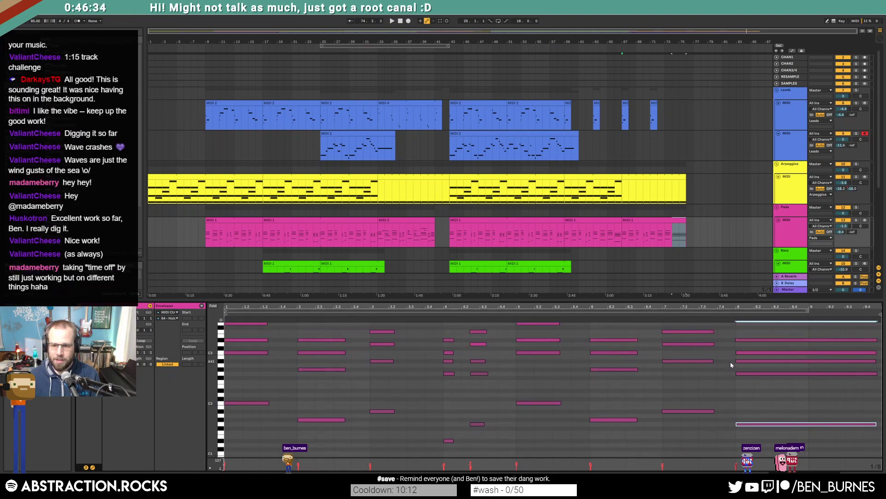
{"action": "left_click_drag", "start_coordinate": [726, 351], "coordinate": [751, 357]}
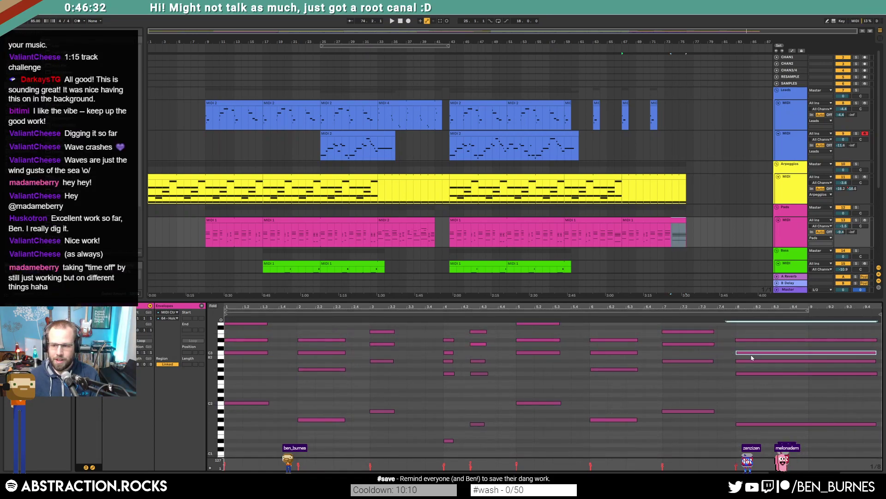
{"action": "left_click", "coordinate": [733, 347]}
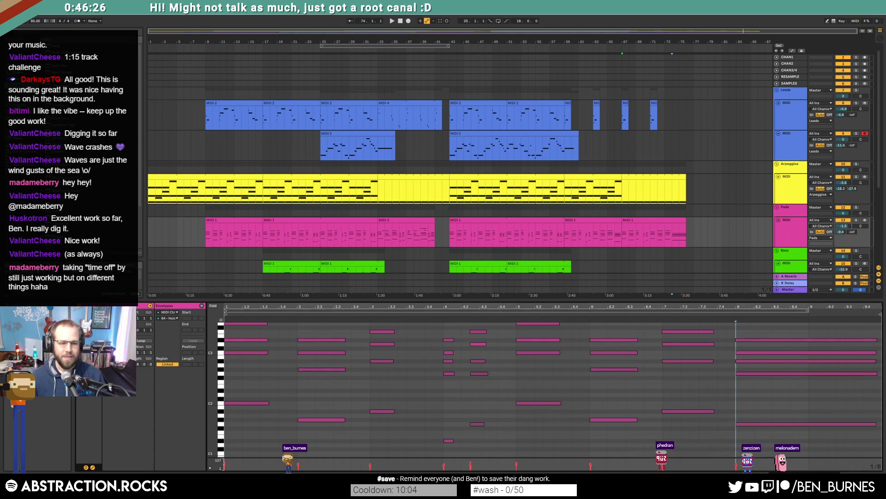
Step: Switch to Trello, look over the to-do board, and minimize its window
{"action": "key", "text": "alt+Tab"}
{"action": "left_click_drag", "start_coordinate": [429, 97], "coordinate": [502, 74]}
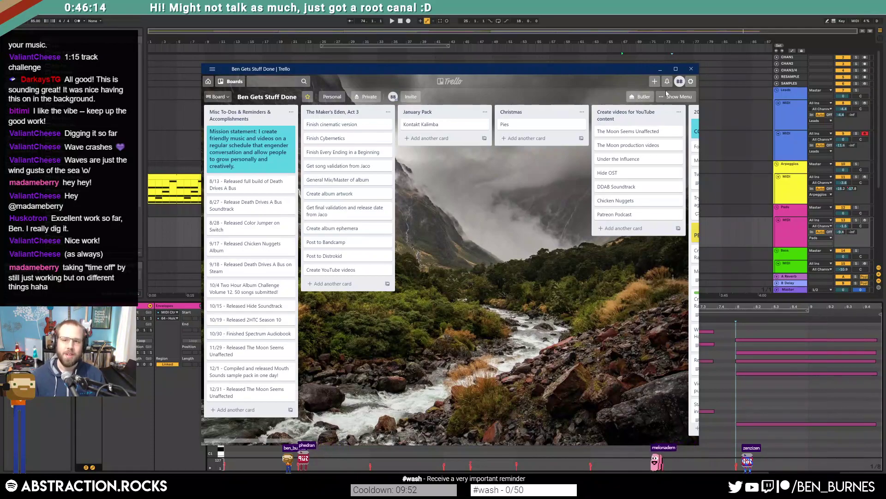
{"action": "left_click", "coordinate": [661, 69]}
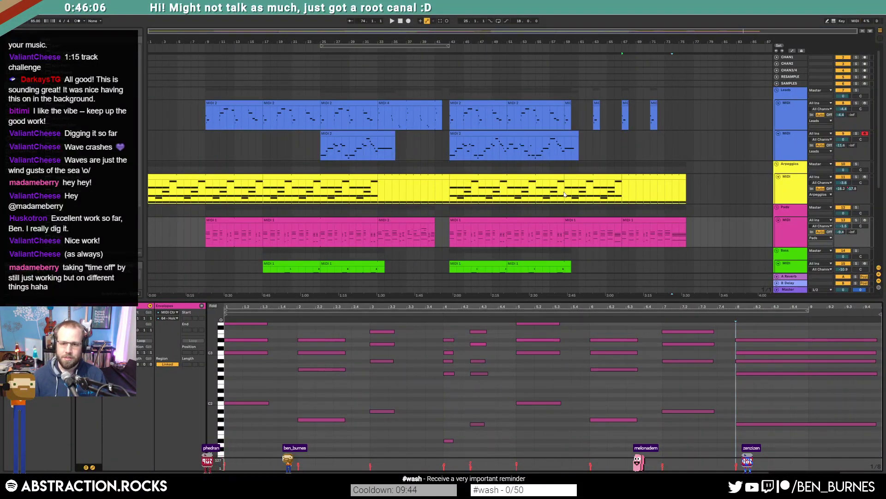
Step: Place the cursor at bar 59 on the arpeggio track and show its devices instead of the clip view
{"action": "left_click", "coordinate": [564, 194]}
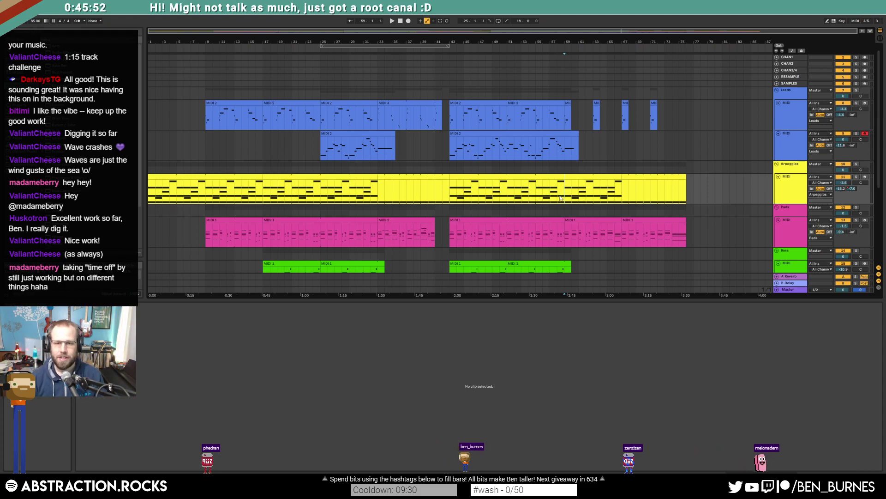
{"action": "key", "text": "shift+Tab"}
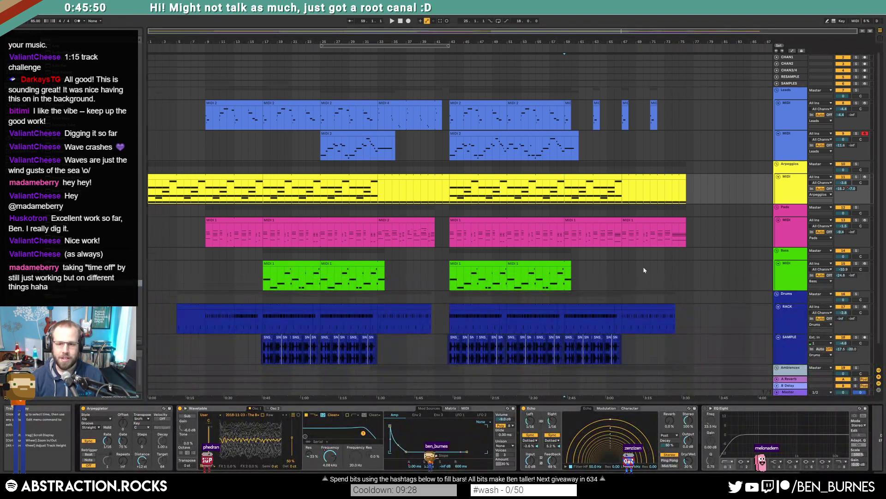
Step: Play the track from bar 51 while checking the bass clip there and its Massive synth settings
{"action": "scroll", "coordinate": [738, 248], "scroll_direction": "down", "scroll_amount": 2}
{"action": "left_click", "coordinate": [731, 260]}
{"action": "key", "text": "space"}
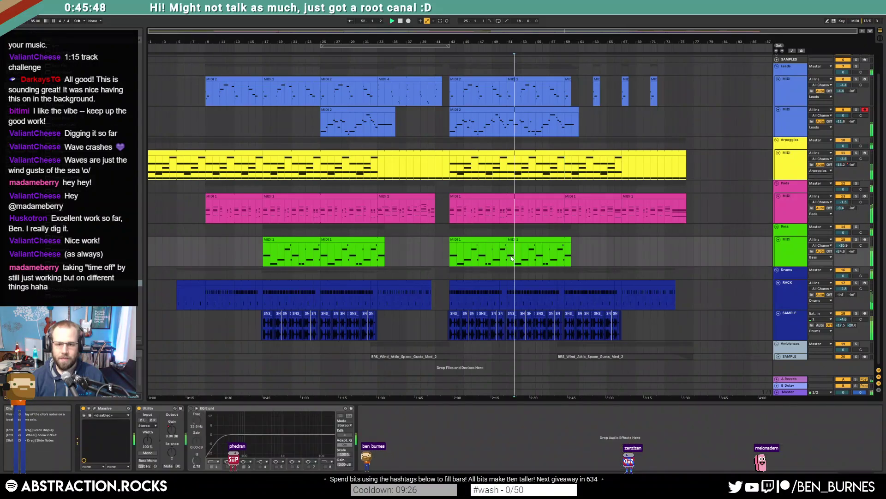
{"action": "left_click", "coordinate": [535, 240]}
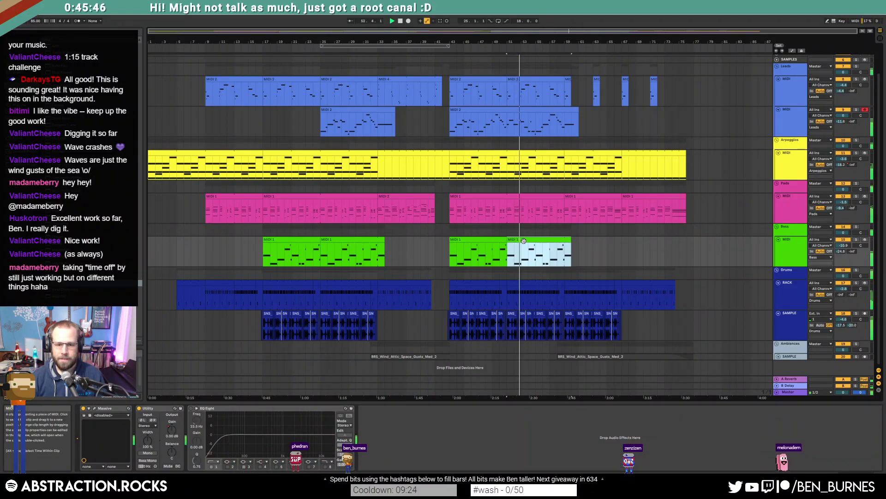
{"action": "left_click", "coordinate": [94, 409]}
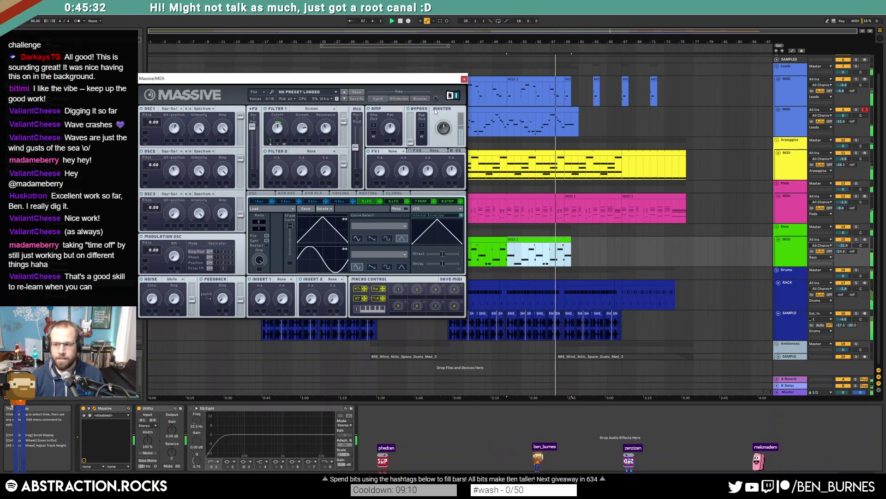
{"action": "left_click", "coordinate": [464, 78]}
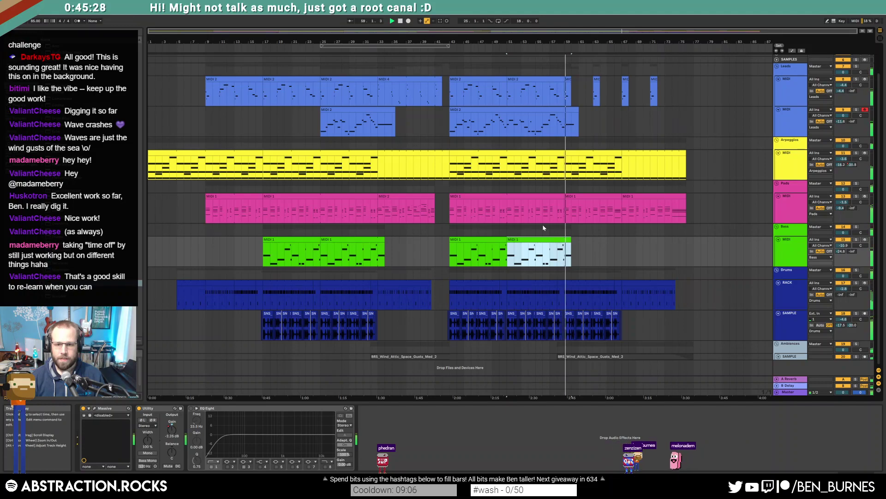
Step: Stop playback and trim the last F1 note in the bass clip at bar 51 so it ends before the following A#0 note
{"action": "double_click", "coordinate": [559, 241]}
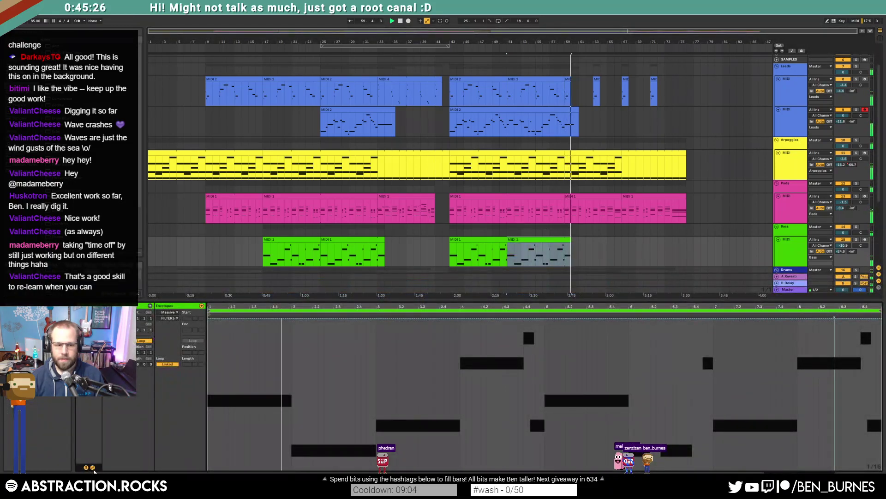
{"action": "key", "text": "space"}
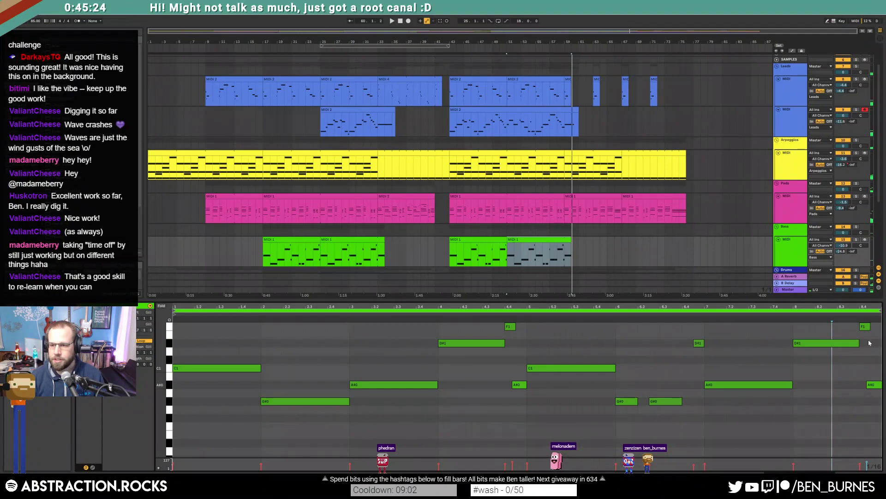
{"action": "left_click", "coordinate": [865, 327]}
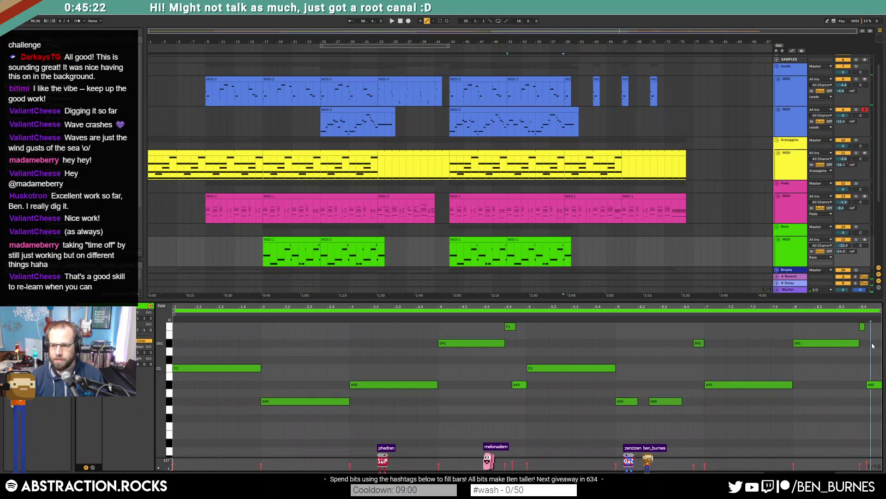
{"action": "left_click_drag", "start_coordinate": [867, 386], "coordinate": [865, 386]}
Step: Shorten the last F1 note in the bass clip at bar 43 to clear the following A#0 note, and show the devices again
{"action": "left_click", "coordinate": [502, 247]}
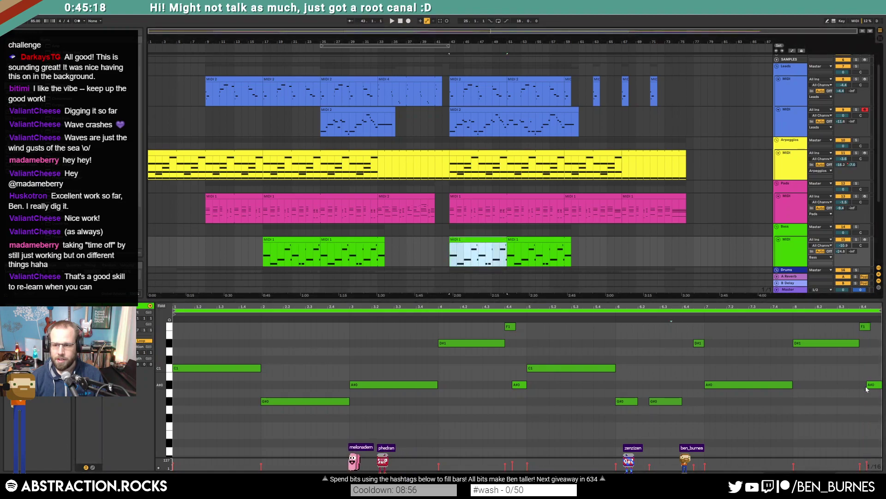
{"action": "left_click", "coordinate": [868, 386]}
{"action": "left_click_drag", "start_coordinate": [870, 327], "coordinate": [865, 327]}
{"action": "key", "text": "shift+Tab"}
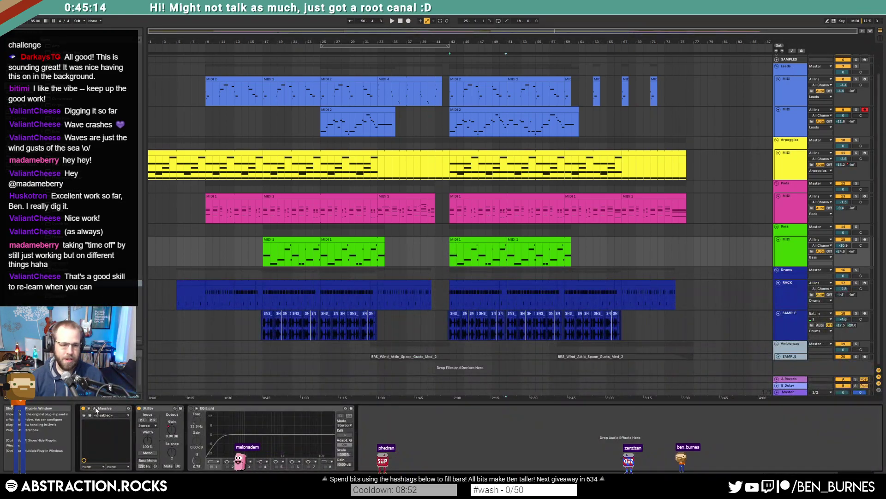
Step: Examine the oscillator, routing and voicing pages of the bass track's Massive synth, including its glide settings, and close its window
{"action": "key", "text": "ctrl+alt+p"}
{"action": "left_click_drag", "start_coordinate": [187, 77], "coordinate": [352, 120]}
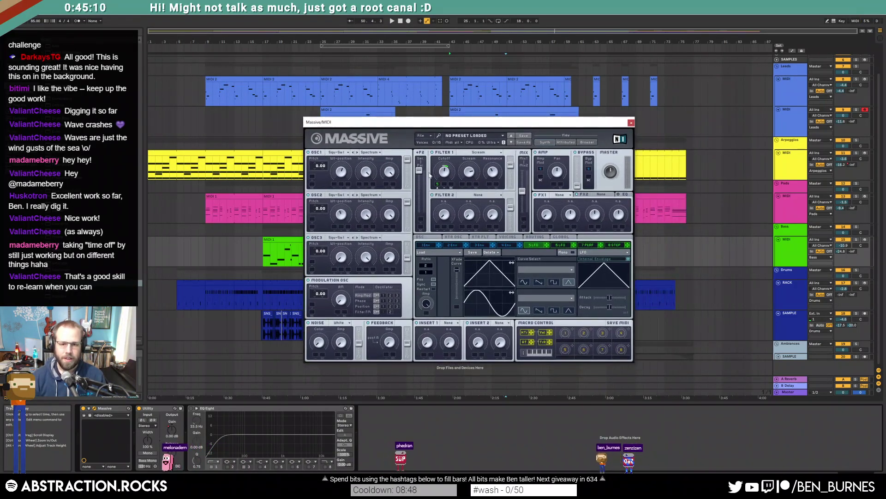
{"action": "left_click", "coordinate": [432, 238]}
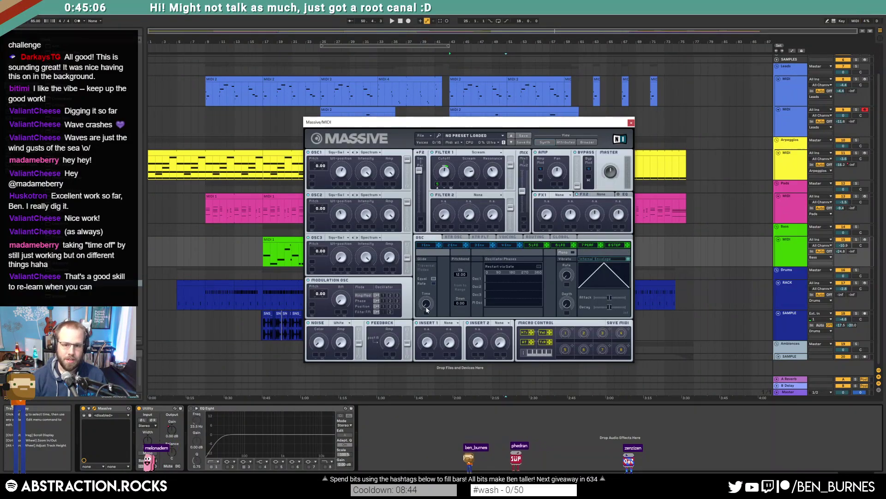
{"action": "left_click", "coordinate": [550, 237]}
{"action": "left_click", "coordinate": [535, 236]}
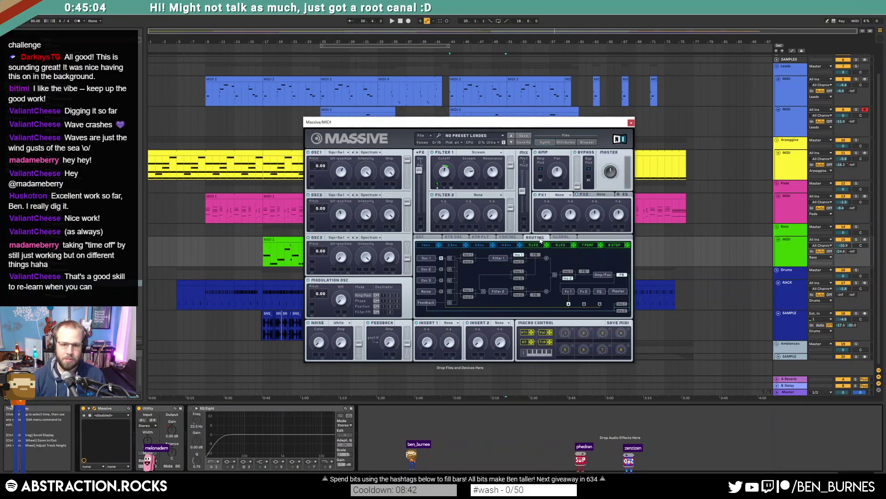
{"action": "left_click", "coordinate": [507, 237]}
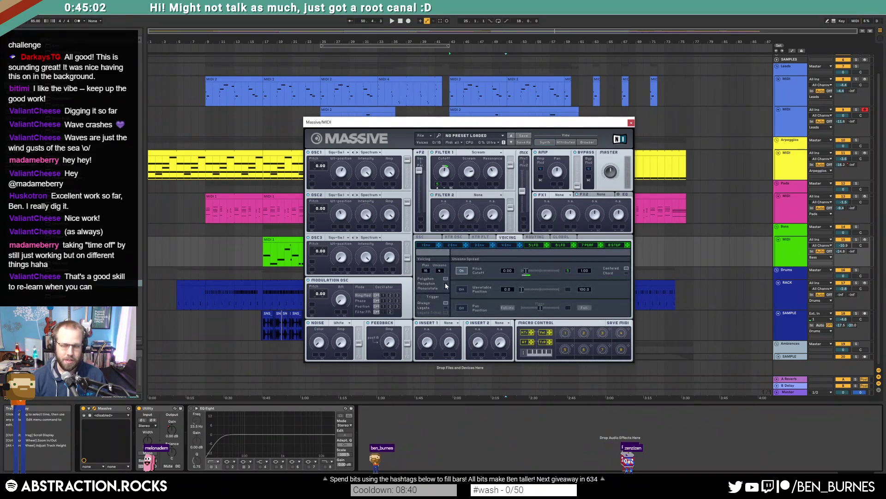
{"action": "left_click", "coordinate": [427, 238]}
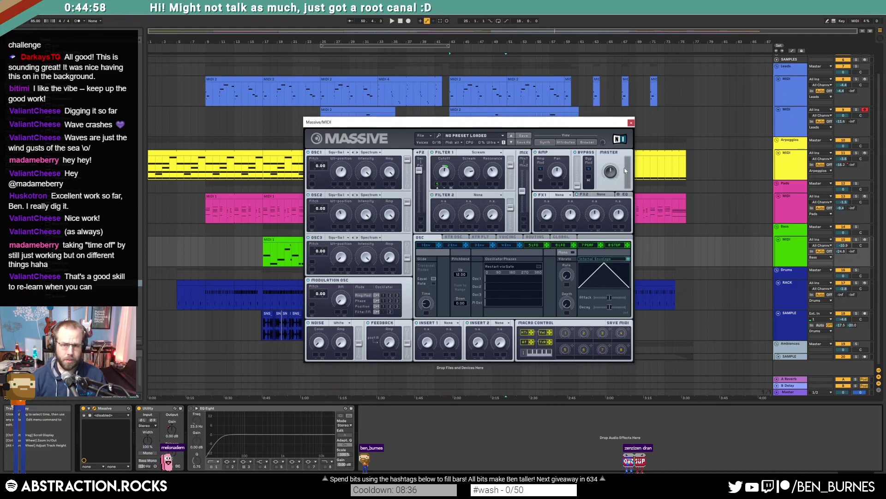
{"action": "left_click", "coordinate": [631, 123]}
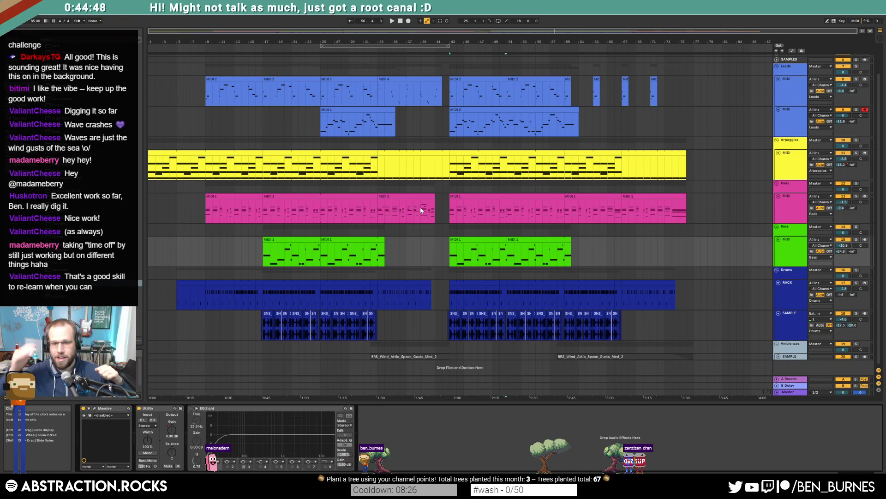
Step: Return the transport to the start of the song and play the whole track from bar 1
{"action": "left_click", "coordinate": [263, 260]}
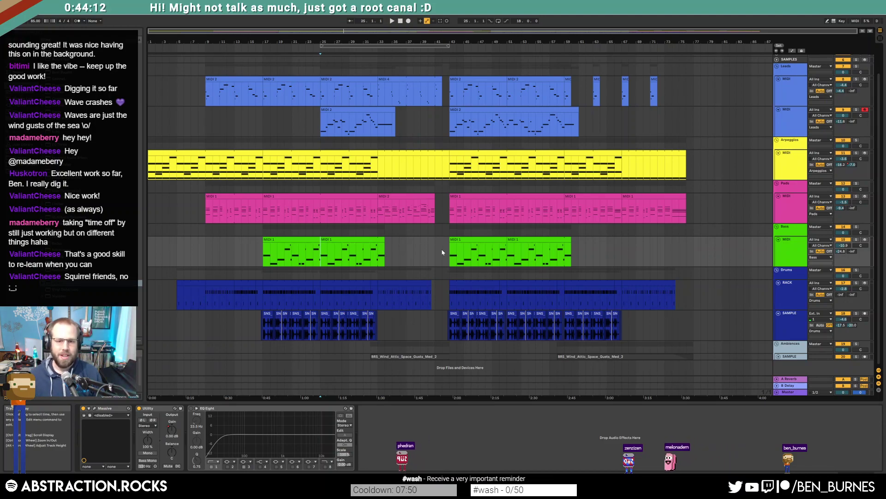
{"action": "left_click", "coordinate": [445, 275]}
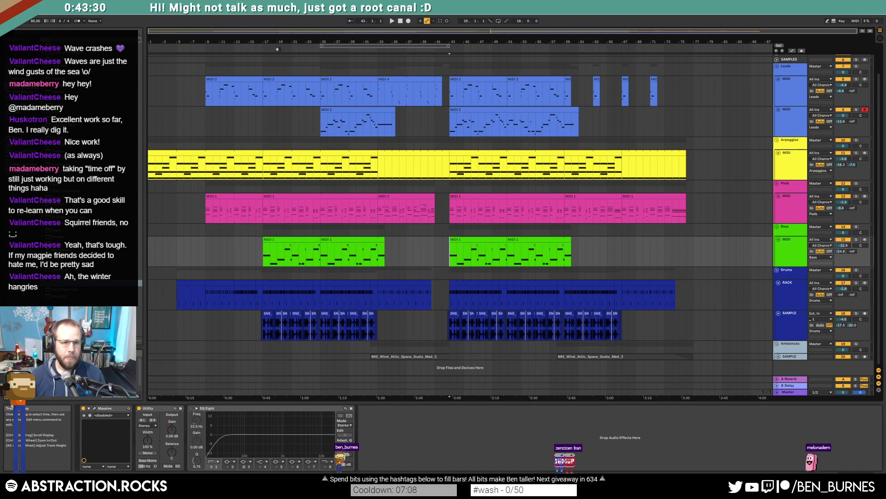
{"action": "left_click", "coordinate": [401, 21]}
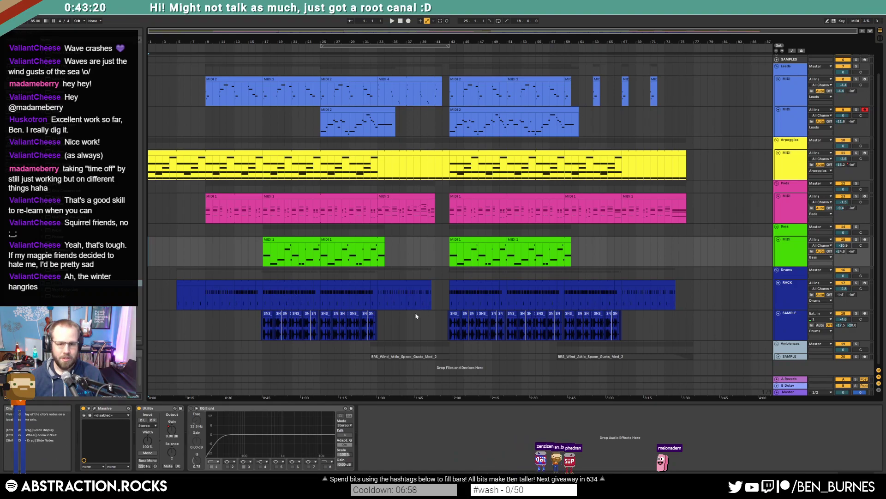
{"action": "key", "text": "space"}
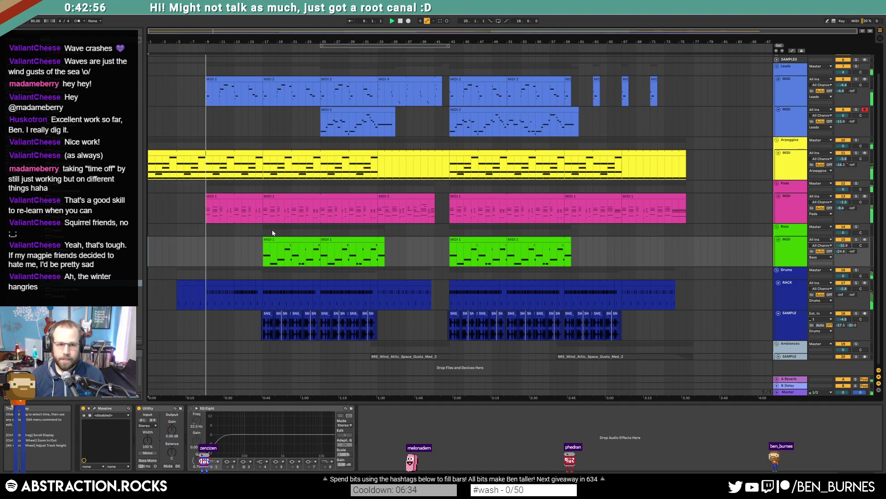
Step: Display the arpeggio track's Wavetable Filter 1 Freq automation, review it during playback, and hide automation with the pads track selected
{"action": "left_click", "coordinate": [194, 151]}
{"action": "key", "text": "a"}
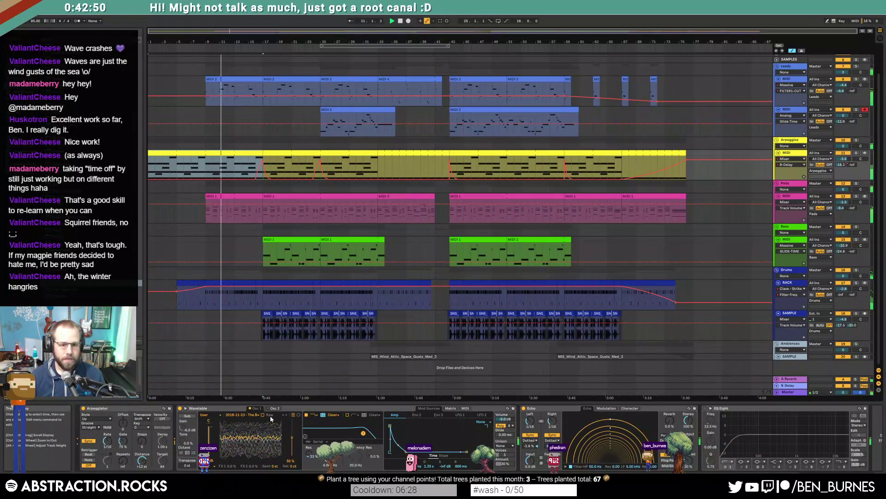
{"action": "left_click", "coordinate": [363, 433]}
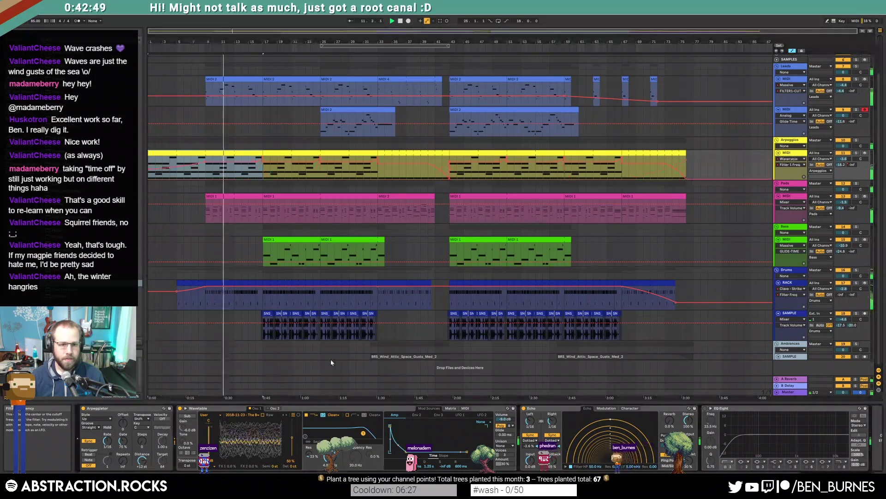
{"action": "left_click", "coordinate": [205, 159]}
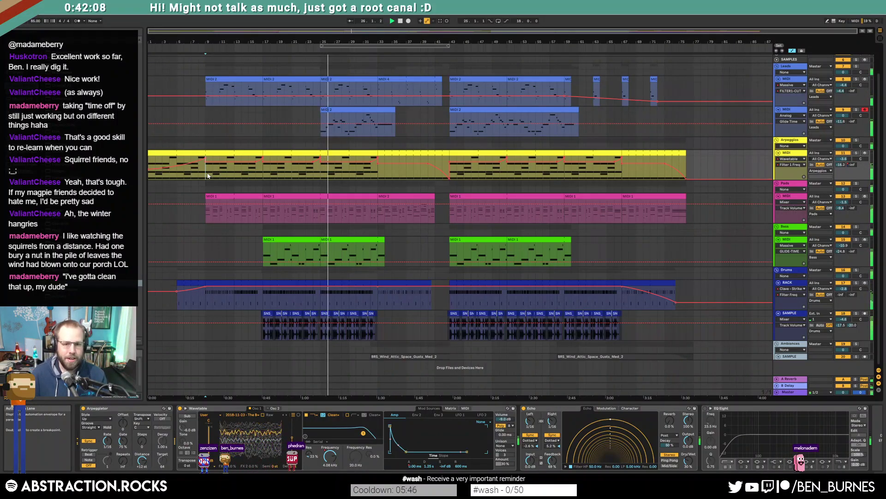
{"action": "left_click", "coordinate": [318, 176]}
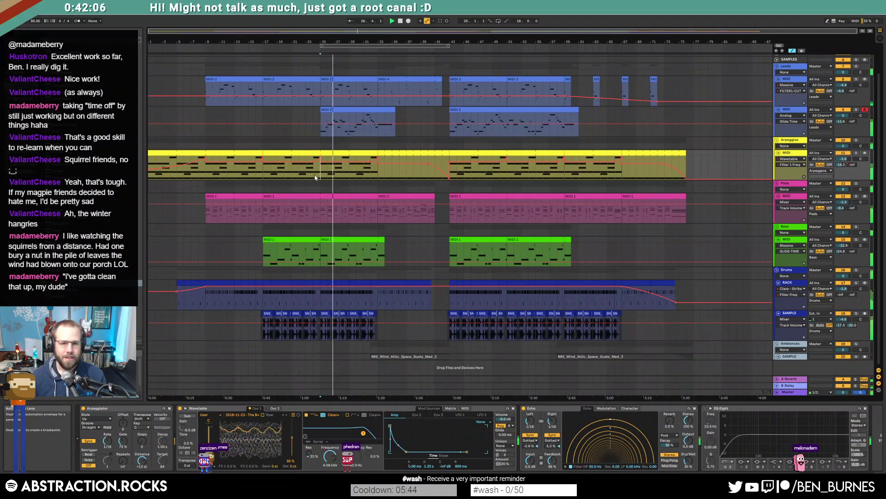
{"action": "left_click", "coordinate": [320, 212]}
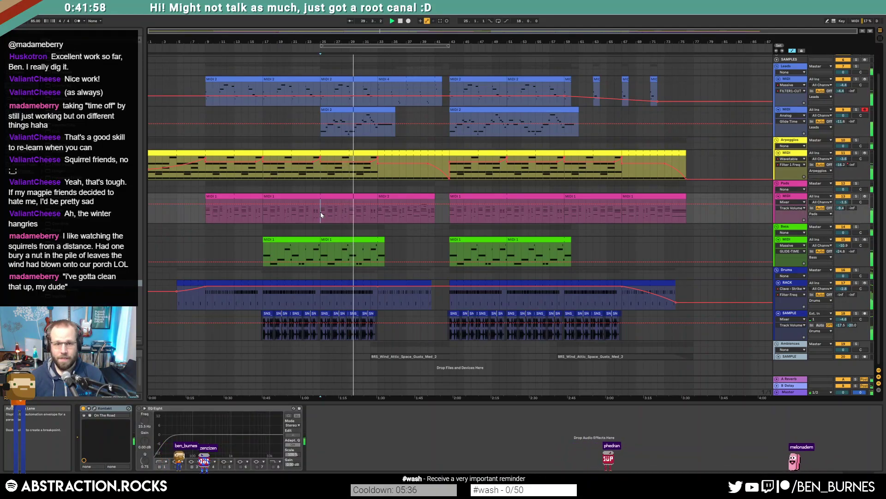
{"action": "key", "text": "a"}
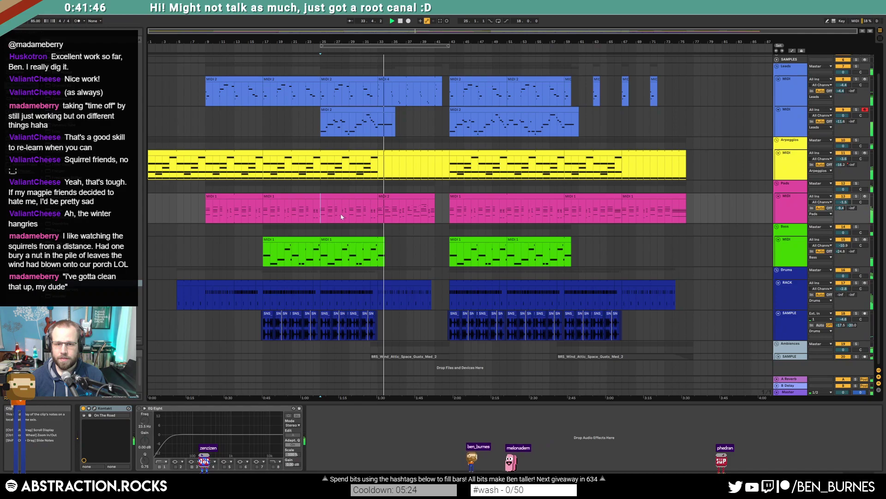
Step: Open the bass track's Massive synth and add a small peak to its FILTER1-CUT automation around bar 31
{"action": "left_click", "coordinate": [355, 257]}
{"action": "left_click_drag", "start_coordinate": [170, 429], "coordinate": [170, 426]}
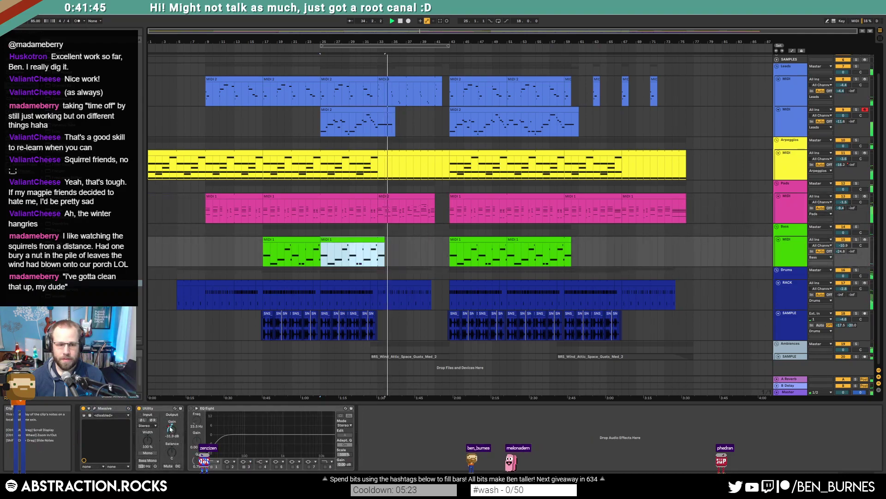
{"action": "left_click", "coordinate": [95, 408]}
{"action": "left_click_drag", "start_coordinate": [473, 123], "coordinate": [631, 122]}
{"action": "scroll", "coordinate": [372, 251], "scroll_direction": "up", "scroll_amount": 3}
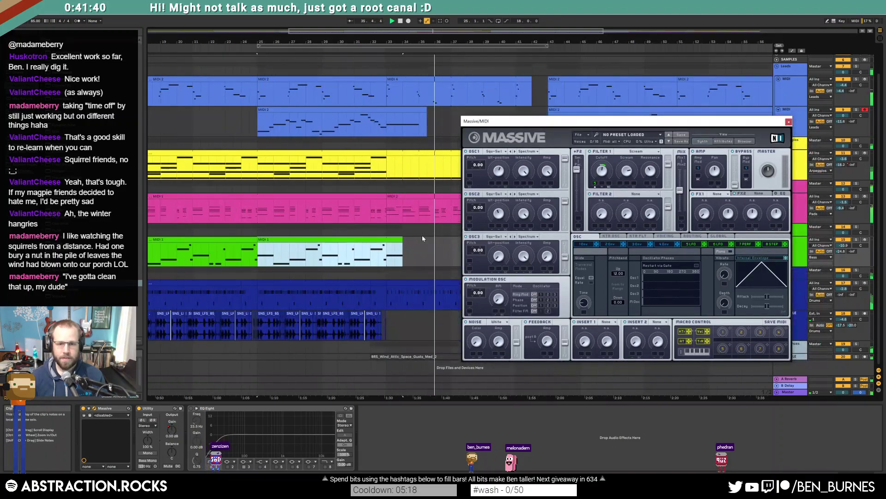
{"action": "key", "text": "a"}
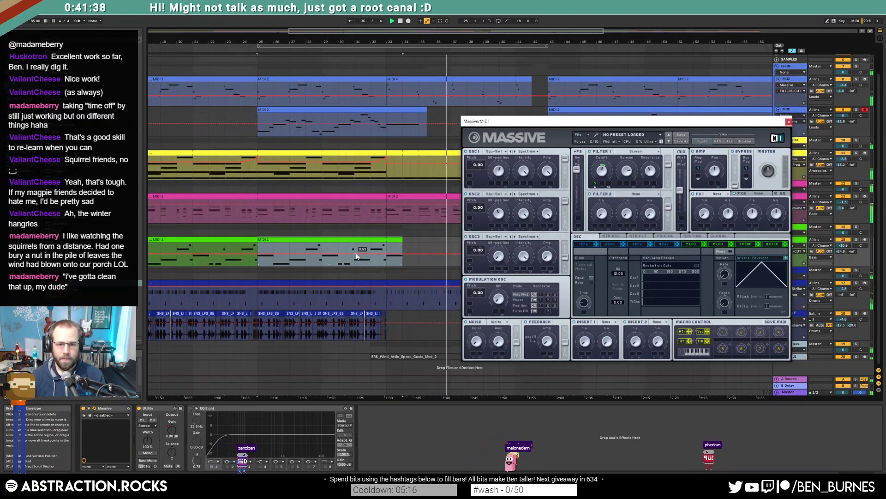
{"action": "left_click", "coordinate": [358, 255]}
{"action": "left_click_drag", "start_coordinate": [362, 254], "coordinate": [363, 249]}
Step: Close Massive and copy the bass clip with its filter automation from bars 25–34 to bar 51
{"action": "left_click_drag", "start_coordinate": [258, 246], "coordinate": [403, 250]}
{"action": "left_click", "coordinate": [788, 121]}
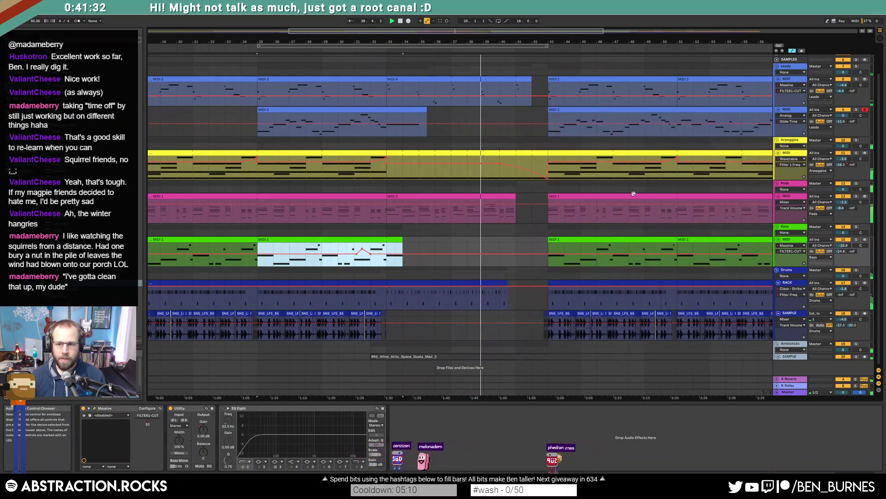
{"action": "key", "text": "w"}
{"action": "left_click", "coordinate": [507, 246]}
{"action": "key", "text": "ctrl+v"}
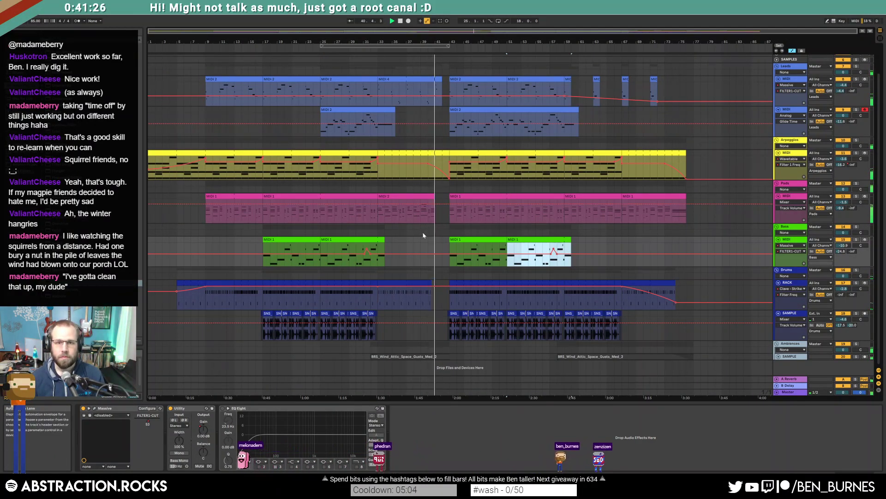
Step: Extend the pads clip that starts at bar 33 to end at bar 43, and hide automation
{"action": "left_click", "coordinate": [435, 232]}
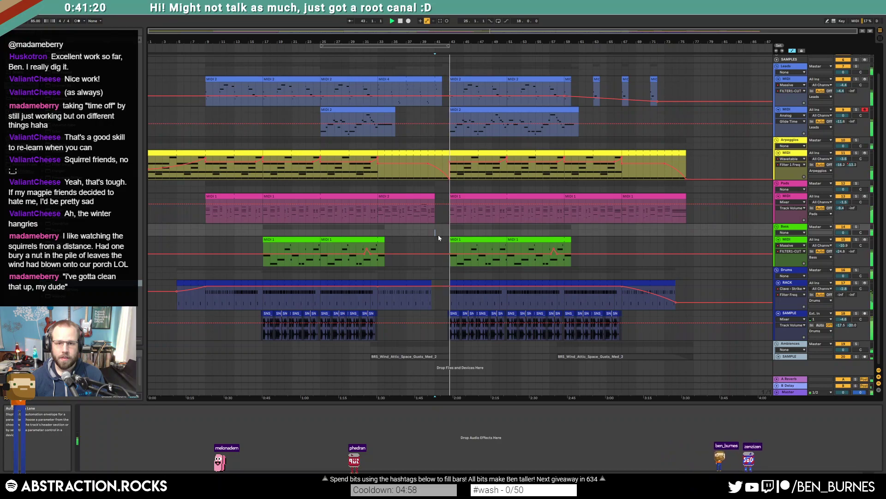
{"action": "left_click_drag", "start_coordinate": [432, 196], "coordinate": [444, 216]}
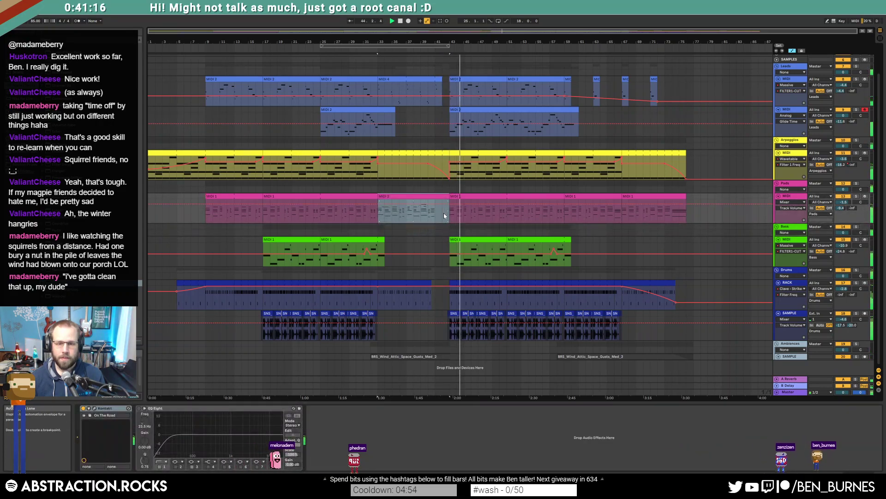
{"action": "scroll", "coordinate": [444, 216], "scroll_direction": "up", "scroll_amount": 5}
{"action": "key", "text": "a"}
Step: Draw the pads clip's 64-Hold pedal envelope down to zero over about its last two beats, and return to the bass track's devices
{"action": "double_click", "coordinate": [439, 197]}
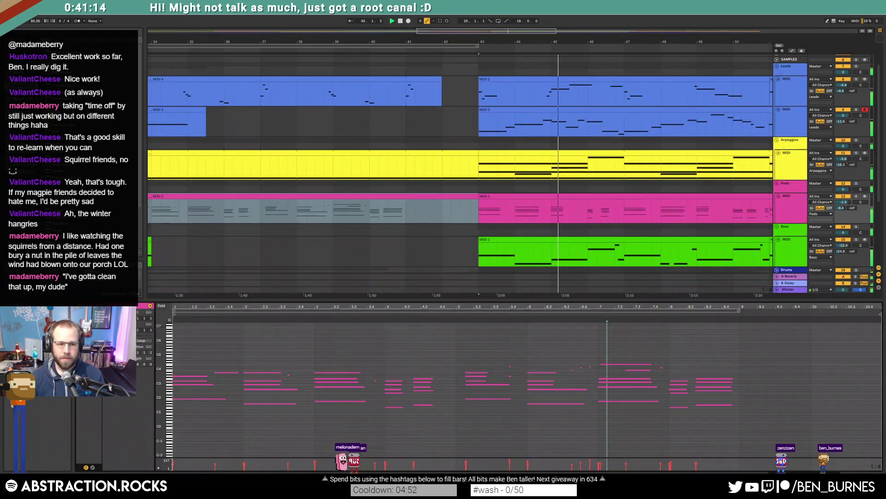
{"action": "left_click", "coordinate": [92, 467]}
{"action": "key", "text": "b"}
{"action": "left_click_drag", "start_coordinate": [855, 466], "coordinate": [882, 471]}
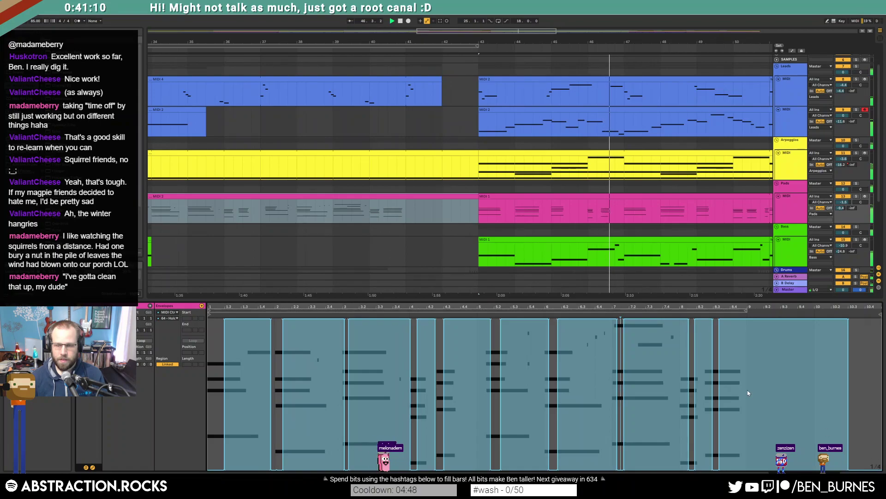
{"action": "key", "text": "shift+Tab"}
{"action": "left_click", "coordinate": [444, 241]}
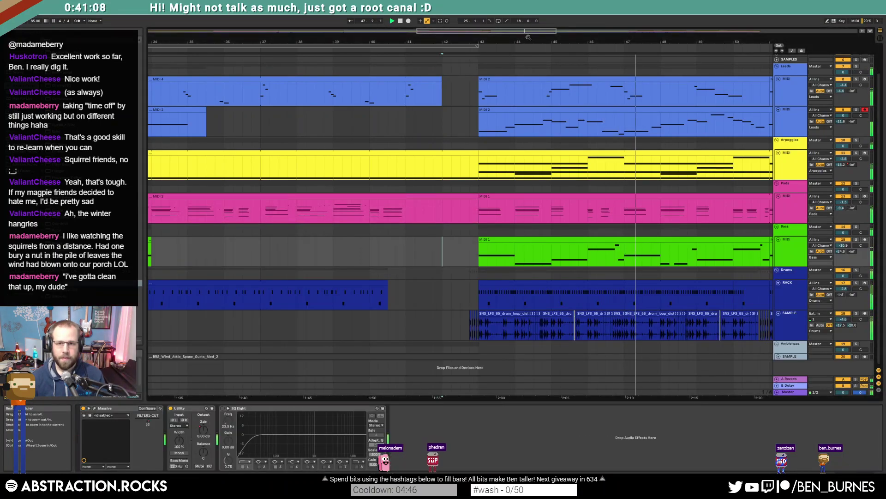
Step: Show the automation and lower the bass track's FILTER1-CUT peaks around bars 31 and 57
{"action": "left_click_drag", "start_coordinate": [527, 33], "coordinate": [606, 22]}
{"action": "key", "text": "a"}
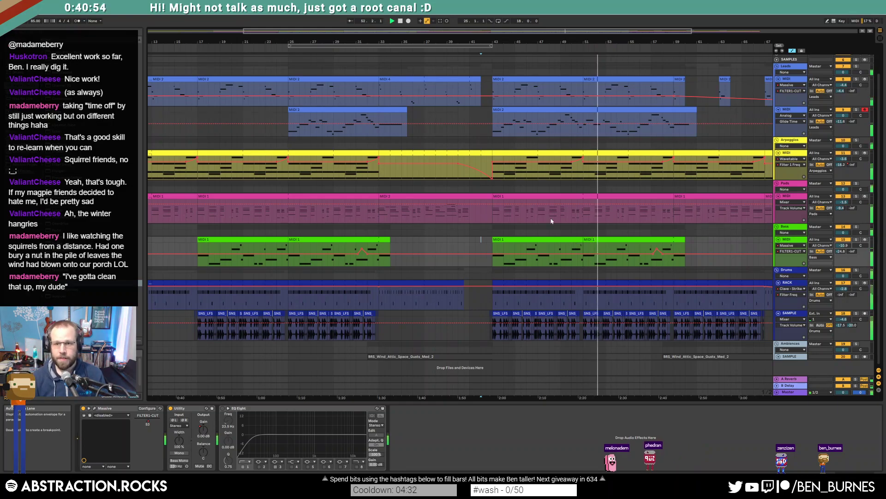
{"action": "left_click", "coordinate": [657, 248]}
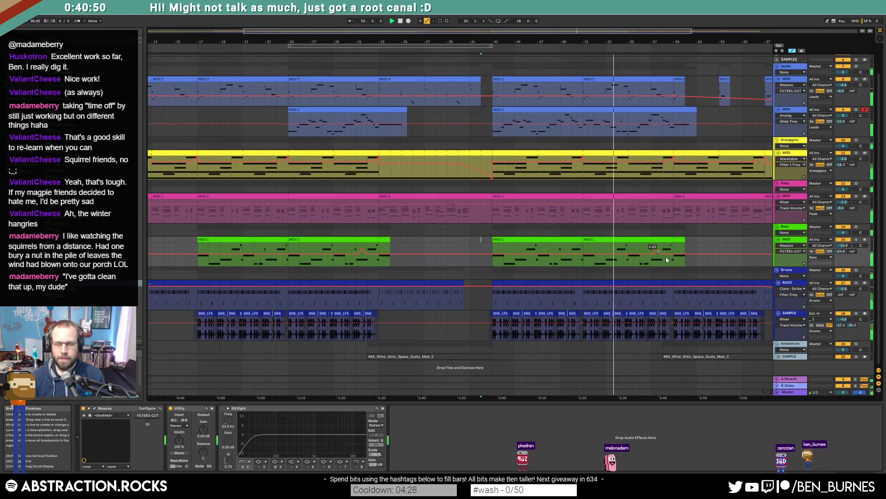
{"action": "left_click_drag", "start_coordinate": [361, 247], "coordinate": [362, 250]}
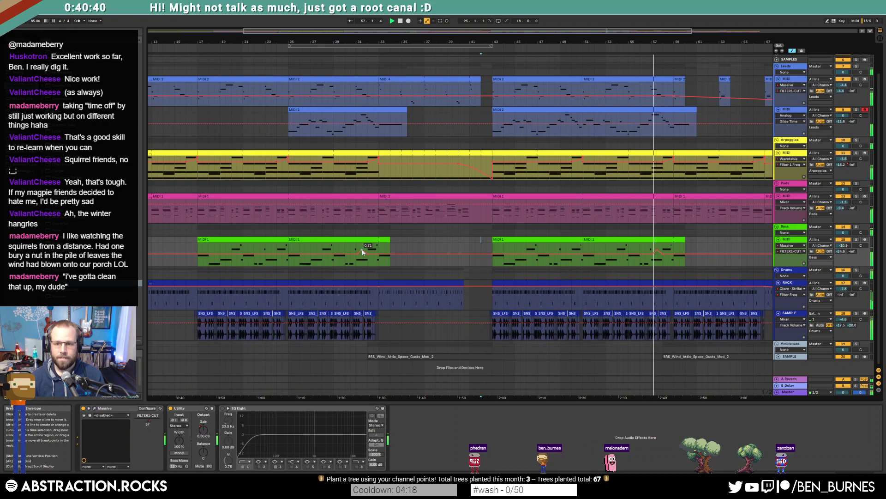
{"action": "left_click_drag", "start_coordinate": [362, 250], "coordinate": [367, 252]}
{"action": "left_click", "coordinate": [656, 254]}
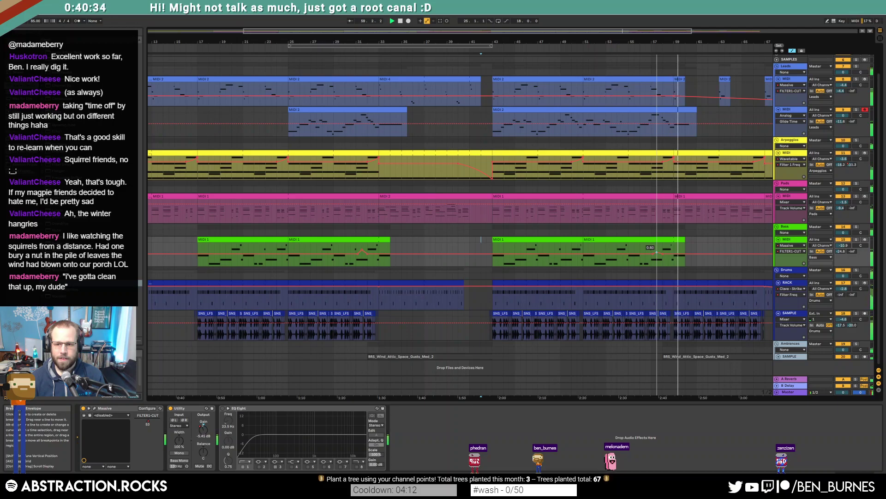
Step: Copy the bass FILTER1-CUT peak around bar 57 over the one around bar 31, and hide automation
{"action": "left_click_drag", "start_coordinate": [663, 250], "coordinate": [651, 250]}
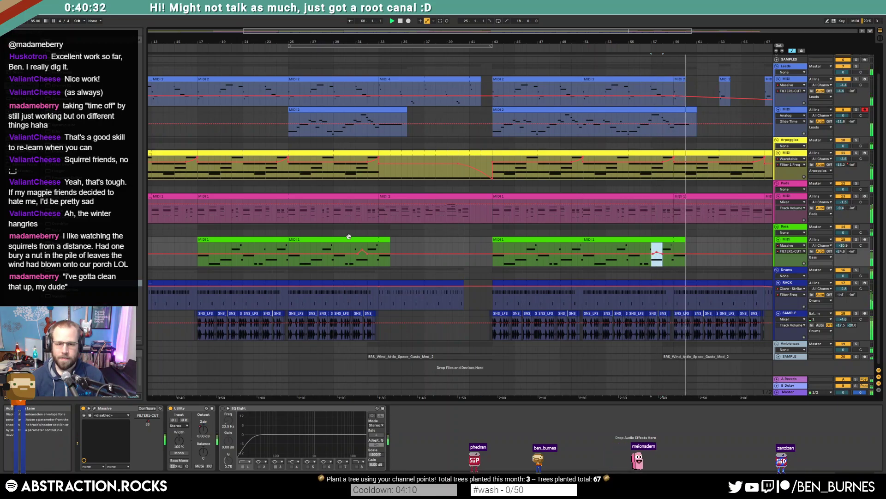
{"action": "left_click", "coordinate": [358, 251]}
{"action": "key", "text": "ctrl+v"}
{"action": "scroll", "coordinate": [578, 280], "scroll_direction": "down", "scroll_amount": 3}
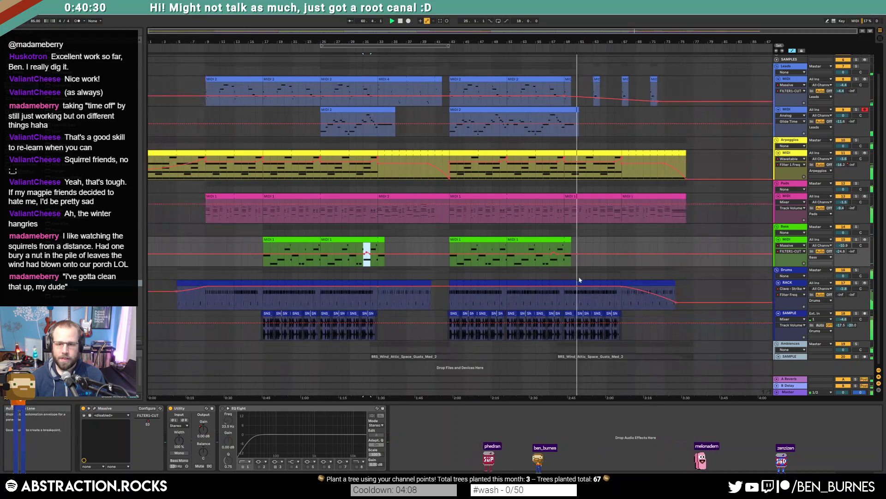
{"action": "key", "text": "a"}
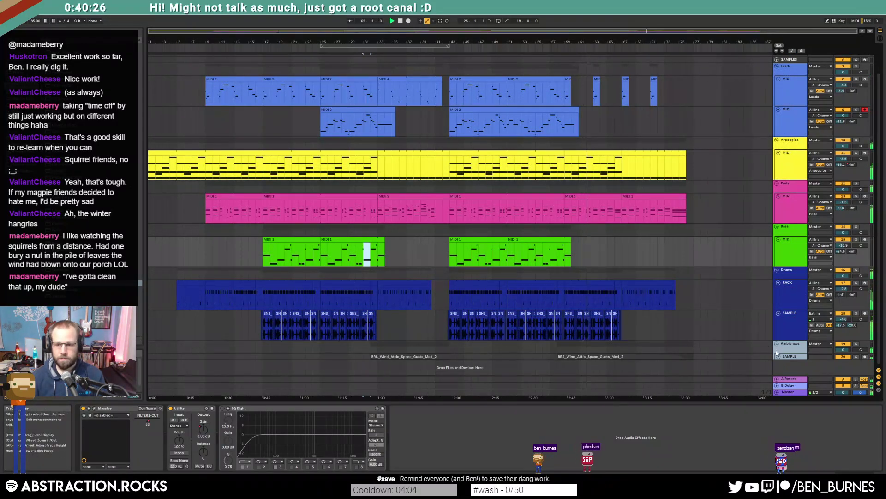
Step: Automate the EQ Eight band 1 frequency of the closing wind sample to rise in a curve from about bar 62 to bar 76
{"action": "scroll", "coordinate": [646, 351], "scroll_direction": "down", "scroll_amount": 1}
{"action": "key", "text": "a"}
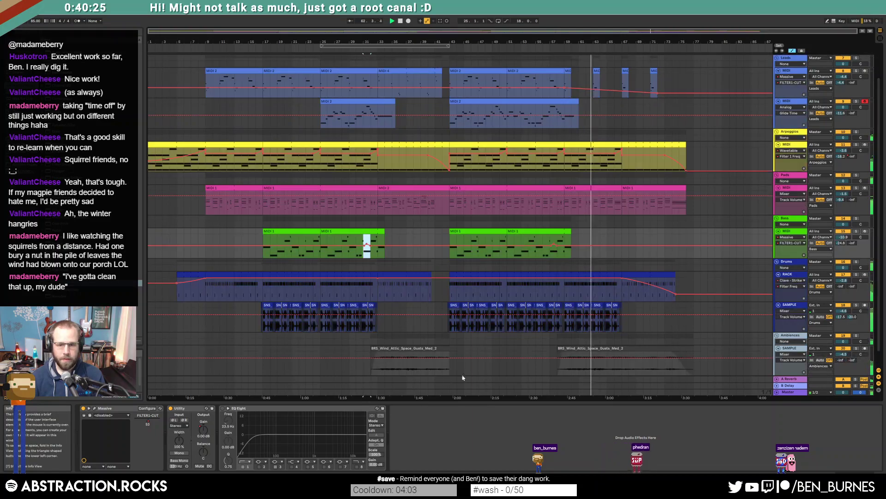
{"action": "left_click", "coordinate": [536, 349]}
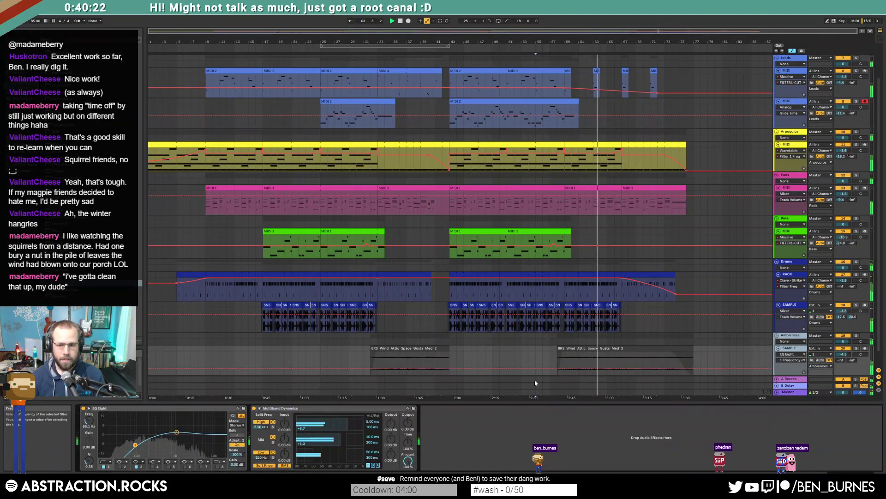
{"action": "left_click", "coordinate": [586, 368]}
{"action": "left_click_drag", "start_coordinate": [682, 369], "coordinate": [698, 359]}
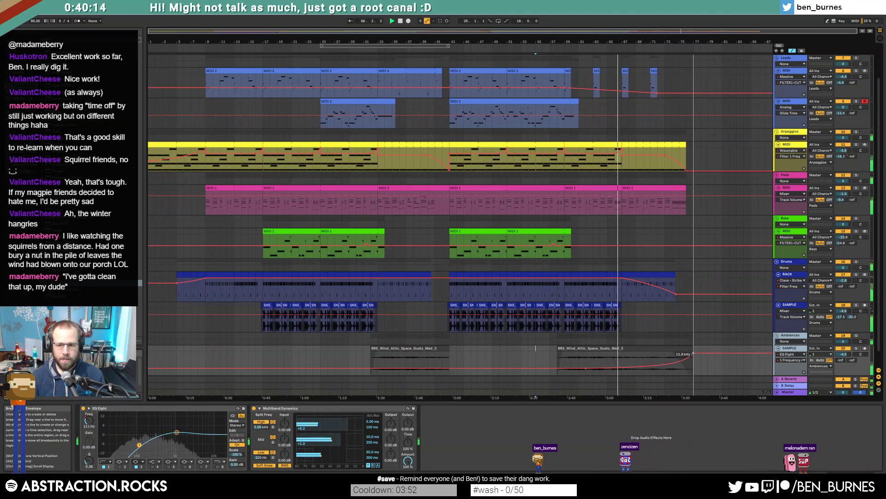
{"action": "left_click_drag", "start_coordinate": [692, 353], "coordinate": [649, 365]}
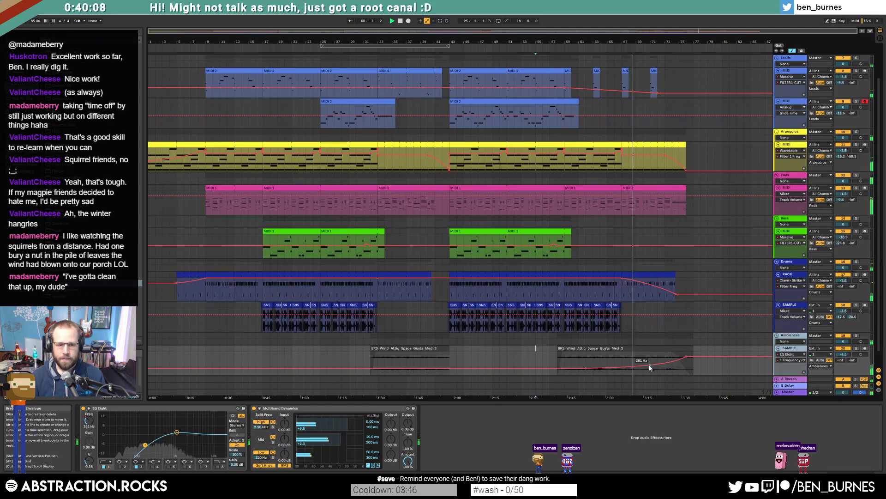
{"action": "key", "text": "a"}
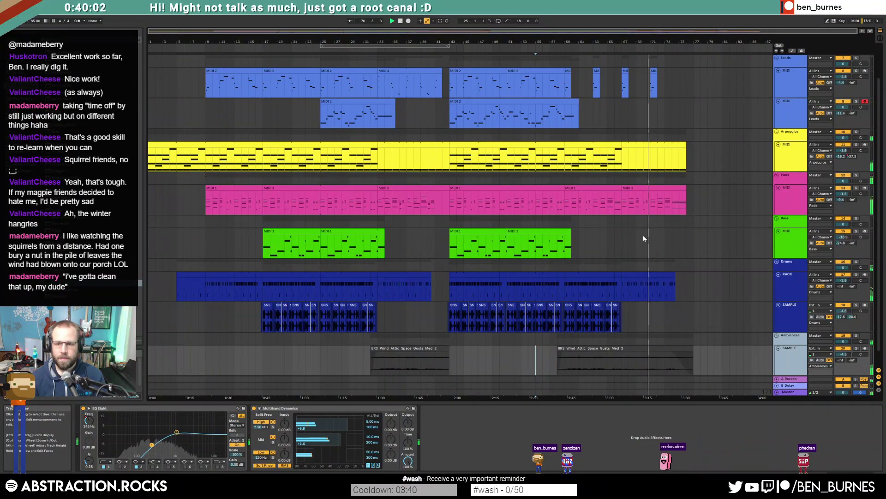
Step: Open the notes of the last pads clip and make the short chord just before its bar 5 start slightly later
{"action": "double_click", "coordinate": [651, 187]}
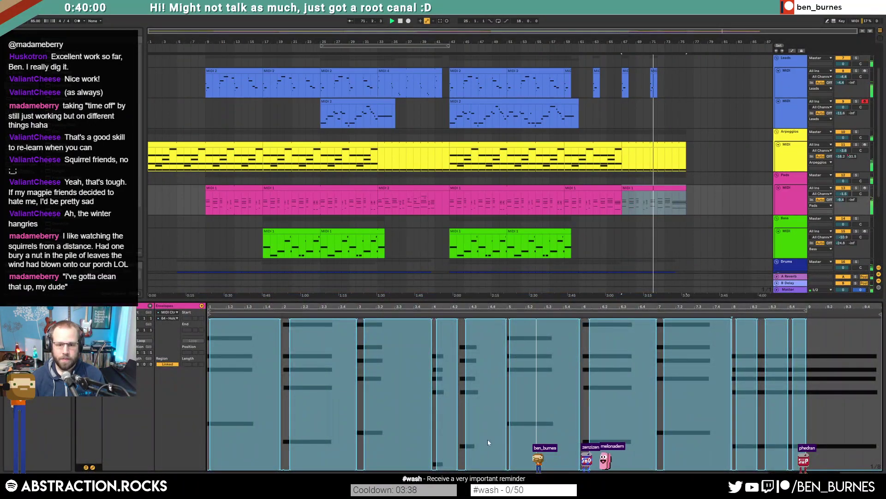
{"action": "left_click_drag", "start_coordinate": [493, 468], "coordinate": [502, 469]}
{"action": "key", "text": "b"}
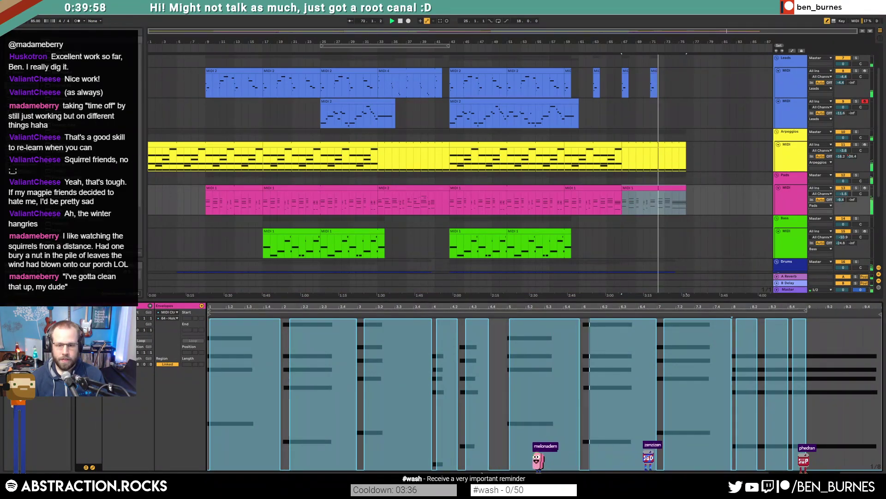
{"action": "left_click", "coordinate": [93, 467]}
{"action": "left_click_drag", "start_coordinate": [438, 440], "coordinate": [486, 331]}
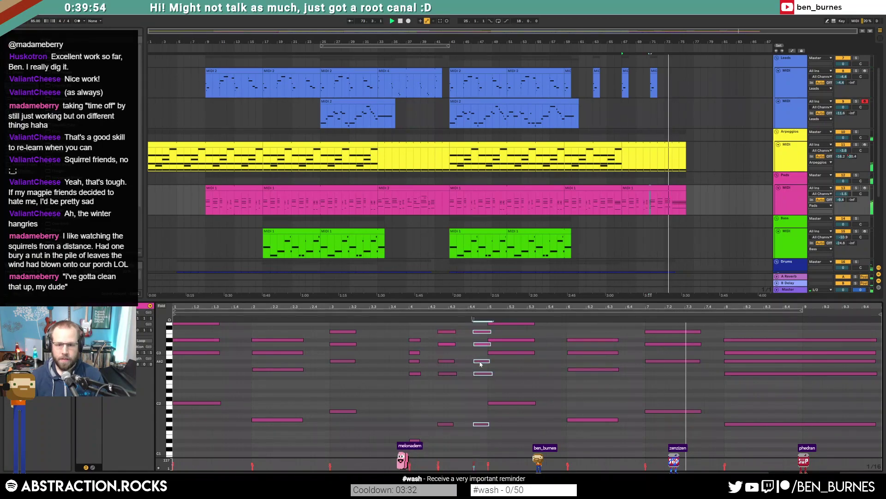
{"action": "key", "text": "shift+Left"}
{"action": "key", "text": "shift+Left"}
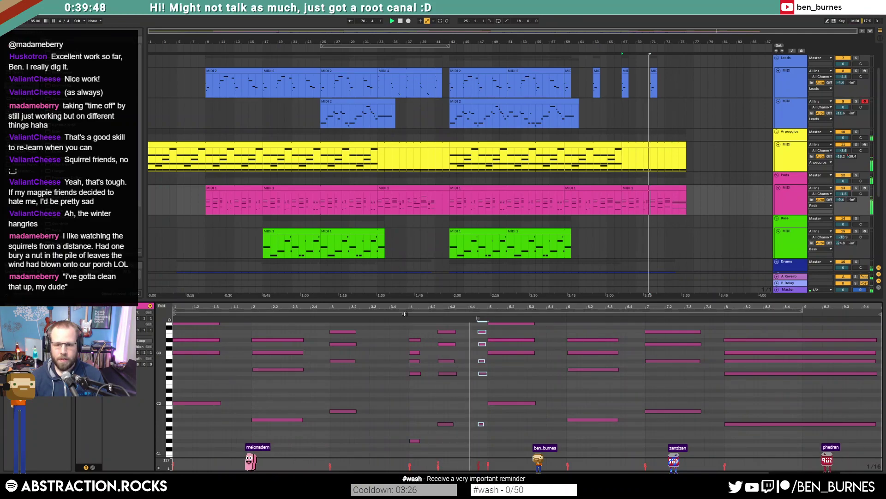
{"action": "left_click", "coordinate": [491, 336]}
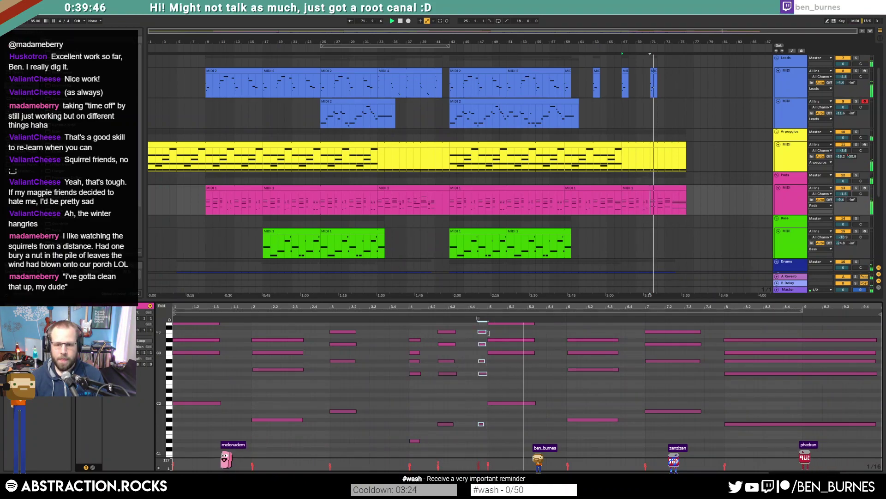
{"action": "left_click_drag", "start_coordinate": [491, 334], "coordinate": [492, 336]}
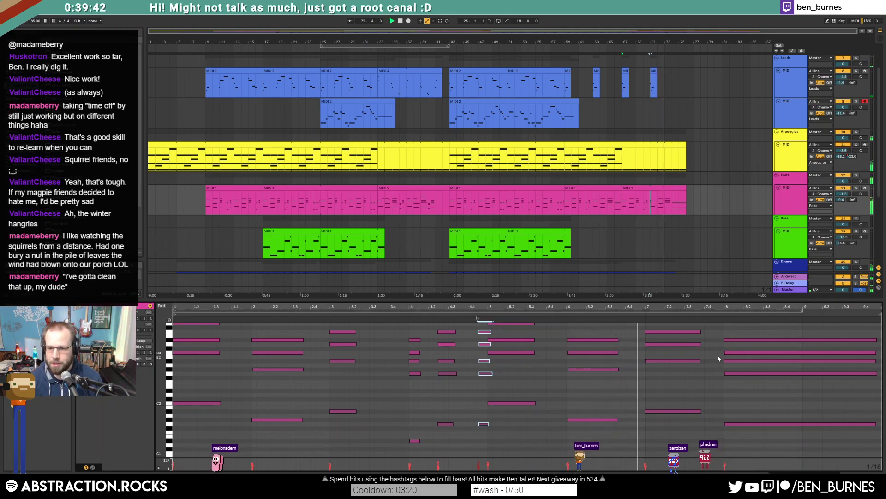
Step: Delete the middle note of the long final chord at bar 8 of the last pads clip, and stop playback
{"action": "left_click_drag", "start_coordinate": [721, 351], "coordinate": [731, 363]}
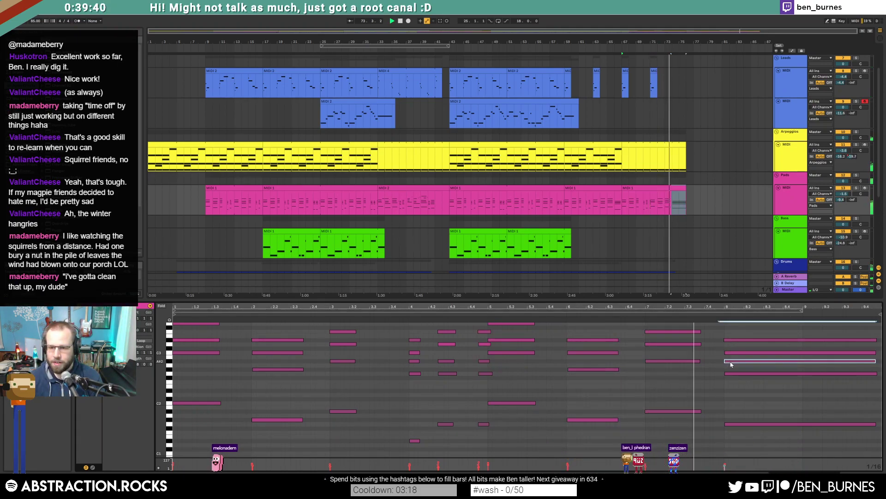
{"action": "key", "text": "shift+Up"}
{"action": "key", "text": "Delete"}
{"action": "key", "text": "space"}
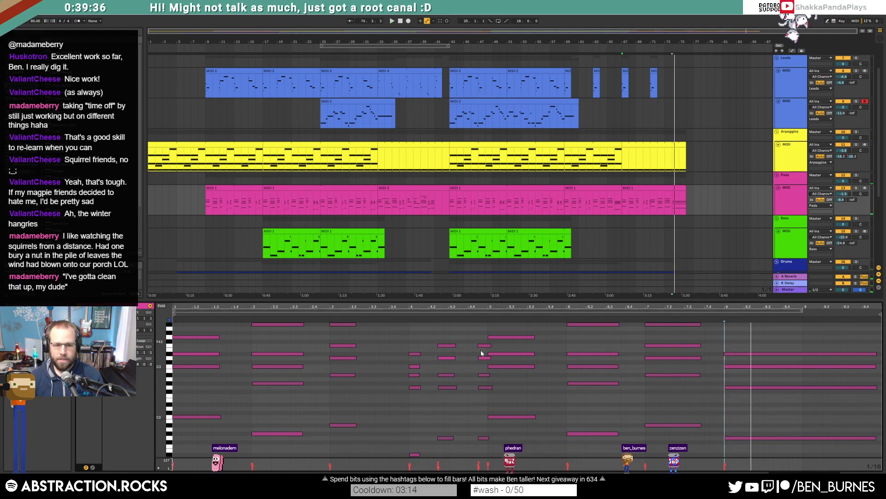
Step: Raise the final pads chord's two lowest notes by a semitone and add a full-length note on top of the chord
{"action": "left_click_drag", "start_coordinate": [749, 339], "coordinate": [751, 447]}
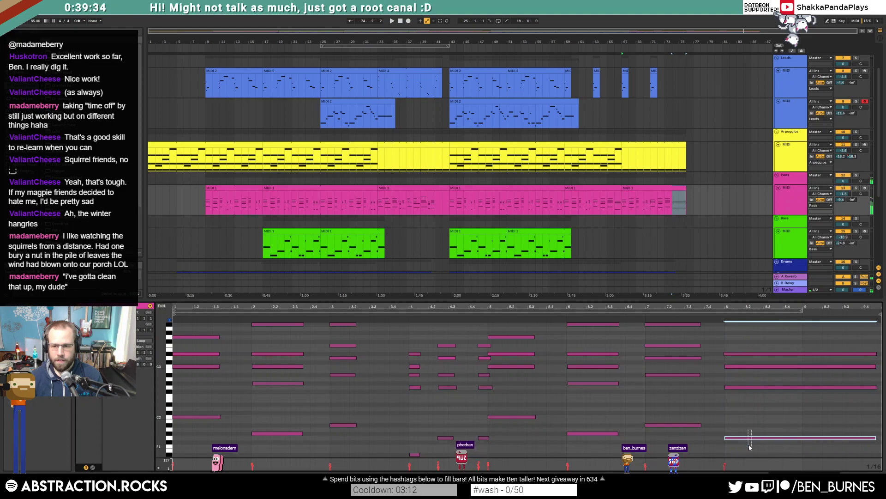
{"action": "key", "text": "ctrl+z"}
{"action": "left_click_drag", "start_coordinate": [751, 341], "coordinate": [758, 451]}
{"action": "left_click_drag", "start_coordinate": [737, 386], "coordinate": [763, 437]}
{"action": "scroll", "coordinate": [762, 413], "scroll_direction": "up", "scroll_amount": 2}
{"action": "scroll", "coordinate": [762, 412], "scroll_direction": "down", "scroll_amount": 2}
{"action": "double_click", "coordinate": [727, 337]}
{"action": "left_click_drag", "start_coordinate": [727, 337], "coordinate": [877, 353]}
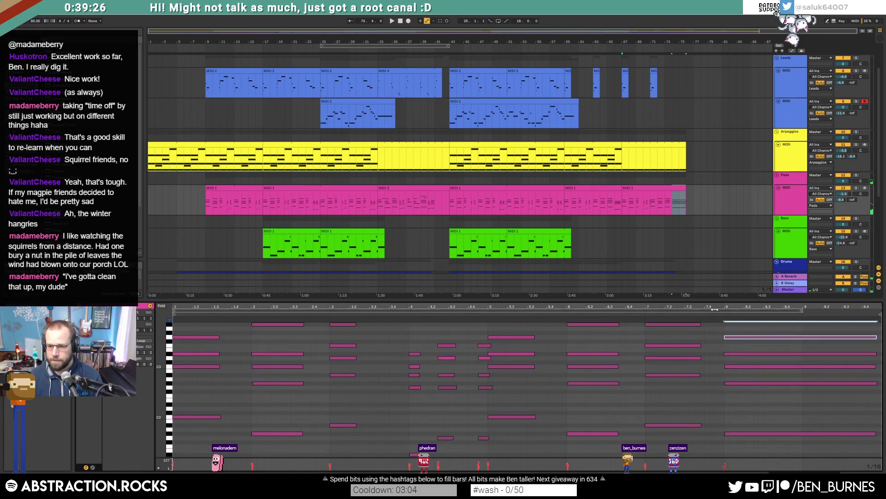
Step: Play back the ending, raise the final chord's lowest note four semitones and lower its second-lowest note one semitone
{"action": "key", "text": "space"}
{"action": "left_click", "coordinate": [555, 314]}
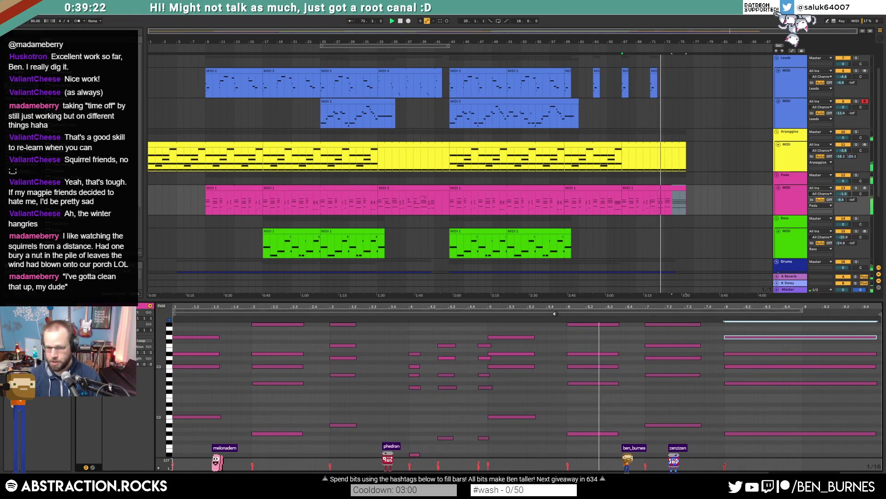
{"action": "left_click", "coordinate": [751, 433]}
{"action": "key", "text": "Up"}
{"action": "key", "text": "Up"}
{"action": "key", "text": "Up"}
{"action": "key", "text": "Up"}
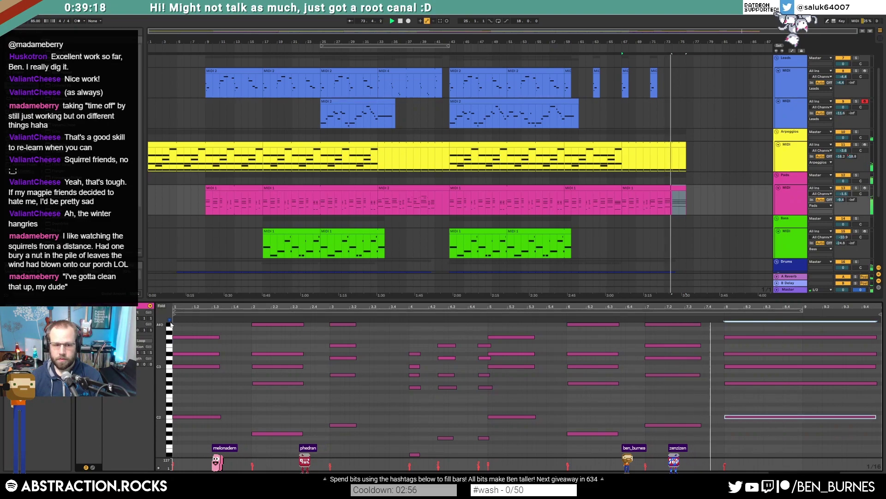
{"action": "left_click_drag", "start_coordinate": [734, 383], "coordinate": [735, 387]}
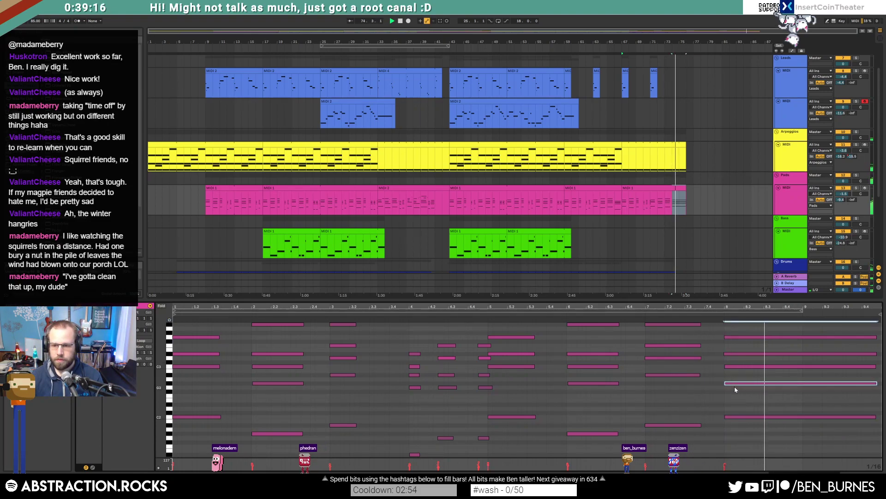
{"action": "left_click_drag", "start_coordinate": [721, 330], "coordinate": [747, 396]}
{"action": "left_click_drag", "start_coordinate": [763, 447], "coordinate": [761, 444]}
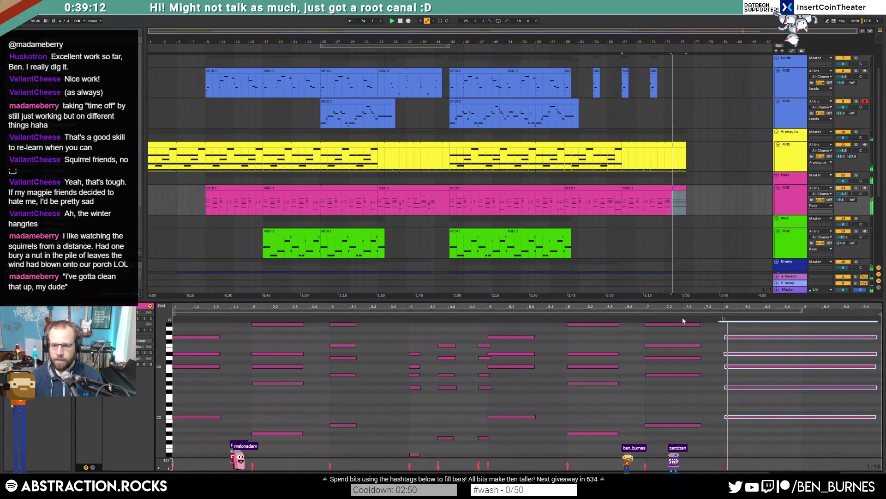
Step: Try an extra full-length high note above the final pads chord and delete it
{"action": "scroll", "coordinate": [748, 395], "scroll_direction": "up", "scroll_amount": 1}
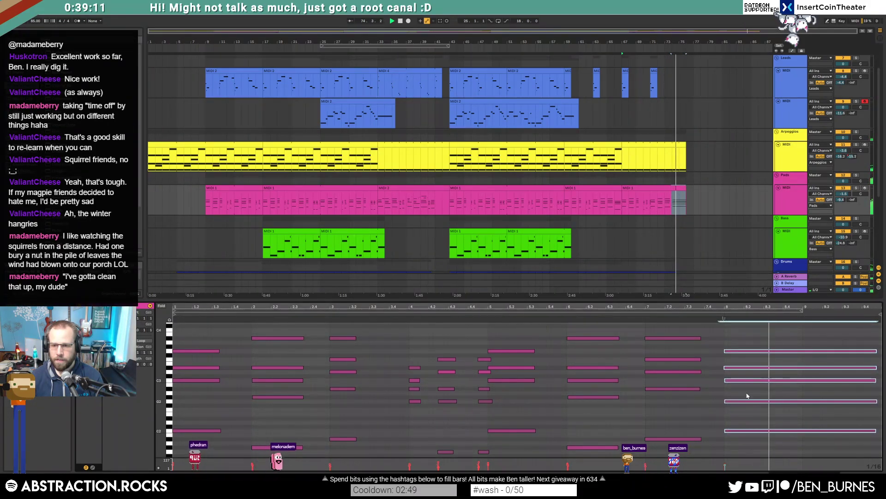
{"action": "left_click", "coordinate": [727, 330]}
{"action": "left_click_drag", "start_coordinate": [727, 330], "coordinate": [877, 330]}
{"action": "left_click", "coordinate": [710, 315]}
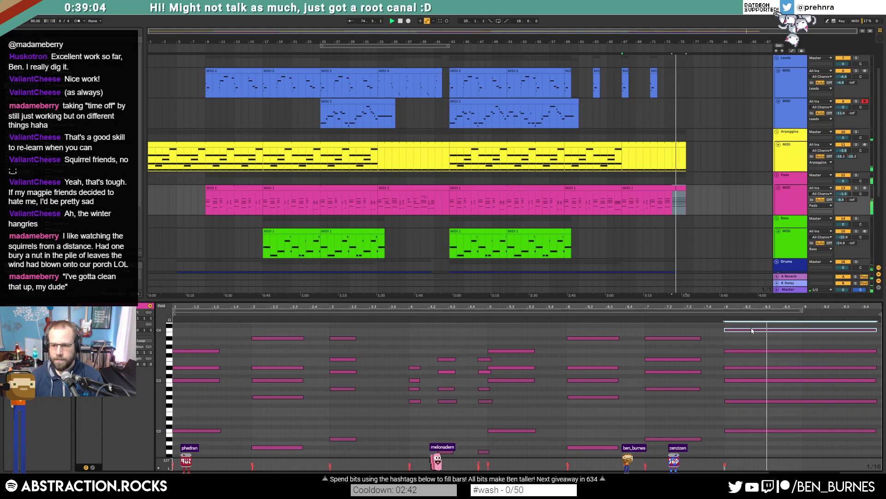
{"action": "key", "text": "Delete"}
Step: Try shifting the final chord's second-highest note down and second-lowest note up a semitone, then restore both
{"action": "left_click", "coordinate": [757, 368]}
{"action": "key", "text": "Down"}
{"action": "left_click", "coordinate": [715, 315]}
{"action": "key", "text": "Up"}
{"action": "left_click", "coordinate": [731, 400]}
{"action": "key", "text": "Up"}
{"action": "left_click", "coordinate": [720, 314]}
{"action": "left_click", "coordinate": [655, 315]}
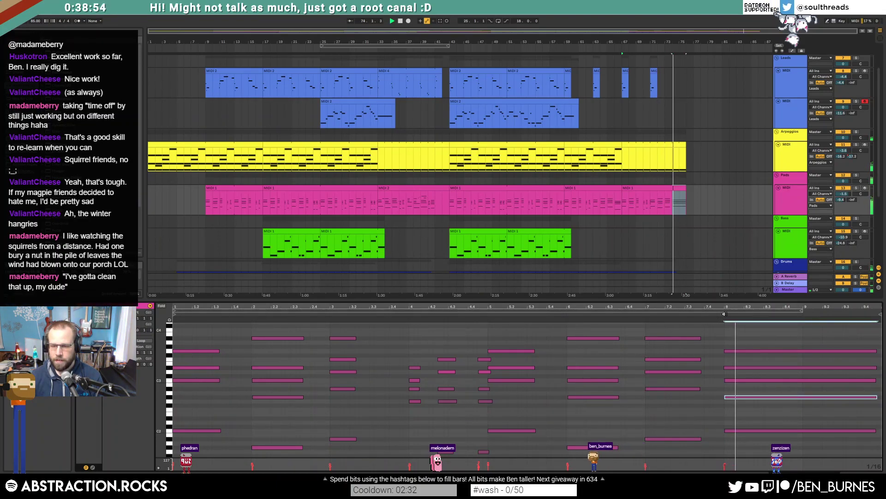
{"action": "left_click_drag", "start_coordinate": [721, 392], "coordinate": [732, 407]}
{"action": "key", "text": "Down"}
{"action": "left_click", "coordinate": [711, 391]}
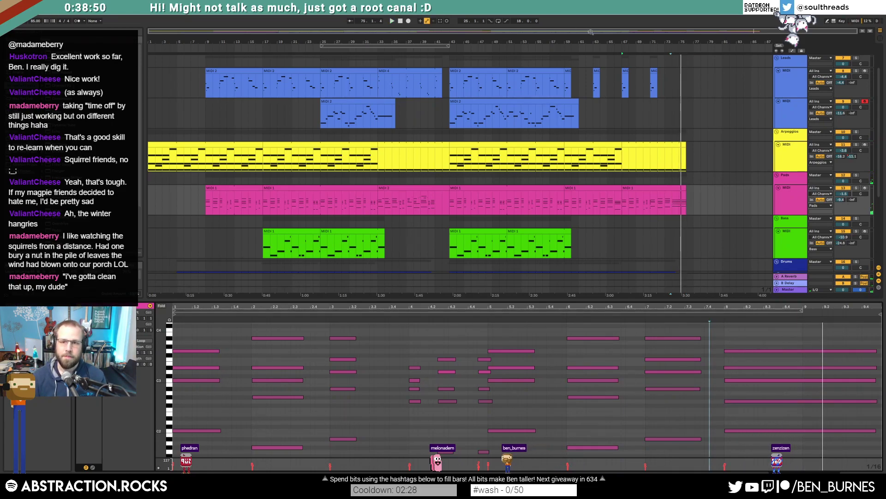
Step: Return to the pads track's devices, then check the Trello to-do board and minimize it
{"action": "key", "text": "shift+Tab"}
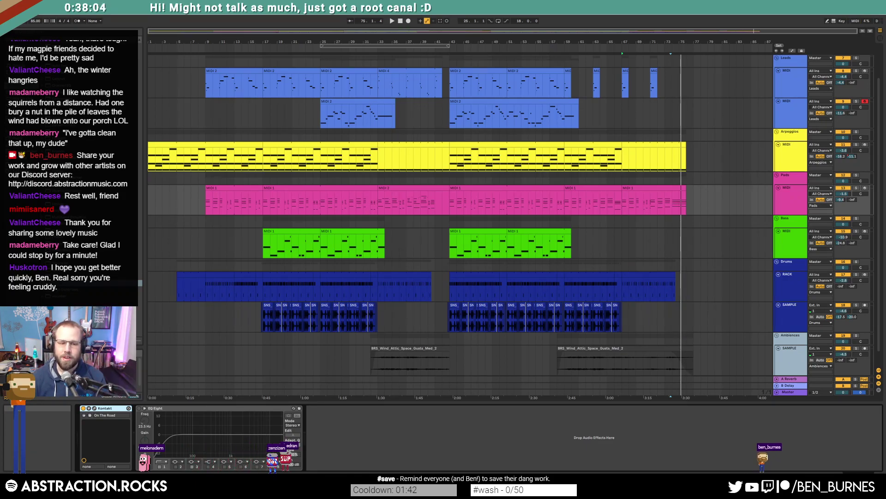
{"action": "left_click", "coordinate": [226, 486]}
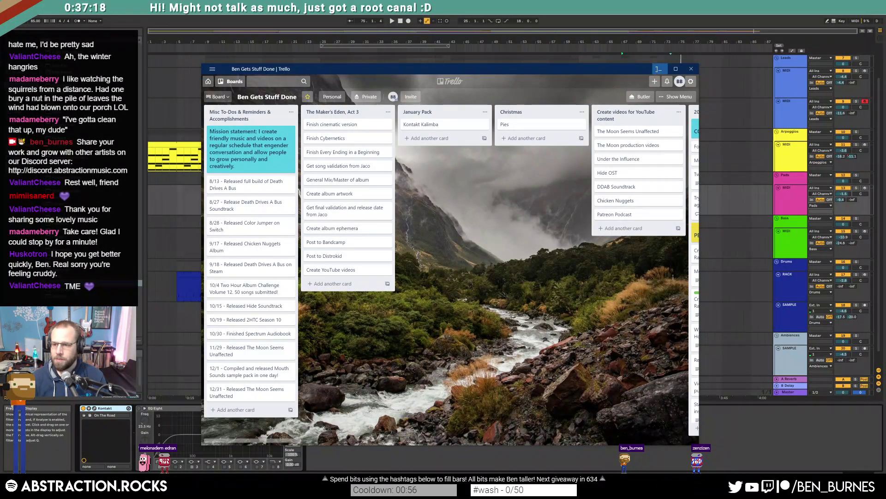
{"action": "left_click", "coordinate": [658, 68]}
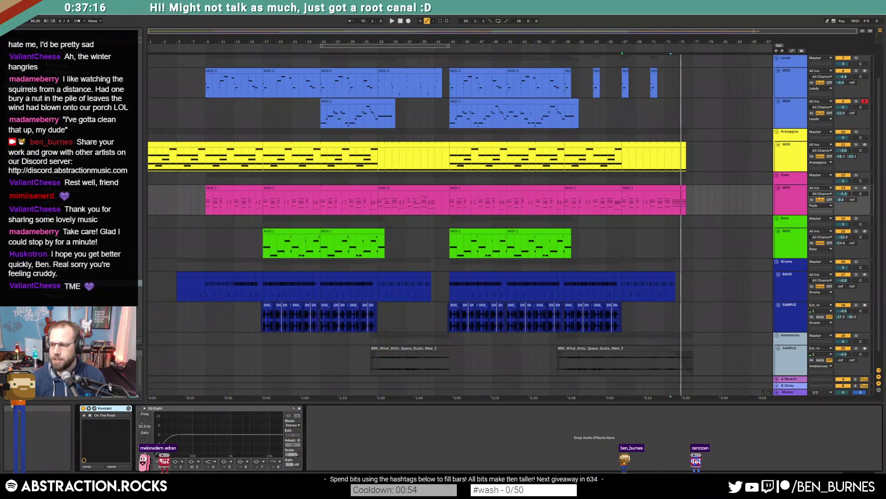